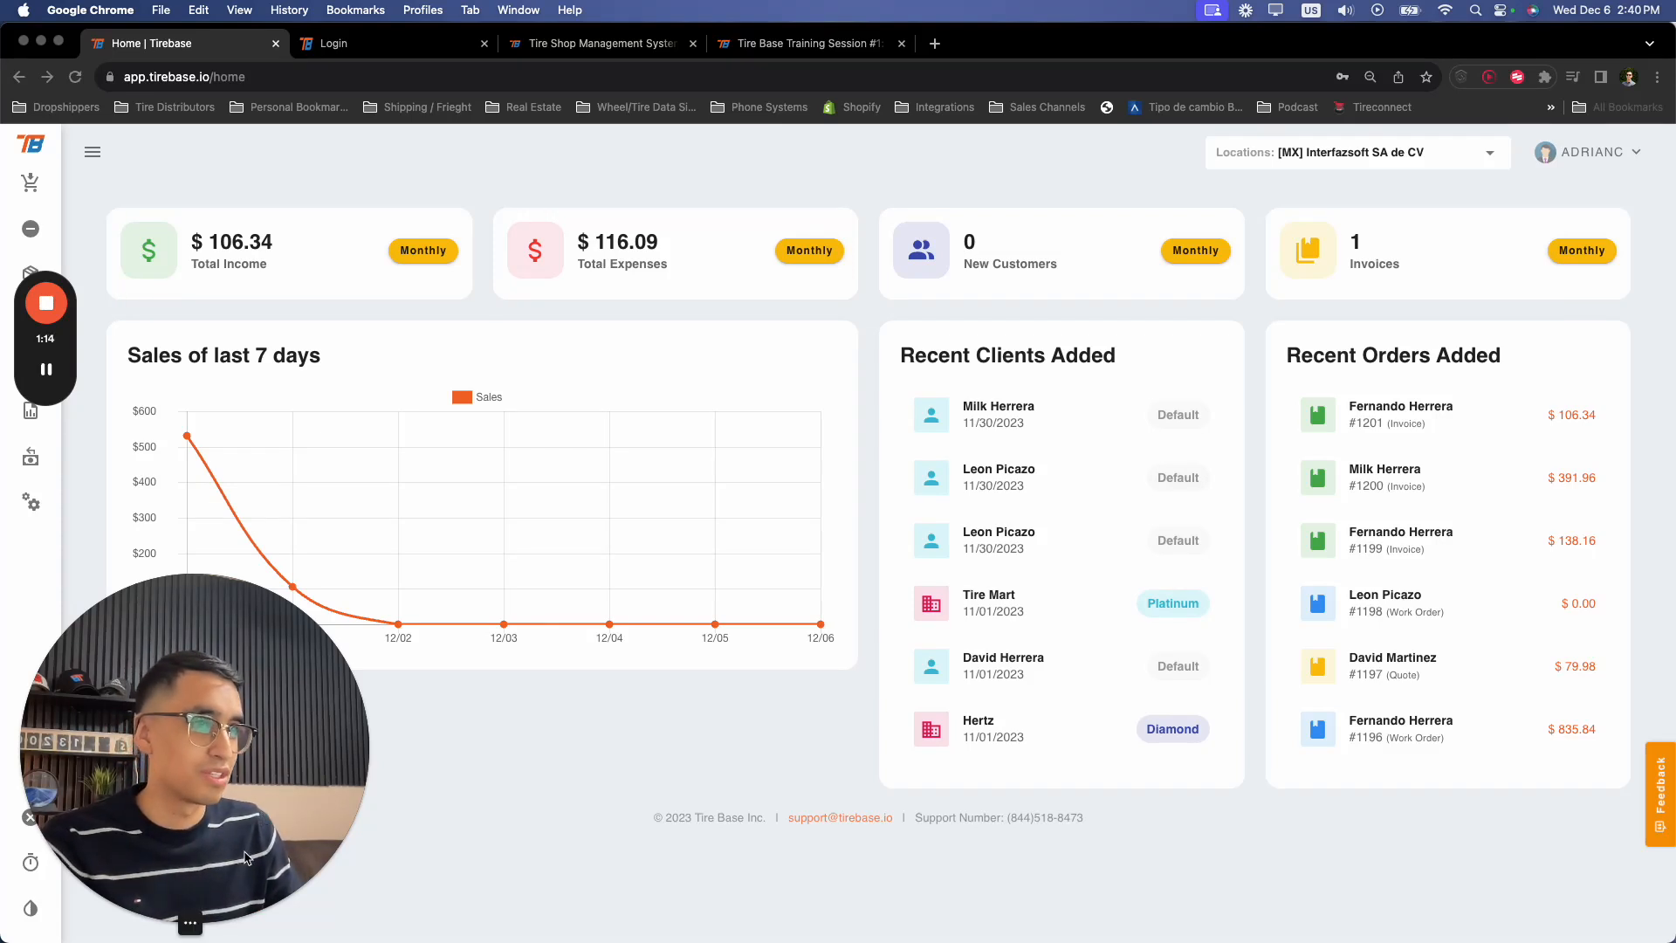
{"action": "left_click", "coordinate": [169, 923]}
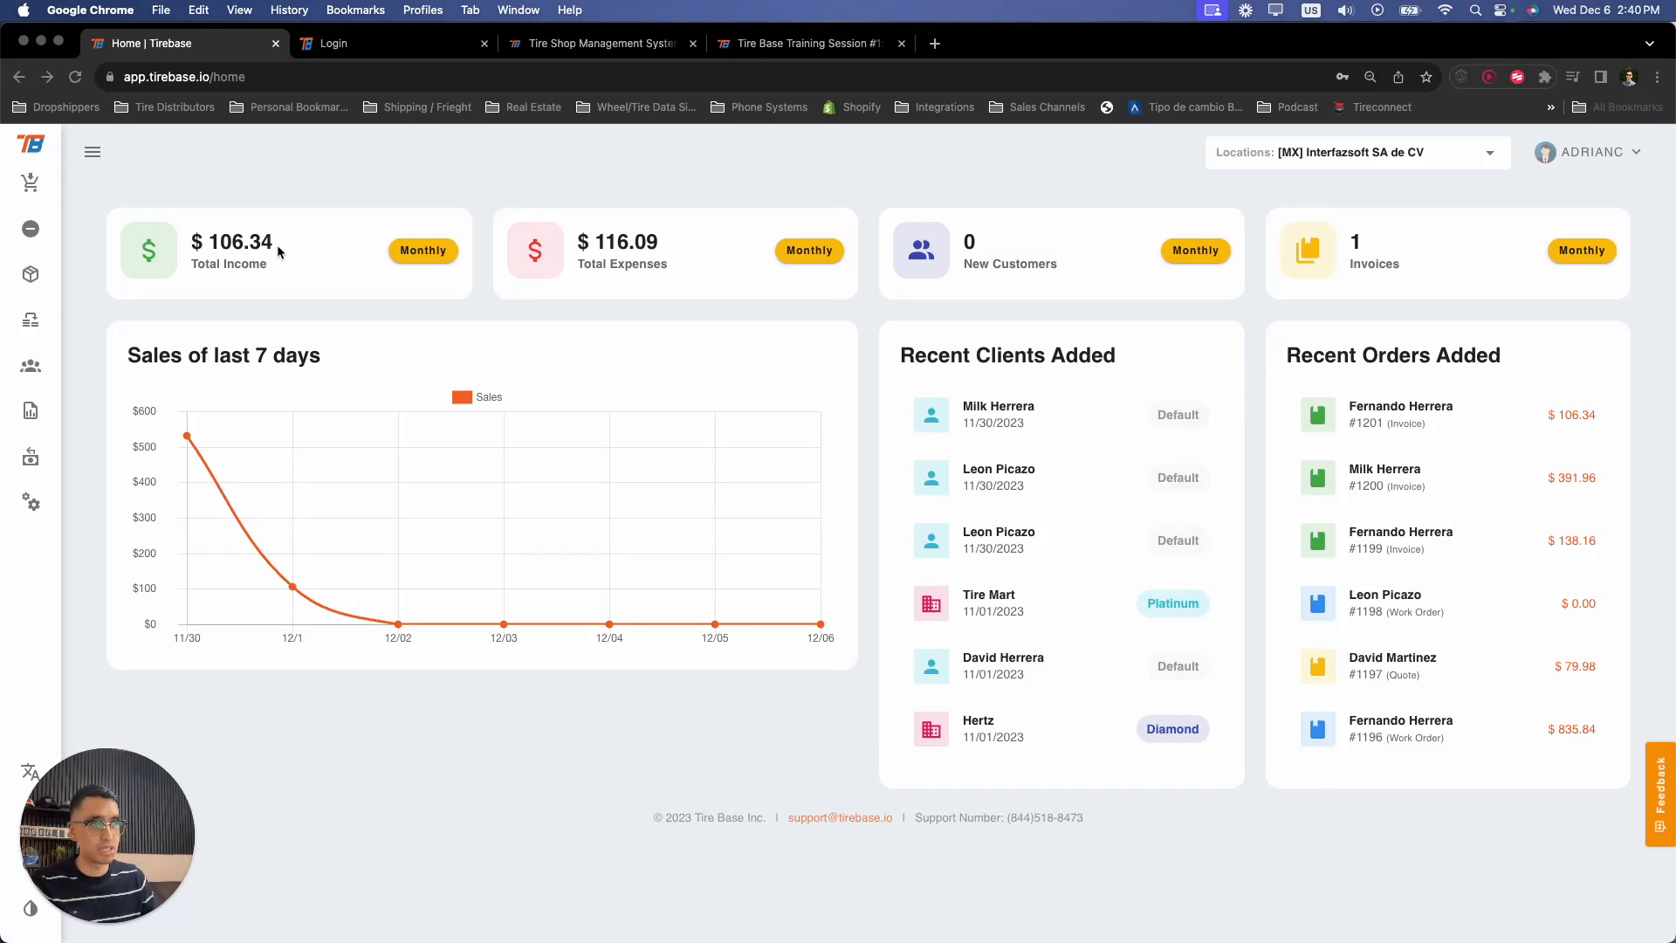
{"action": "left_click", "coordinate": [220, 245]}
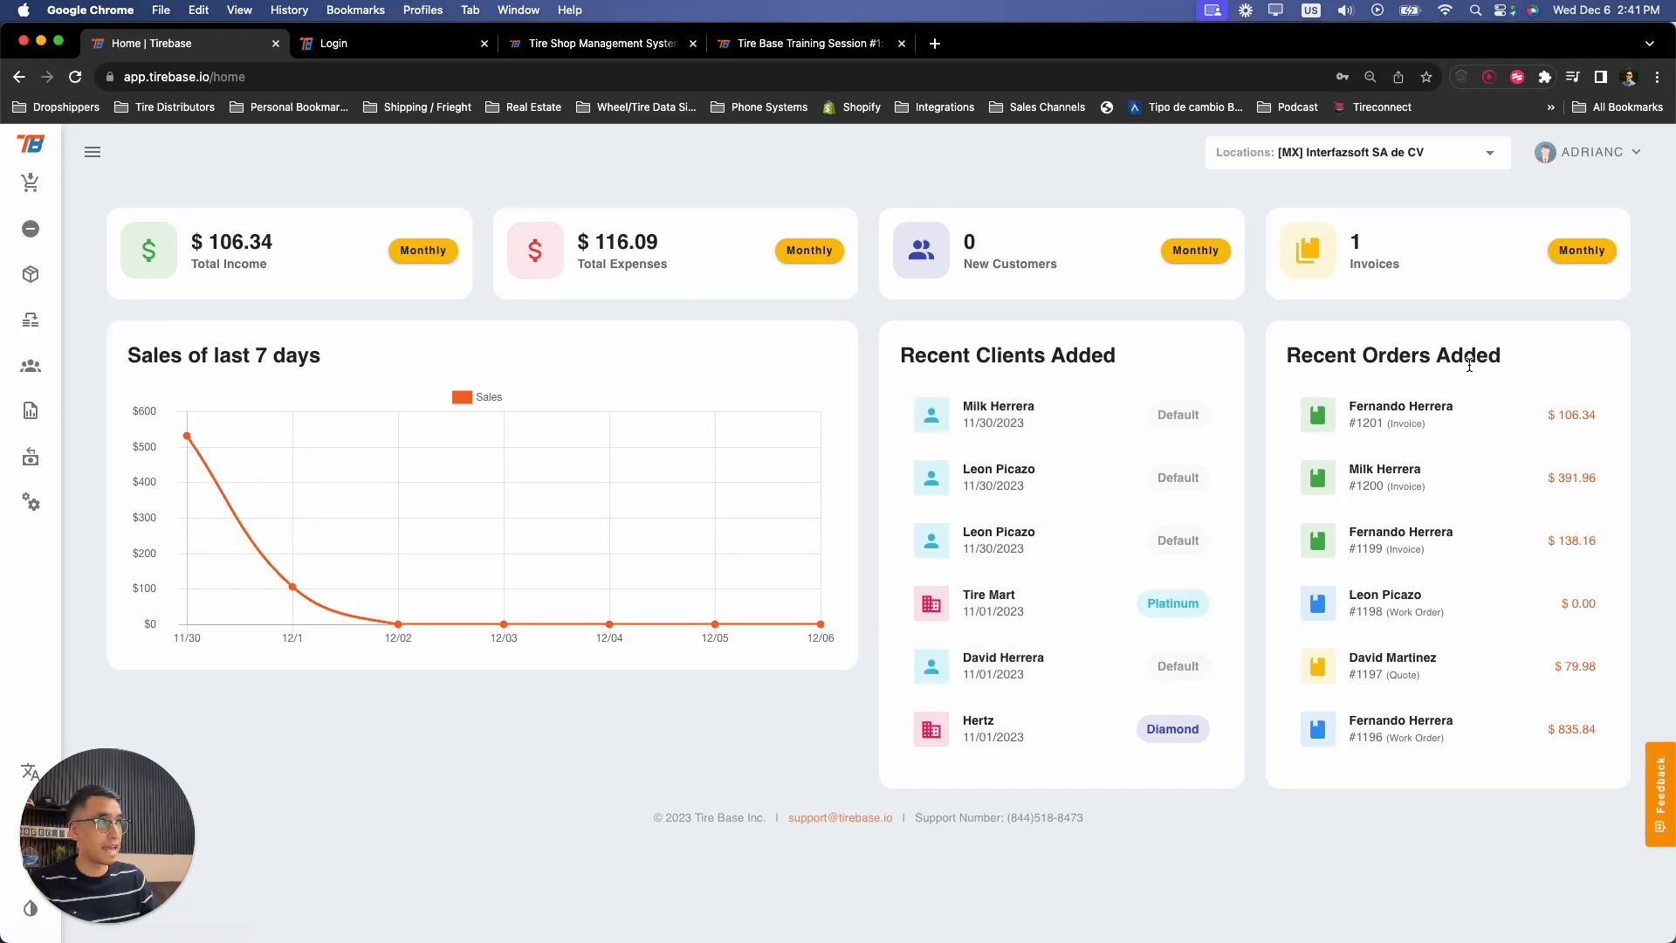
- Switch the dashboard summary totals to the weekly period, to the yearly period, and back to monthly
{"action": "left_click", "coordinate": [426, 254]}
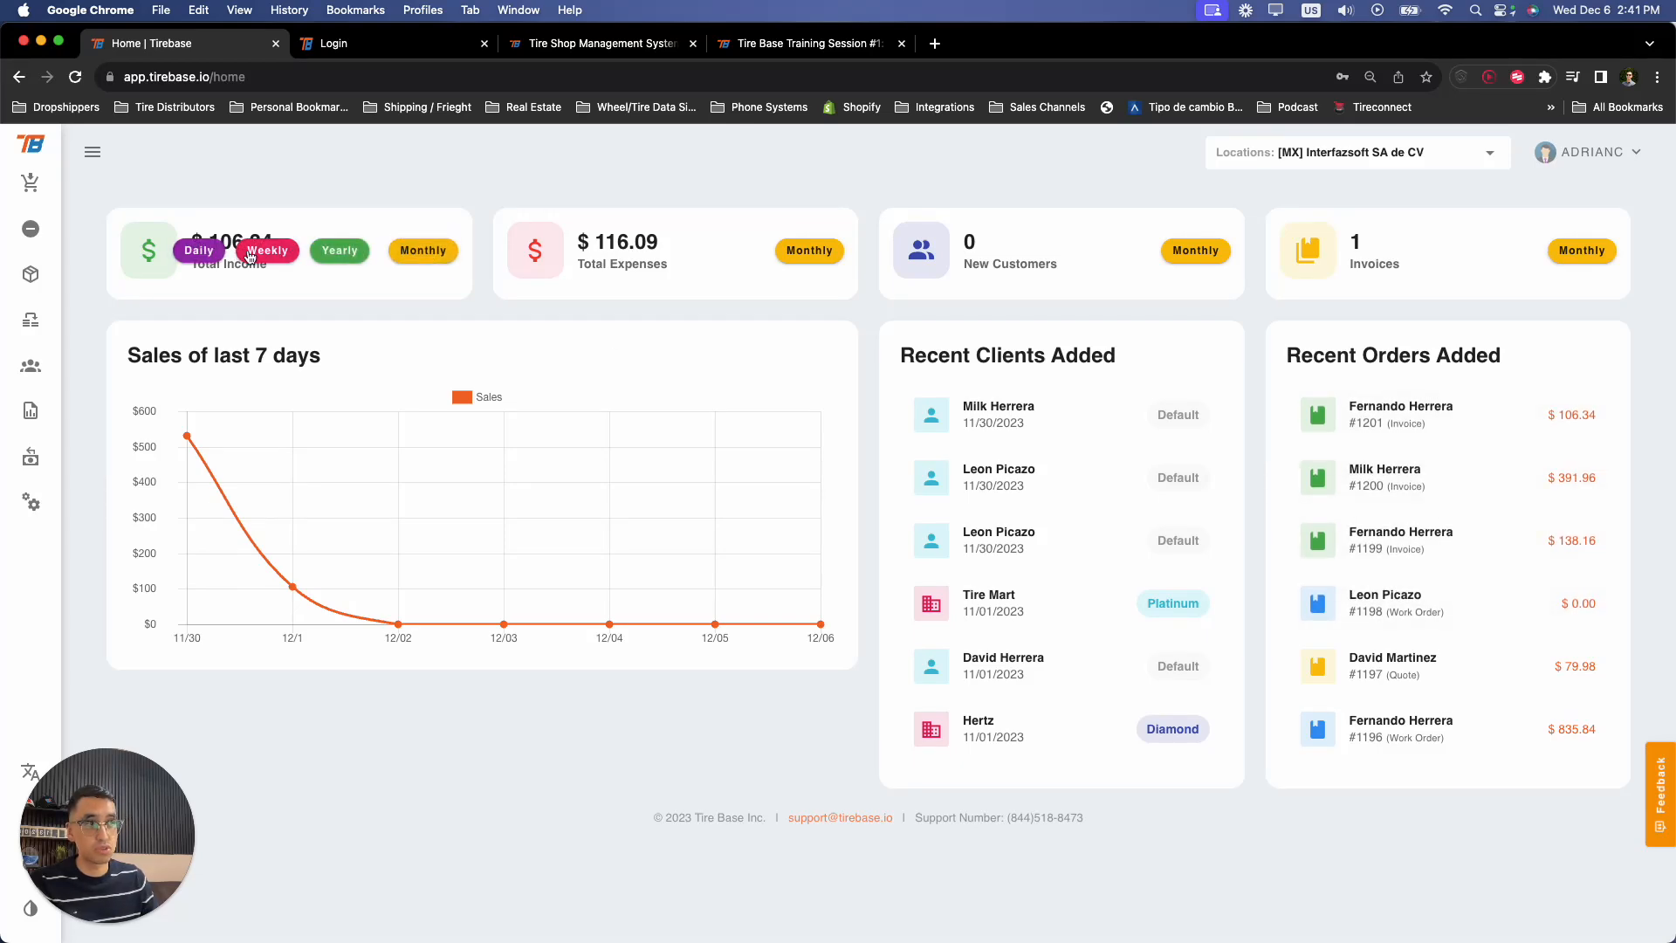
{"action": "left_click", "coordinate": [251, 253]}
{"action": "left_click", "coordinate": [425, 251]}
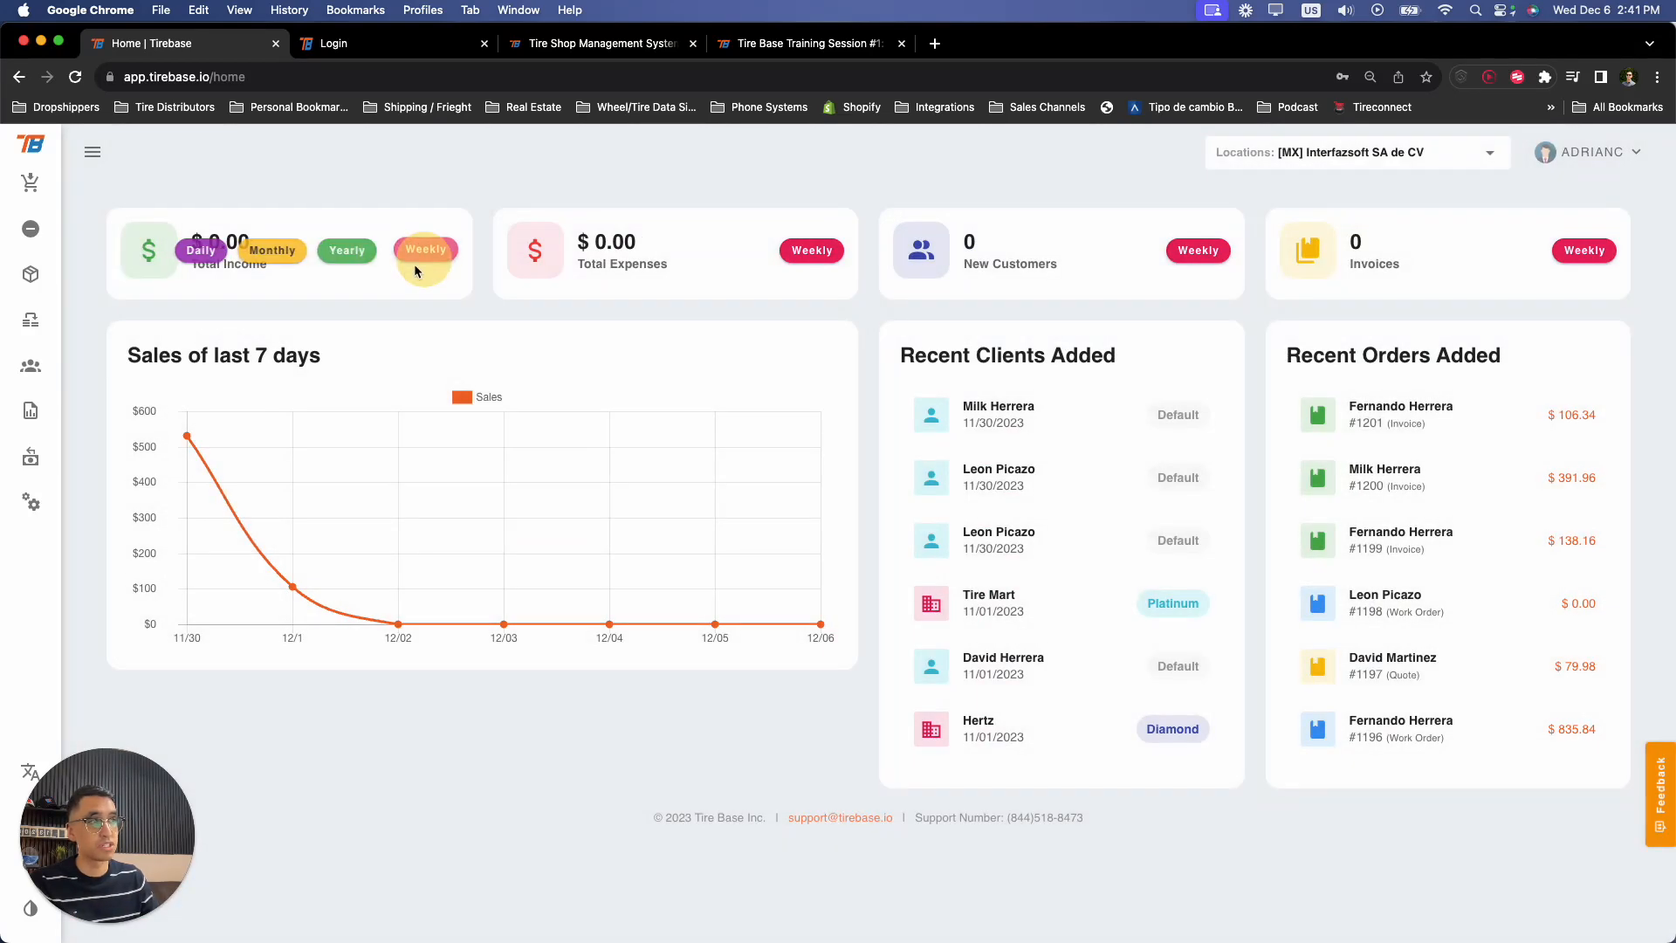
{"action": "left_click", "coordinate": [346, 256]}
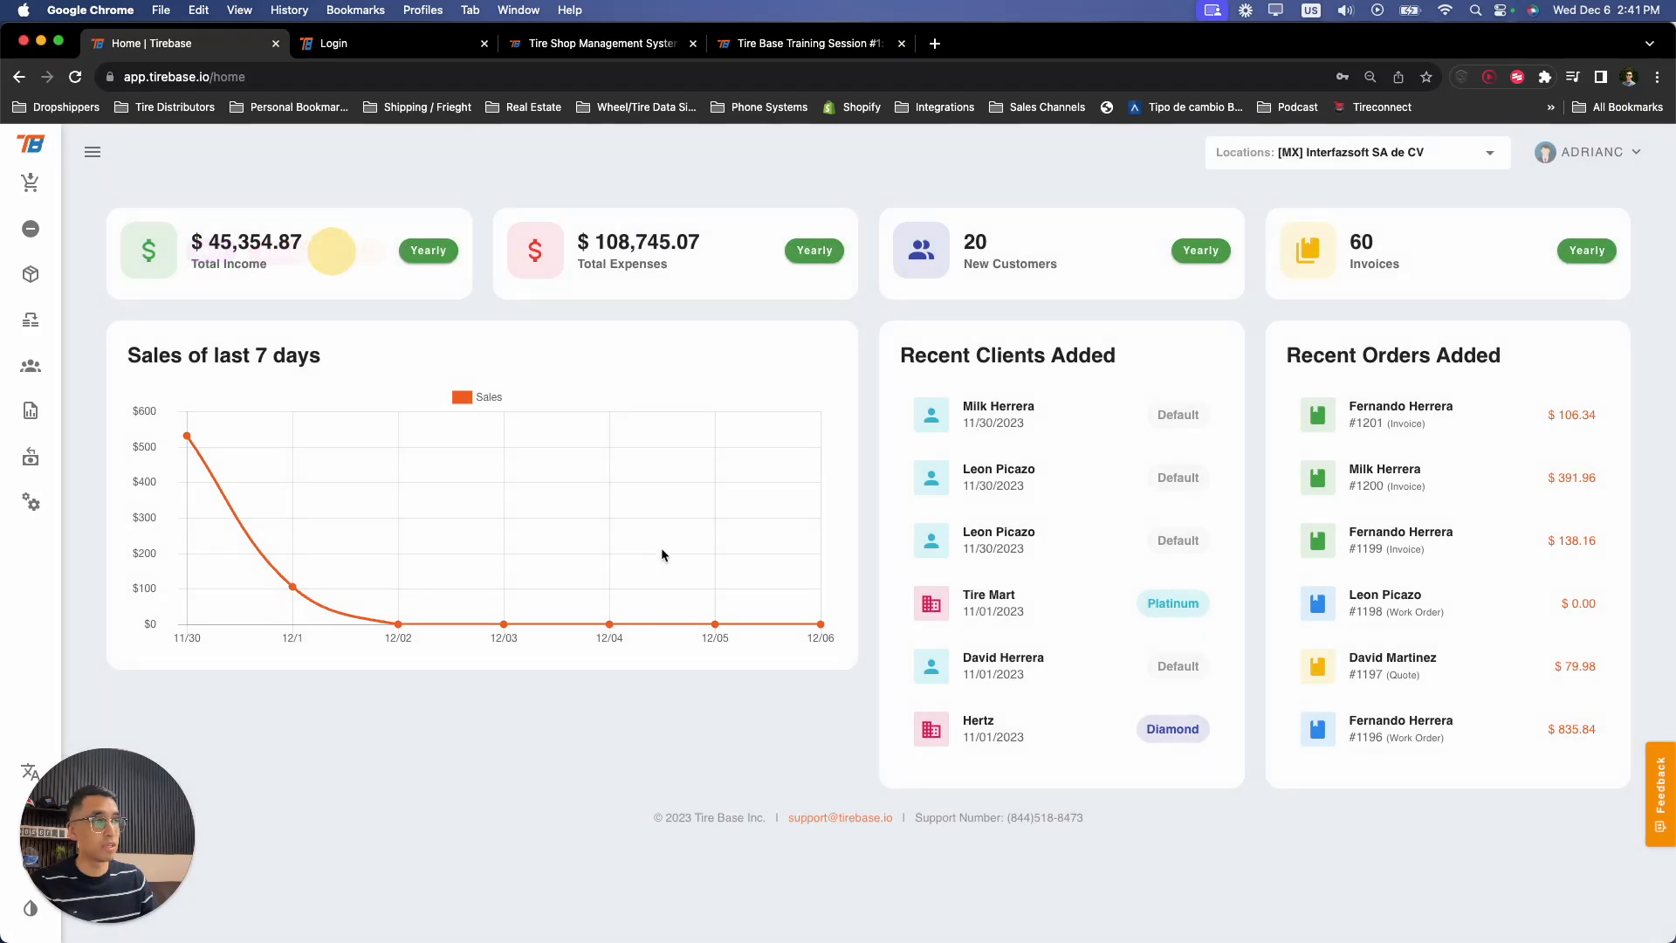
{"action": "left_click", "coordinate": [415, 247]}
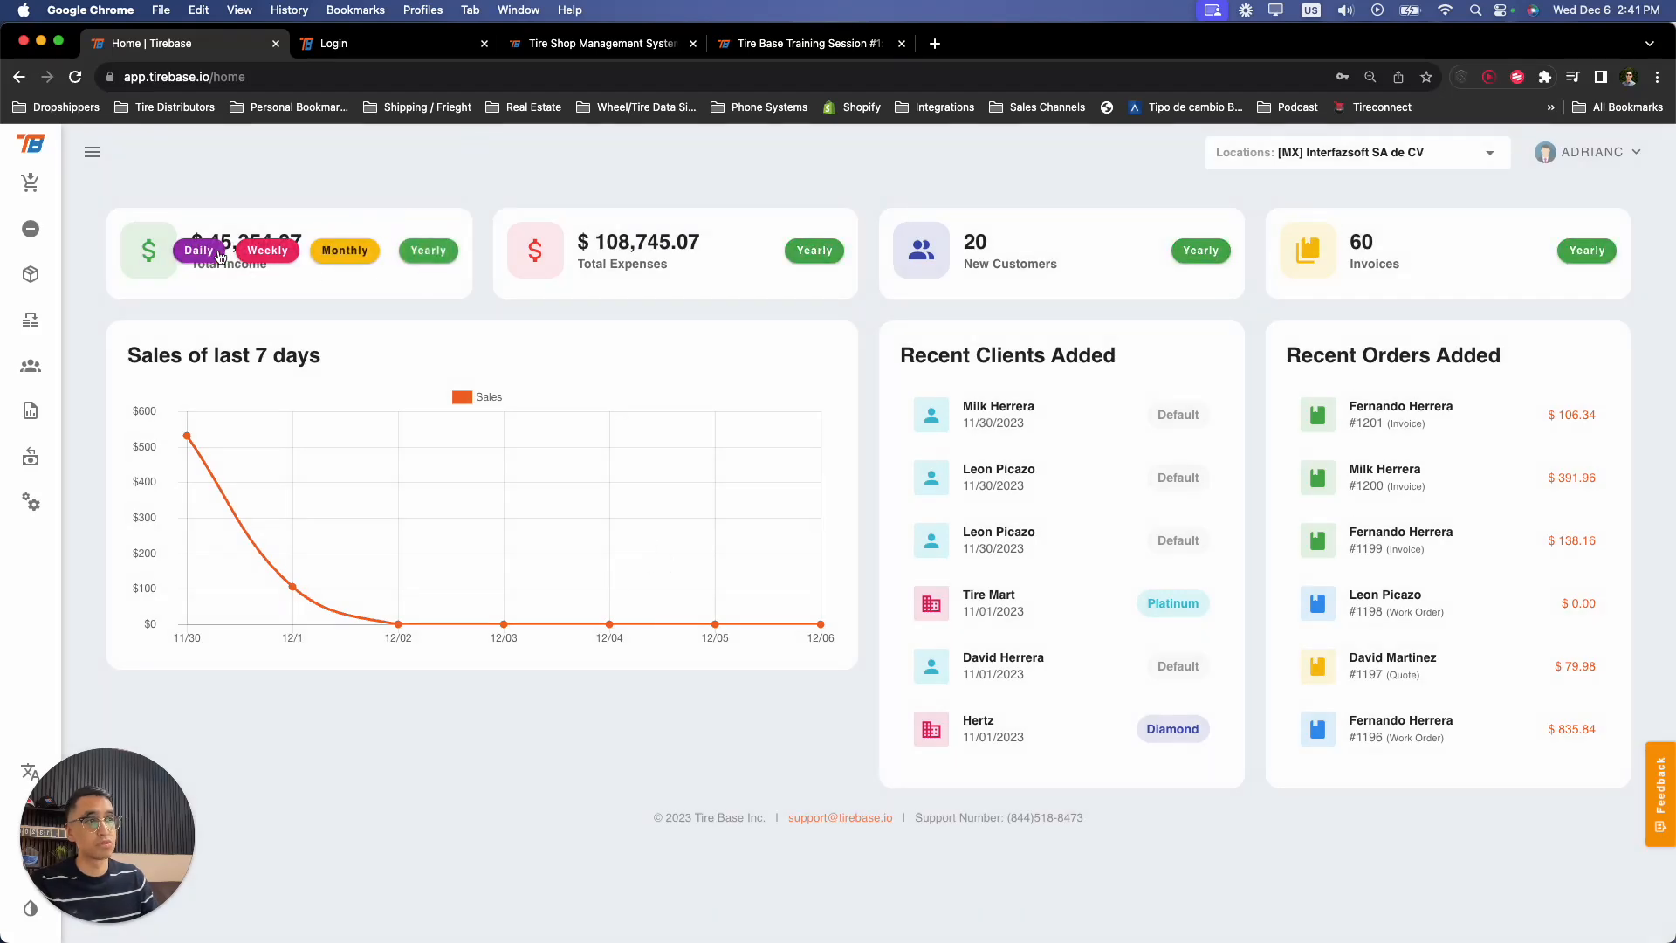
{"action": "left_click", "coordinate": [344, 253]}
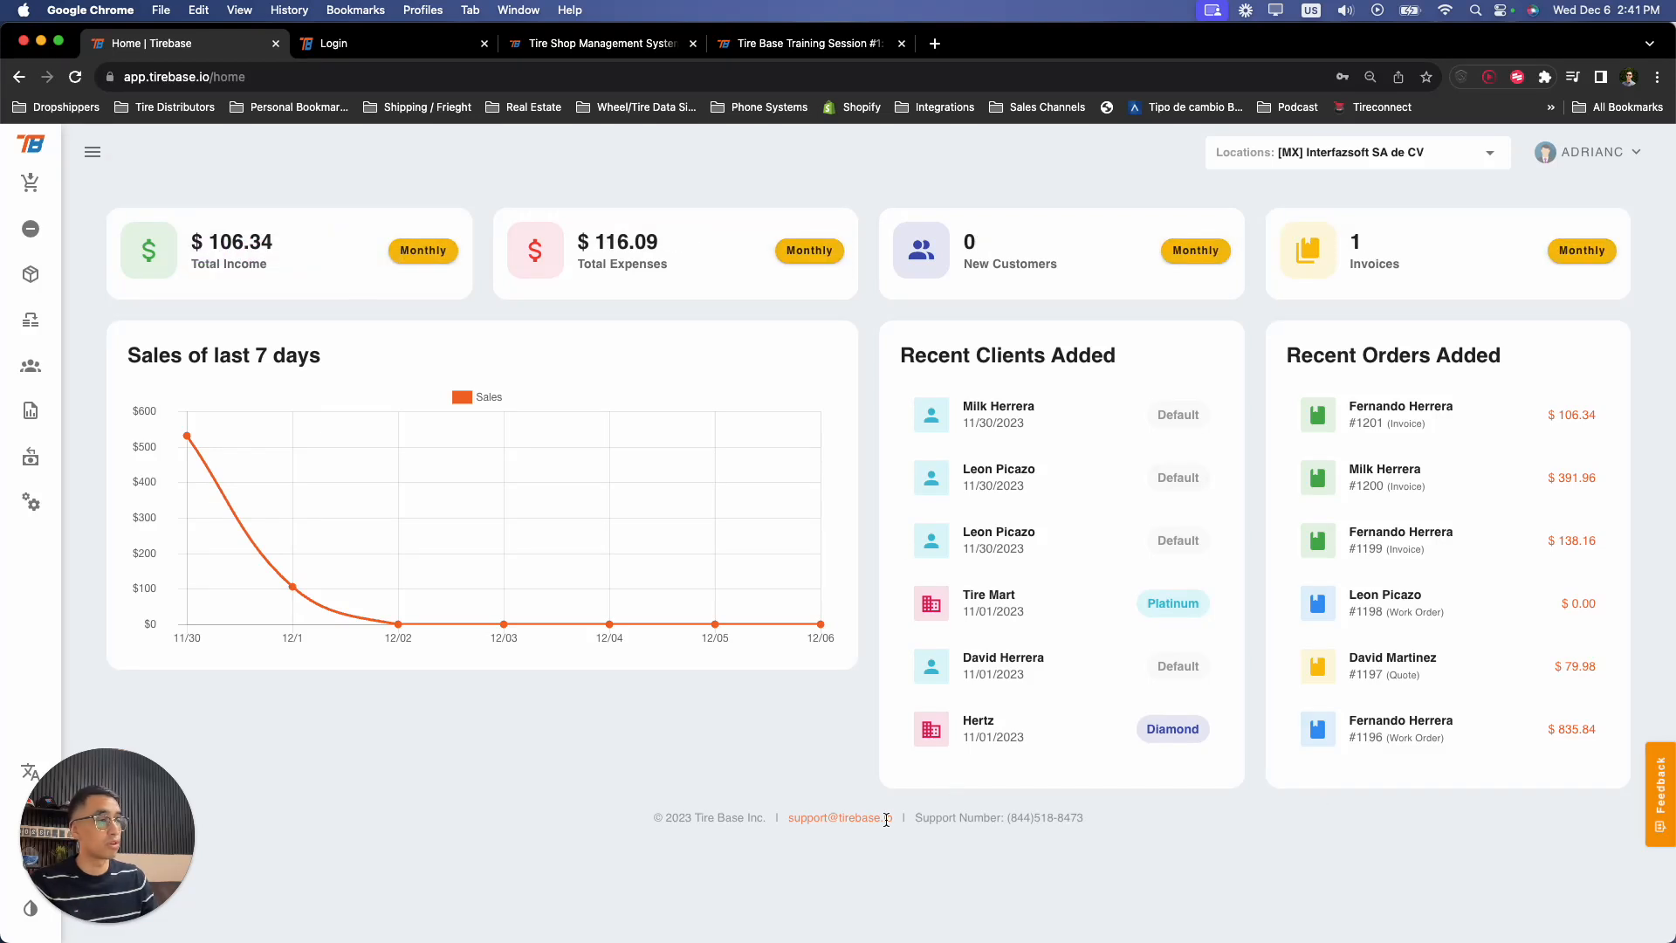
- Open the Feedback form, view the modules it offers, and close it without sending anything
{"action": "left_click", "coordinate": [1667, 816]}
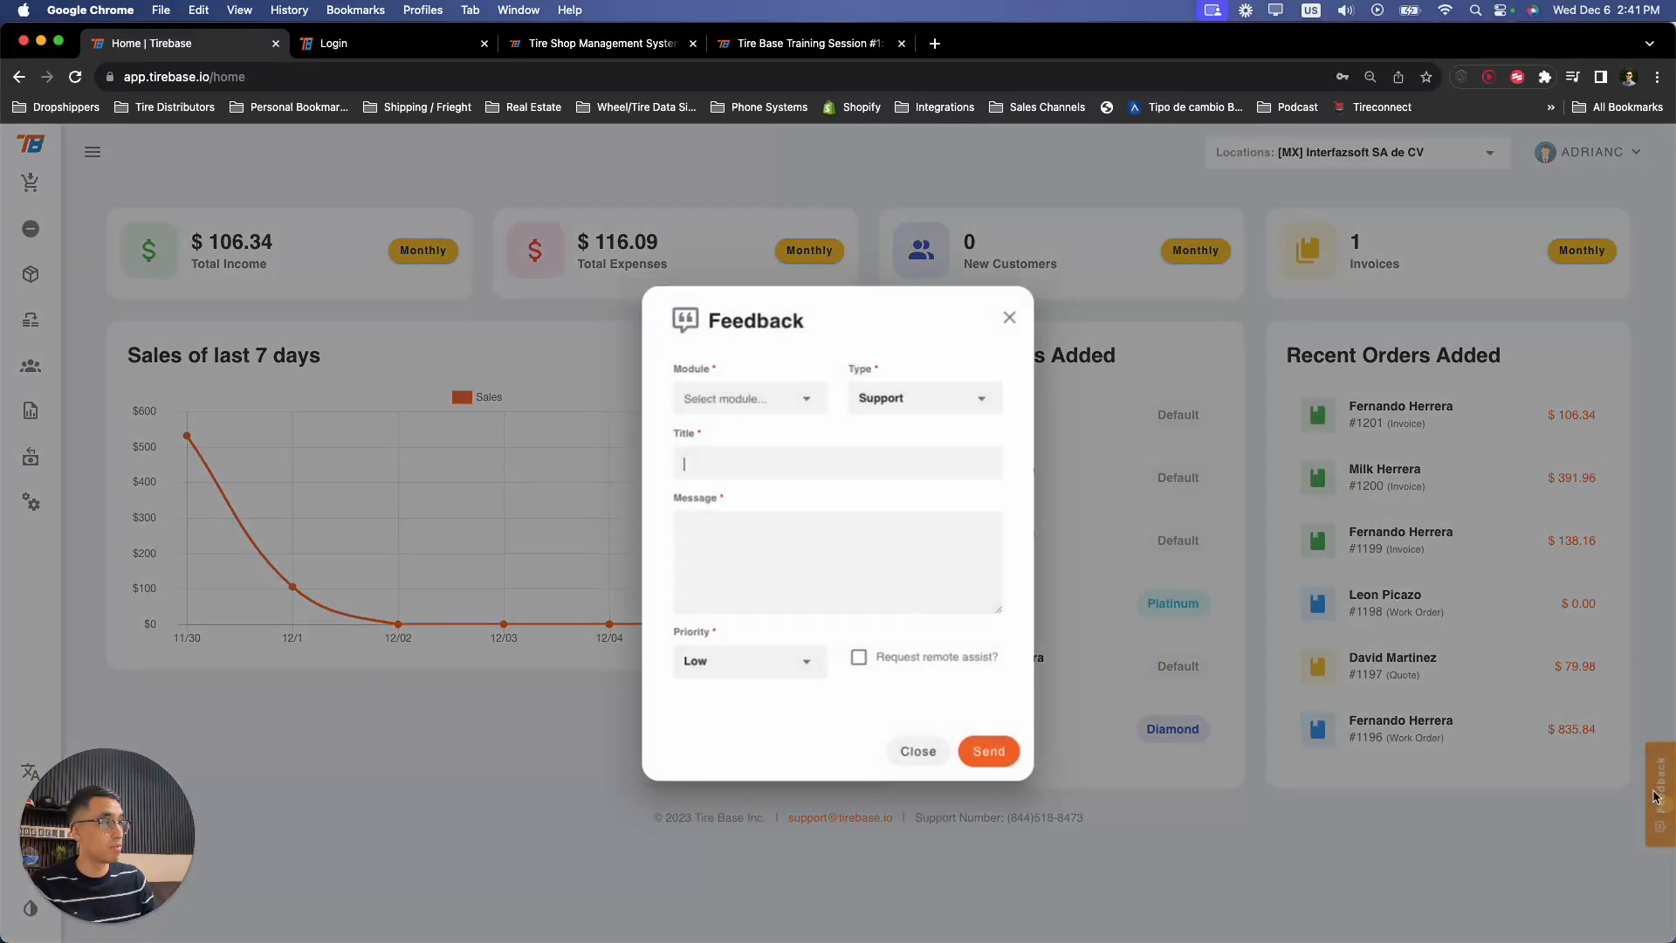
{"action": "left_click", "coordinate": [749, 416]}
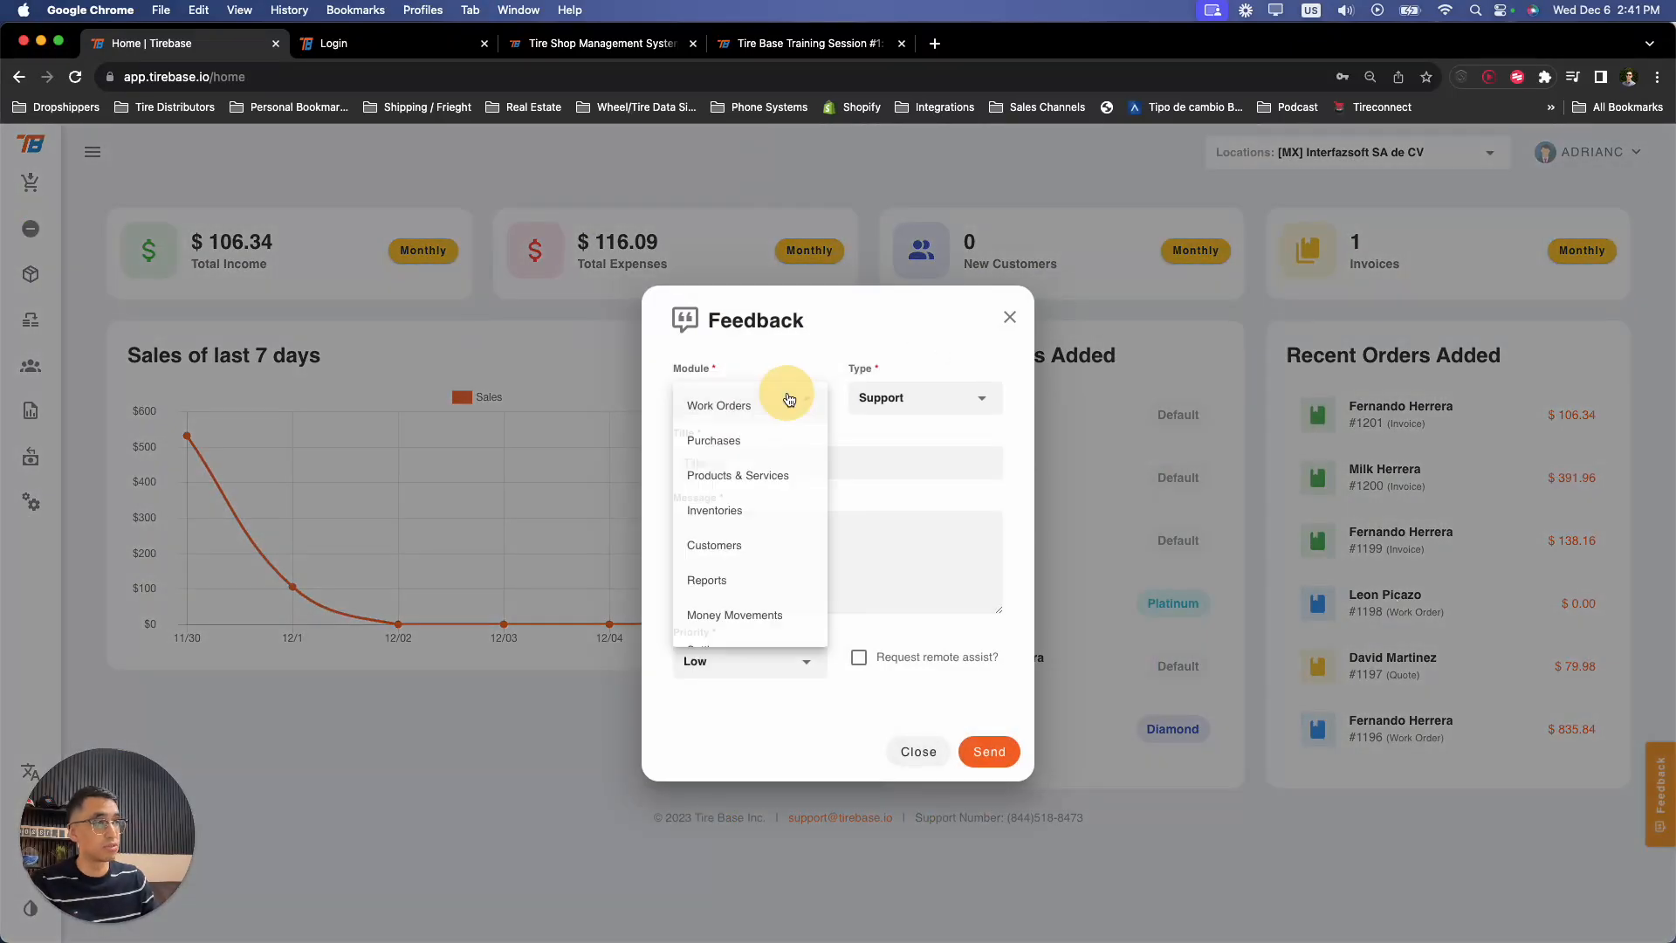
{"action": "left_click", "coordinate": [1010, 316]}
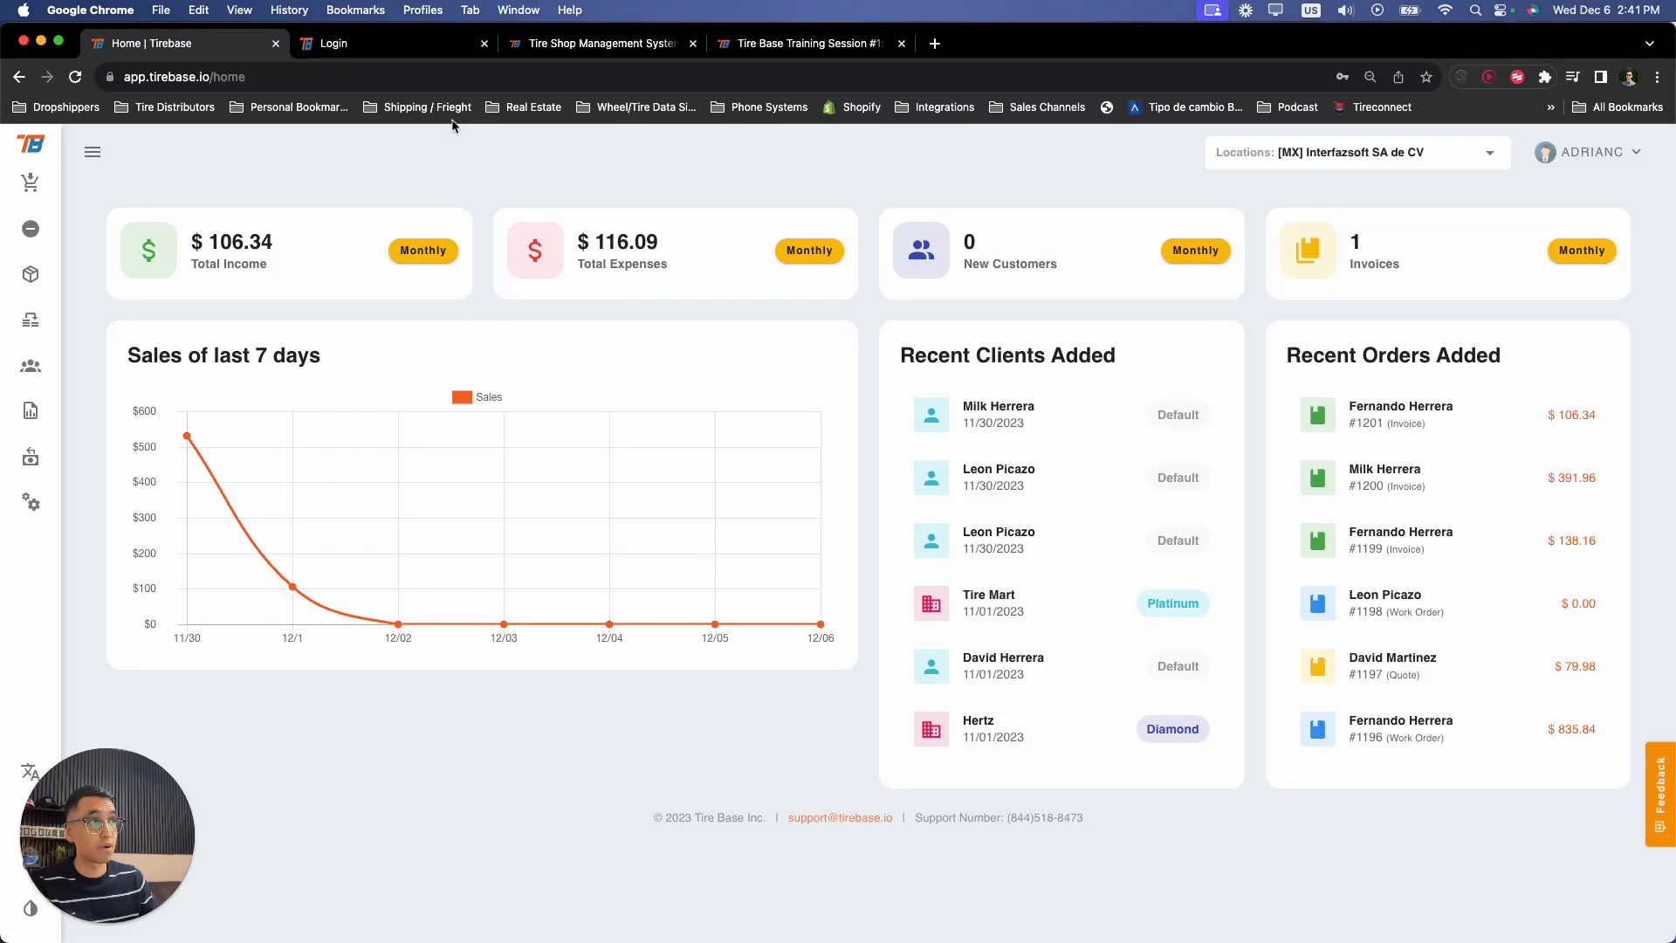
- Open the Help Center from the Tire Base website, look through its knowledge base articles, and return to the Tirebase dashboard
{"action": "left_click", "coordinate": [609, 53]}
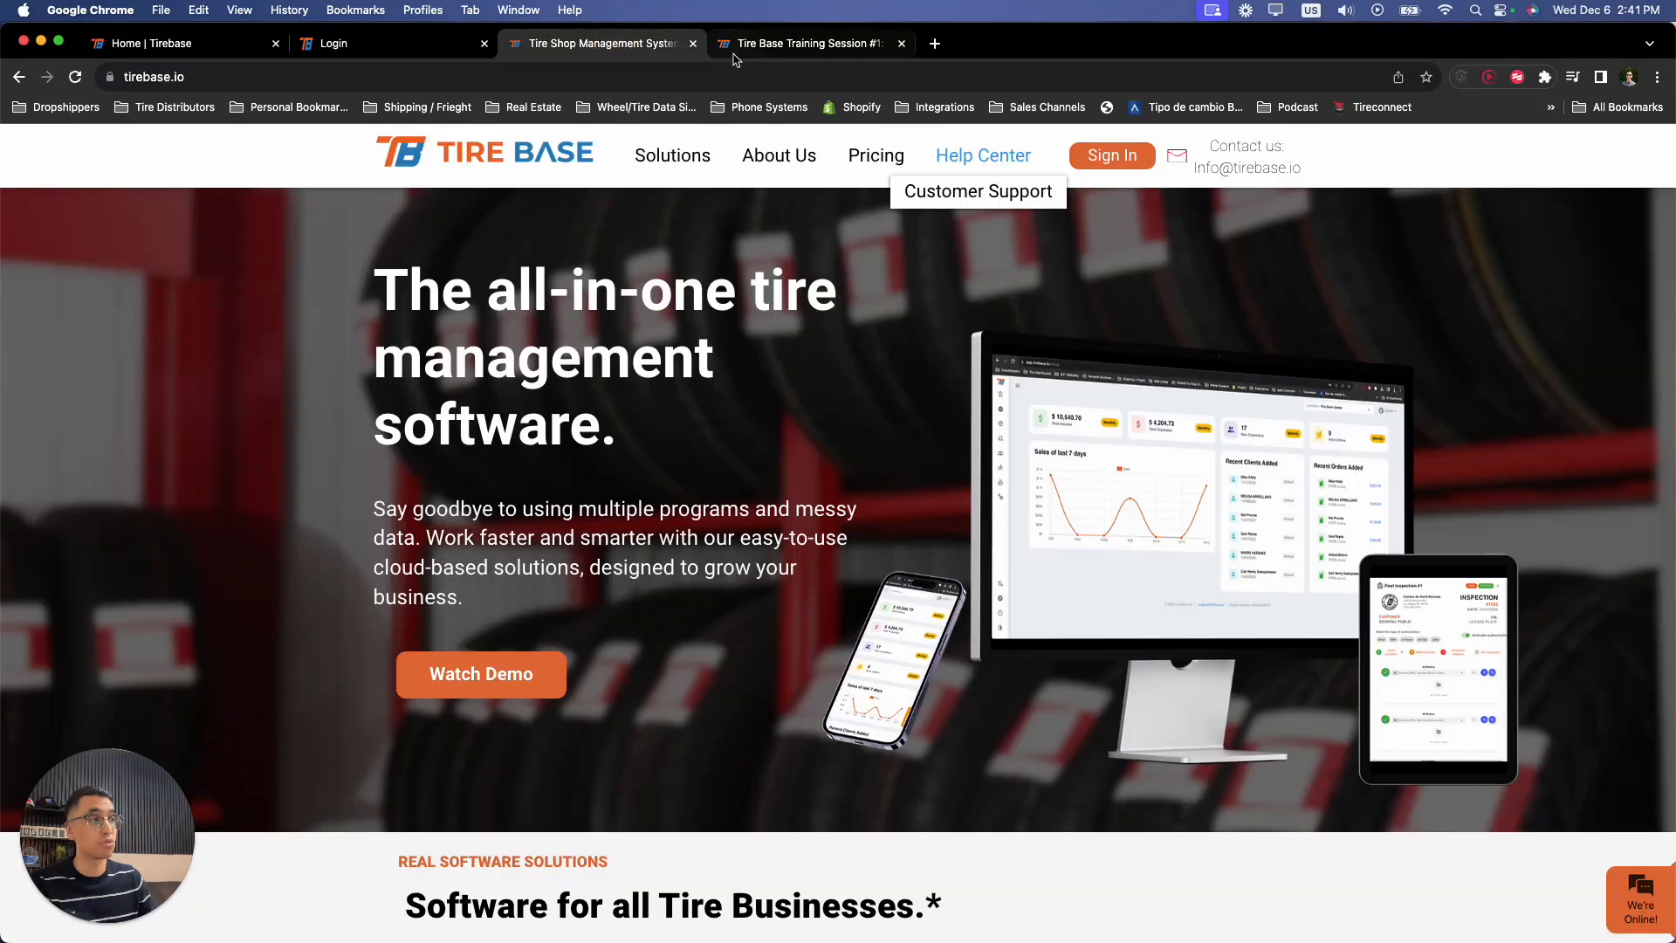
{"action": "left_click", "coordinate": [981, 160]}
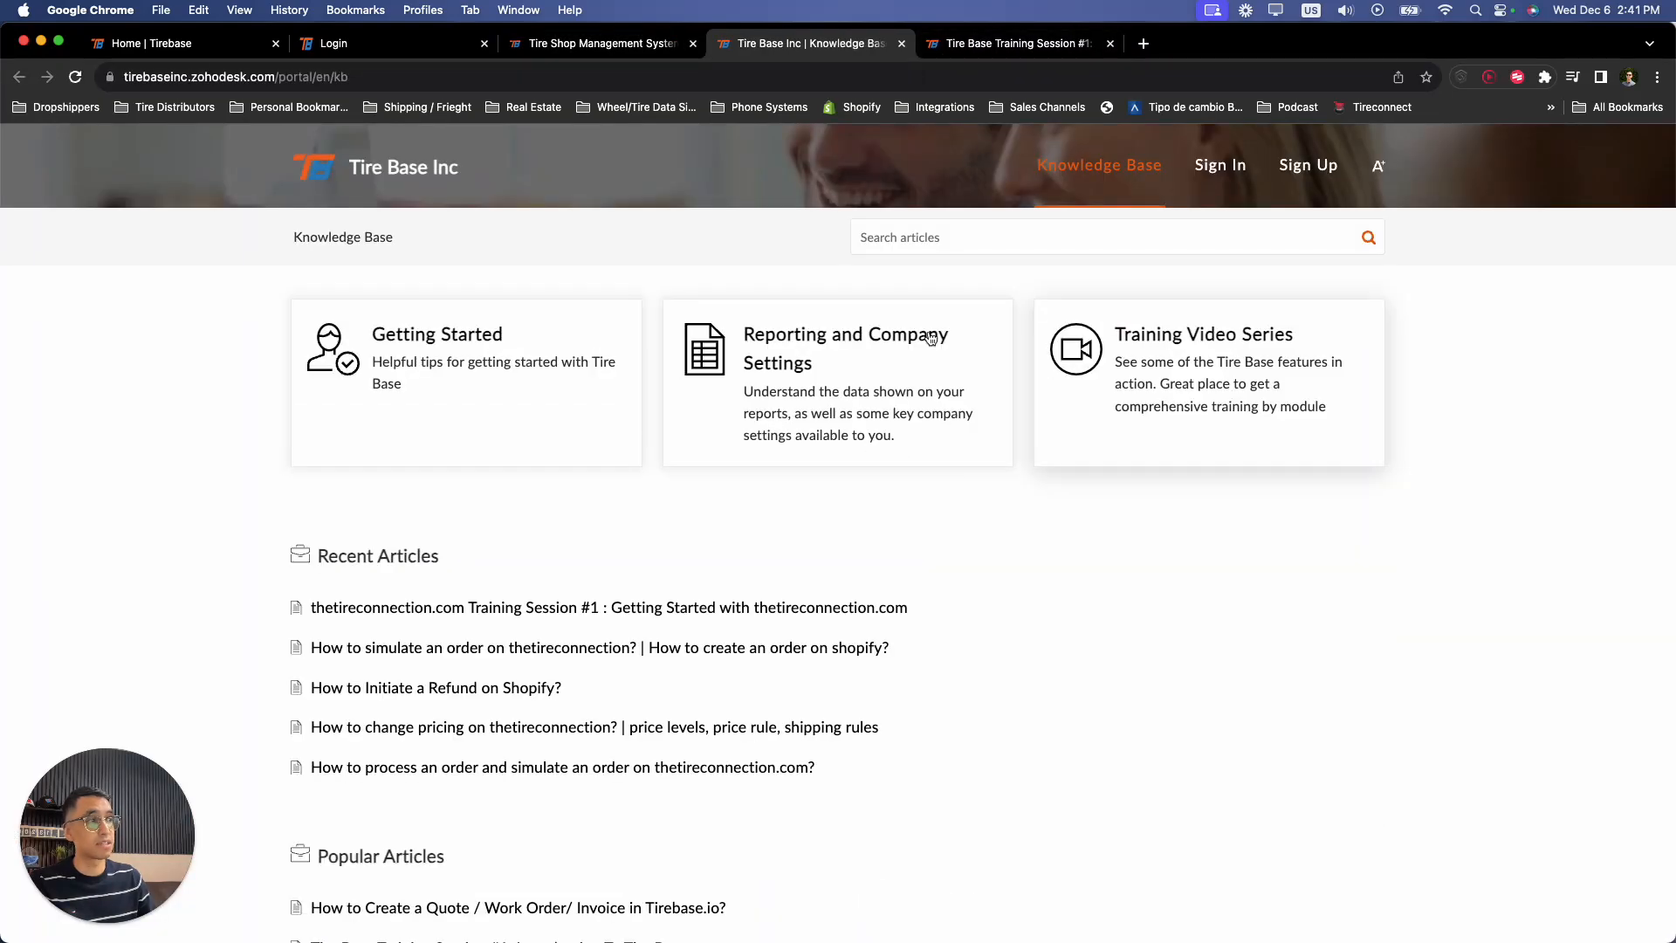
{"action": "scroll", "coordinate": [930, 479], "scroll_direction": "down", "scroll_amount": 5}
{"action": "scroll", "coordinate": [985, 656], "scroll_direction": "up", "scroll_amount": 5}
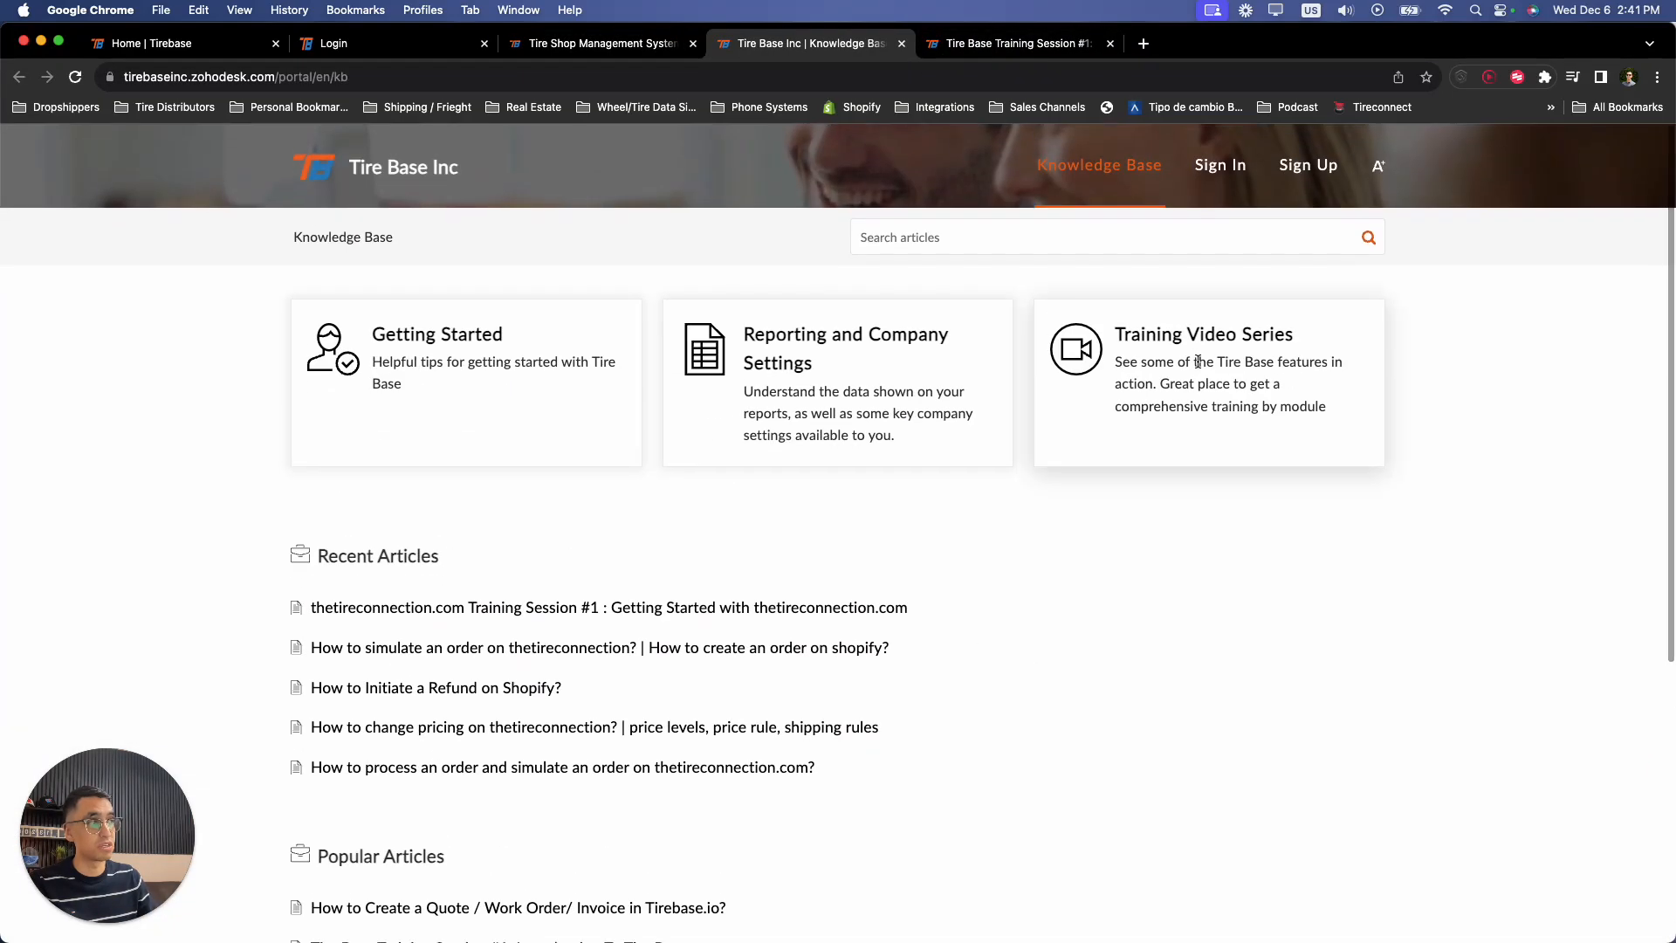
{"action": "scroll", "coordinate": [890, 587], "scroll_direction": "down", "scroll_amount": 5}
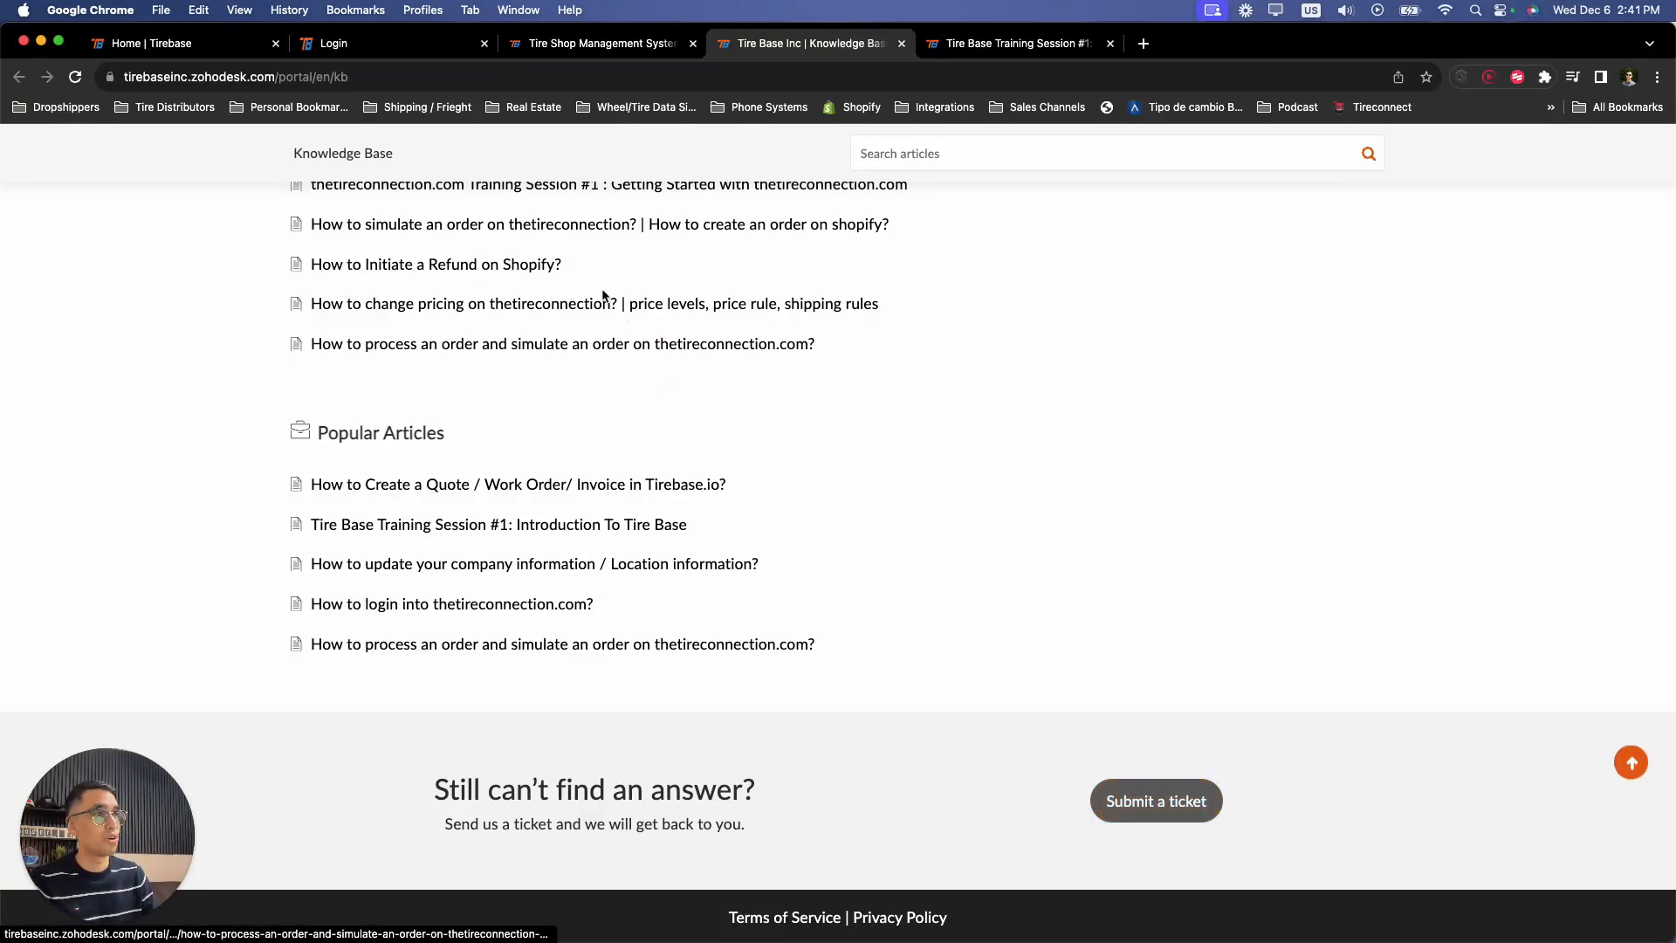
{"action": "left_click", "coordinate": [140, 43]}
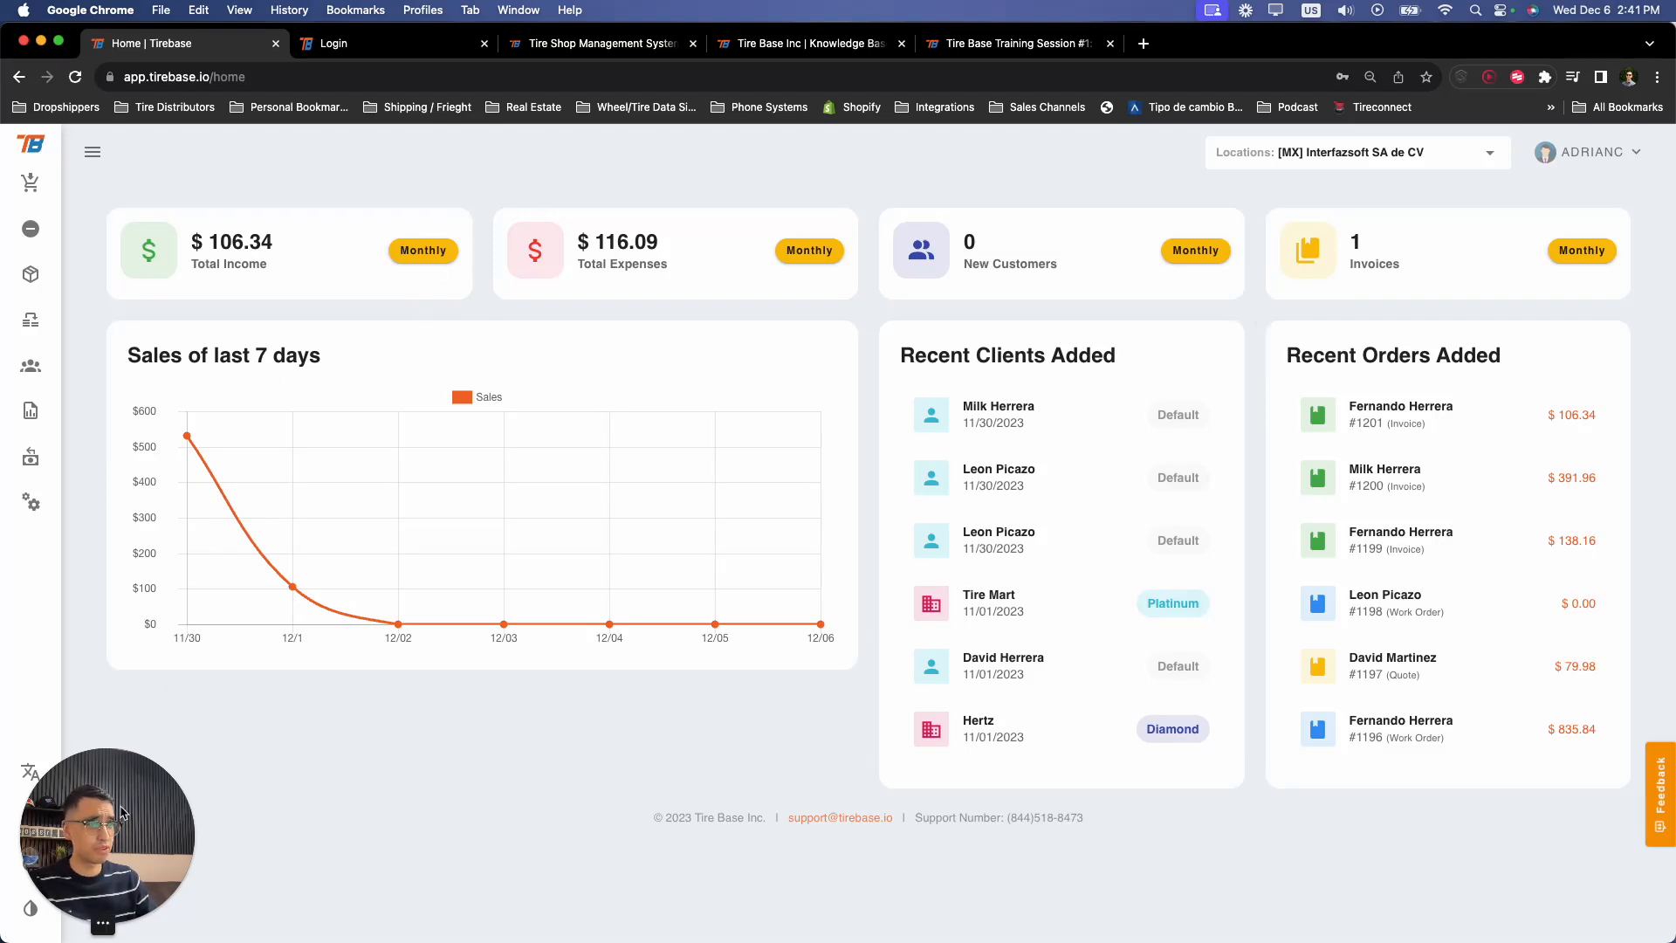
{"action": "left_click_drag", "start_coordinate": [154, 905], "coordinate": [1615, 899]}
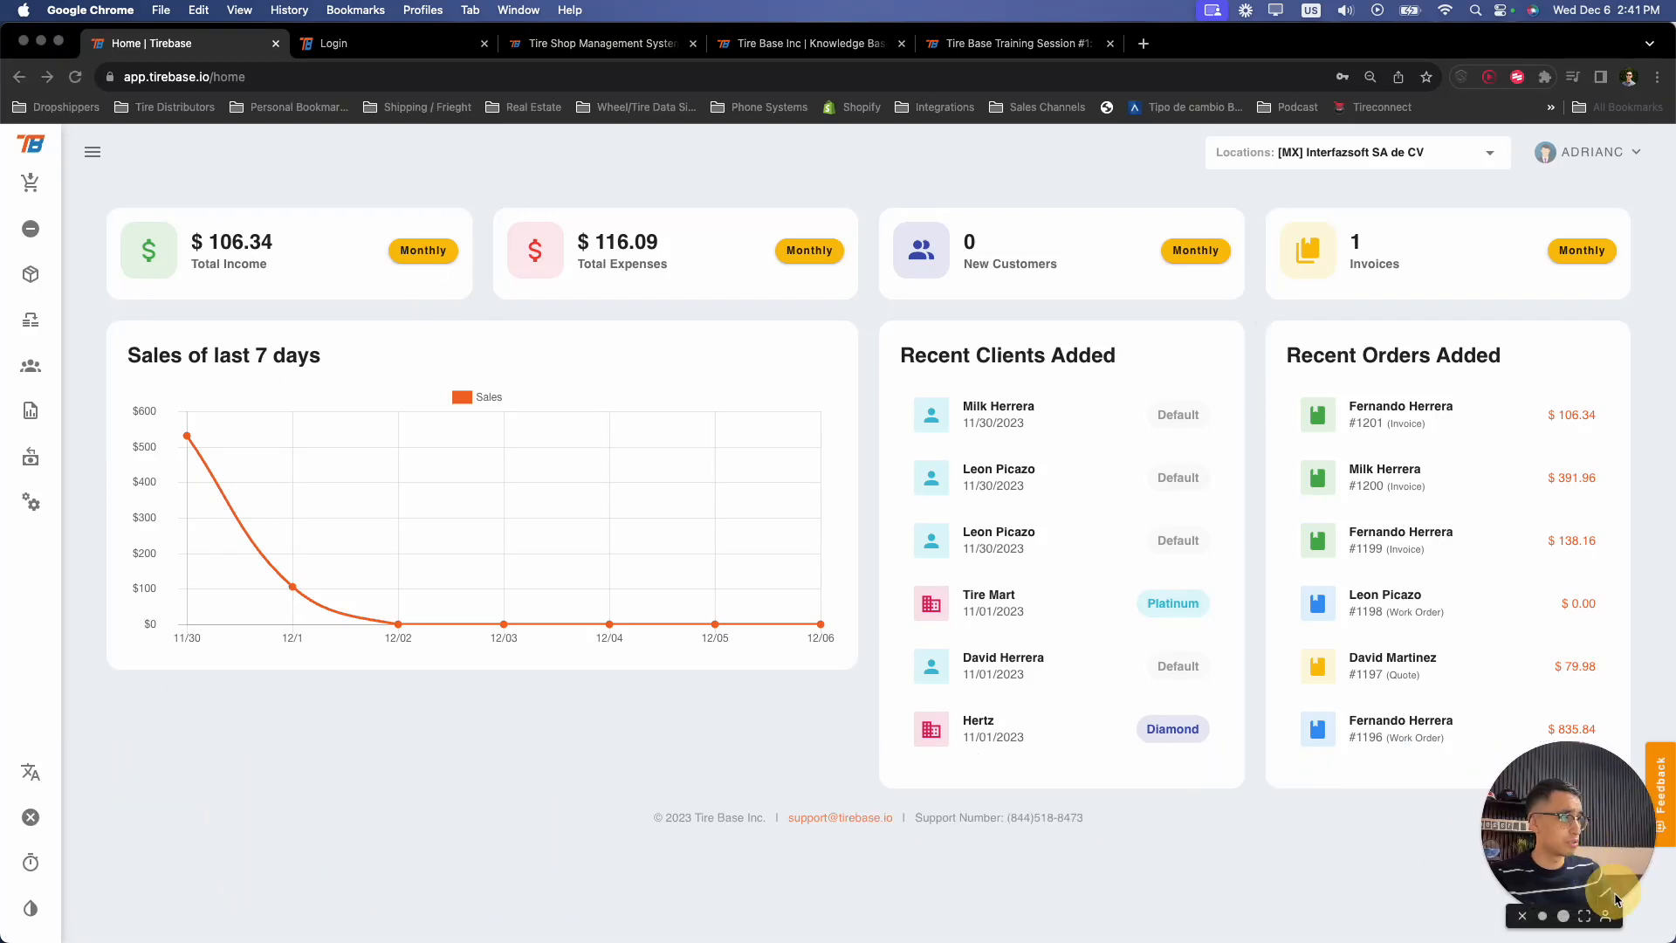
- View the available business locations and the user account options, leaving the current location selected
{"action": "left_click", "coordinate": [1319, 158]}
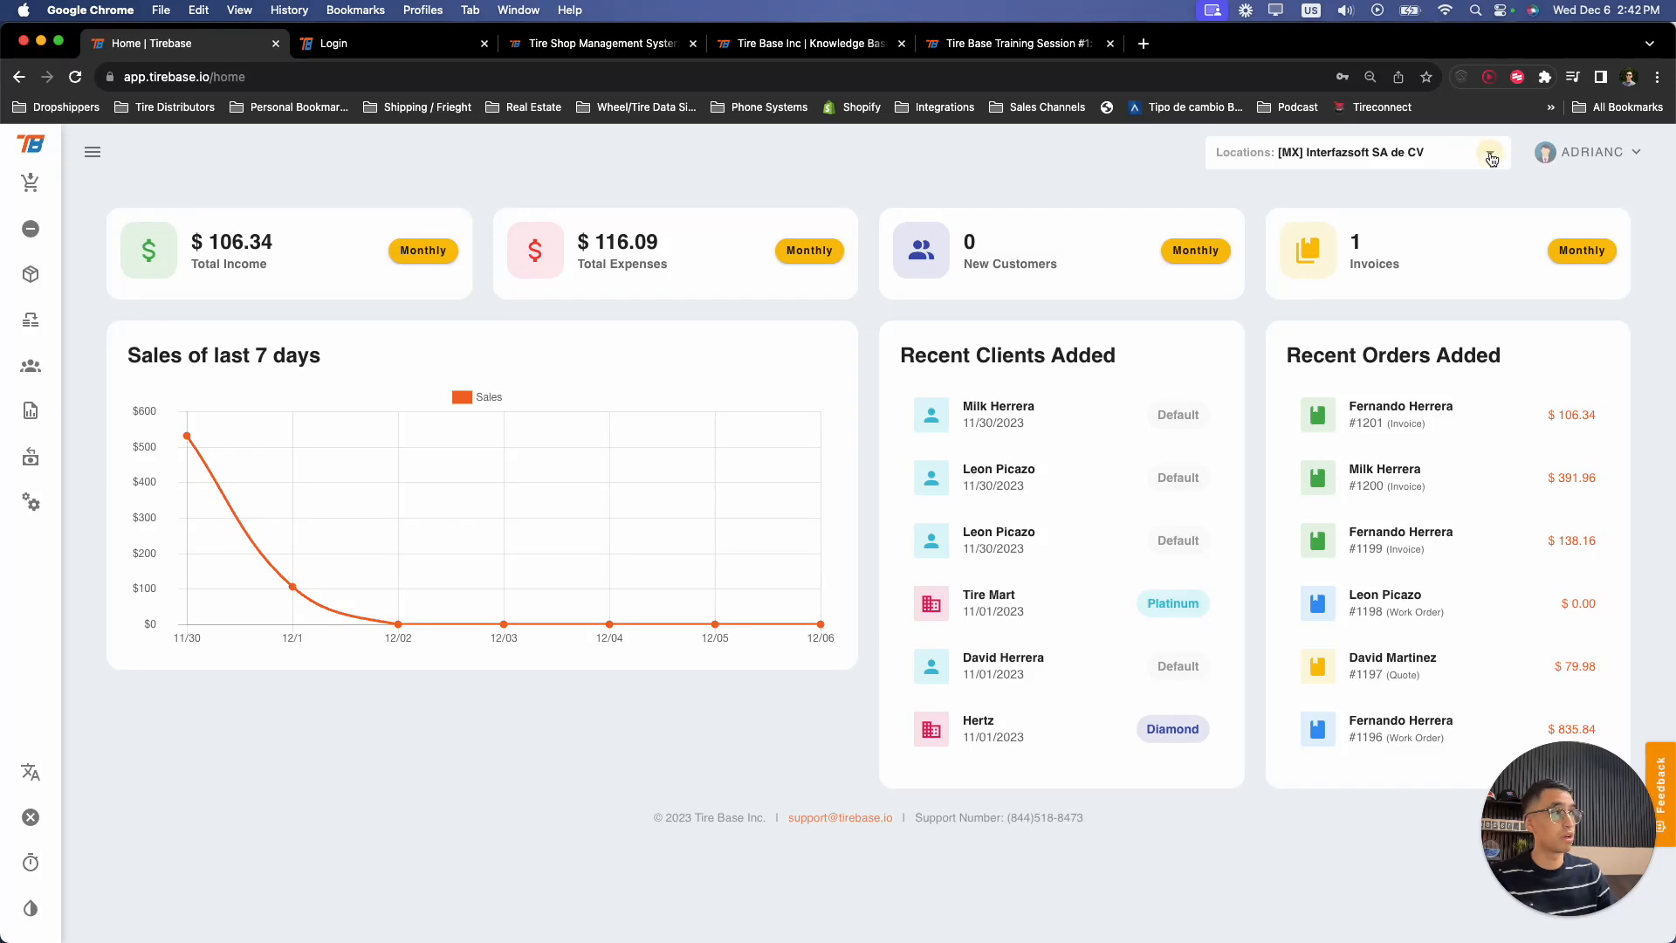
{"action": "left_click", "coordinate": [1451, 155]}
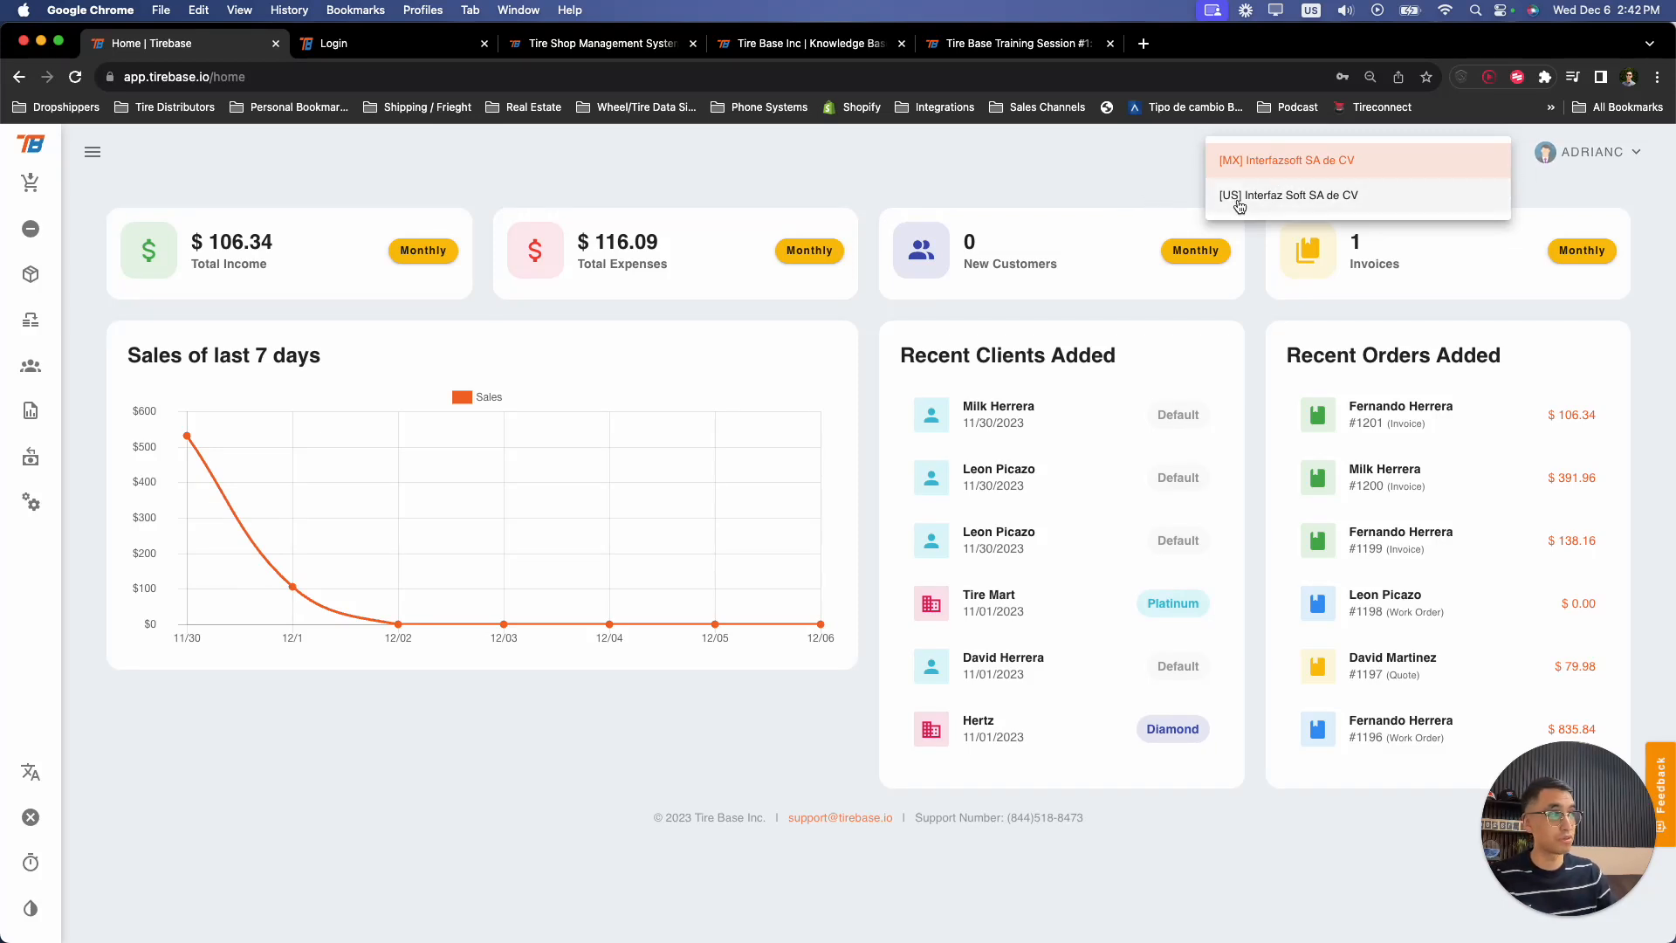
{"action": "left_click", "coordinate": [1166, 176]}
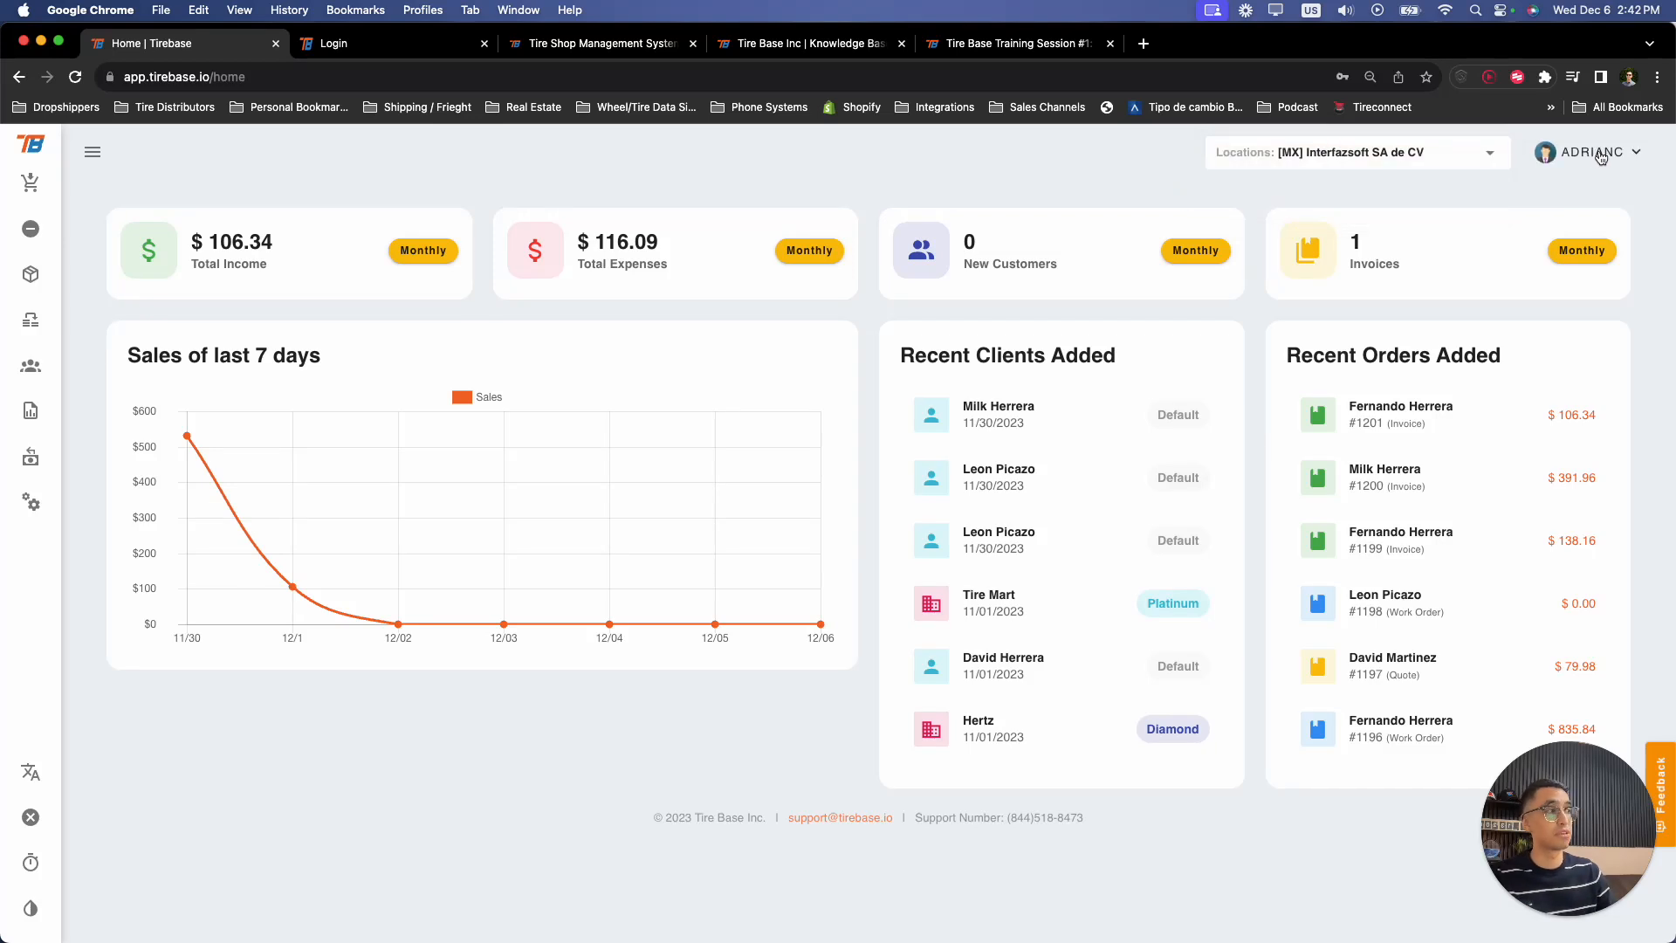
{"action": "left_click", "coordinate": [1628, 162]}
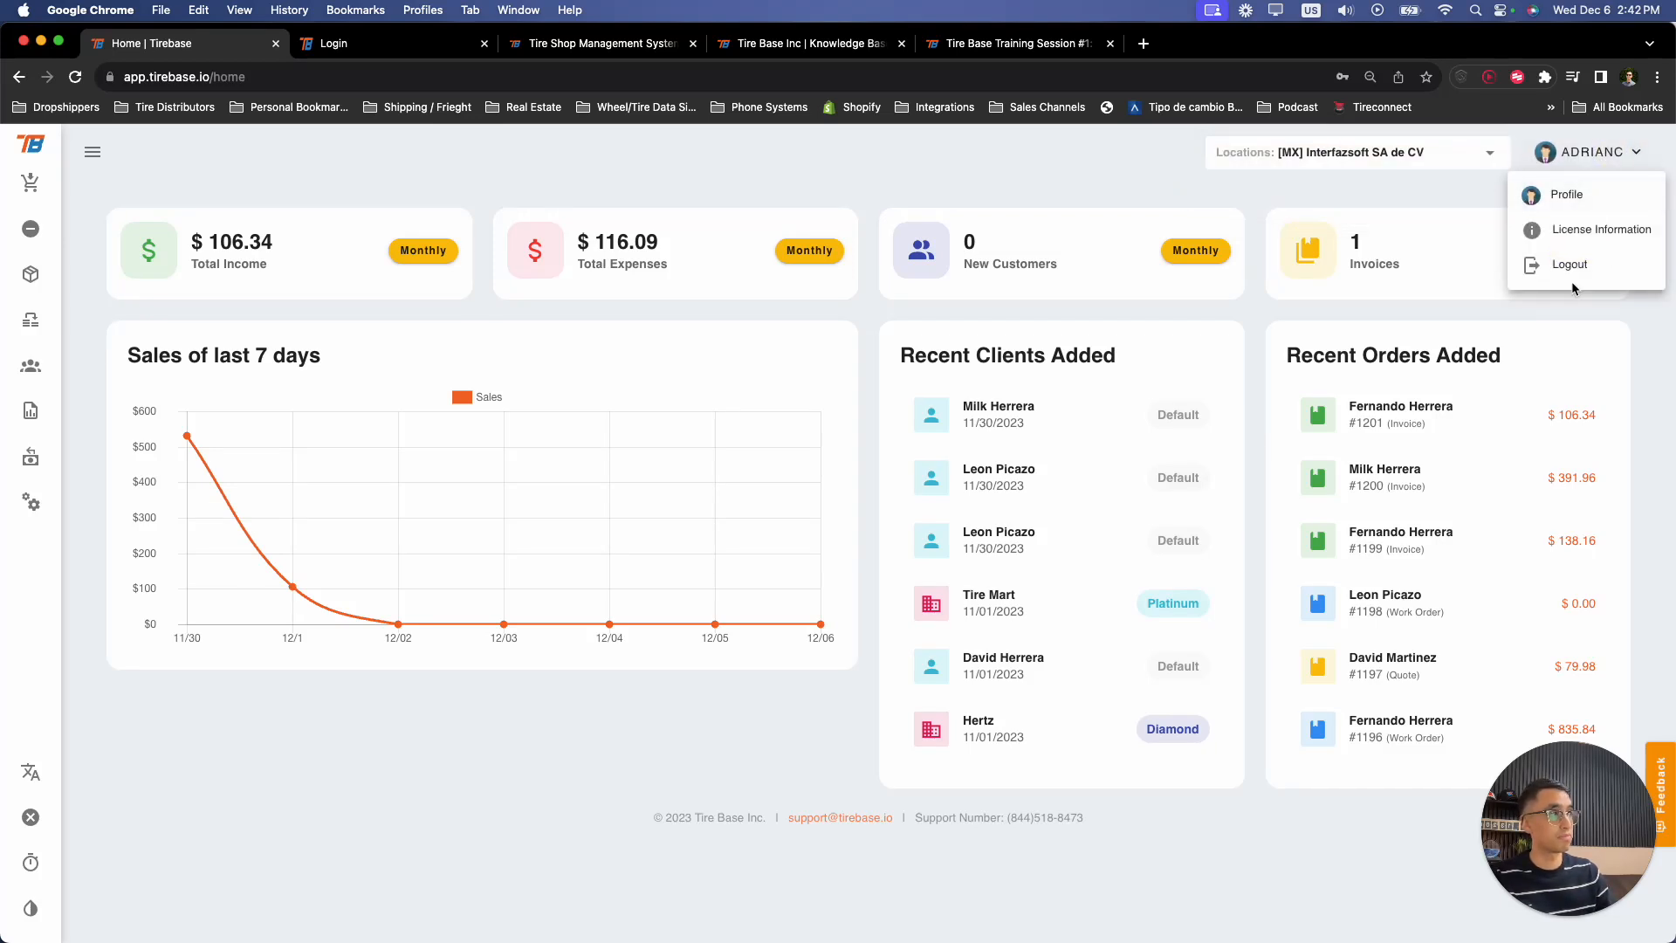
{"action": "left_click", "coordinate": [934, 188]}
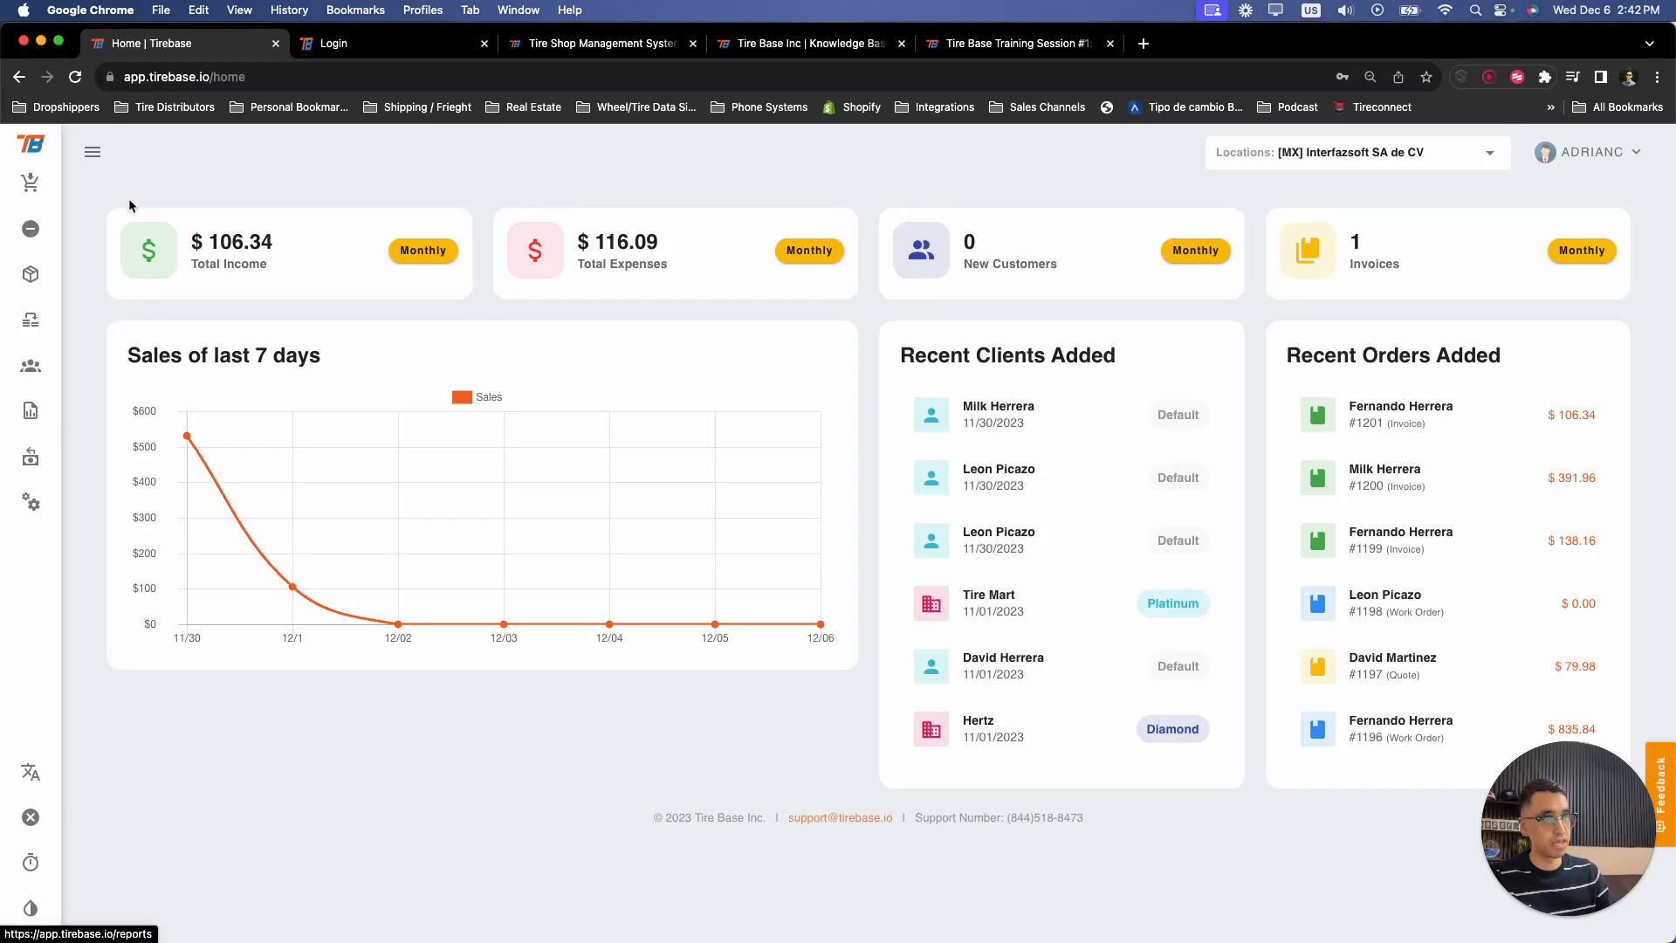
- Expand the navigation sidebar and start the daily sale with an opening amount of $250
{"action": "left_click", "coordinate": [95, 150]}
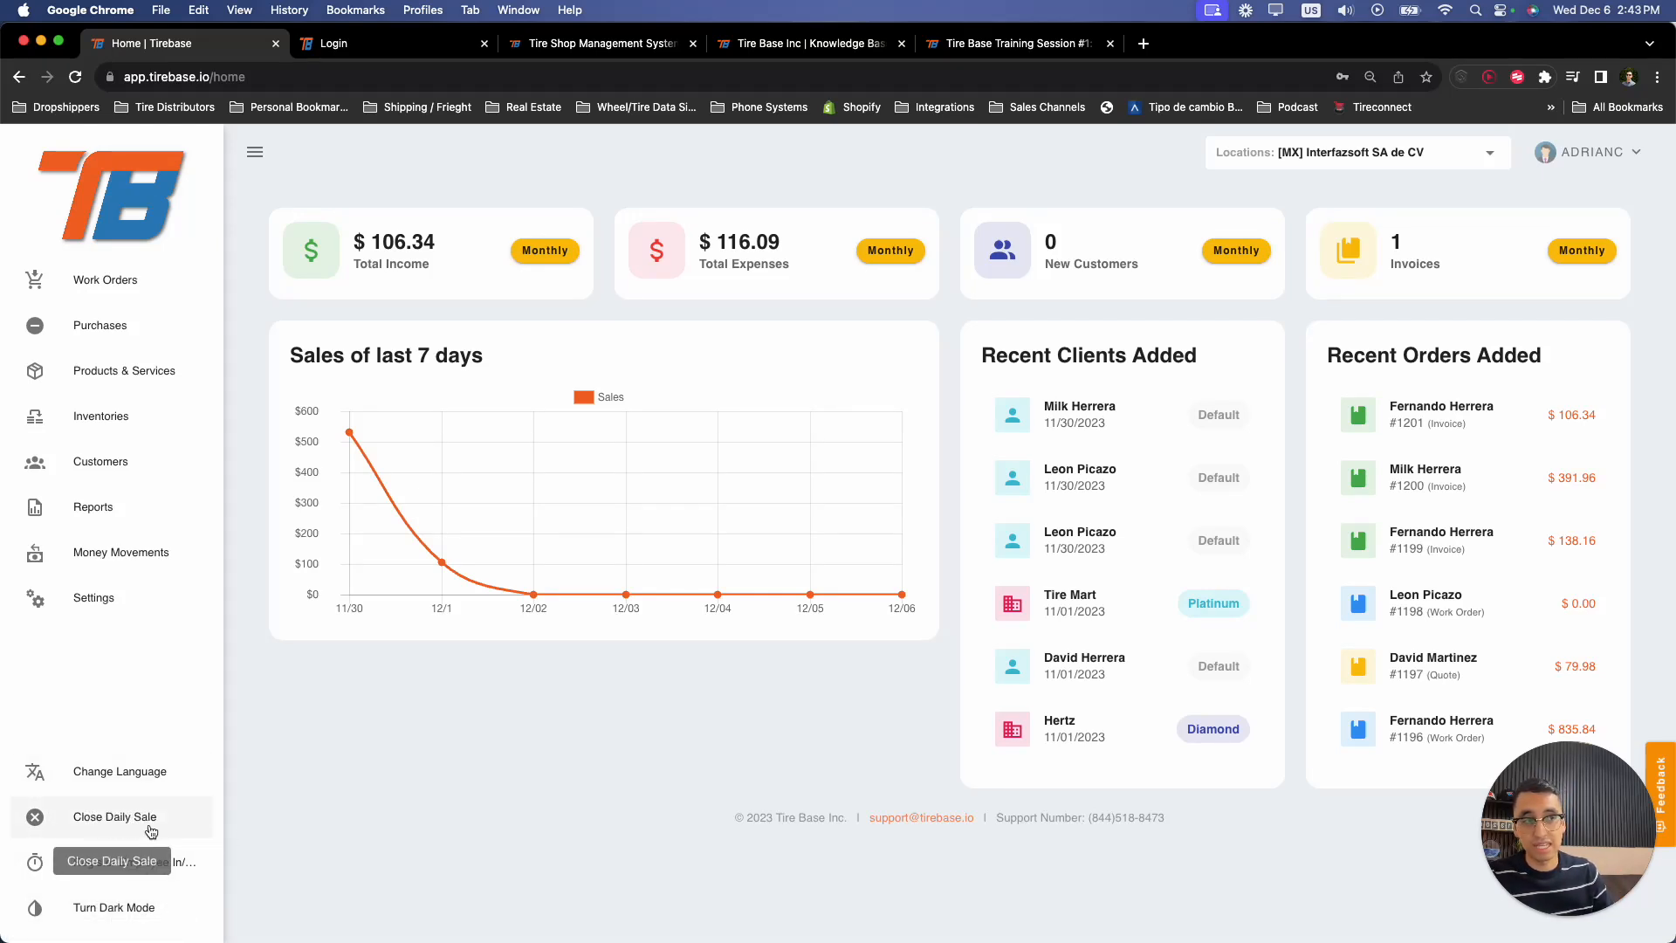
{"action": "left_click", "coordinate": [118, 827]}
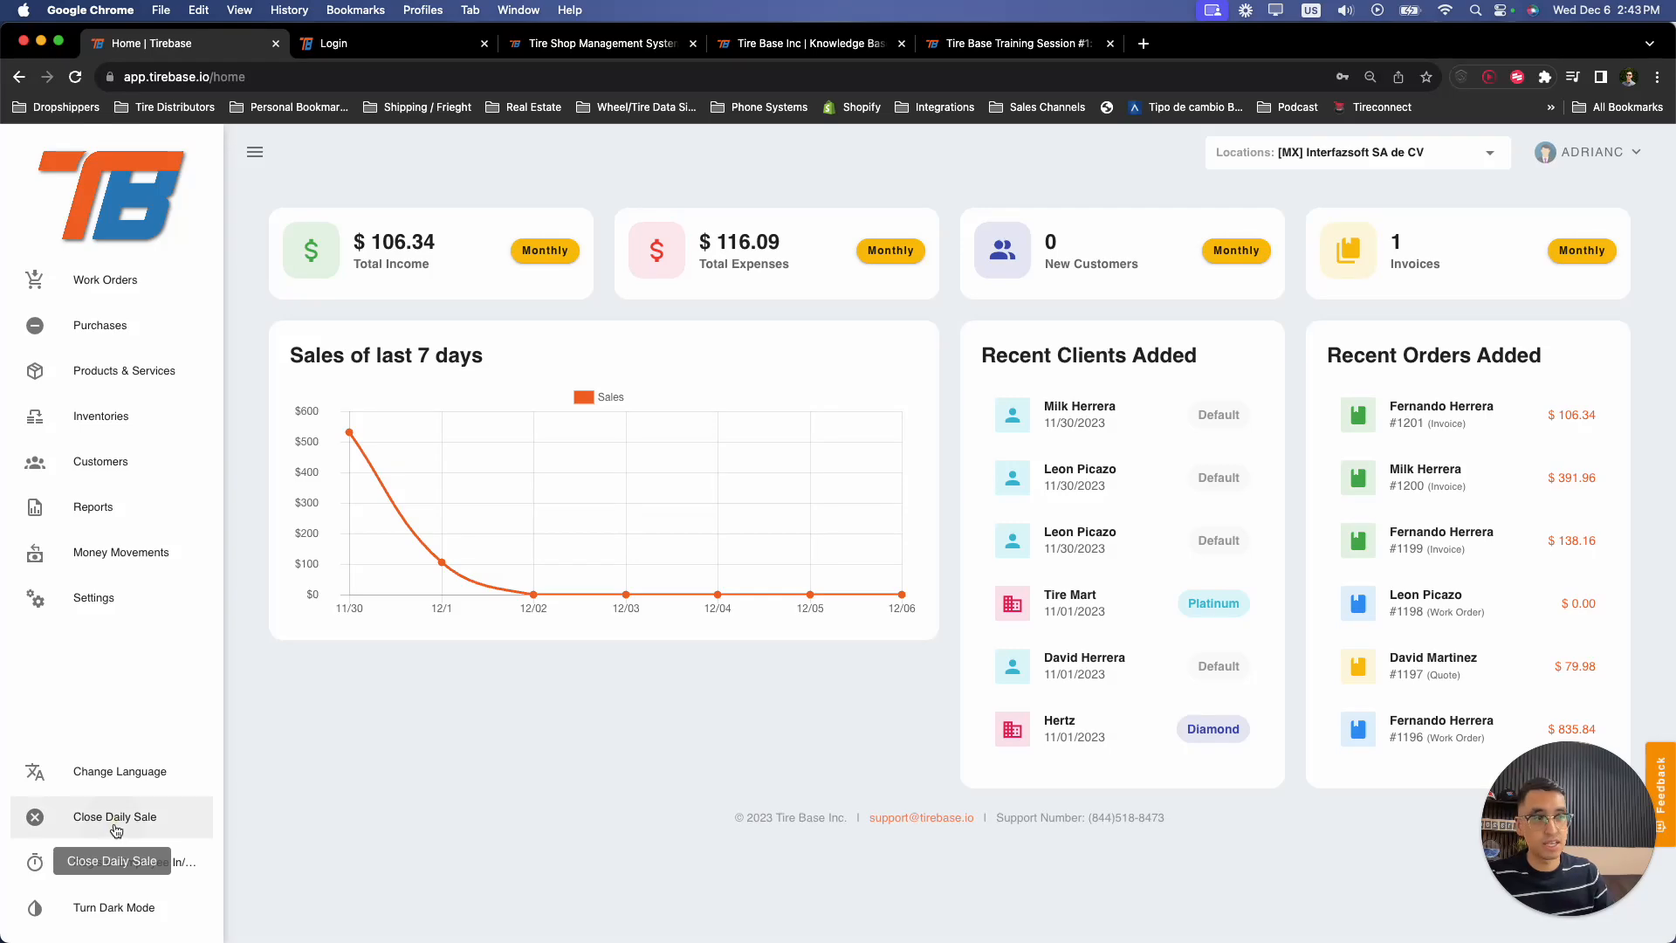
{"action": "left_click", "coordinate": [837, 542]}
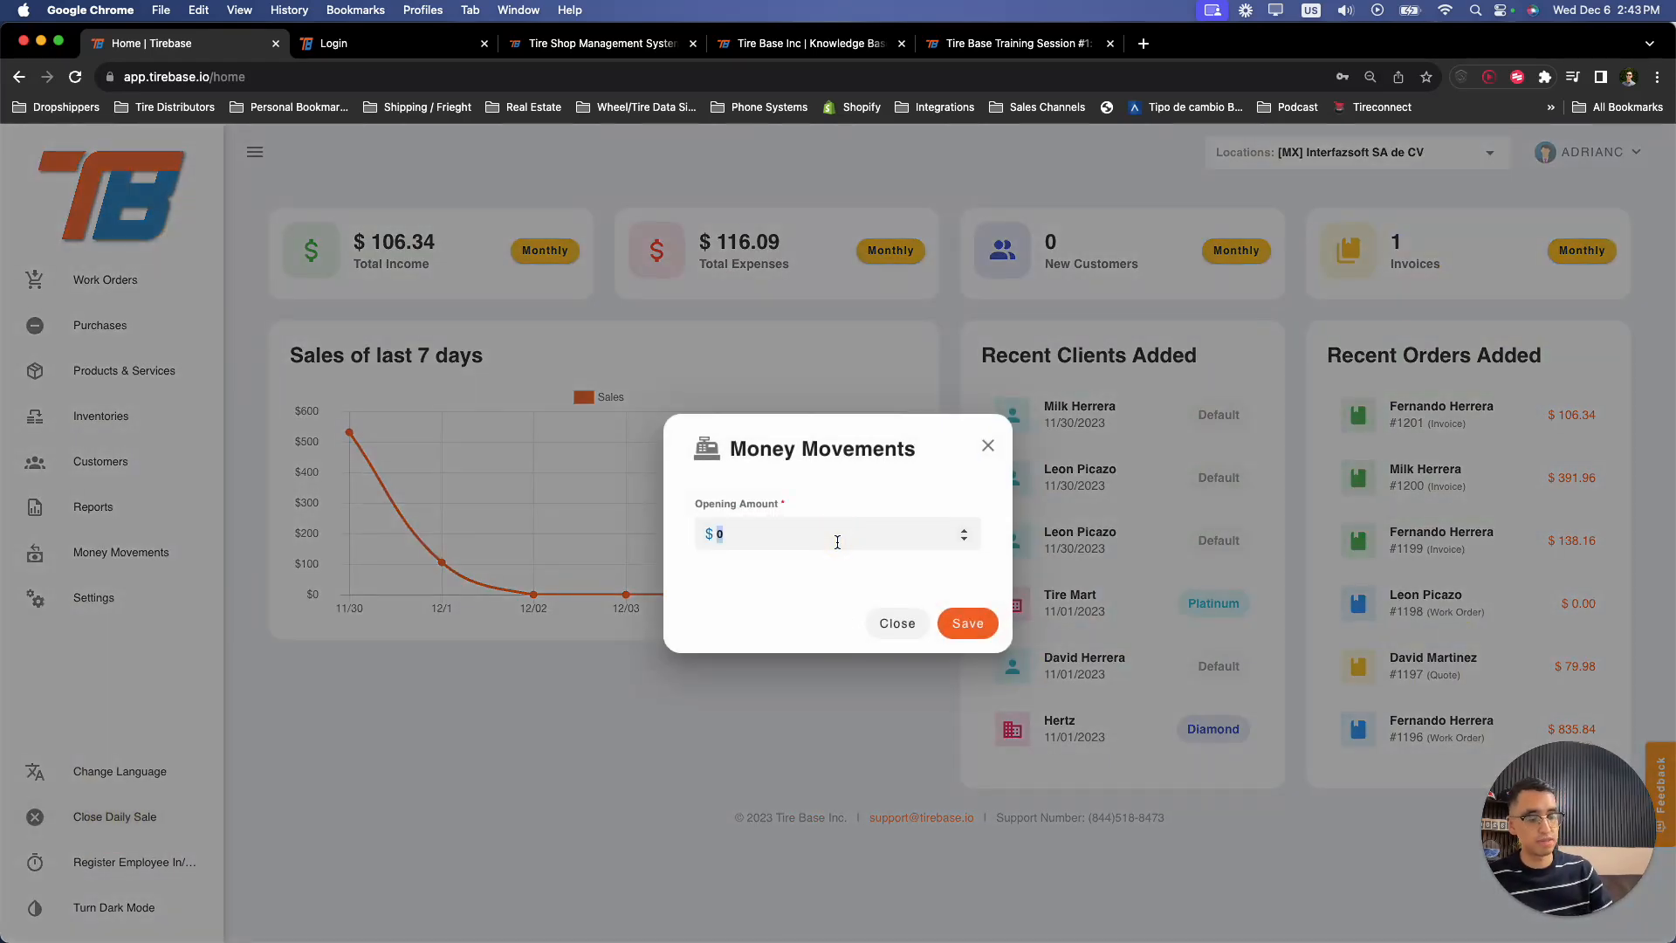
{"action": "type", "text": "250"}
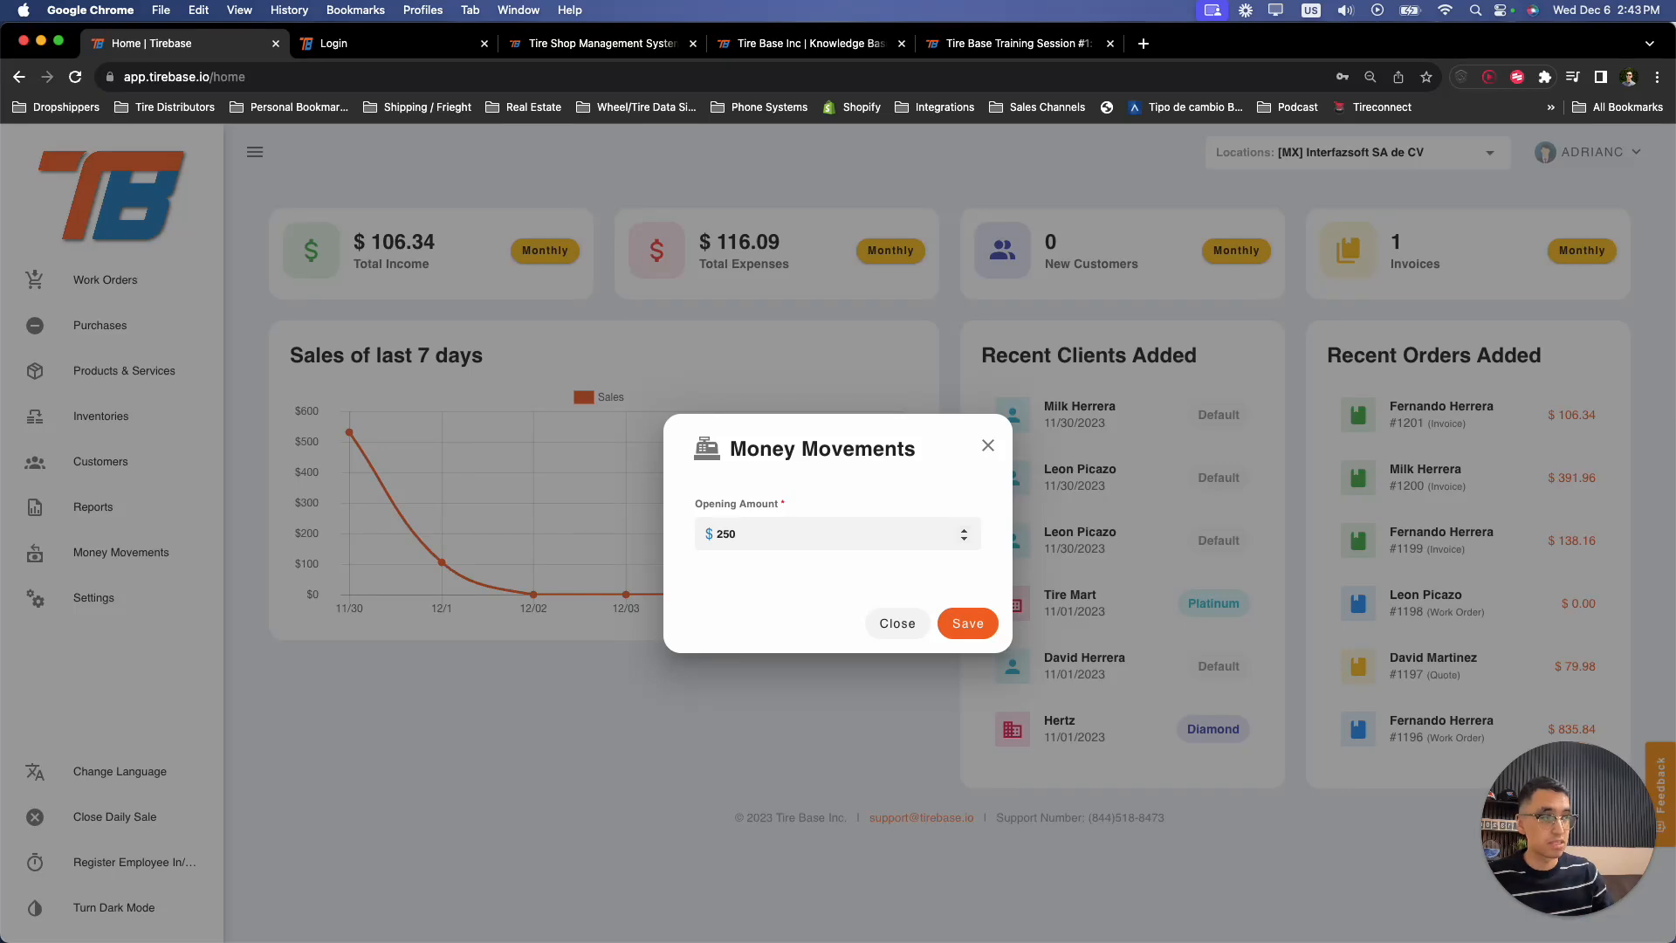
{"action": "key", "text": "Return"}
- Enter 100 as the current cash amount in the Close Daily Sale form, review the variance section, and dismiss the form
{"action": "left_click", "coordinate": [118, 820]}
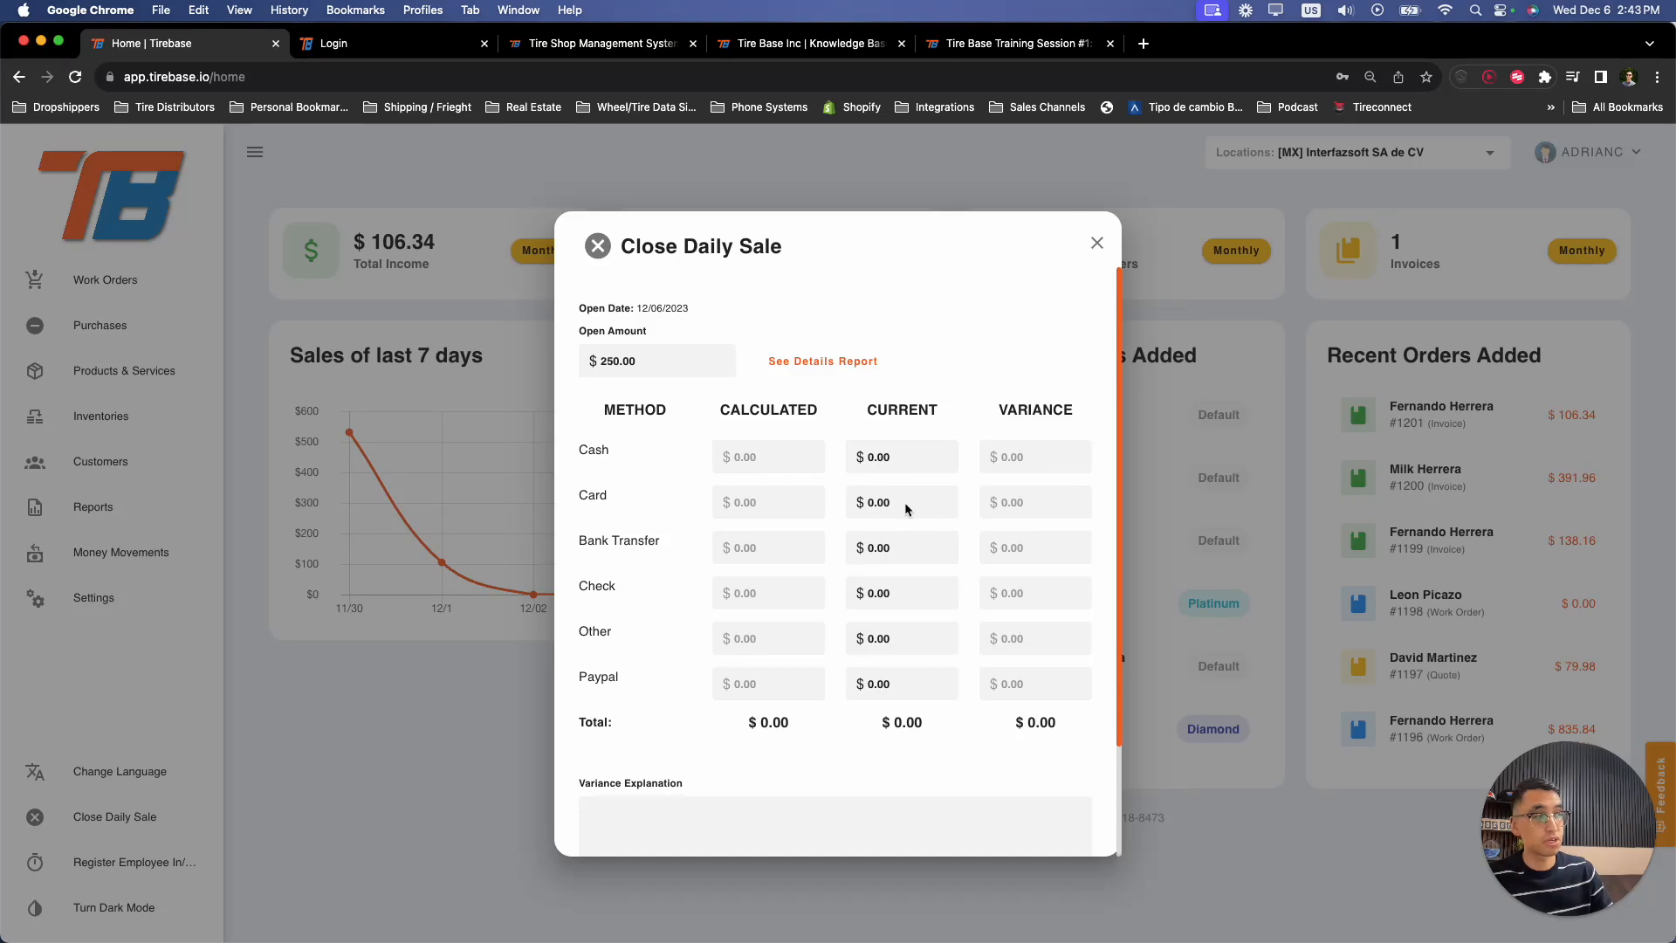
{"action": "left_click", "coordinate": [895, 459]}
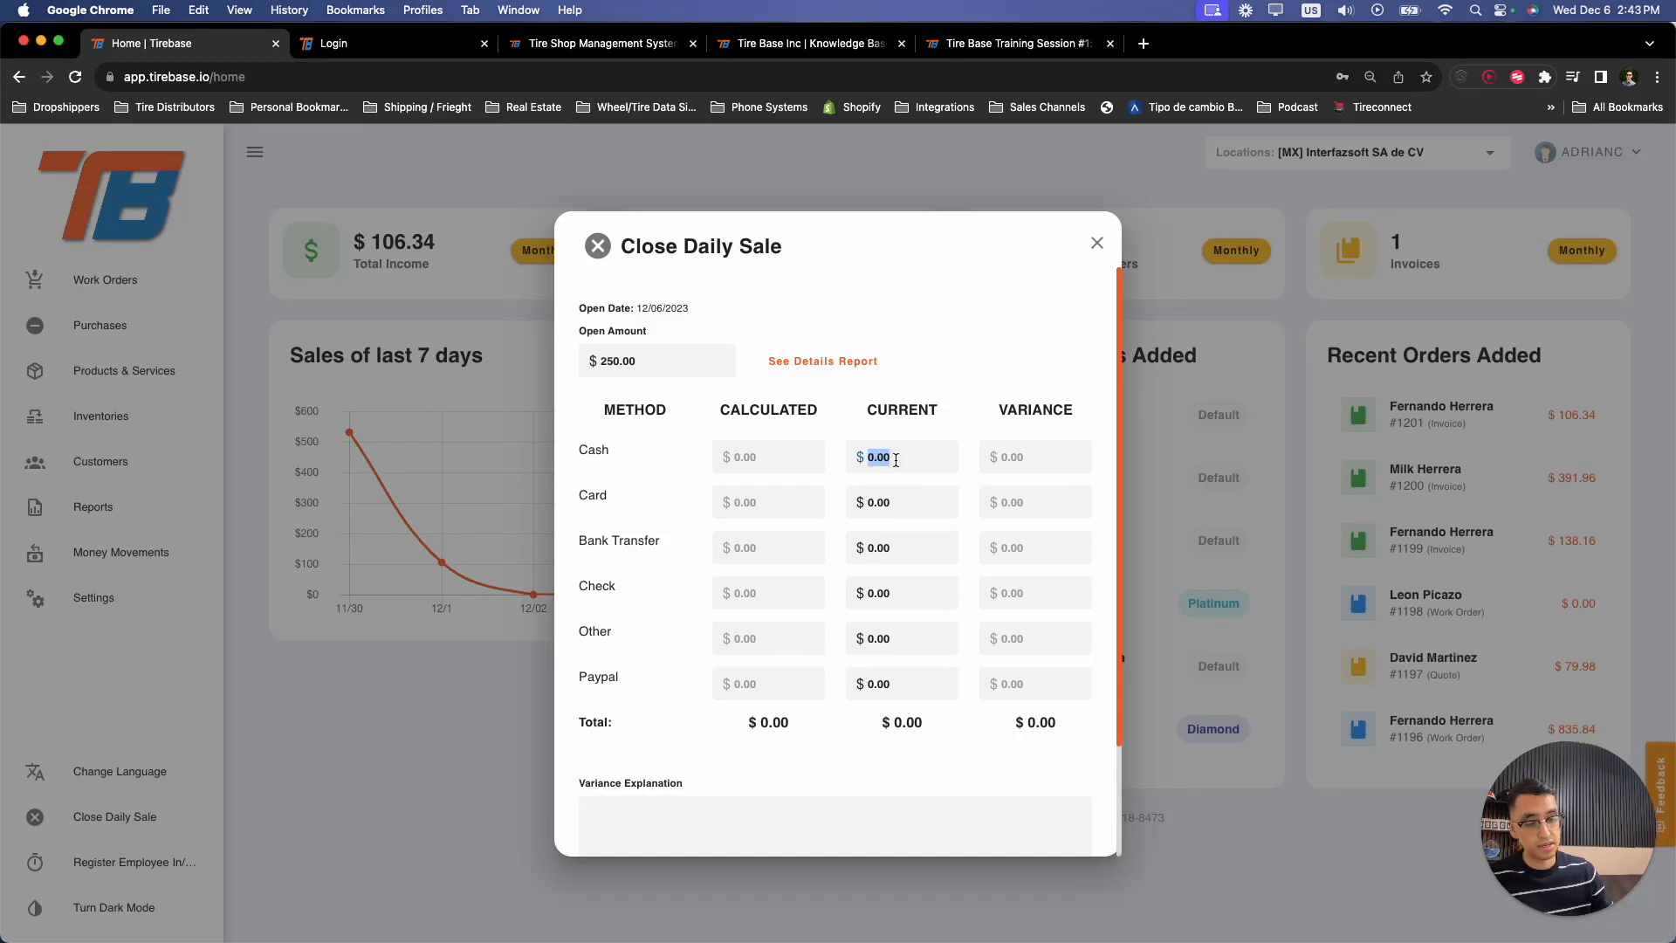
{"action": "type", "text": "1"}
{"action": "left_click", "coordinate": [993, 349]}
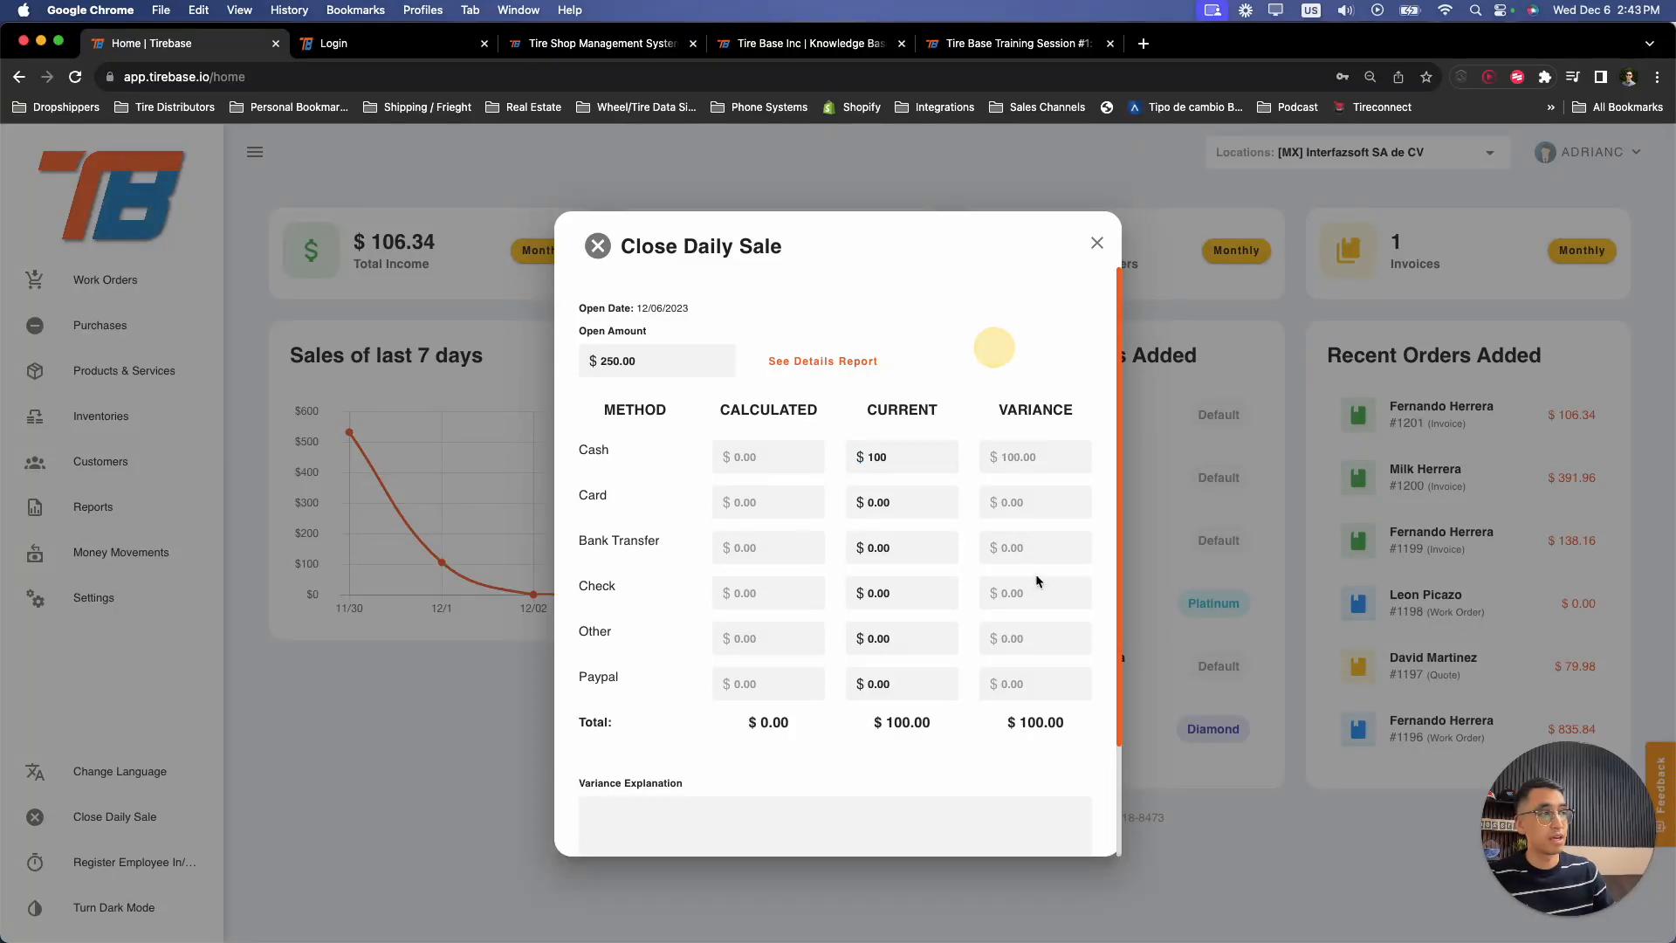
{"action": "scroll", "coordinate": [750, 611], "scroll_direction": "down", "scroll_amount": 3}
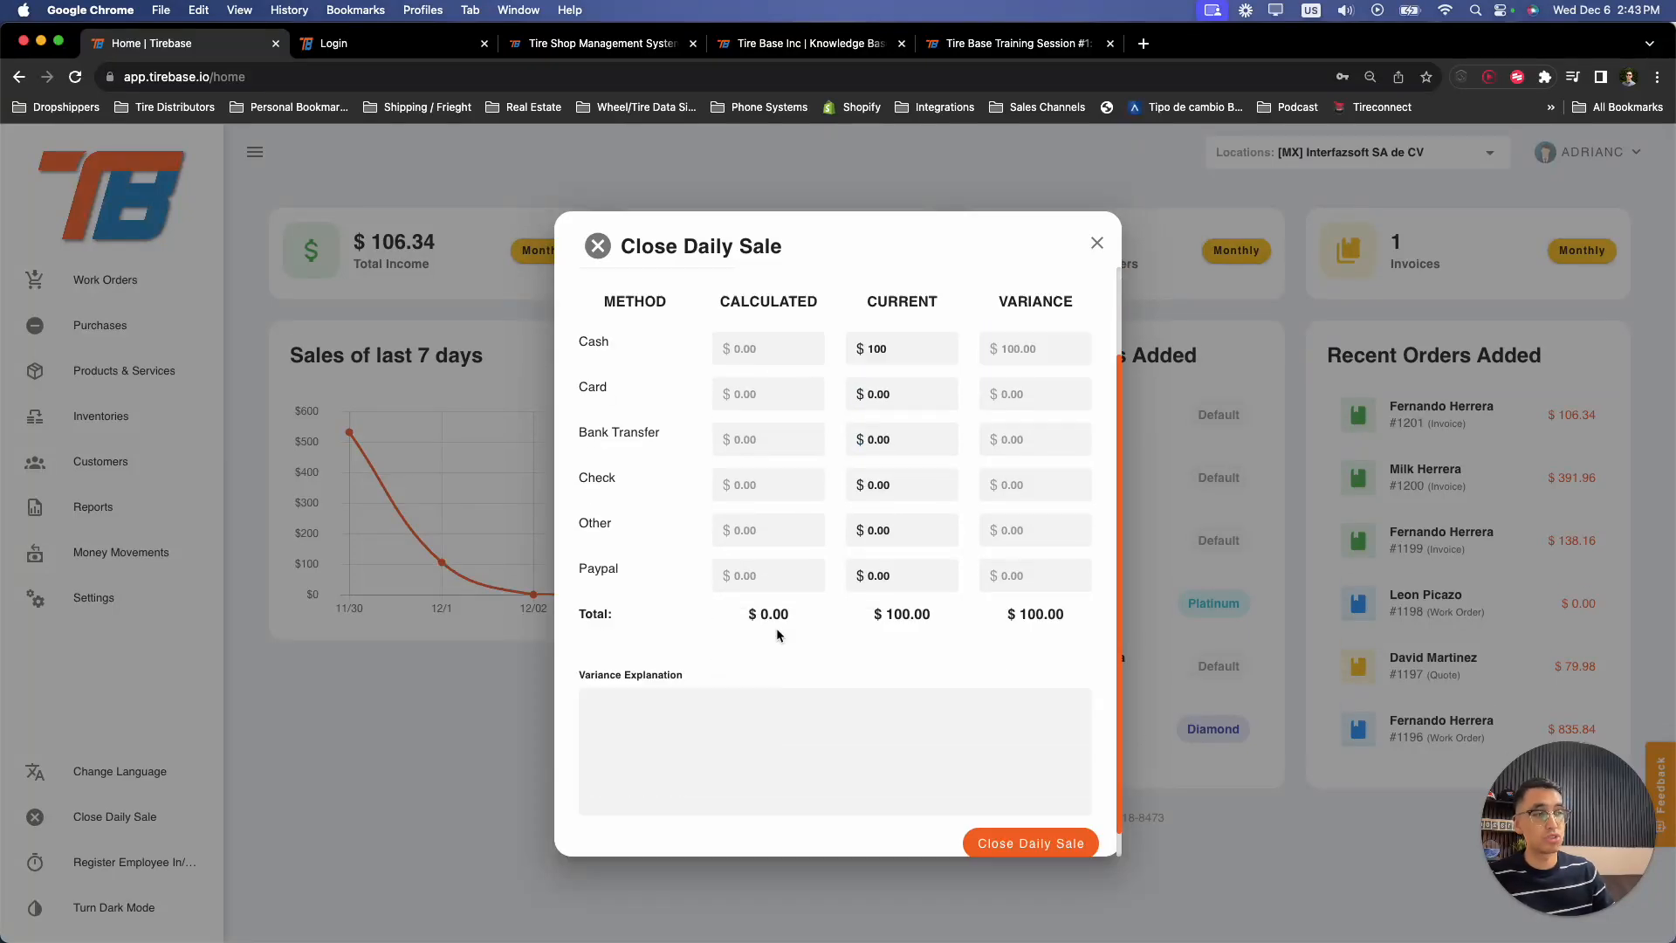
{"action": "left_click", "coordinate": [1097, 244]}
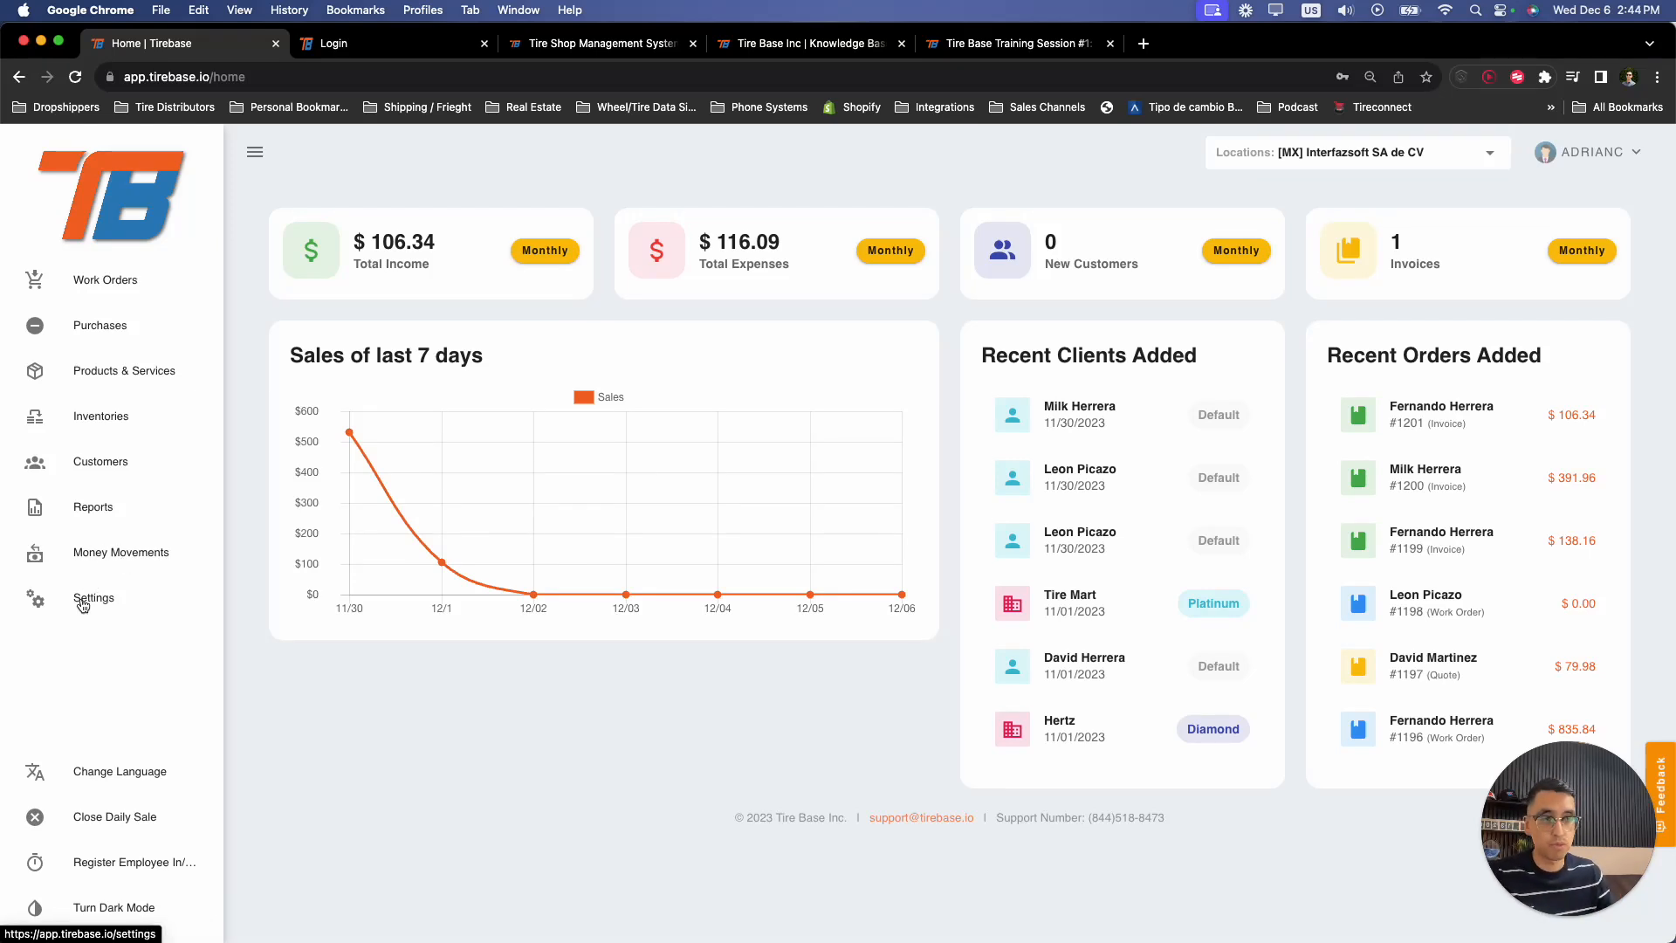
- View the available interface languages and close the language settings without saving a change
{"action": "left_click", "coordinate": [109, 776]}
{"action": "left_click", "coordinate": [838, 536]}
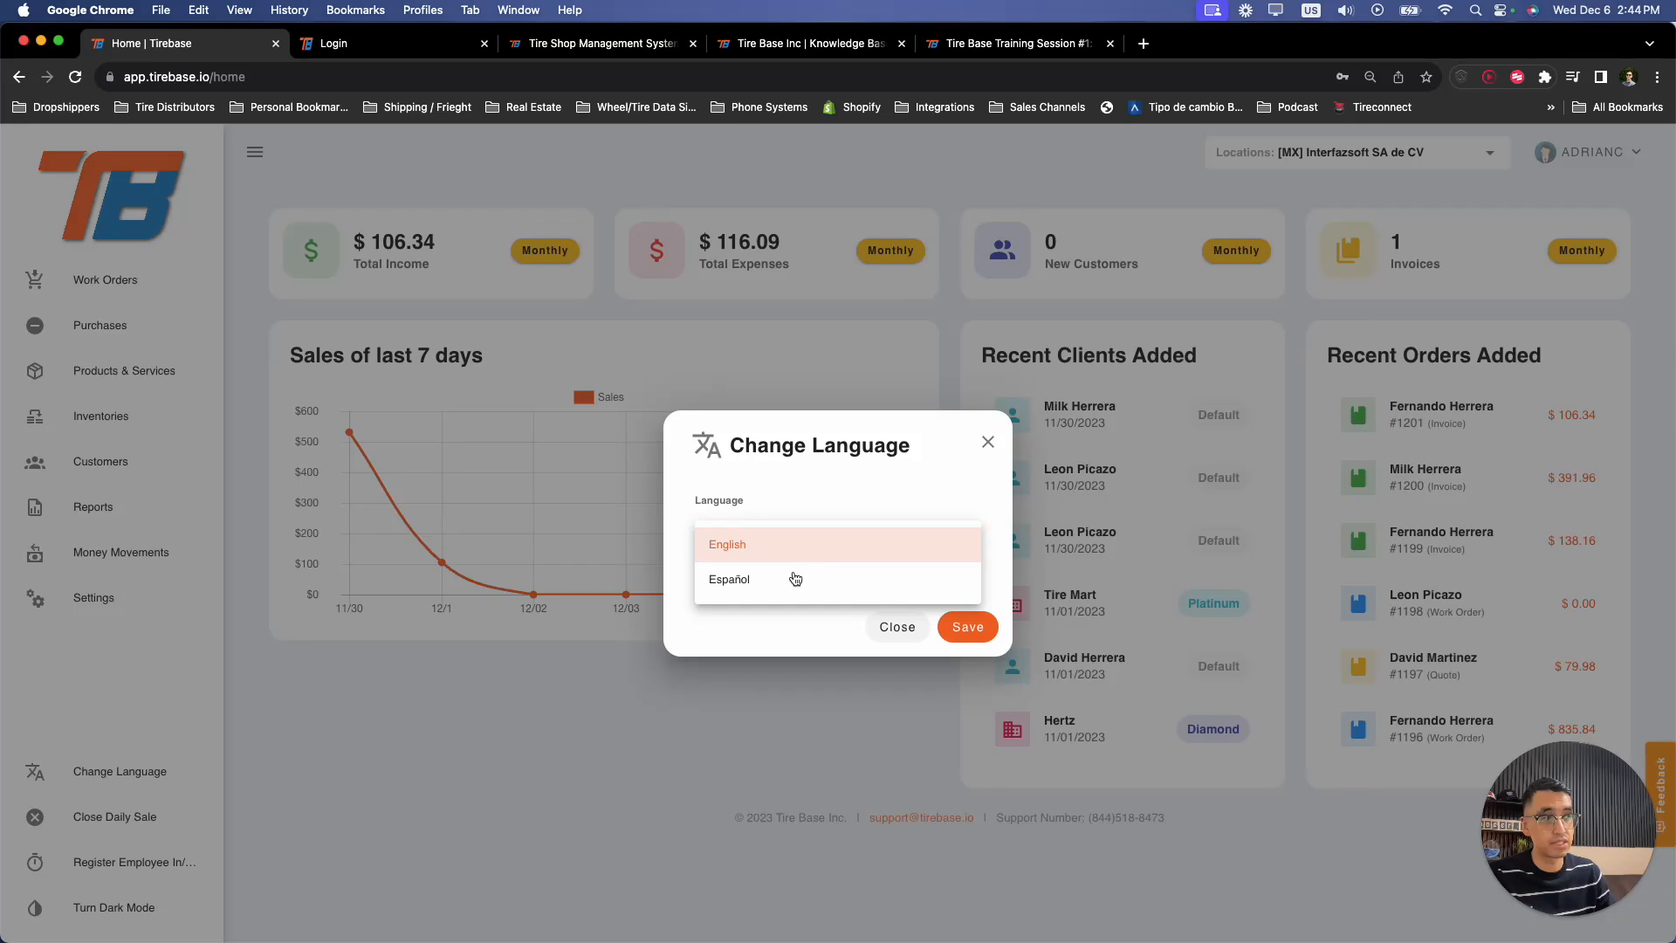
{"action": "left_click", "coordinate": [819, 625]}
{"action": "left_click", "coordinate": [897, 626]}
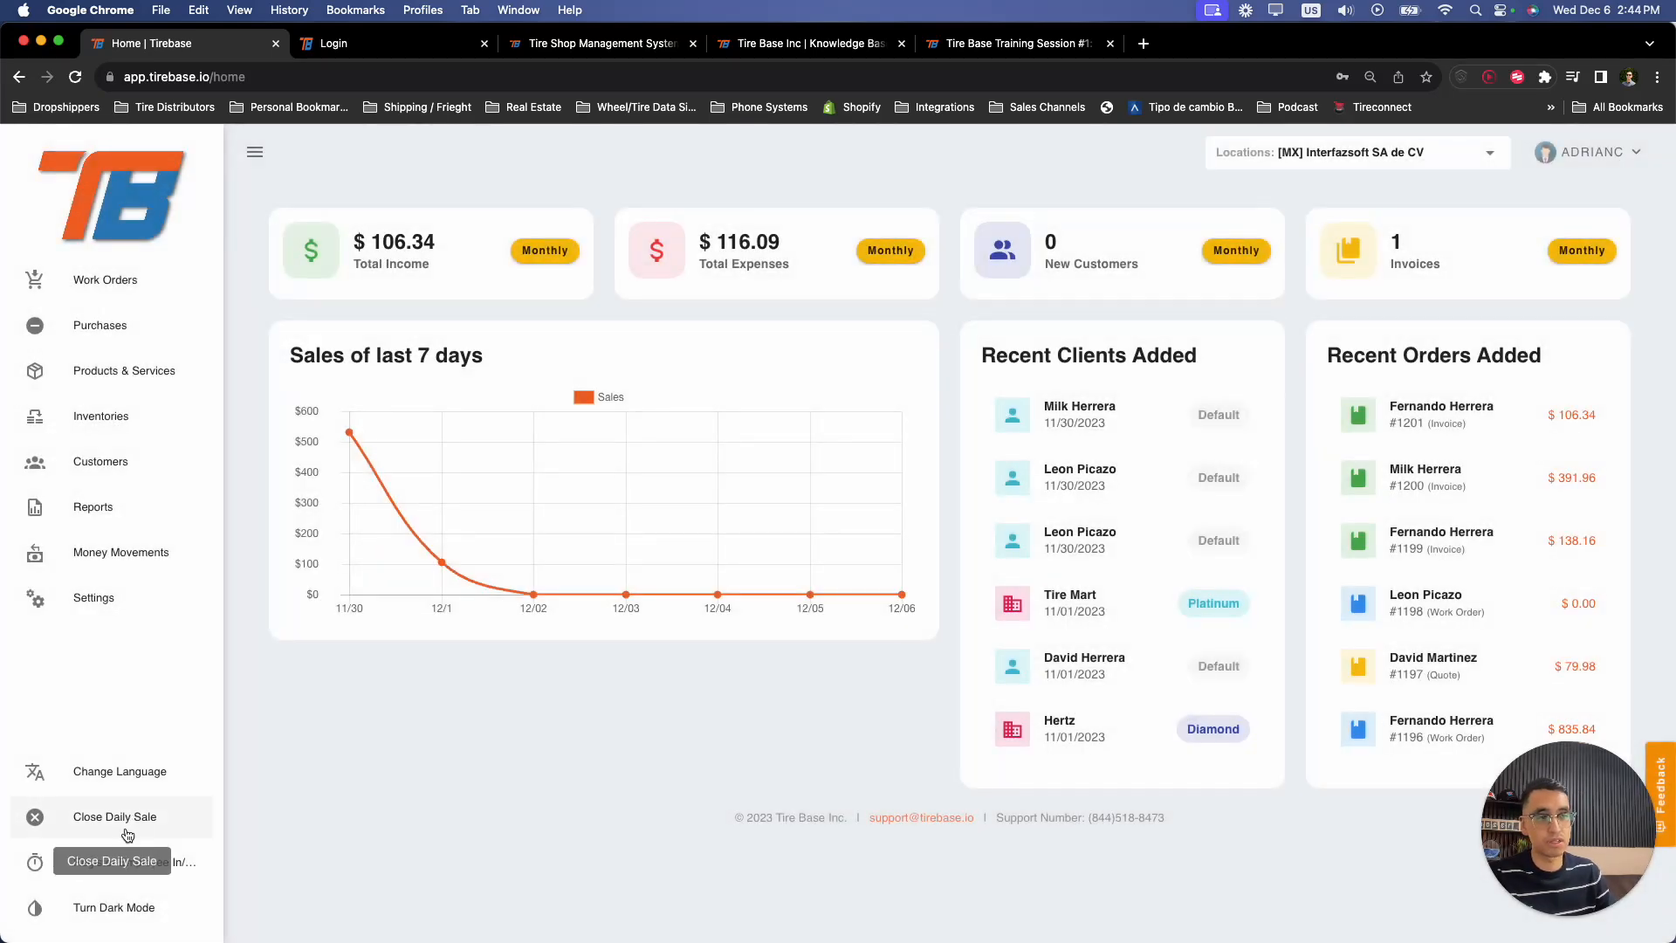
- Clock an employee in and back out in the employee clock in/out form, leaving the description empty, and close the form
{"action": "left_click", "coordinate": [117, 875]}
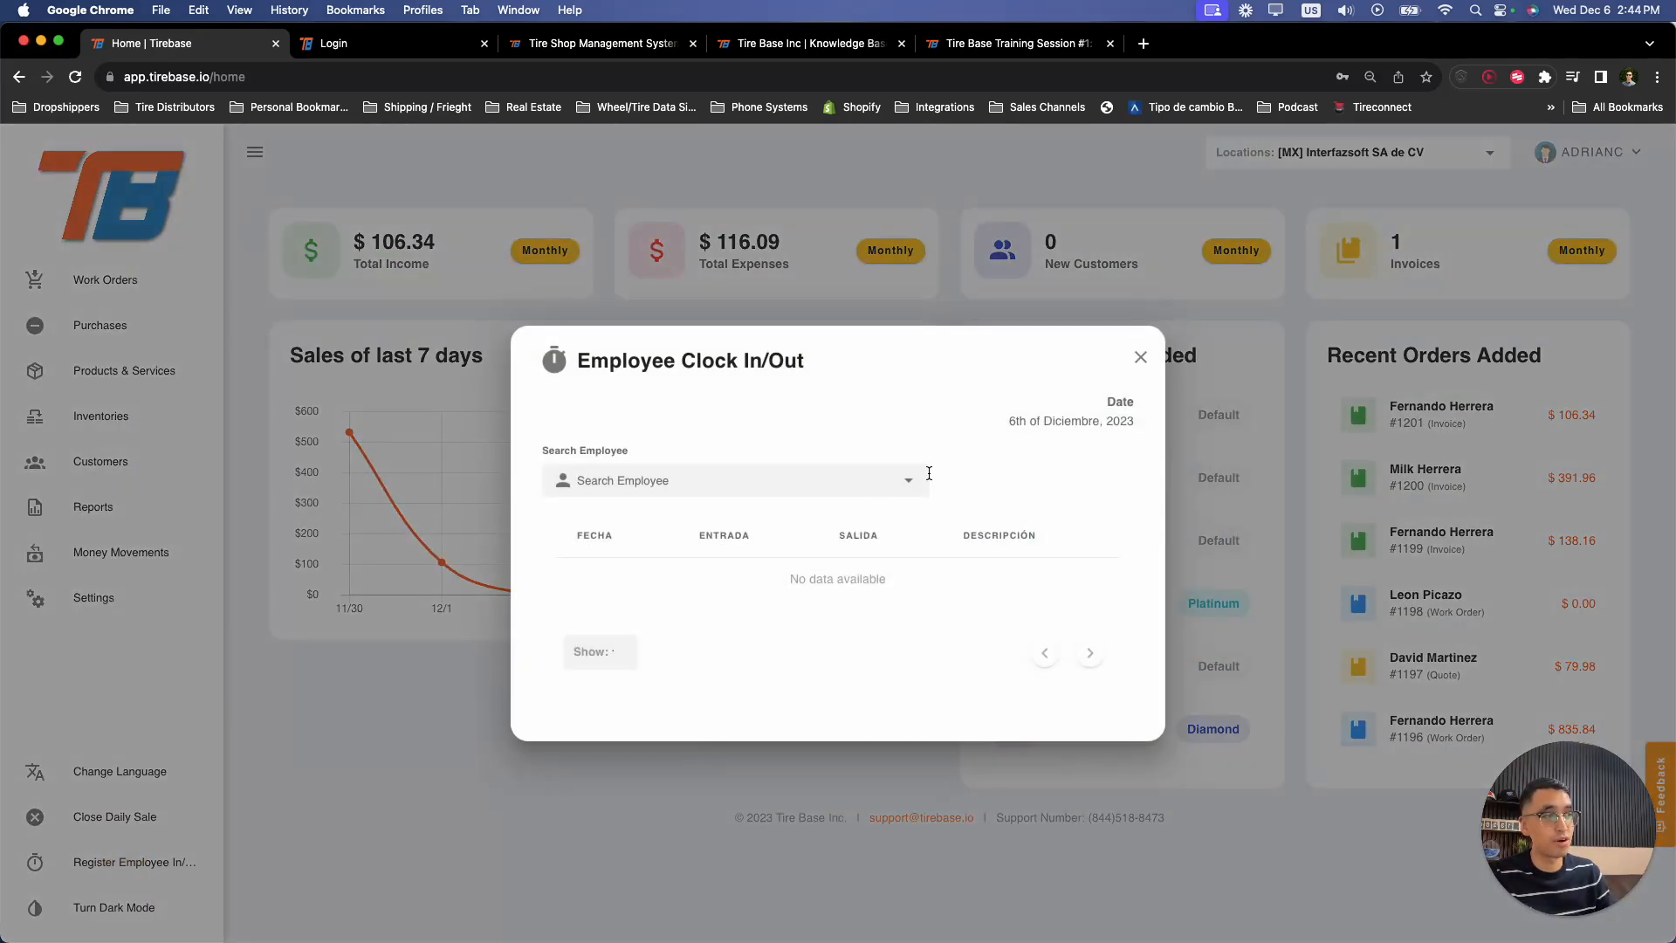
{"action": "left_click", "coordinate": [923, 476]}
{"action": "scroll", "coordinate": [664, 703], "scroll_direction": "down", "scroll_amount": 5}
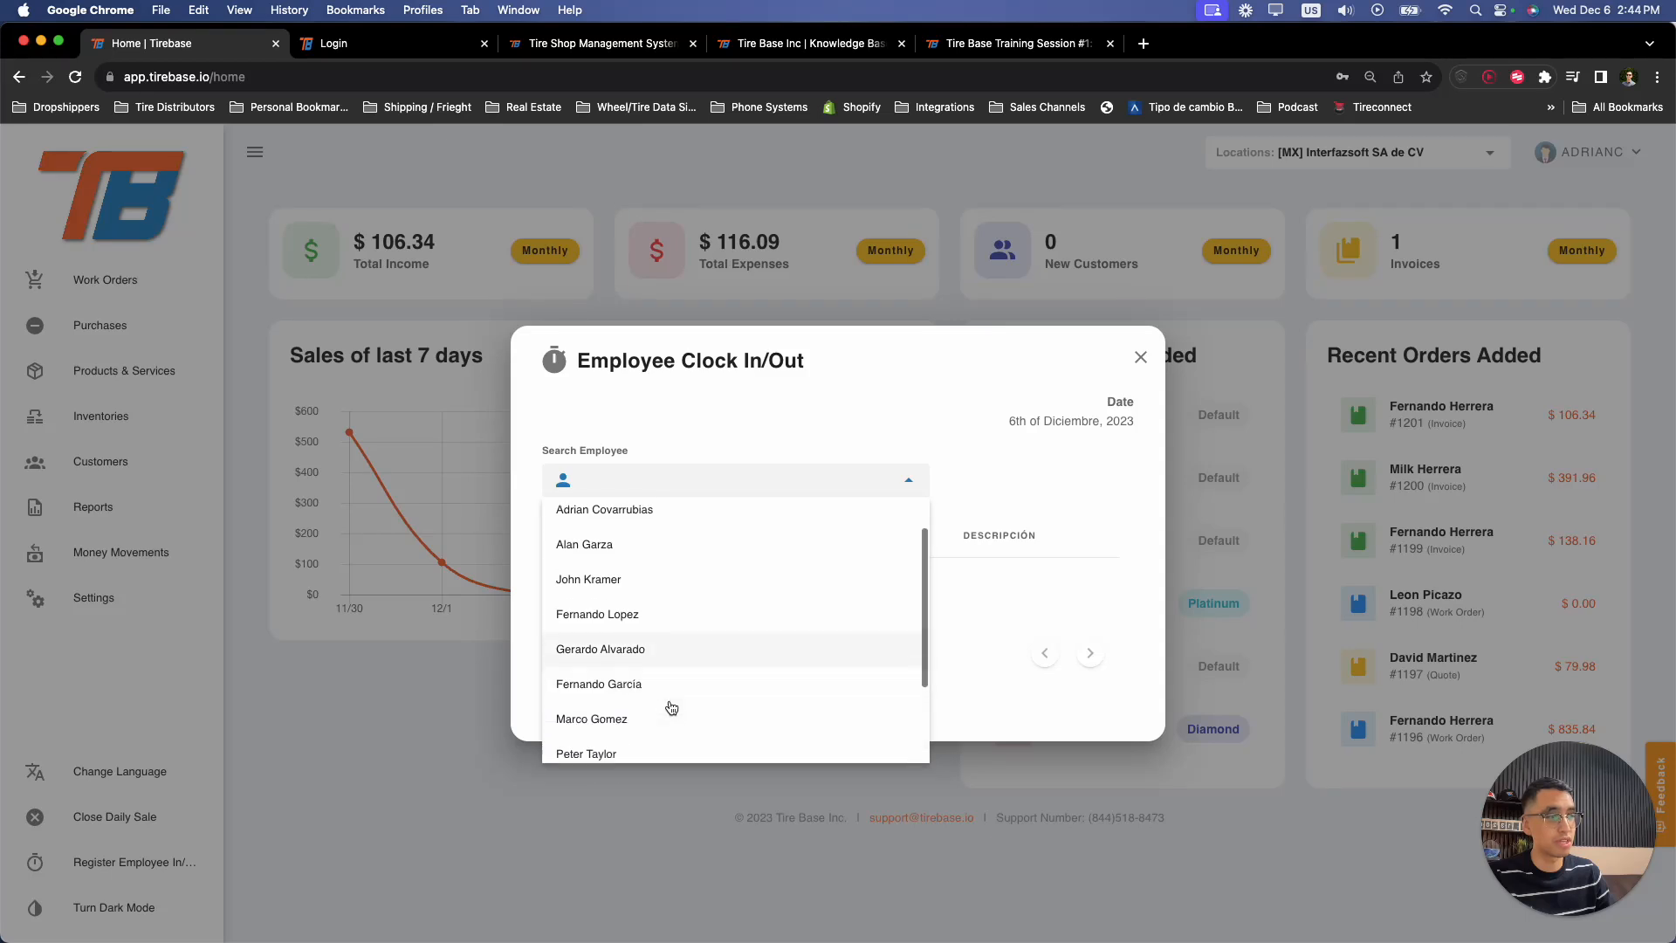
{"action": "scroll", "coordinate": [659, 672], "scroll_direction": "up", "scroll_amount": 3}
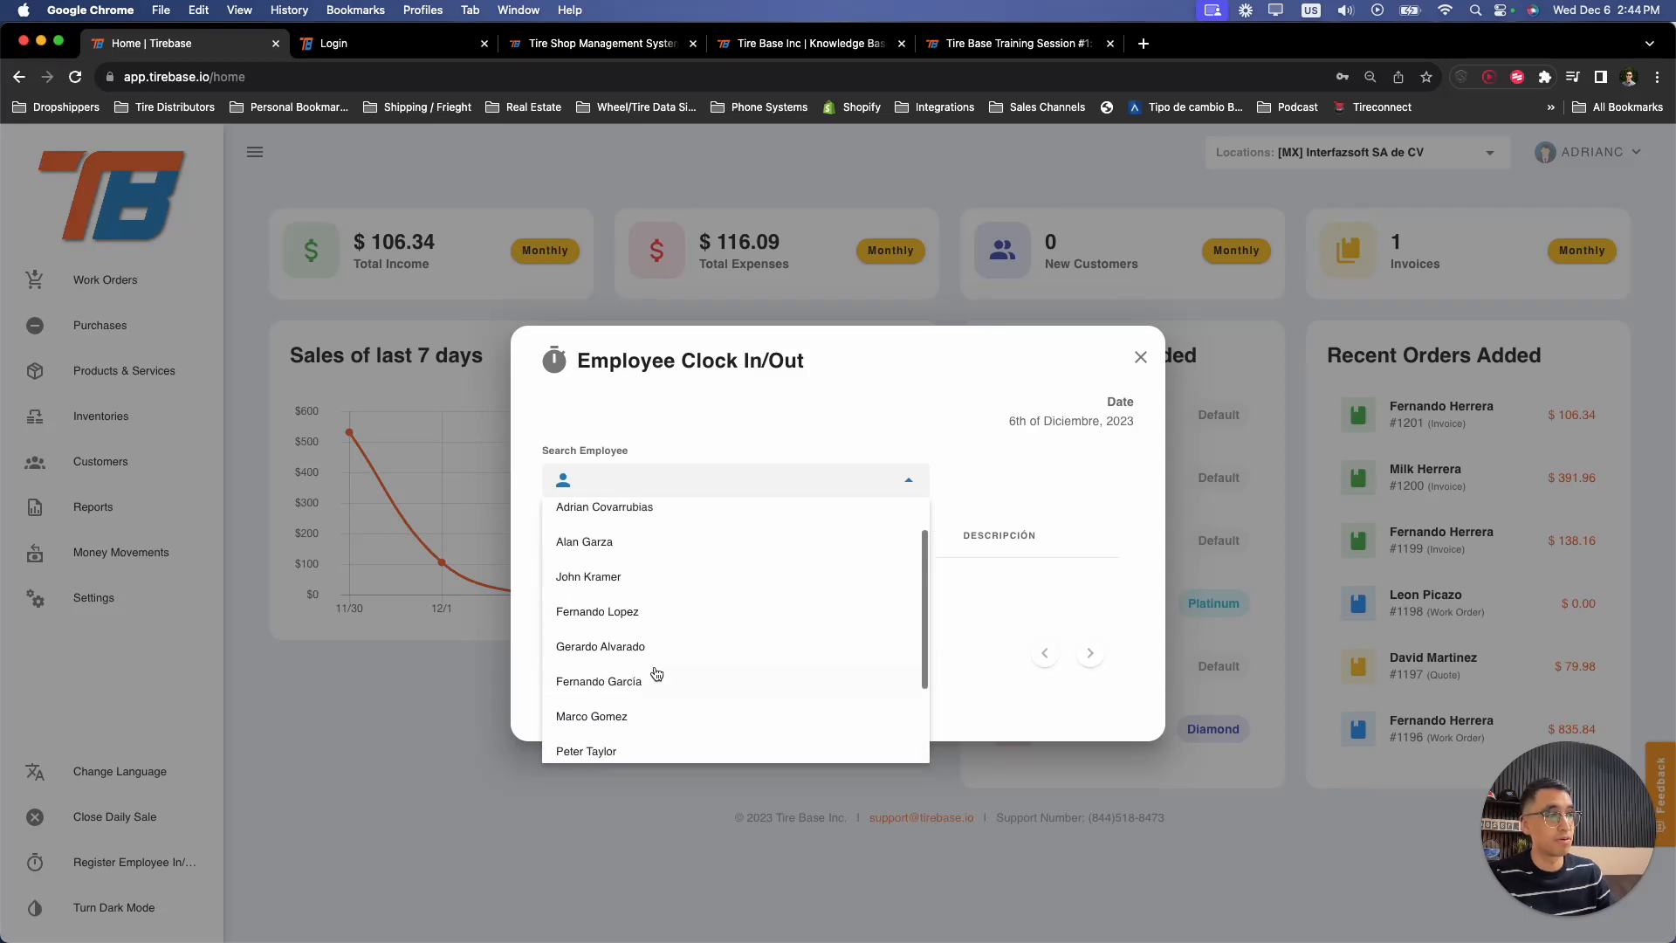
{"action": "left_click", "coordinate": [624, 681]}
{"action": "left_click", "coordinate": [1012, 493]}
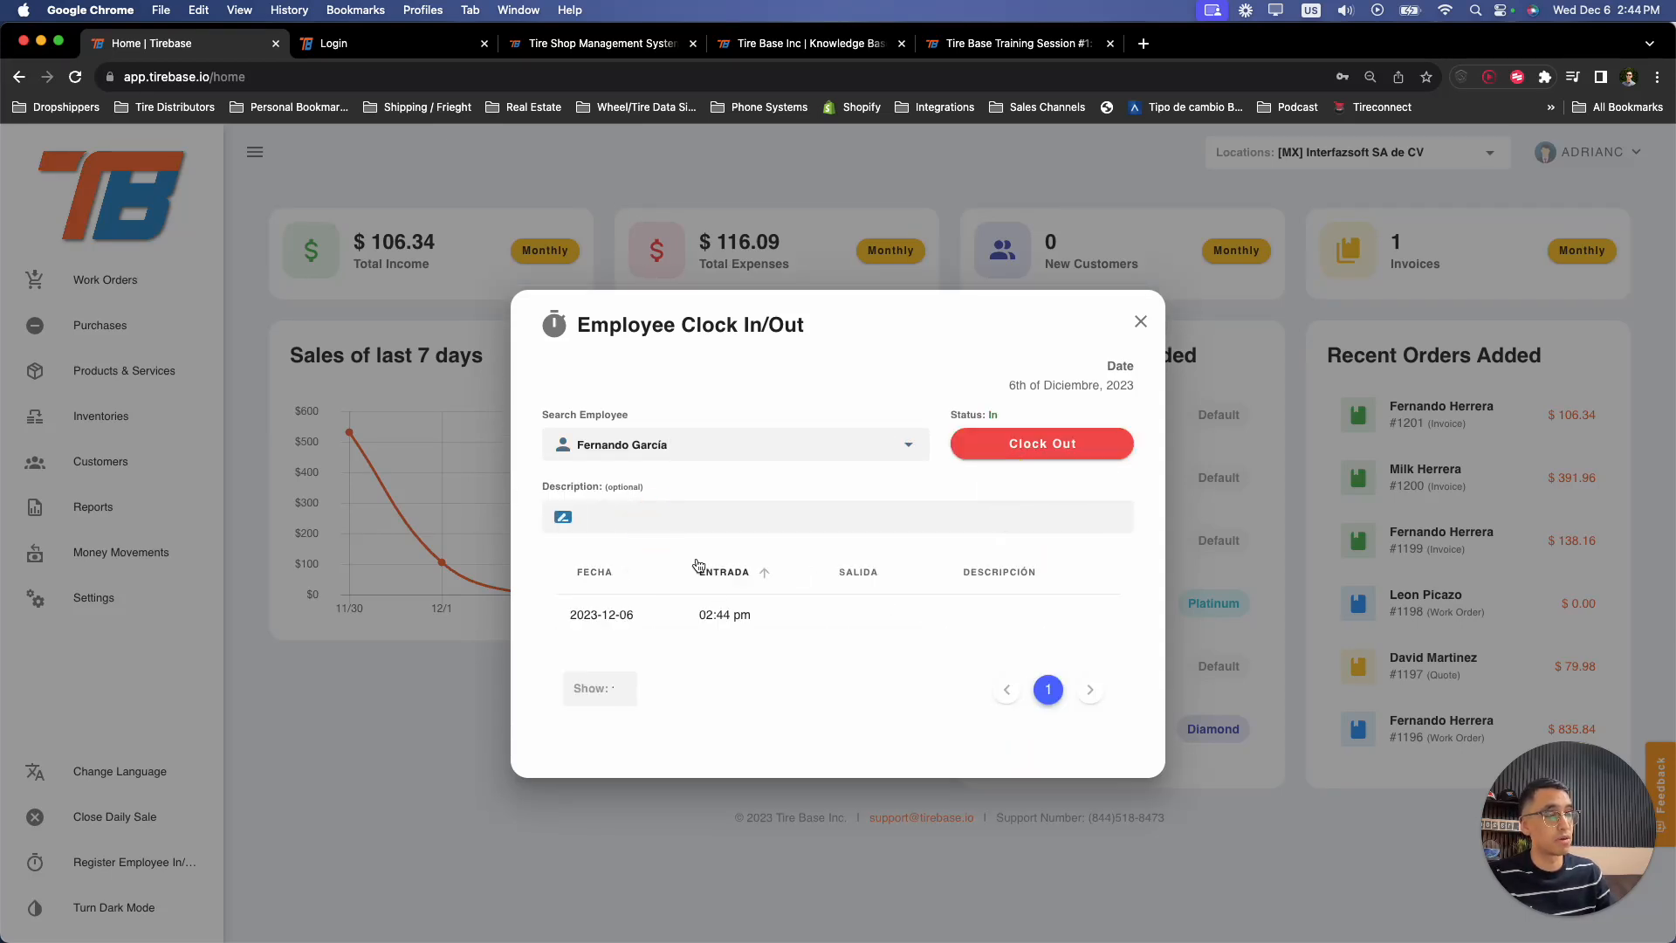
{"action": "left_click", "coordinate": [1054, 449]}
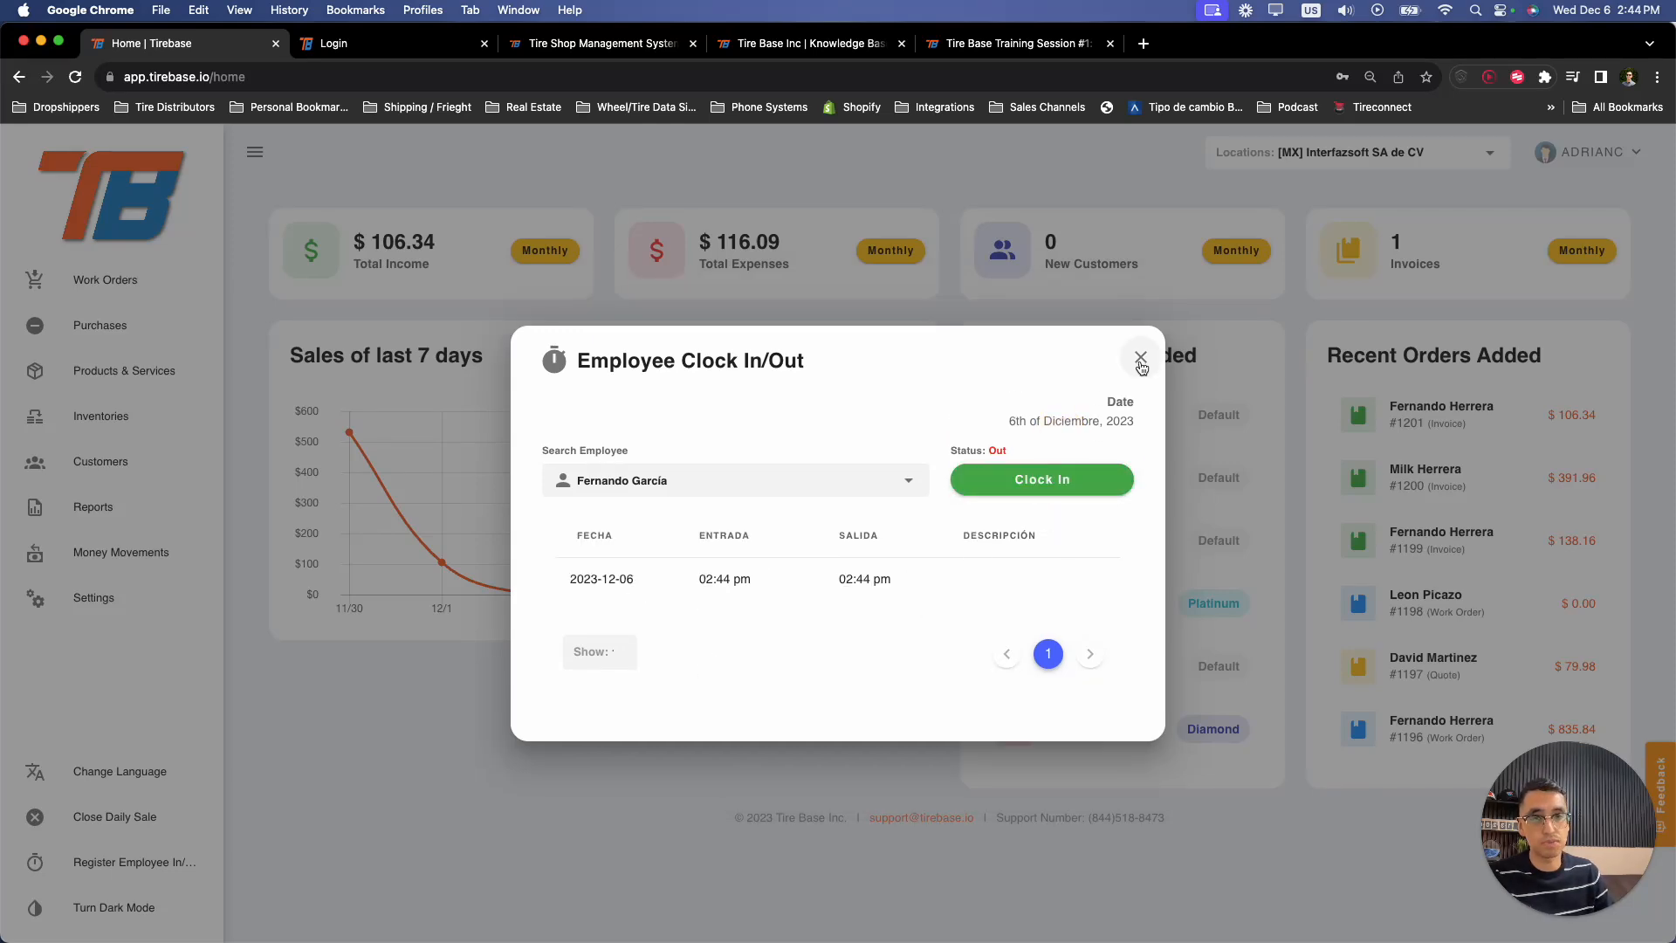
{"action": "left_click", "coordinate": [1140, 359]}
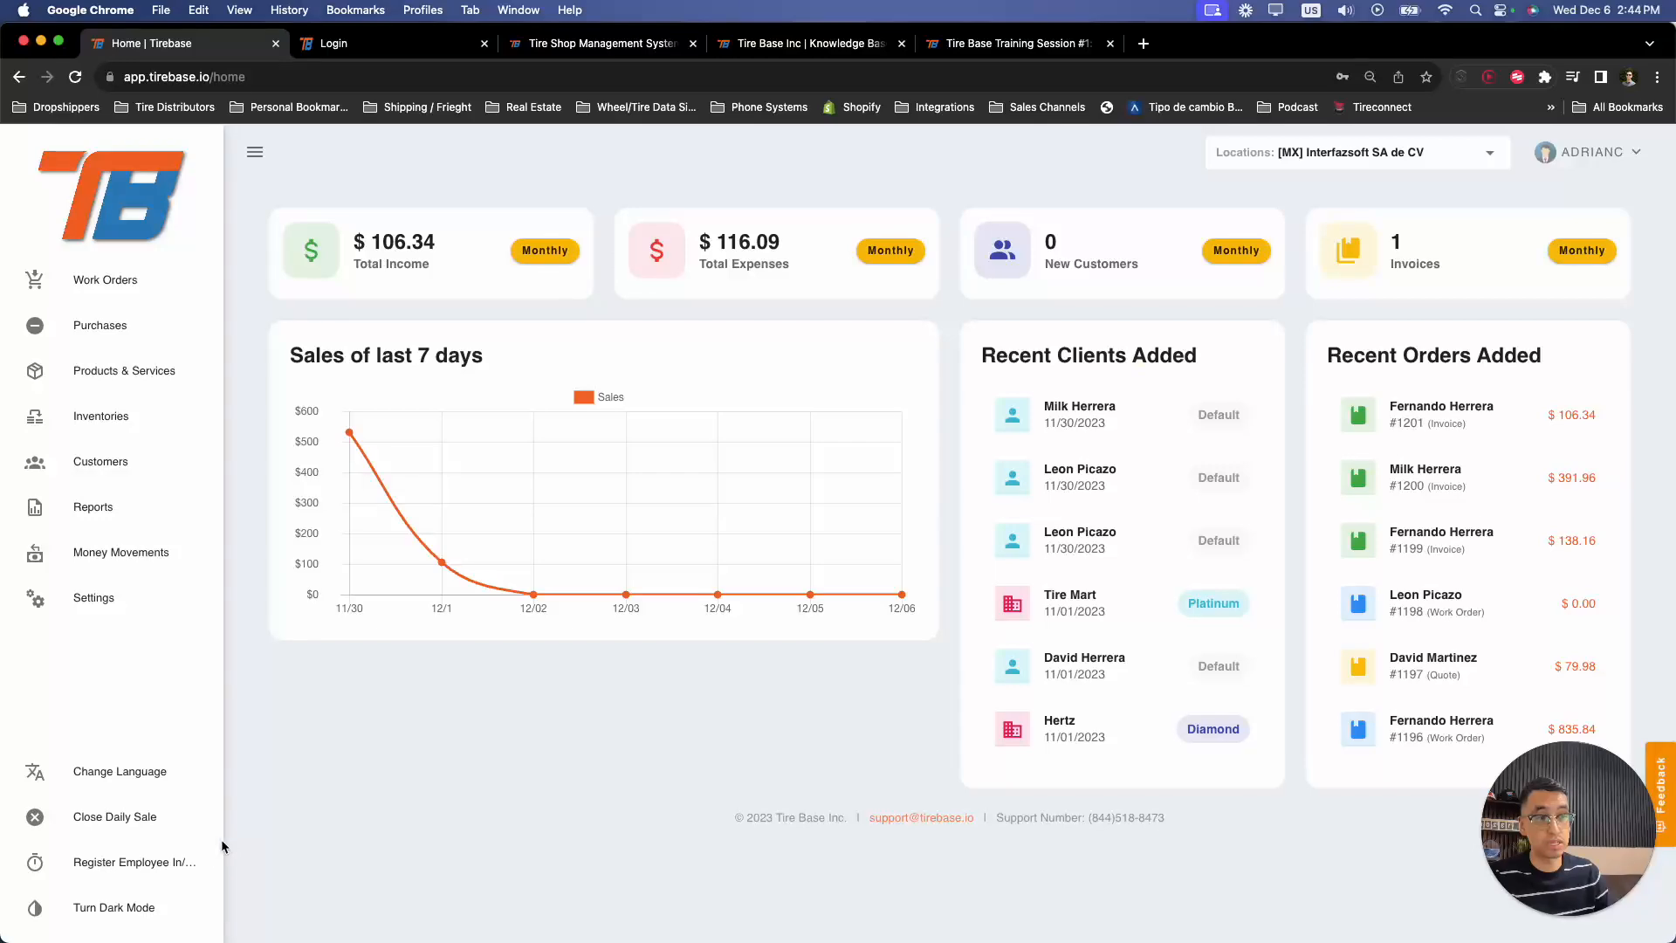
- Switch the interface to dark mode and return it to light mode
{"action": "left_click", "coordinate": [92, 909]}
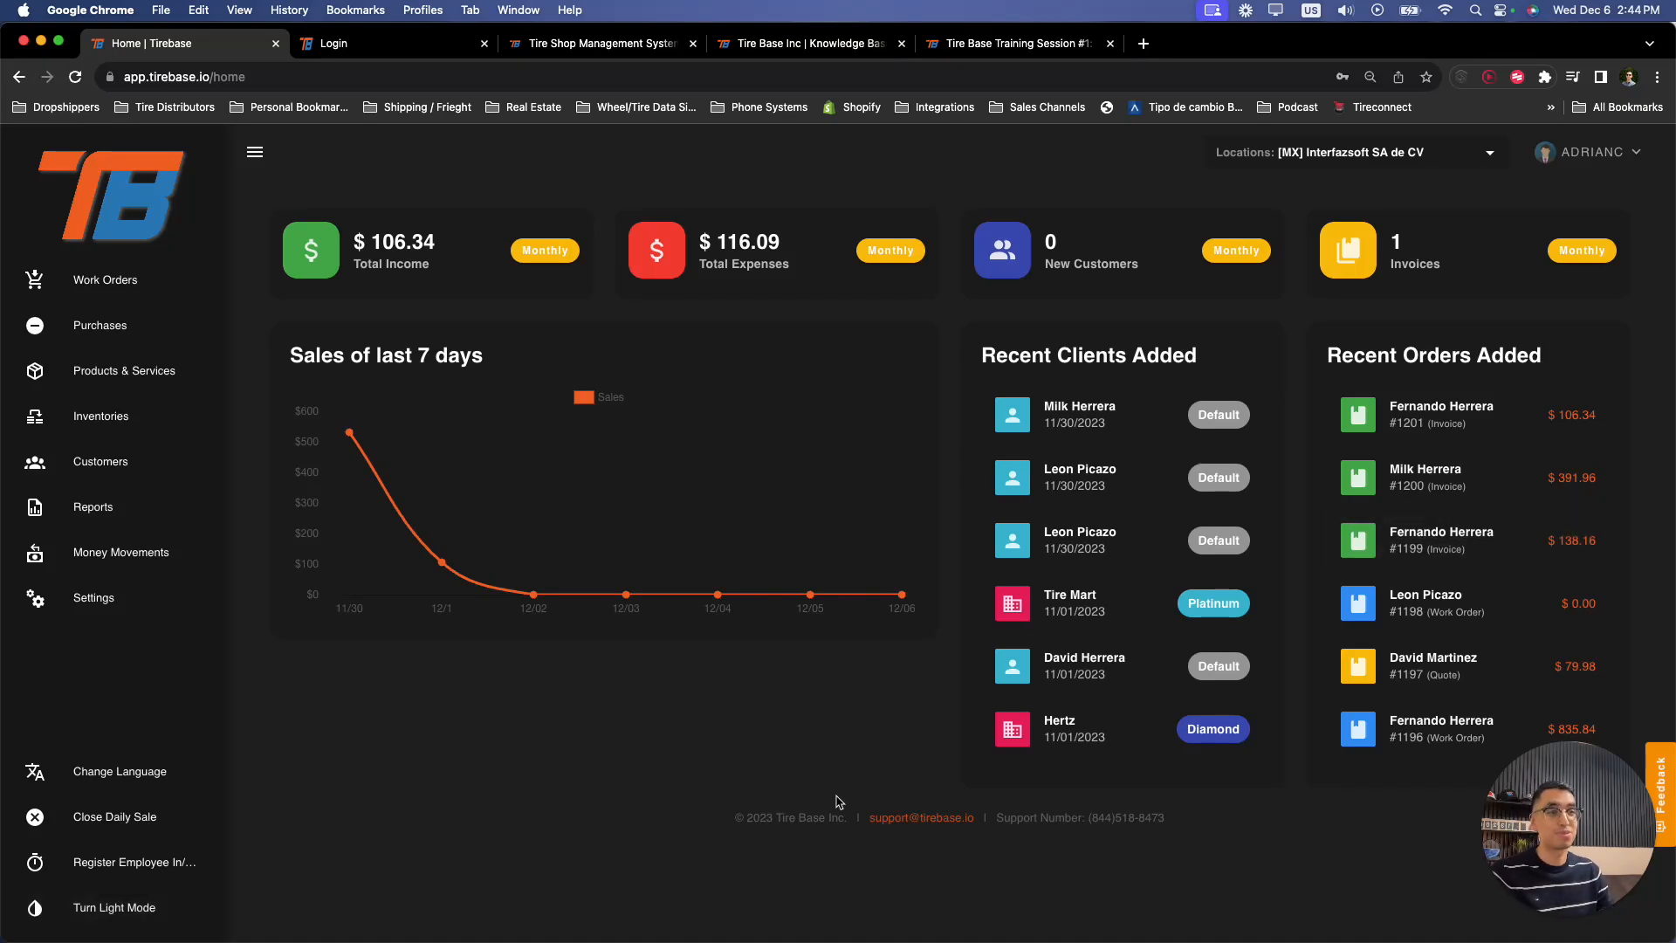
{"action": "left_click", "coordinate": [114, 908]}
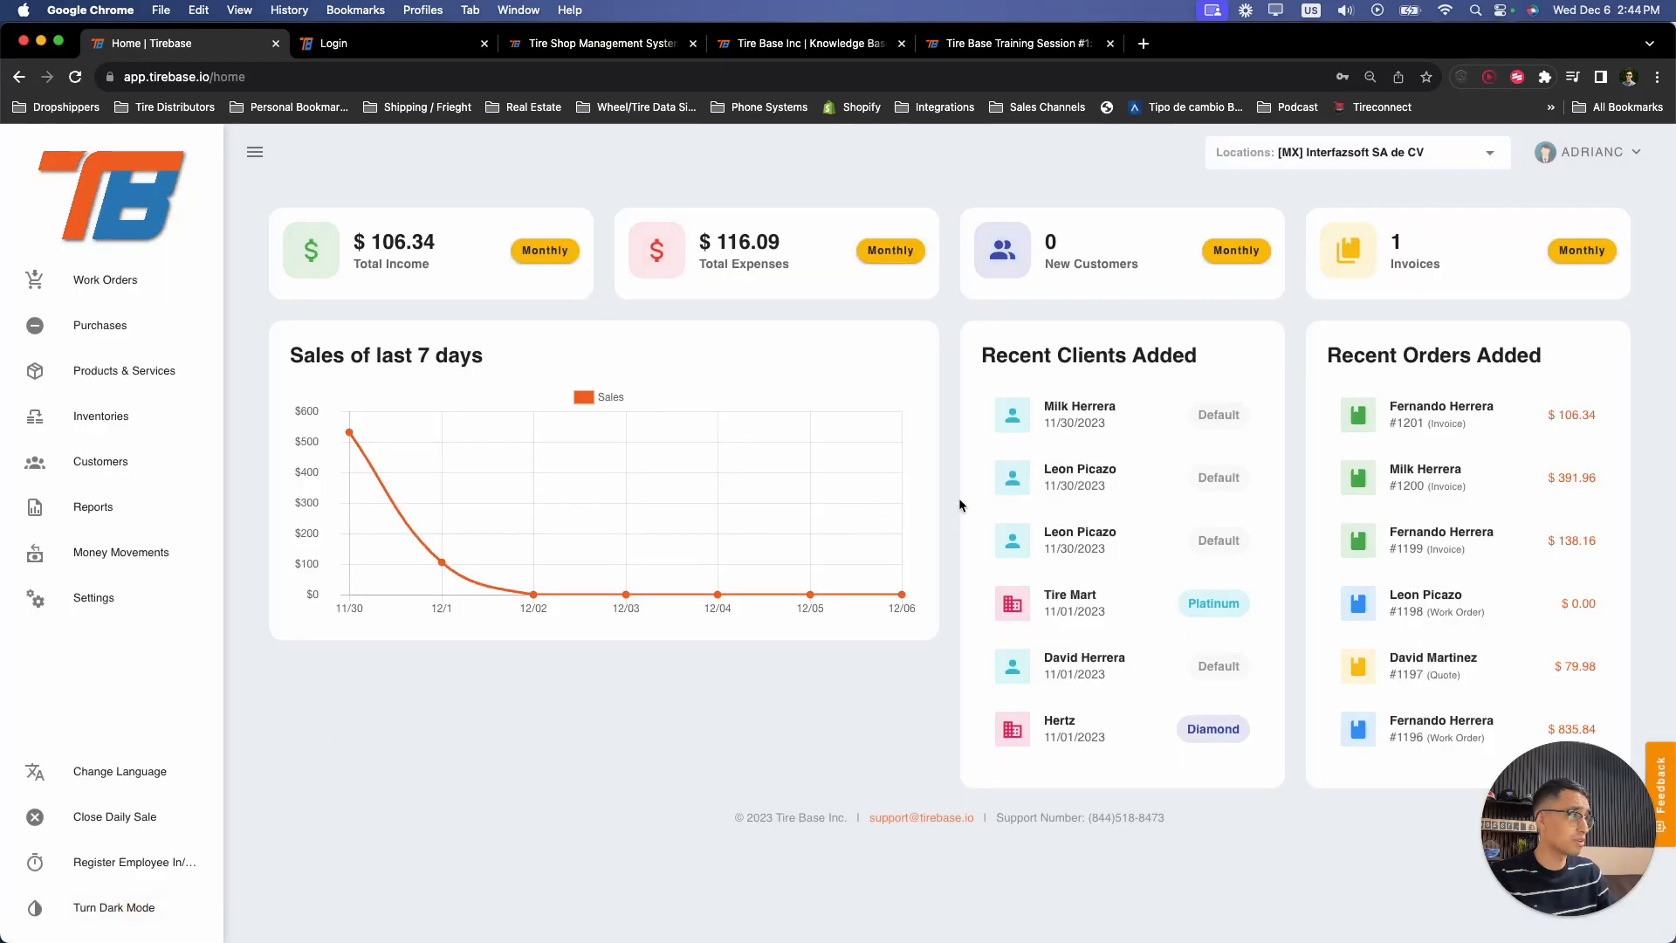
- Open the Work Orders page and view the Getting Started articles in the Tire Base knowledge base, returning to the orders list
{"action": "left_click", "coordinate": [119, 293]}
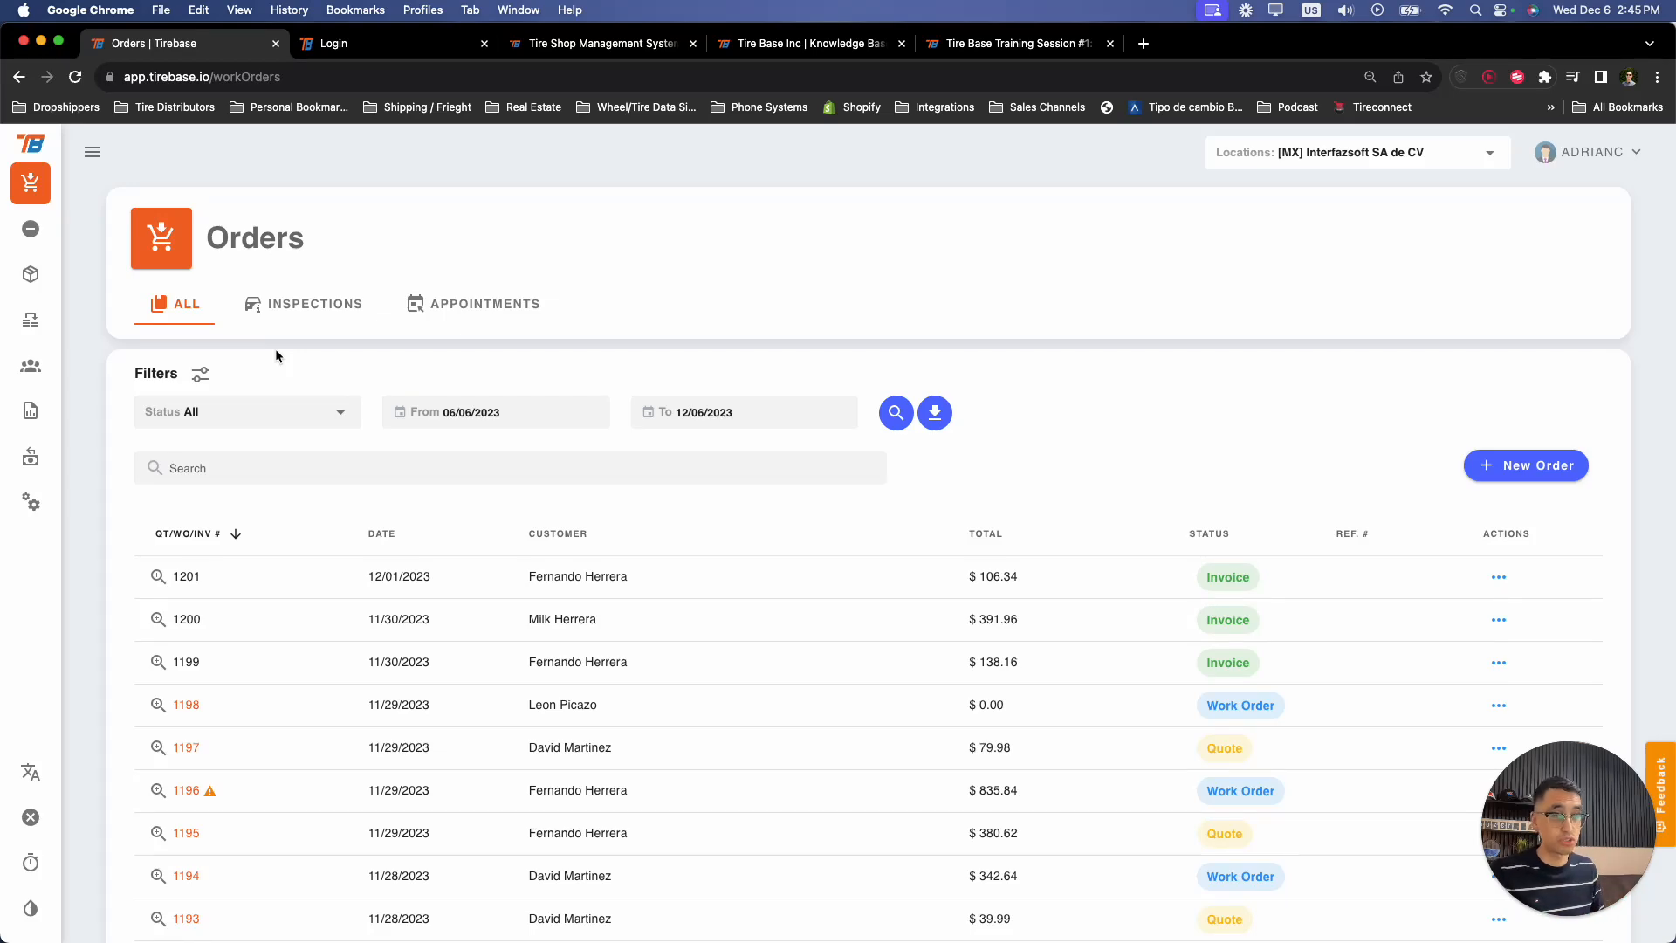
{"action": "left_click", "coordinate": [808, 43]}
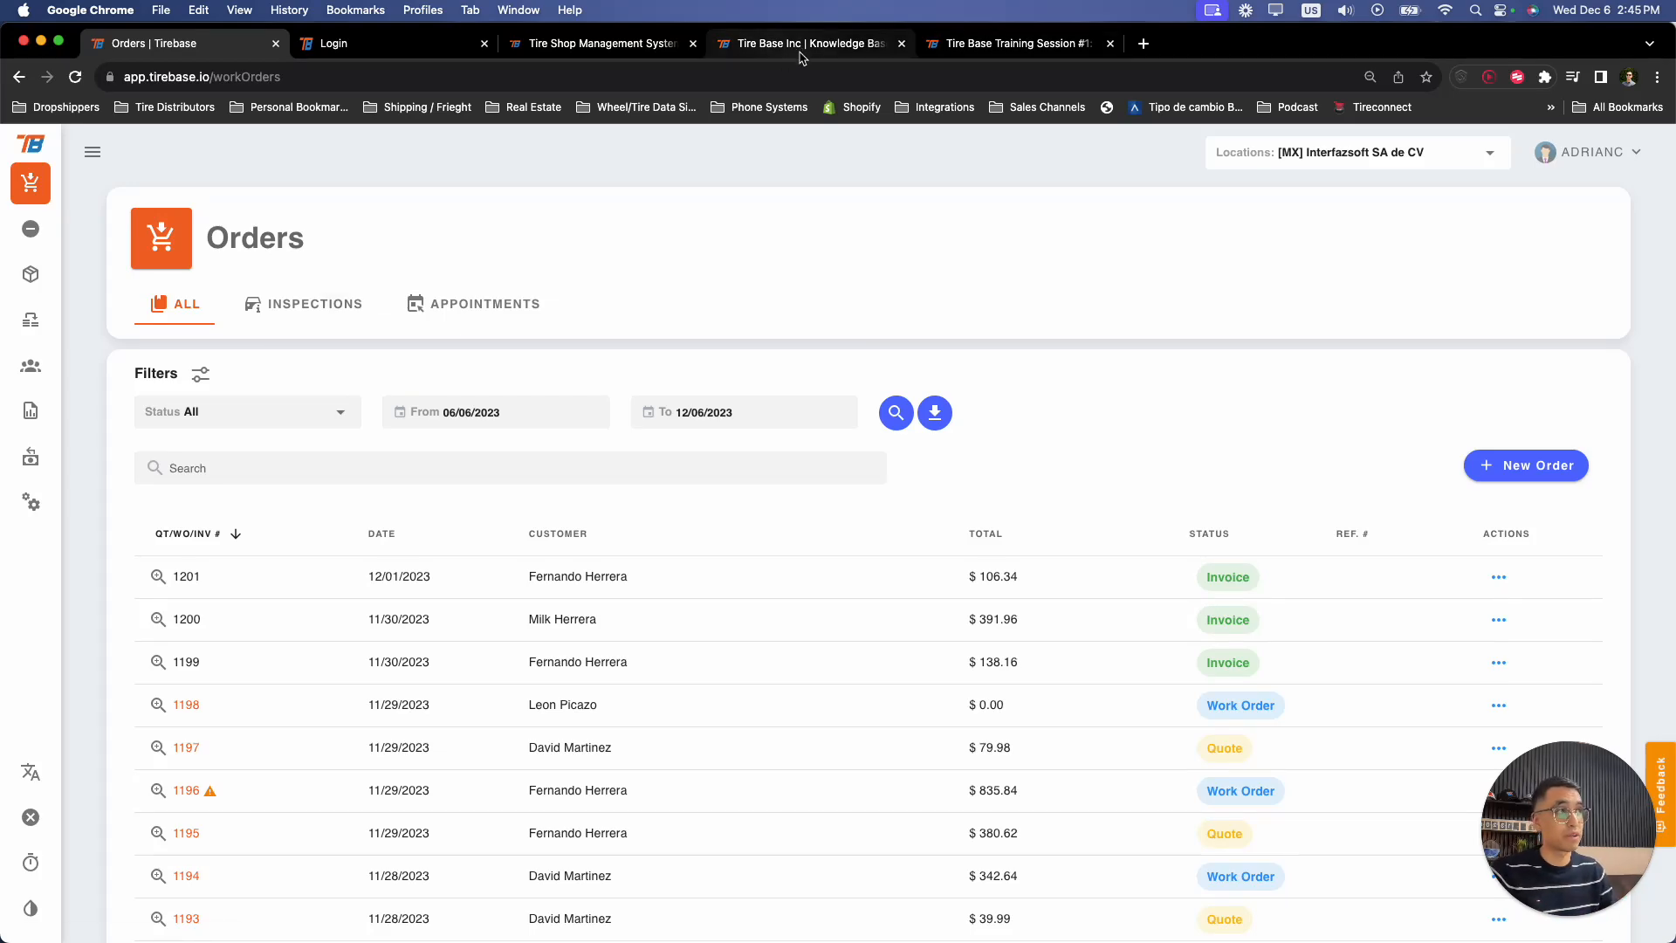
{"action": "scroll", "coordinate": [600, 440], "scroll_direction": "up", "scroll_amount": 5}
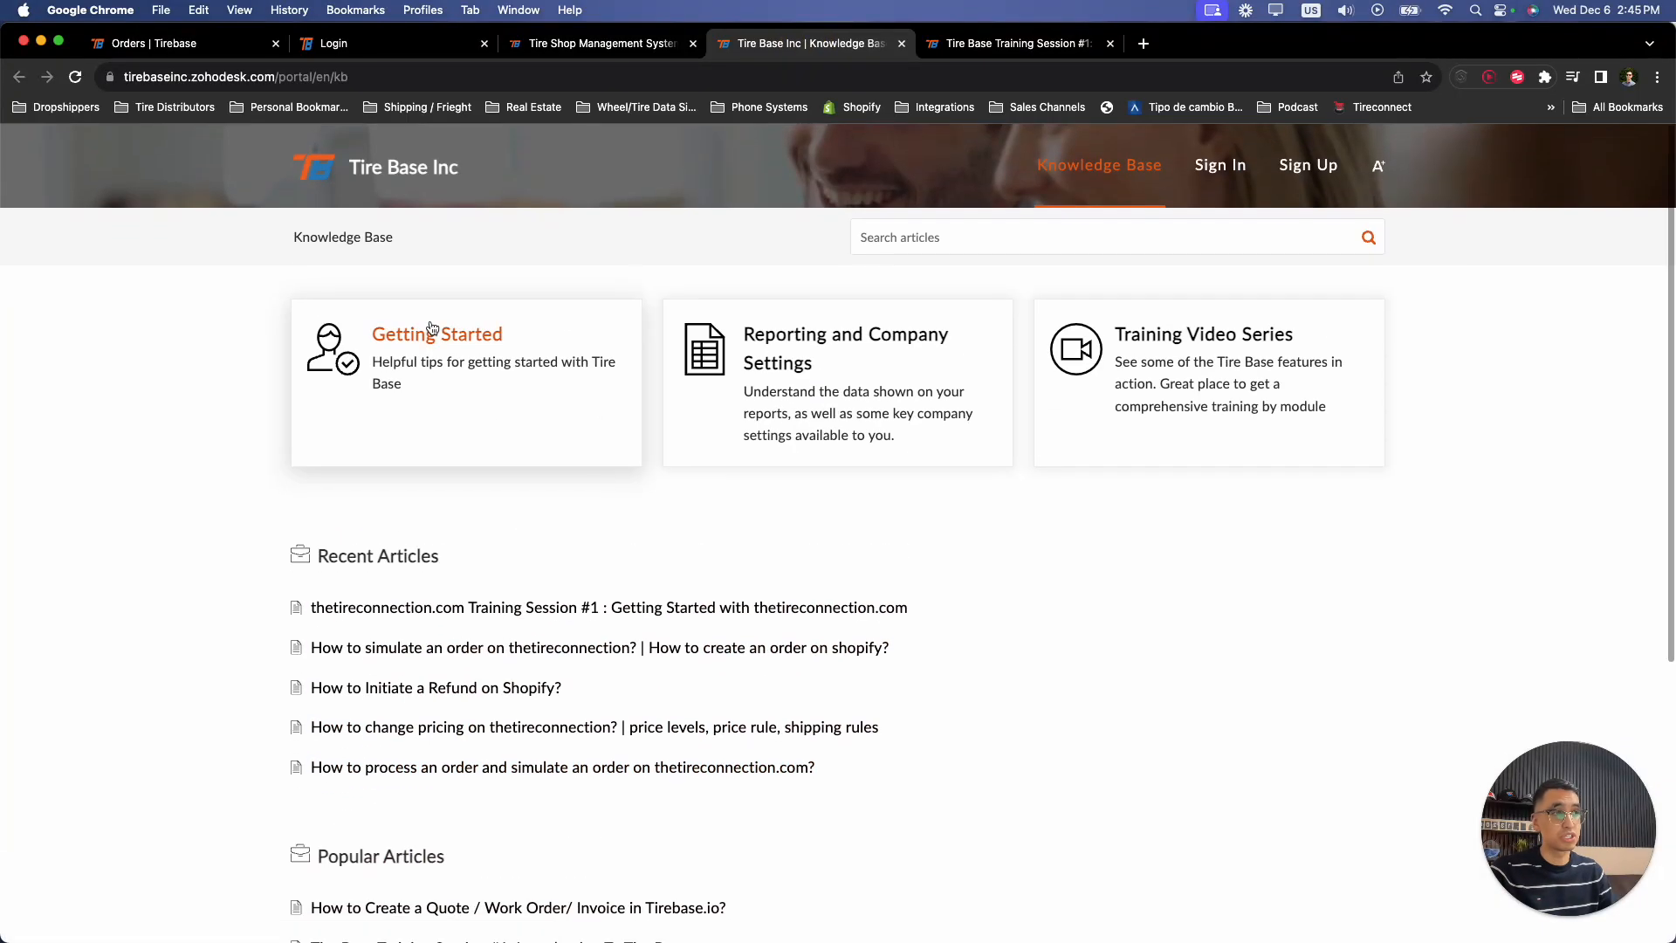
{"action": "left_click", "coordinate": [434, 337]}
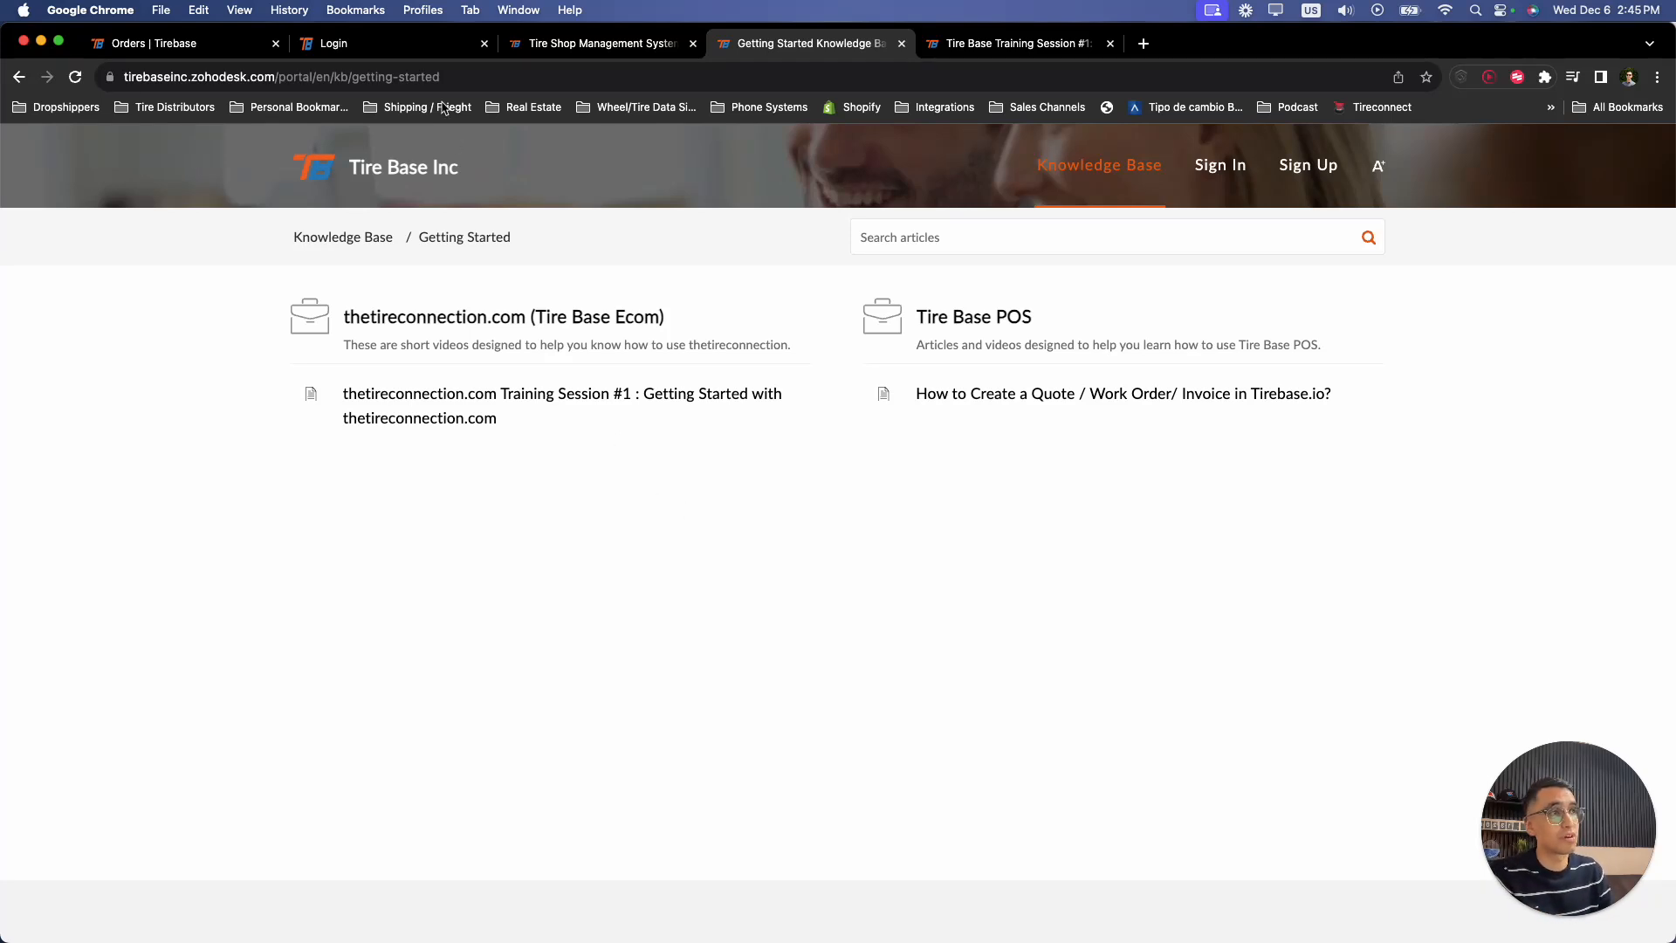
{"action": "left_click", "coordinate": [179, 43]}
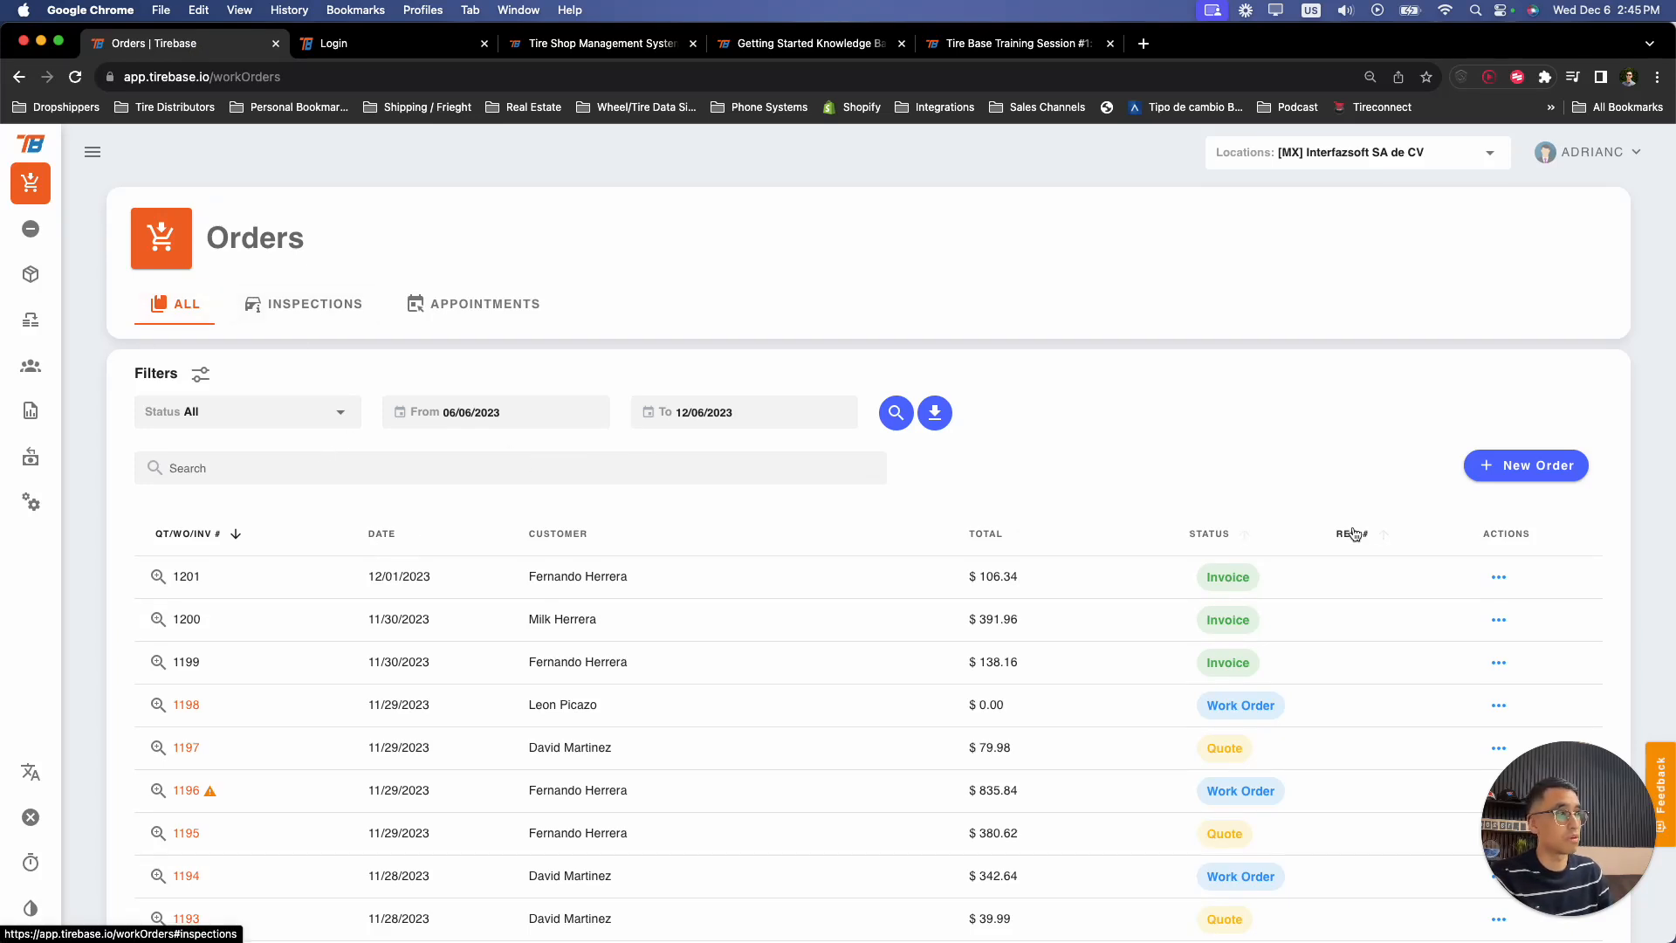
- View the customer selection options for a new order and dismiss them without choosing a customer
{"action": "left_click", "coordinate": [1523, 465]}
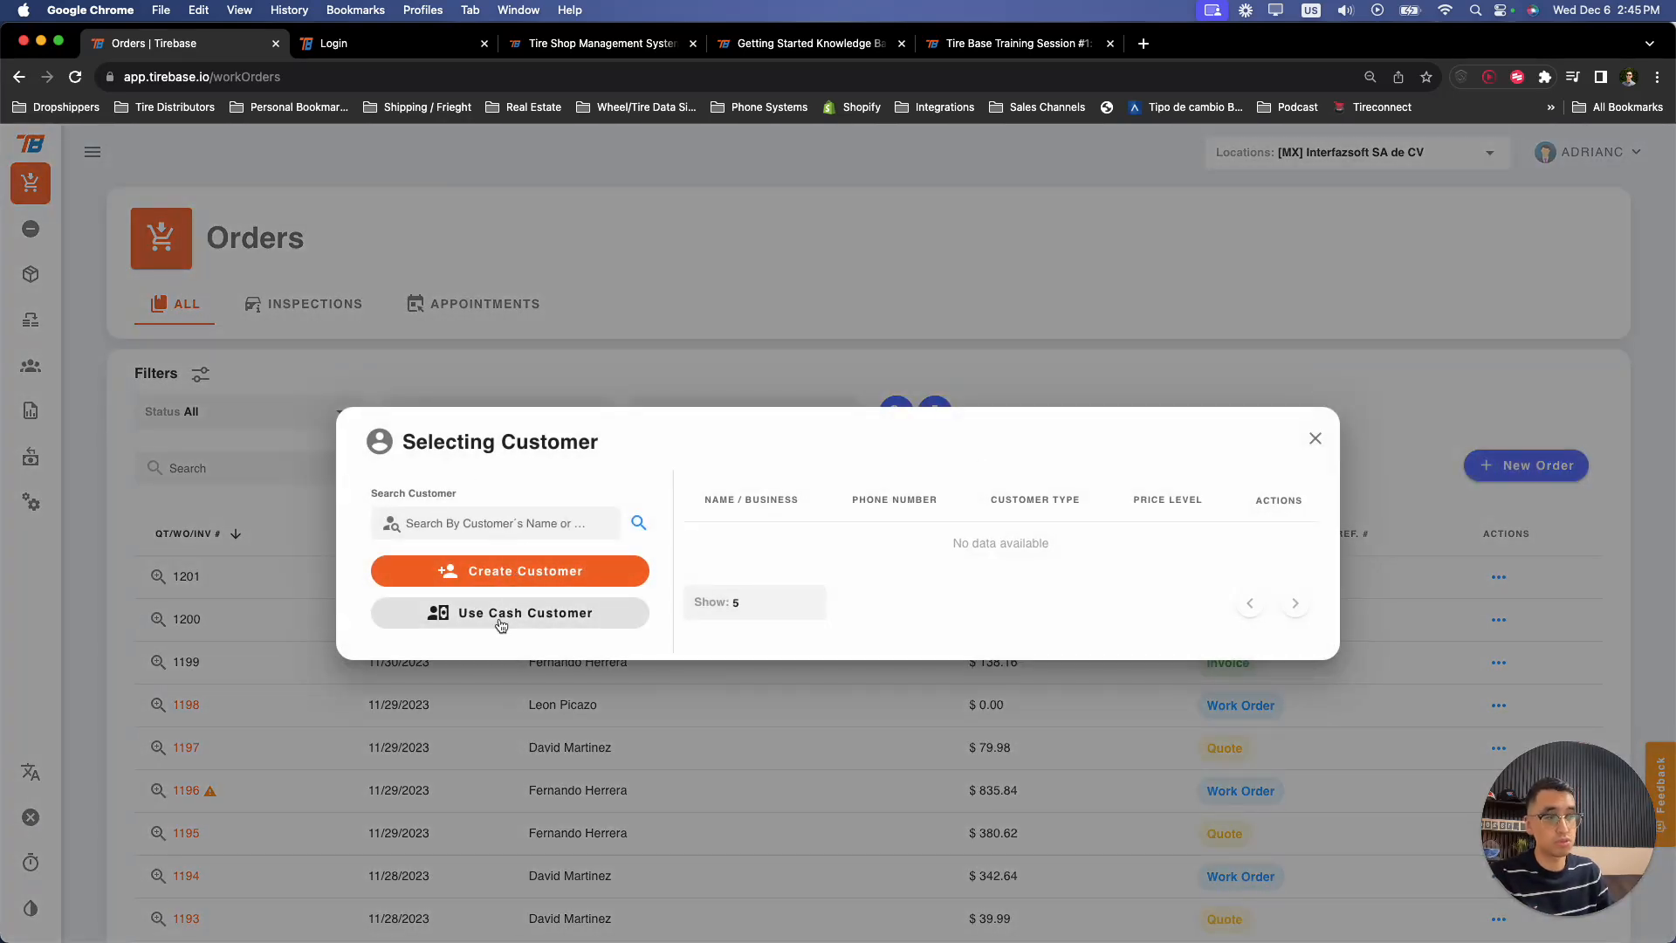
{"action": "left_click", "coordinate": [503, 526]}
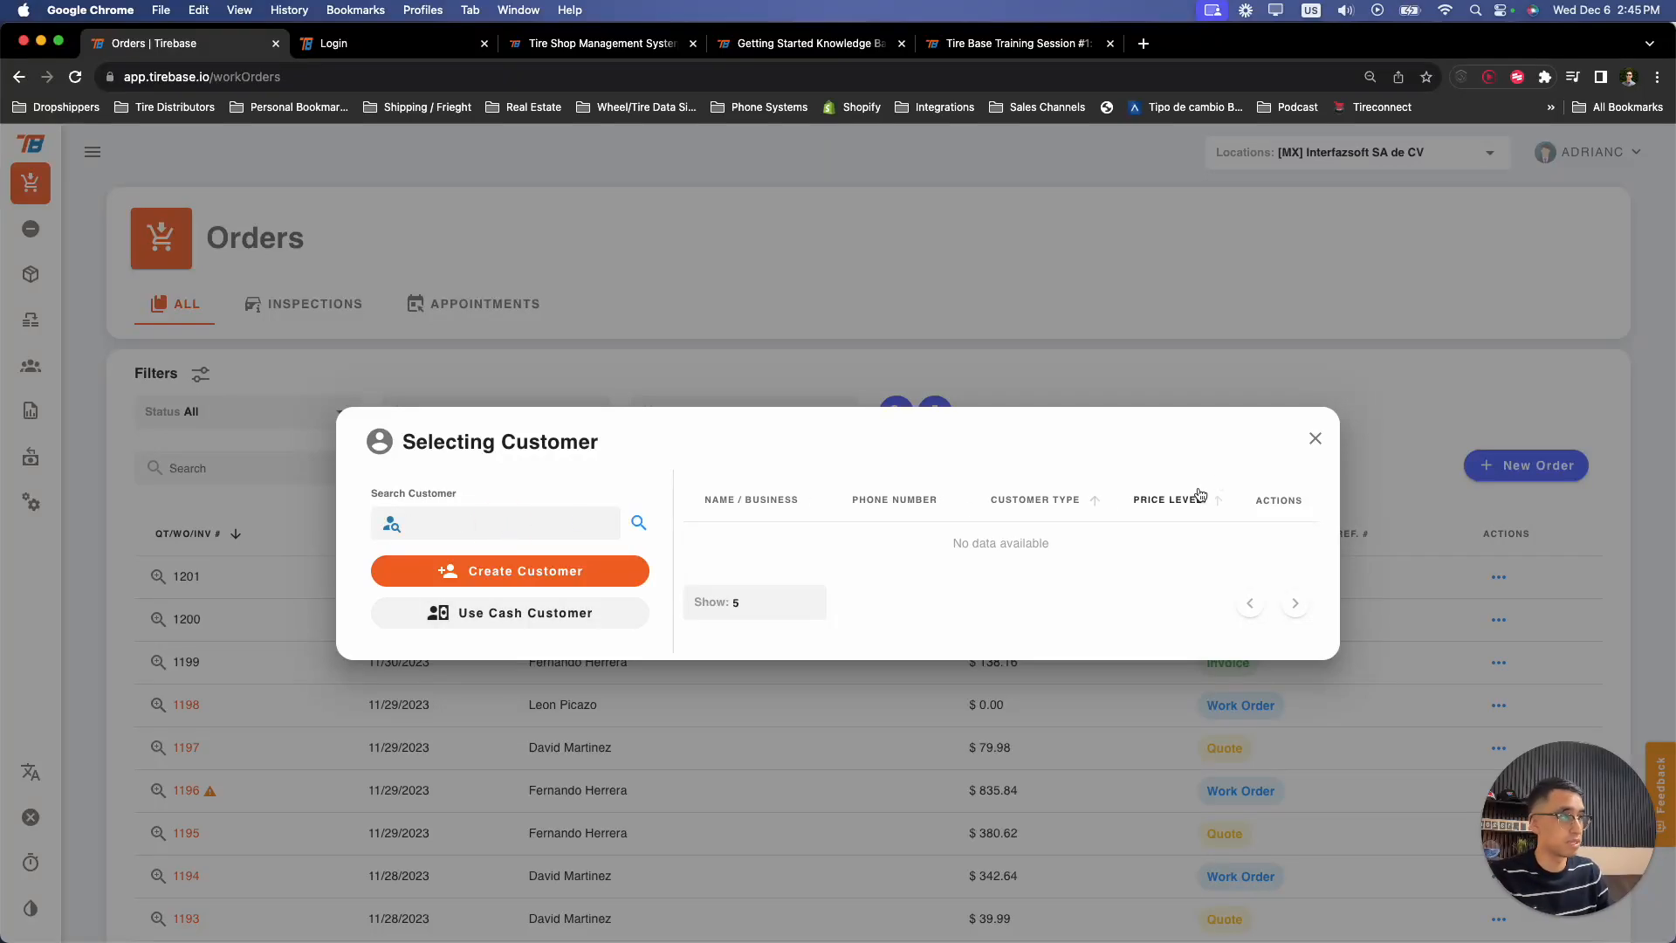
{"action": "left_click", "coordinate": [1315, 438]}
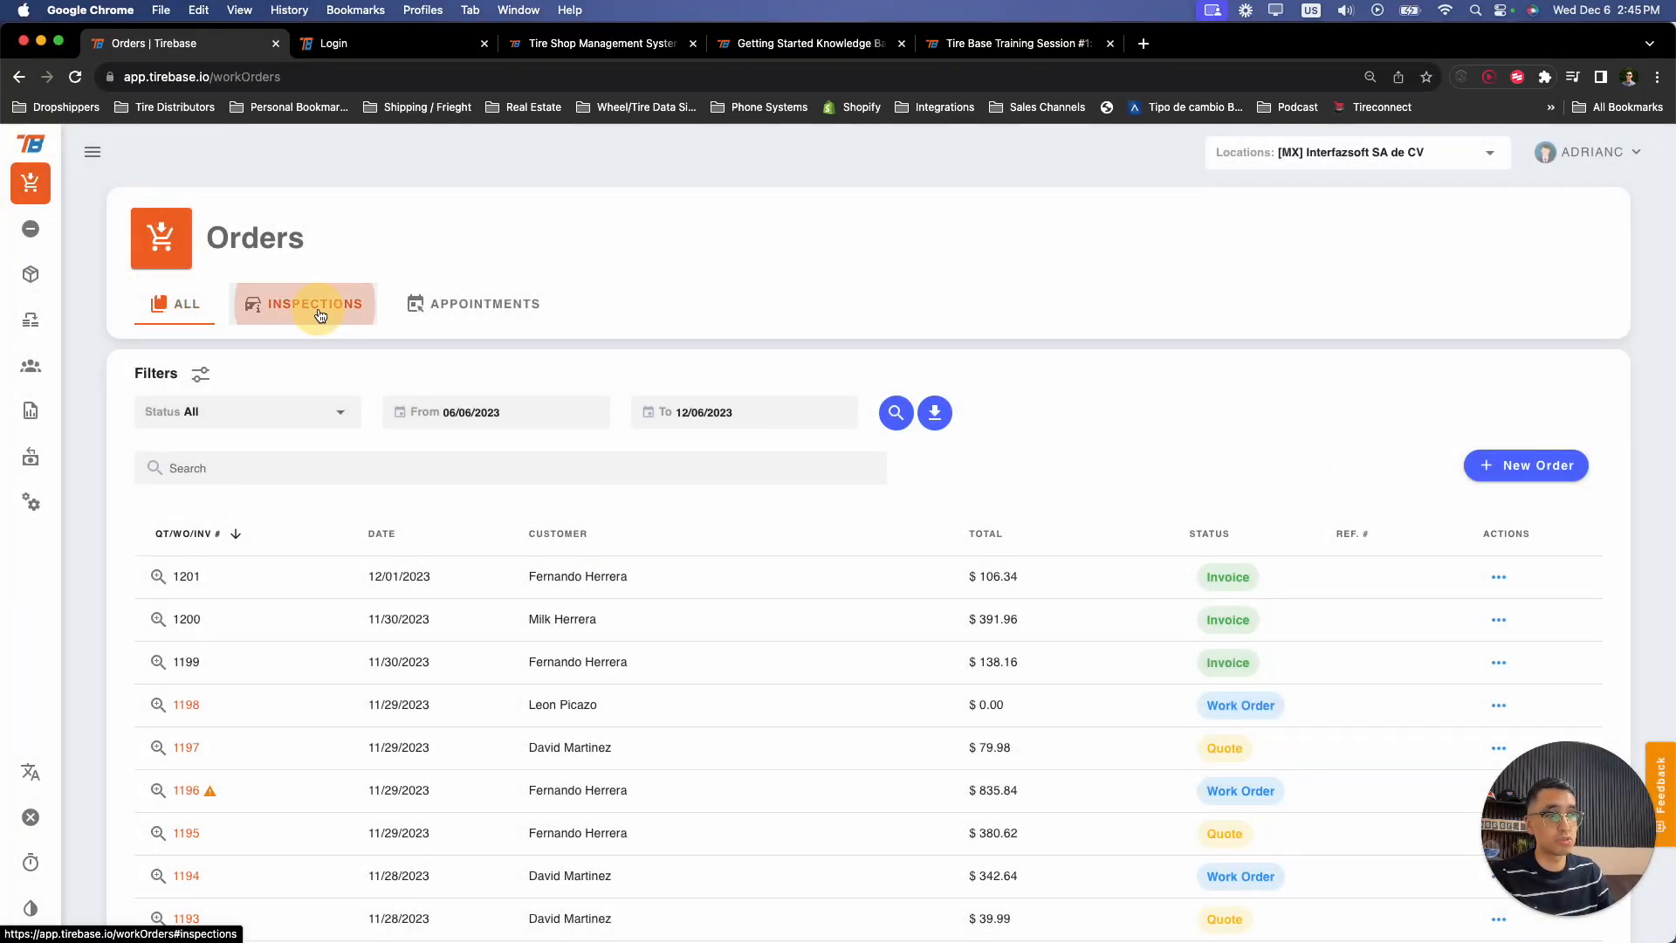
- View the order inspections list and the appointments calendar, and return to the list of all orders
{"action": "left_click", "coordinate": [320, 313]}
{"action": "scroll", "coordinate": [602, 642], "scroll_direction": "down", "scroll_amount": 2}
{"action": "scroll", "coordinate": [602, 643], "scroll_direction": "up", "scroll_amount": 2}
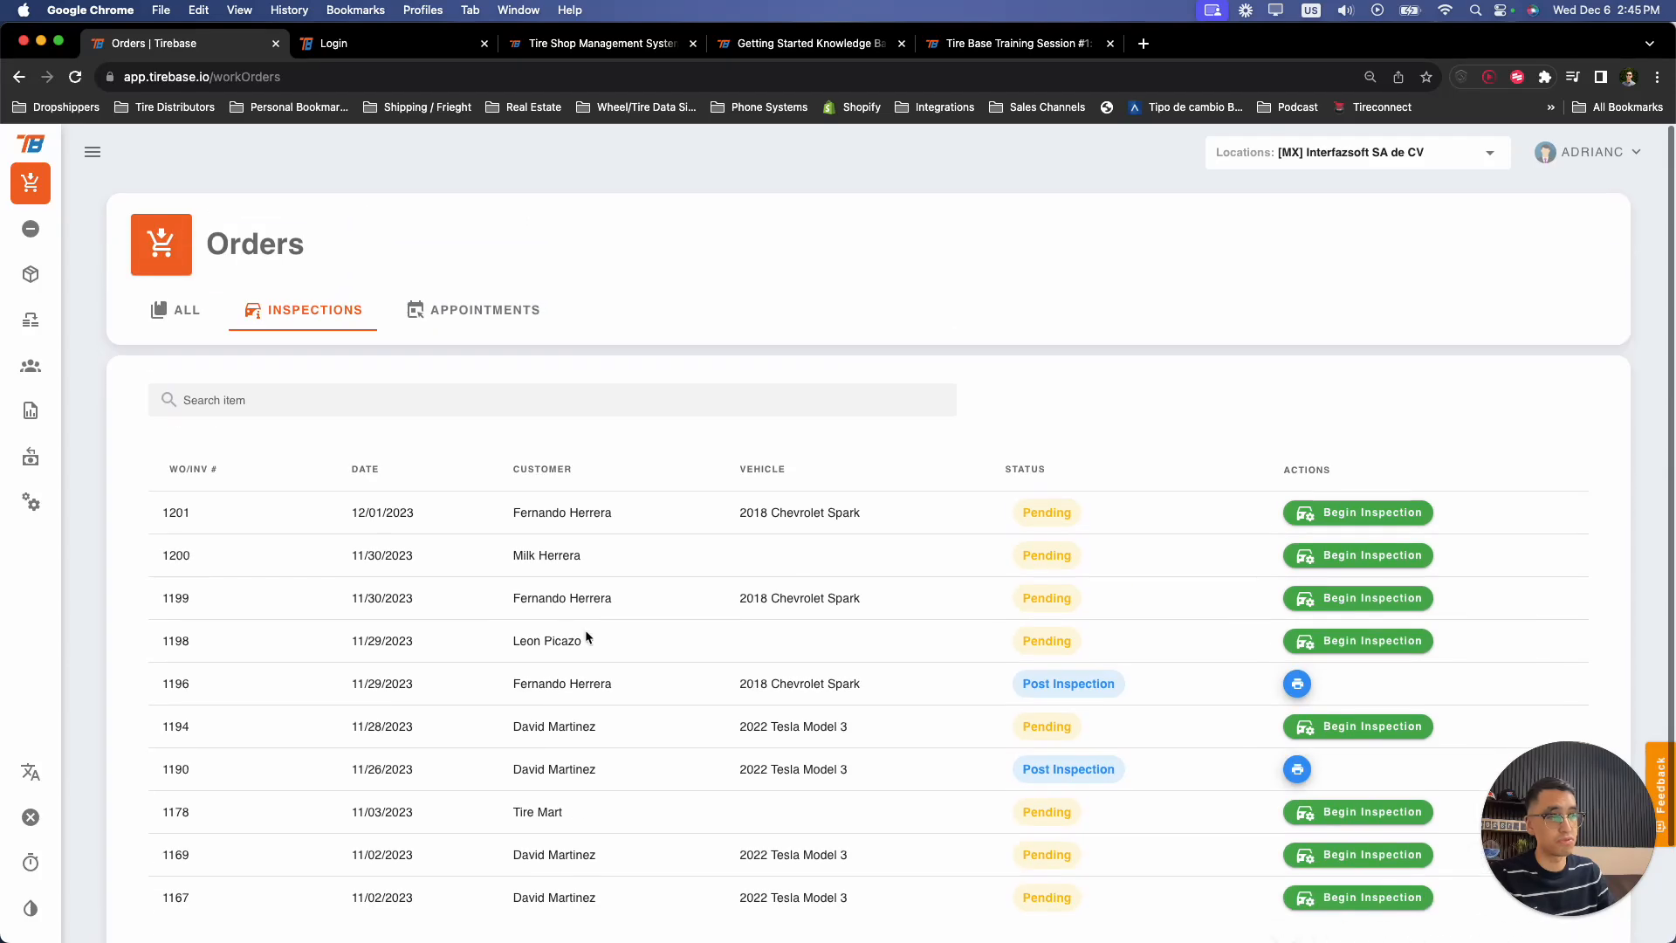
{"action": "left_click", "coordinate": [460, 304]}
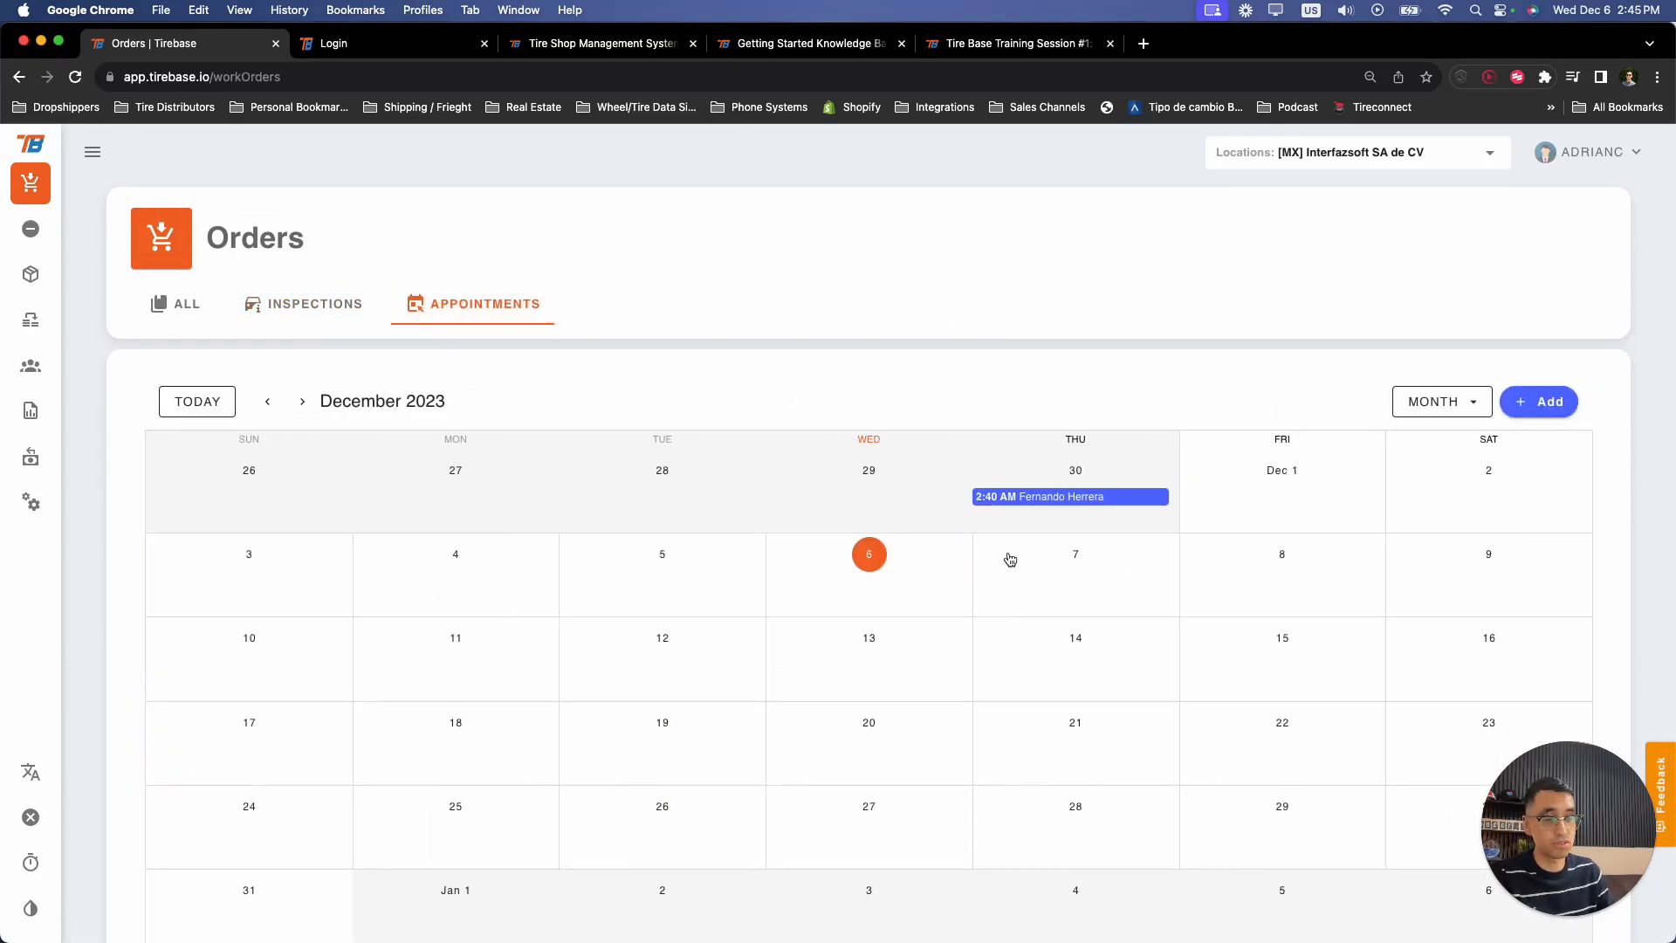
{"action": "left_click", "coordinate": [183, 302]}
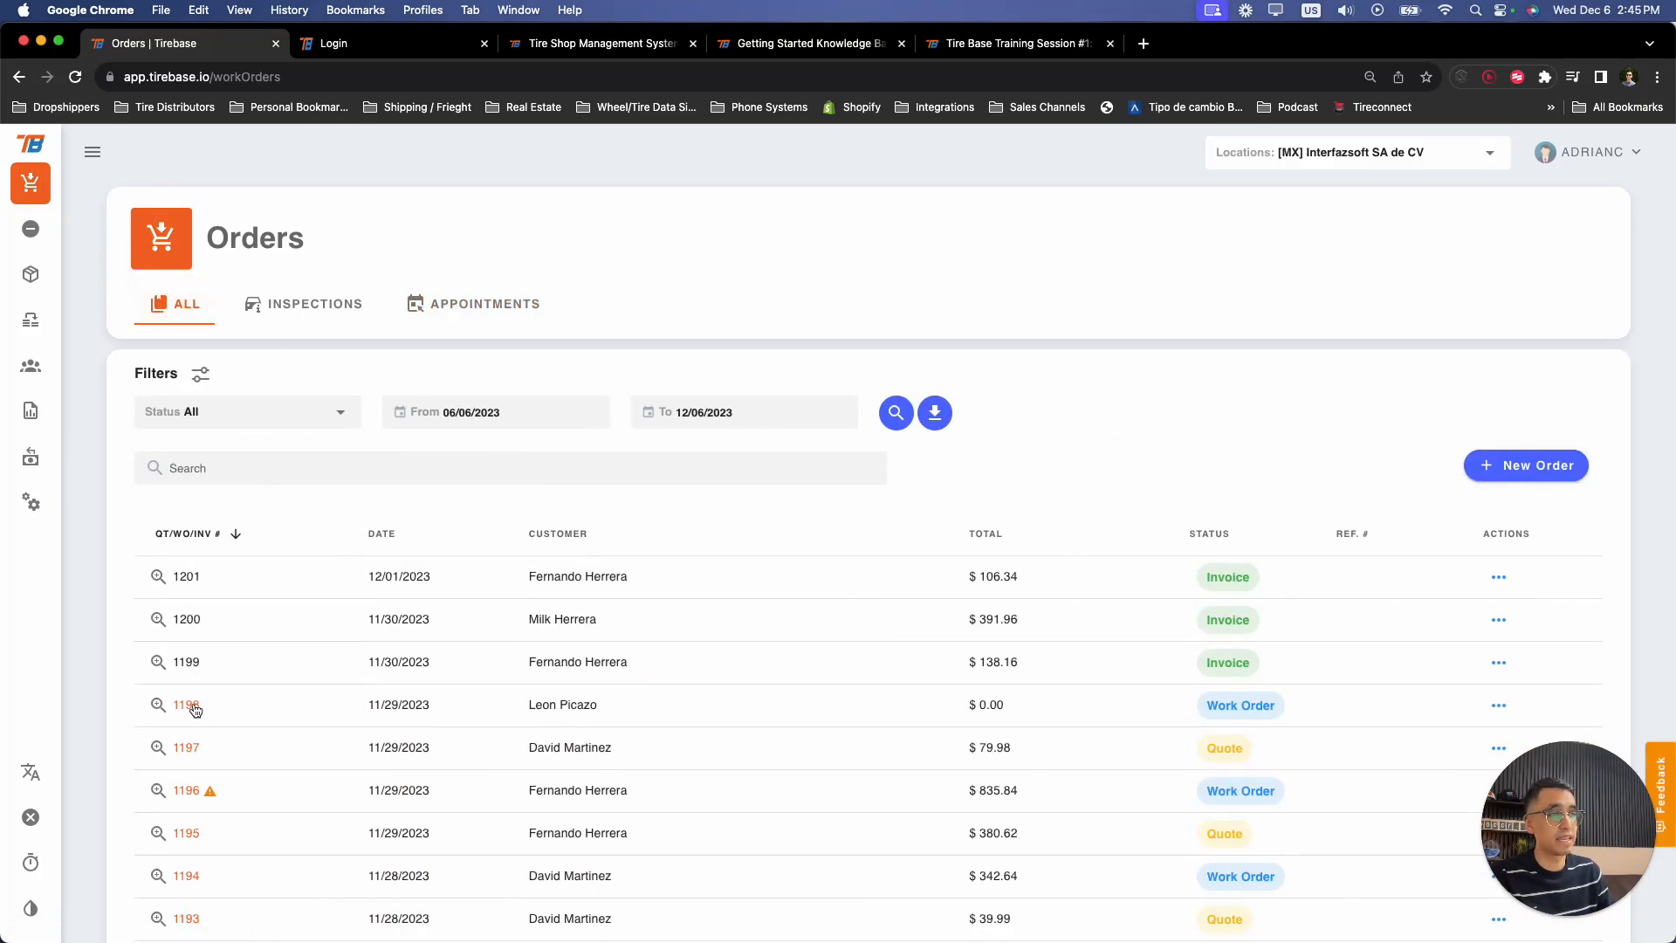
- Open the 11/29/2023 work order with the $0.00 total and review its customer and vehicle assignment without adding a vehicle
{"action": "left_click", "coordinate": [195, 708]}
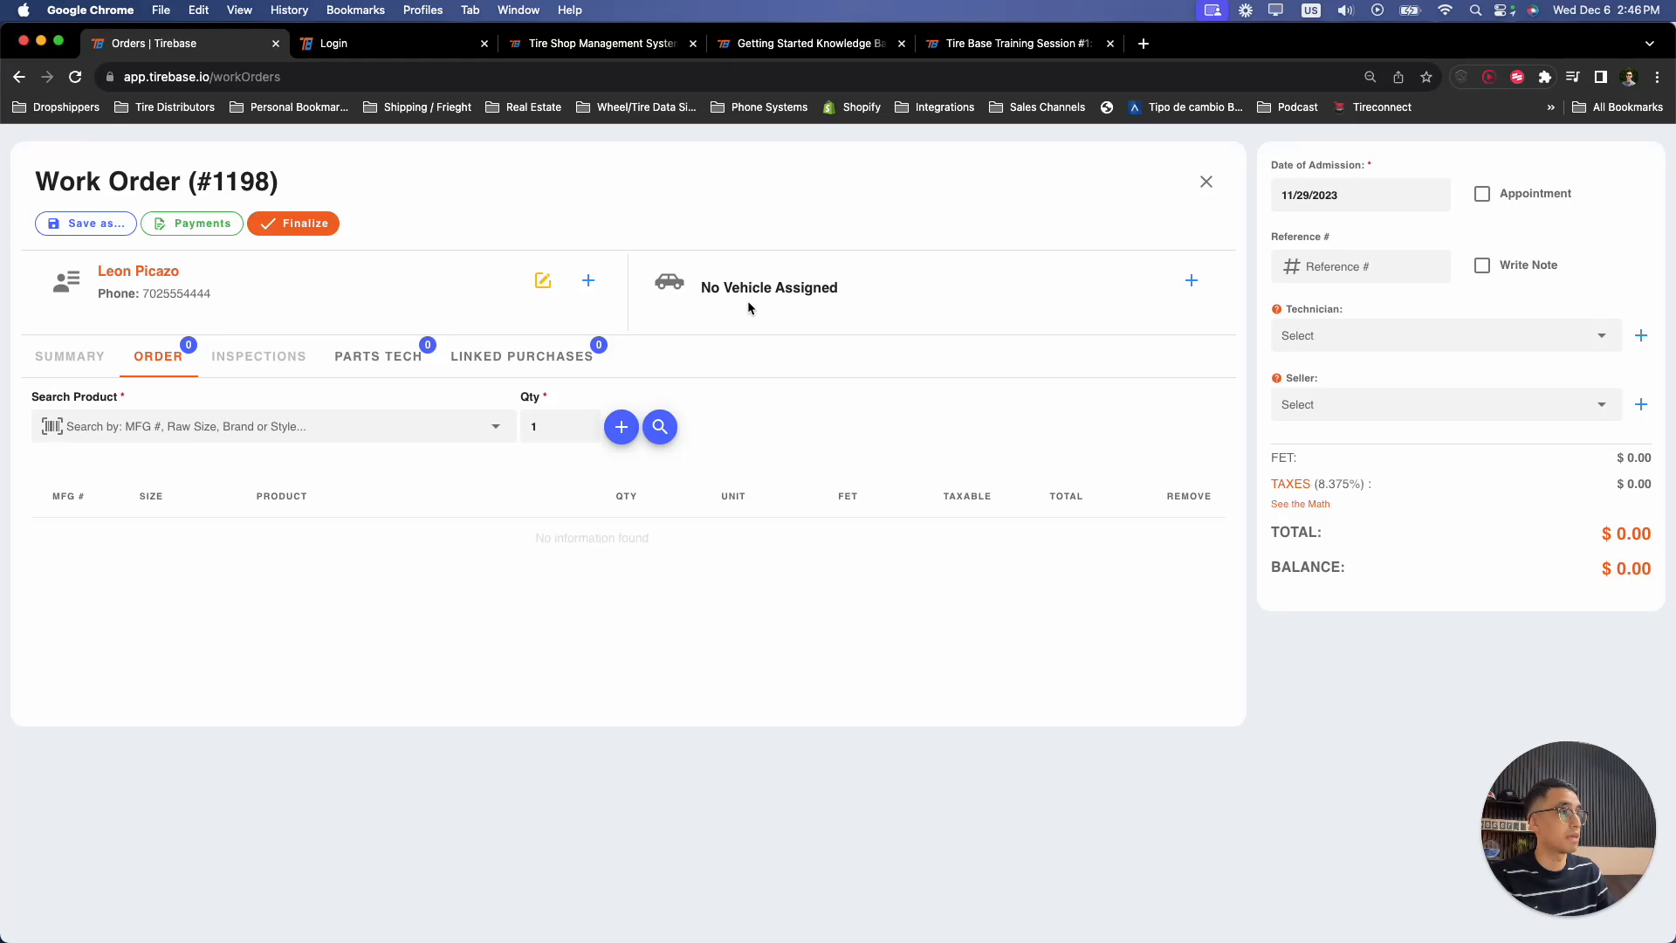
{"action": "left_click", "coordinate": [1191, 280]}
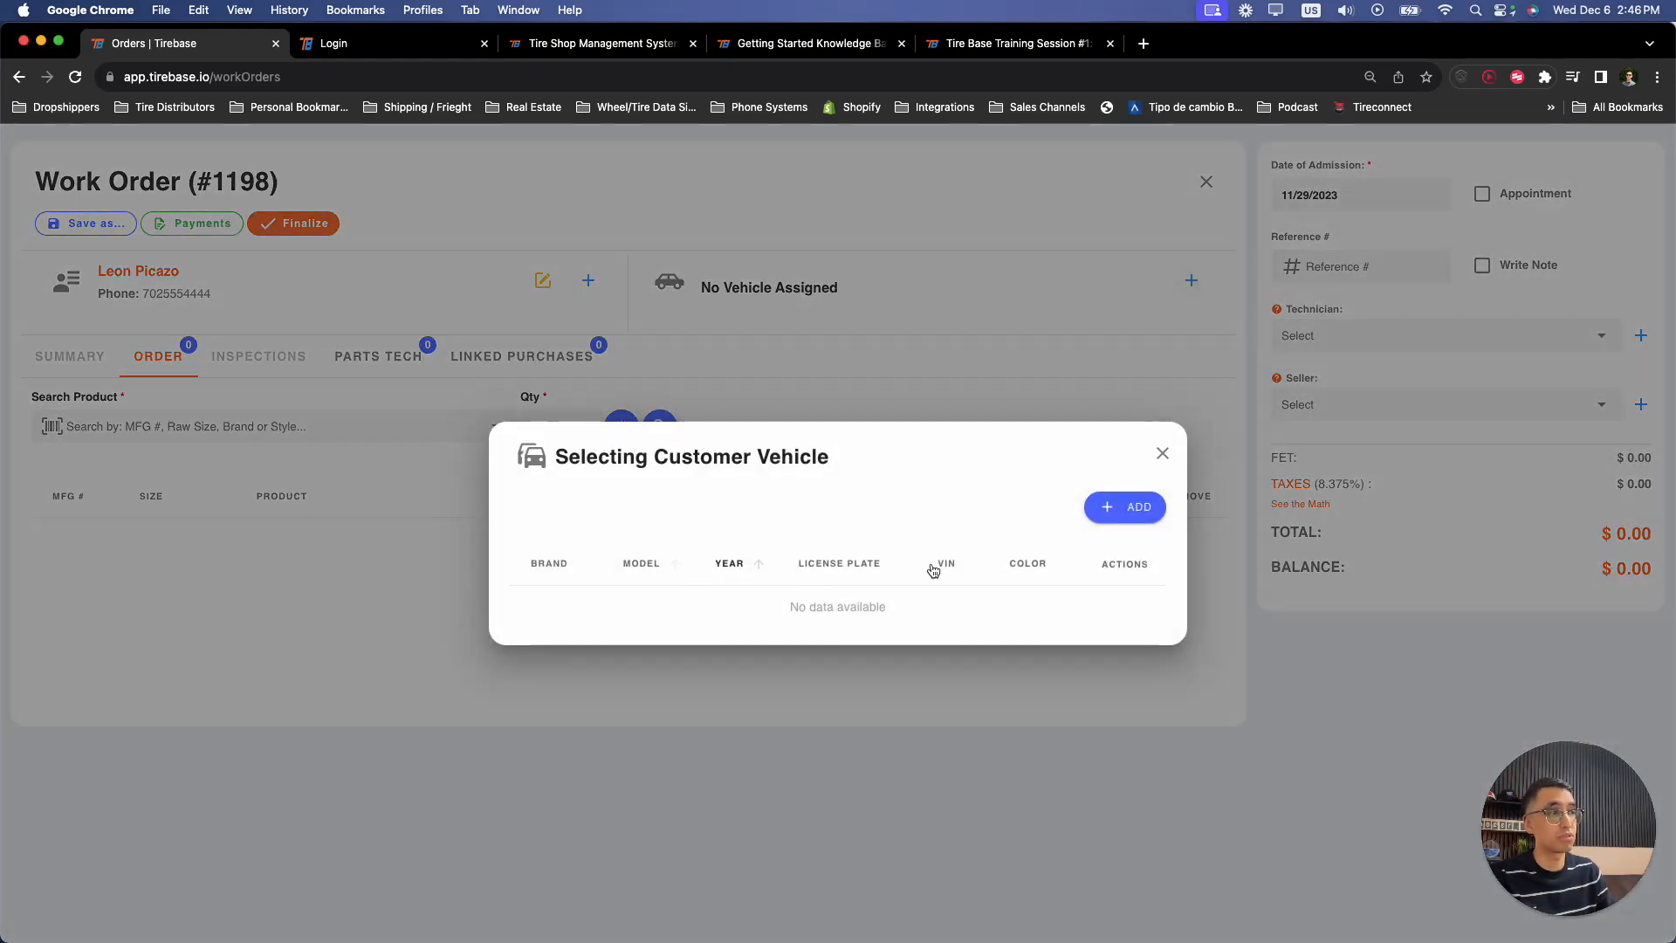
{"action": "left_click", "coordinate": [1169, 454]}
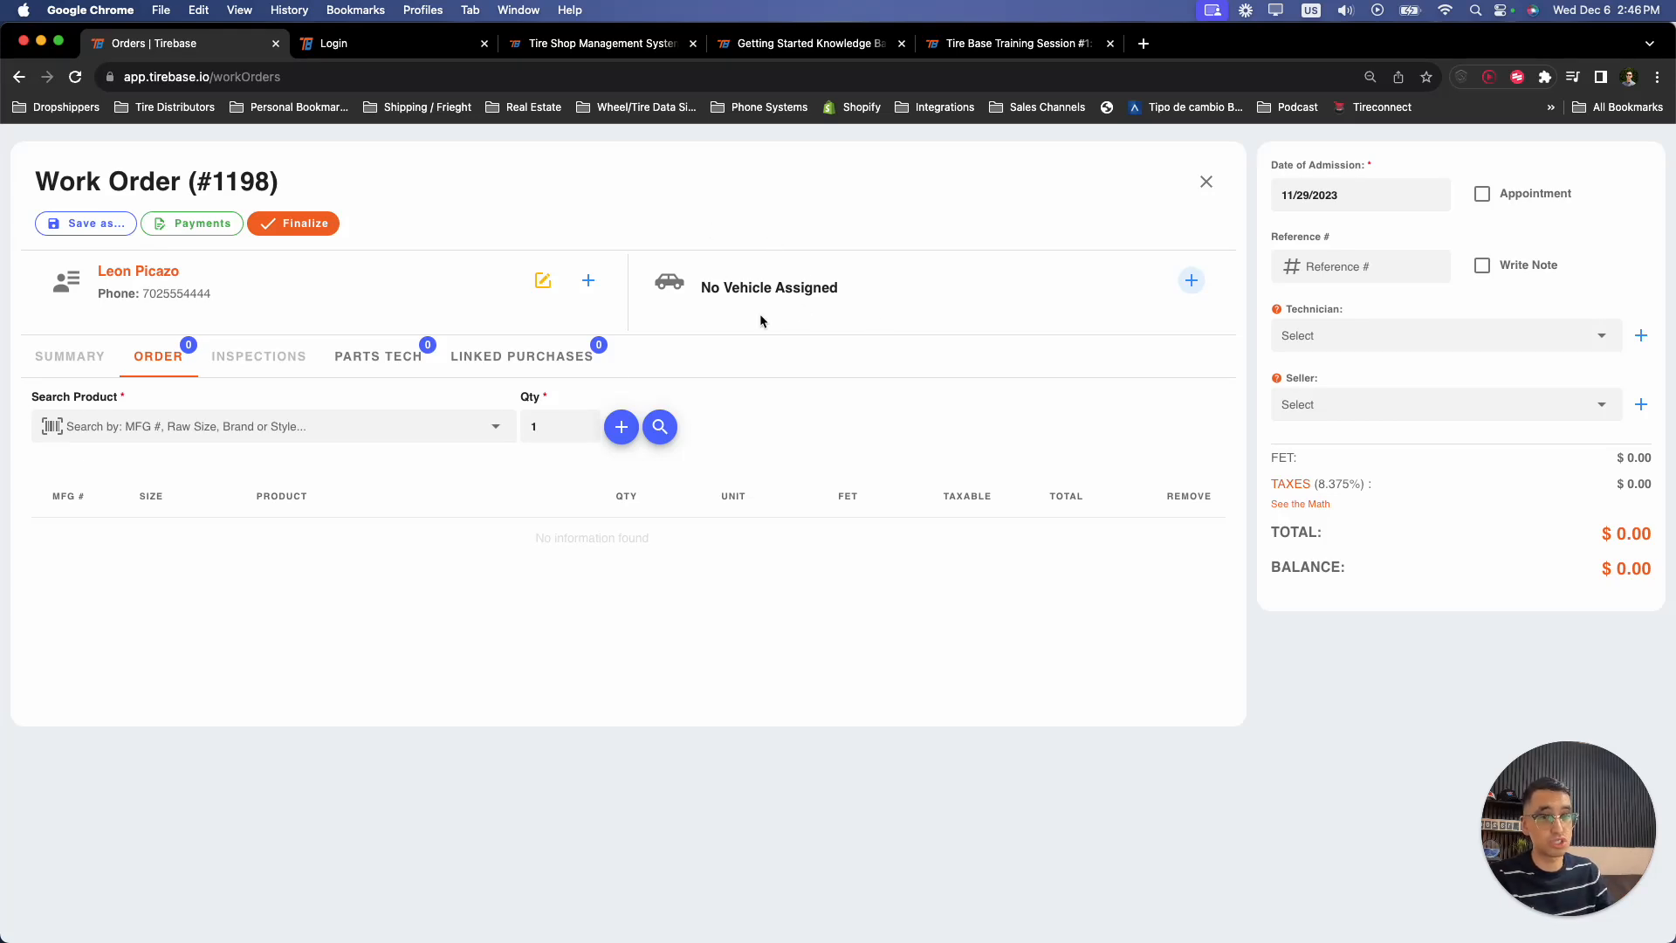
{"action": "left_click_drag", "start_coordinate": [784, 286], "coordinate": [682, 283]}
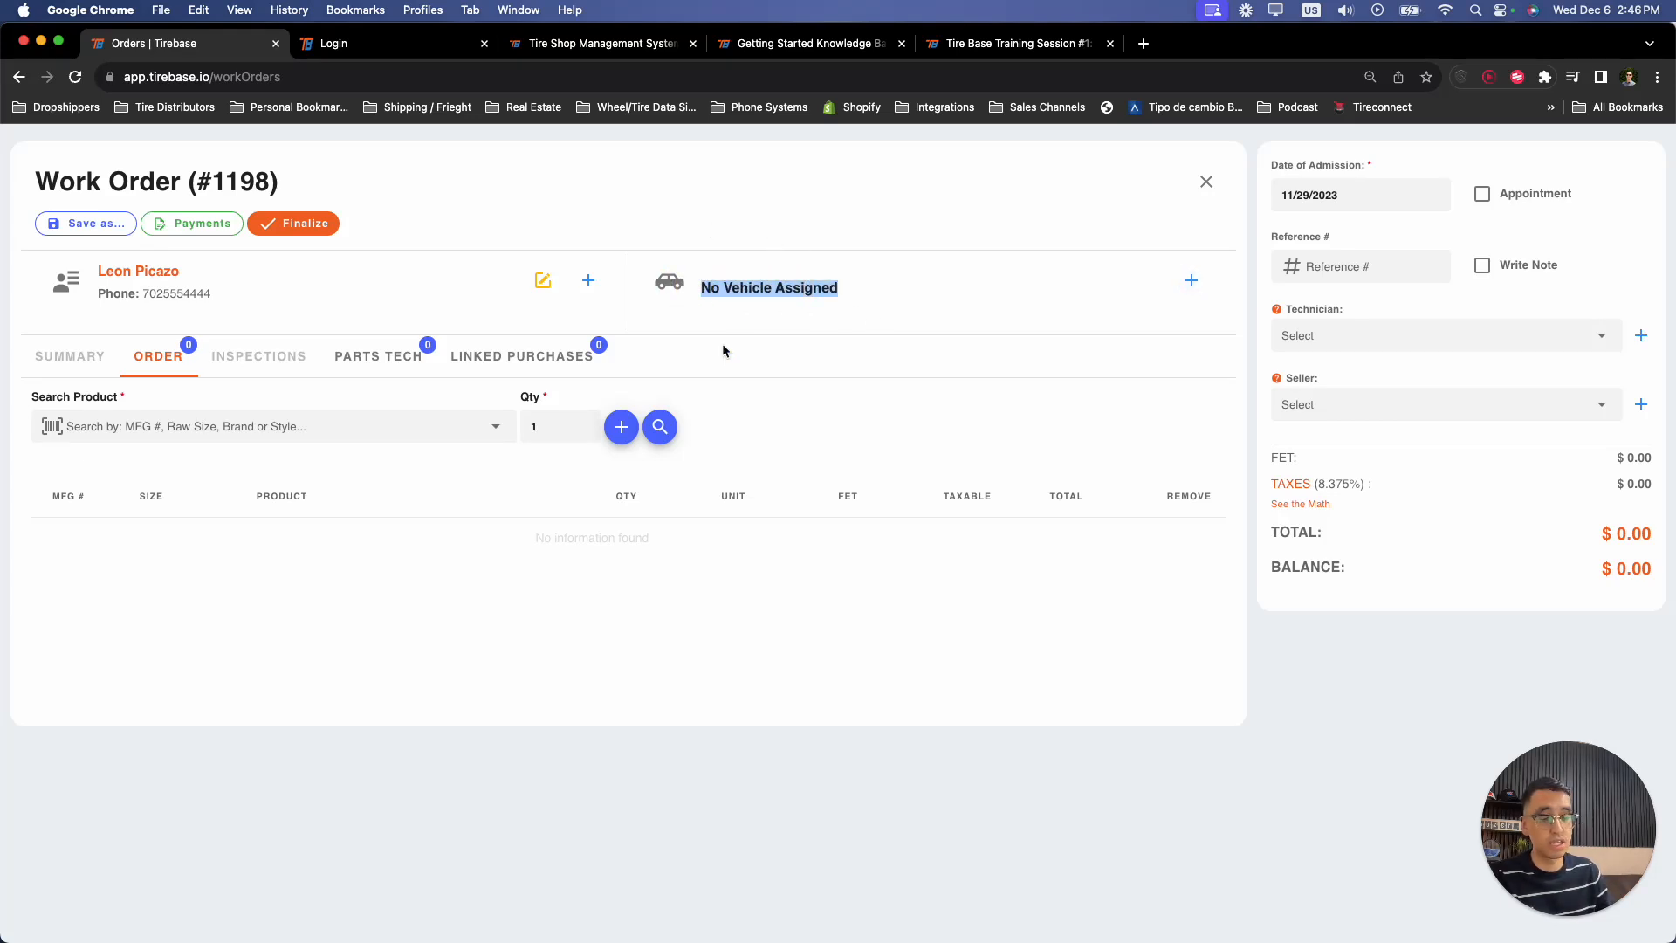
{"action": "left_click", "coordinate": [873, 312]}
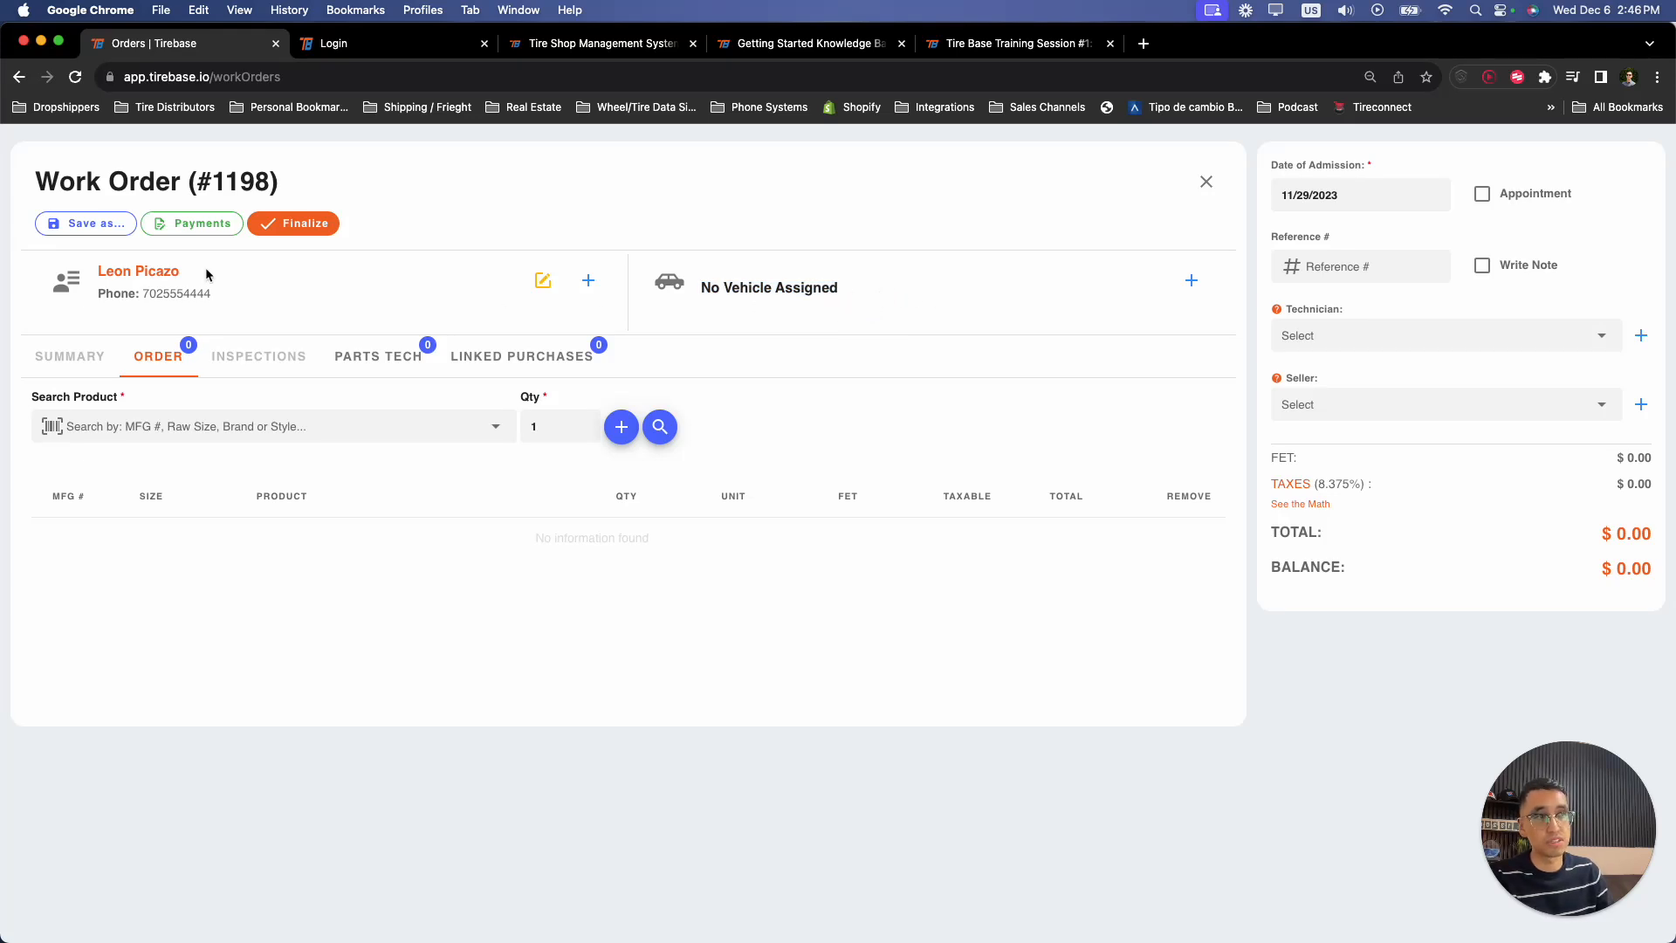
{"action": "left_click_drag", "start_coordinate": [206, 271], "coordinate": [76, 272]}
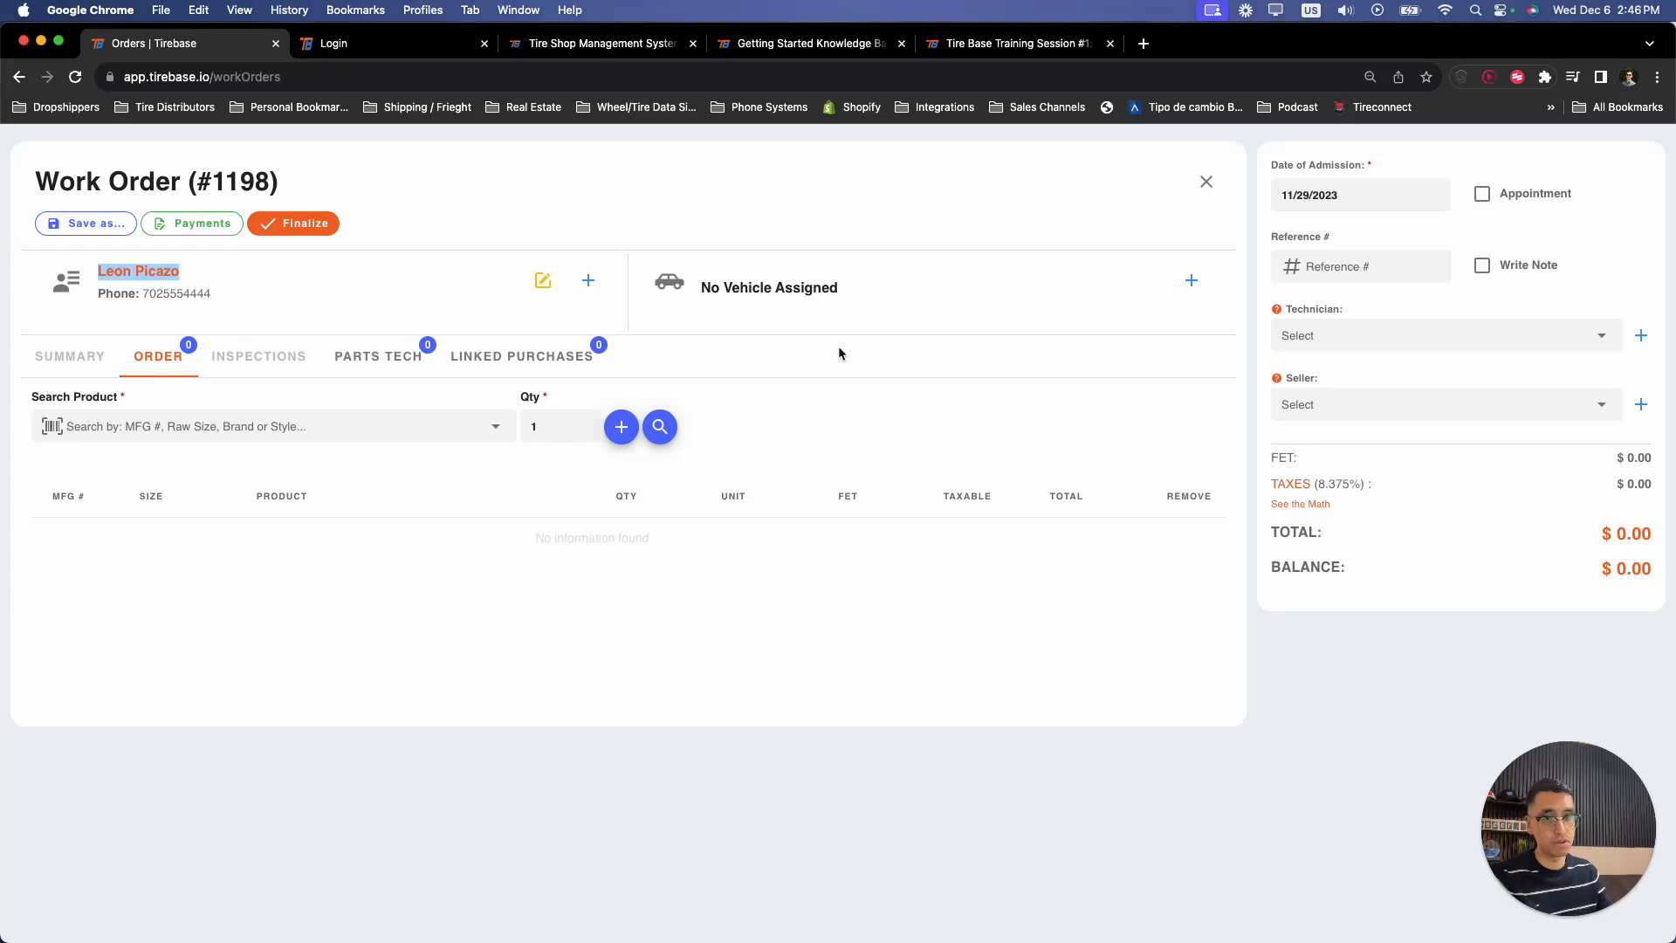
{"action": "left_click", "coordinate": [815, 309]}
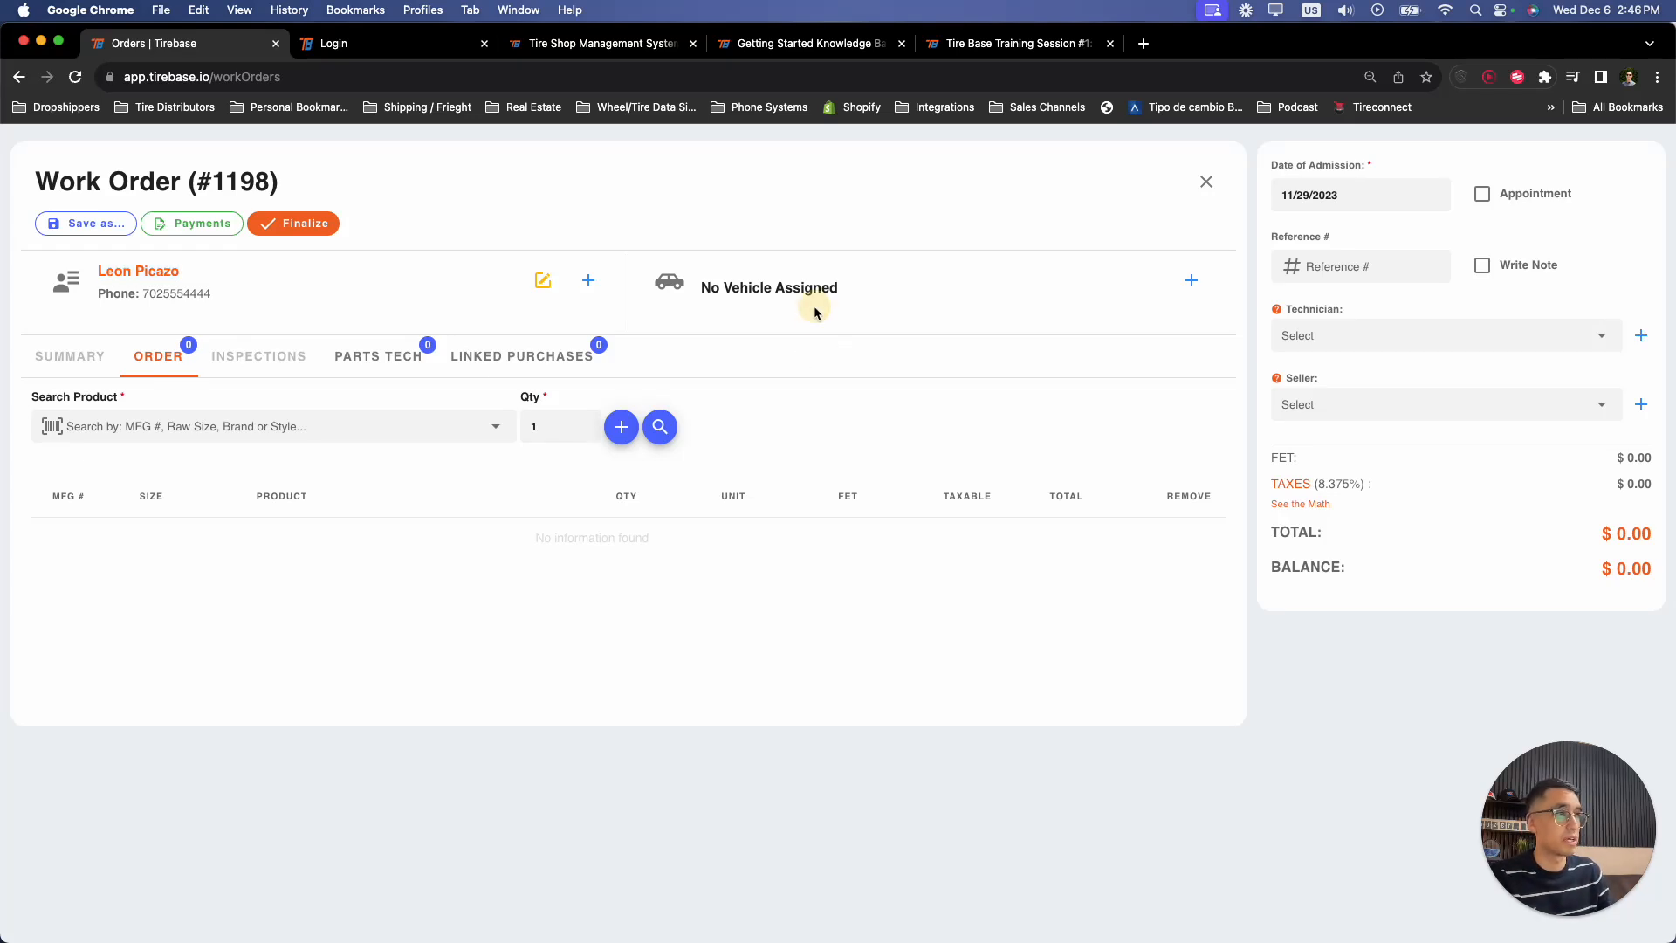
- Search the work order's products by raw size 2055516, brand arroyo, and MFG number AGS001 without adding any item
{"action": "left_click", "coordinate": [123, 426]}
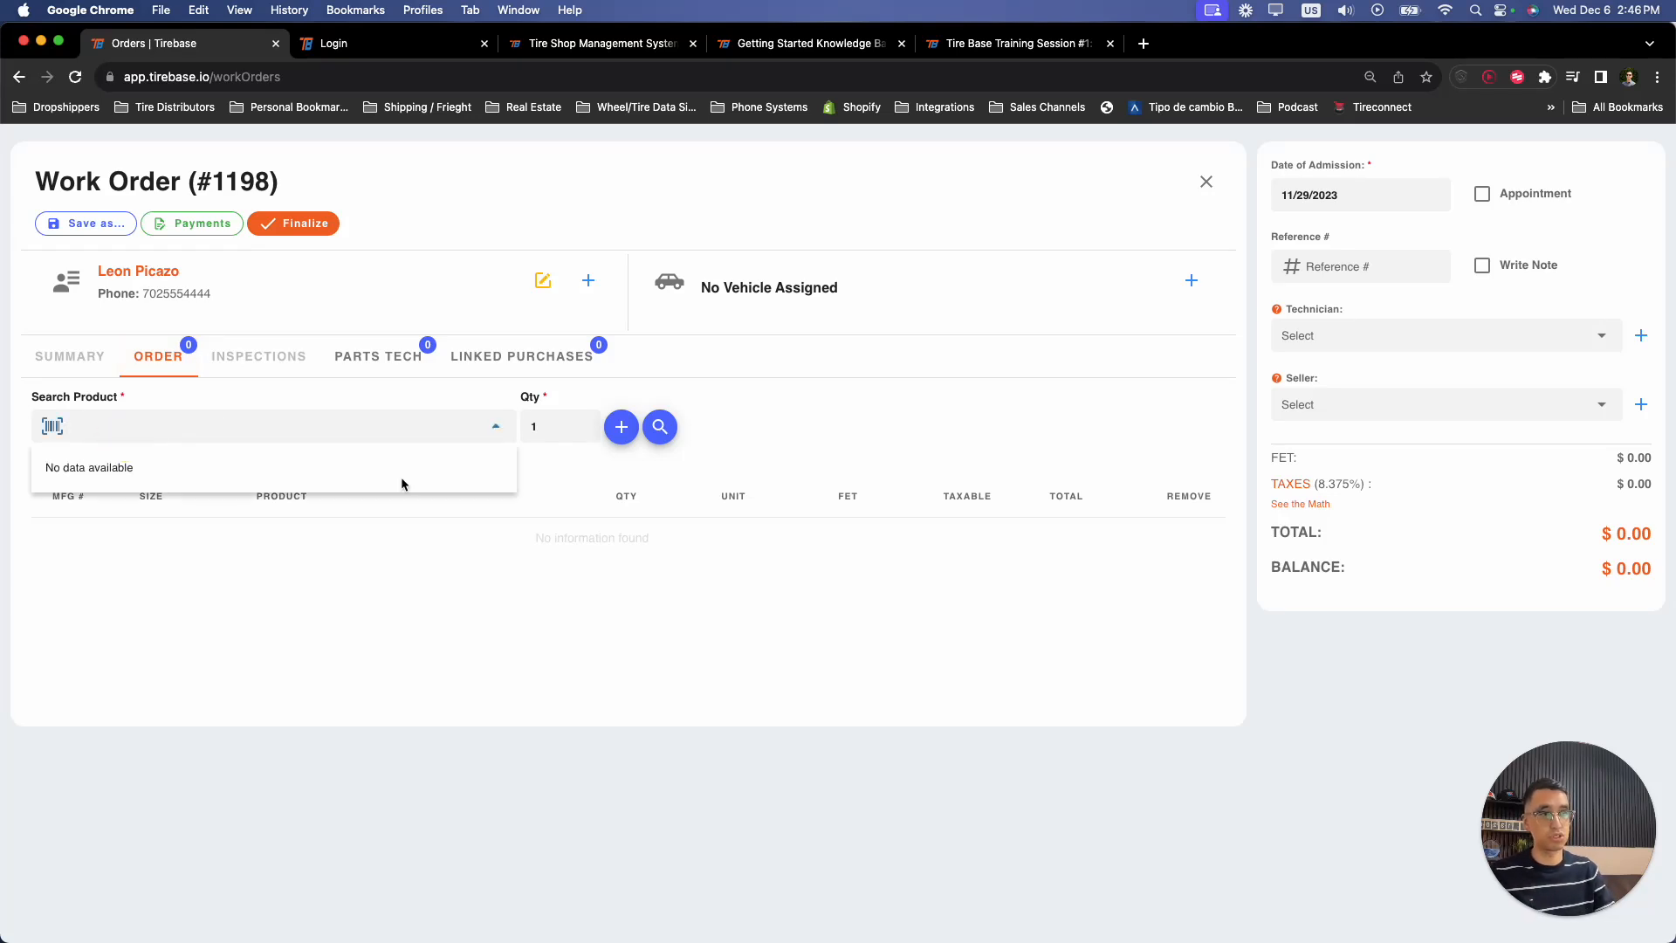
{"action": "type", "text": "2055516"}
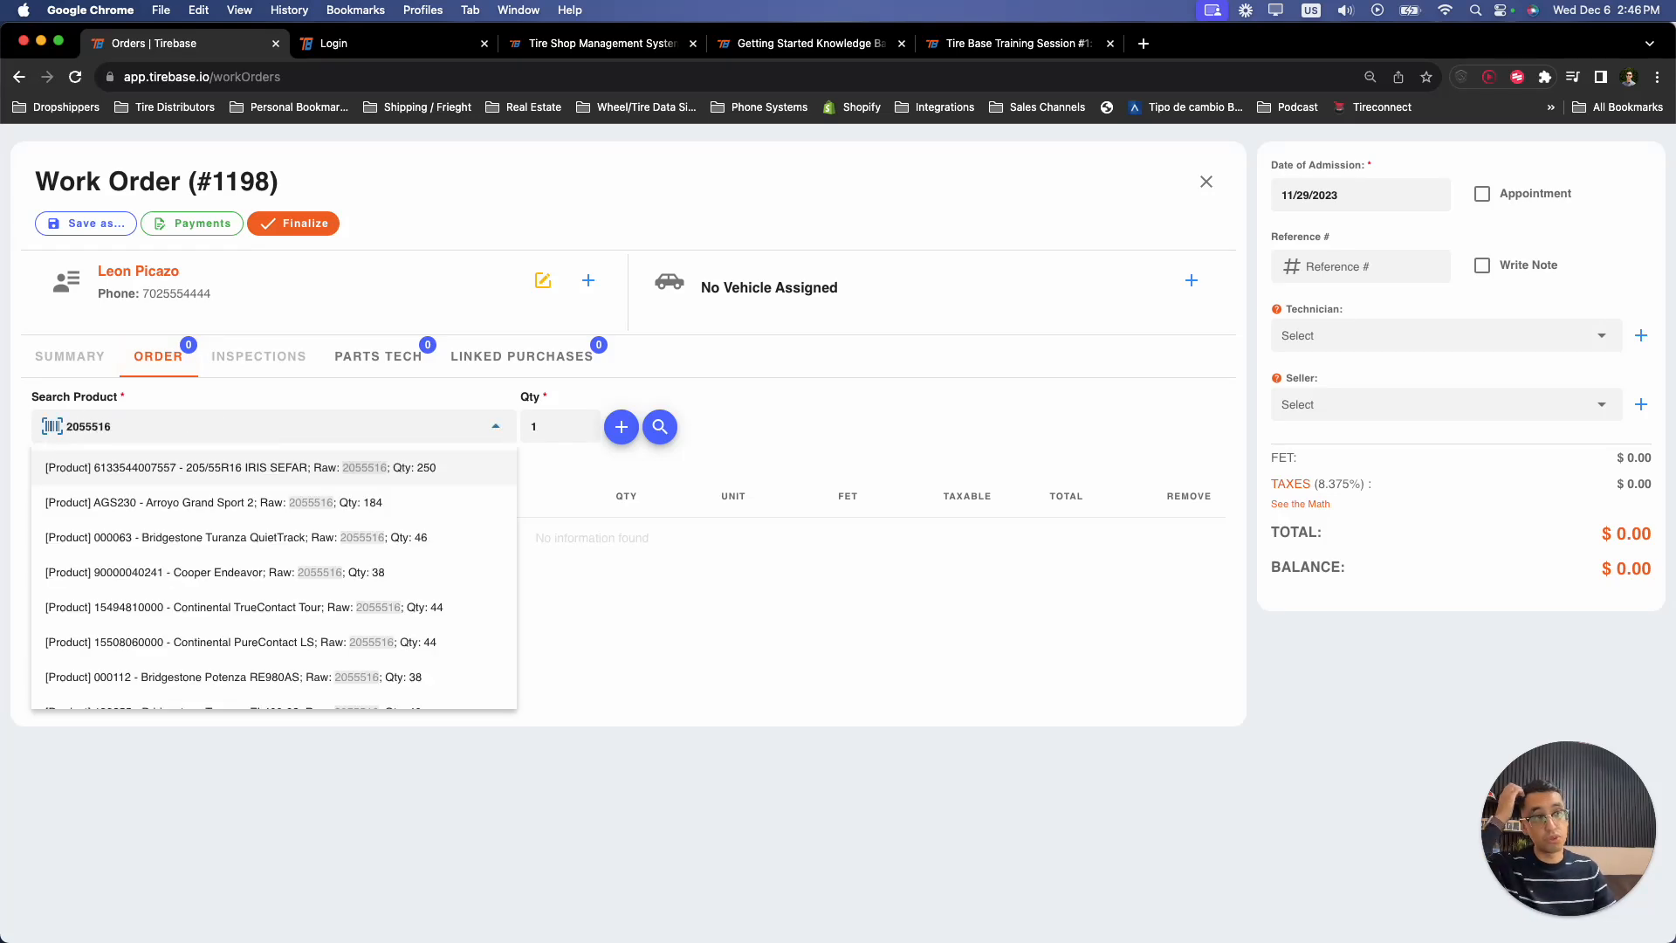
{"action": "double_click", "coordinate": [187, 435]}
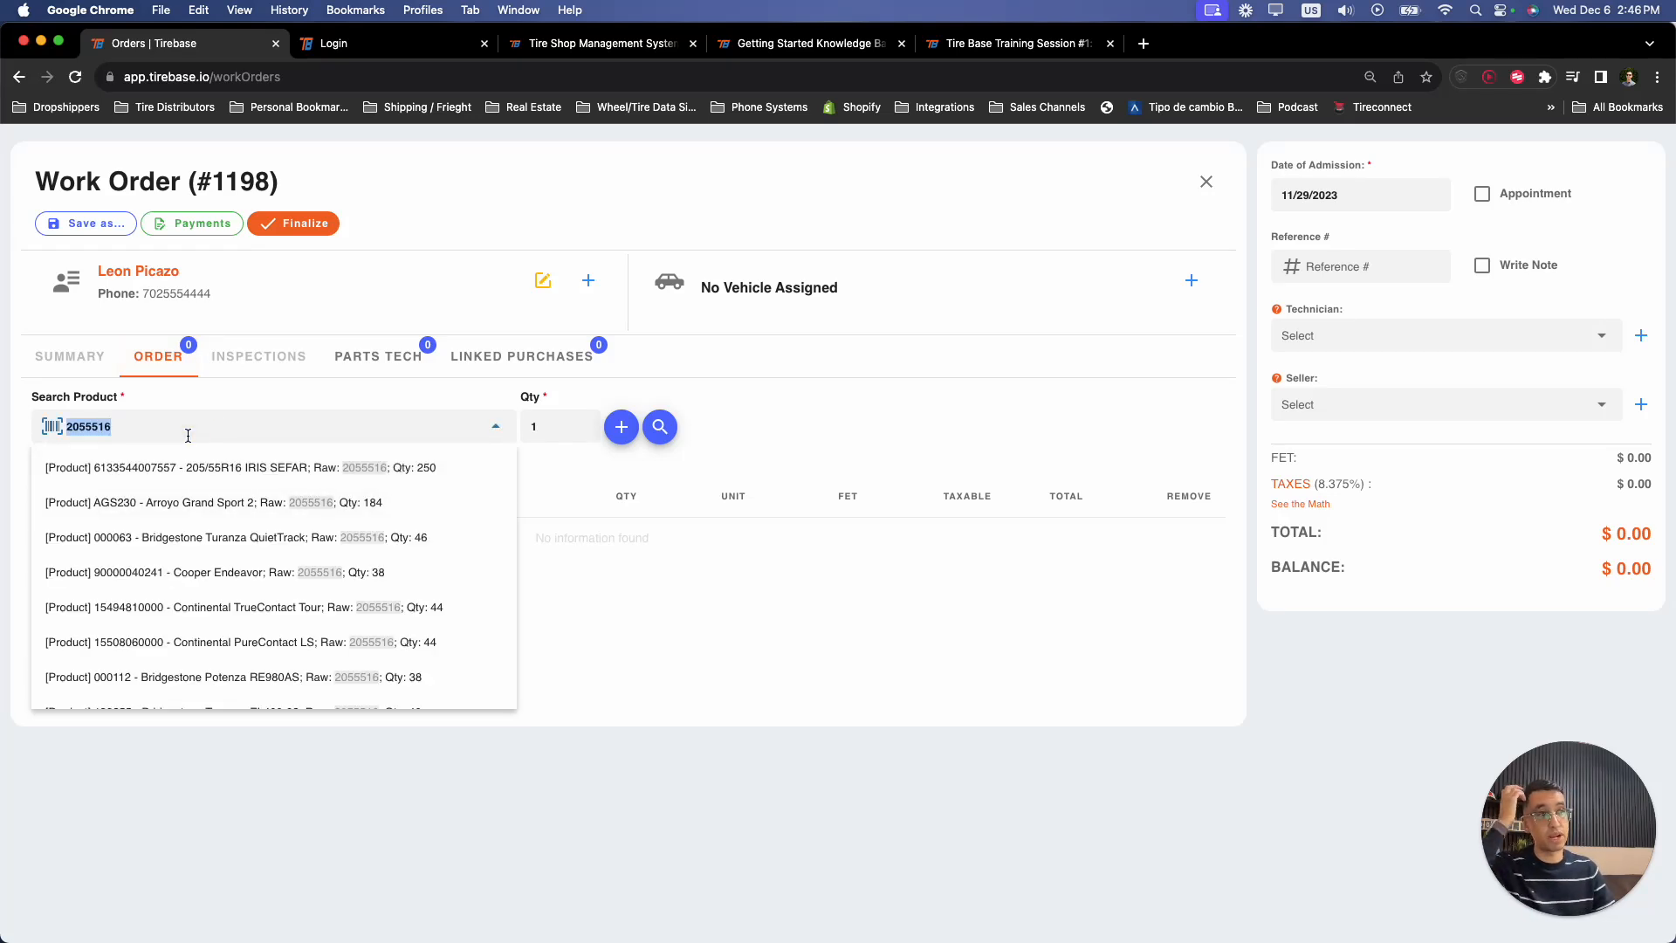
{"action": "type", "text": "arroyo"}
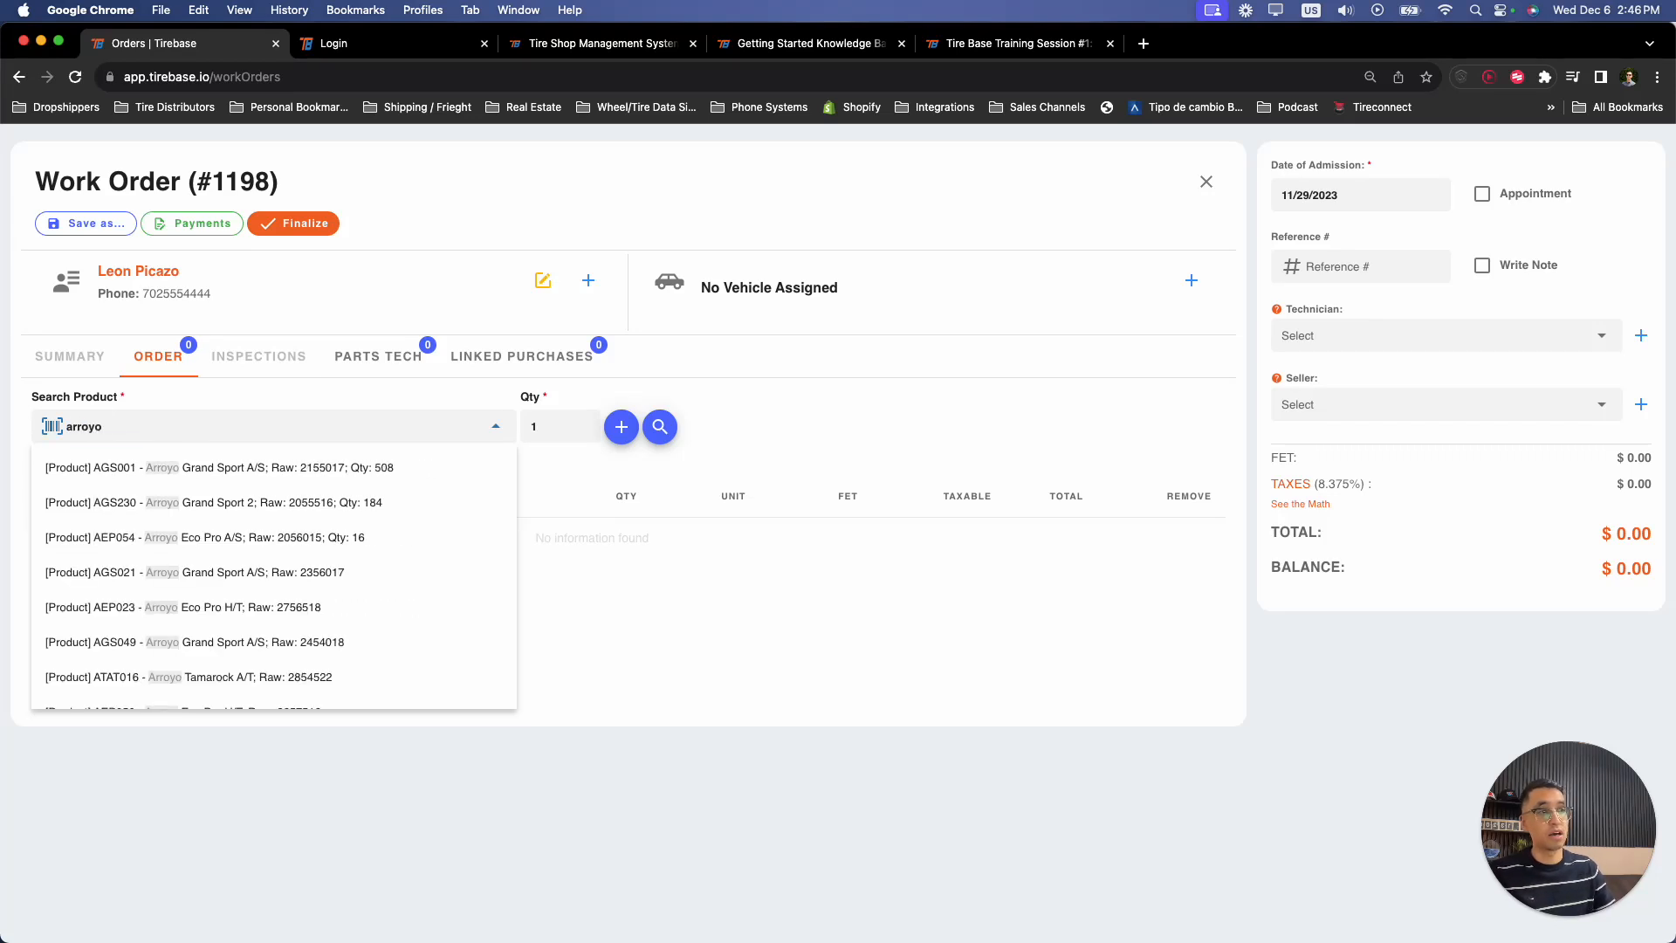
{"action": "double_click", "coordinate": [193, 426]}
{"action": "type", "text": "AGS"}
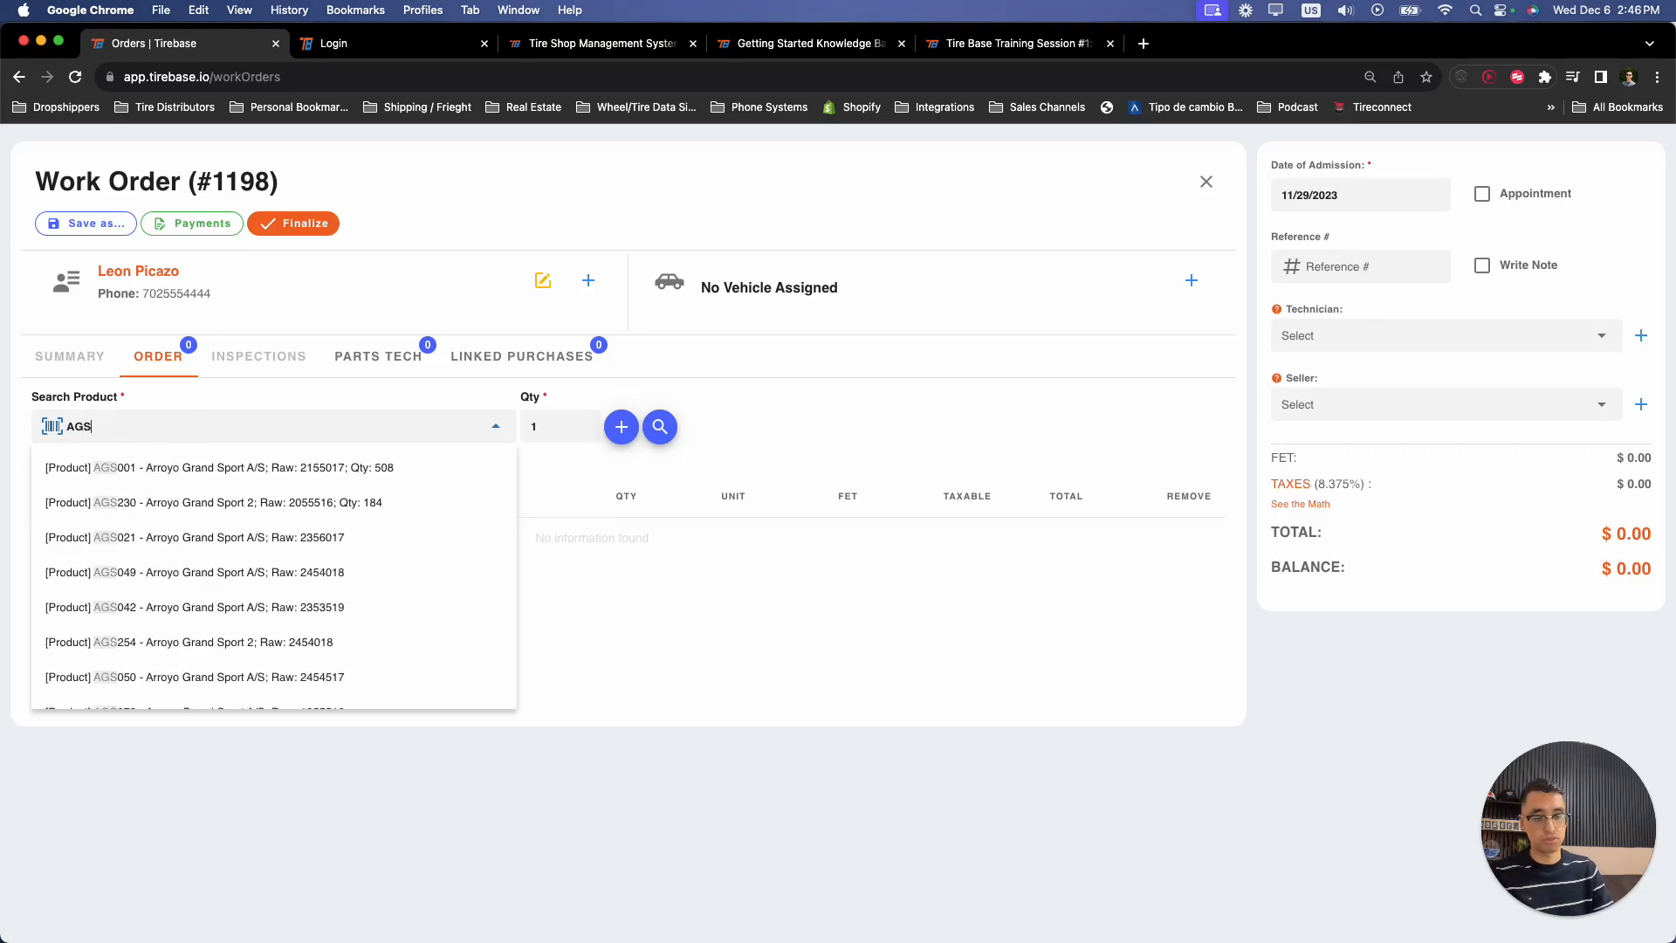
{"action": "type", "text": "0001"}
{"action": "key", "text": "BackSpace"}
{"action": "key", "text": "BackSpace"}
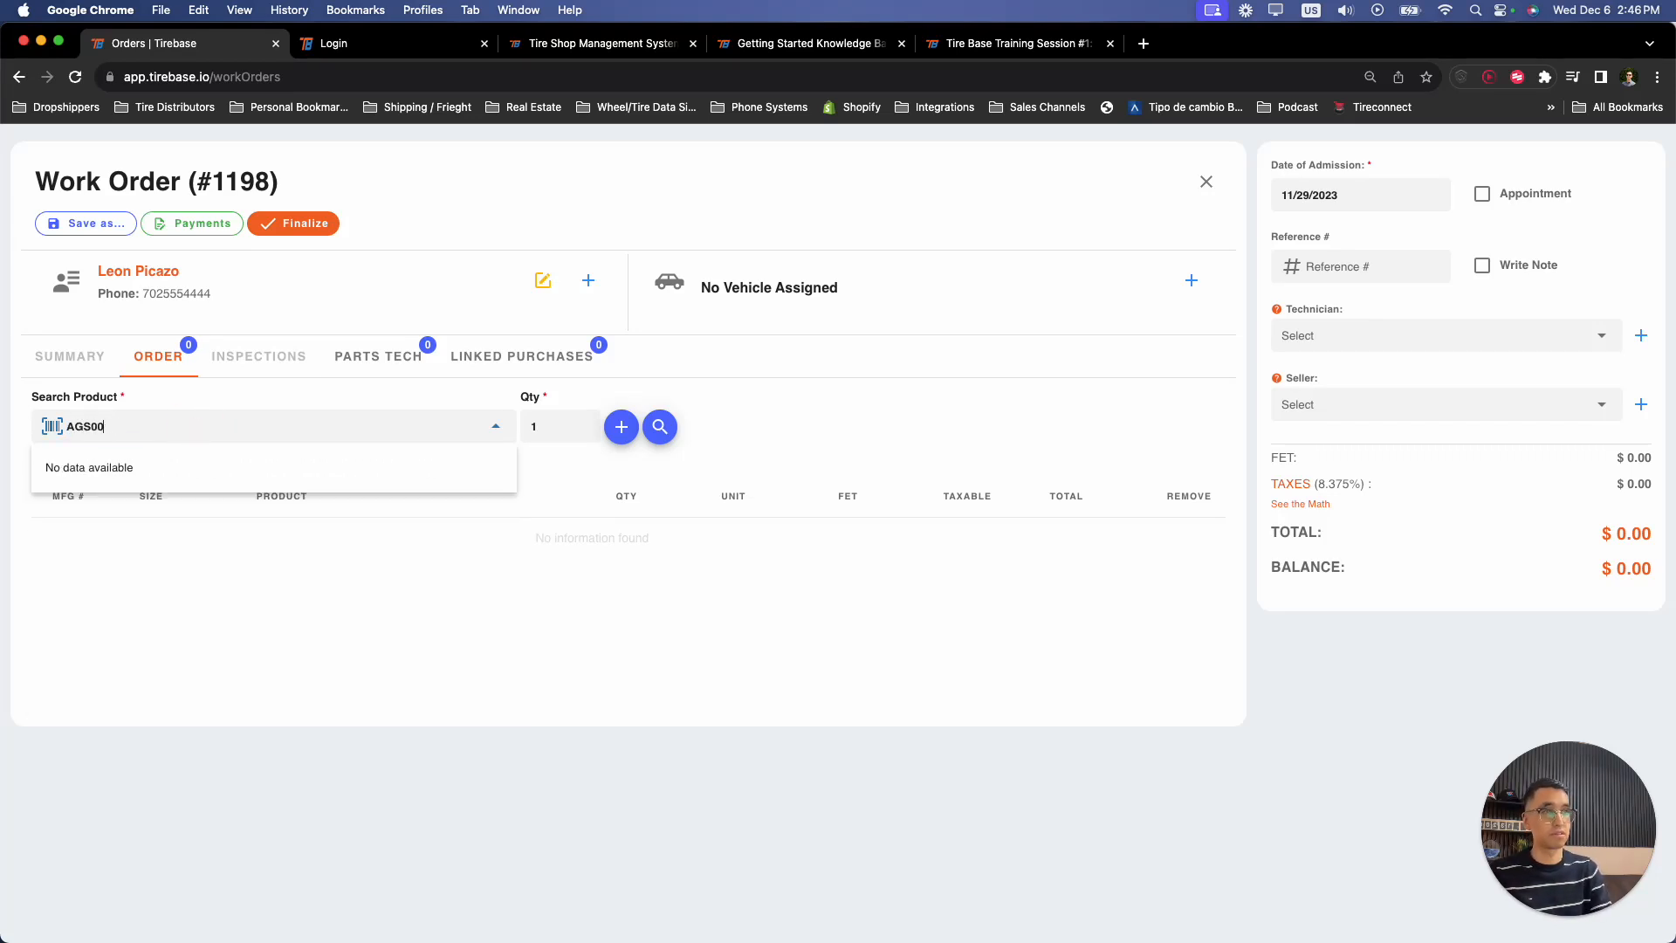
{"action": "type", "text": "AGS00"}
{"action": "type", "text": "a"}
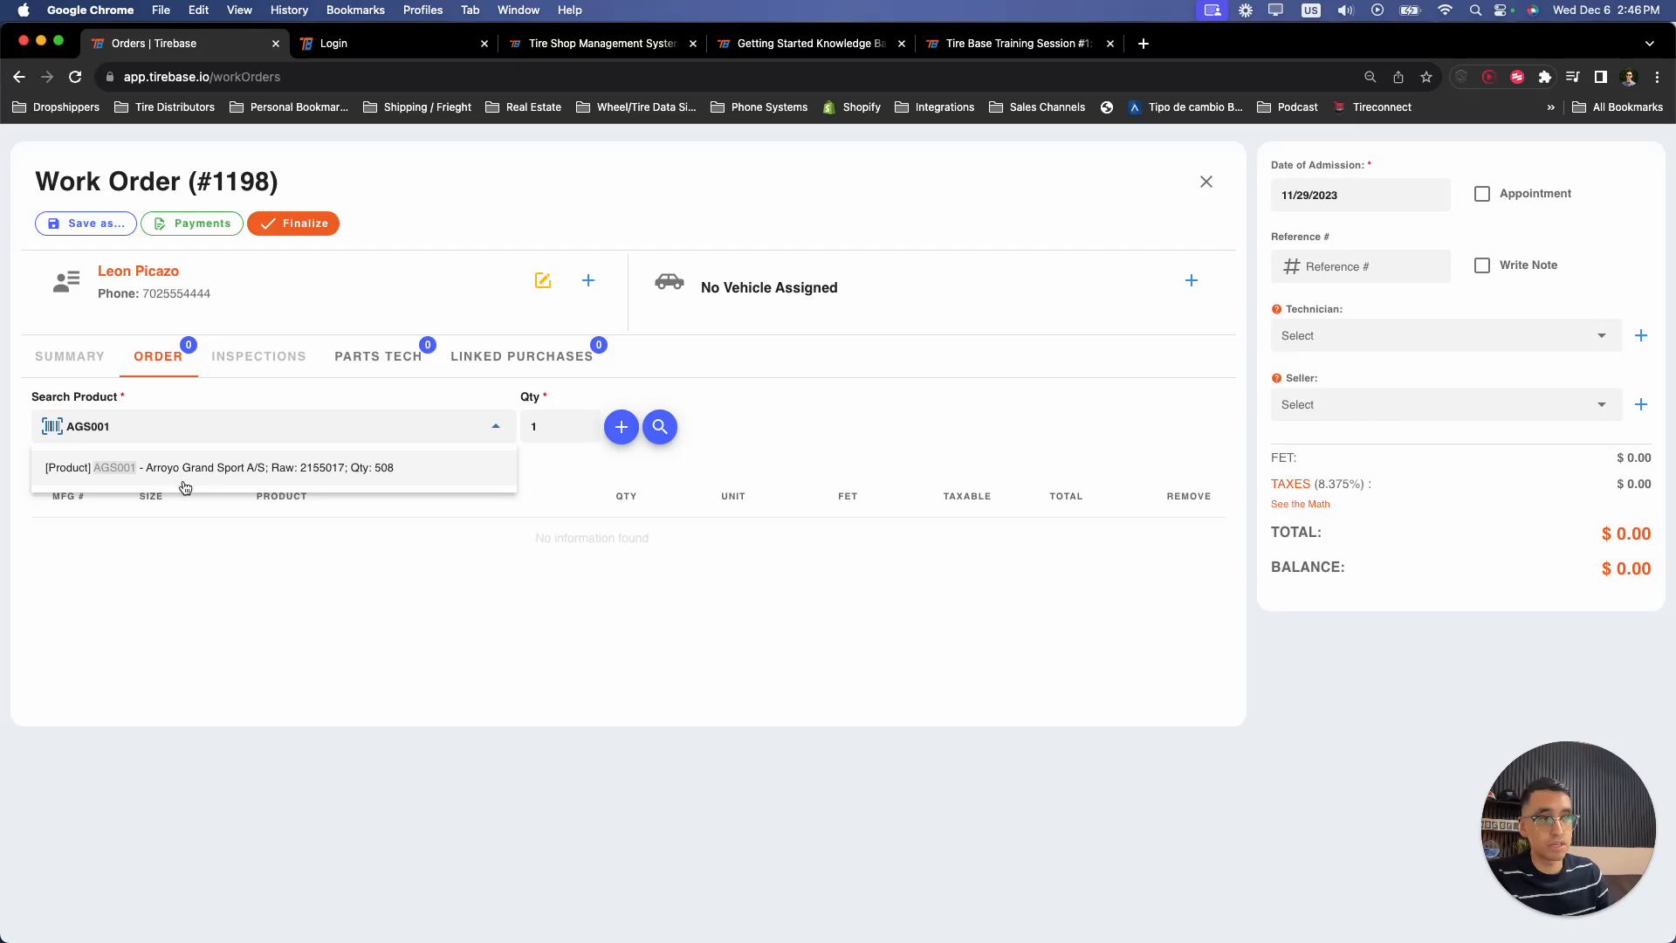
{"action": "left_click", "coordinate": [746, 445]}
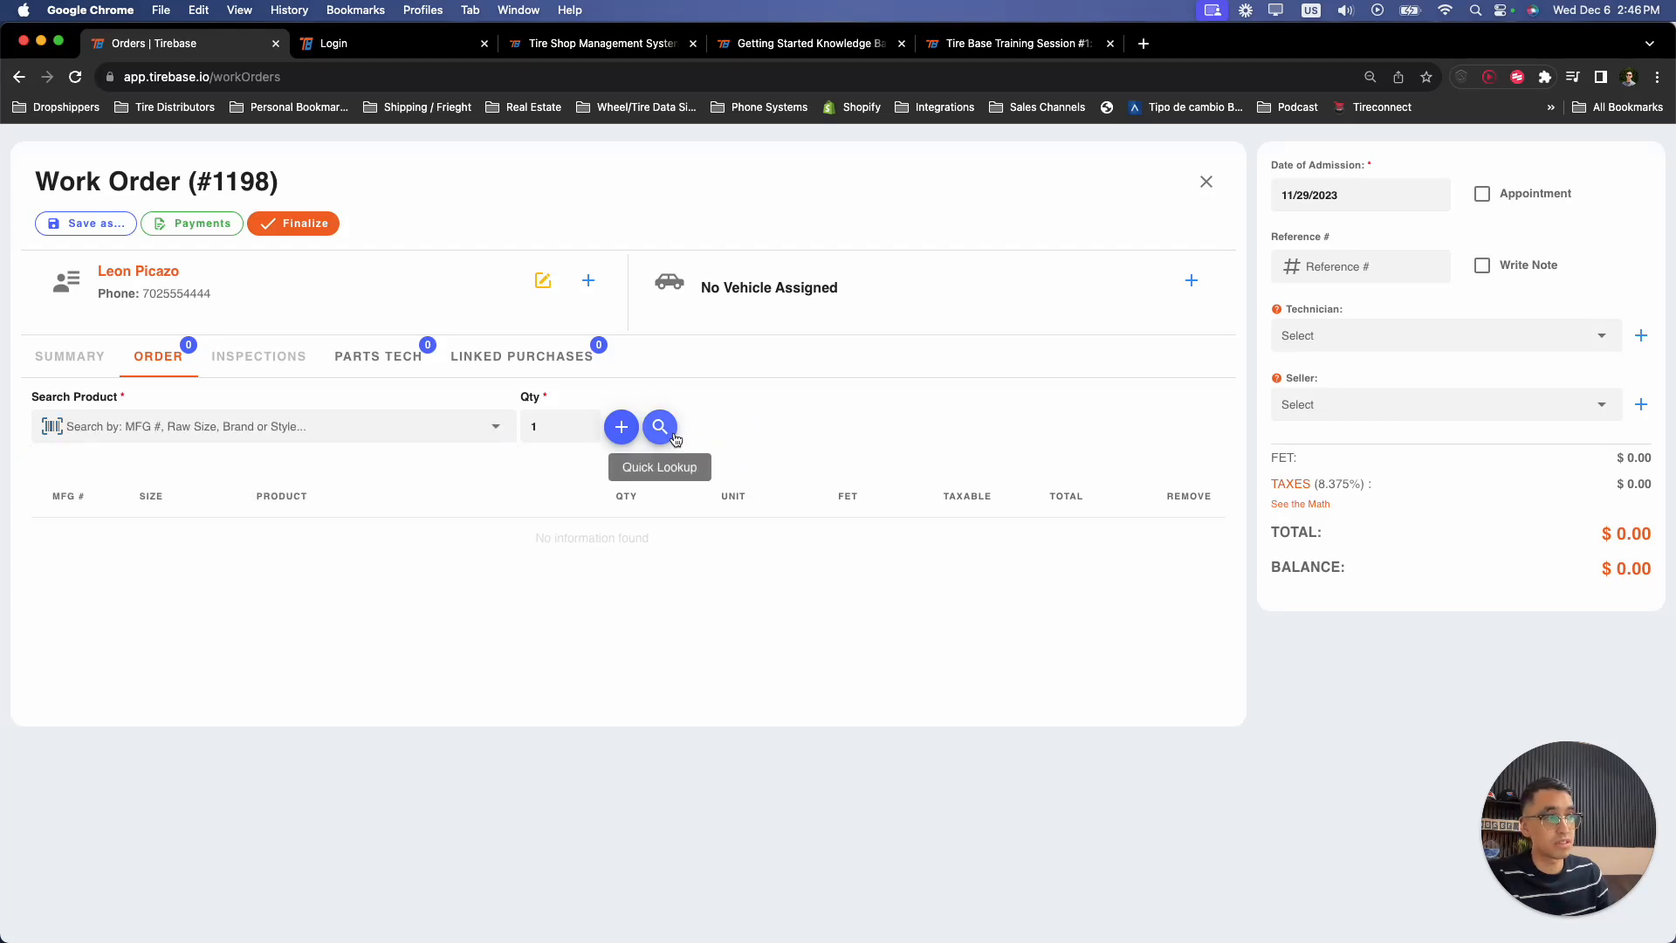
- Search the order's quick product lookup for raw size 2055516 and browse the matching tires
{"action": "left_click", "coordinate": [660, 428]}
{"action": "left_click", "coordinate": [302, 301]}
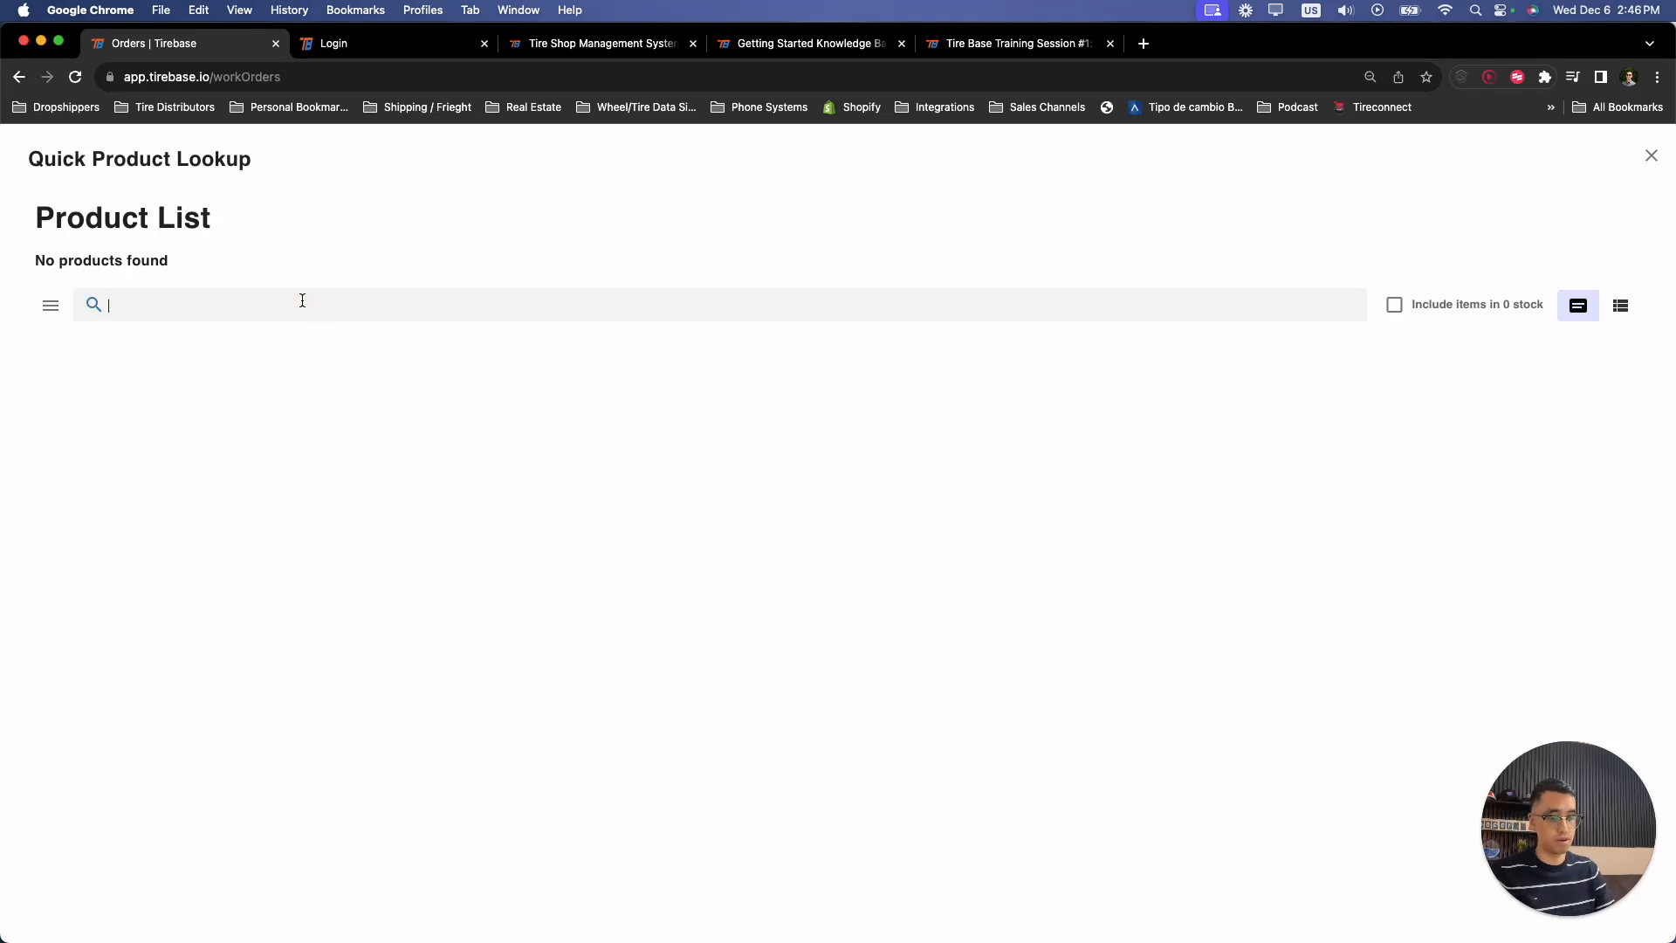
{"action": "type", "text": "2055516"}
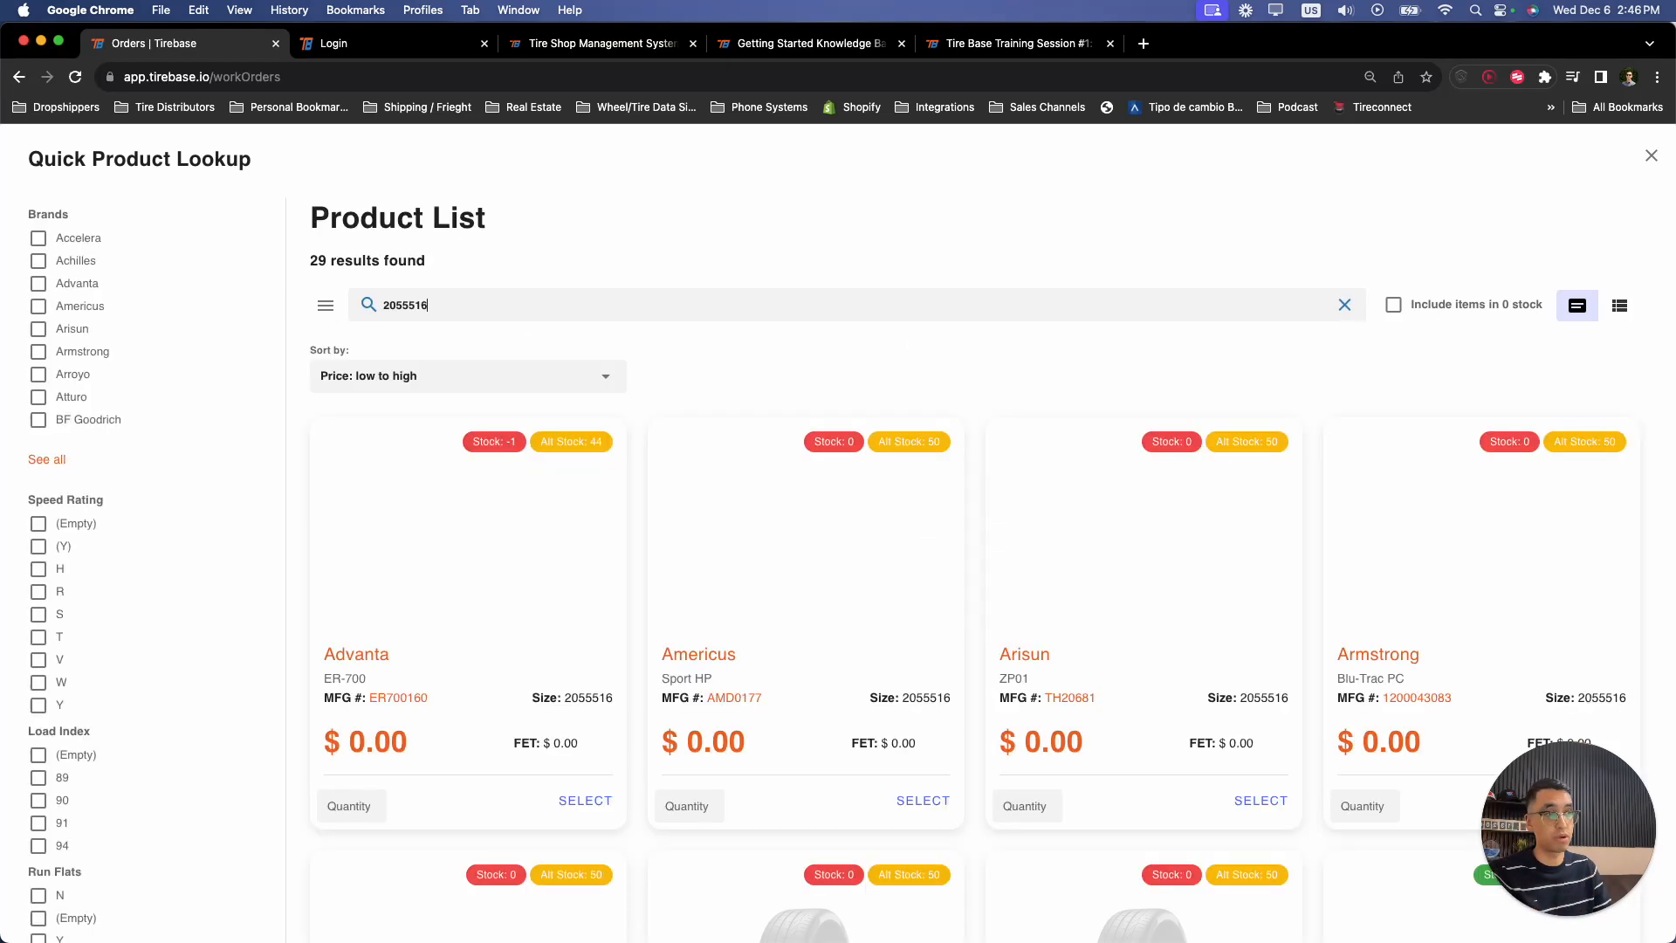
{"action": "scroll", "coordinate": [962, 403], "scroll_direction": "down", "scroll_amount": 5}
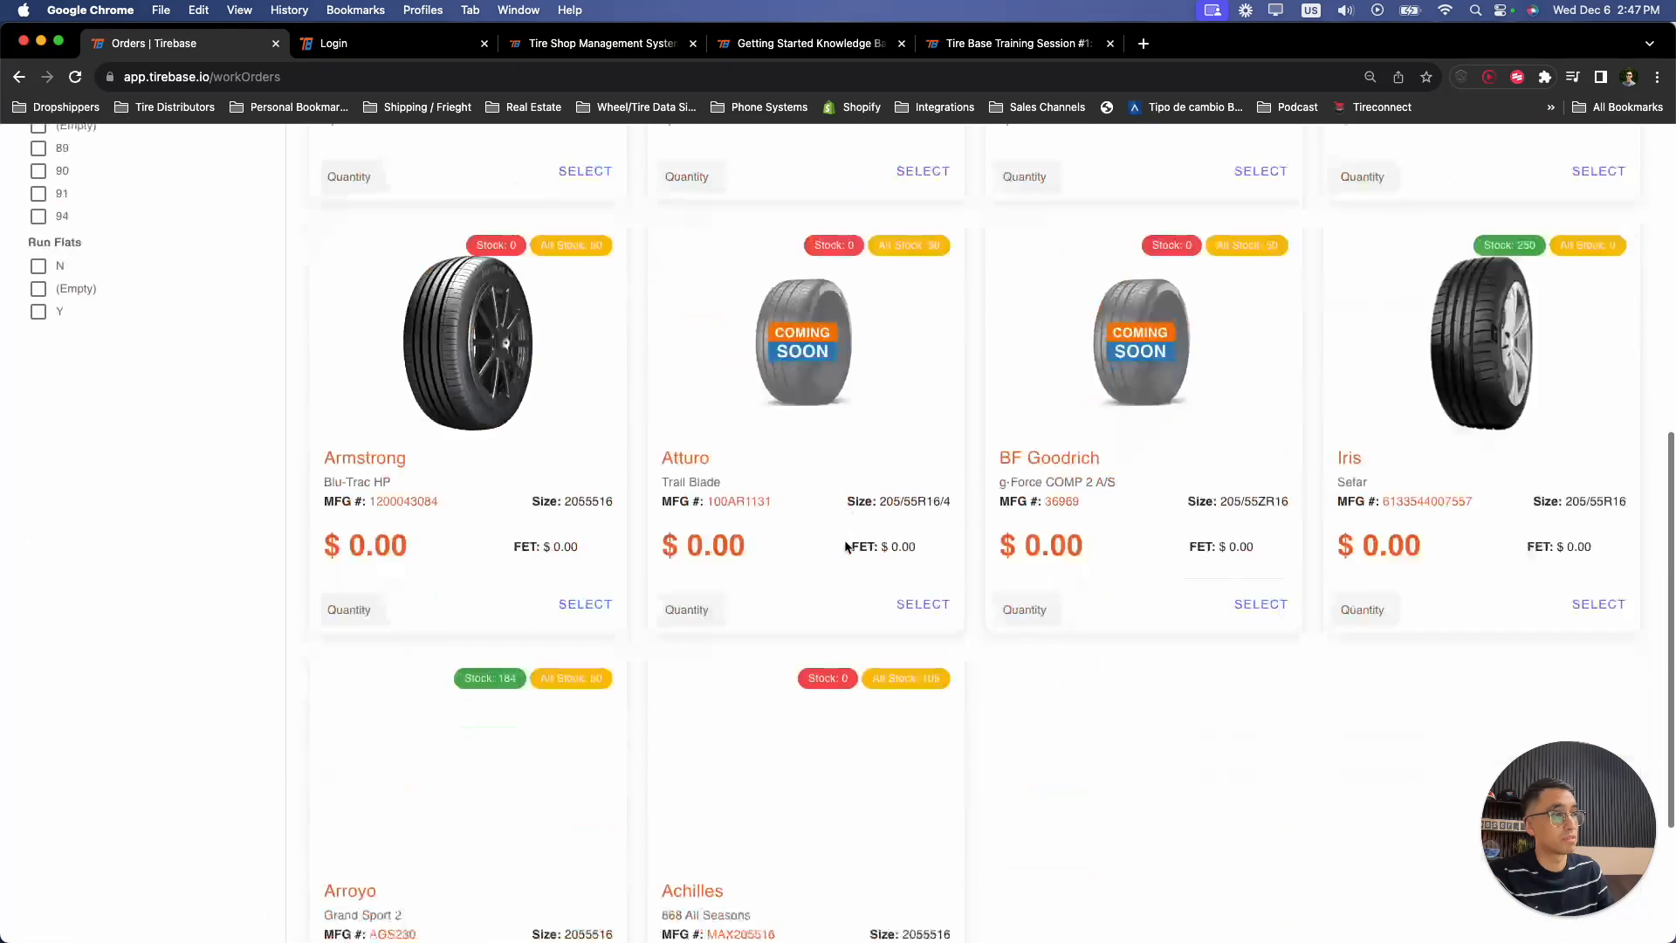
{"action": "scroll", "coordinate": [1071, 506], "scroll_direction": "up", "scroll_amount": 5}
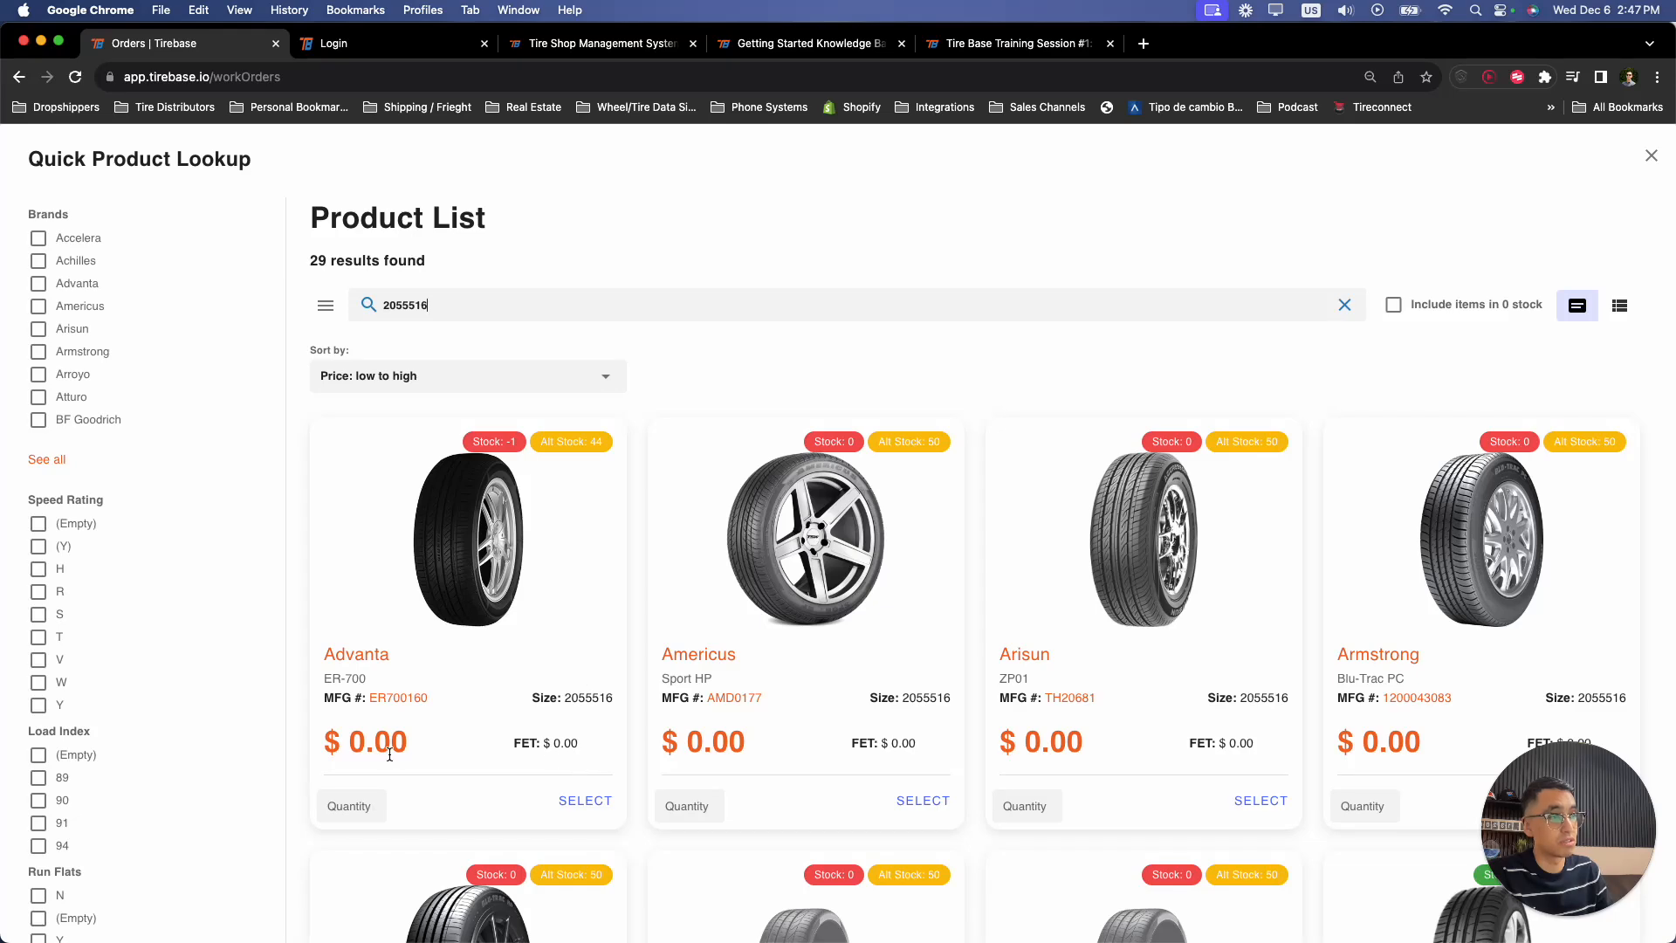
- Review the unit tracking report and full product specs of the Advanta ER-700 tire, closing each one
{"action": "left_click", "coordinate": [389, 702]}
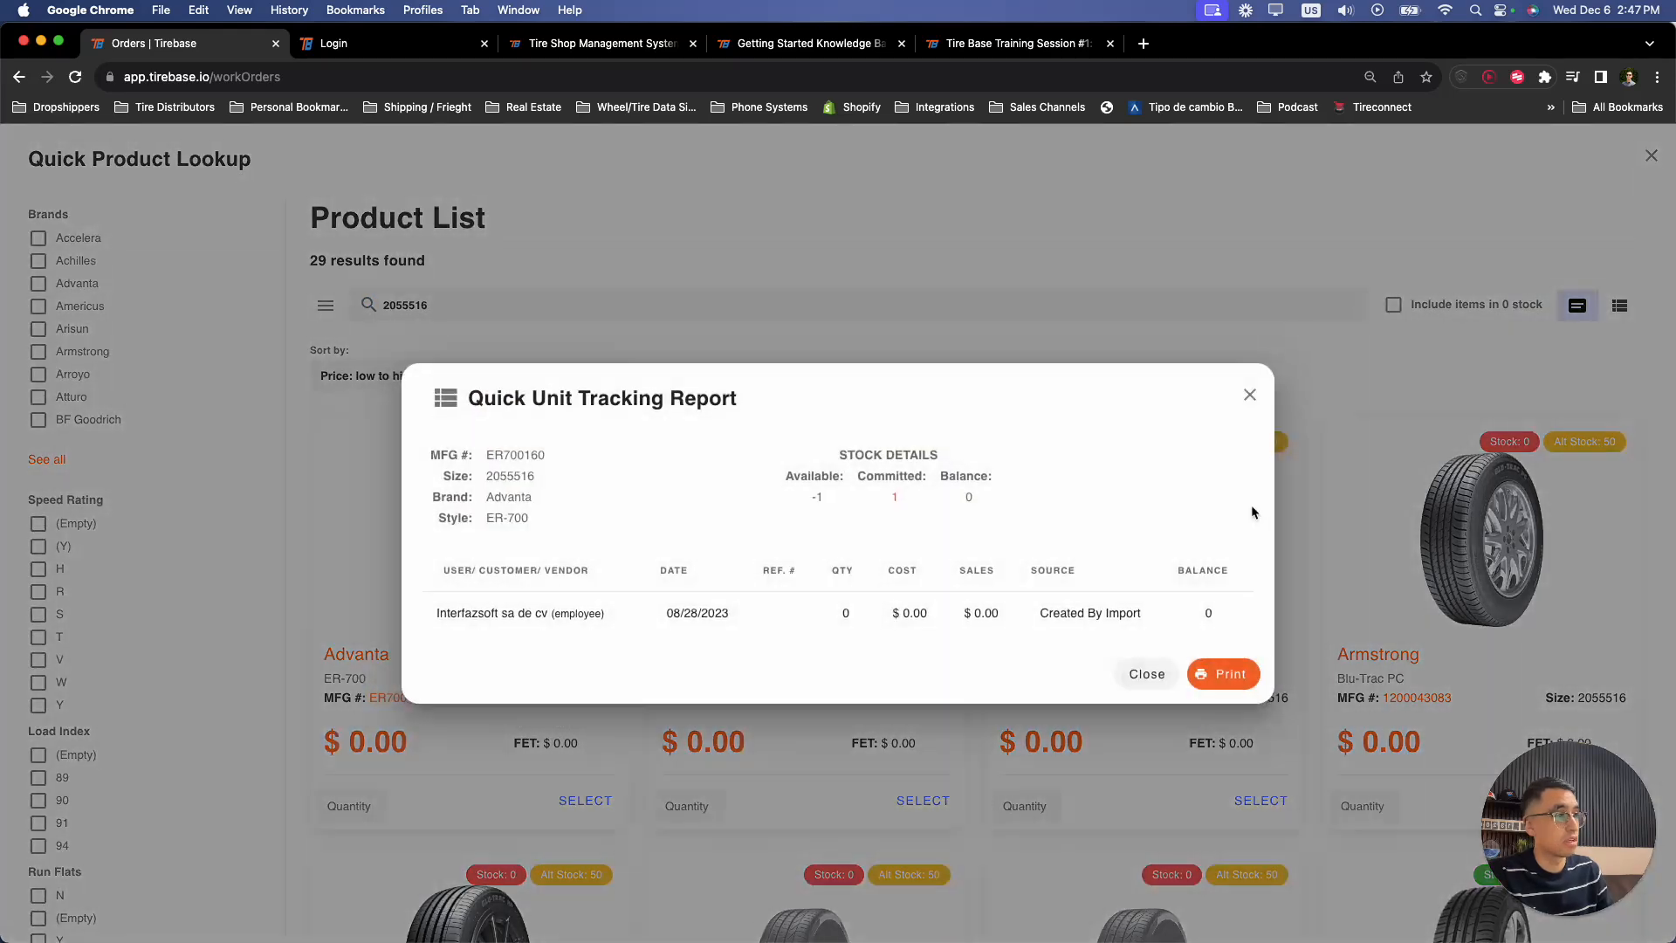
{"action": "left_click", "coordinate": [1252, 393]}
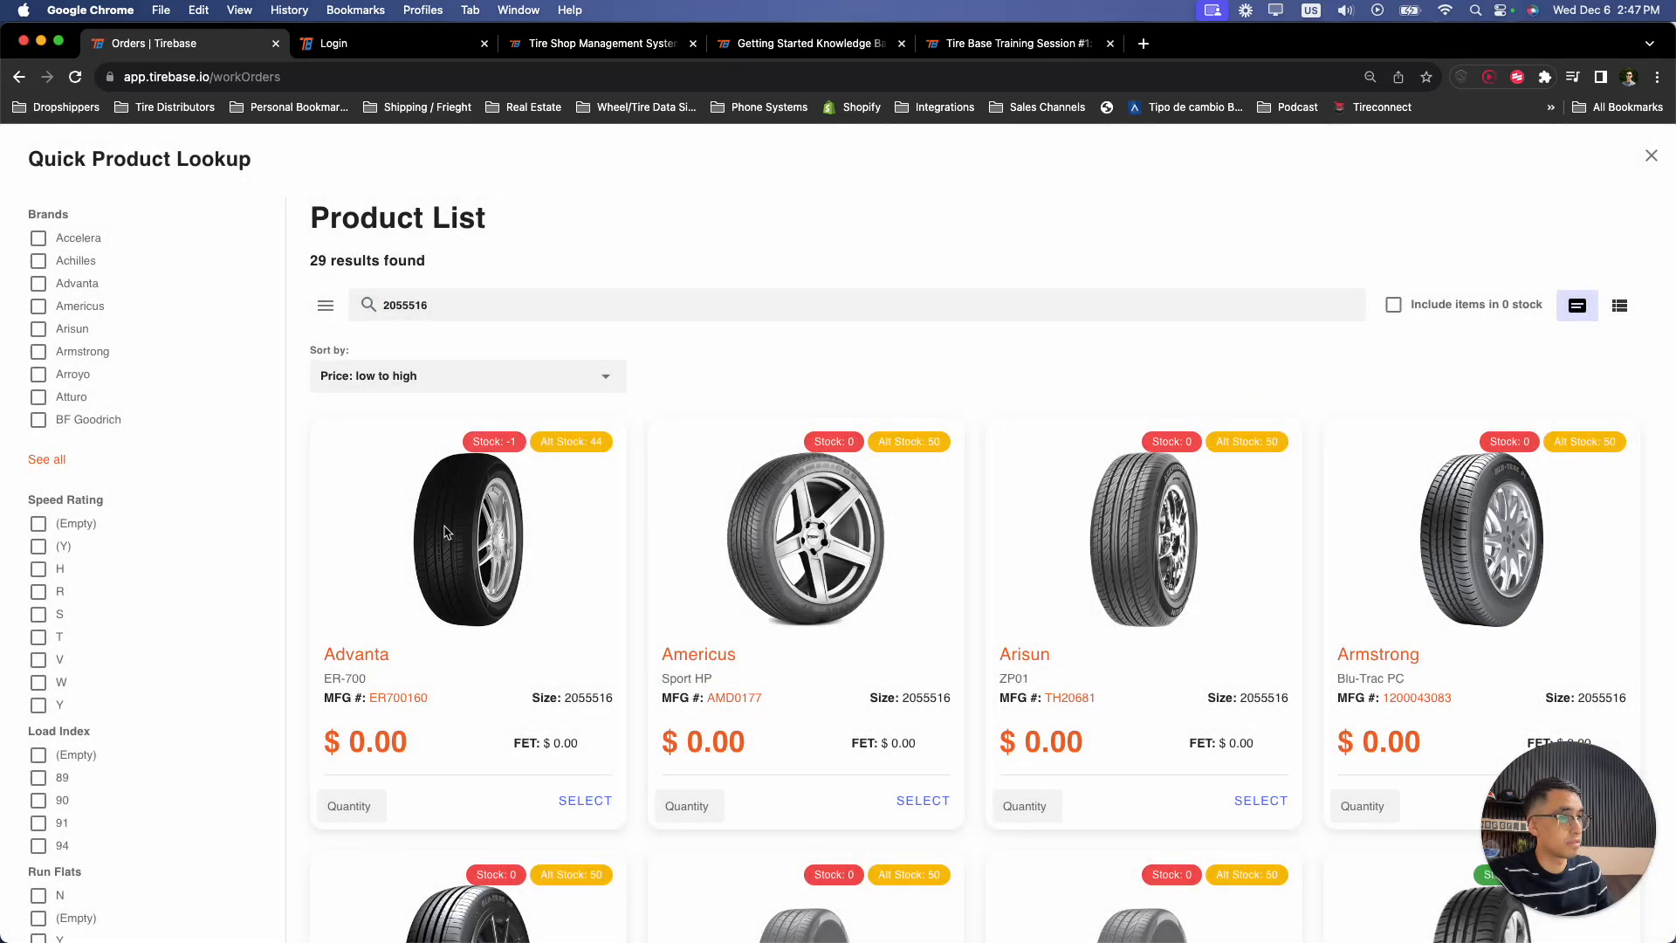
{"action": "left_click", "coordinate": [371, 655]}
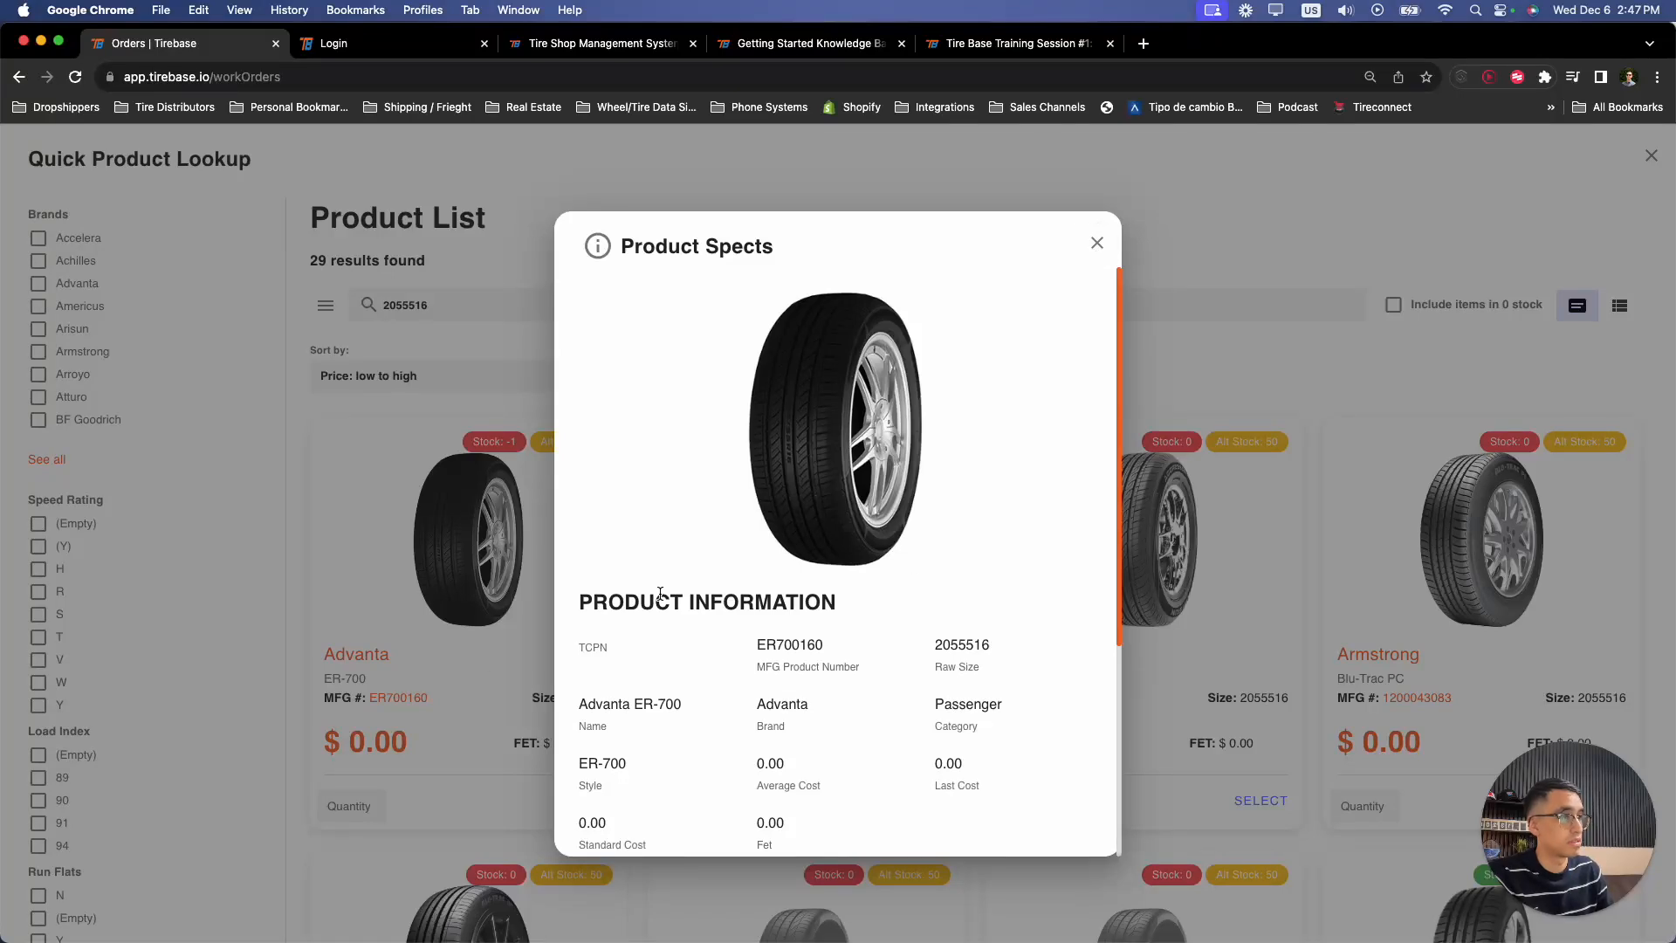
{"action": "left_click", "coordinate": [1083, 241]}
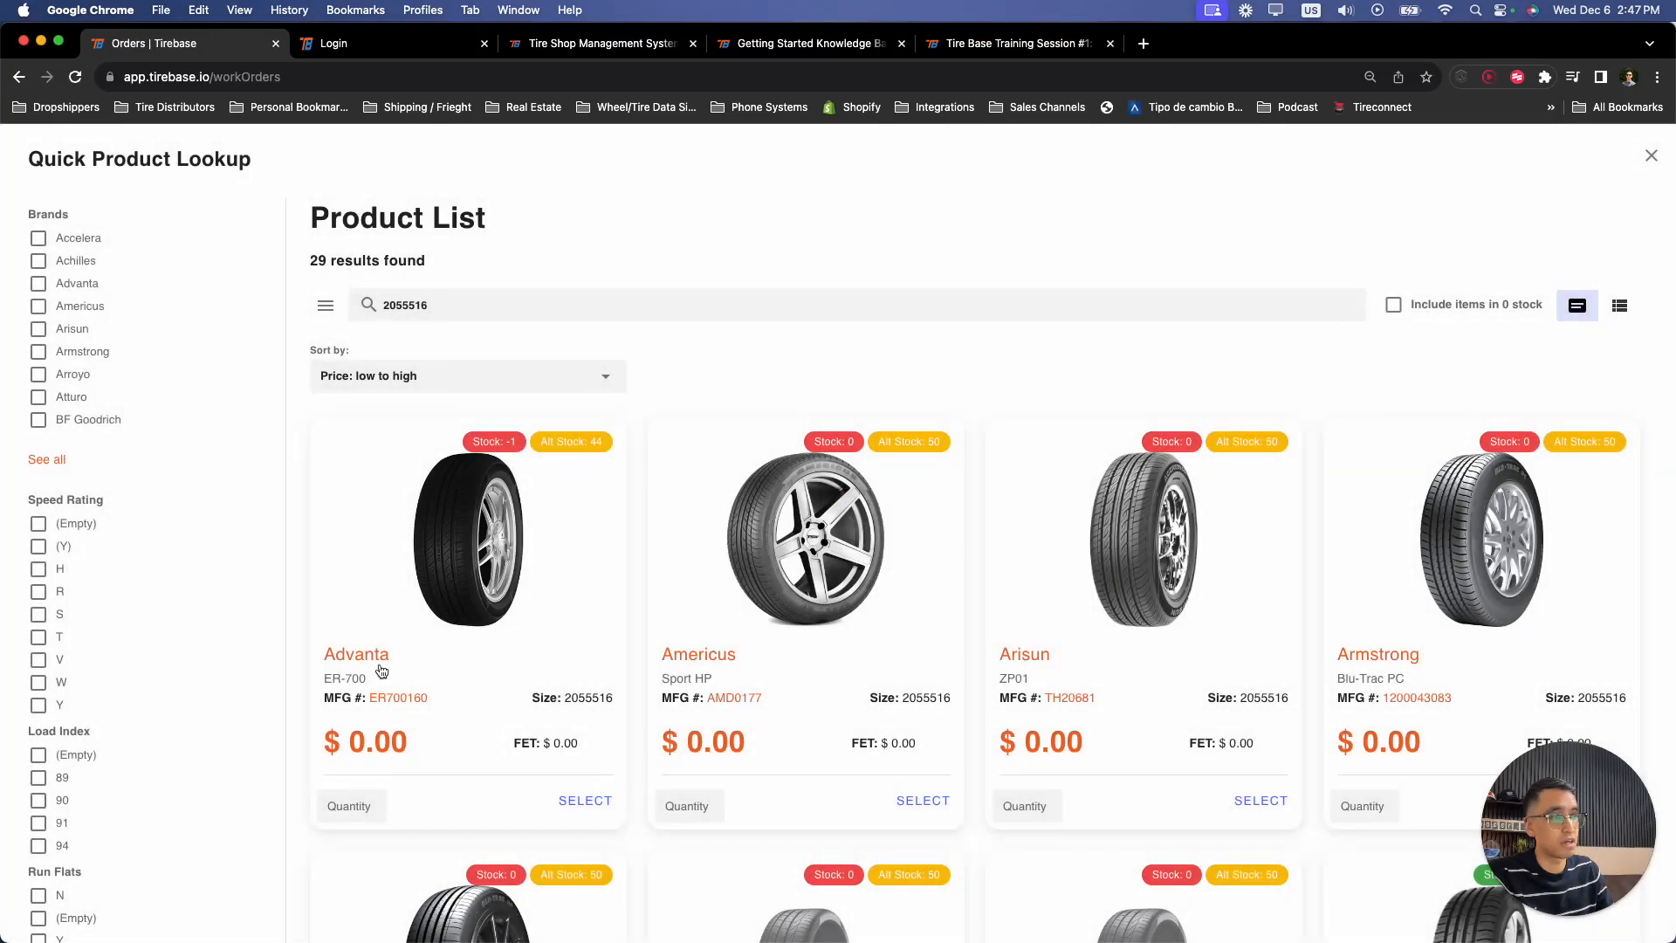
{"action": "left_click", "coordinate": [364, 656]}
{"action": "scroll", "coordinate": [817, 672], "scroll_direction": "down", "scroll_amount": 4}
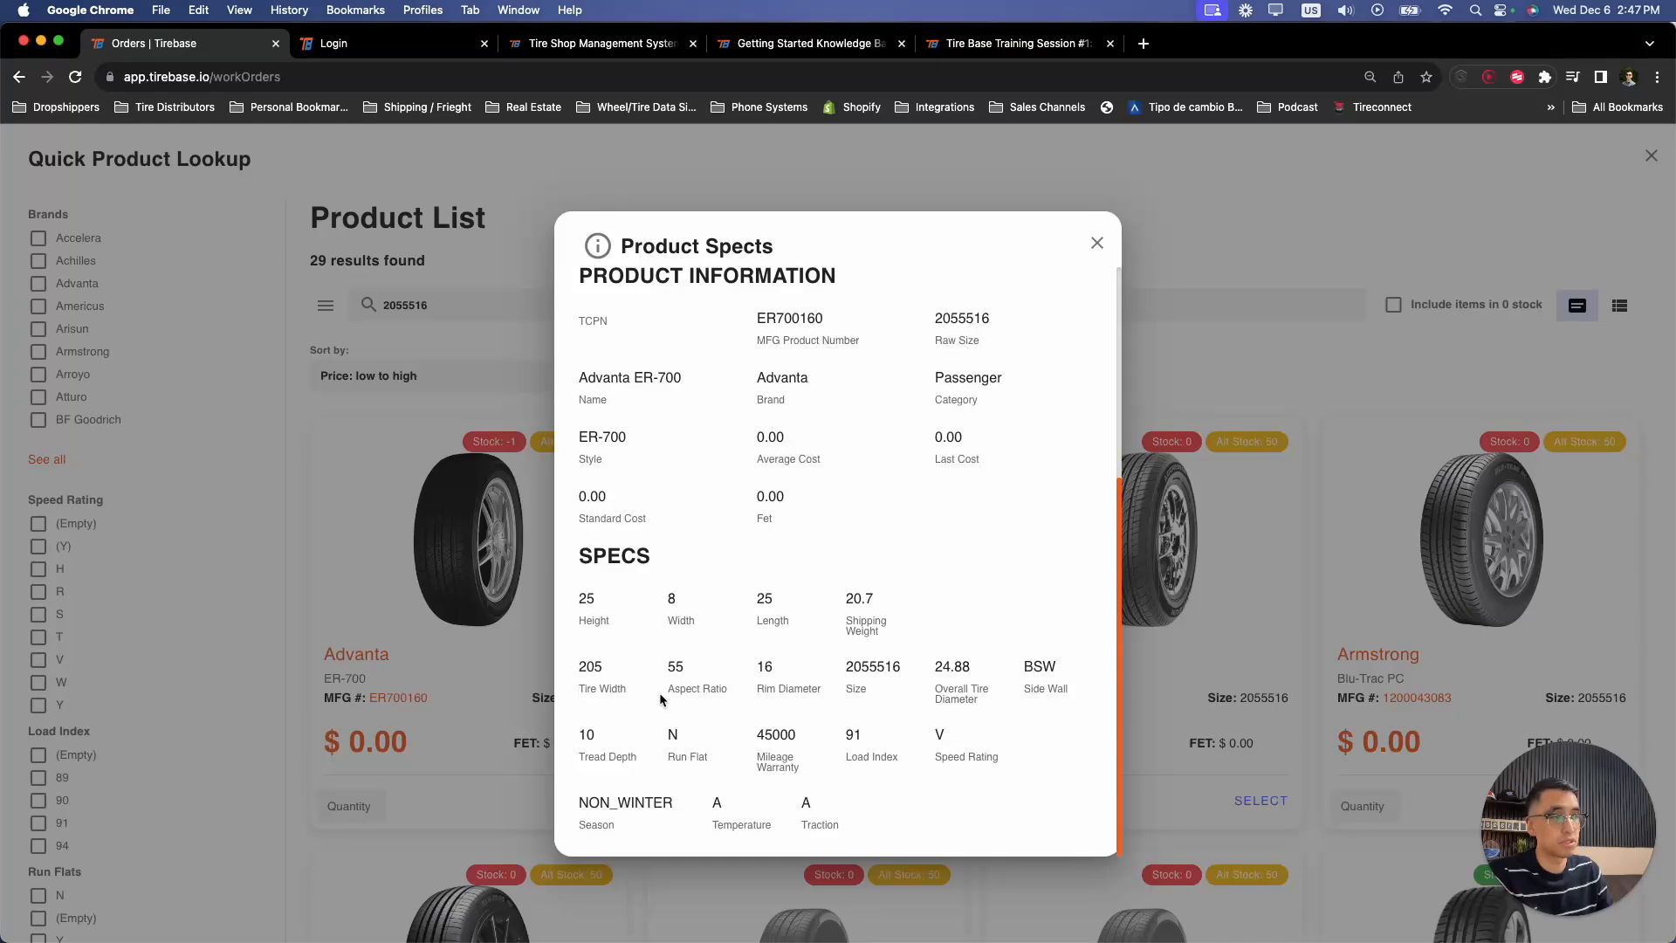
{"action": "scroll", "coordinate": [871, 641], "scroll_direction": "up", "scroll_amount": 4}
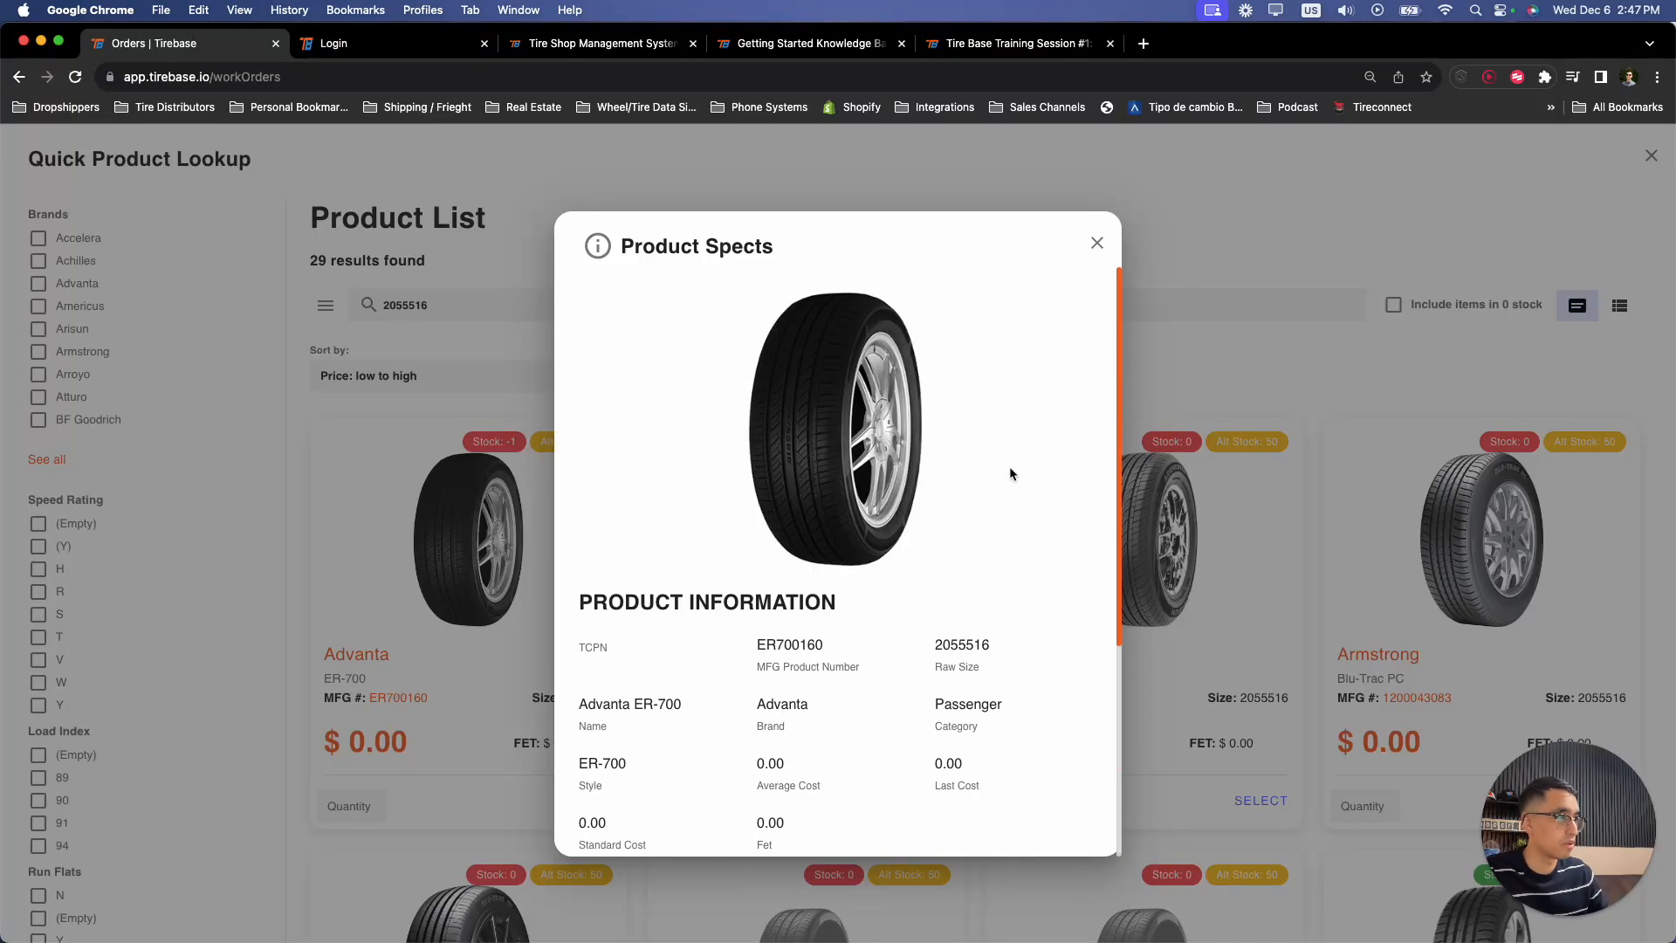
{"action": "left_click", "coordinate": [1097, 244]}
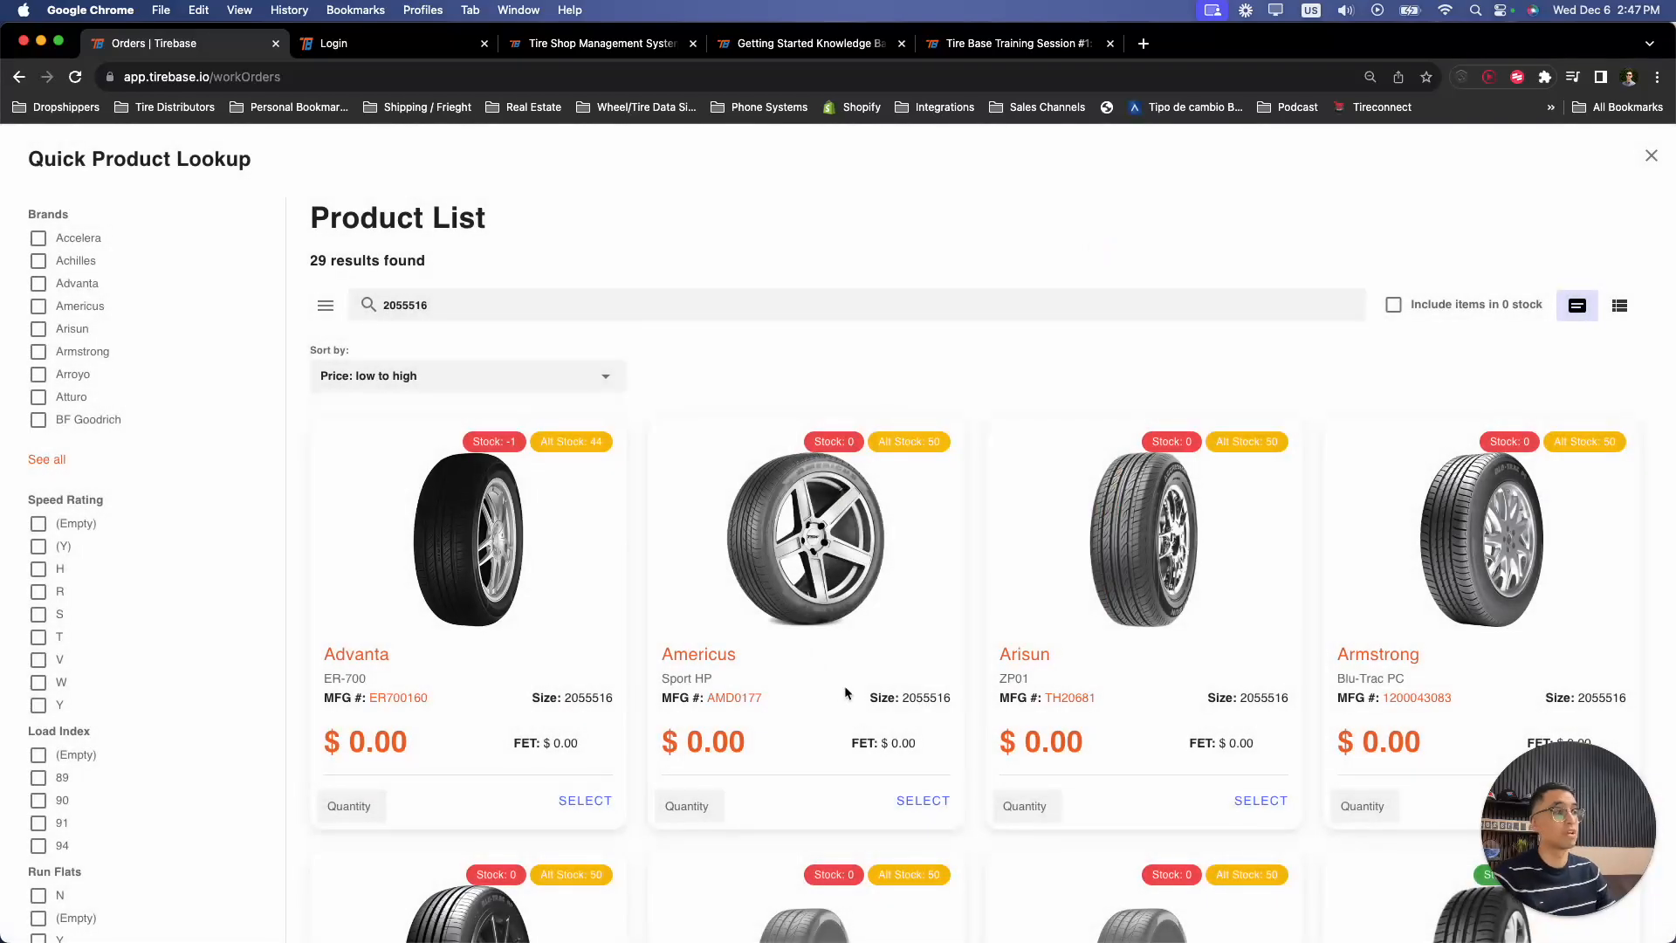
- Try including items in 0 stock, exclude them again, and view the sort options without changing the price sorting
{"action": "left_click", "coordinate": [1418, 307]}
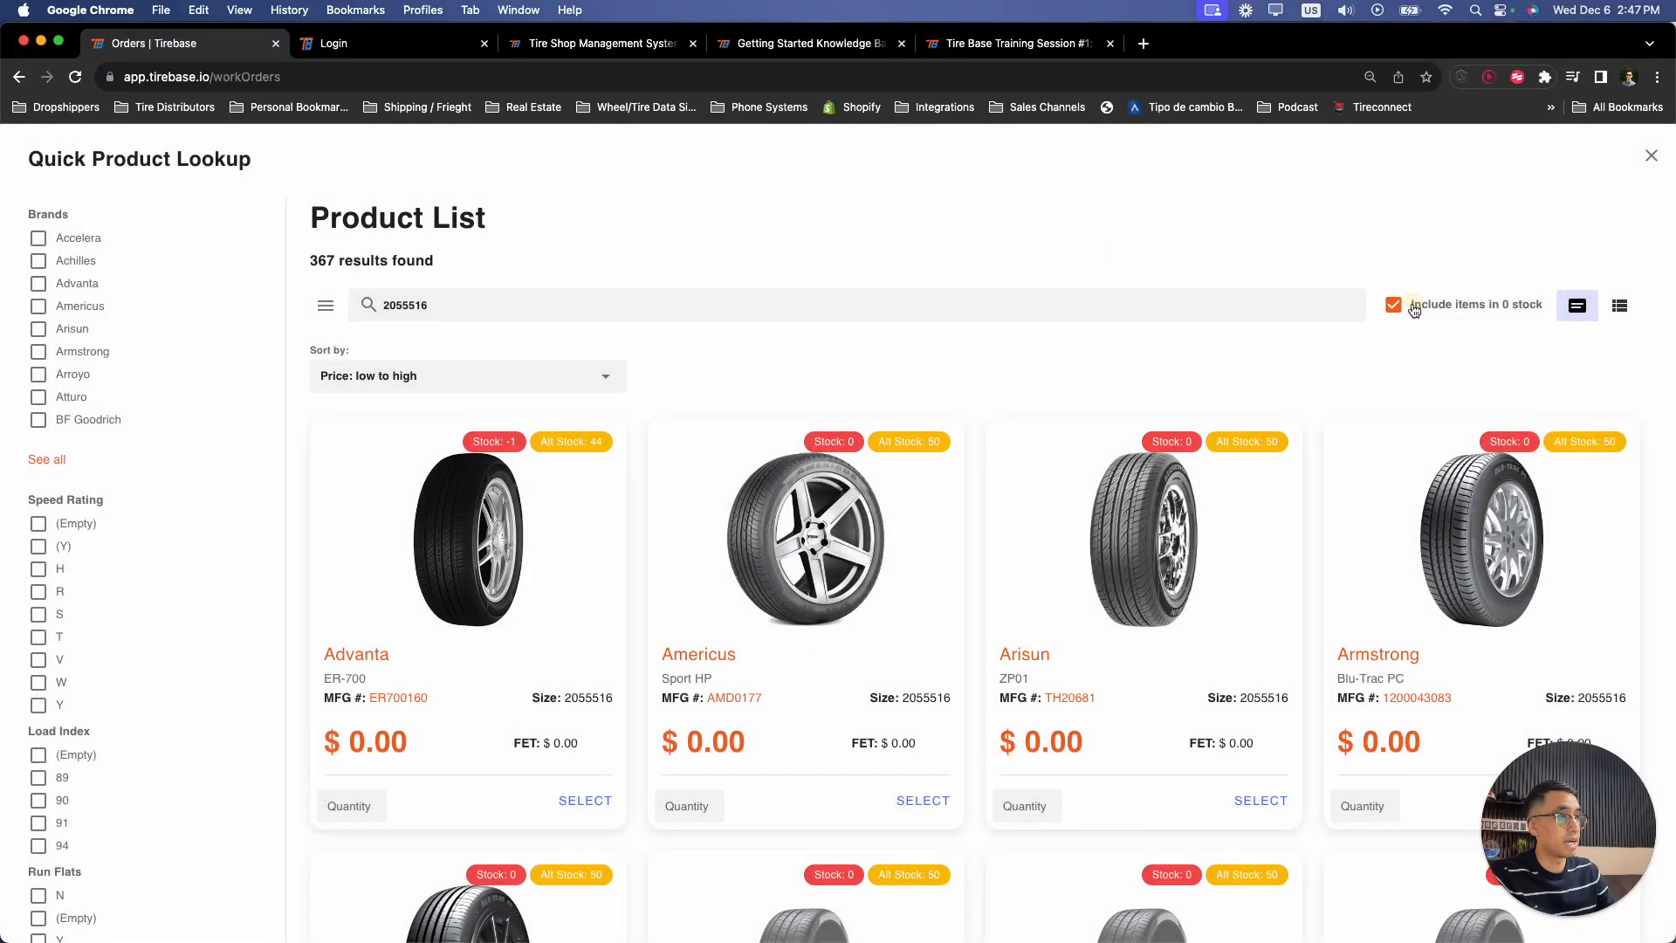
{"action": "left_click", "coordinate": [1416, 307]}
{"action": "left_click", "coordinate": [436, 384]}
{"action": "left_click", "coordinate": [748, 374]}
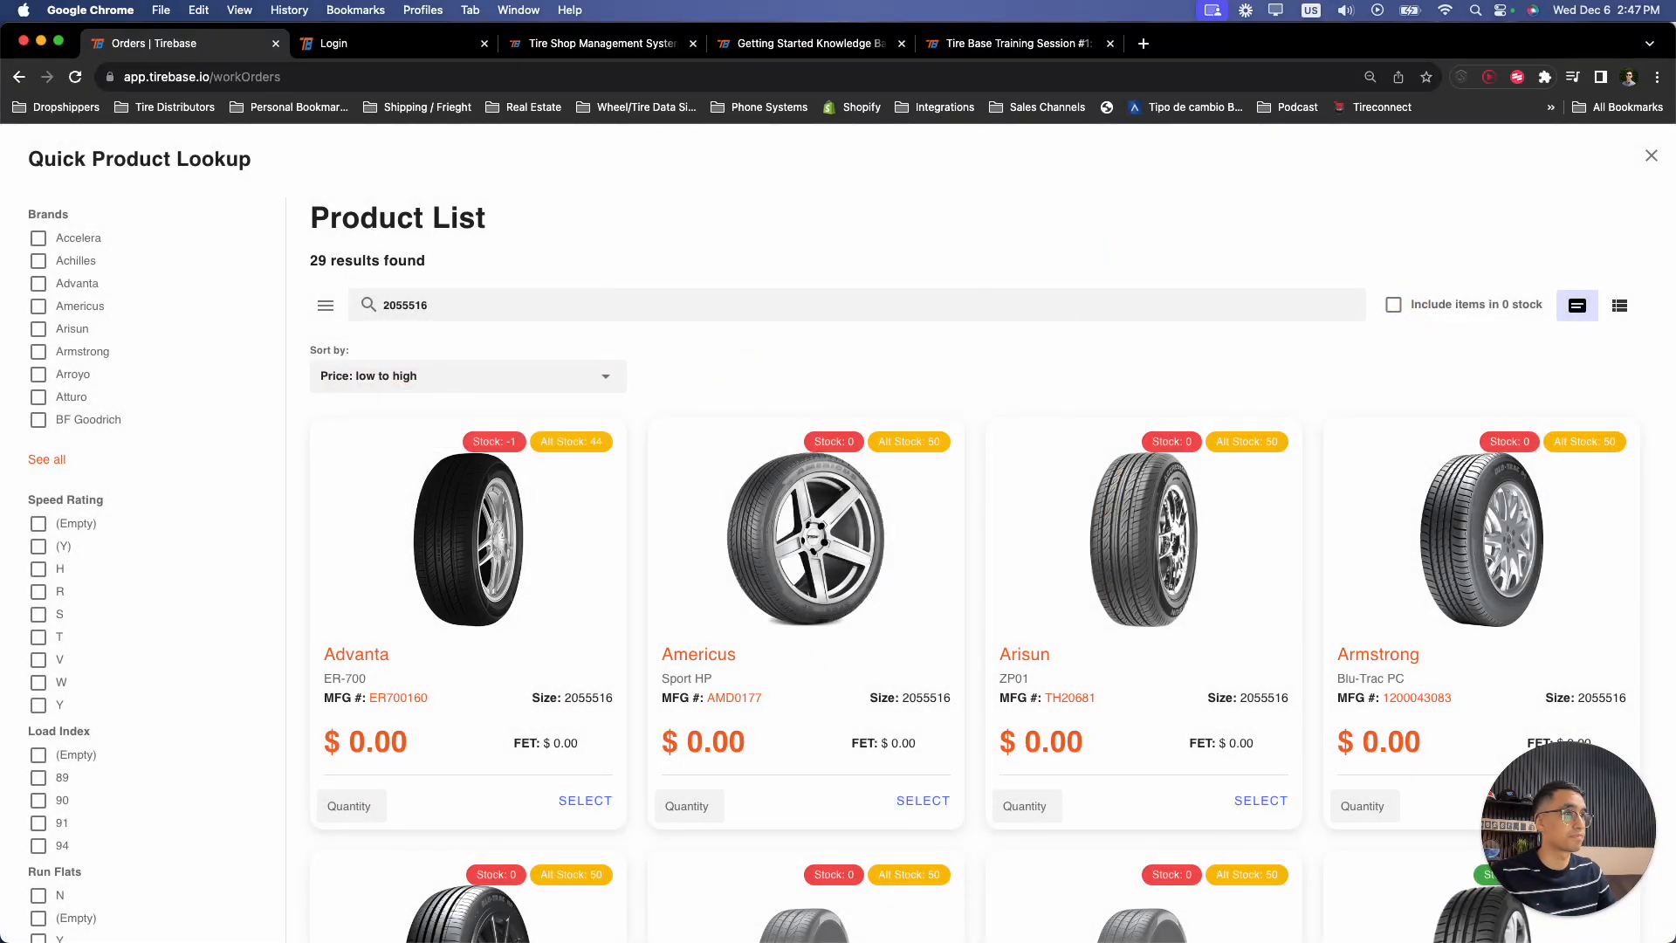
- Filter the lookup results by the Arroyo brand, view the Grand Sport 2 price breakdown, and close the lookup
{"action": "left_click", "coordinate": [39, 374]}
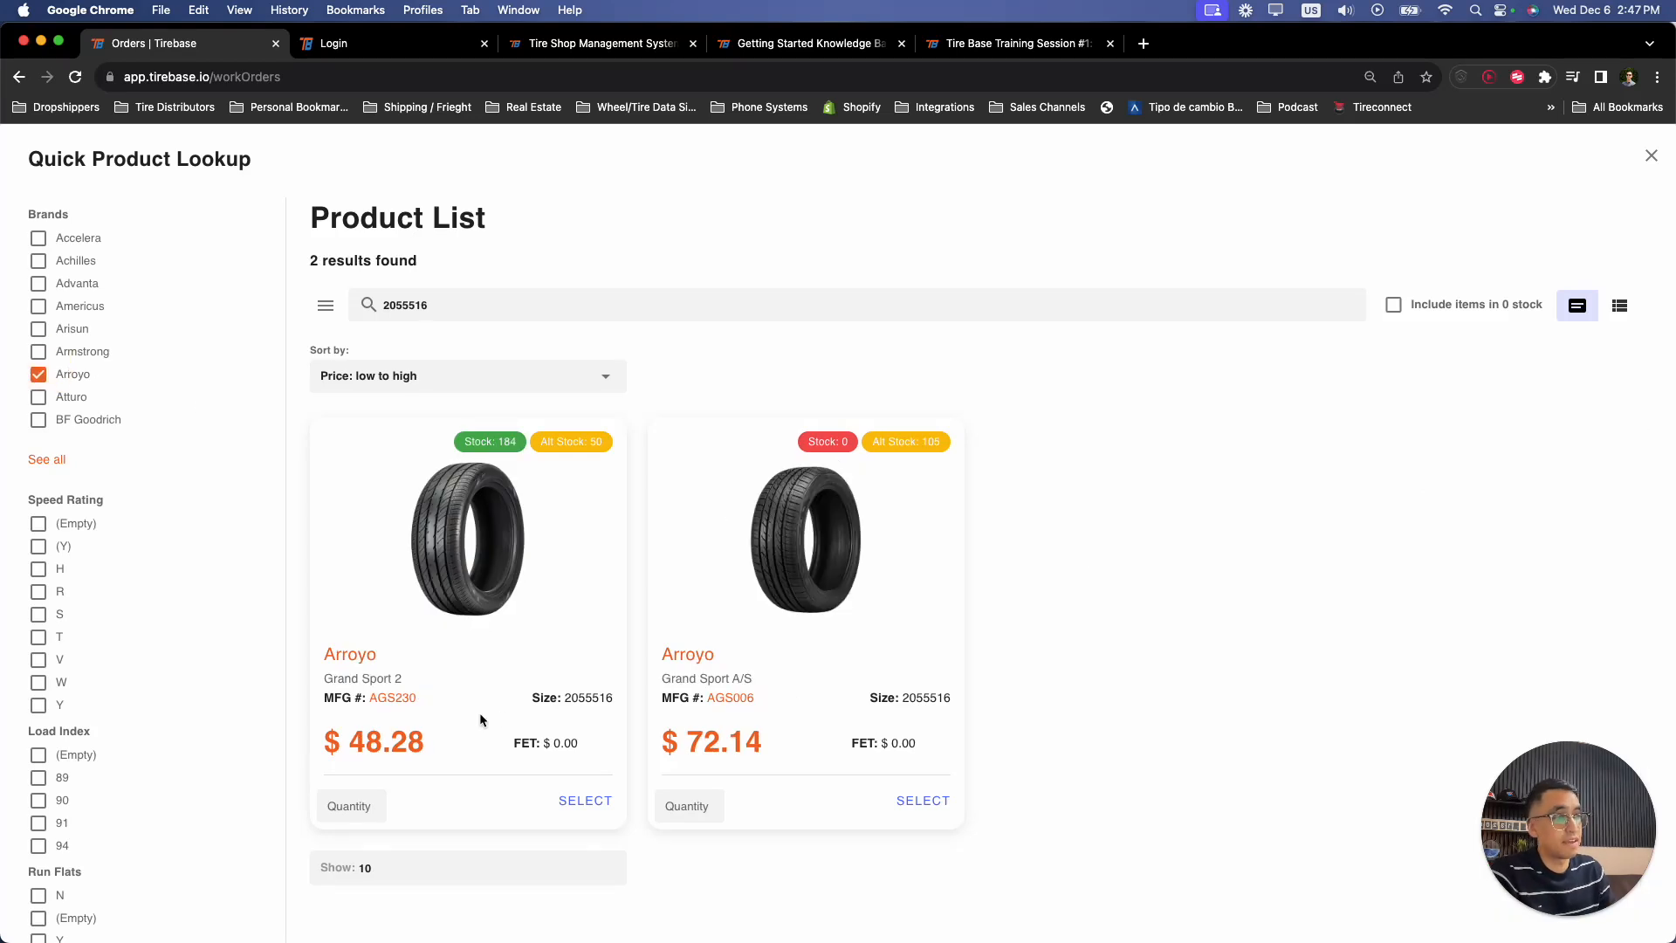
{"action": "mouse_move", "coordinate": [377, 749]}
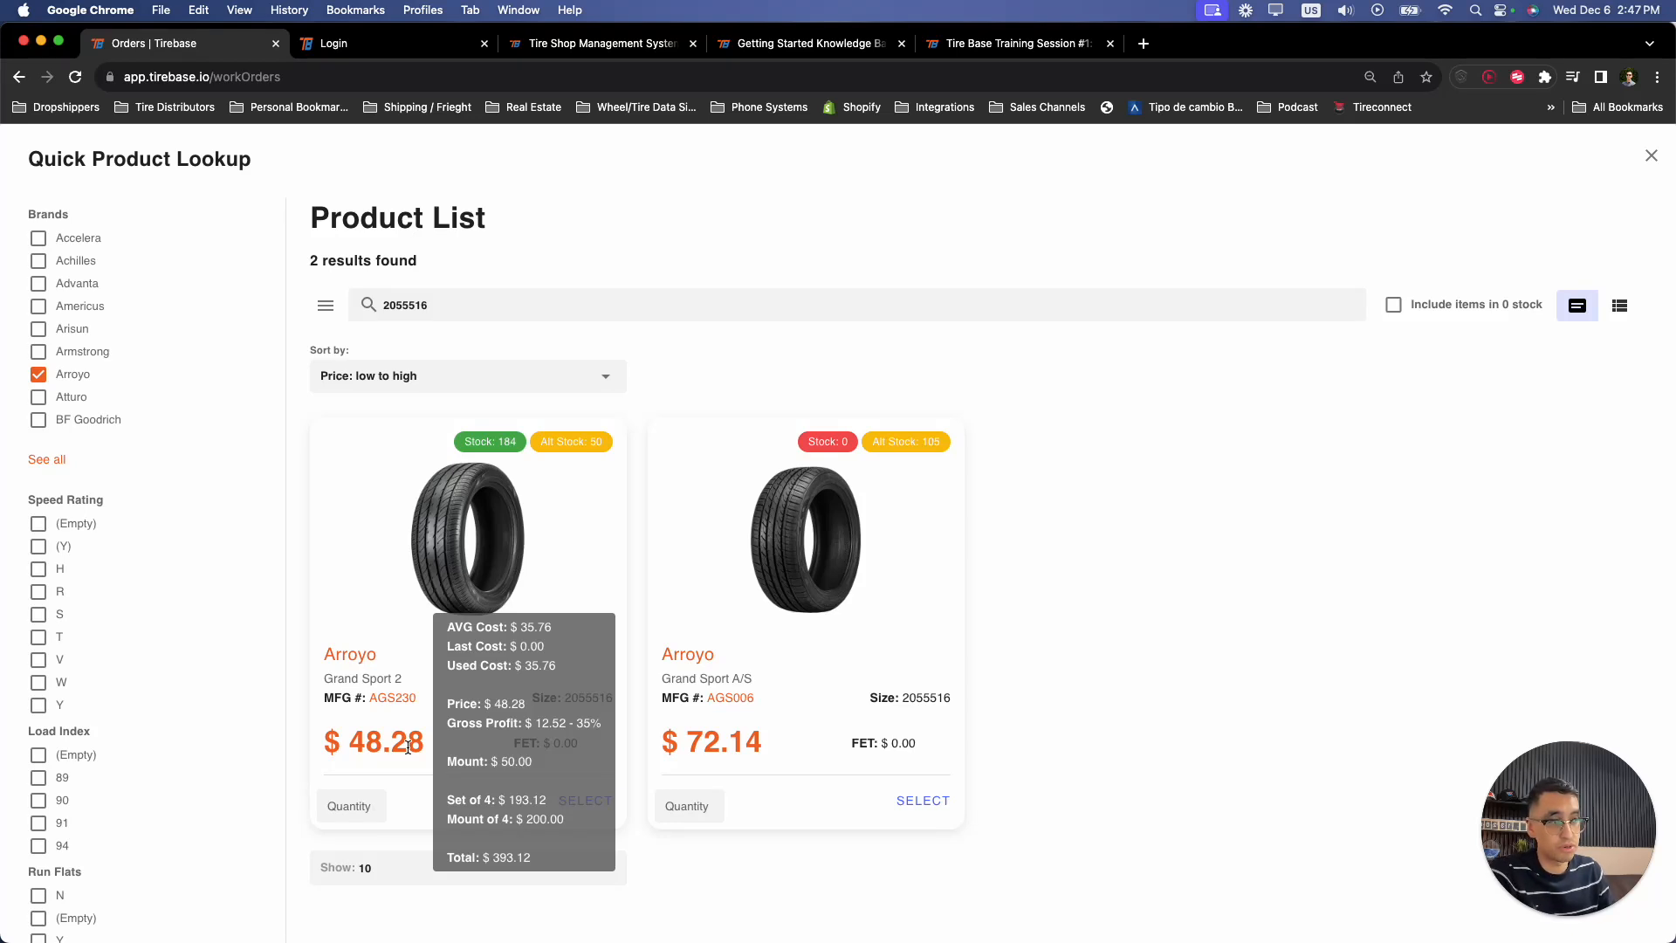
{"action": "left_click", "coordinate": [1648, 157]}
- Add one AGS001 Arroyo Grand Sport A/S tire to the work order
{"action": "left_click", "coordinate": [388, 423]}
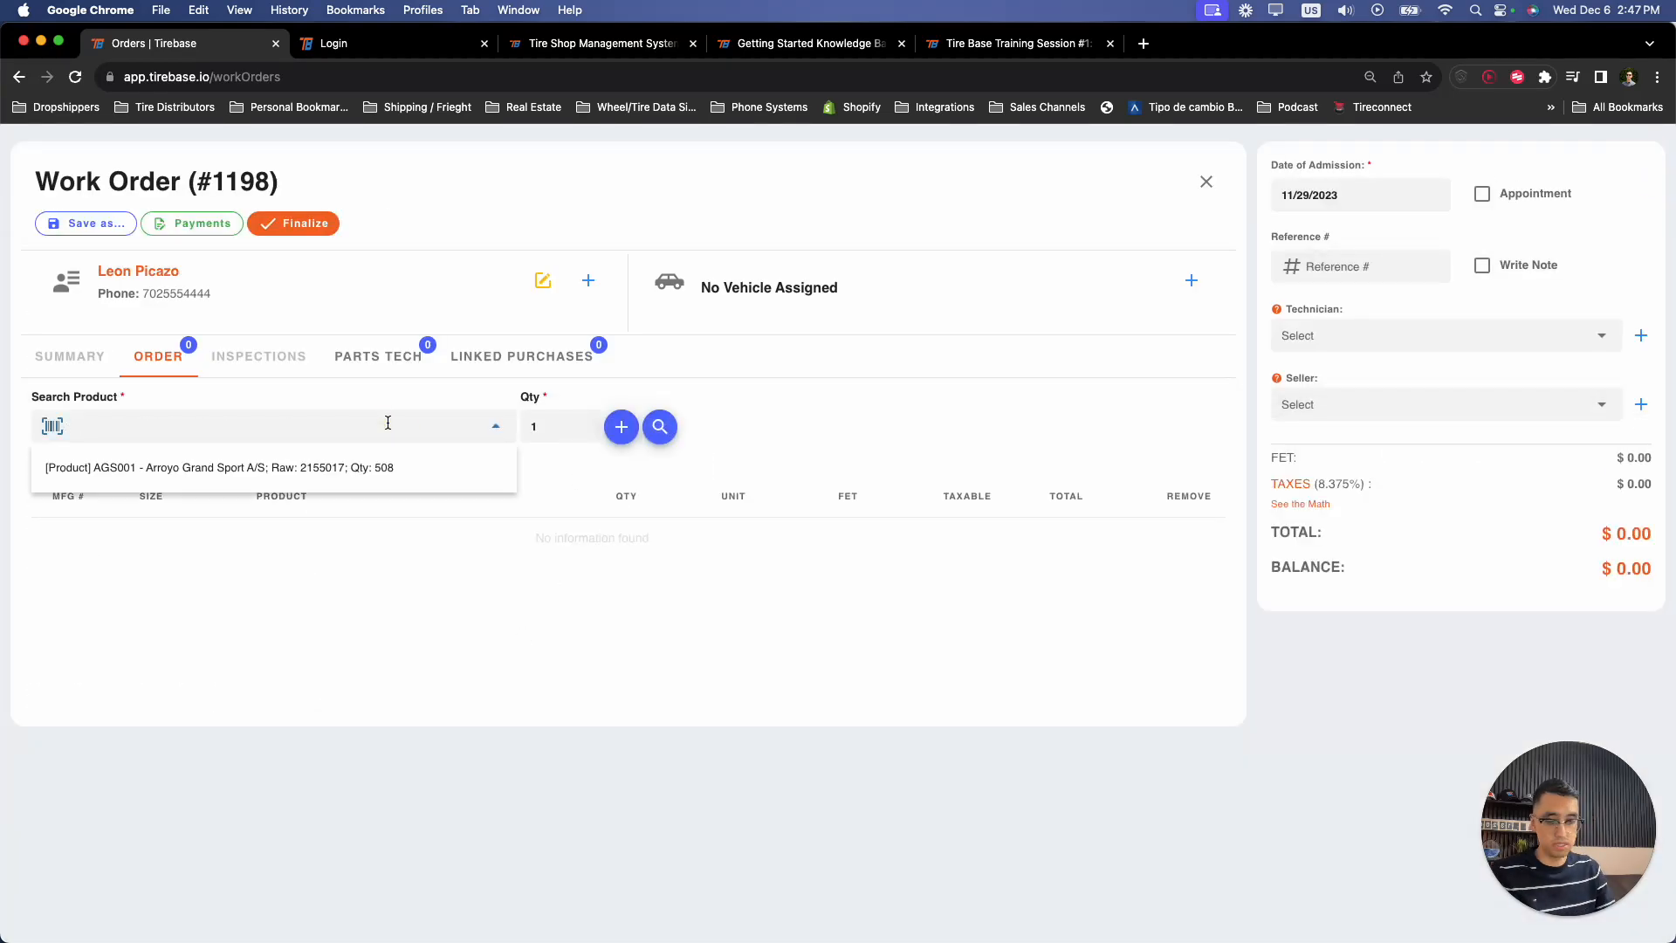
{"action": "left_click", "coordinate": [371, 463]}
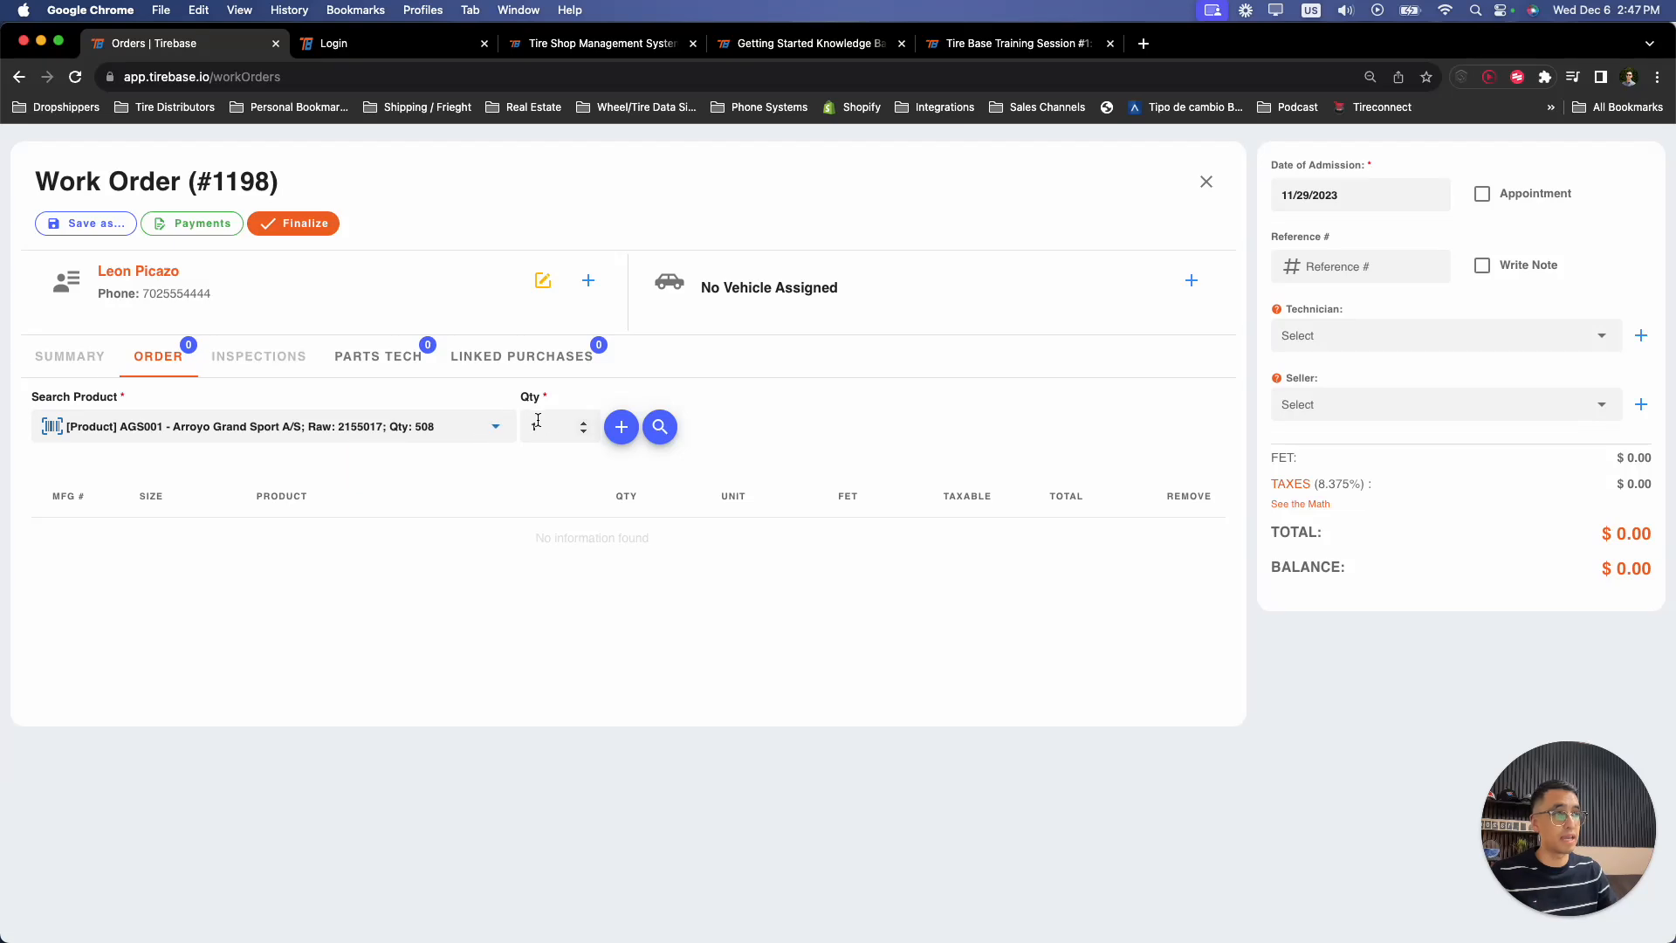
{"action": "left_click", "coordinate": [620, 426]}
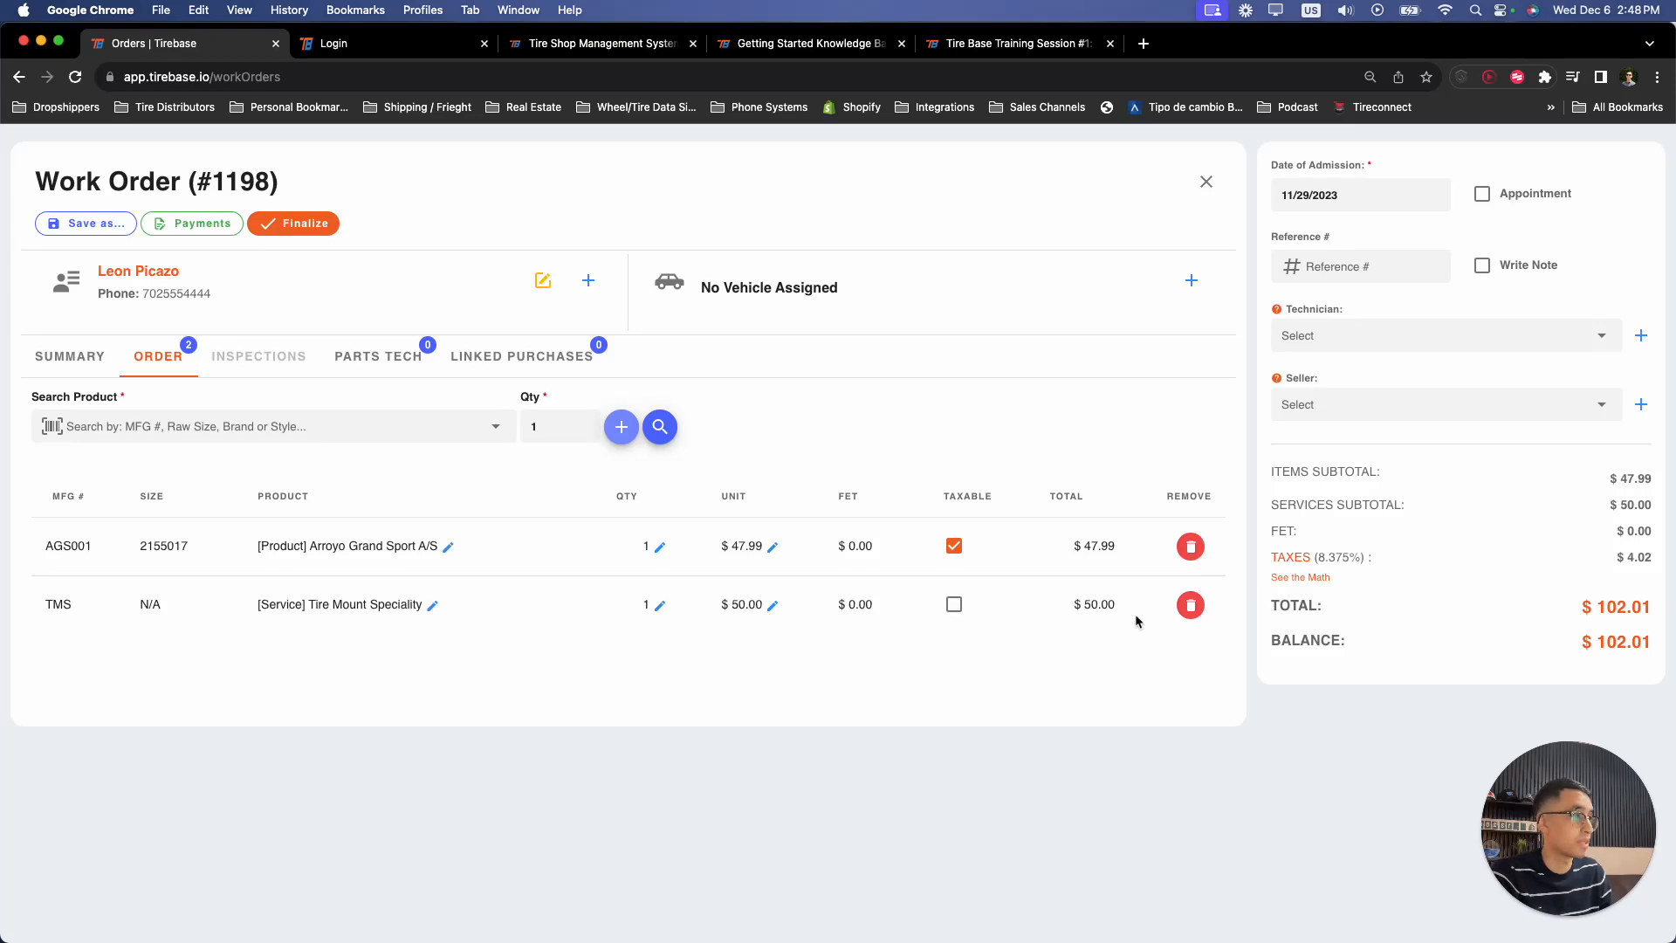
- Try switching the taxable setting of the Arroyo tire and the Tire Mount Speciality service, restoring each to its original state
{"action": "left_click", "coordinate": [954, 549]}
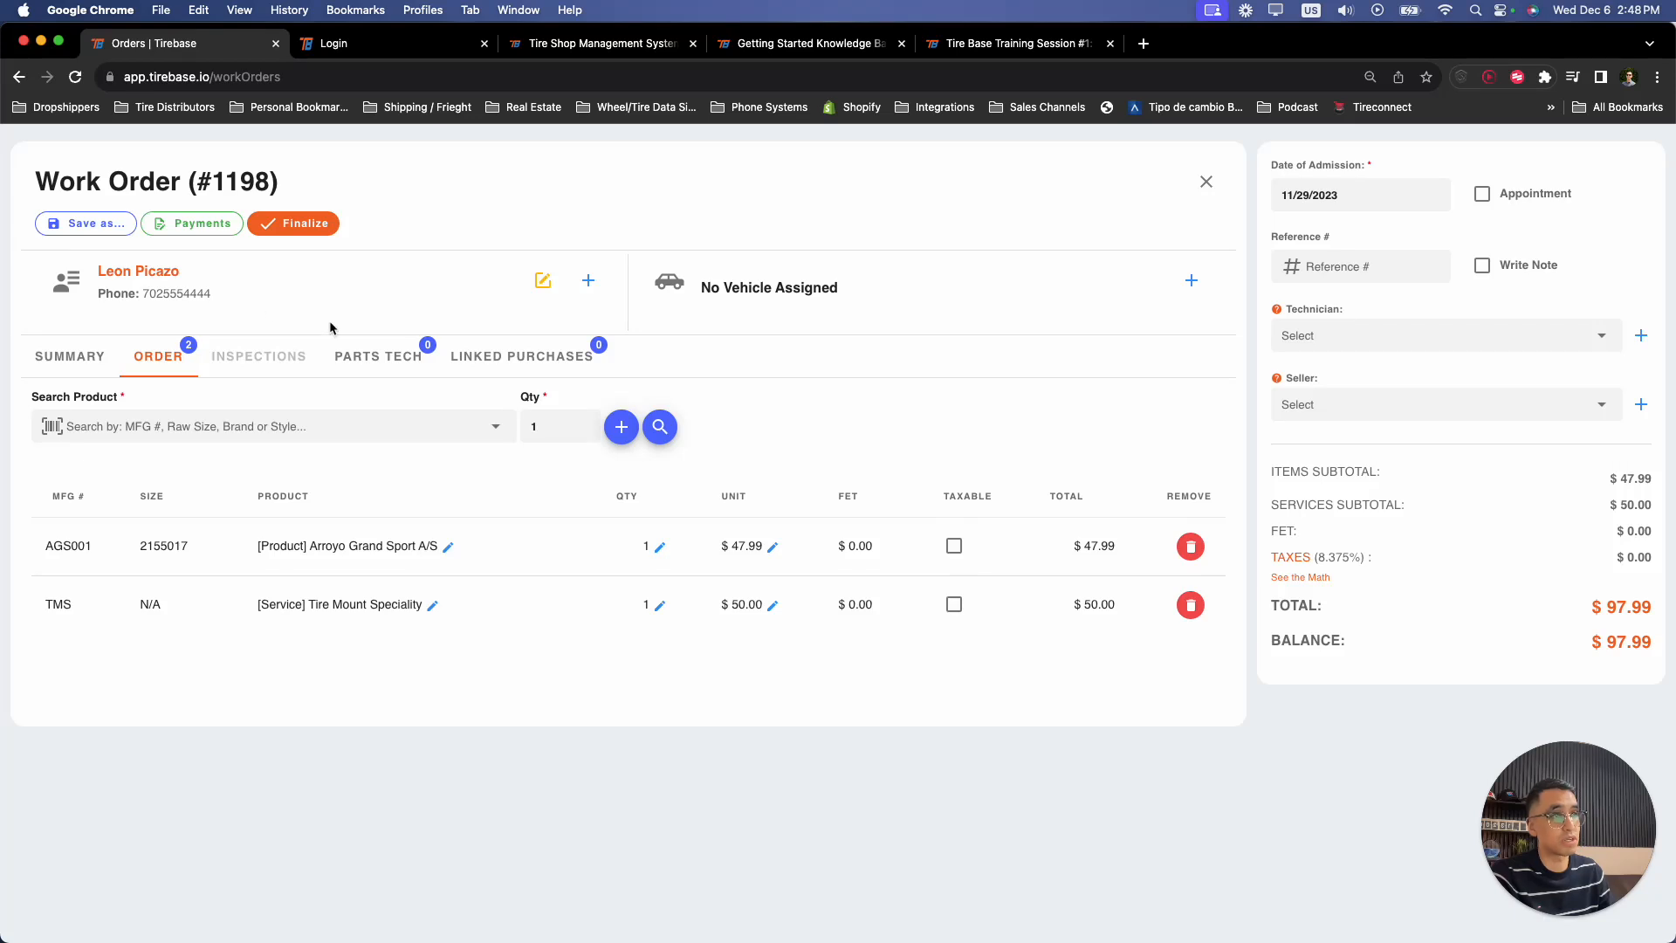
{"action": "left_click", "coordinate": [955, 550]}
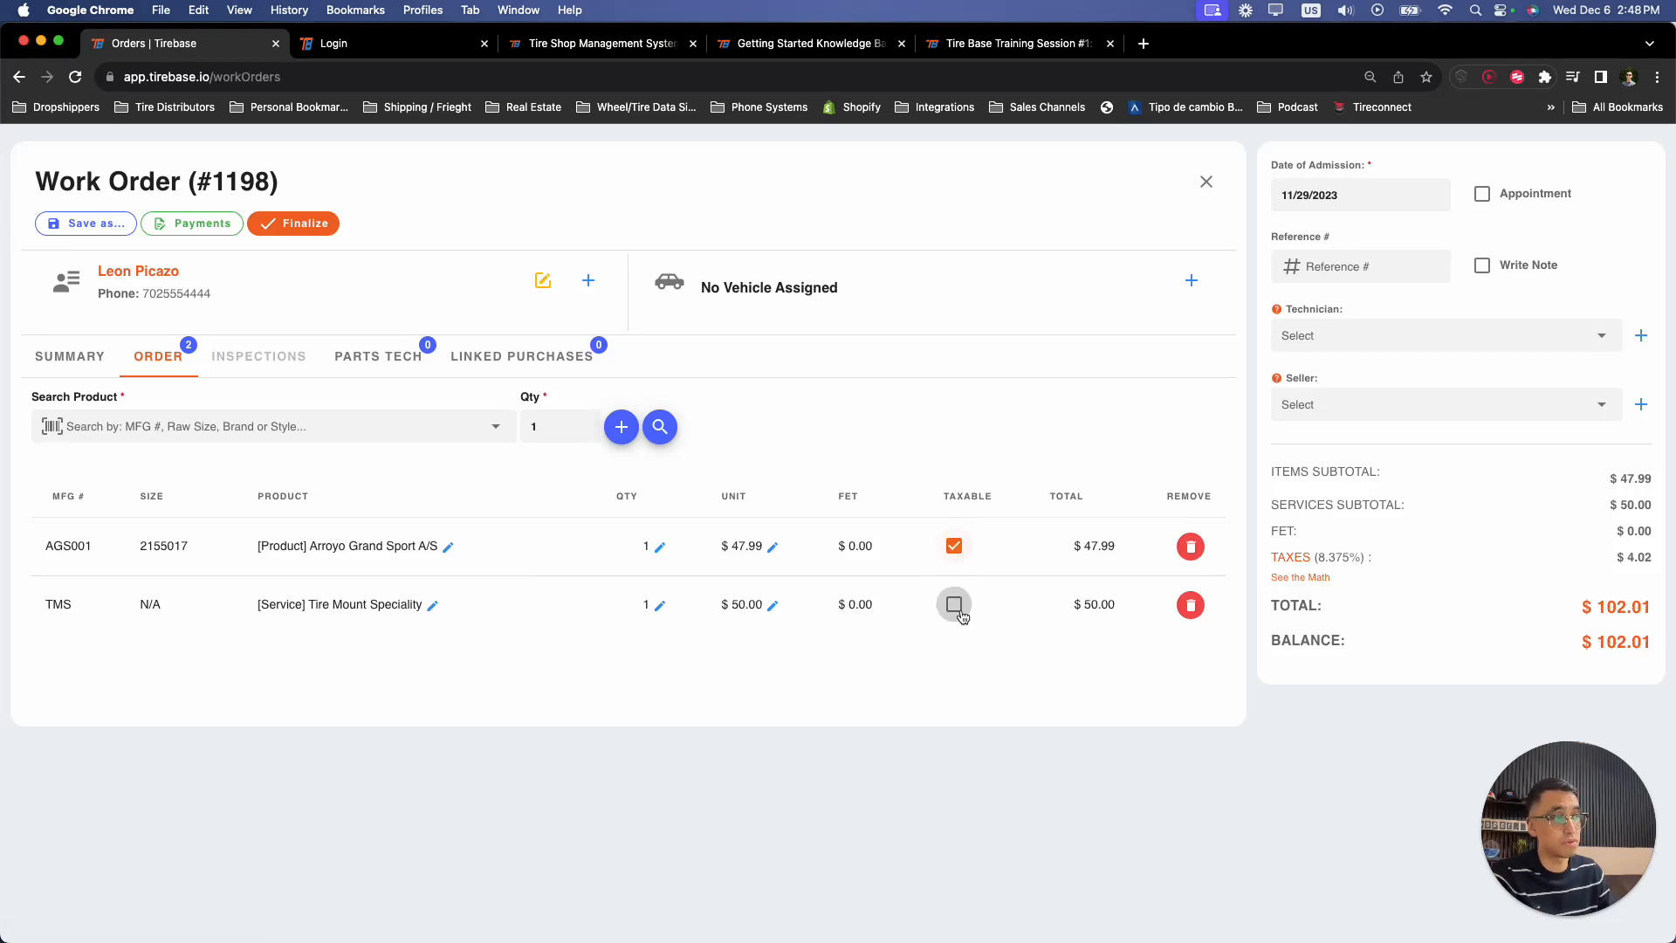
{"action": "left_click", "coordinate": [956, 602]}
{"action": "left_click", "coordinate": [960, 600]}
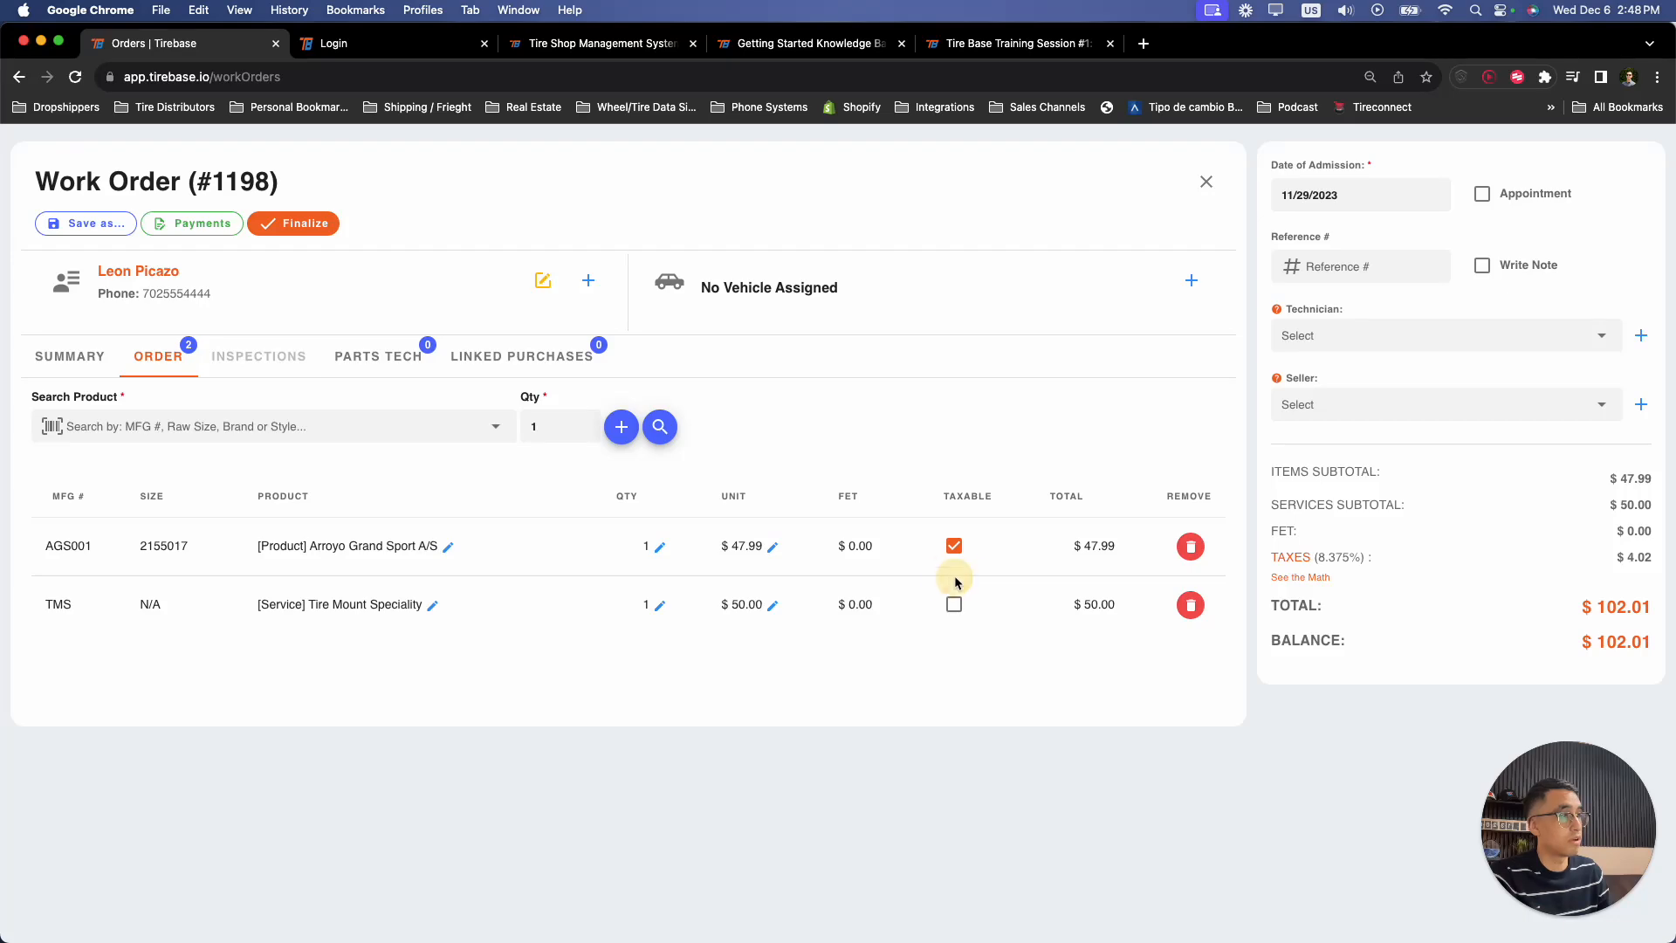
{"action": "left_click", "coordinate": [954, 602]}
{"action": "left_click", "coordinate": [954, 602]}
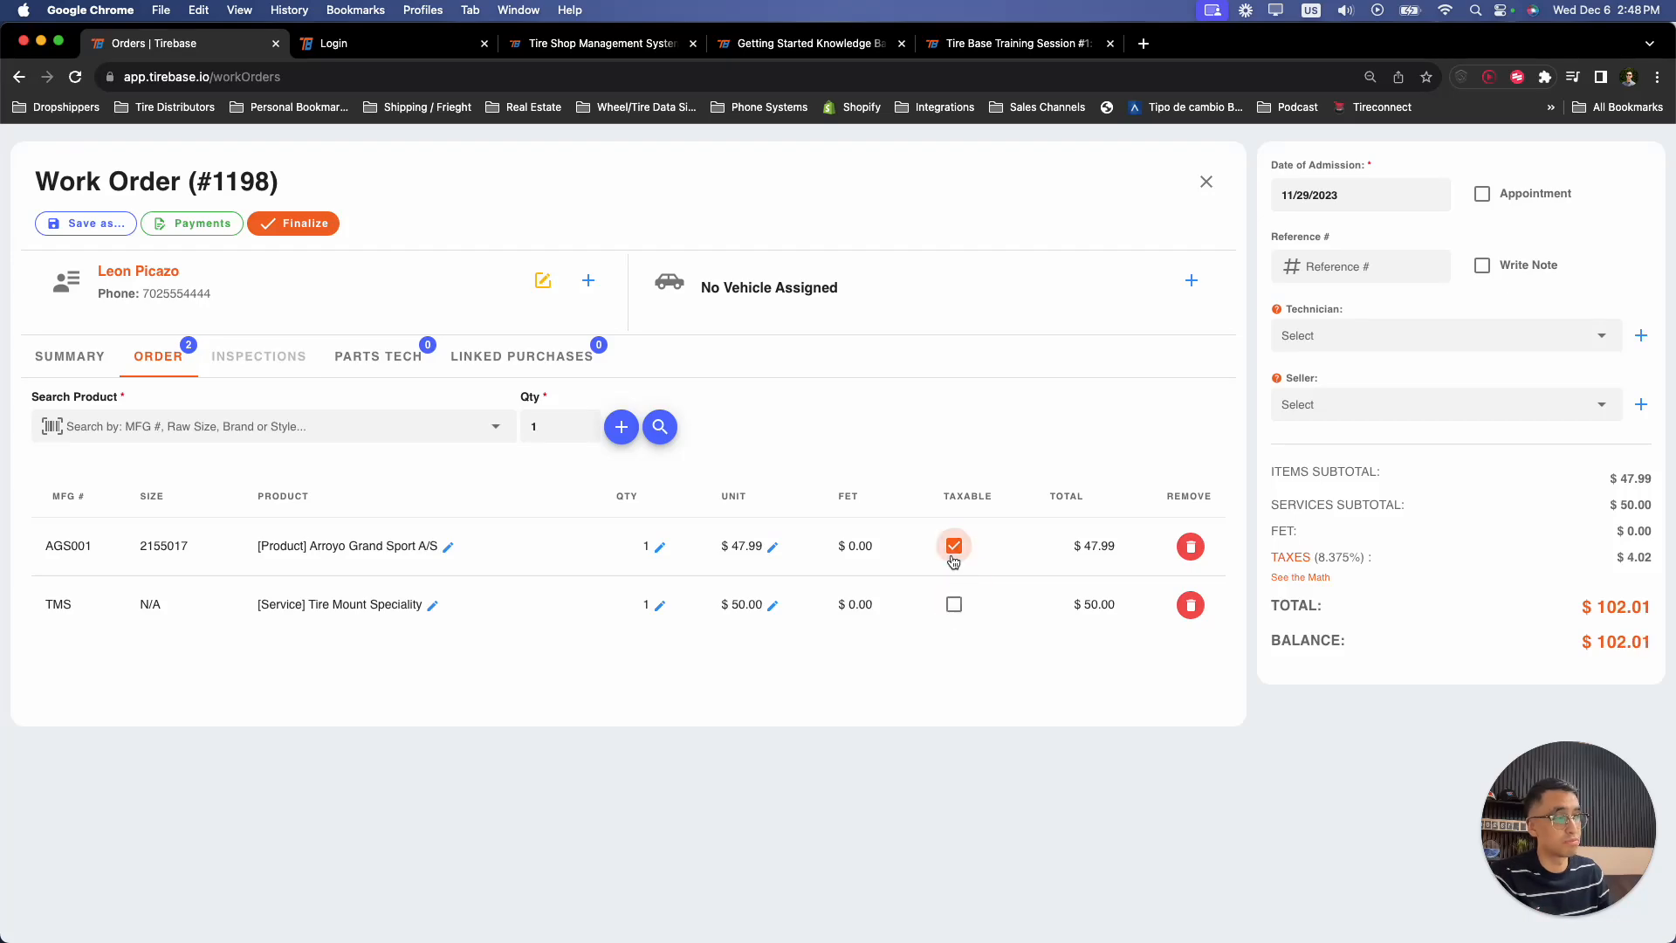
- Review the work order's sales tax calculation and technician choices without assigning a technician or an appointment
{"action": "left_click", "coordinate": [1300, 577]}
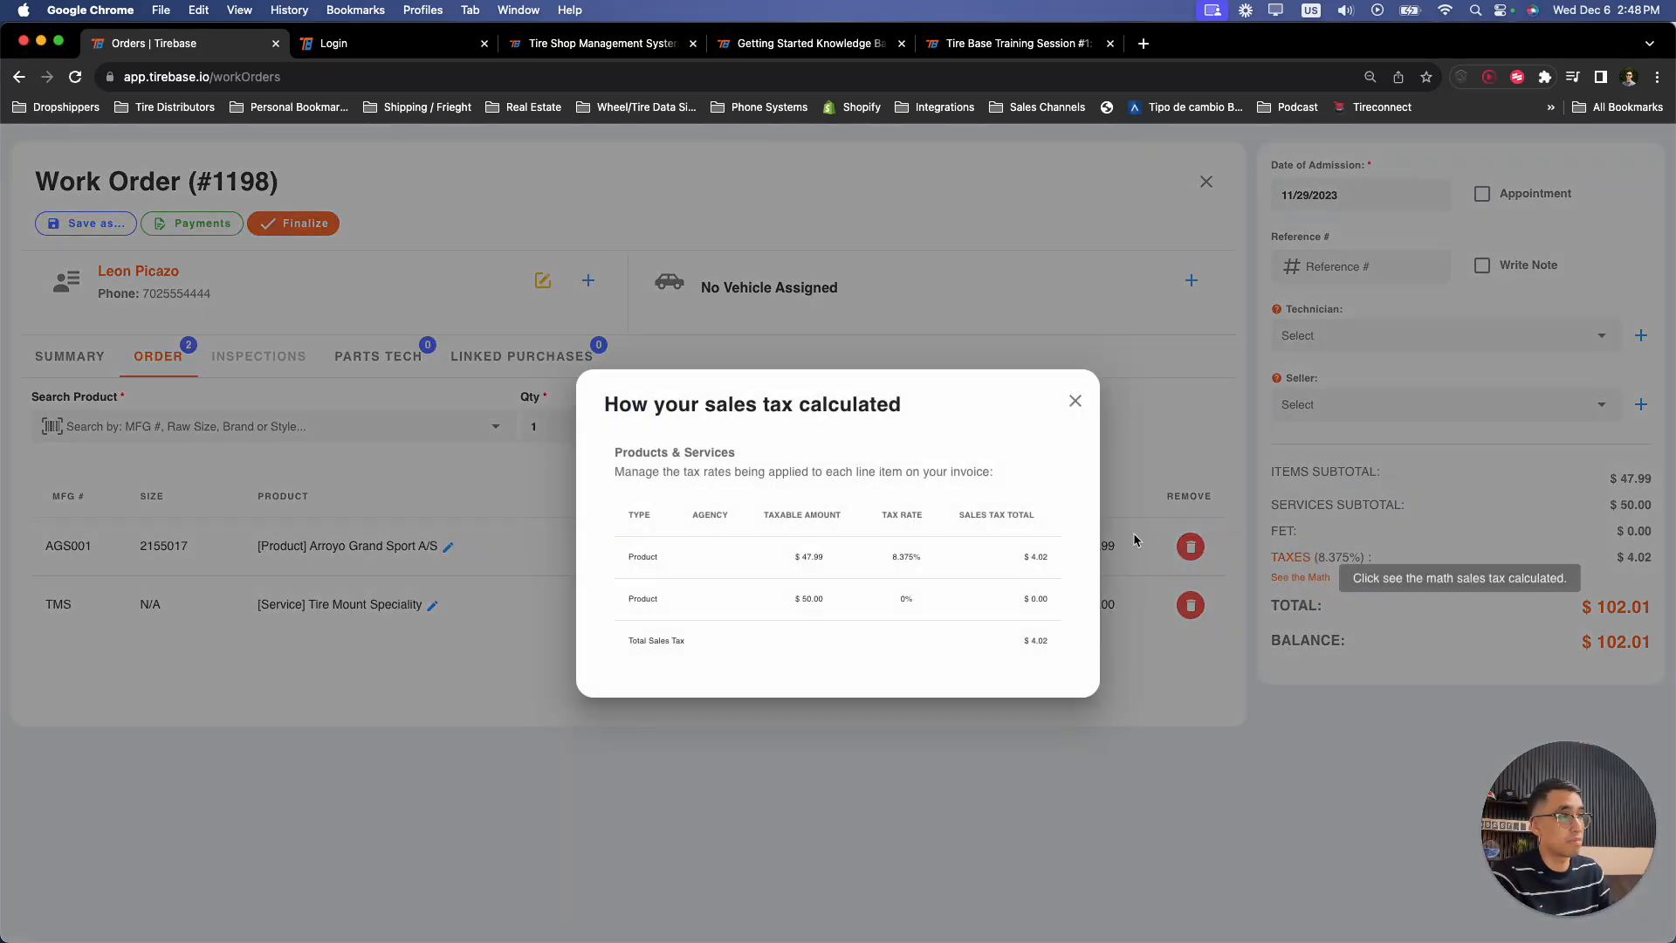
{"action": "left_click", "coordinate": [1075, 400]}
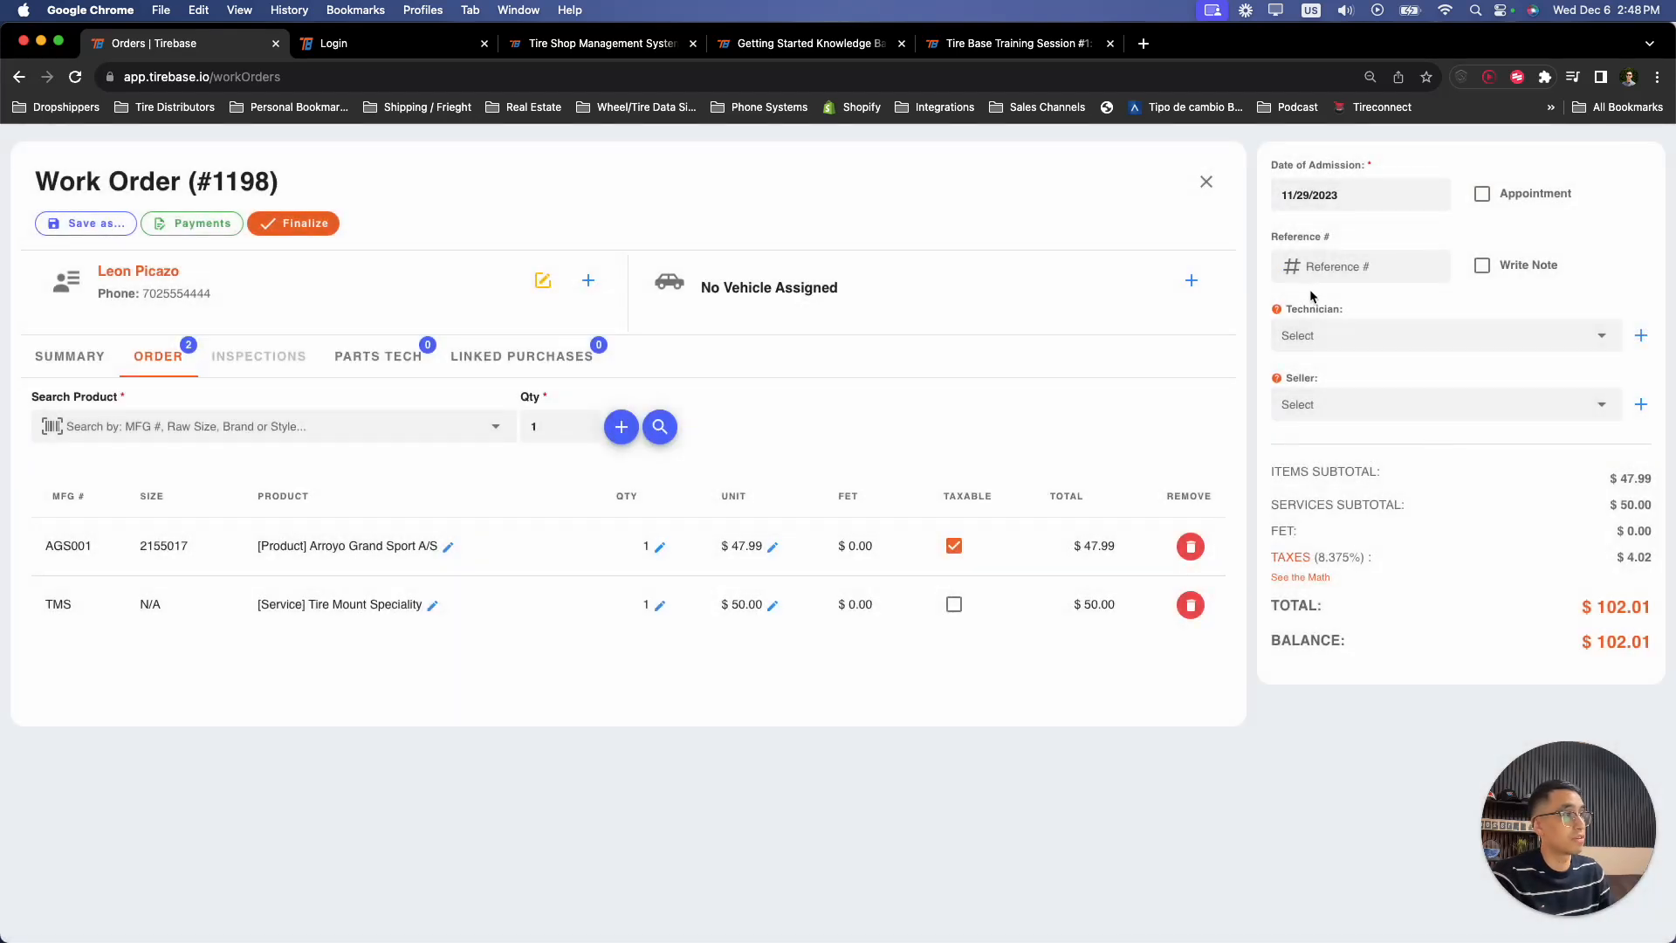
{"action": "left_click", "coordinate": [1357, 335]}
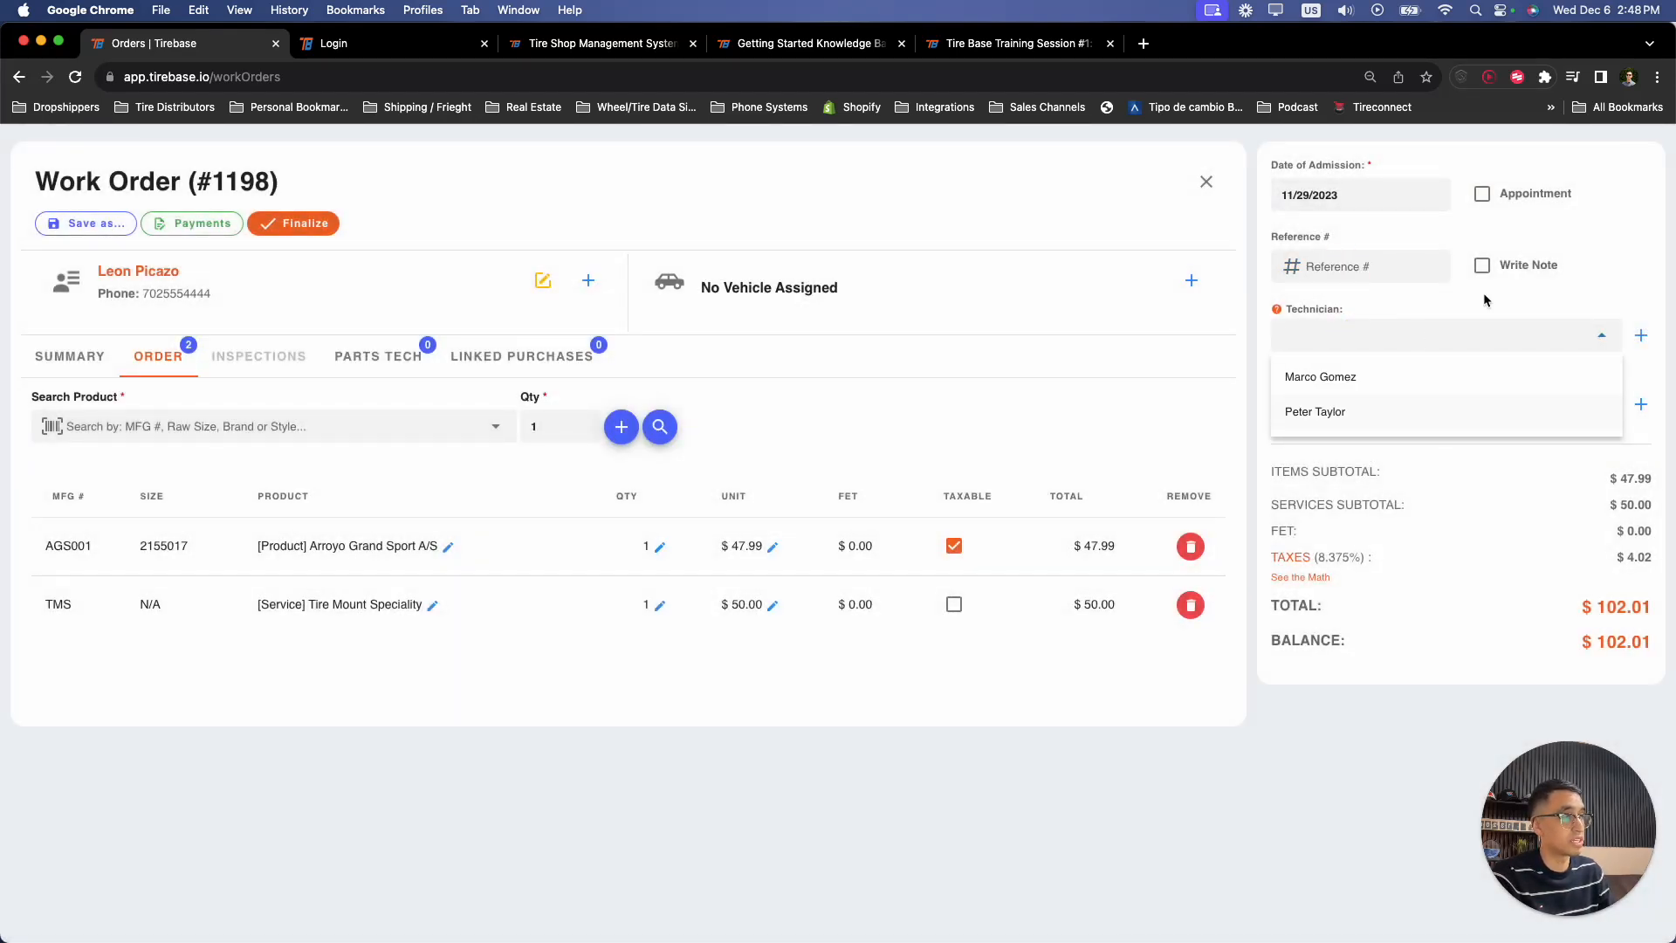
{"action": "left_click", "coordinate": [1519, 194]}
{"action": "left_click", "coordinate": [1518, 194]}
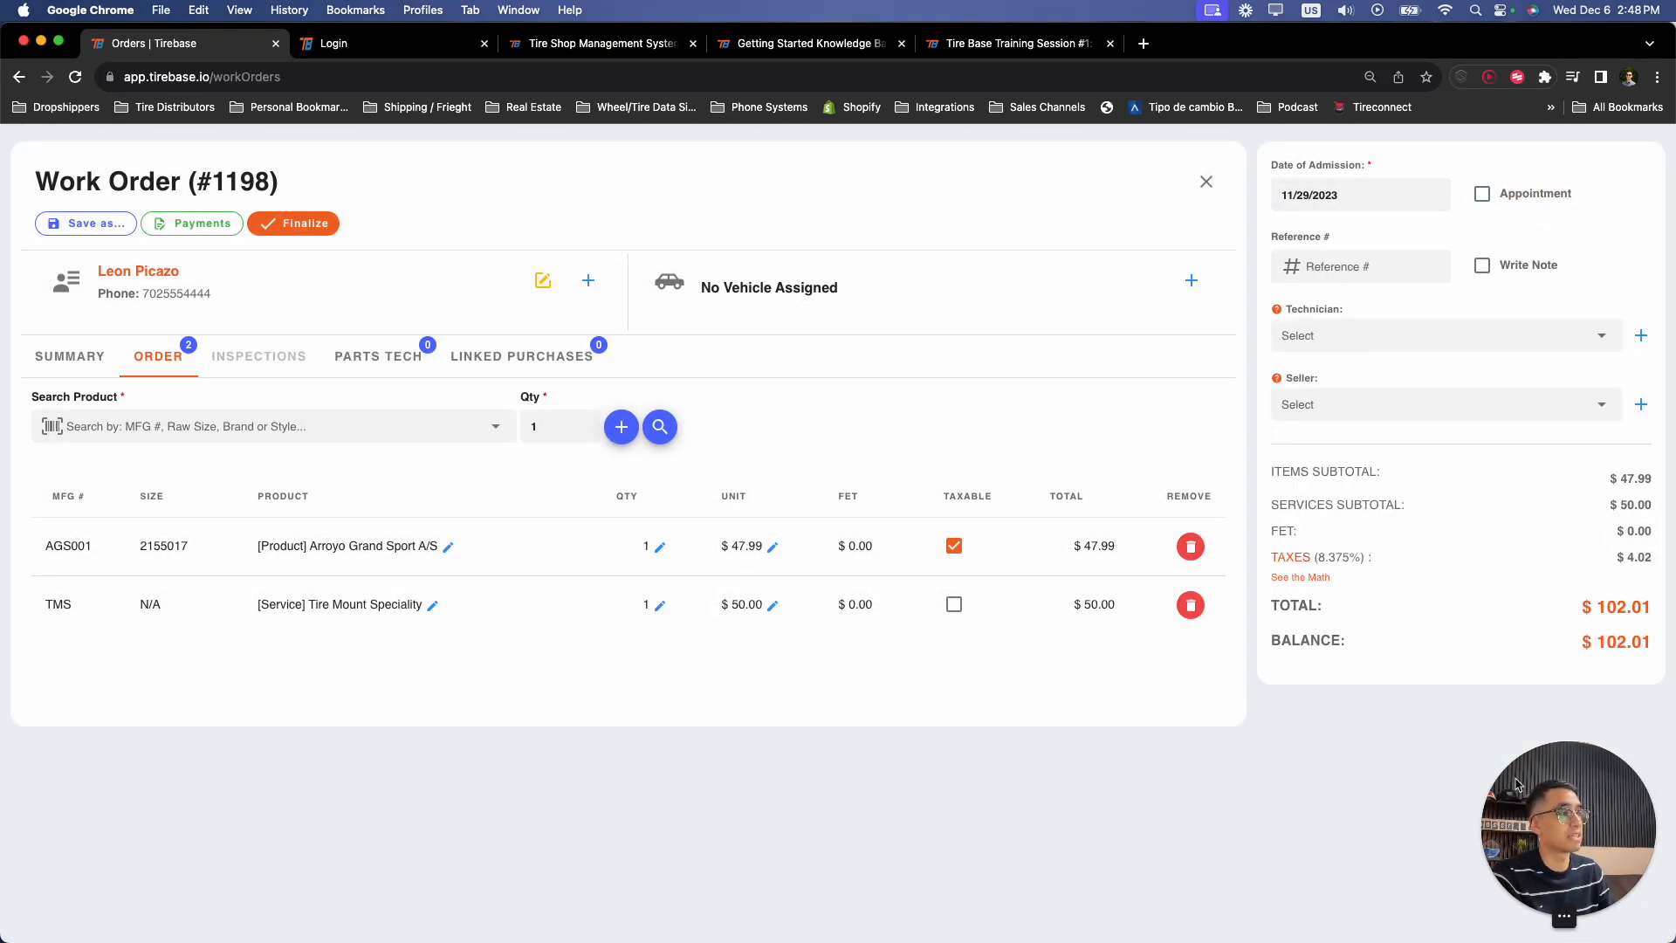
- Start finalizing the work order, open its payment entry, and try Cash and Card as the payment method
{"action": "left_click", "coordinate": [302, 229]}
{"action": "left_click", "coordinate": [839, 638]}
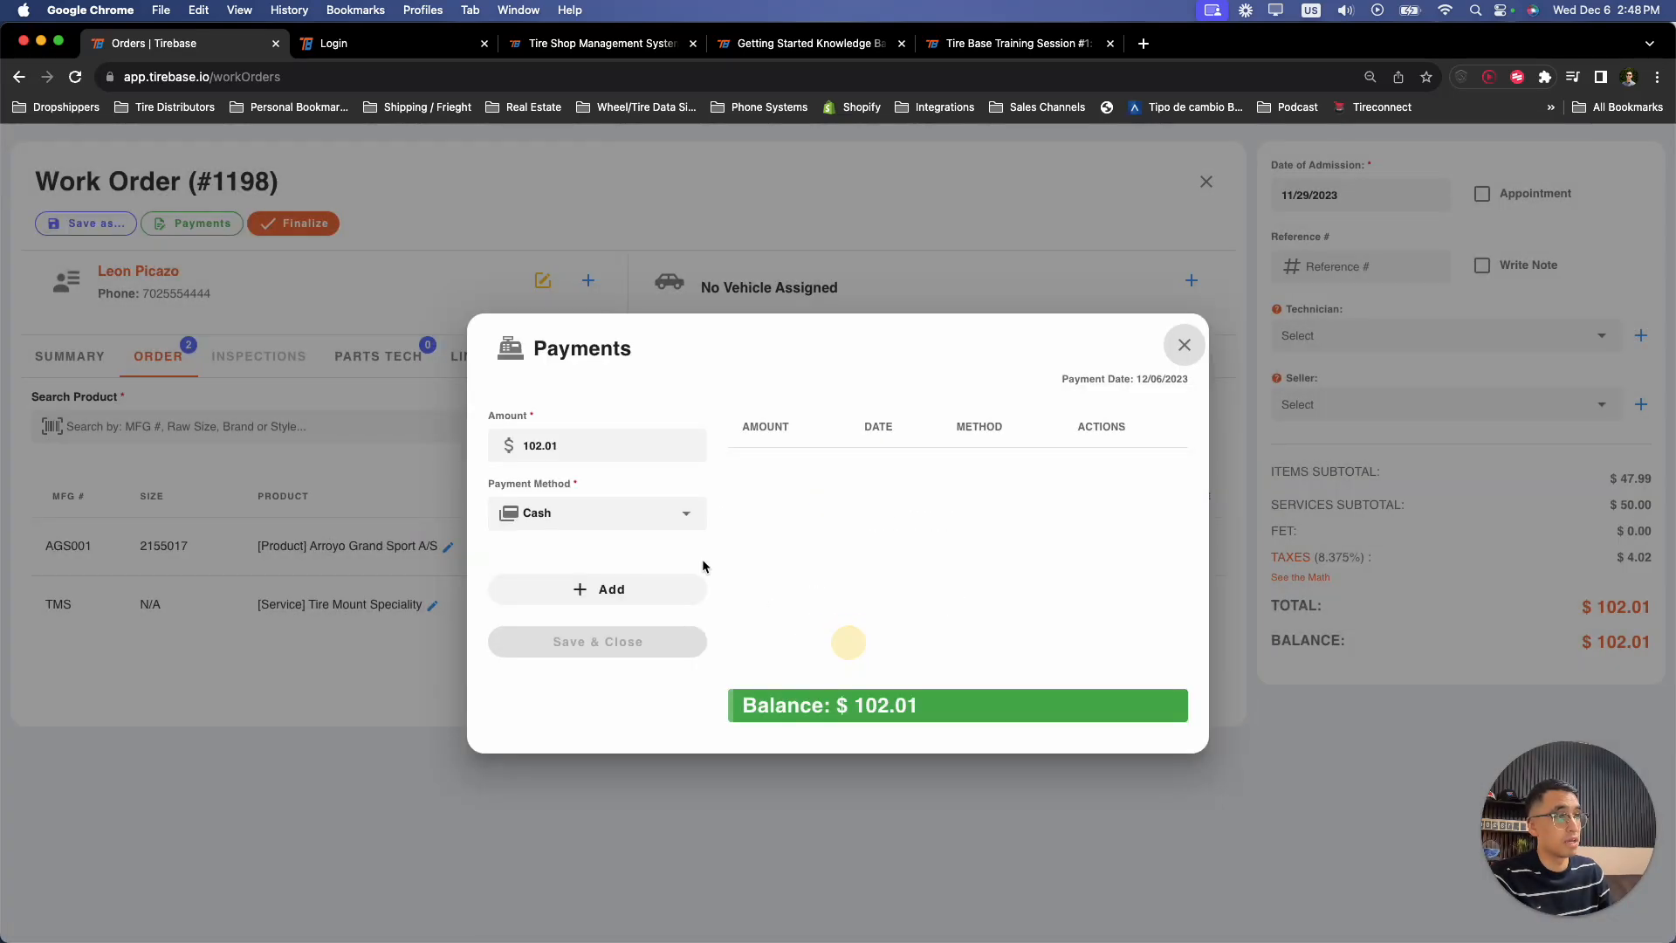
{"action": "left_click", "coordinate": [632, 515]}
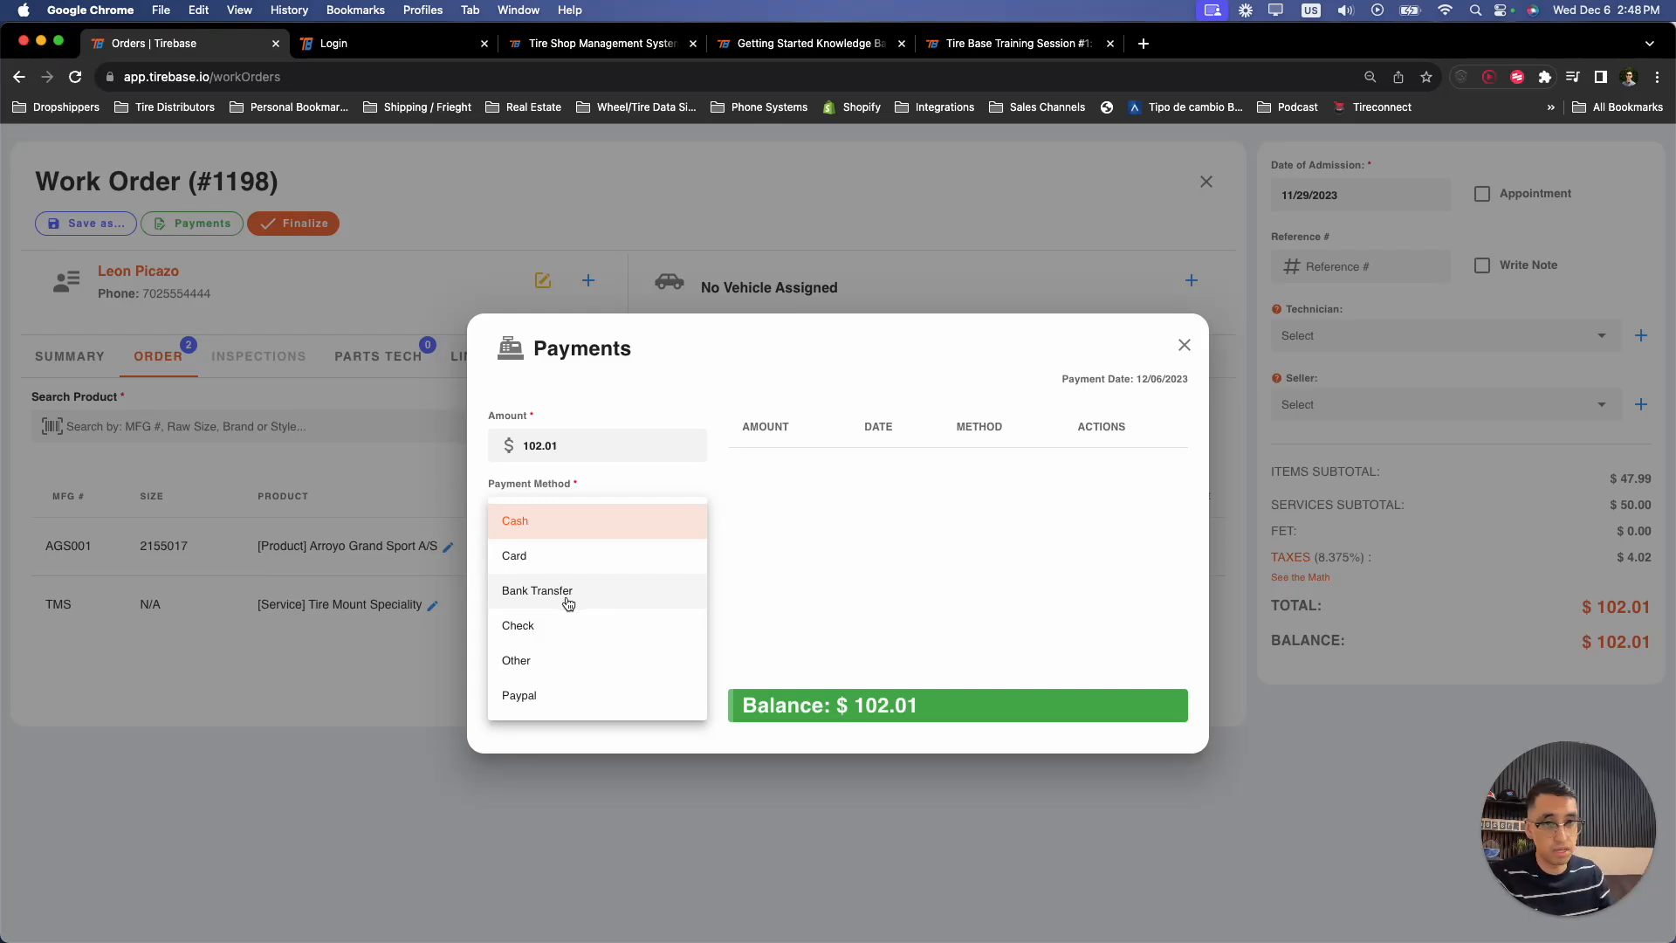
{"action": "left_click", "coordinate": [571, 522]}
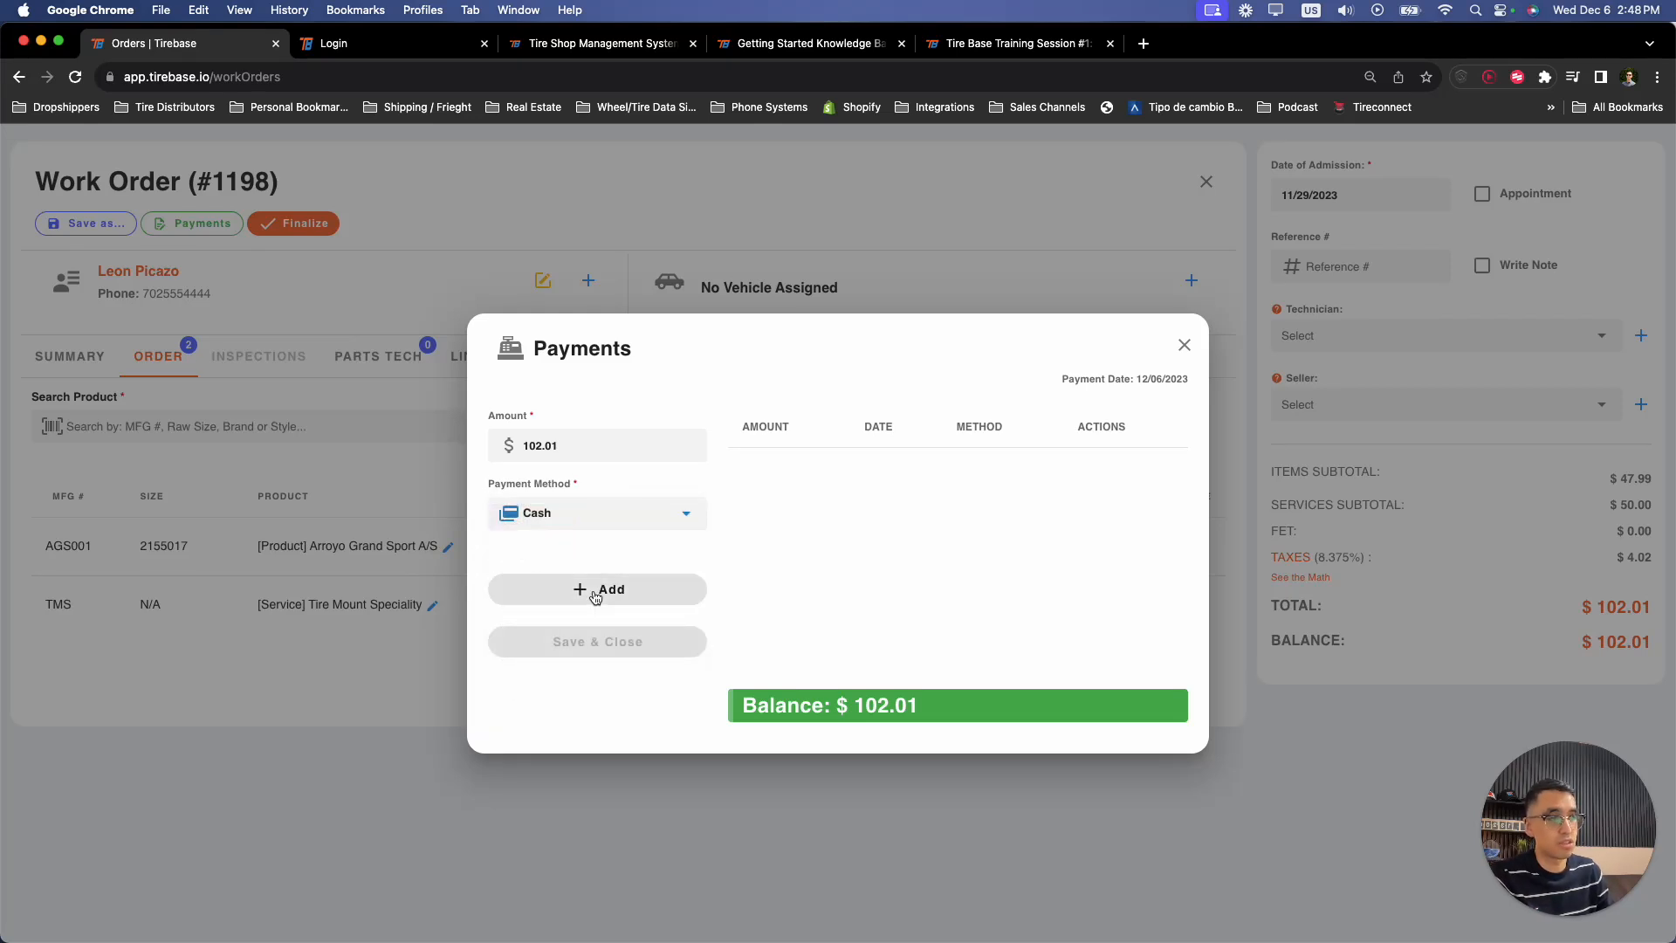
{"action": "left_click", "coordinate": [617, 516]}
{"action": "left_click", "coordinate": [676, 476]}
{"action": "left_click", "coordinate": [607, 511]}
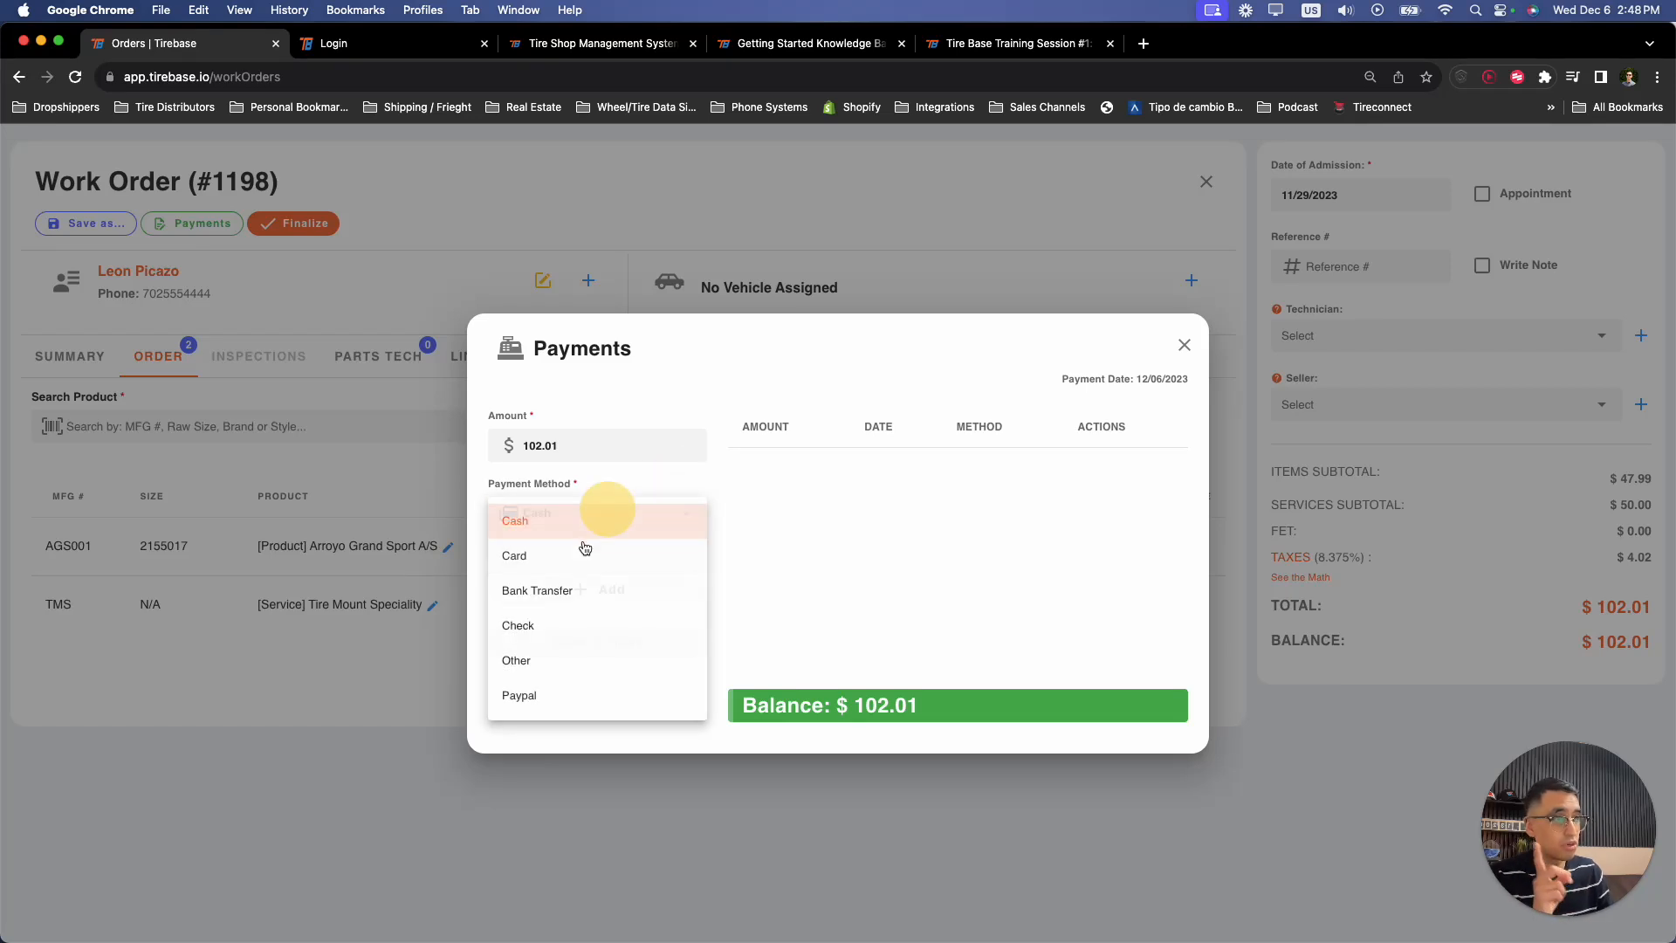
{"action": "left_click", "coordinate": [567, 557]}
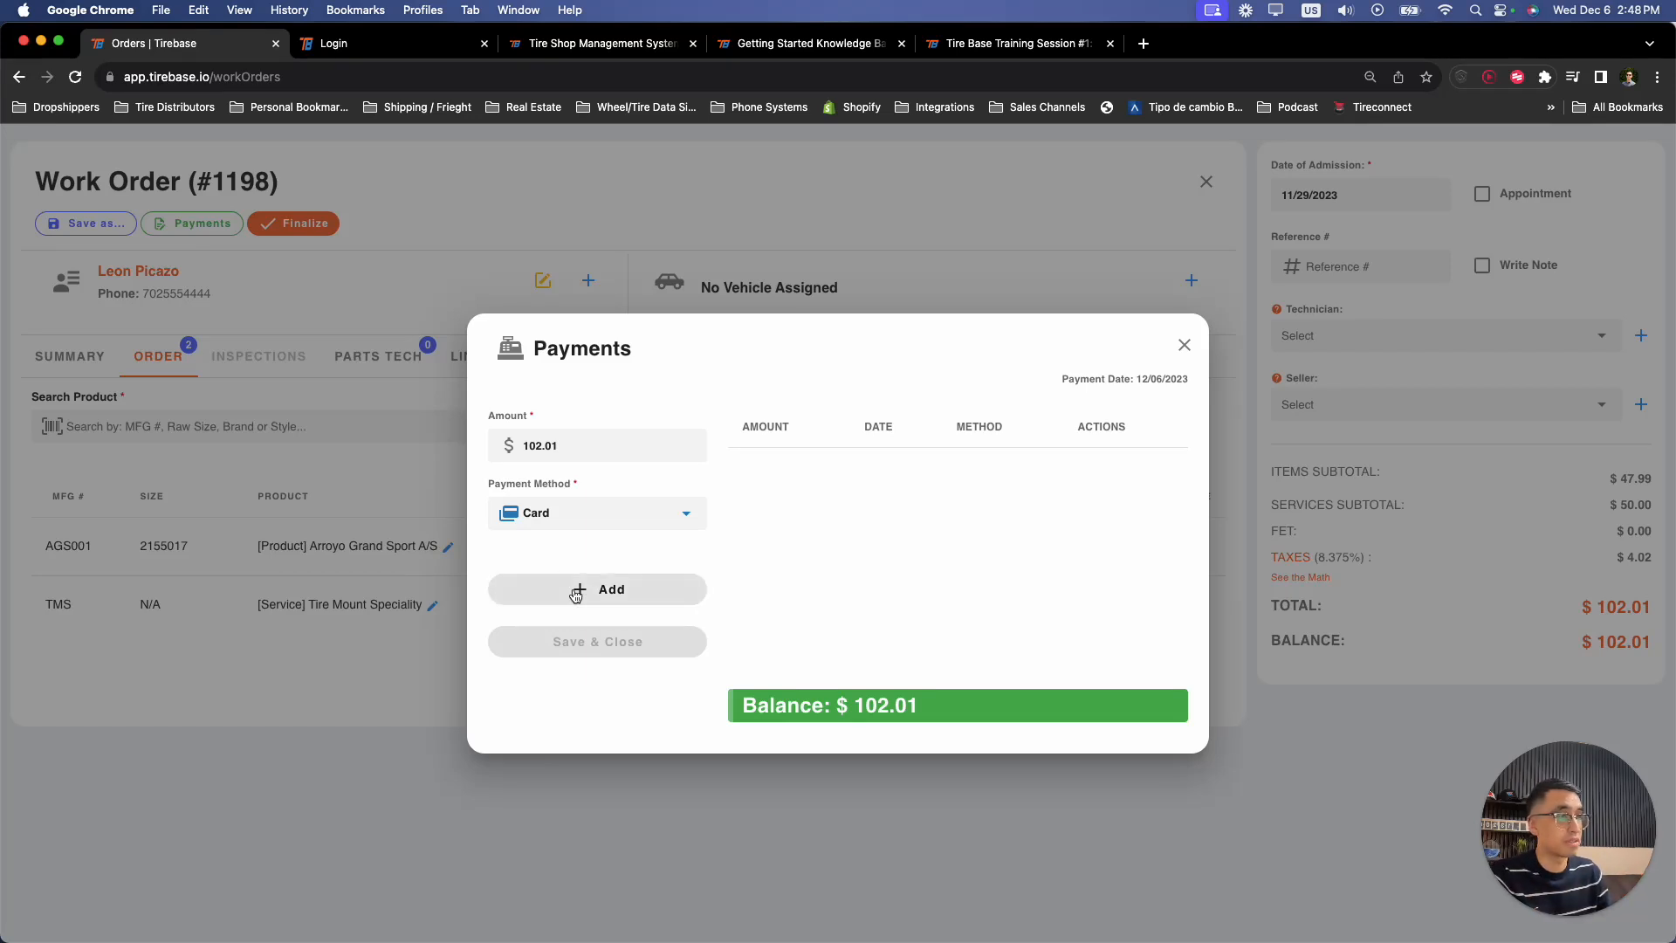
- Record the full $102.01 as a Cash payment, and save and close the payments to generate the invoice
{"action": "left_click", "coordinate": [602, 523]}
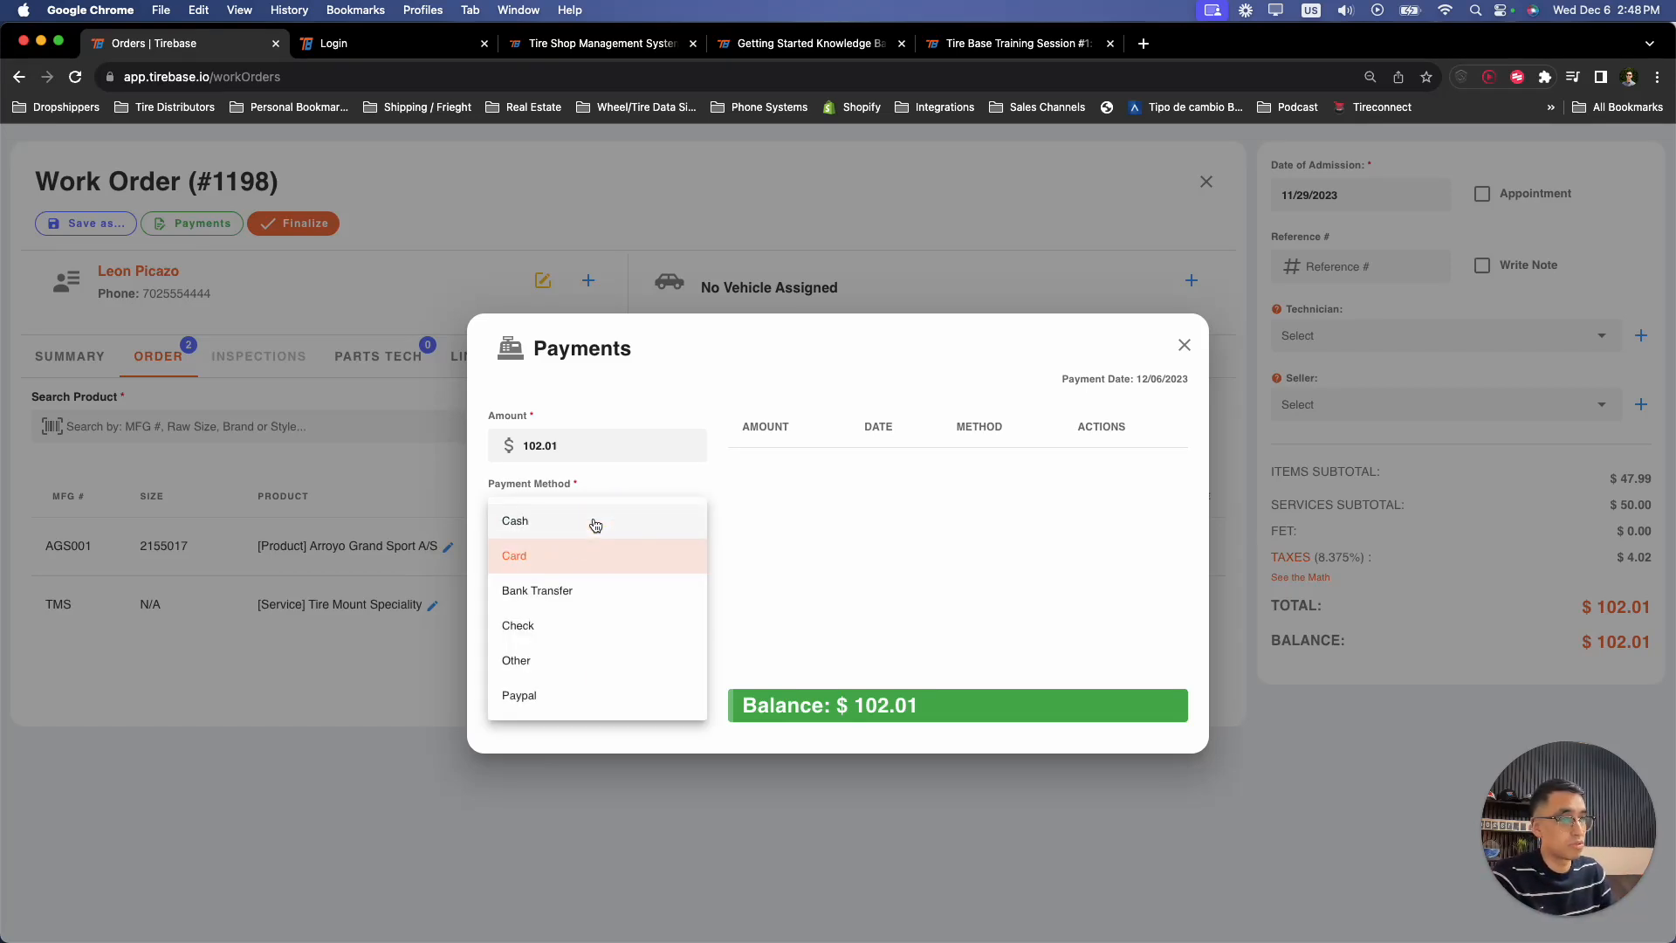
{"action": "left_click", "coordinate": [593, 522]}
{"action": "left_click", "coordinate": [617, 591]}
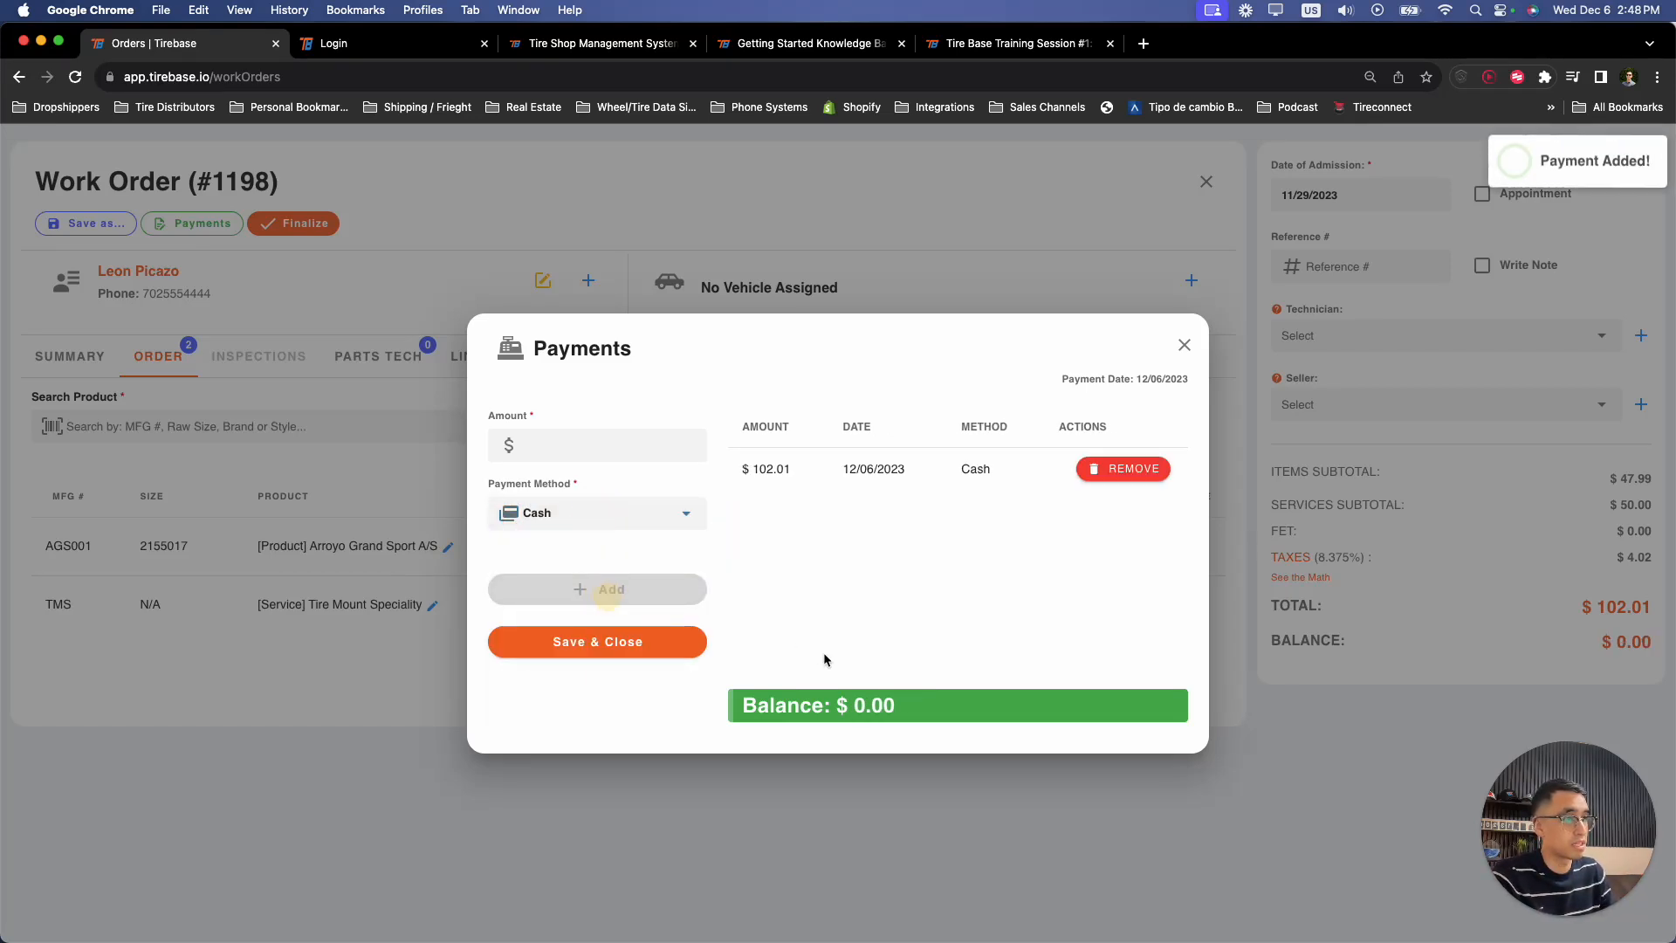
{"action": "left_click", "coordinate": [617, 645]}
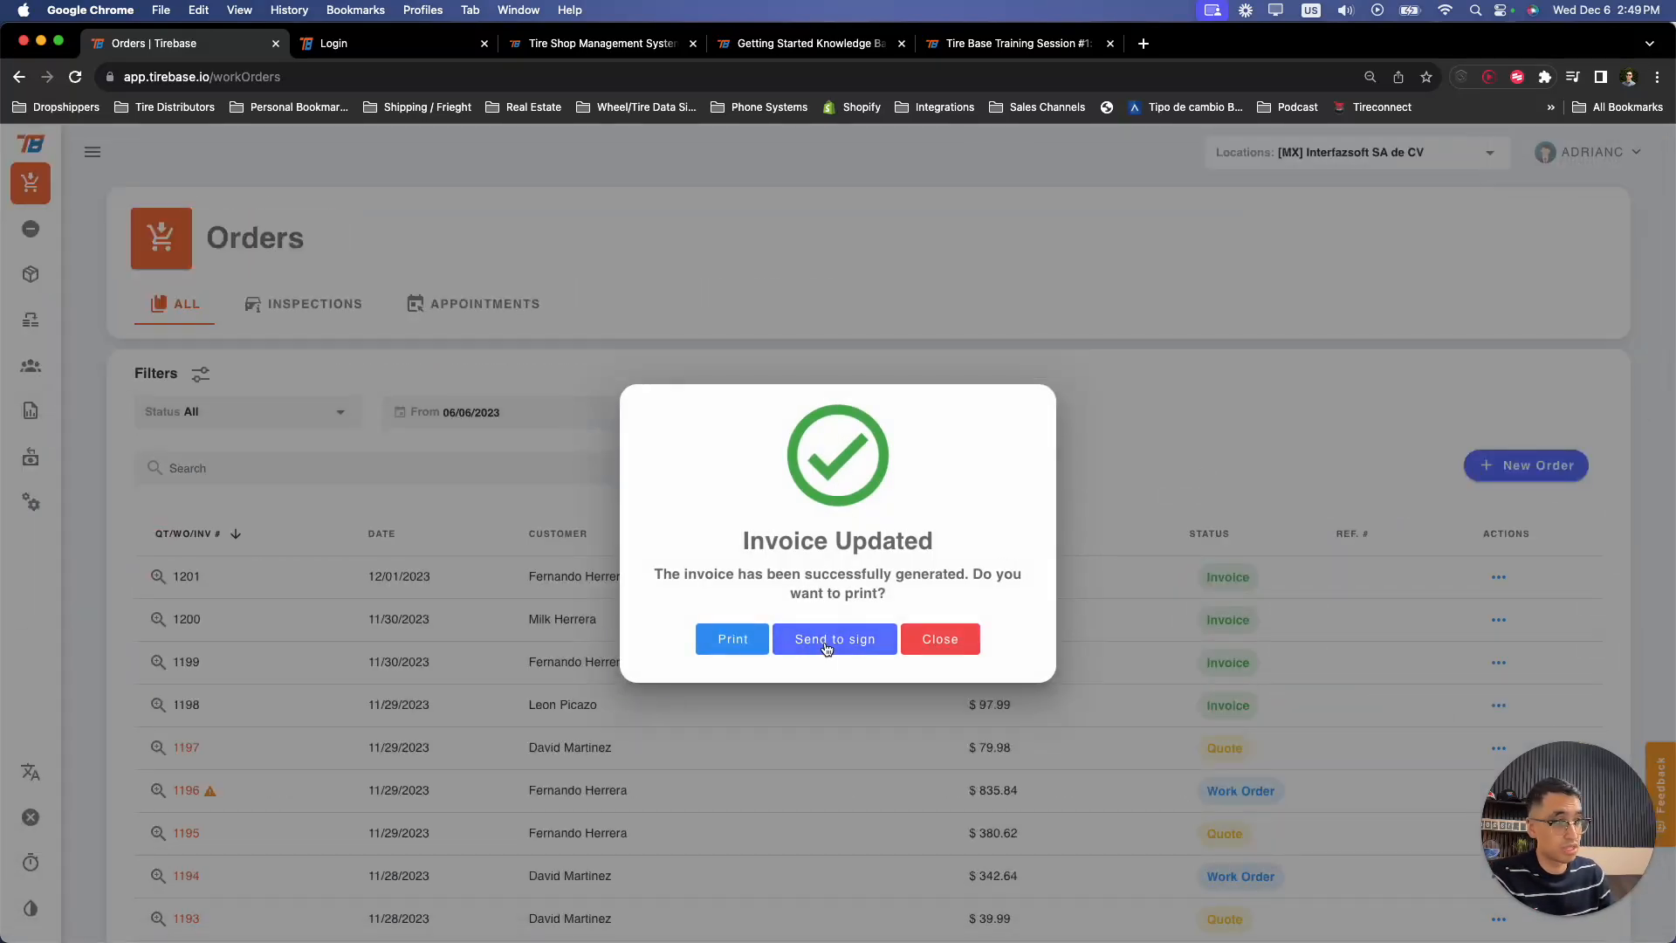
{"action": "left_click", "coordinate": [825, 647]}
{"action": "left_click", "coordinate": [907, 668]}
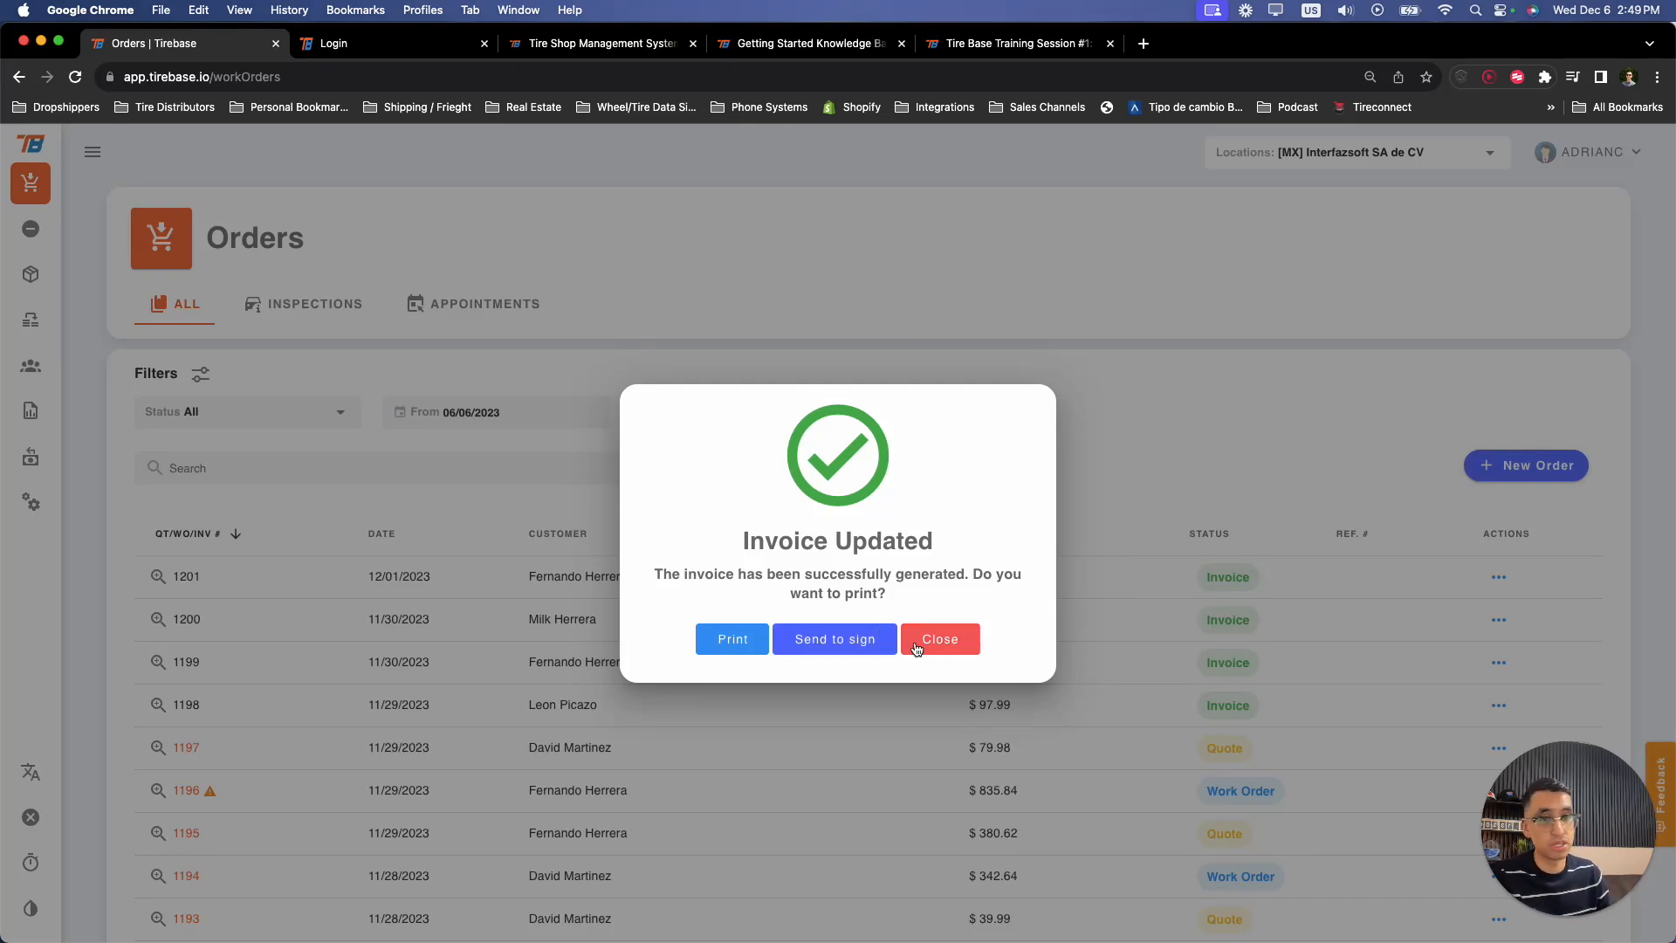
- Dismiss the invoice print prompt and look through the Purchases area's expenses, vendors and expense categories
{"action": "left_click", "coordinate": [943, 643]}
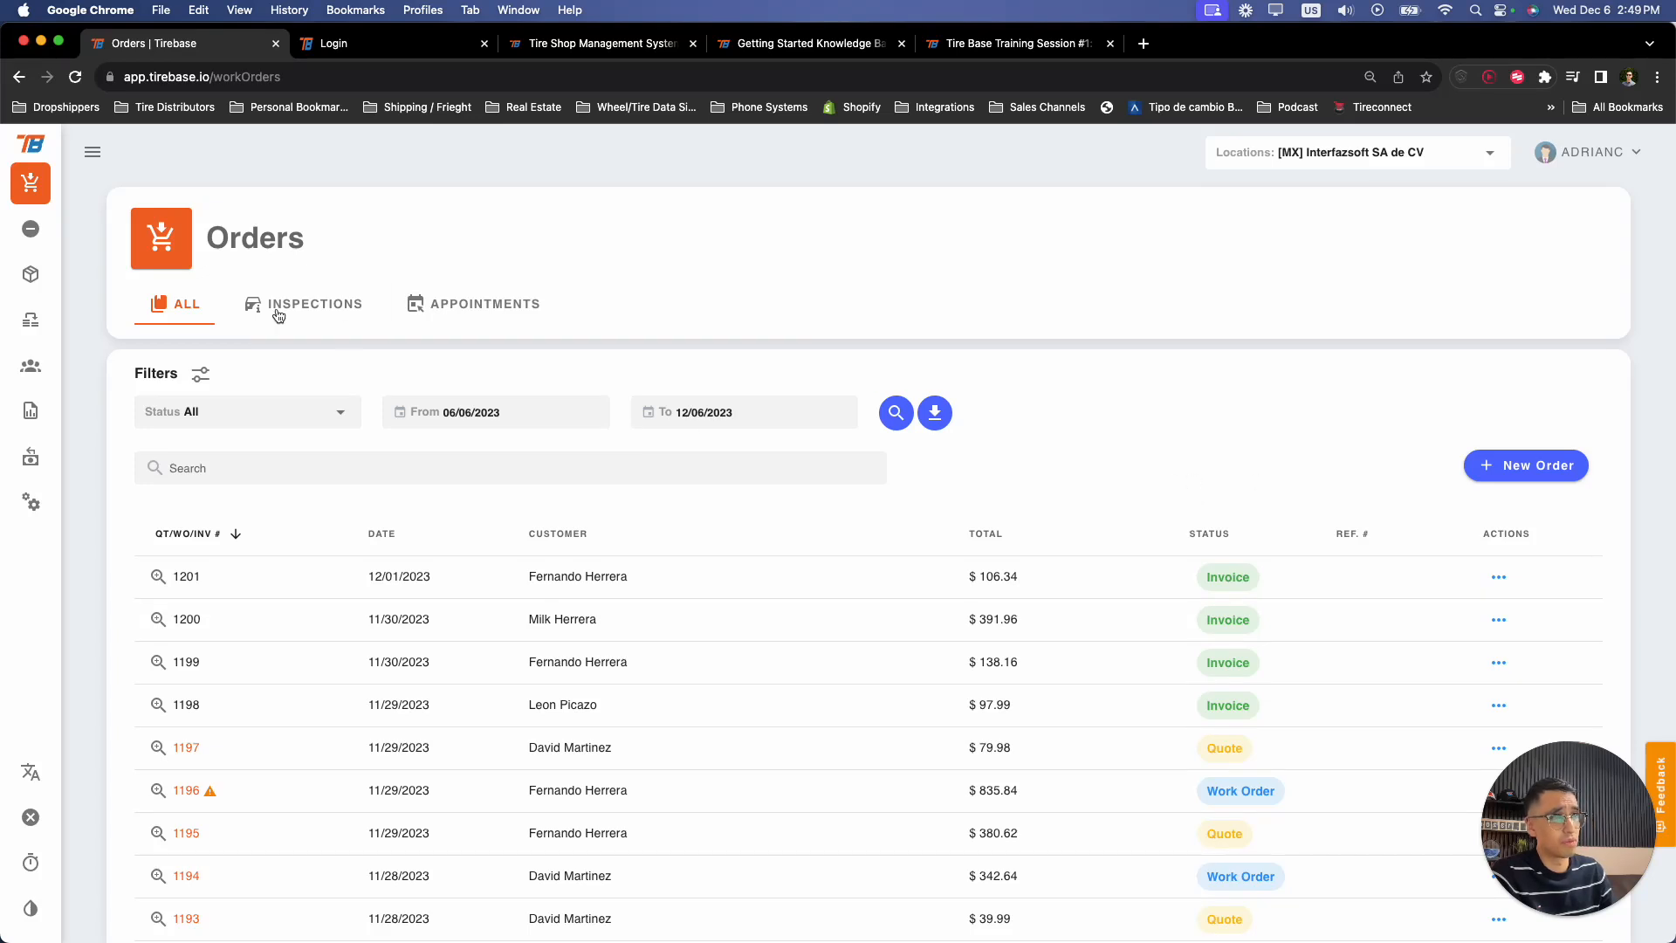
{"action": "left_click", "coordinate": [31, 229]}
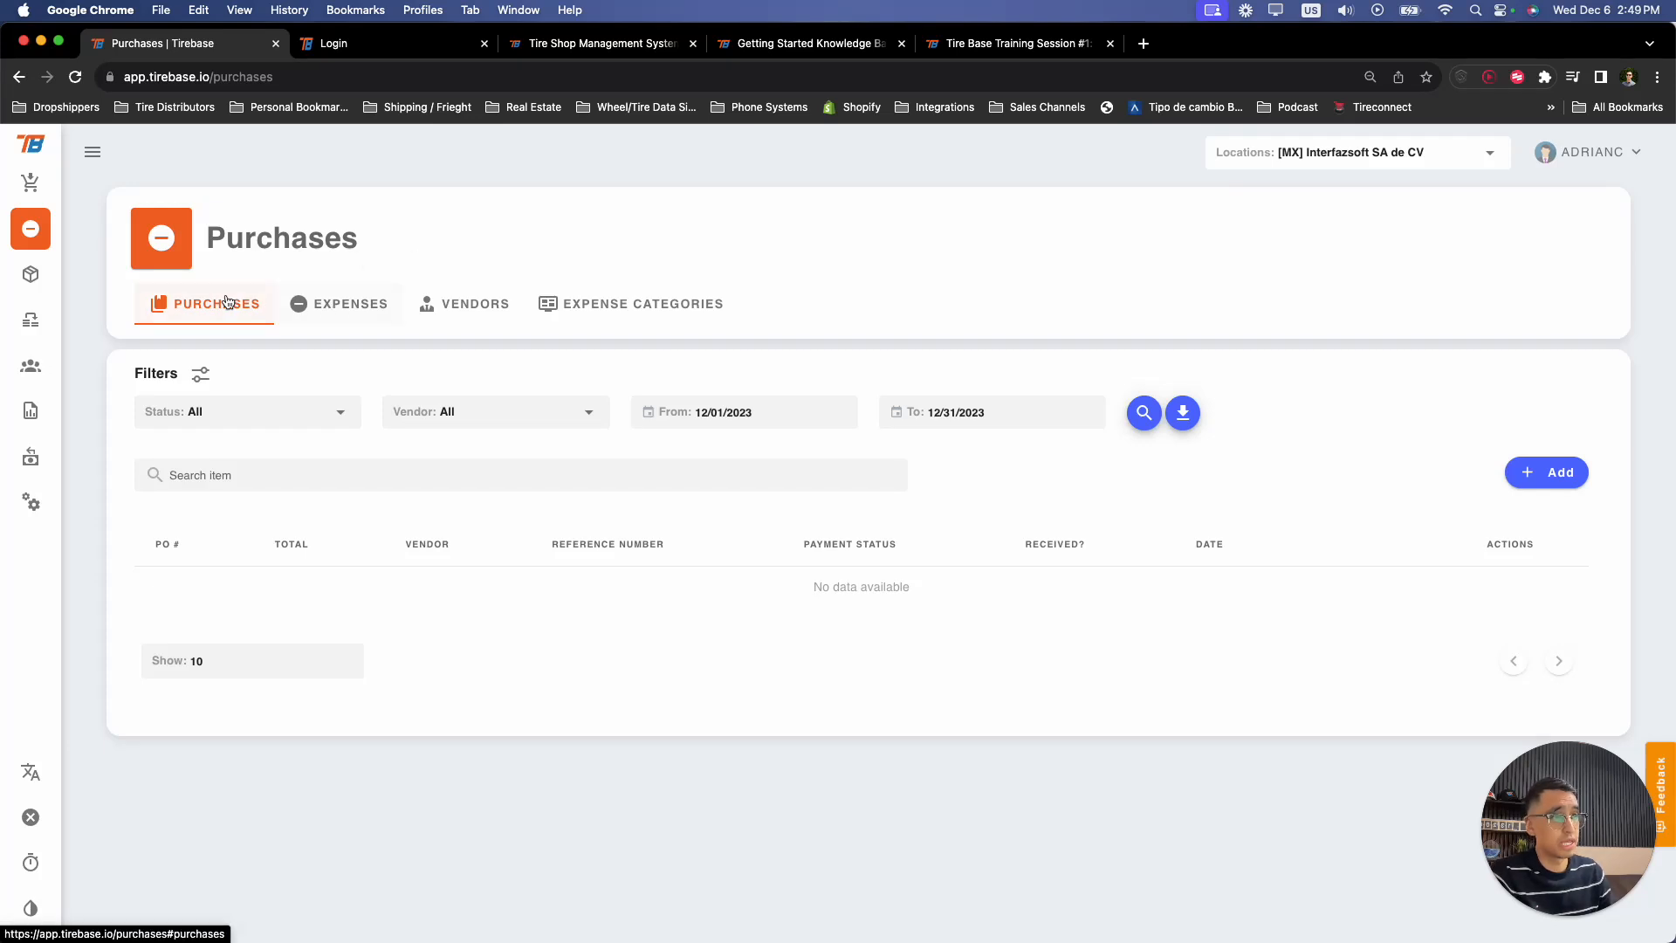
{"action": "left_click", "coordinate": [354, 306]}
{"action": "left_click", "coordinate": [466, 306]}
{"action": "left_click", "coordinate": [589, 312]}
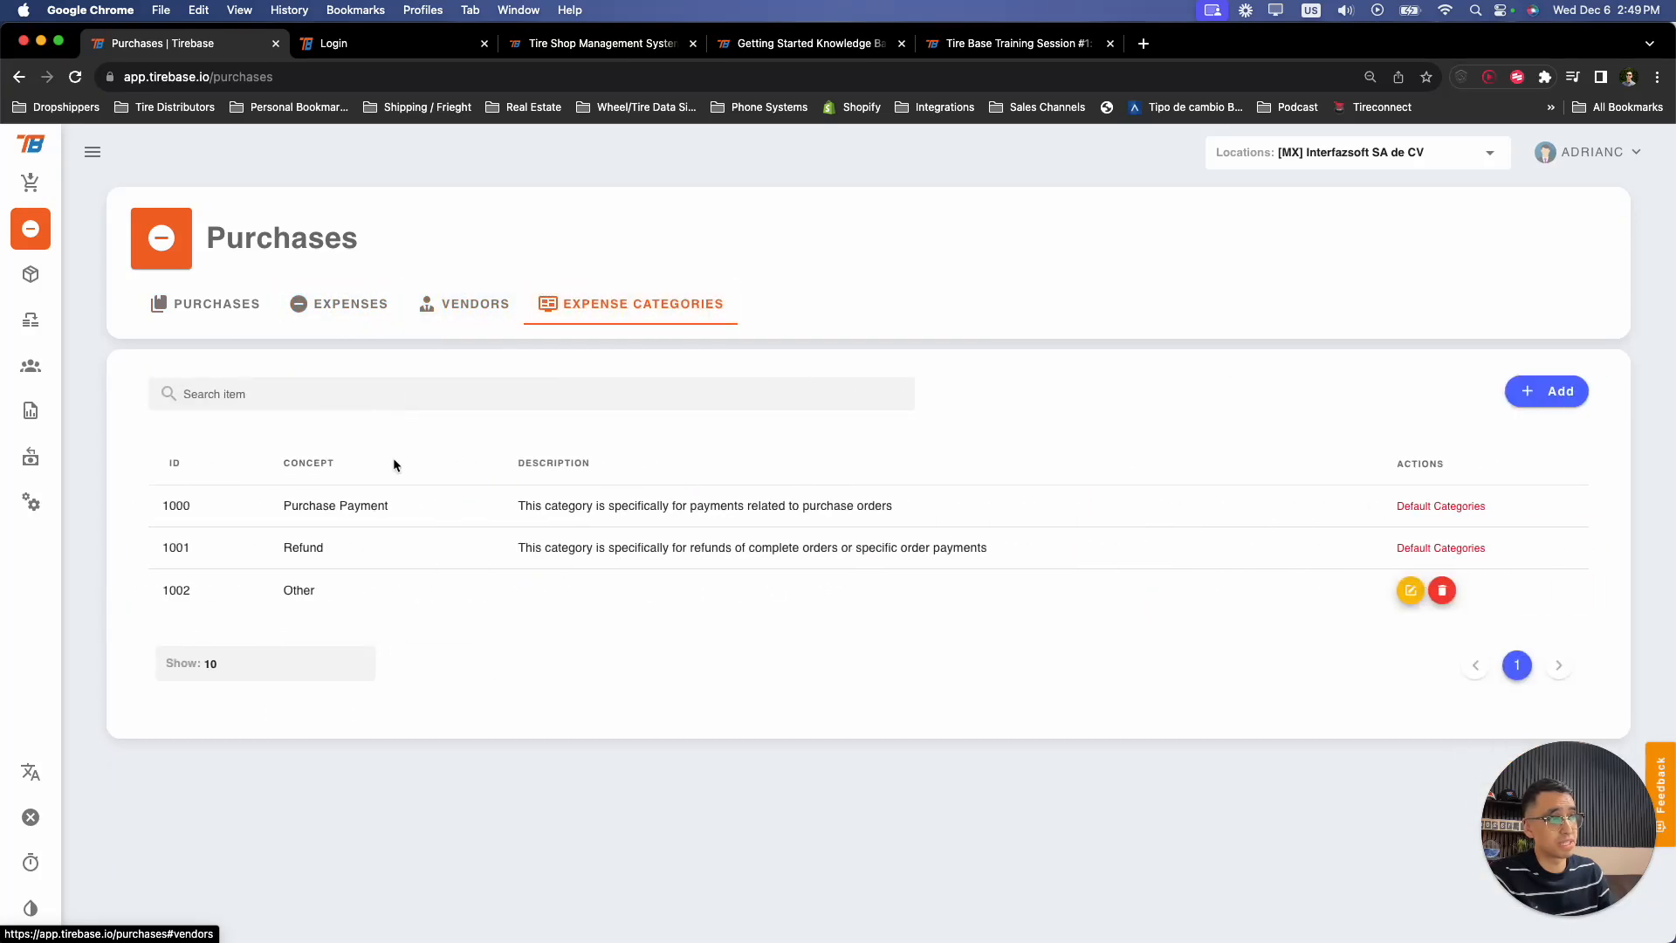
{"action": "left_click", "coordinate": [346, 315]}
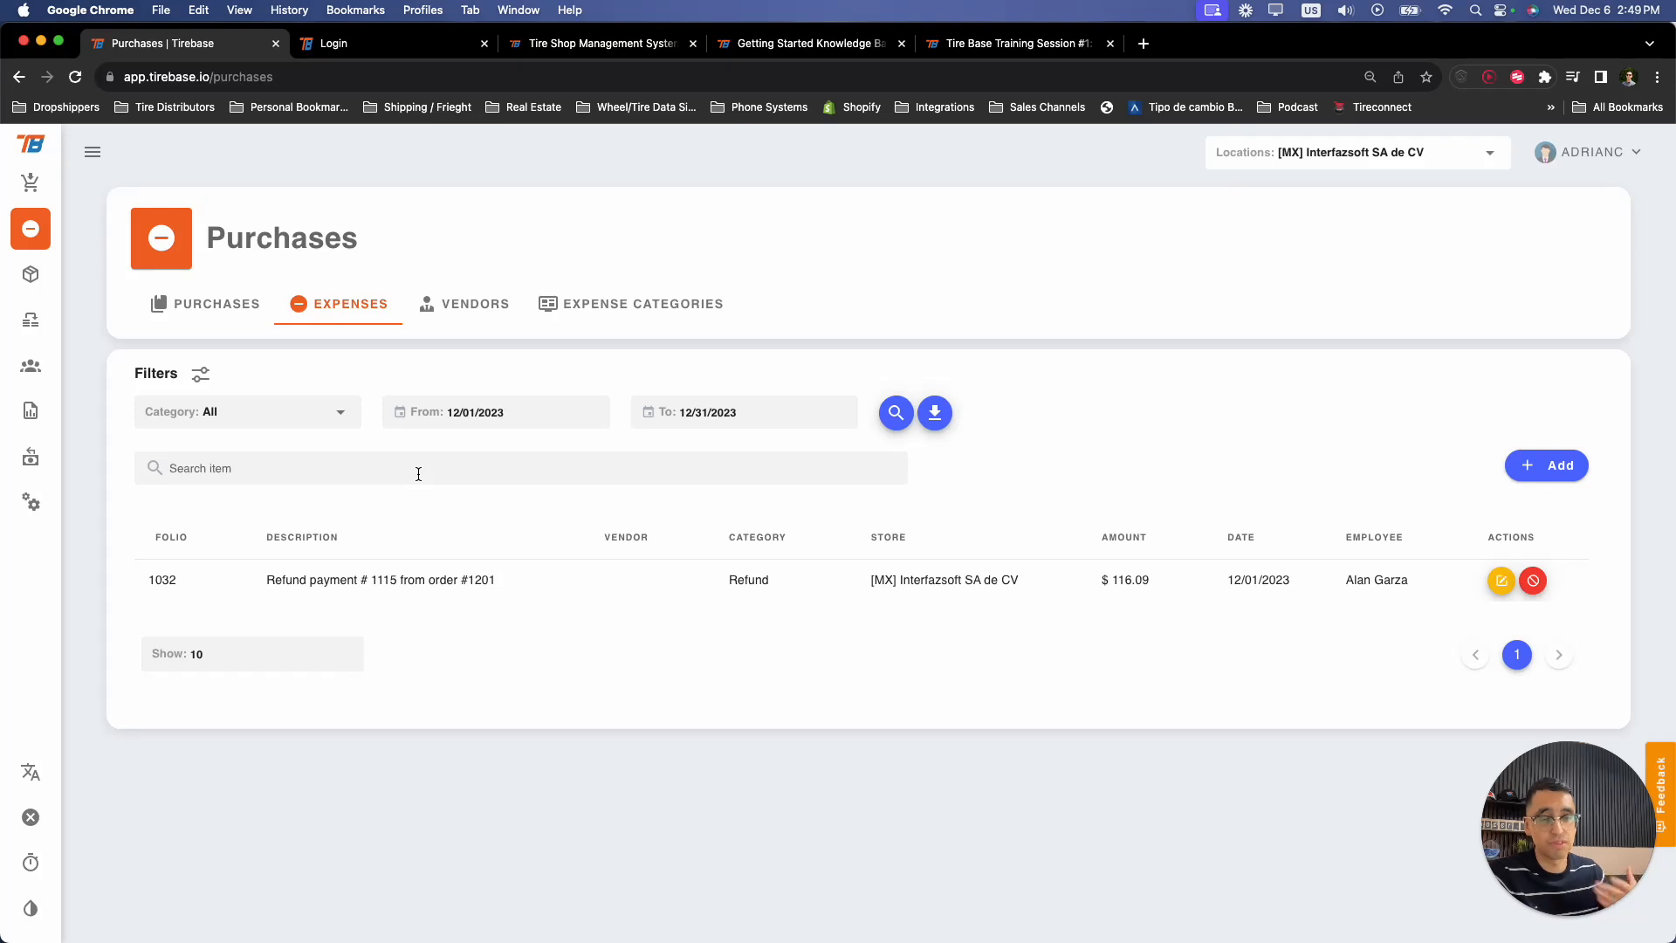
- Start registering a new expense and review its employee, purchase order and expense category choices without changing them
{"action": "left_click", "coordinate": [1542, 475]}
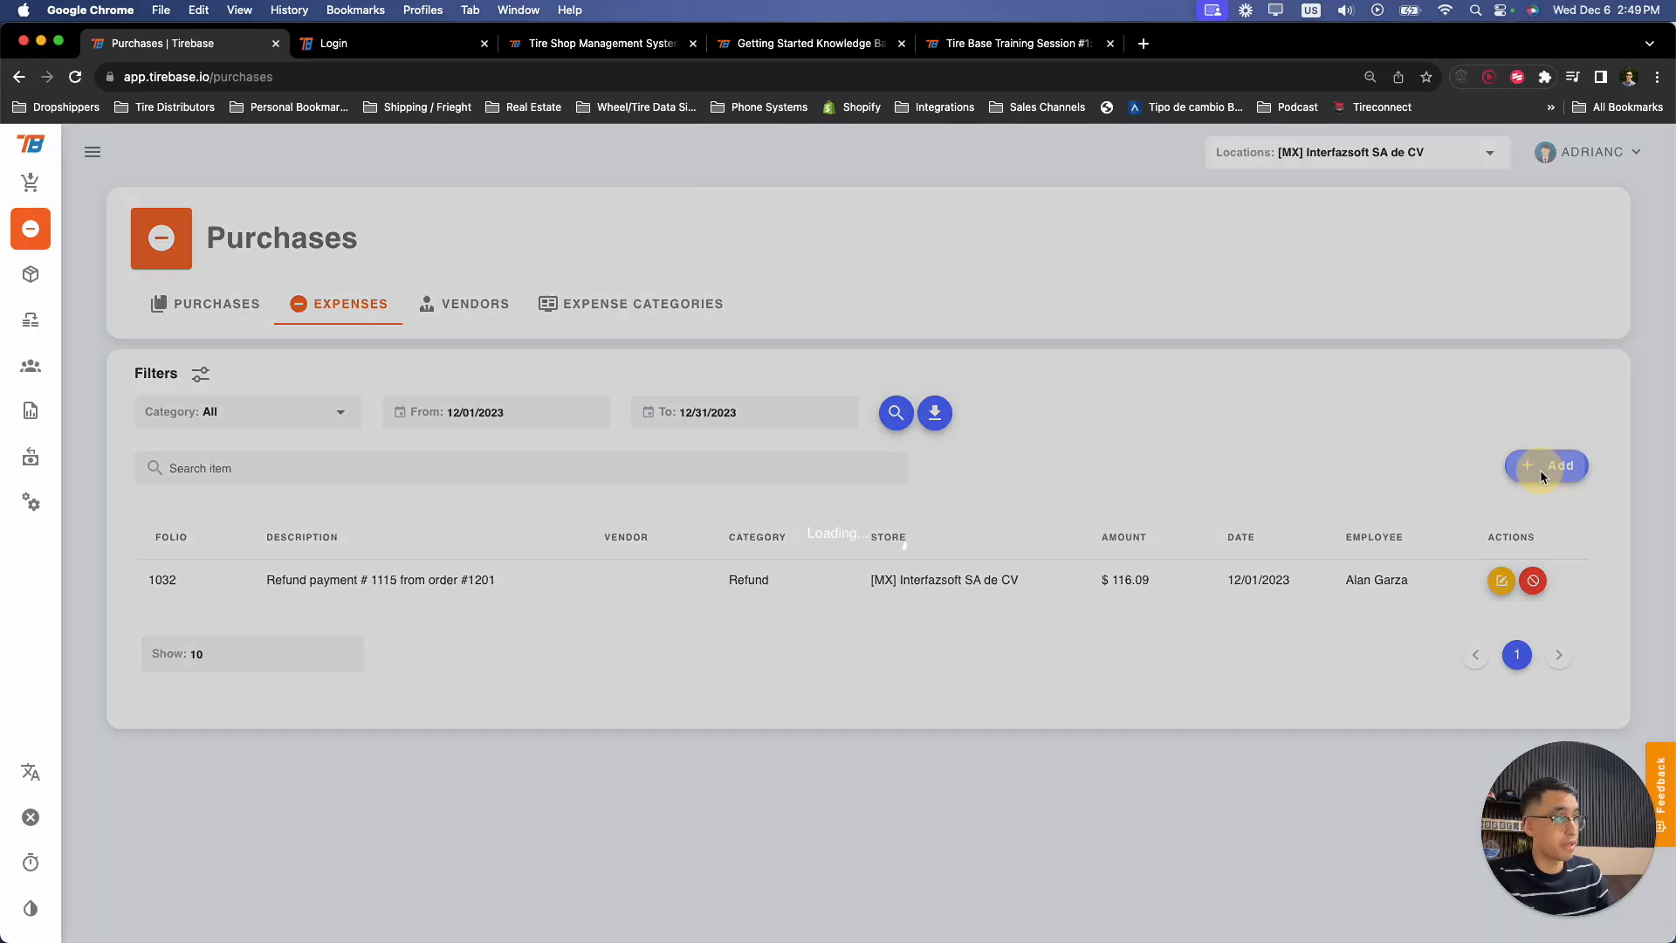
{"action": "left_click", "coordinate": [756, 344]}
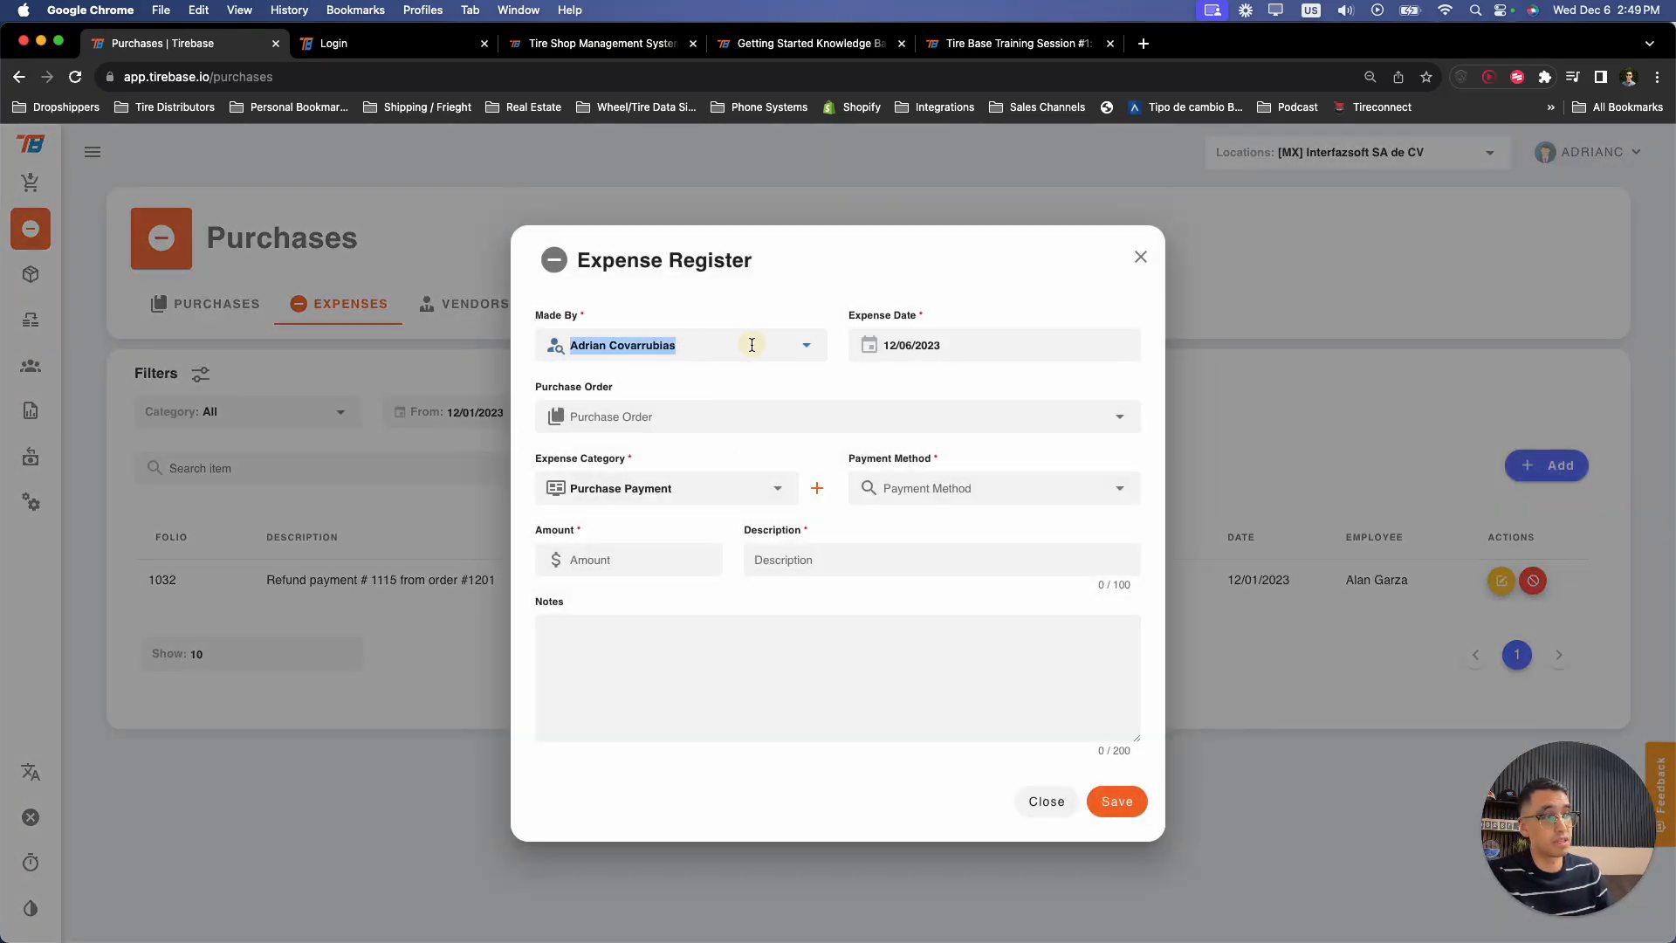
{"action": "left_click", "coordinate": [945, 385]}
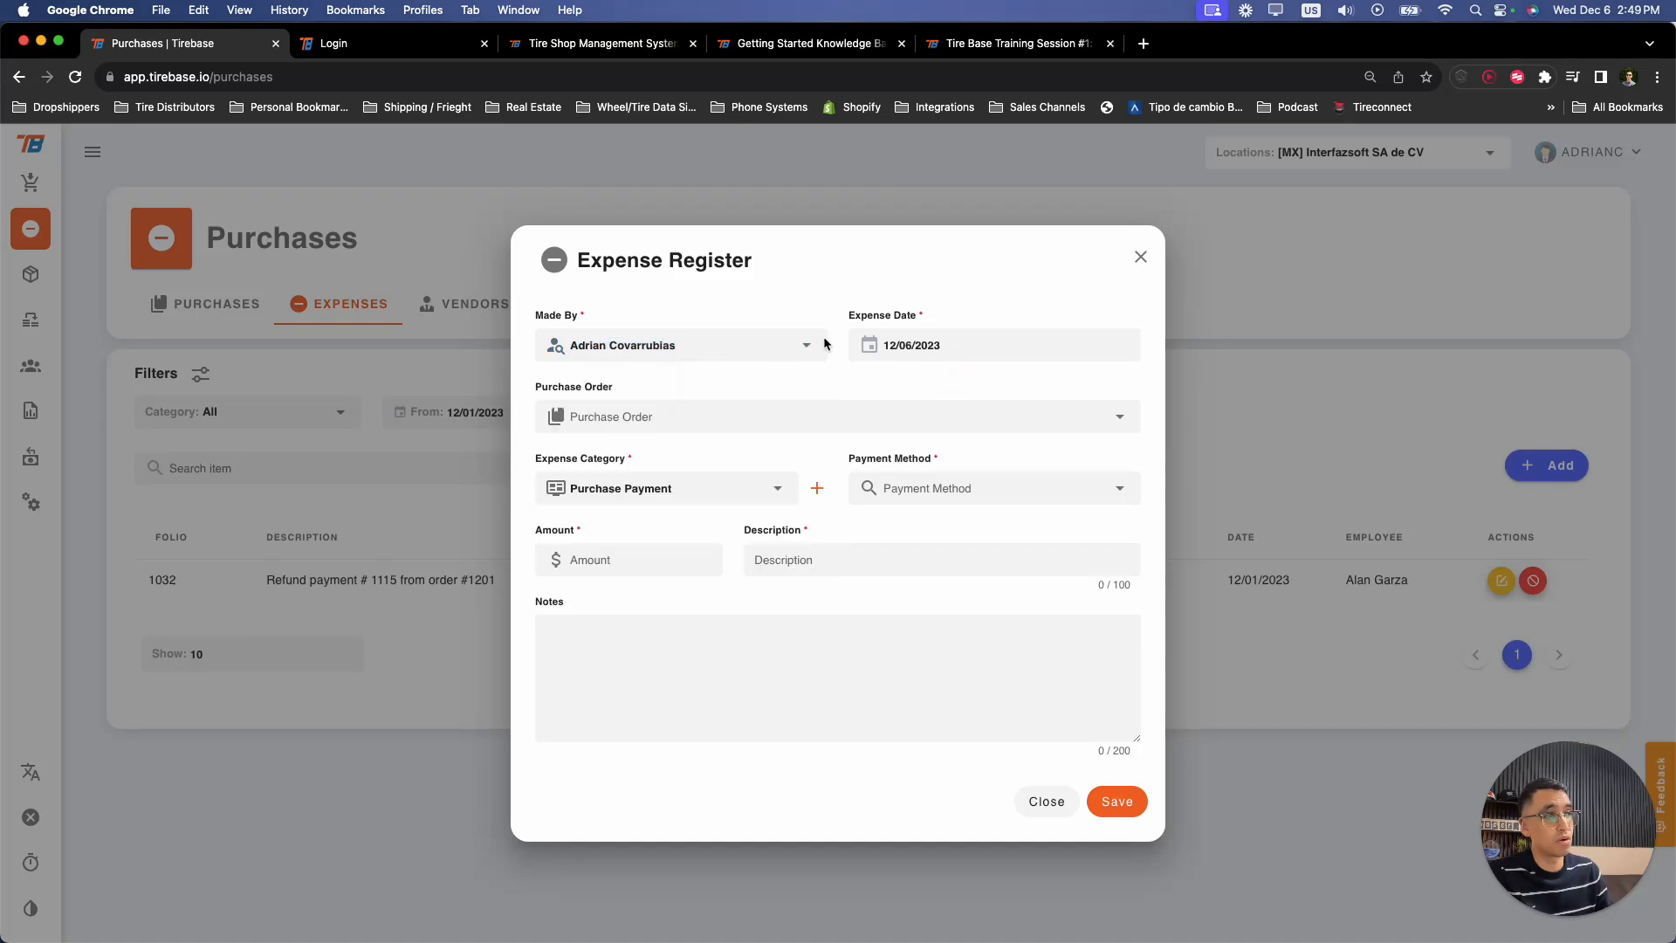
{"action": "left_click", "coordinate": [700, 419]}
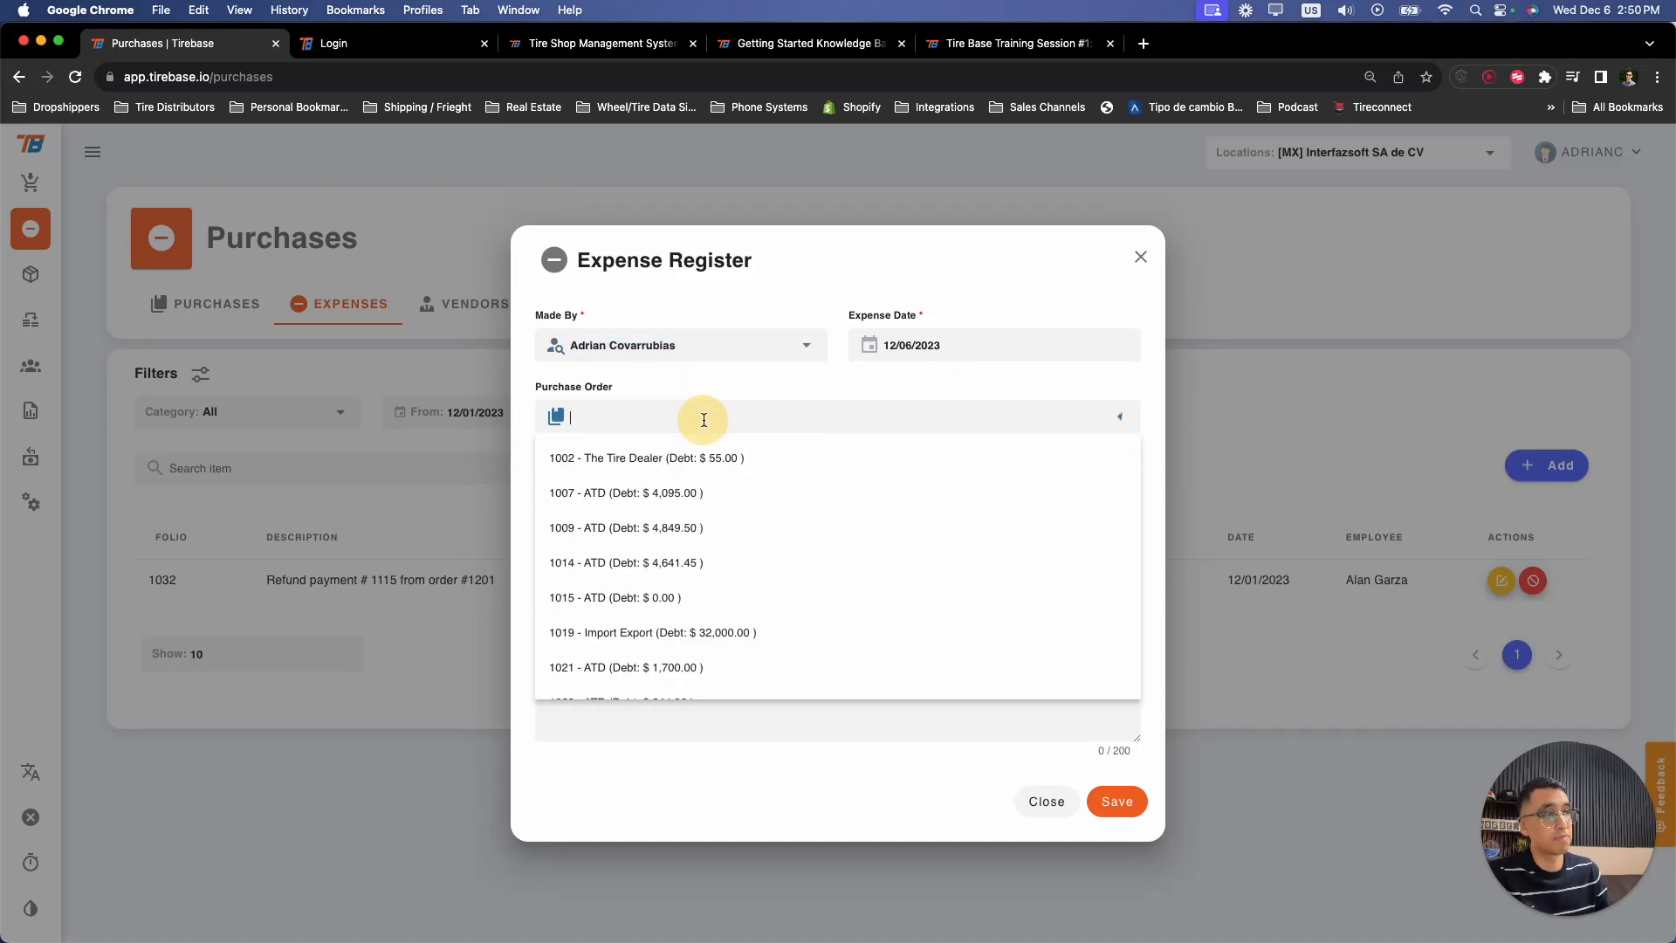
{"action": "left_click", "coordinate": [773, 370]}
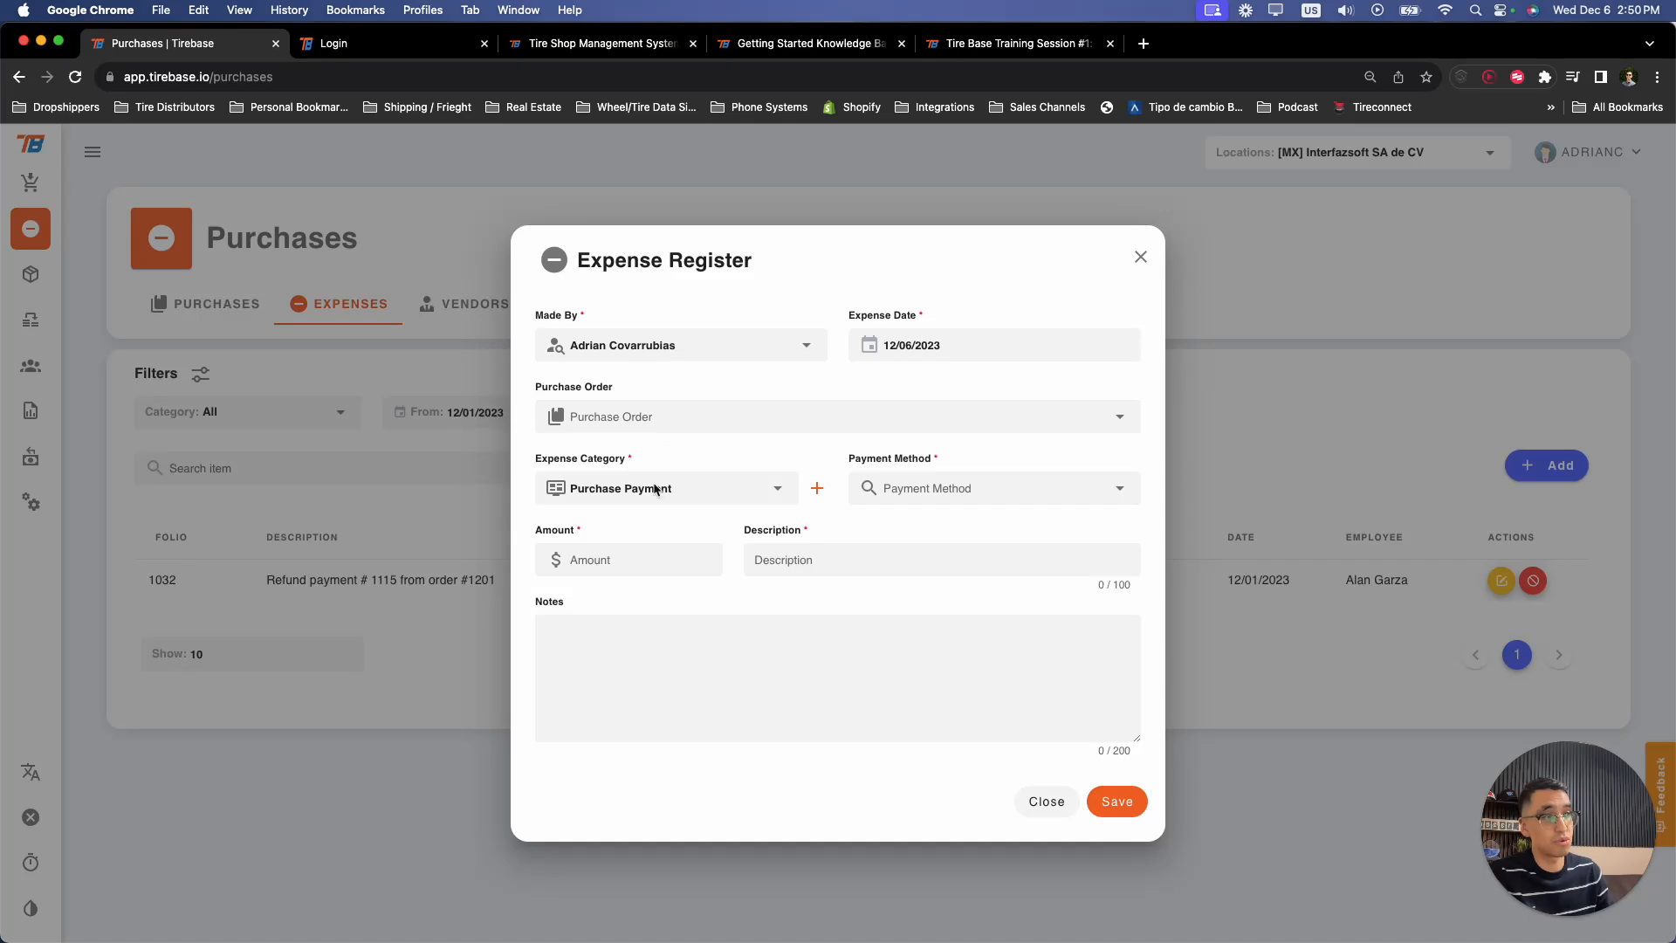
{"action": "left_click", "coordinate": [691, 486]}
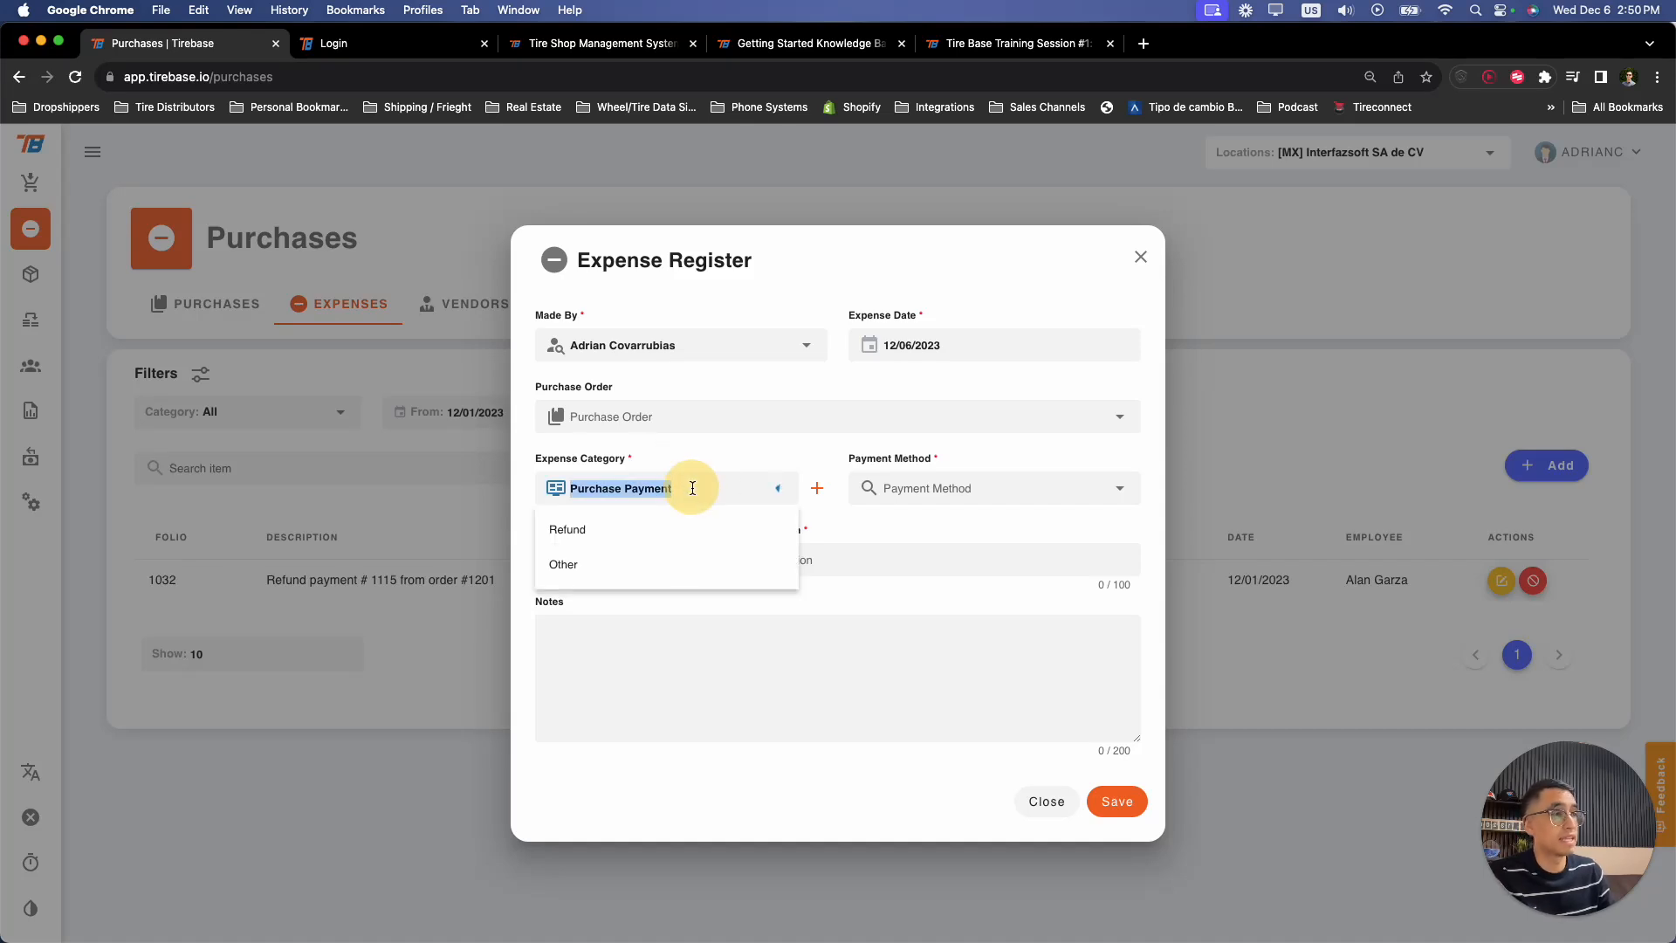
{"action": "left_click", "coordinate": [718, 450]}
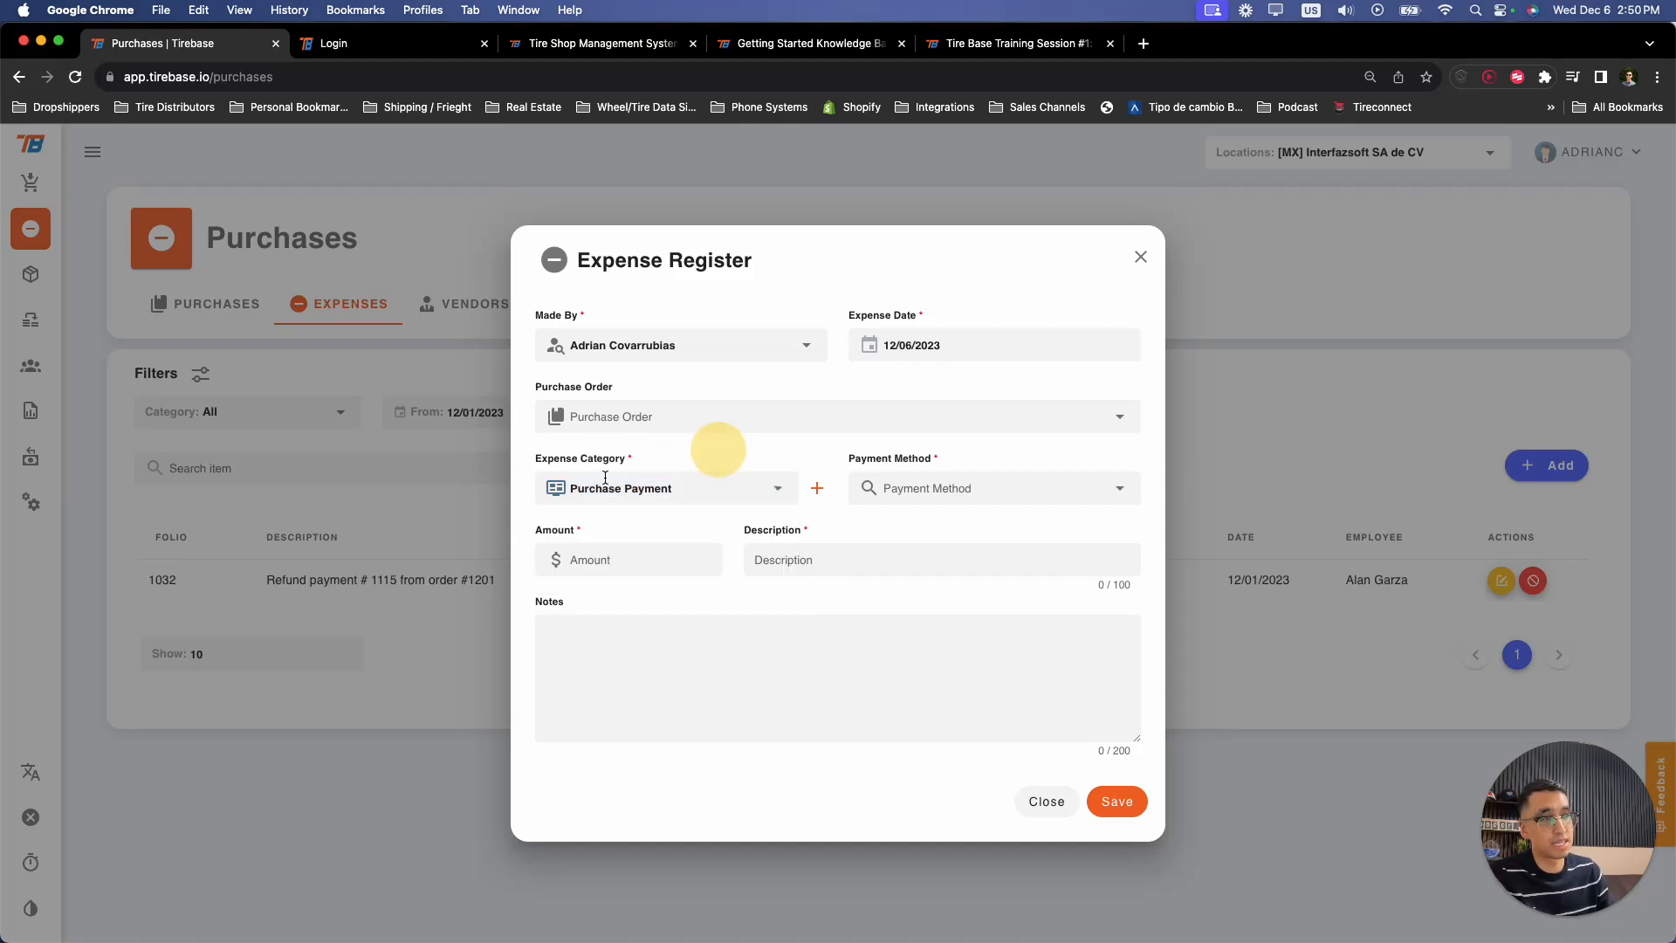
- Add a new expense category with the concept "Food" from within the expense form
{"action": "left_click", "coordinate": [817, 488]}
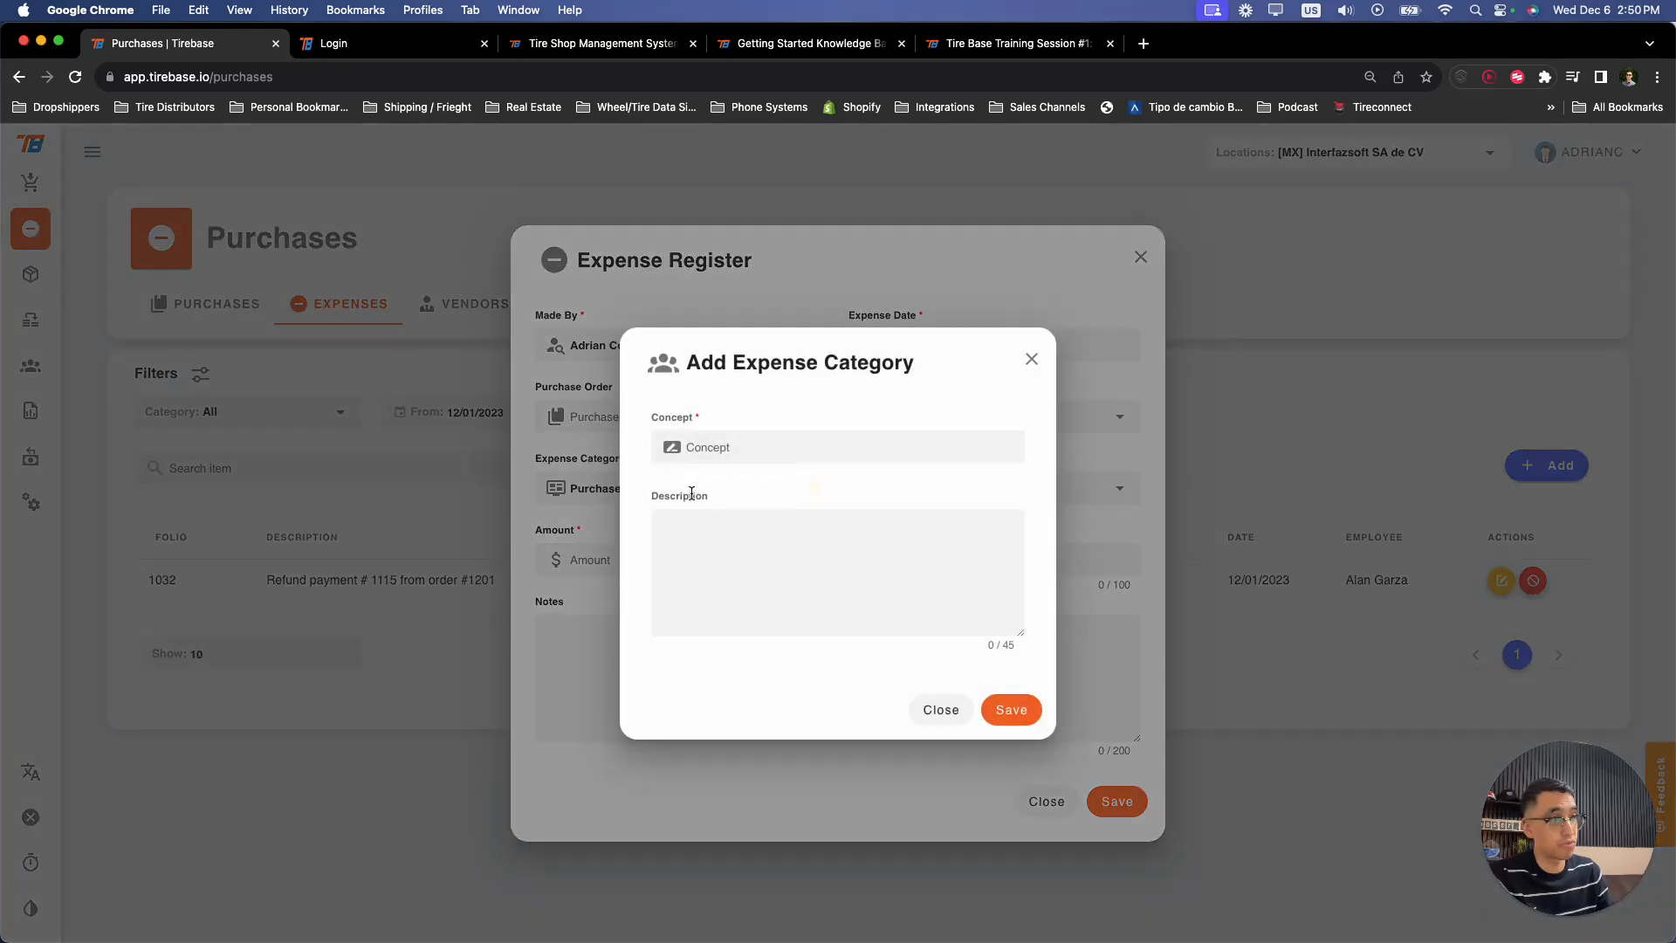
{"action": "left_click", "coordinate": [720, 460]}
{"action": "type", "text": "Food"}
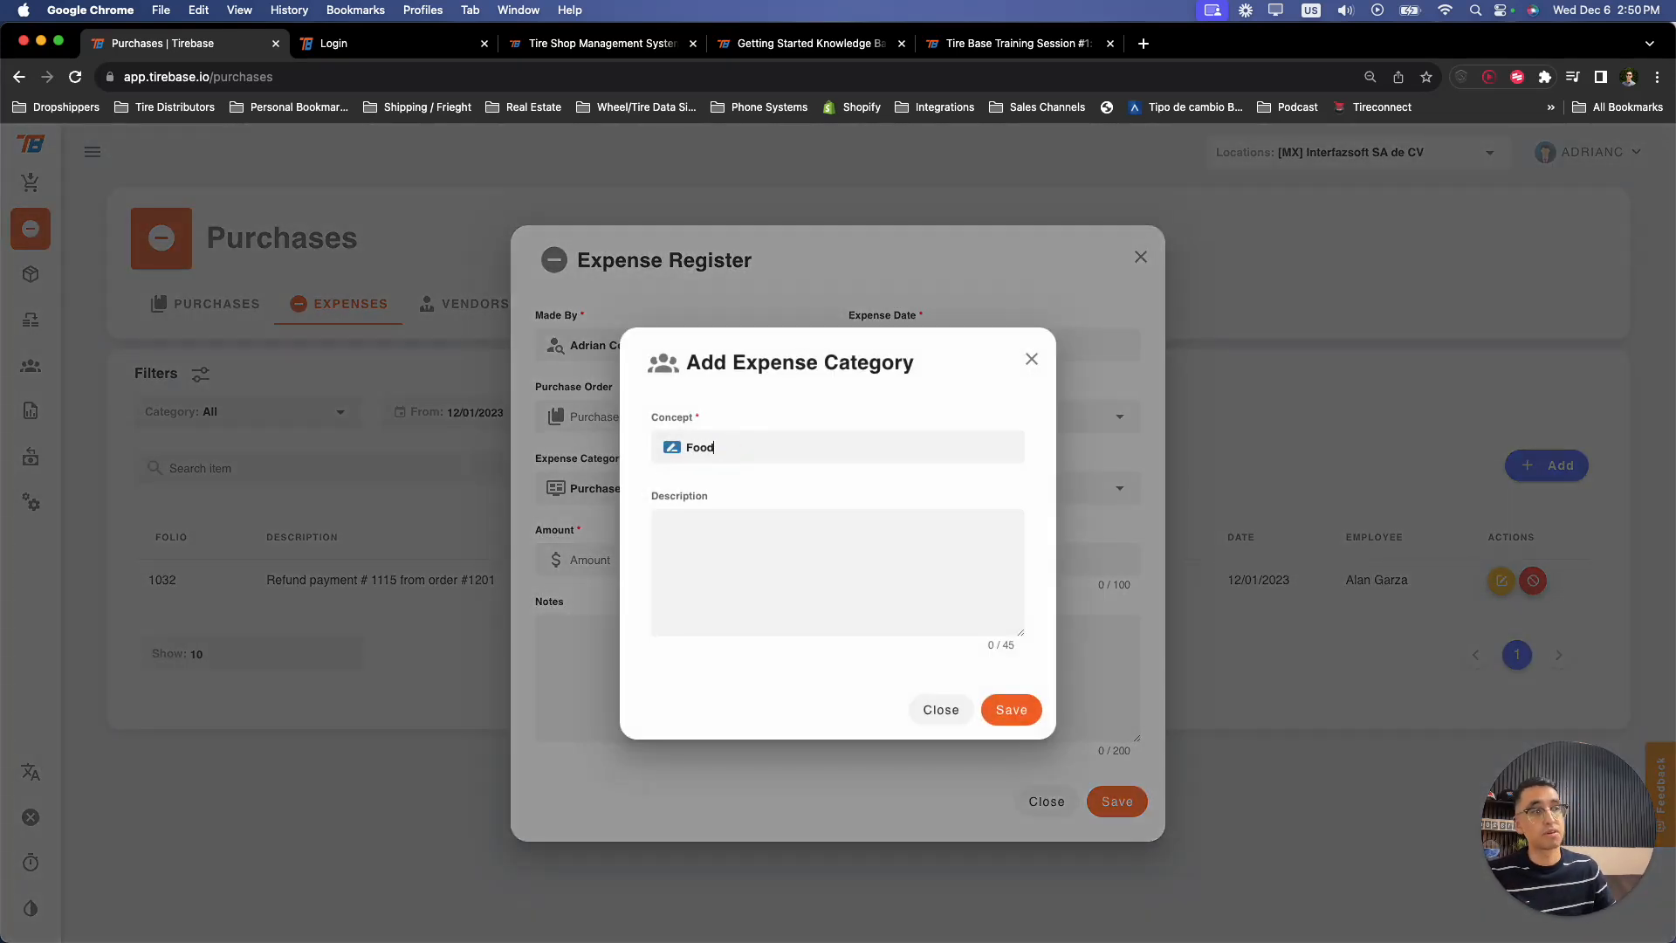
{"action": "left_click", "coordinate": [1011, 709]}
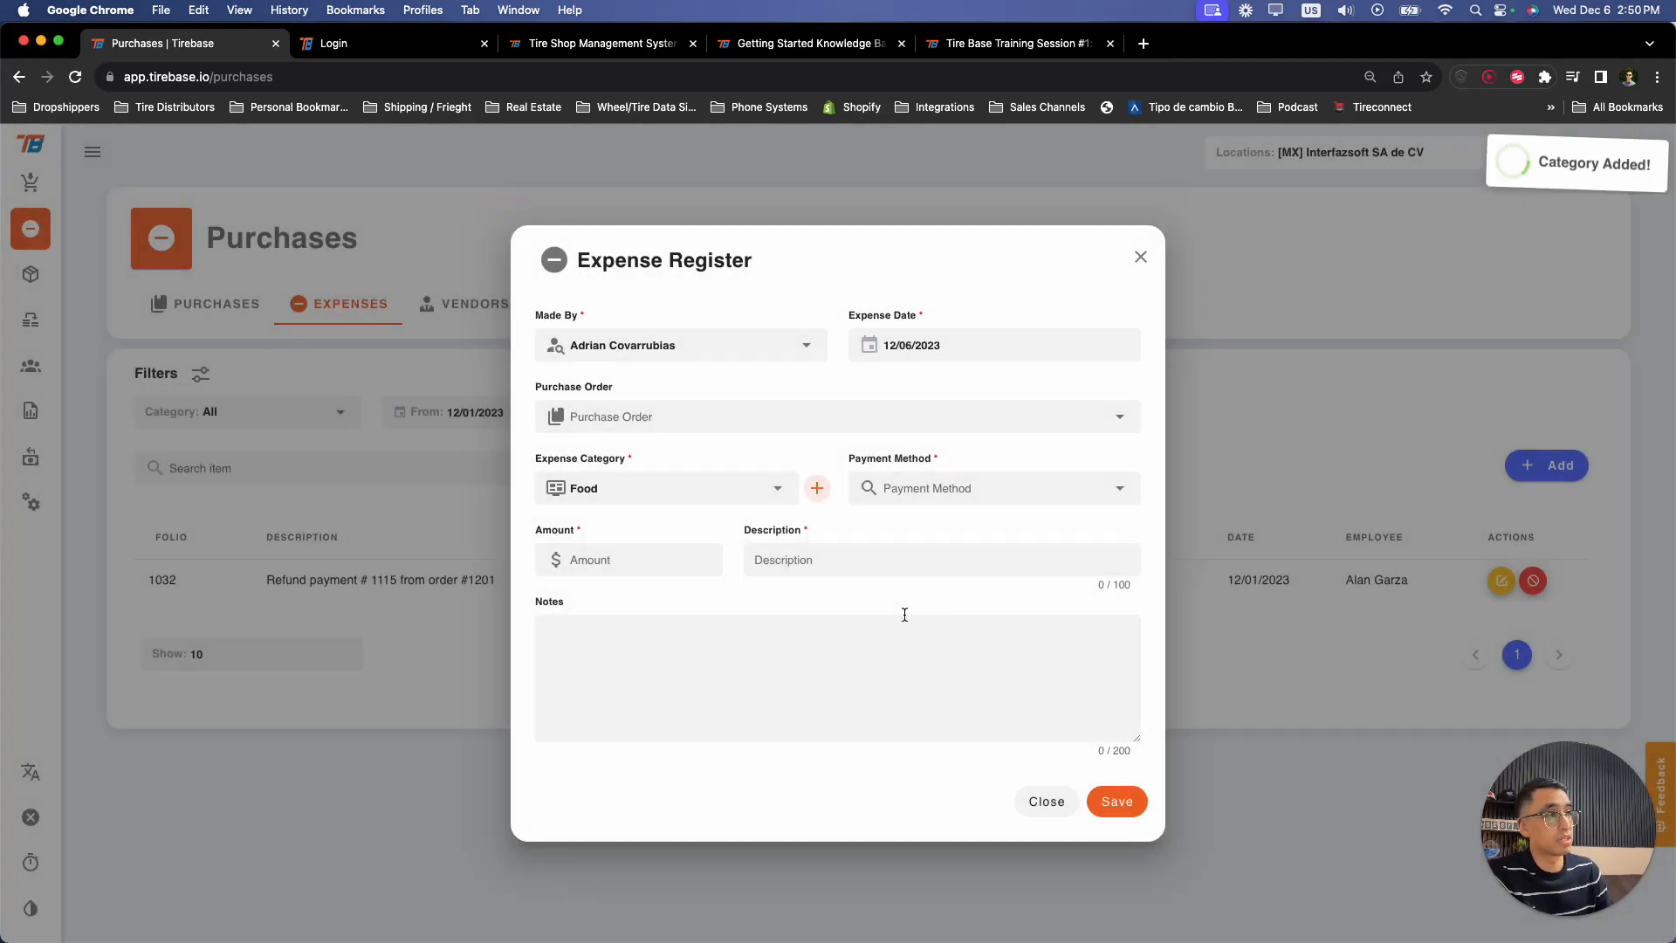
- Complete and save the expense with Cash as payment method, an amount of 100 and the description "Pizza"
{"action": "left_click", "coordinate": [923, 490]}
{"action": "left_click", "coordinate": [936, 526]}
{"action": "left_click", "coordinate": [667, 569]}
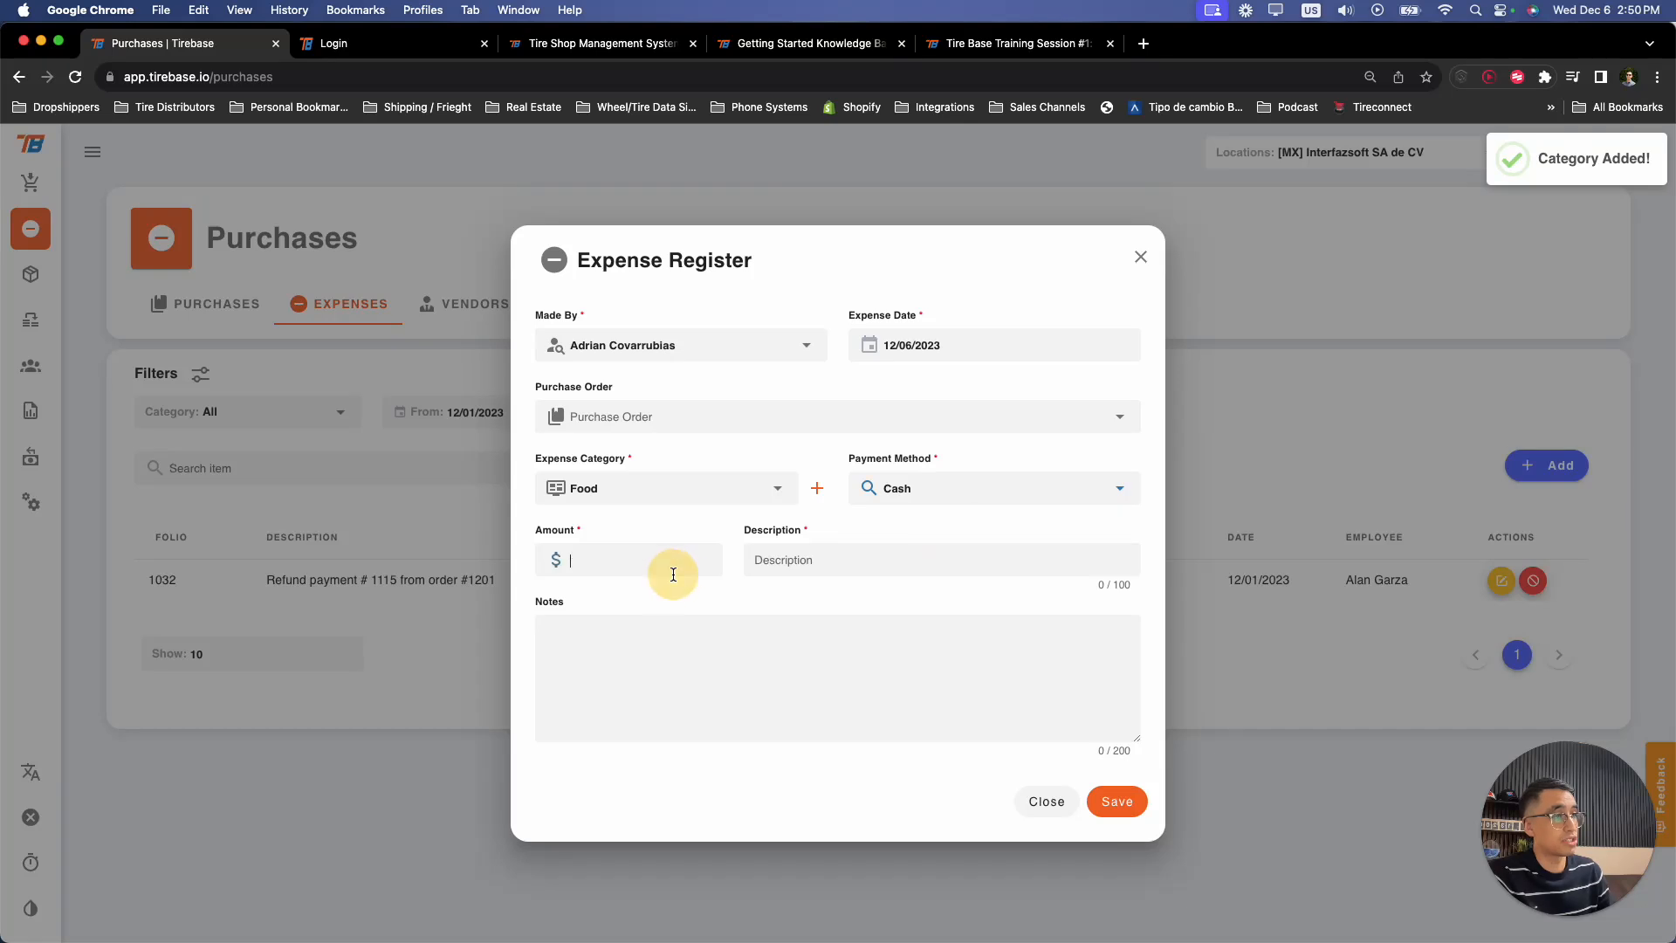
{"action": "type", "text": "100"}
{"action": "key", "text": "Tab"}
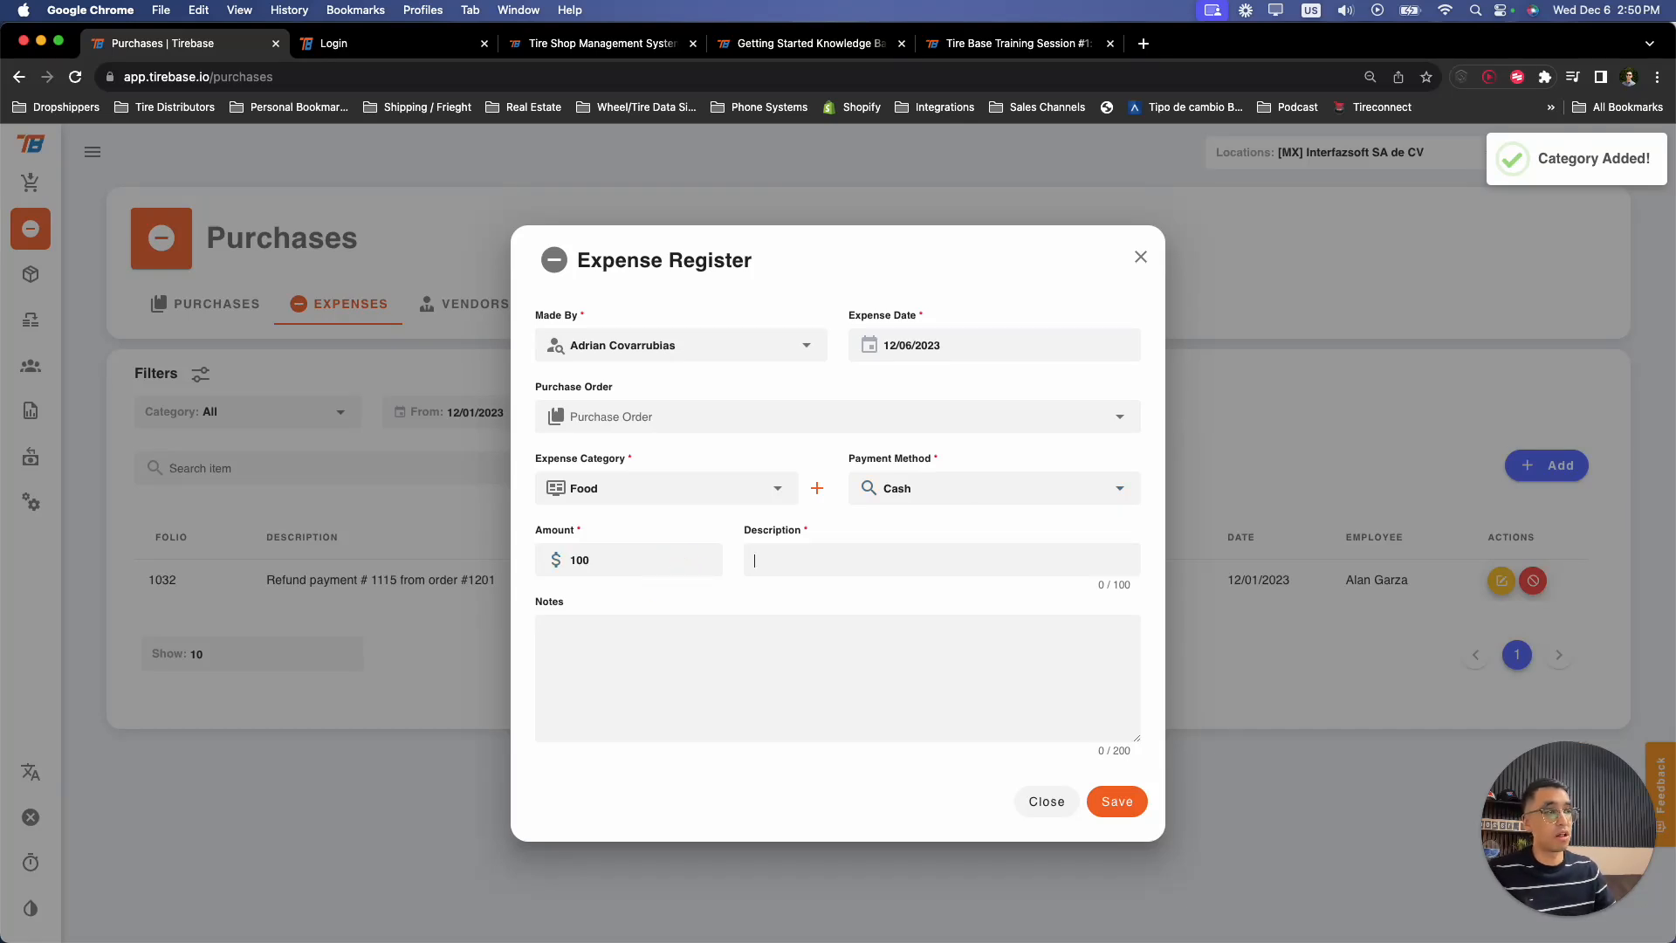
{"action": "type", "text": "Pizza"}
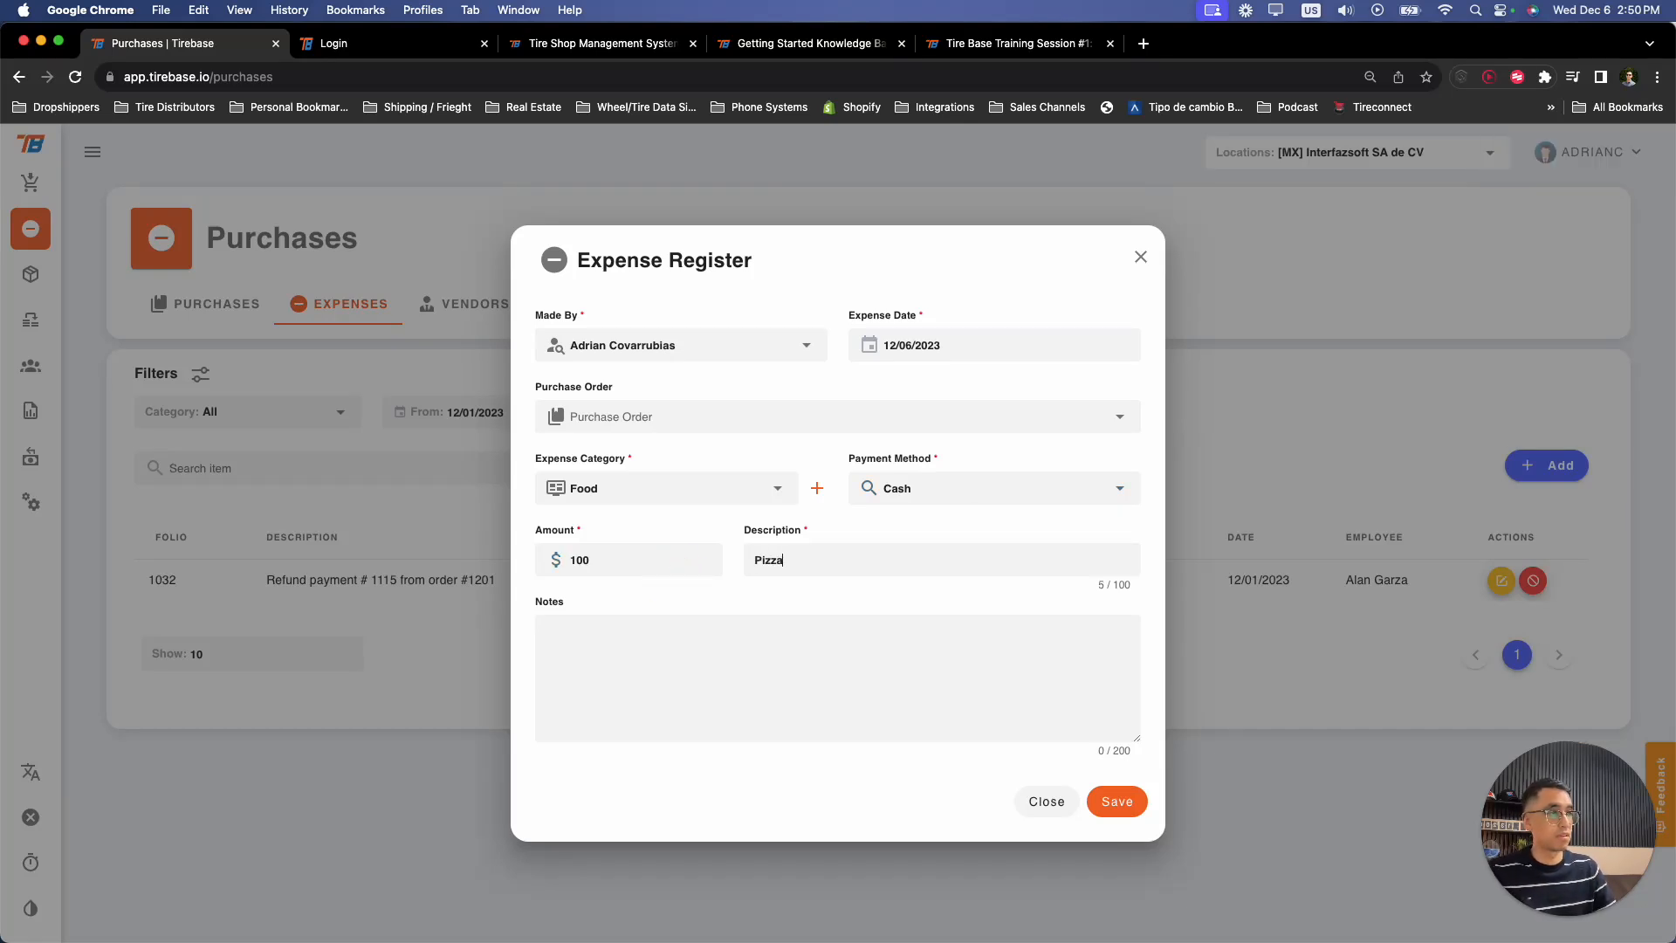
{"action": "left_click", "coordinate": [1122, 801]}
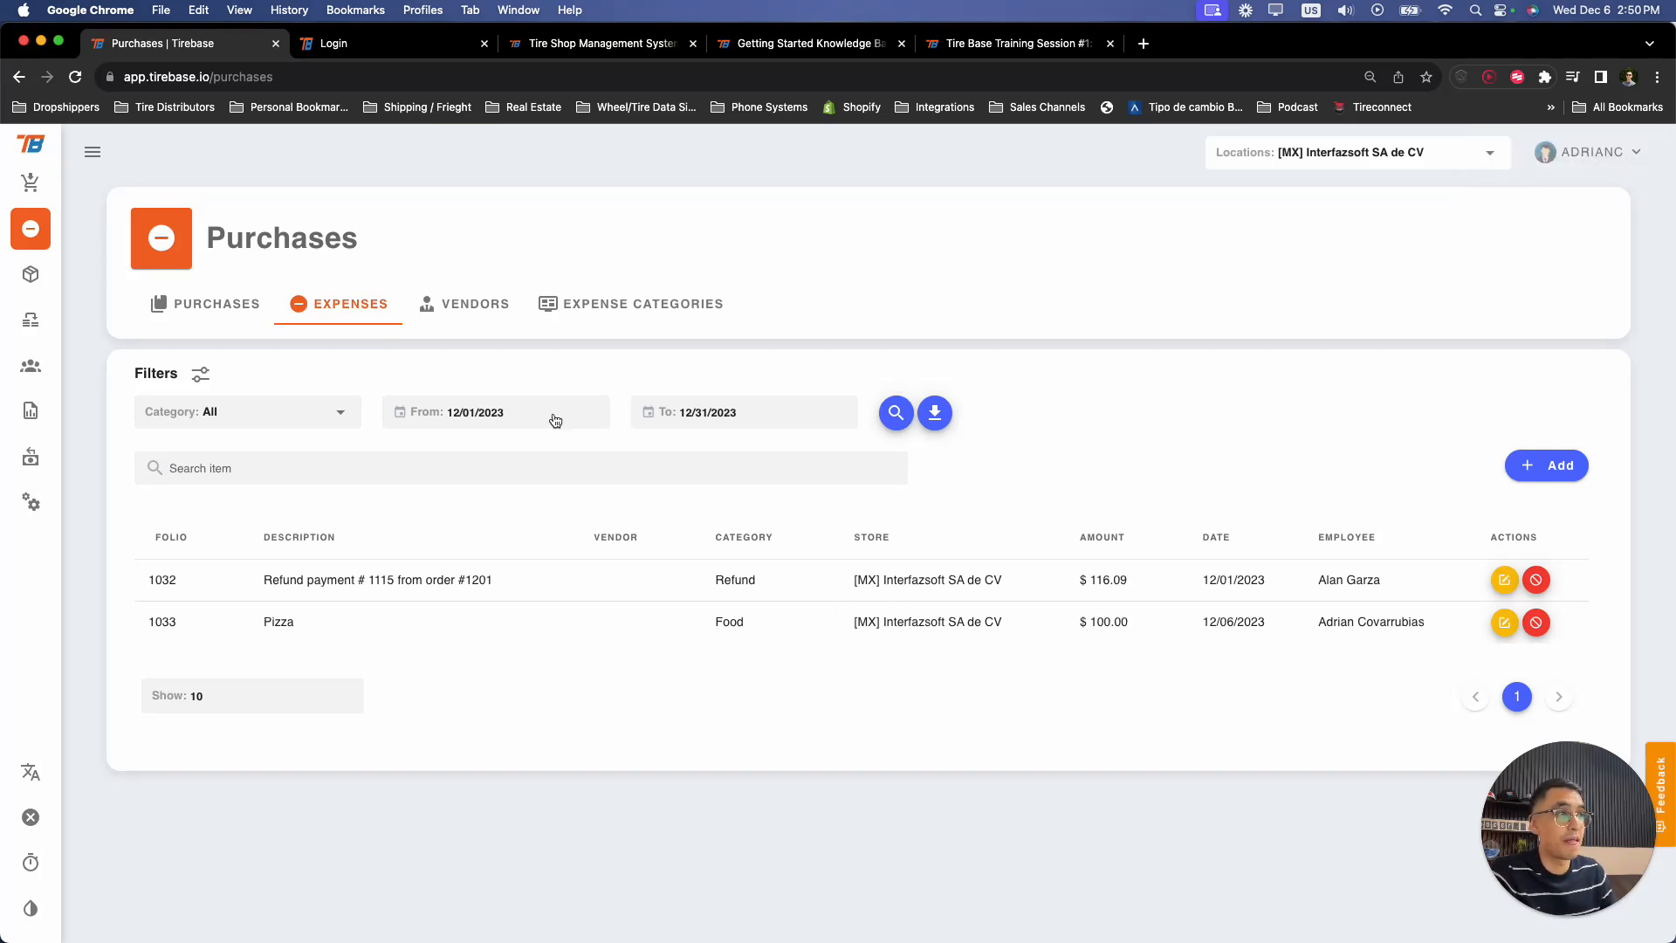
- Return to the home dashboard, switch its figures to Daily, and examine the total expenses and total income
{"action": "left_click", "coordinate": [30, 144]}
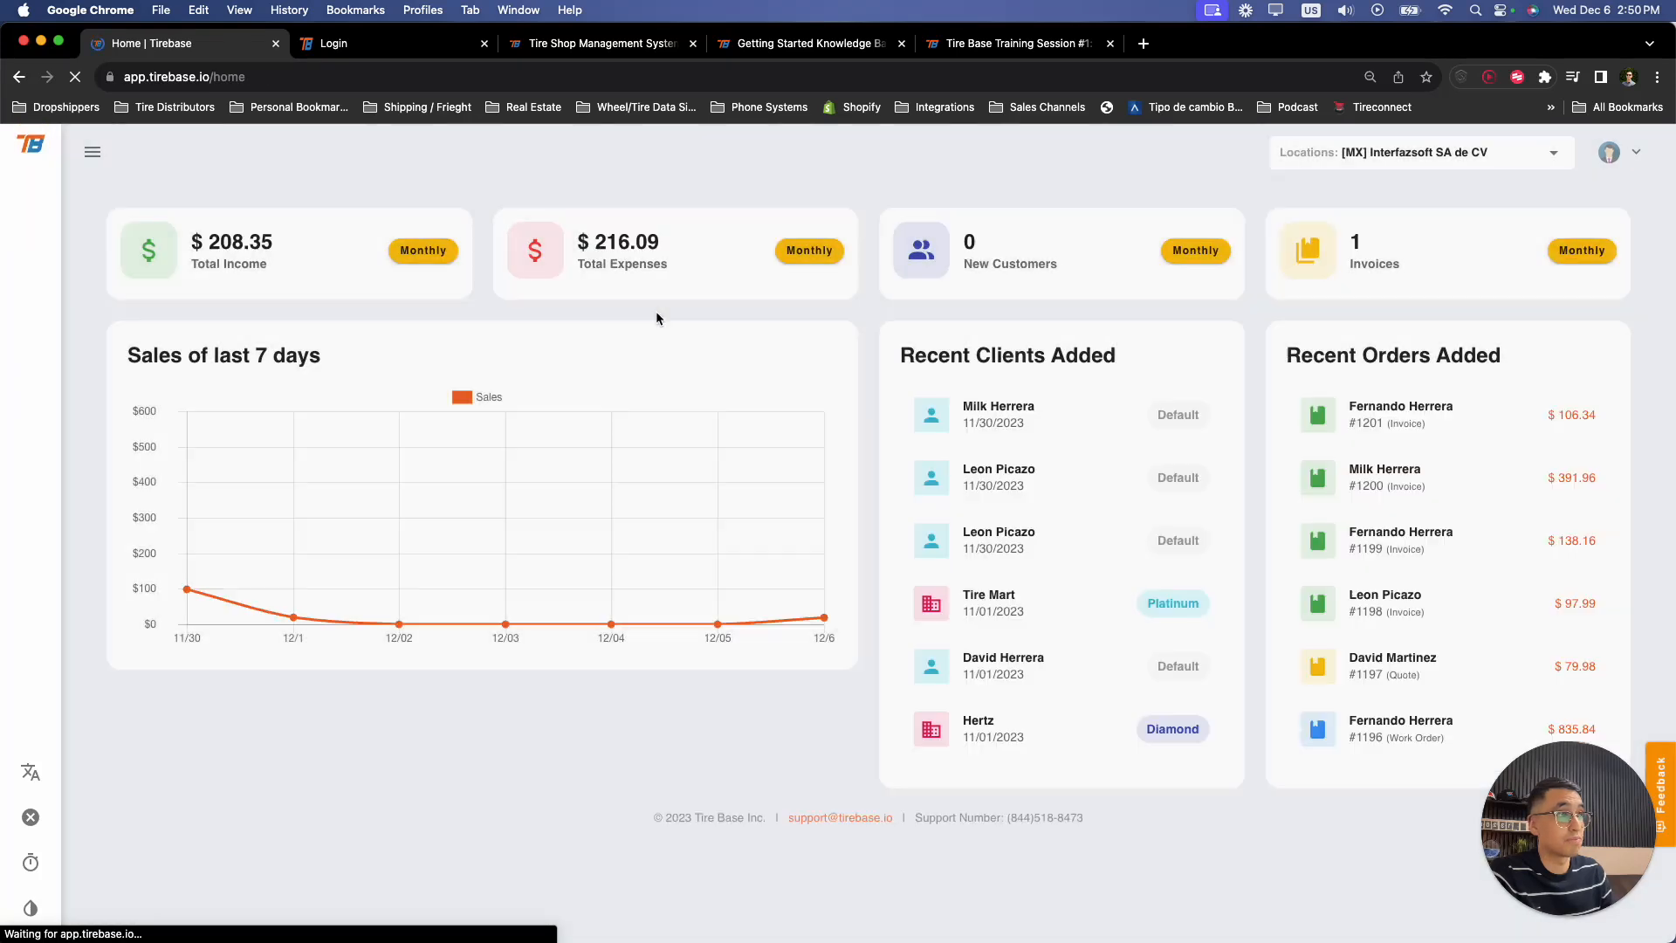
{"action": "left_click_drag", "start_coordinate": [596, 243], "coordinate": [723, 251]}
{"action": "left_click", "coordinate": [824, 251]}
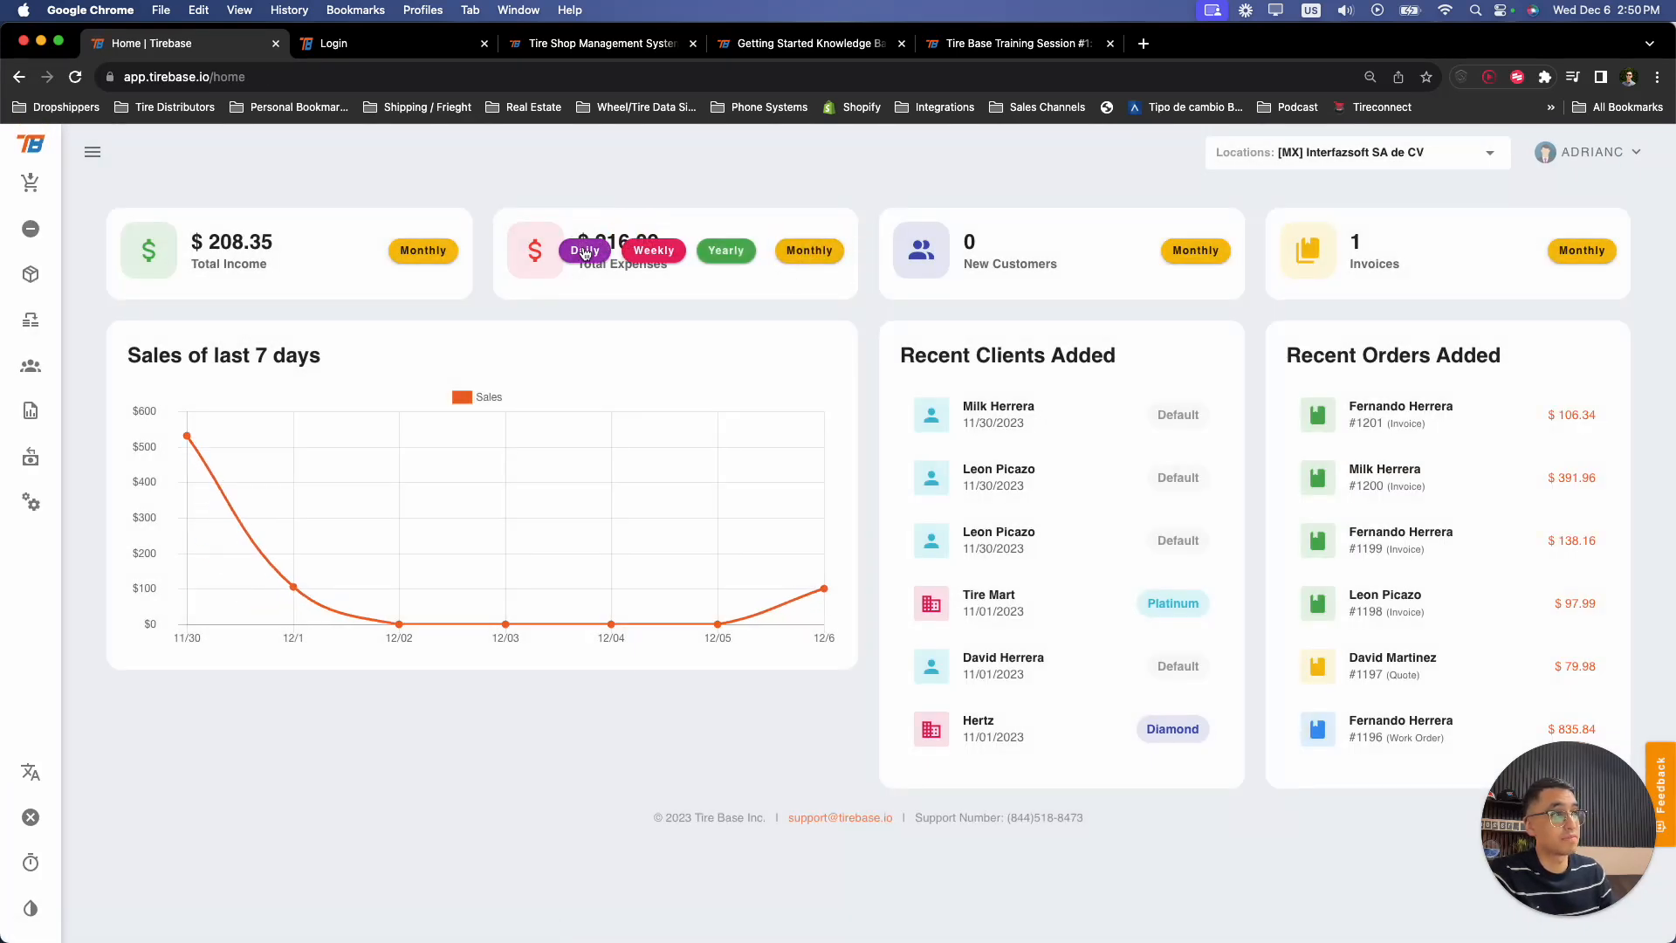
{"action": "left_click", "coordinate": [586, 254]}
{"action": "triple_click", "coordinate": [653, 244]}
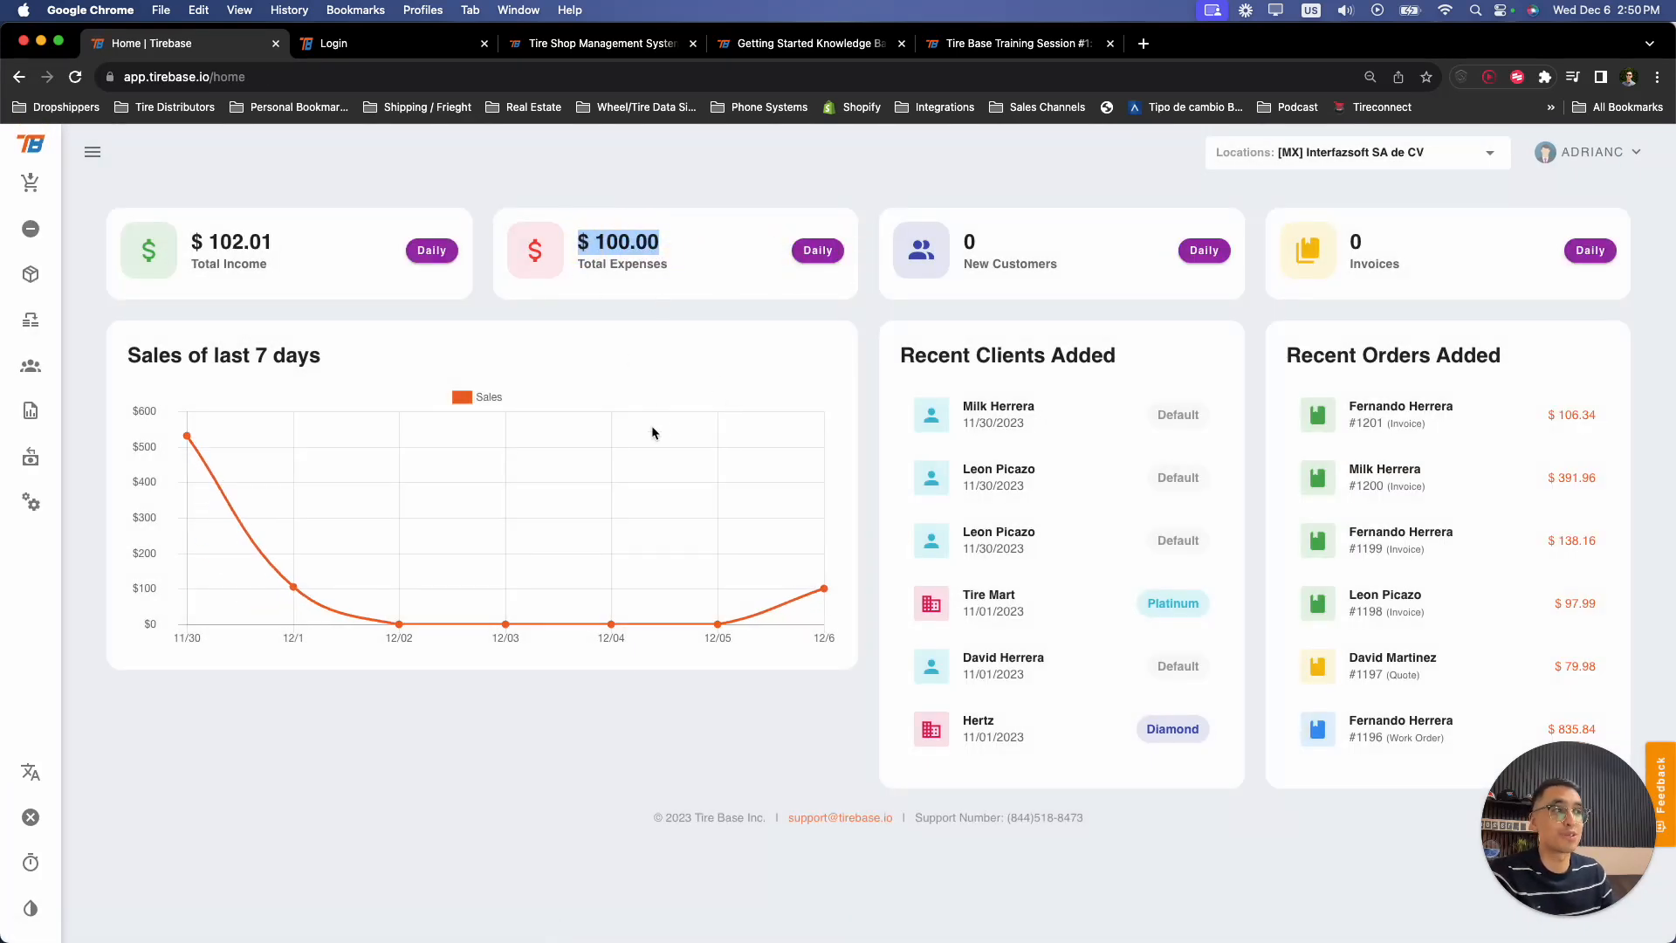
{"action": "left_click_drag", "start_coordinate": [276, 246], "coordinate": [150, 233]}
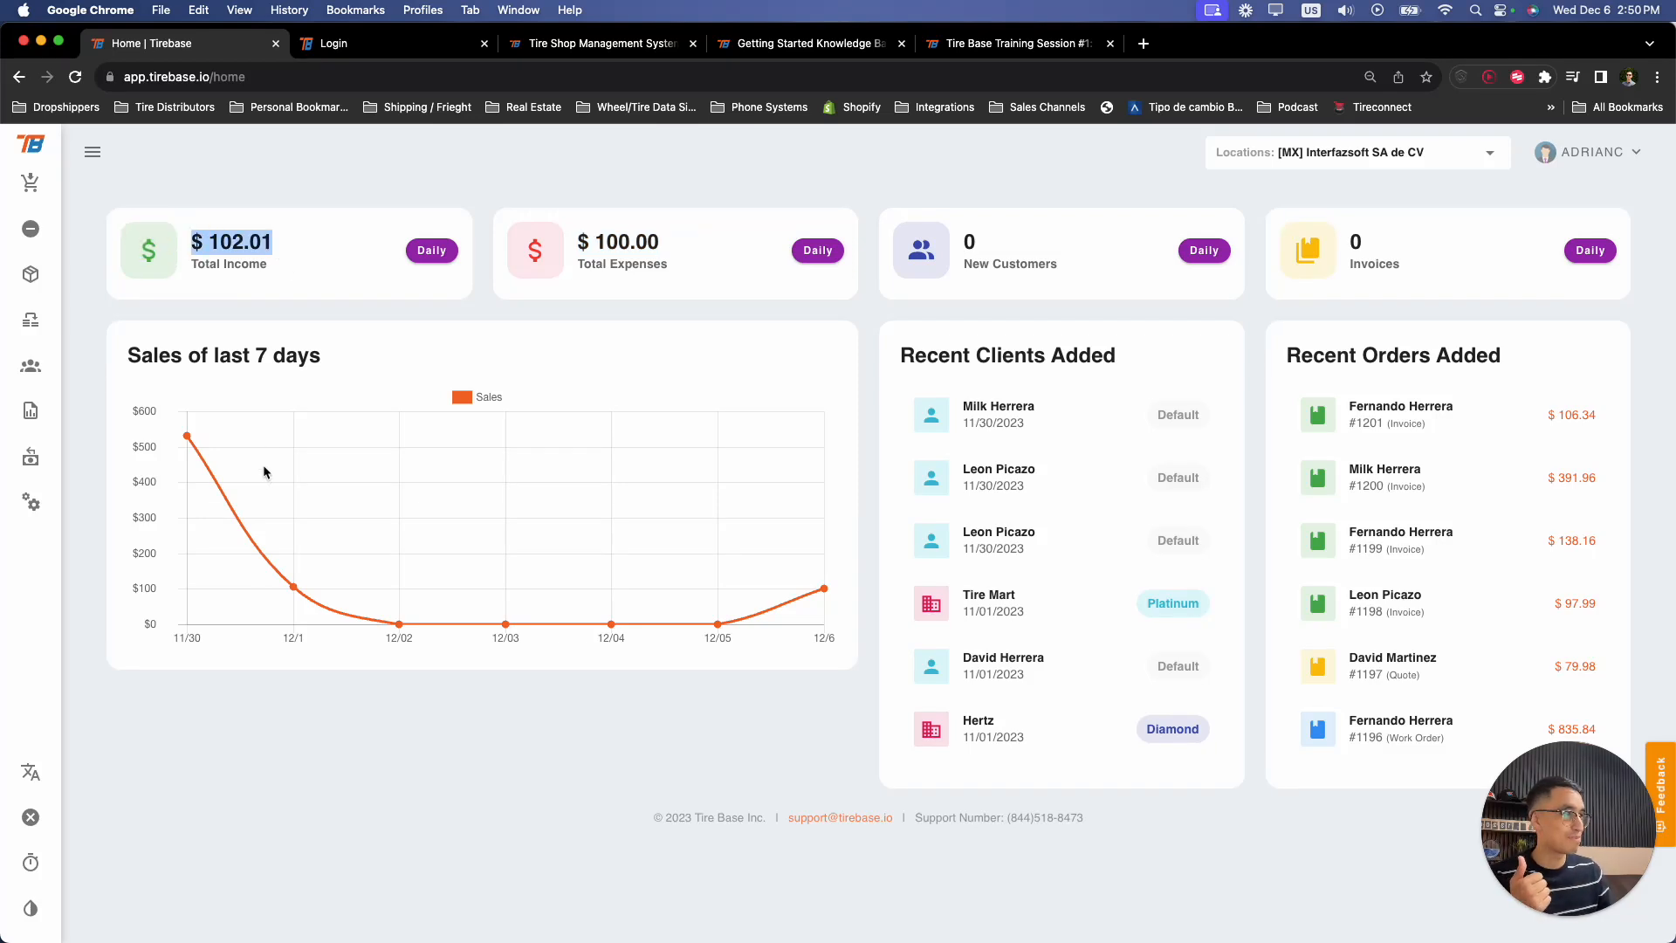
{"action": "left_click_drag", "start_coordinate": [282, 250], "coordinate": [183, 243]}
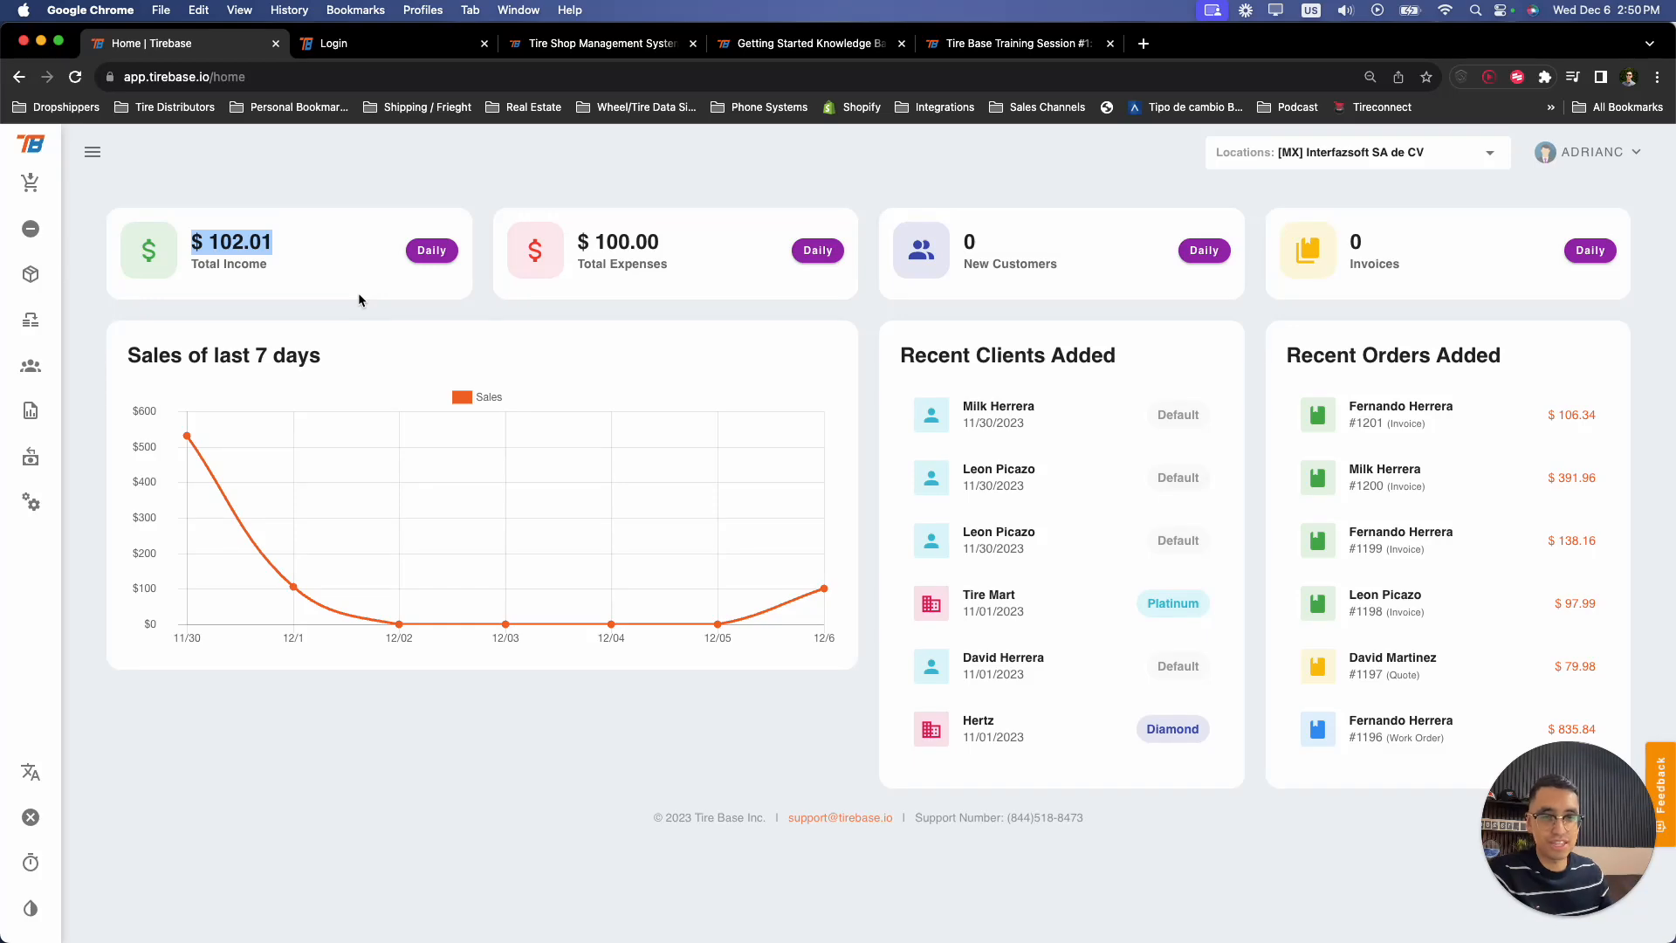
- Go back to Purchases and review the registered expenses, the expense categories and the vendor list
{"action": "left_click", "coordinate": [33, 231]}
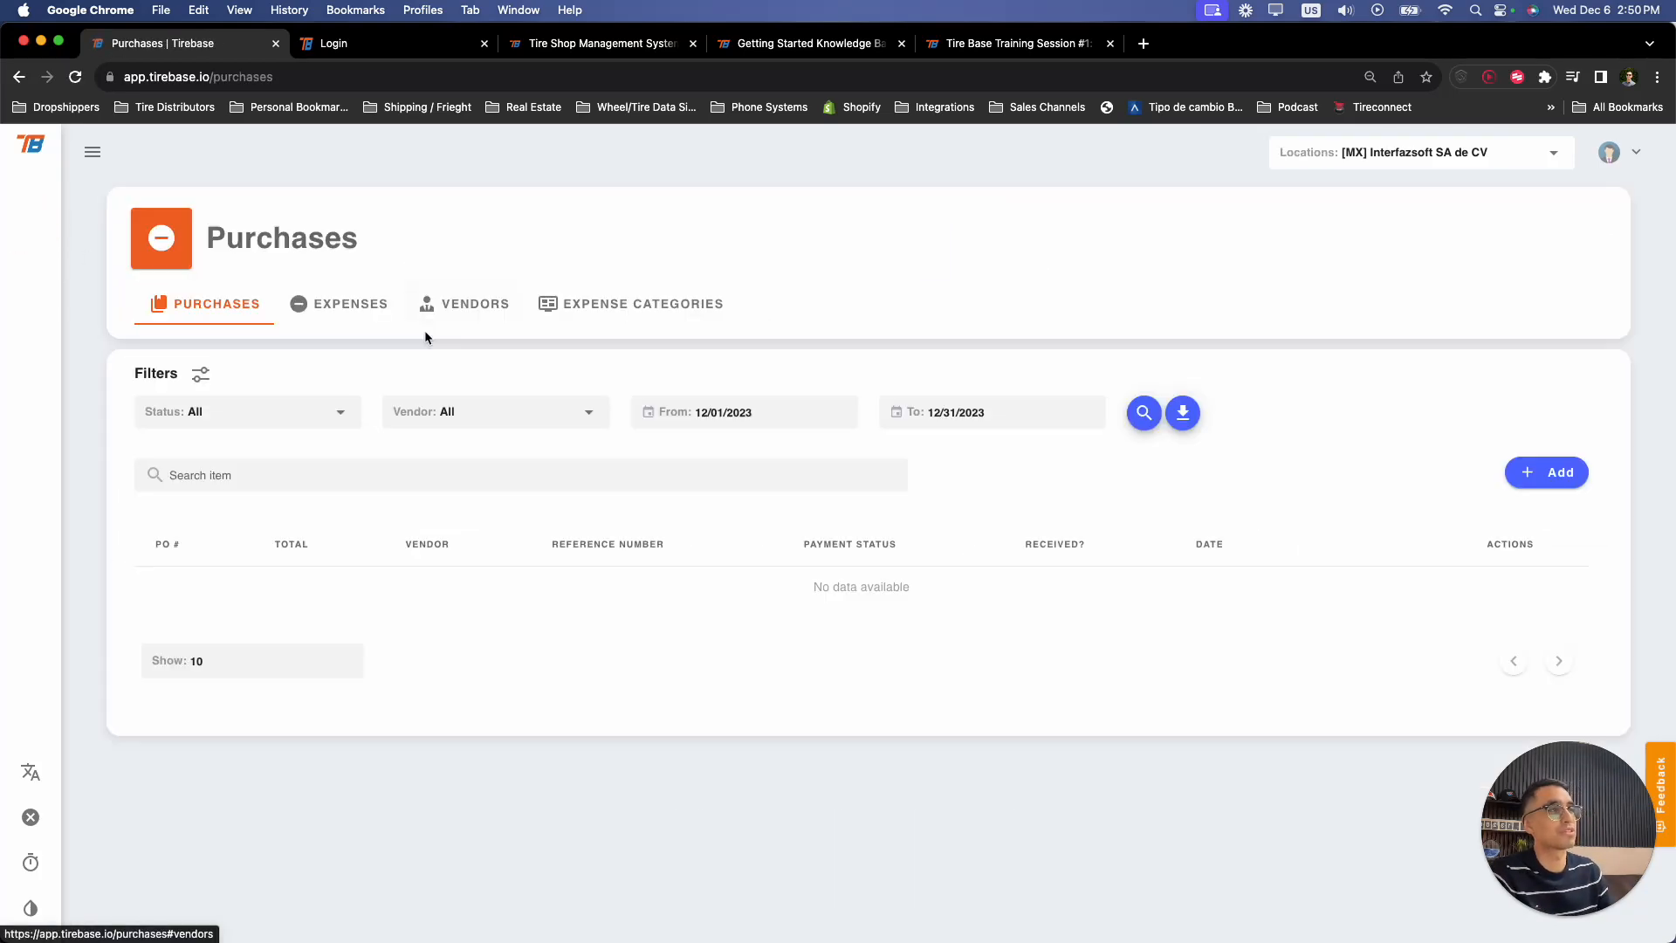
{"action": "left_click", "coordinate": [350, 310]}
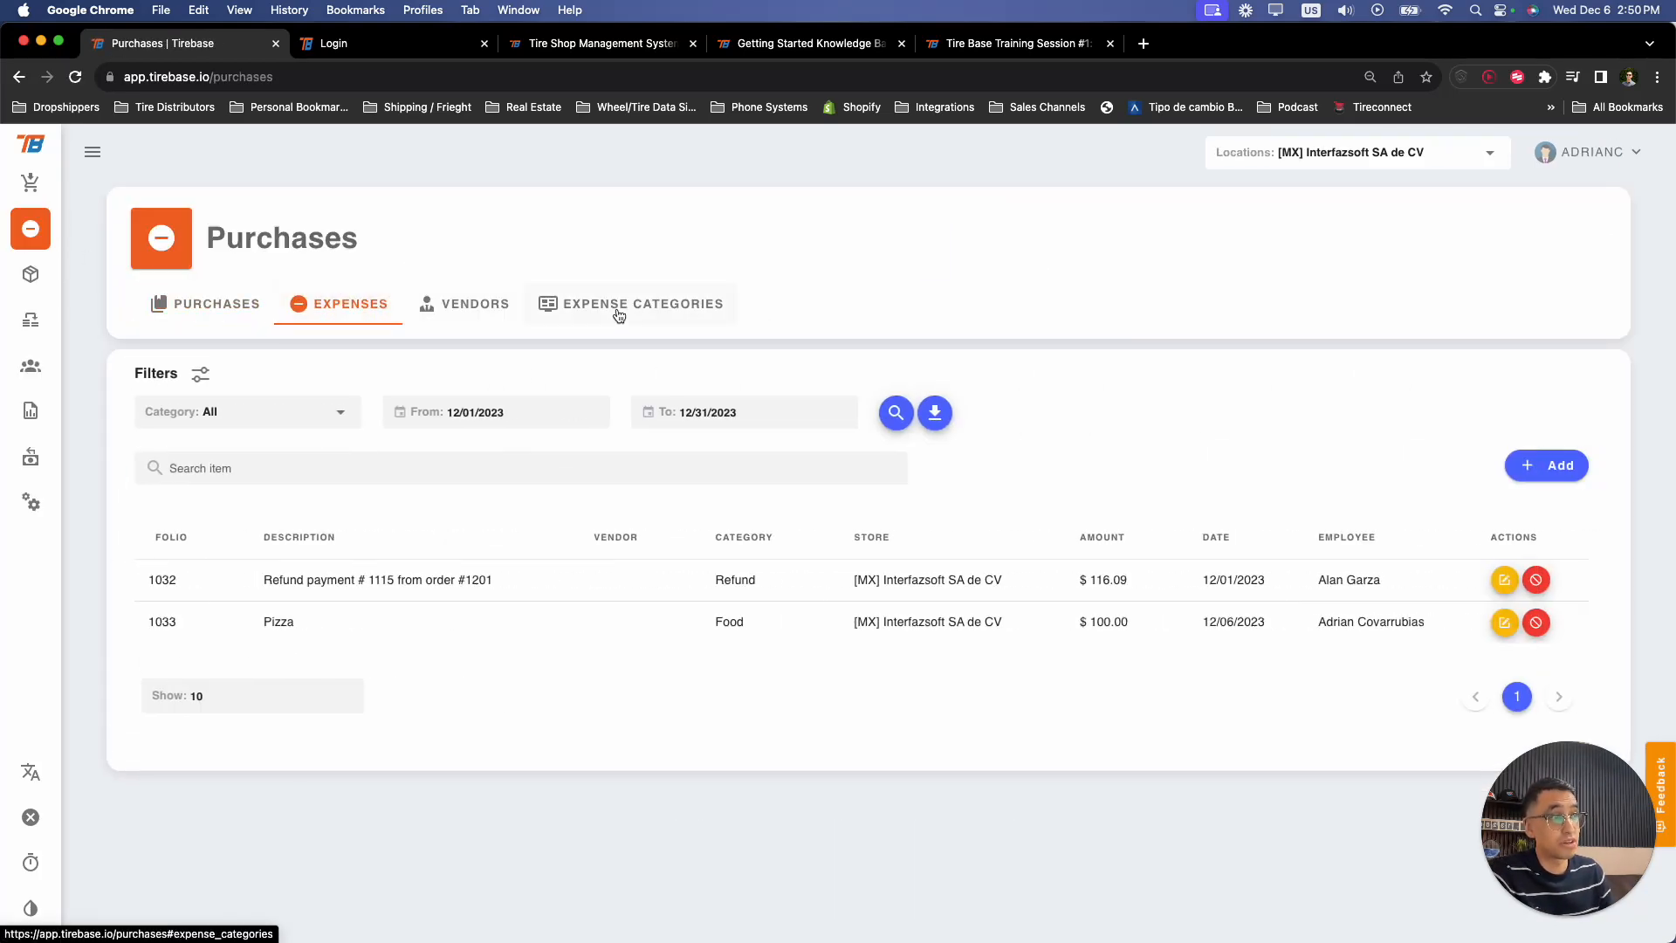
{"action": "left_click", "coordinate": [620, 307]}
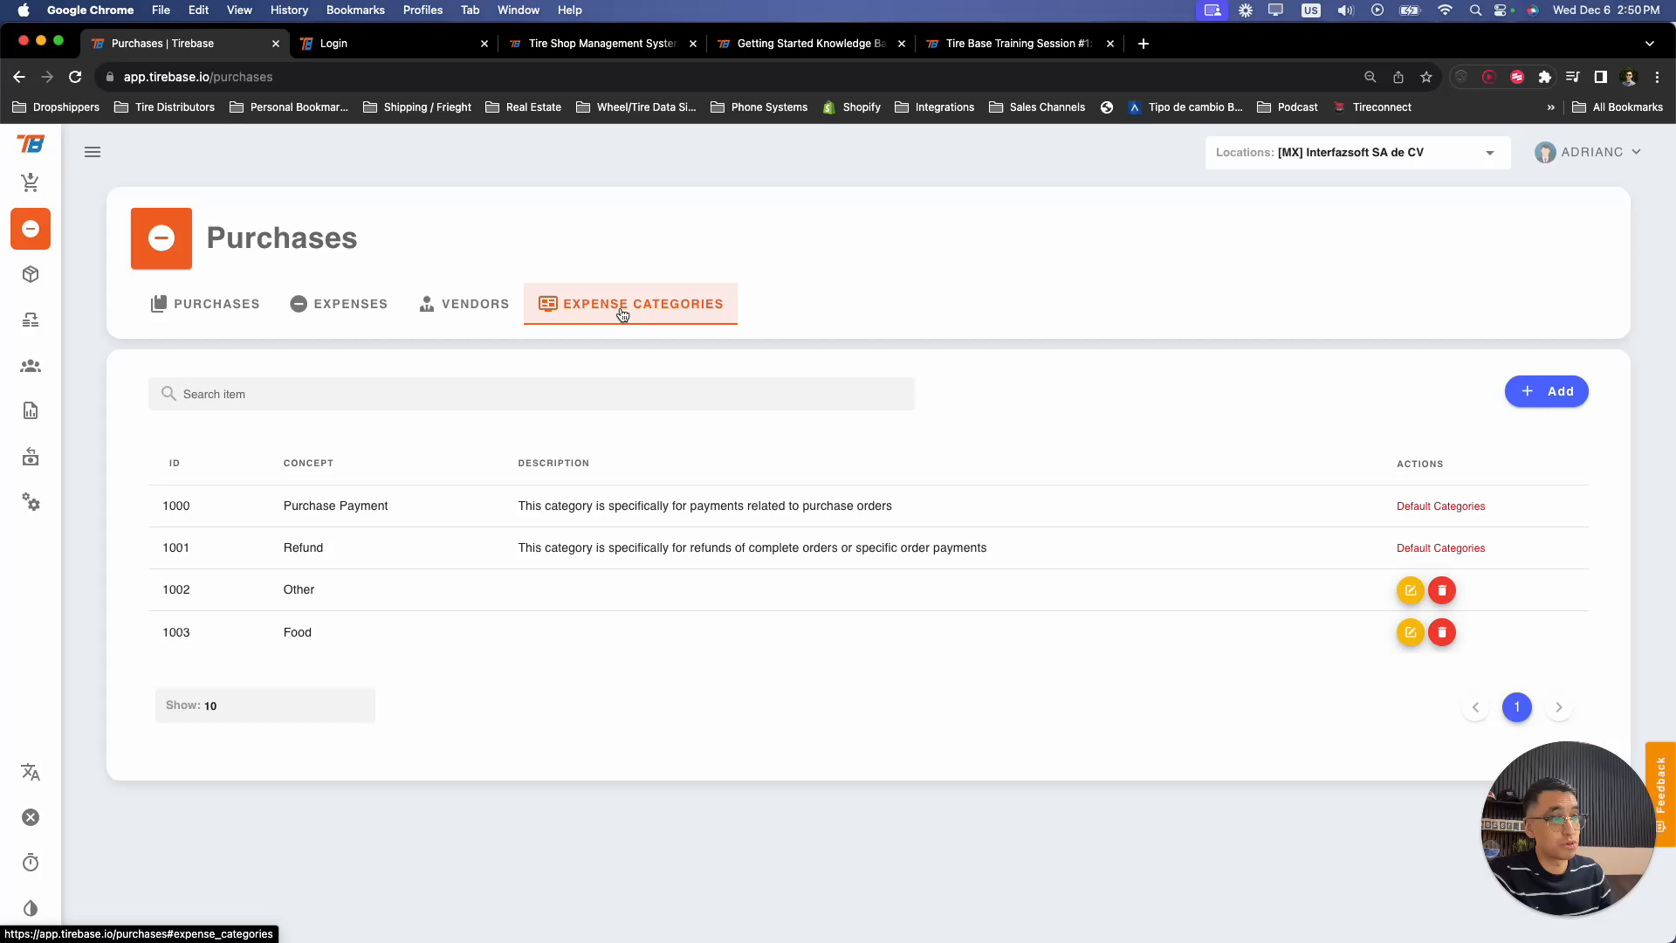
{"action": "left_click", "coordinate": [461, 316]}
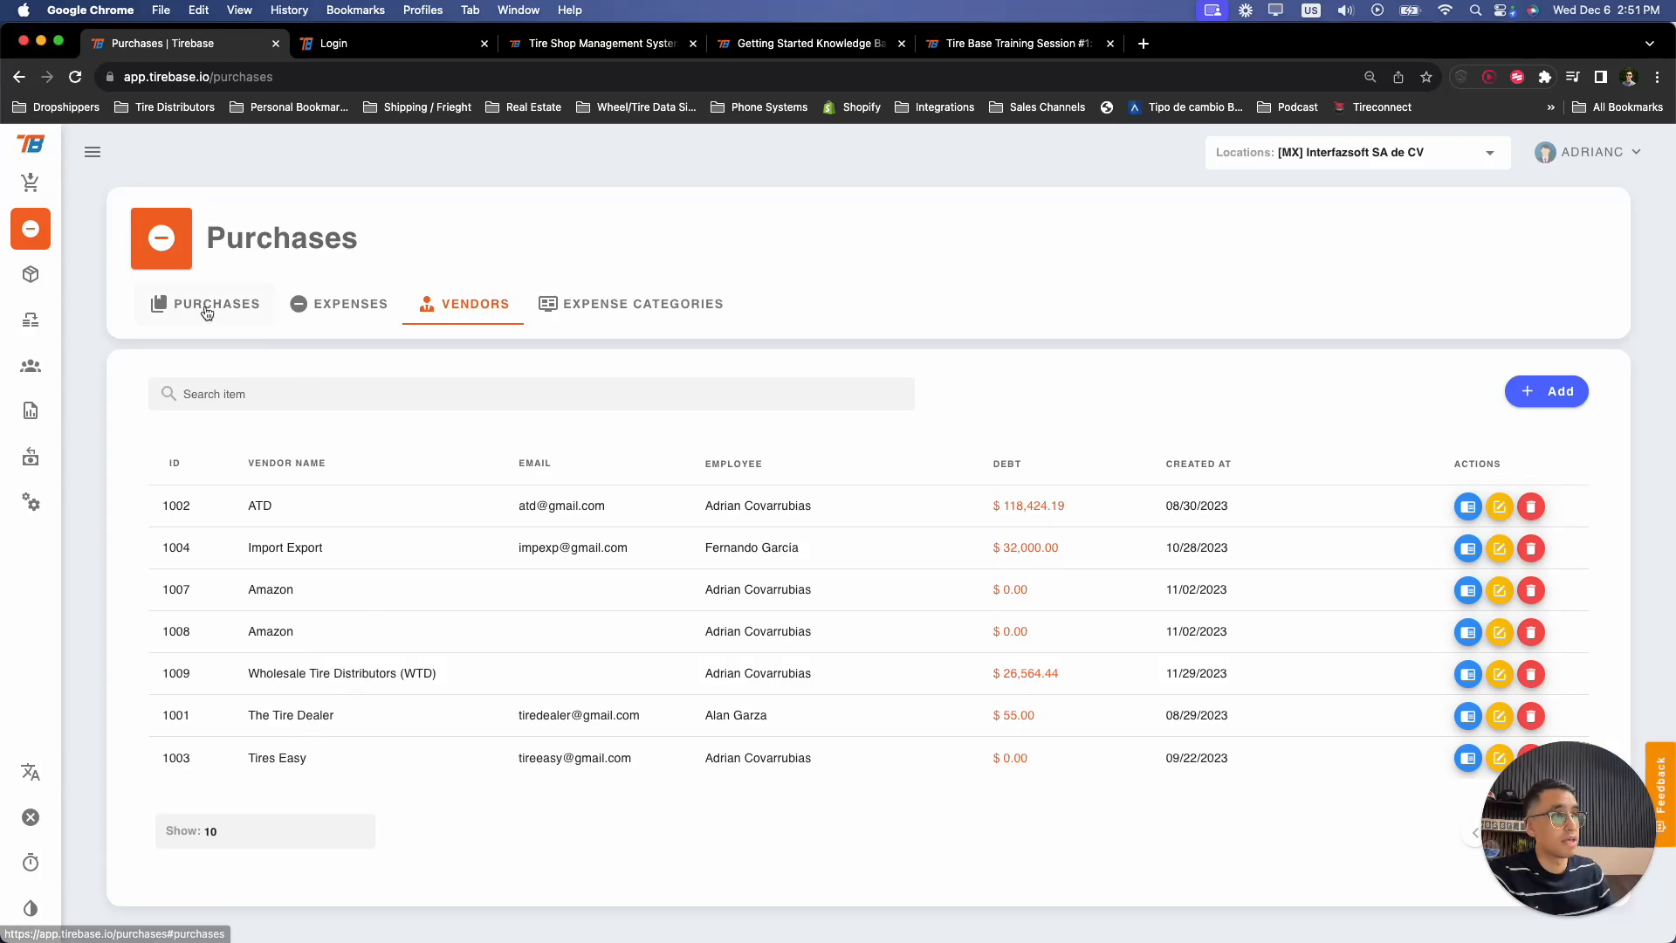
- Inspect the blank new-vendor form and the ATD vendor's editable record, closing both without saving
{"action": "left_click", "coordinate": [1519, 398]}
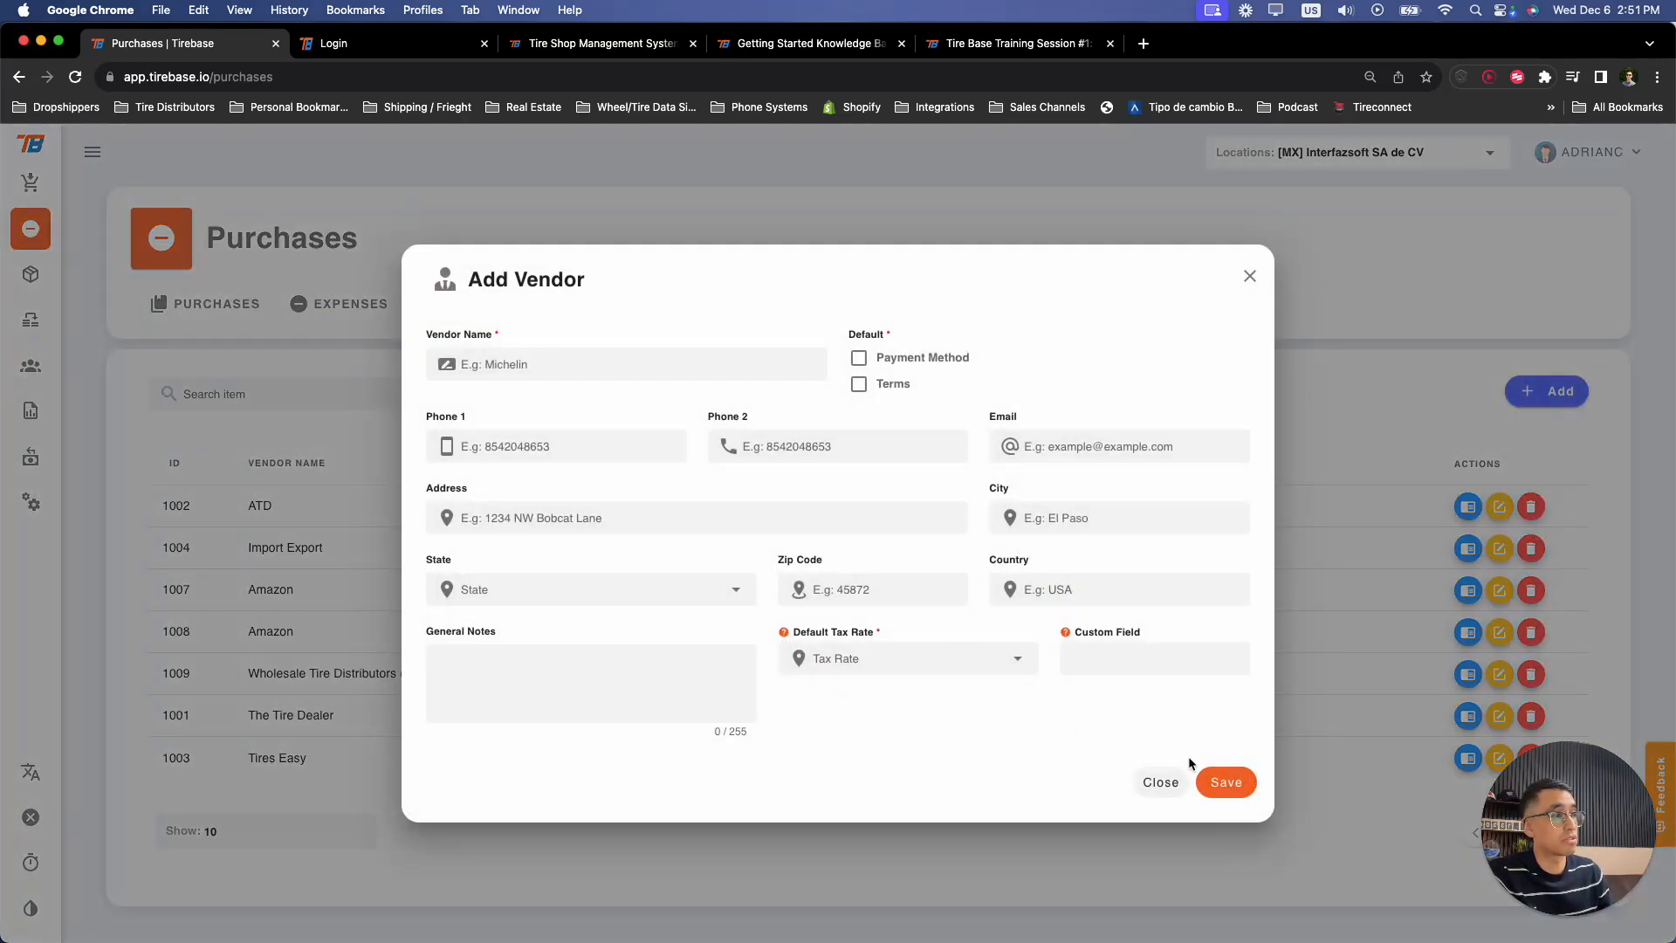
{"action": "left_click", "coordinate": [1170, 780]}
{"action": "left_click", "coordinate": [1499, 506]}
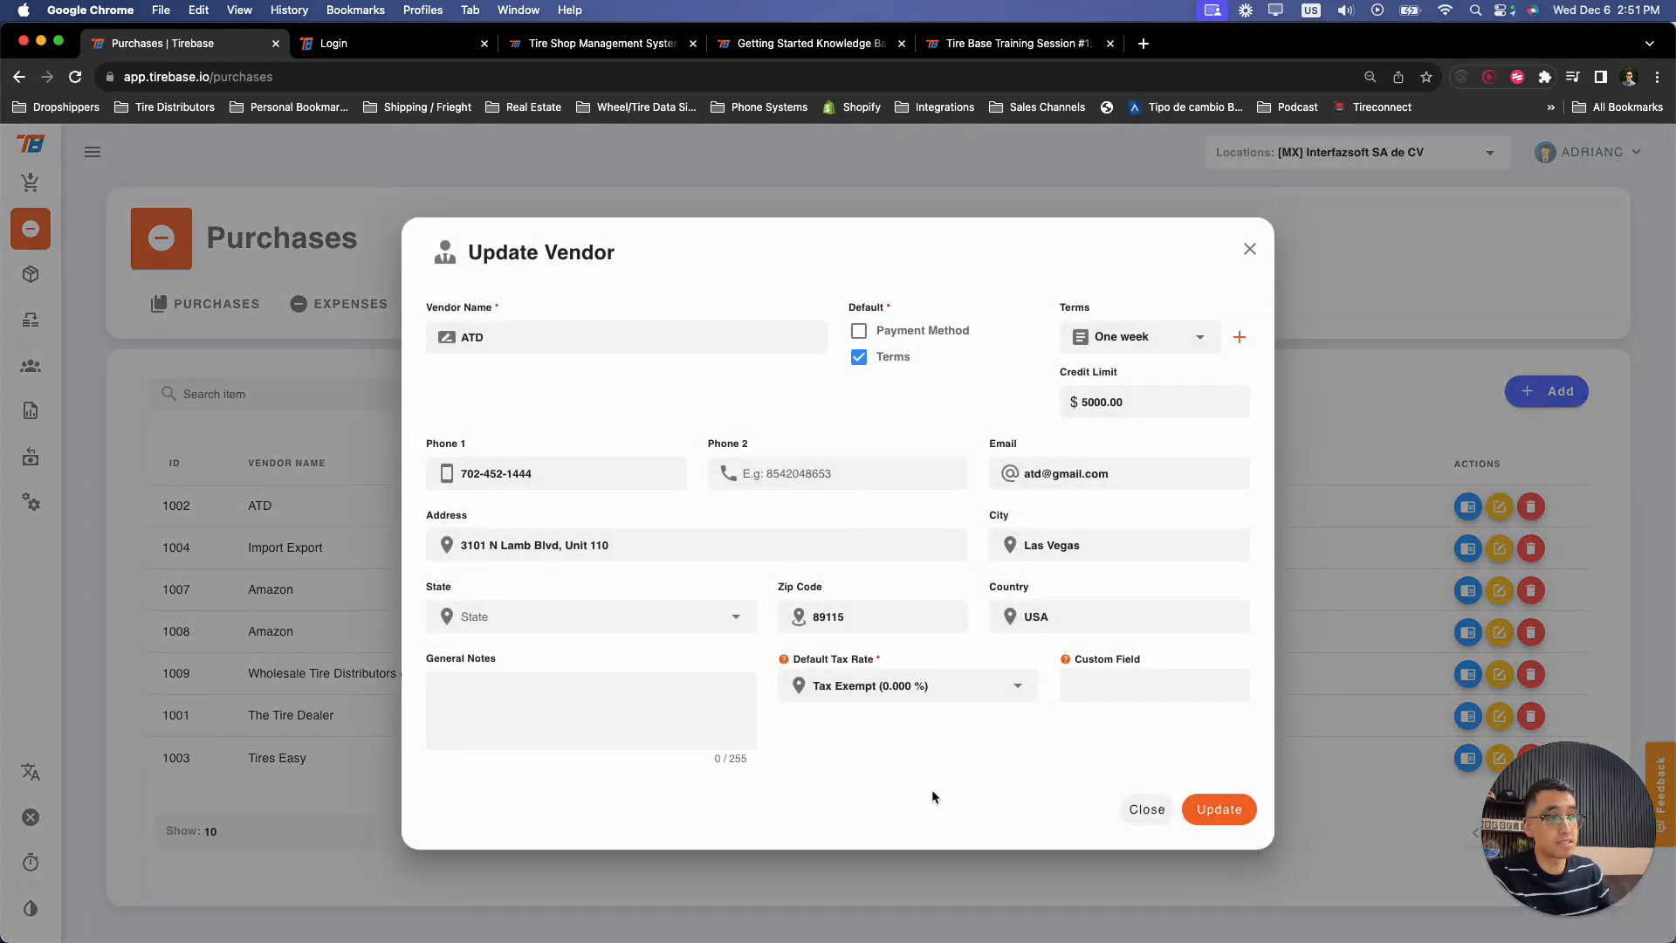
{"action": "left_click", "coordinate": [1147, 809]}
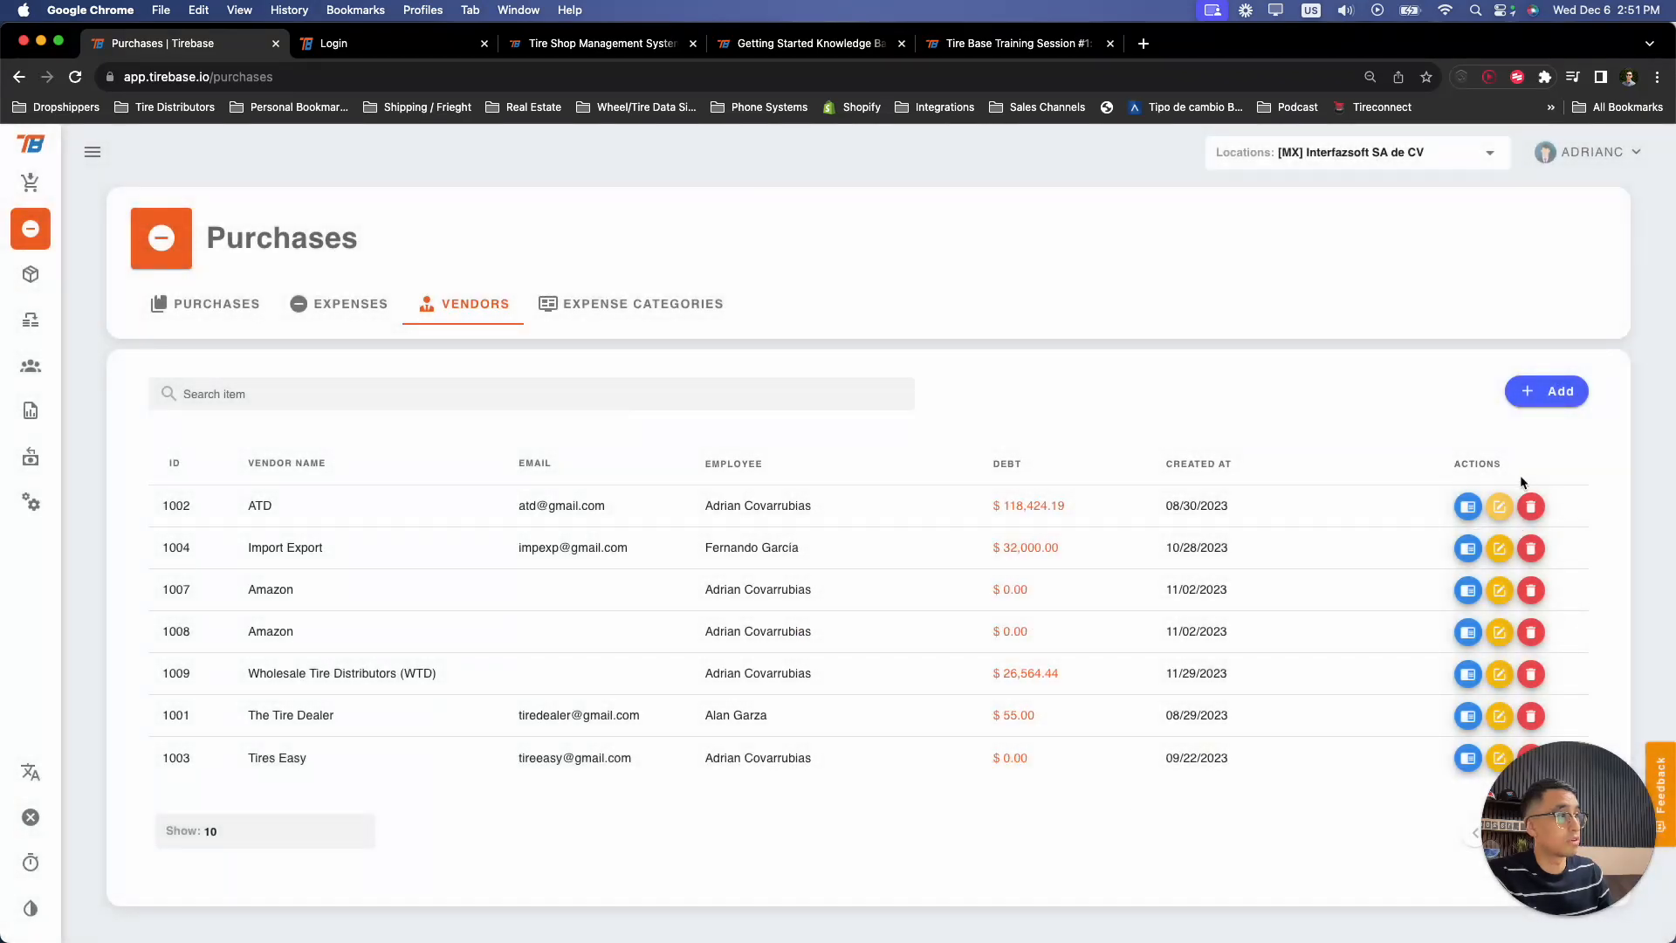
{"action": "left_click", "coordinate": [1498, 515]}
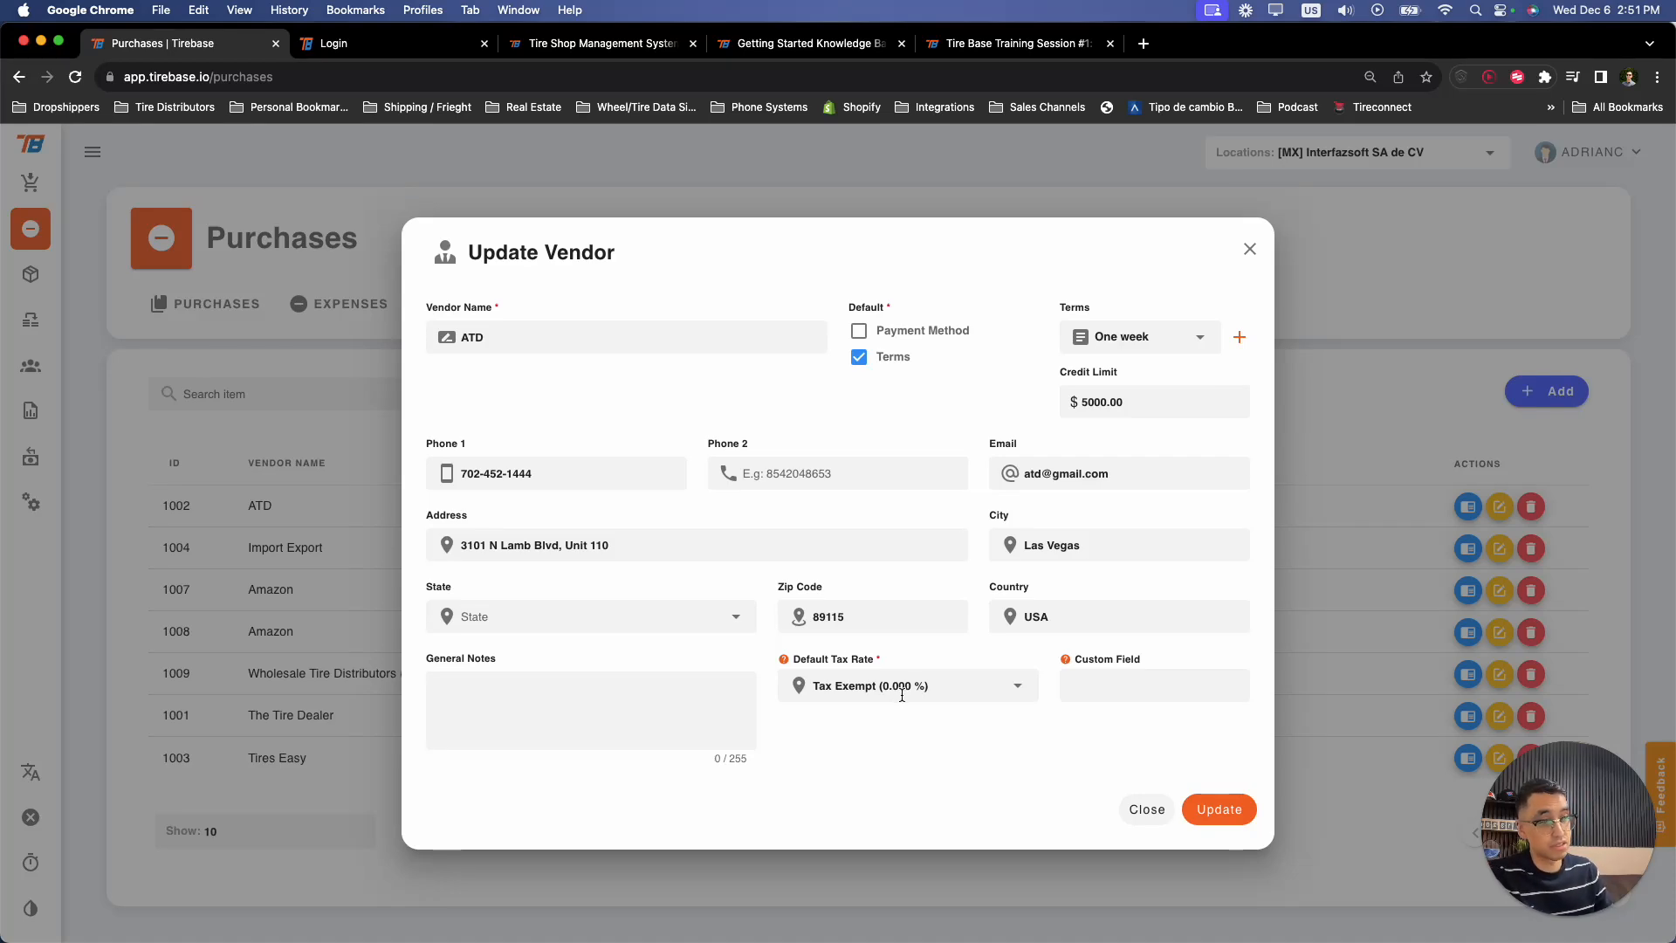
{"action": "left_click", "coordinate": [1250, 252]}
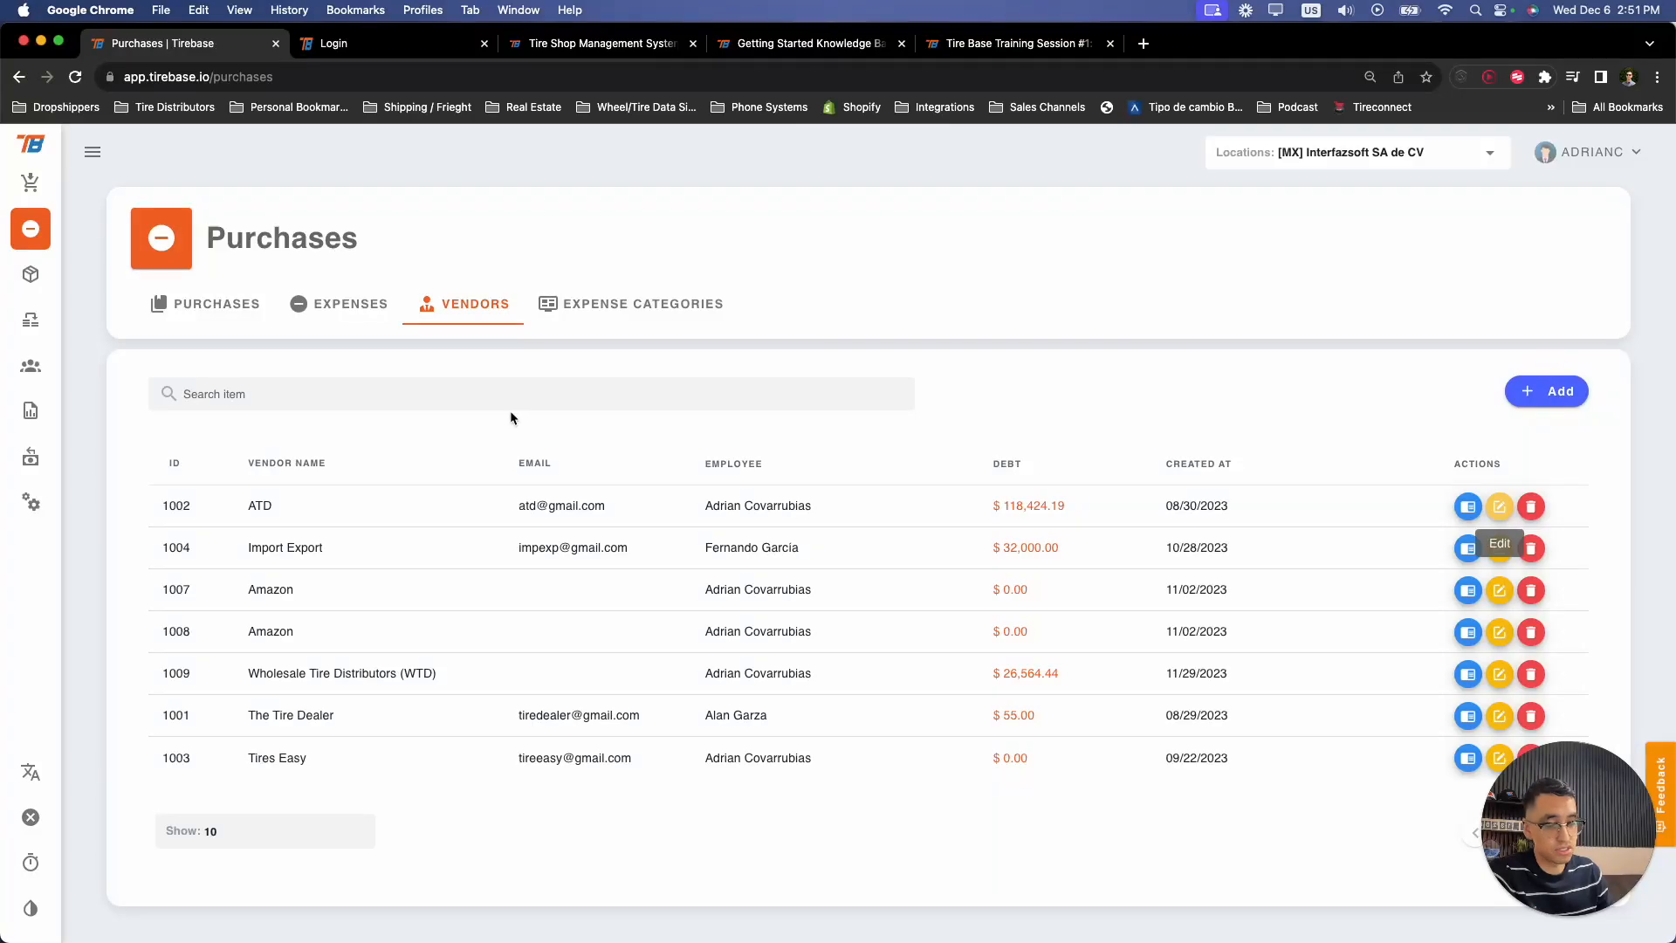
- Examine the ATD vendor's details, including its purchase orders and total debt, and close them
{"action": "left_click", "coordinate": [1467, 506]}
{"action": "scroll", "coordinate": [870, 453], "scroll_direction": "down", "scroll_amount": 3}
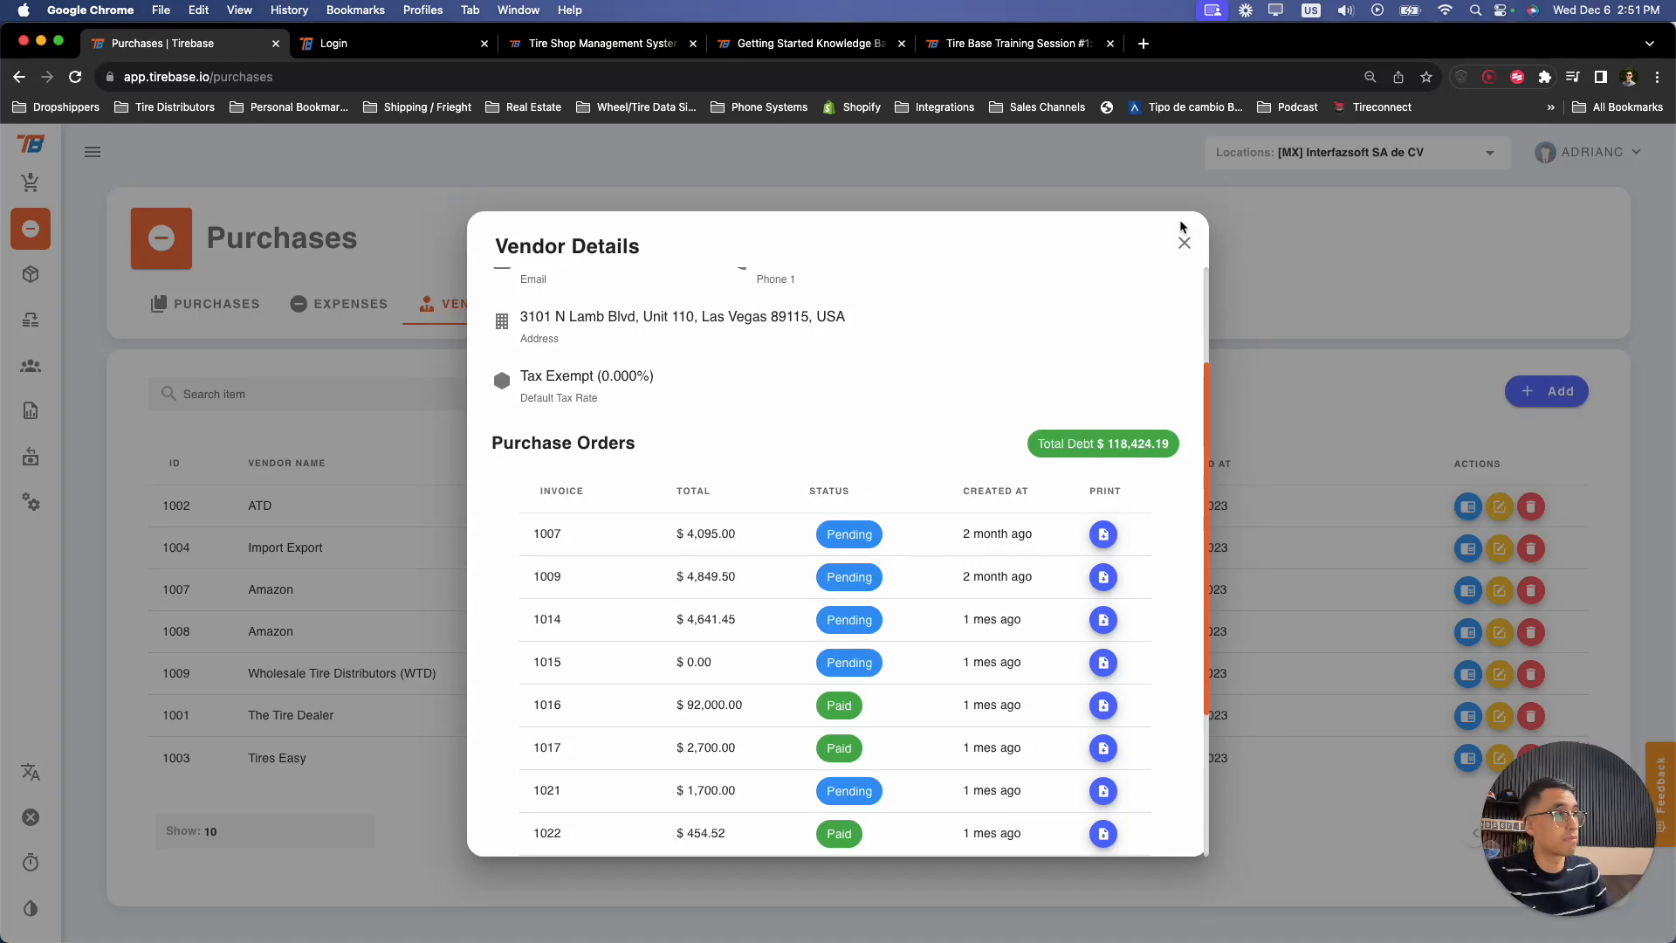
{"action": "left_click", "coordinate": [1183, 243]}
- Start a new purchase order from the Purchases list with ATD as vendor, leaving the reference number empty
{"action": "left_click", "coordinate": [227, 312]}
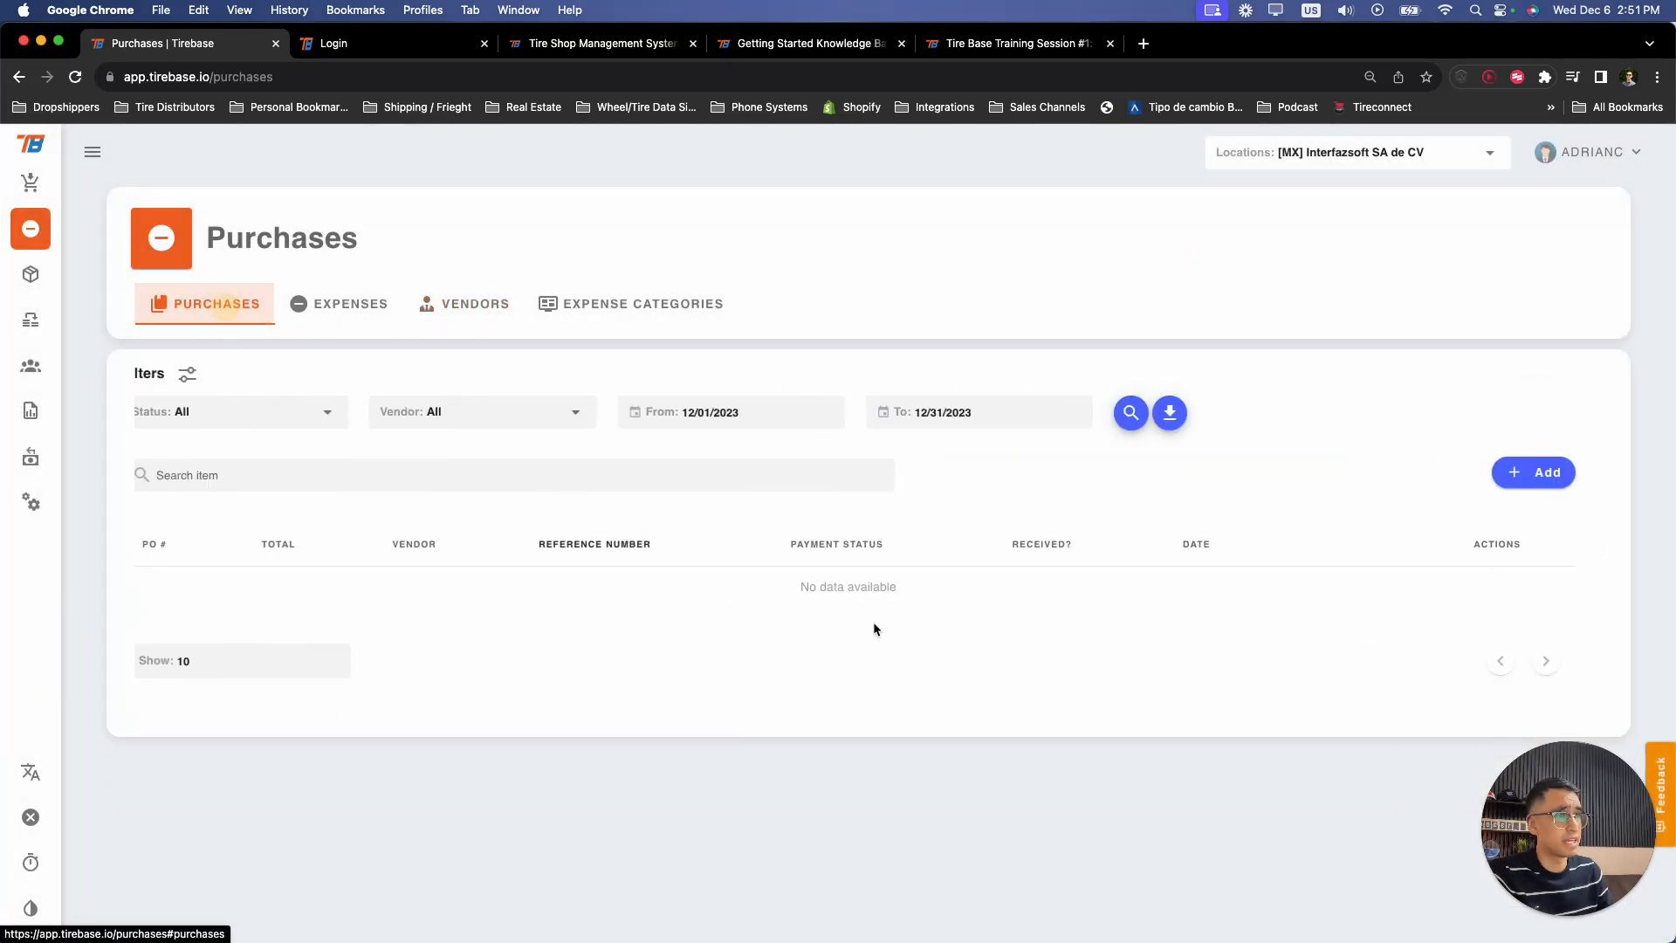
{"action": "left_click", "coordinate": [1539, 475]}
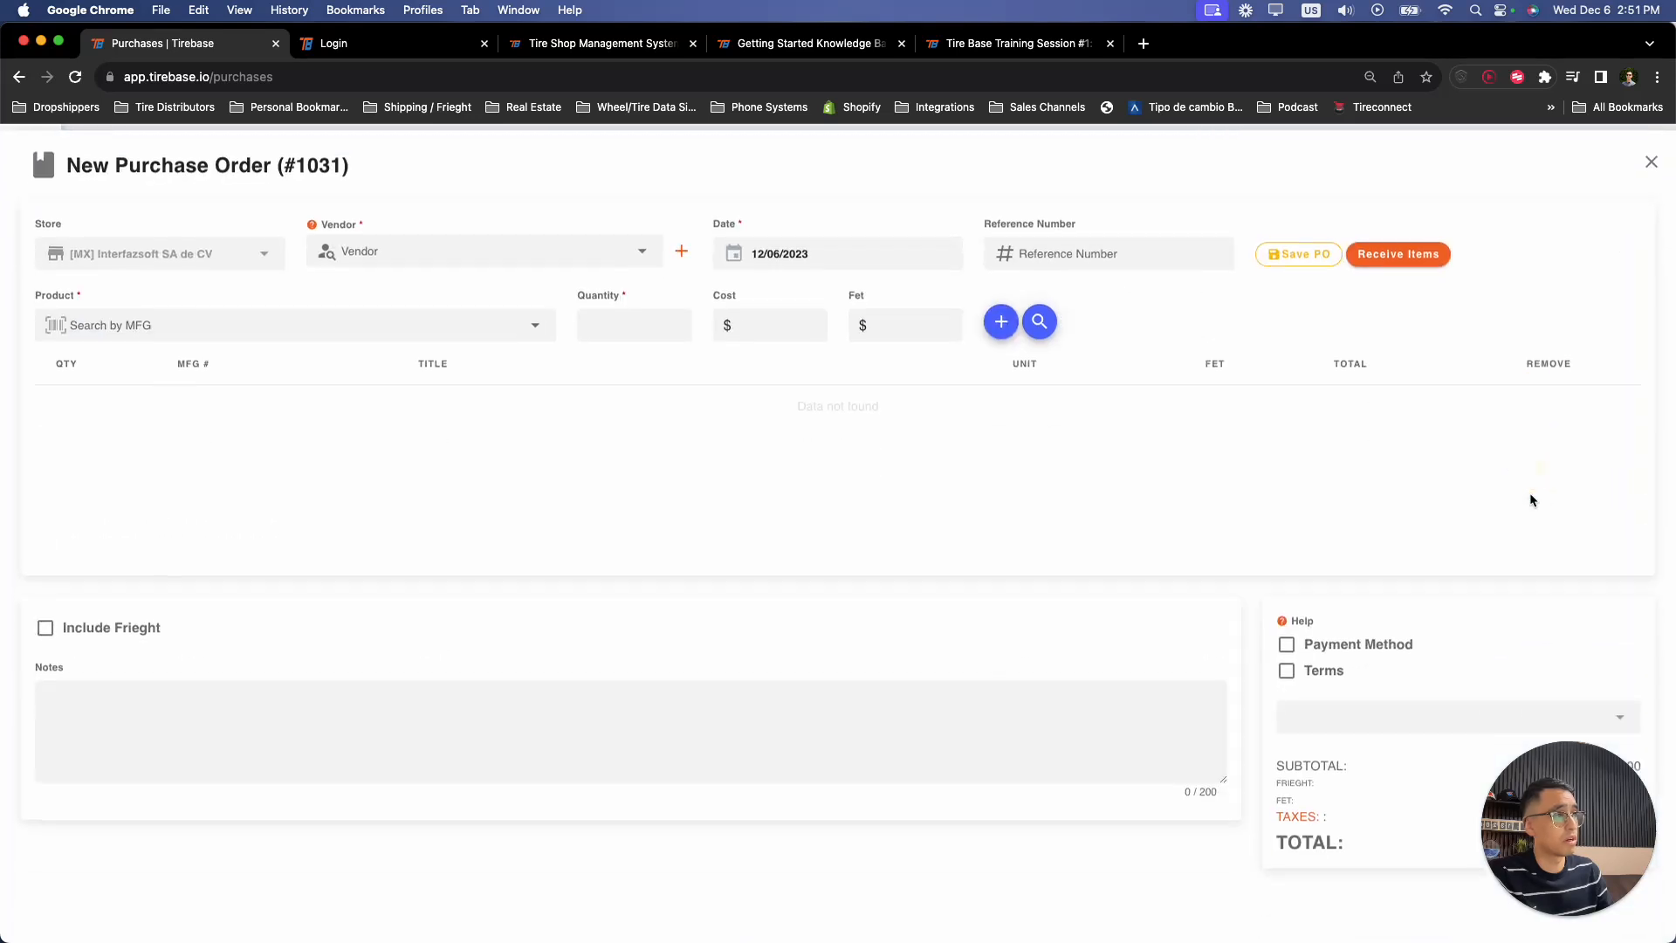
{"action": "left_click", "coordinate": [430, 244]}
{"action": "left_click", "coordinate": [413, 289]}
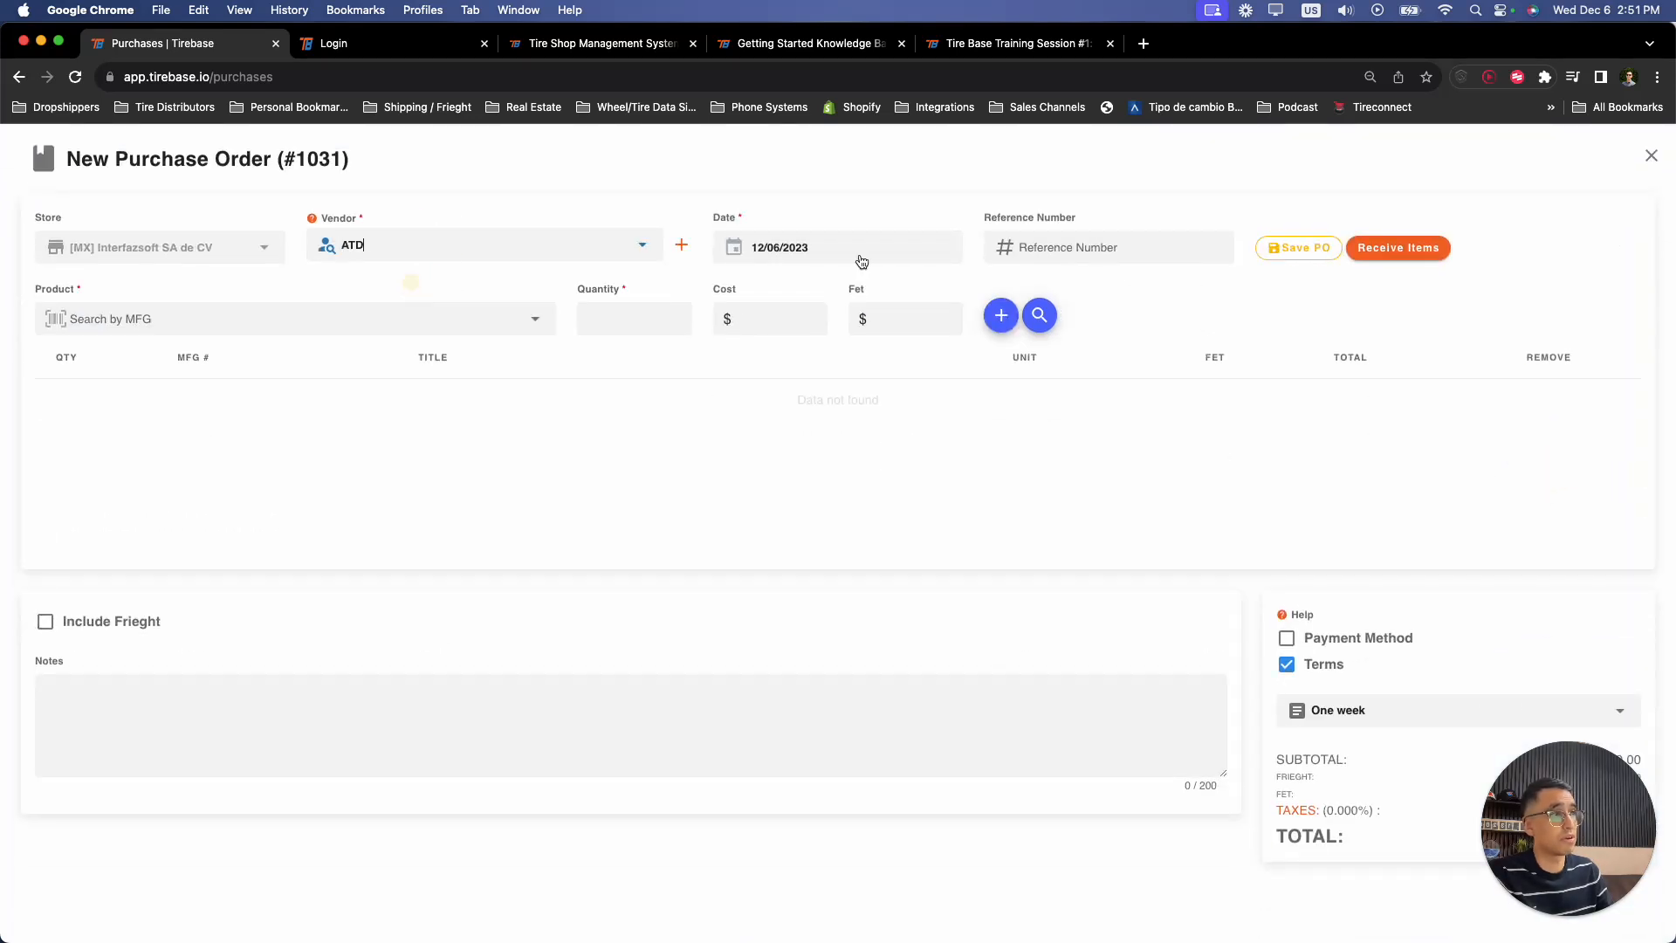
{"action": "left_click", "coordinate": [1069, 251]}
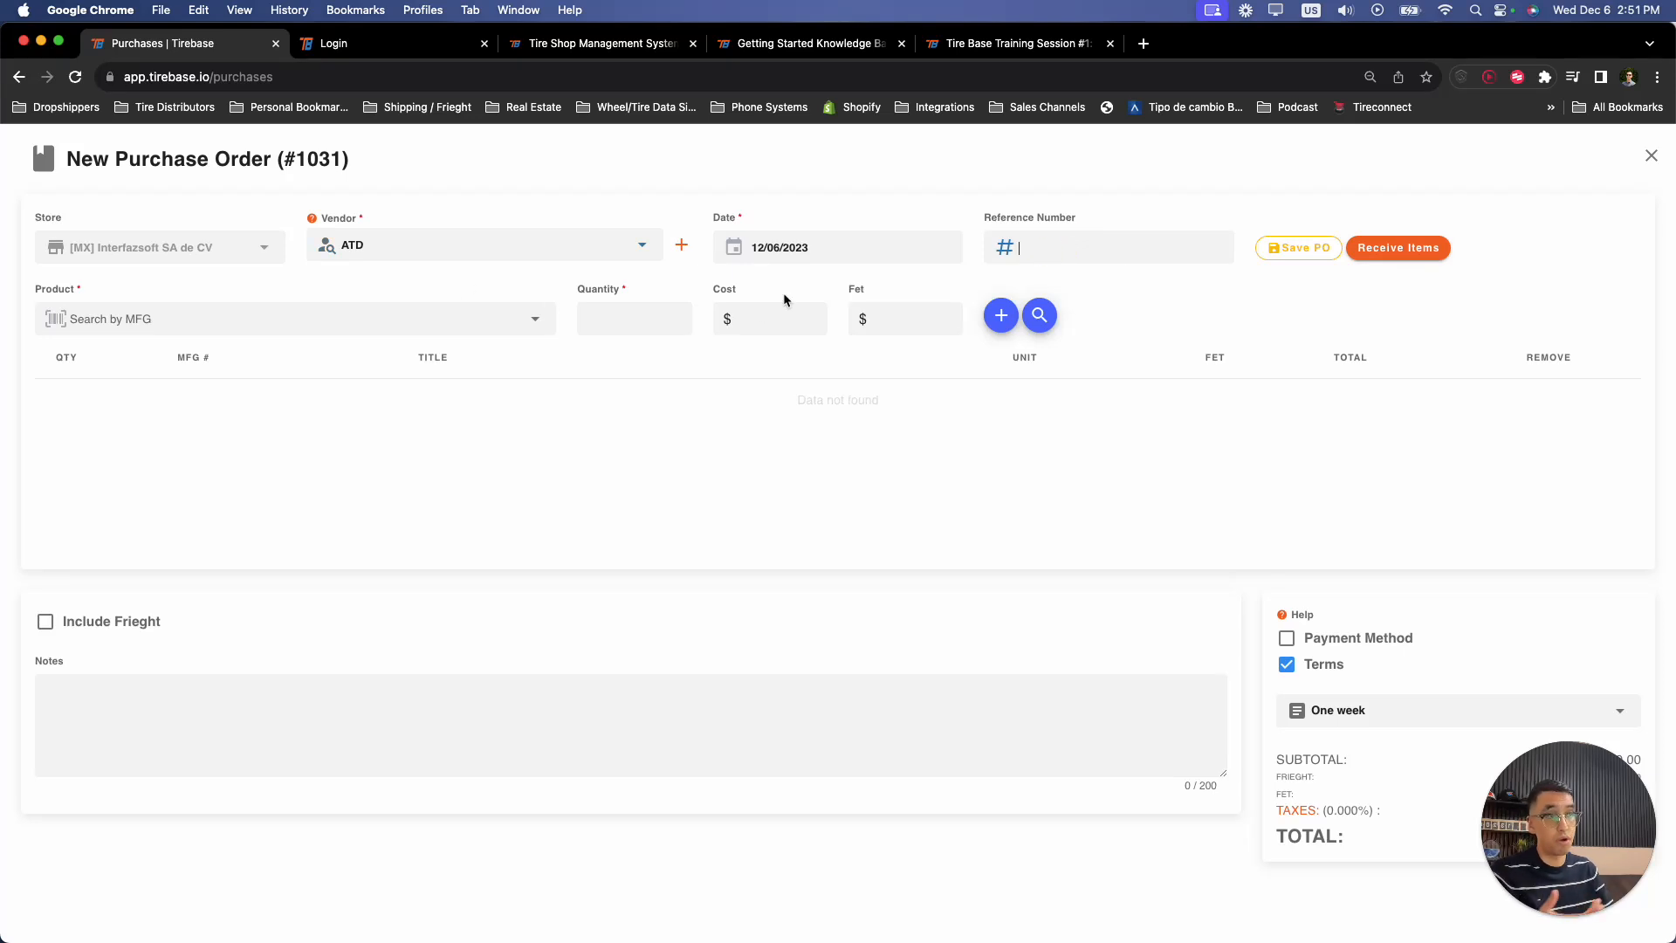
- Search the order's product field for size 2055516 and browse the matching tires down to the Michelin models
{"action": "left_click", "coordinate": [351, 318]}
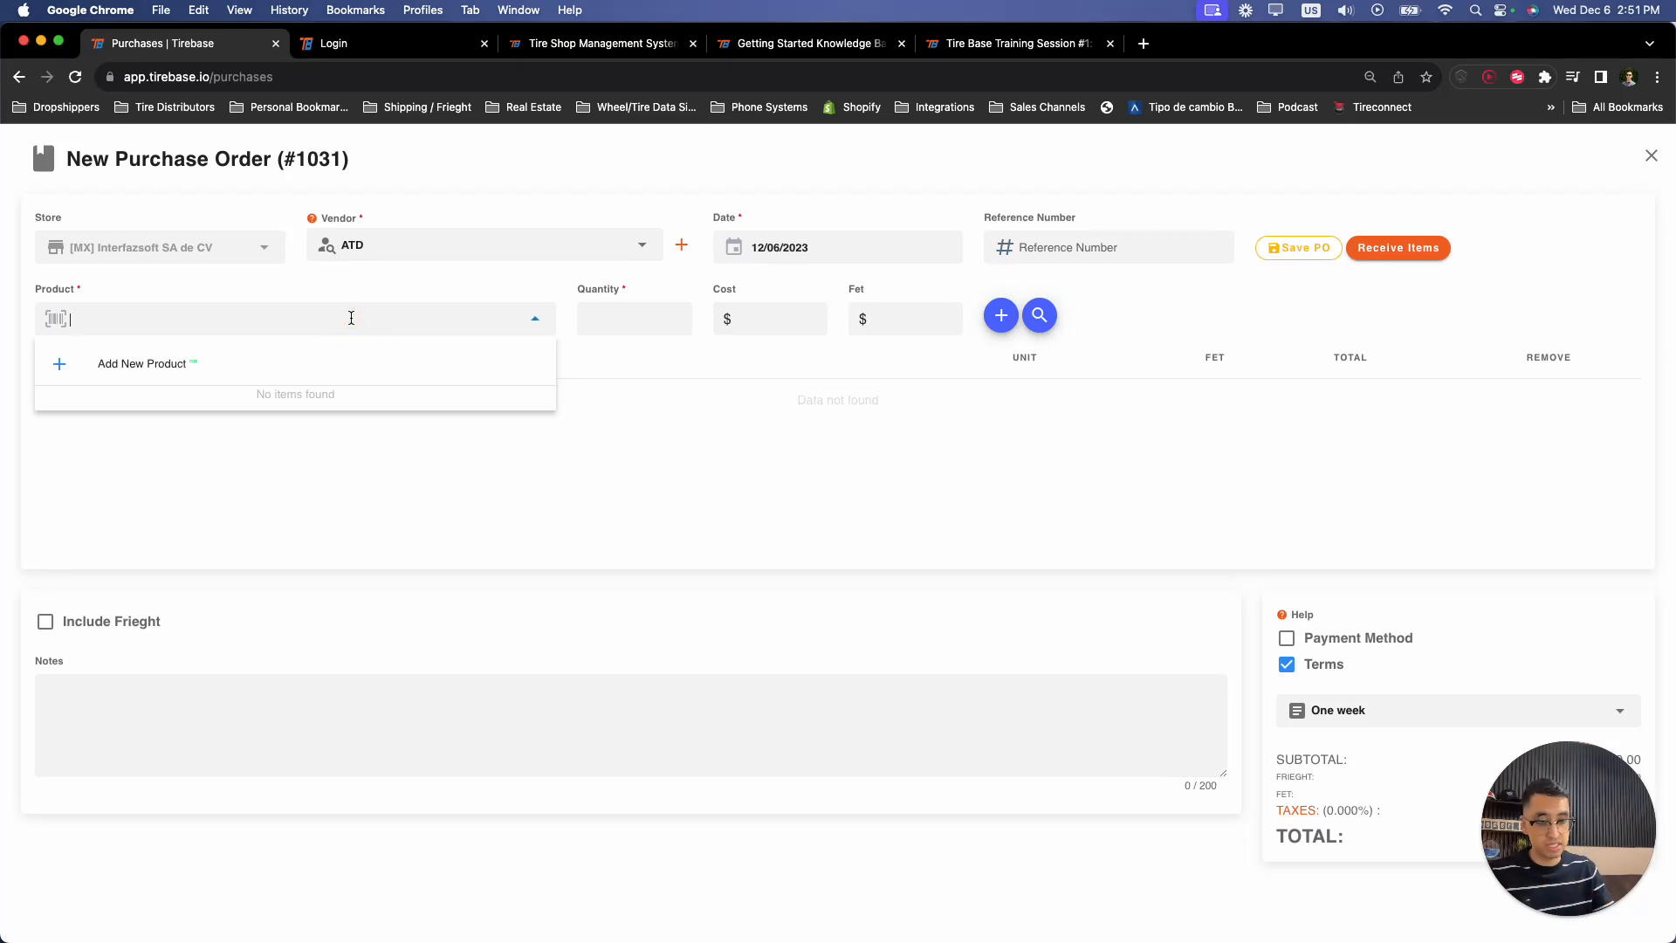
{"action": "type", "text": "2055"}
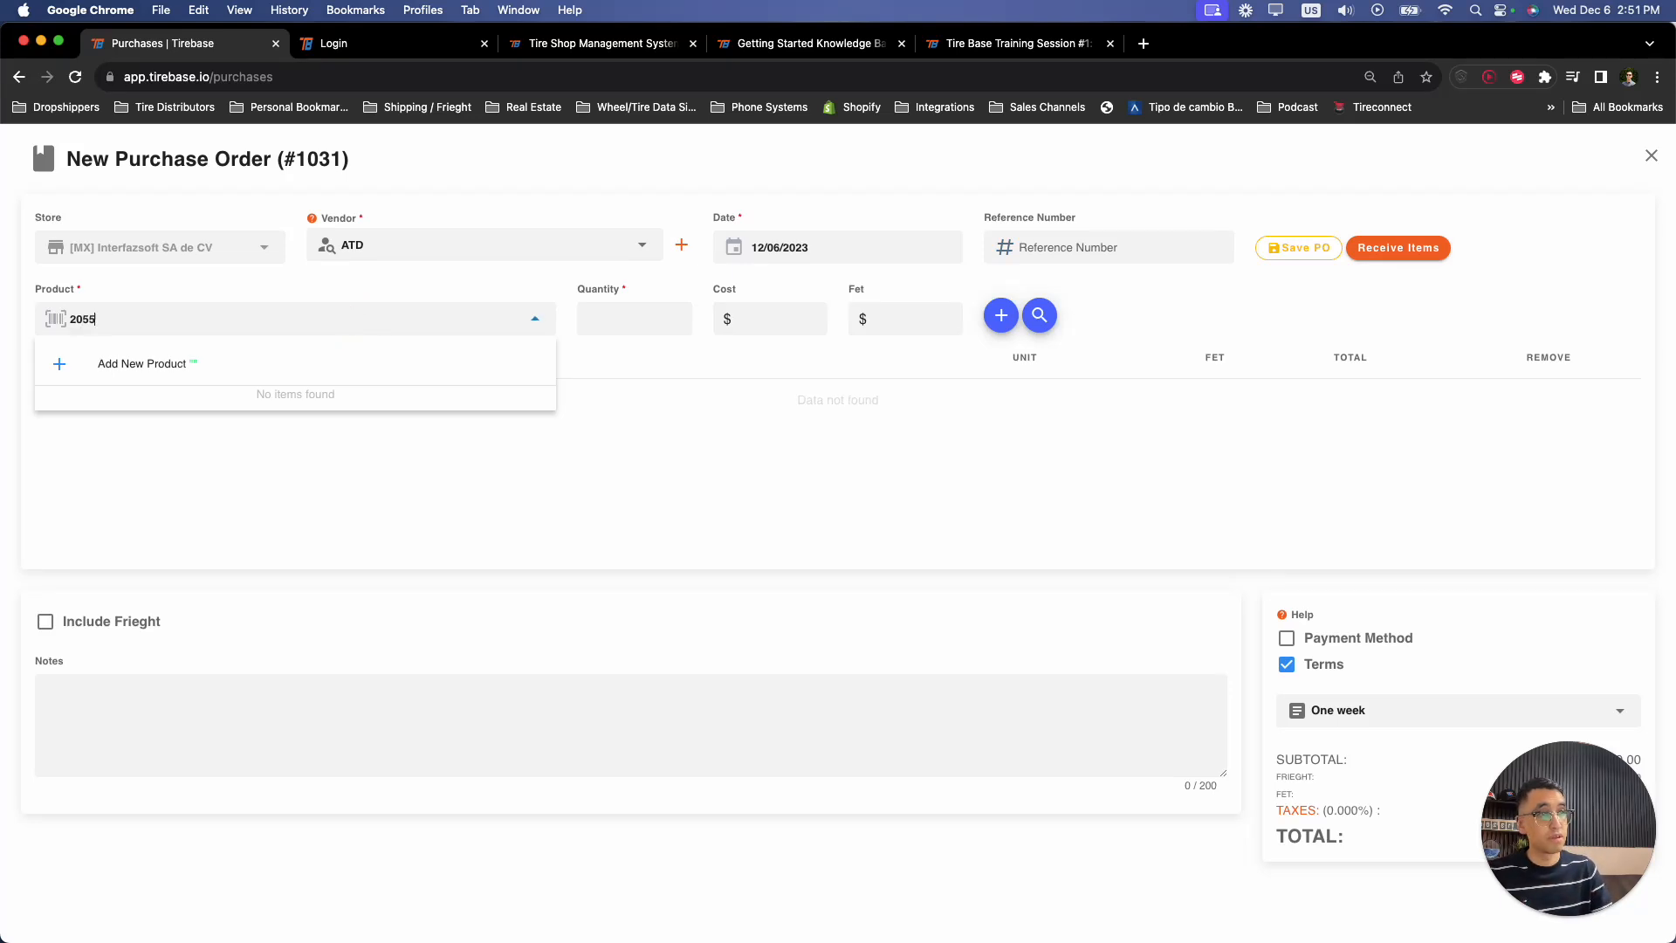
{"action": "type", "text": "516"}
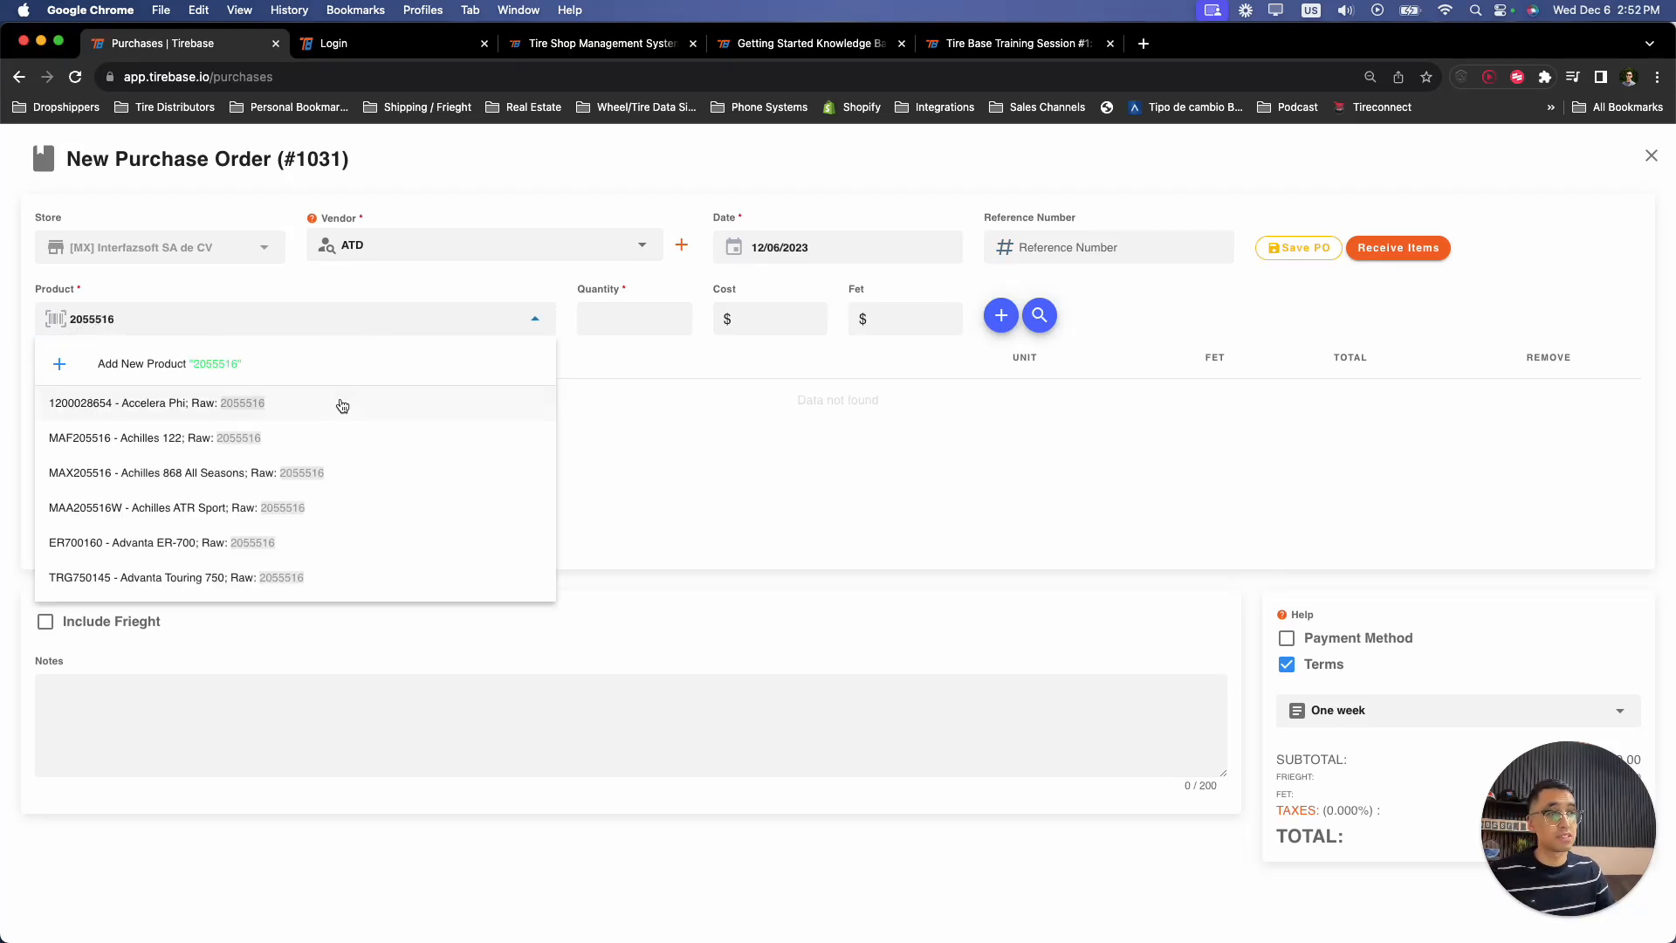
{"action": "scroll", "coordinate": [301, 489], "scroll_direction": "down", "scroll_amount": 5}
{"action": "scroll", "coordinate": [304, 496], "scroll_direction": "down", "scroll_amount": 15}
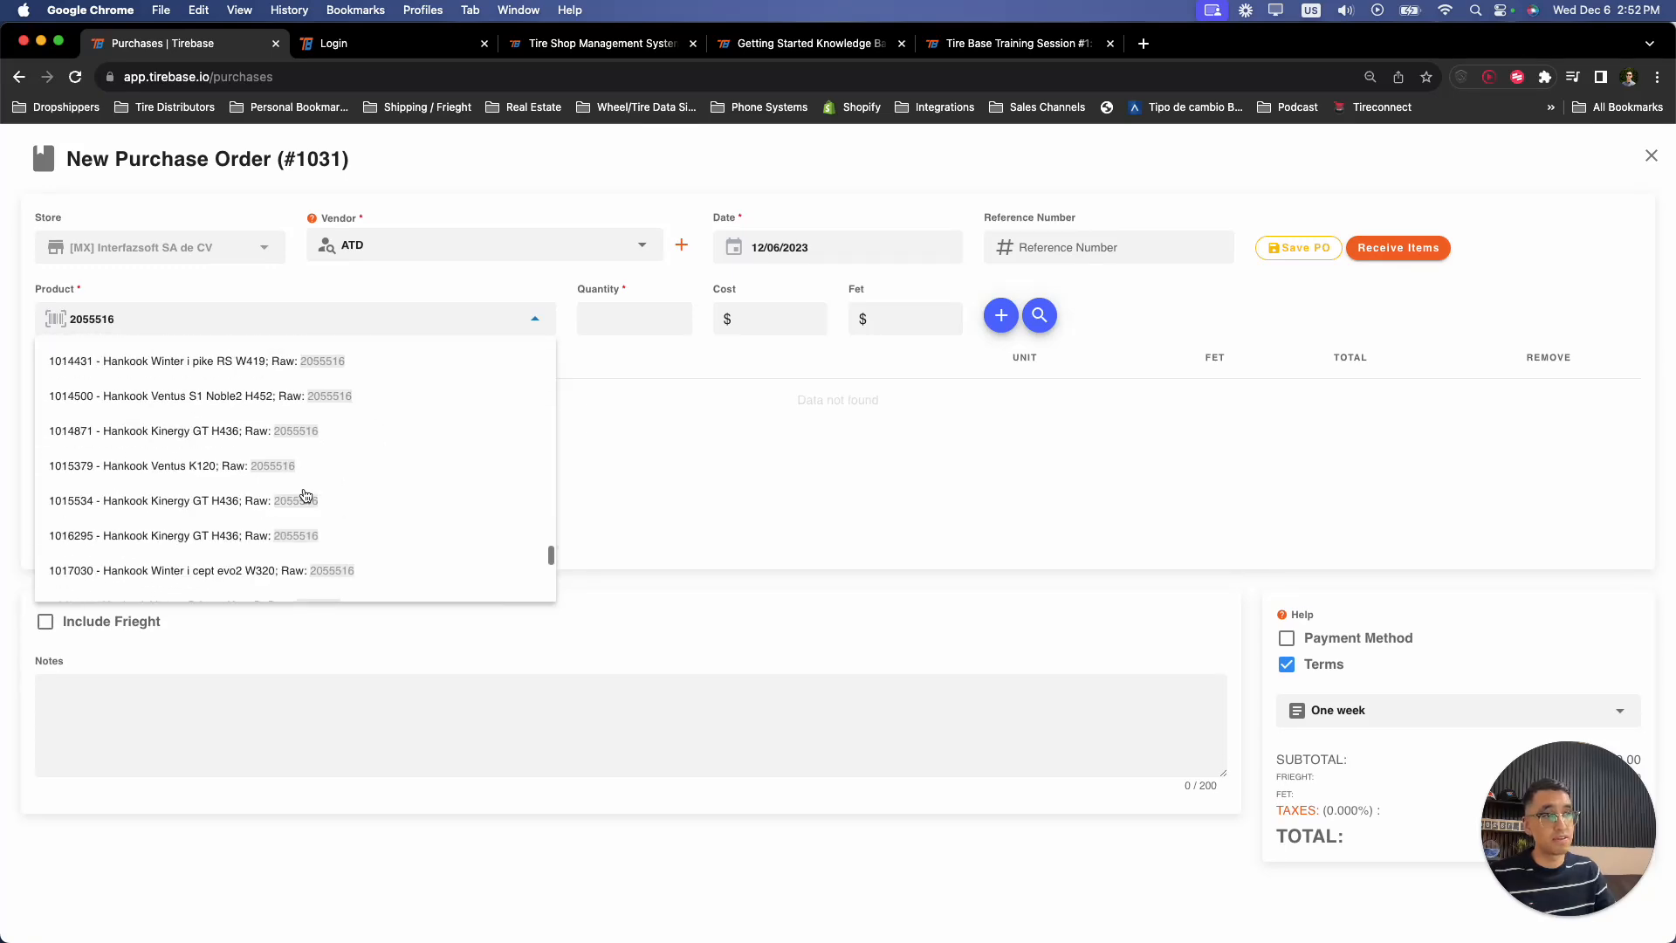
{"action": "scroll", "coordinate": [303, 493], "scroll_direction": "down", "scroll_amount": 10}
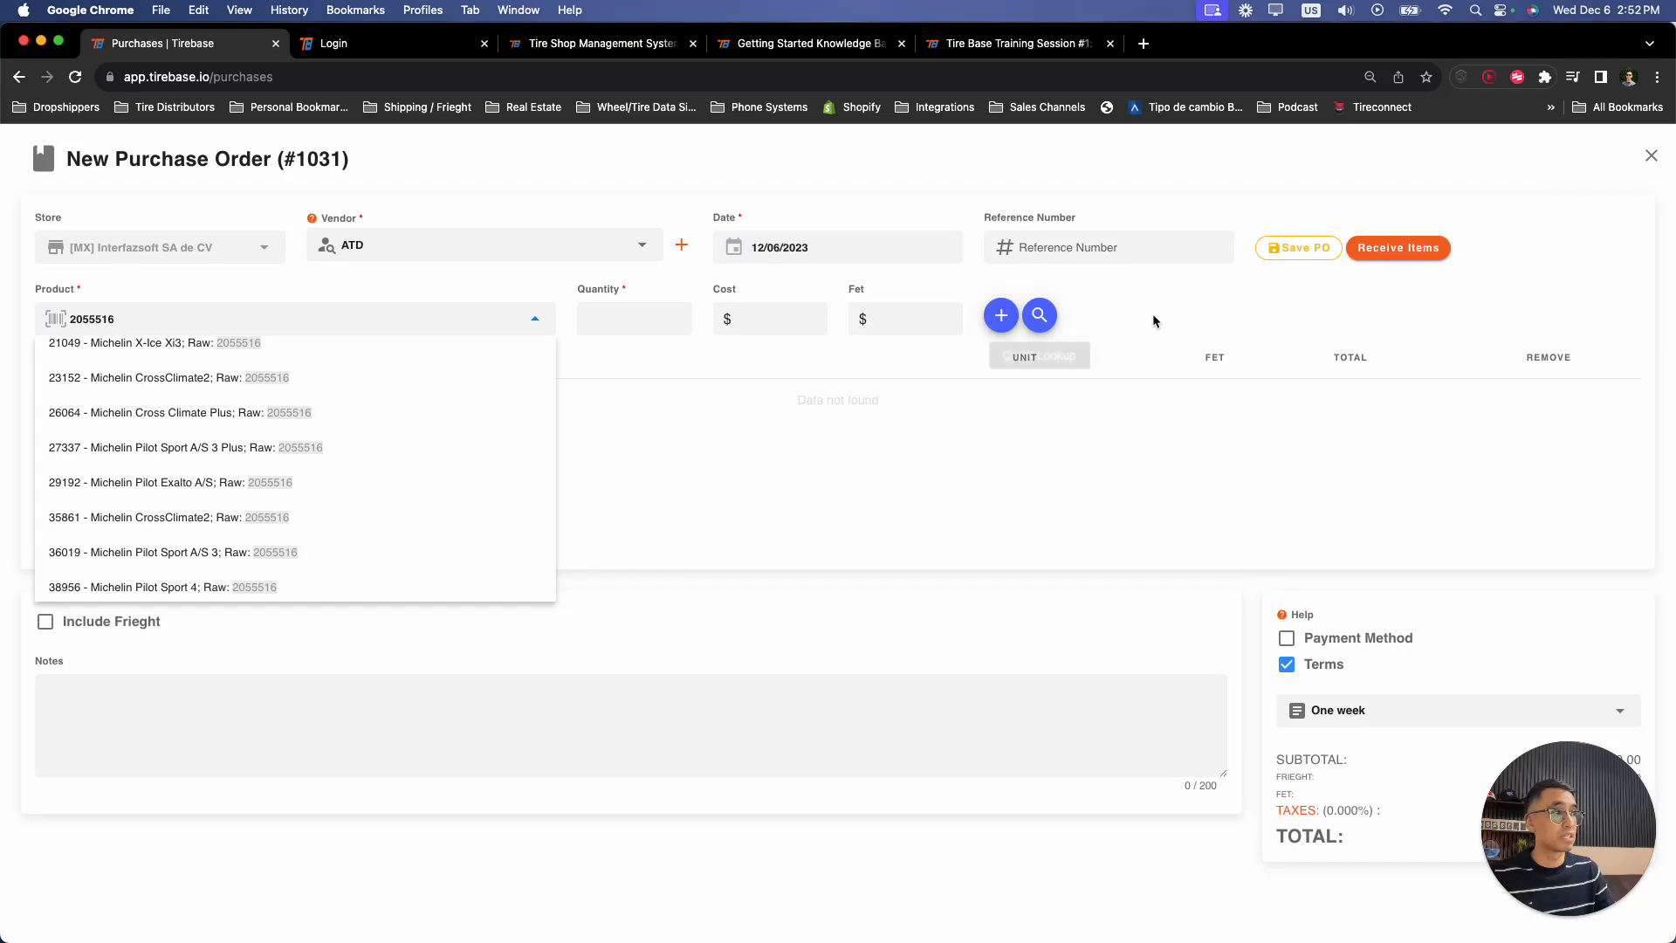
- Look up 2055516 in the Quick Product Lookup, filtered to the Michelin brand and including items in 0 stock
{"action": "left_click", "coordinate": [1041, 316]}
{"action": "left_click", "coordinate": [385, 306]}
{"action": "type", "text": "2055516"}
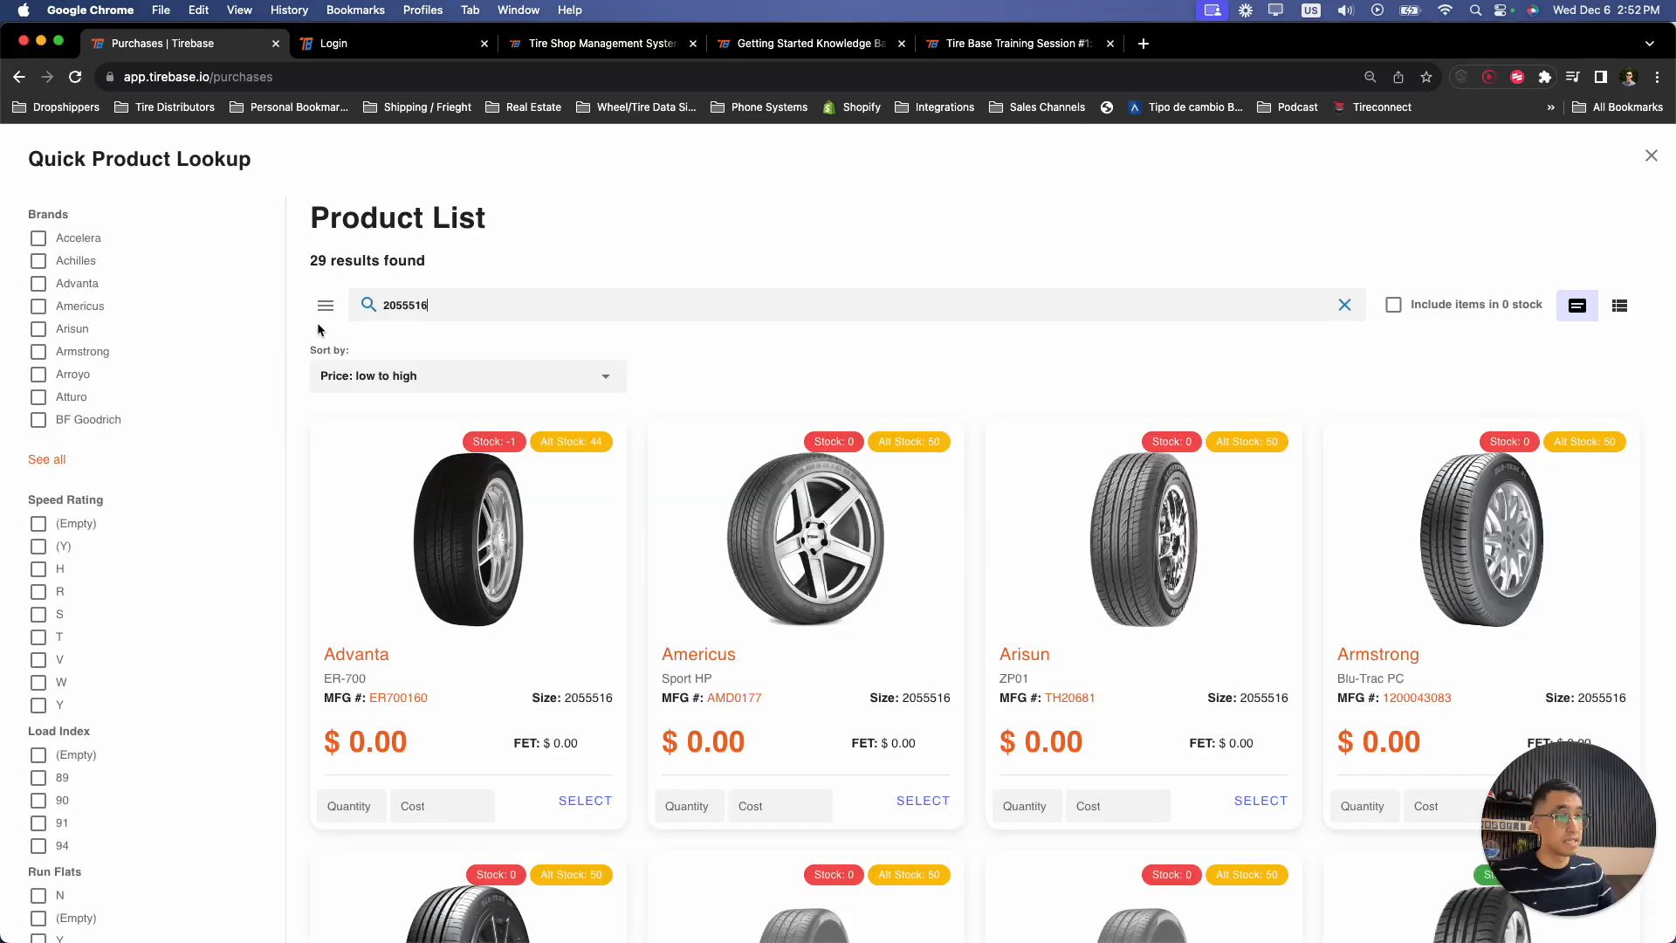
{"action": "left_click", "coordinate": [40, 470]}
{"action": "scroll", "coordinate": [808, 520], "scroll_direction": "down", "scroll_amount": 10}
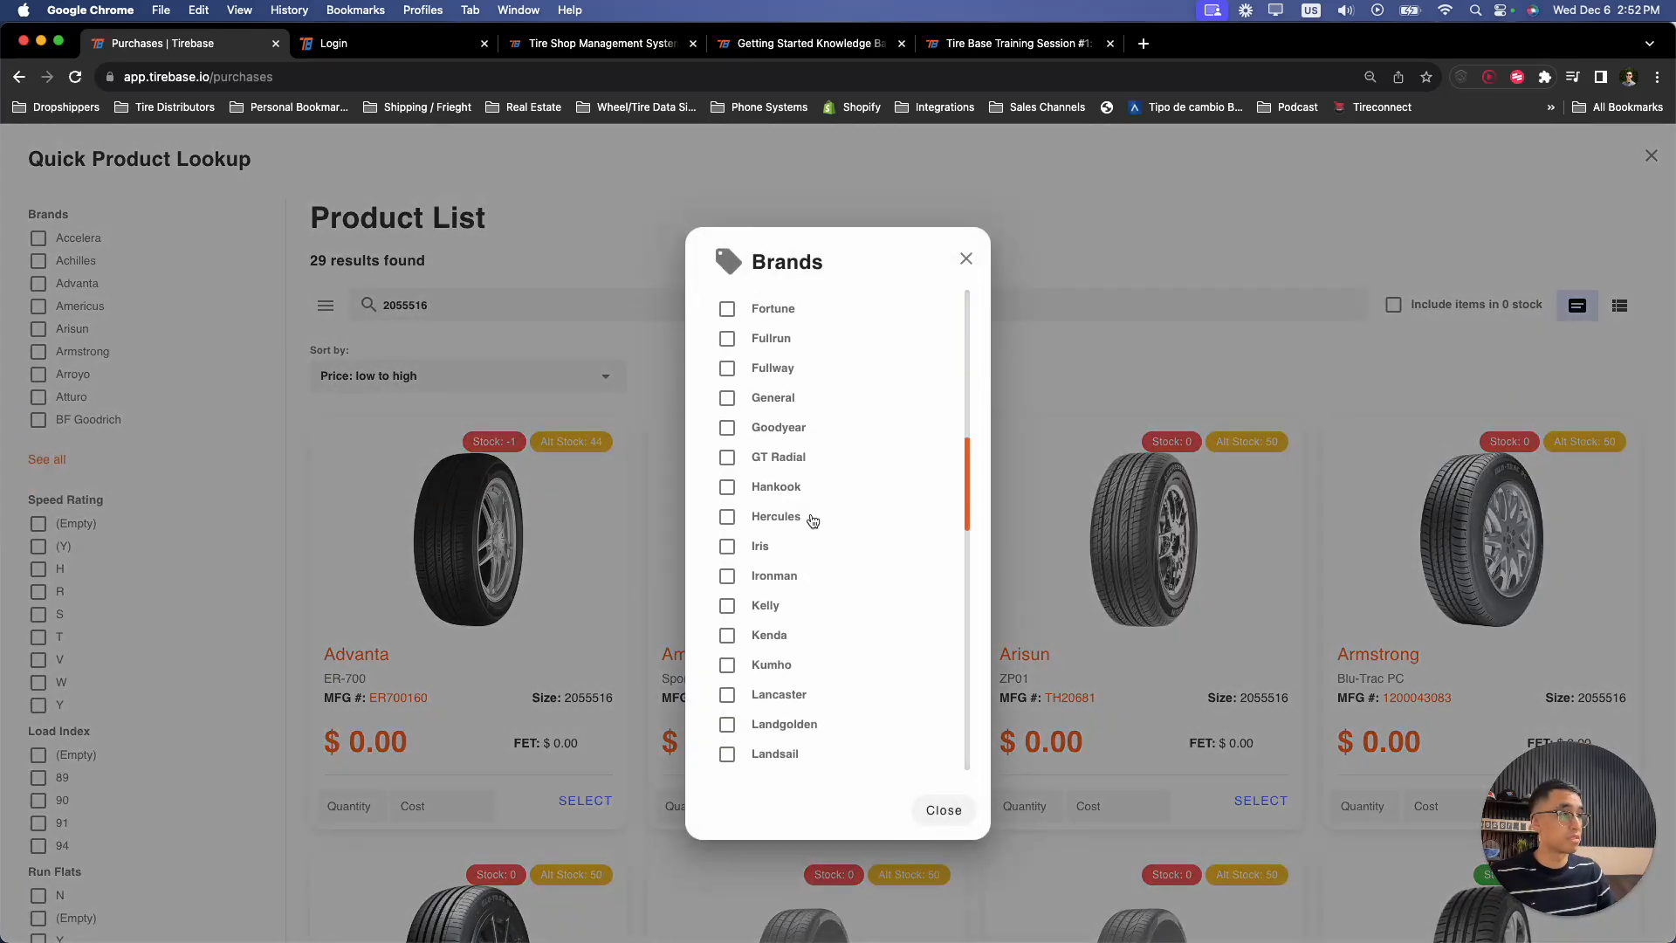
{"action": "left_click", "coordinate": [750, 618]}
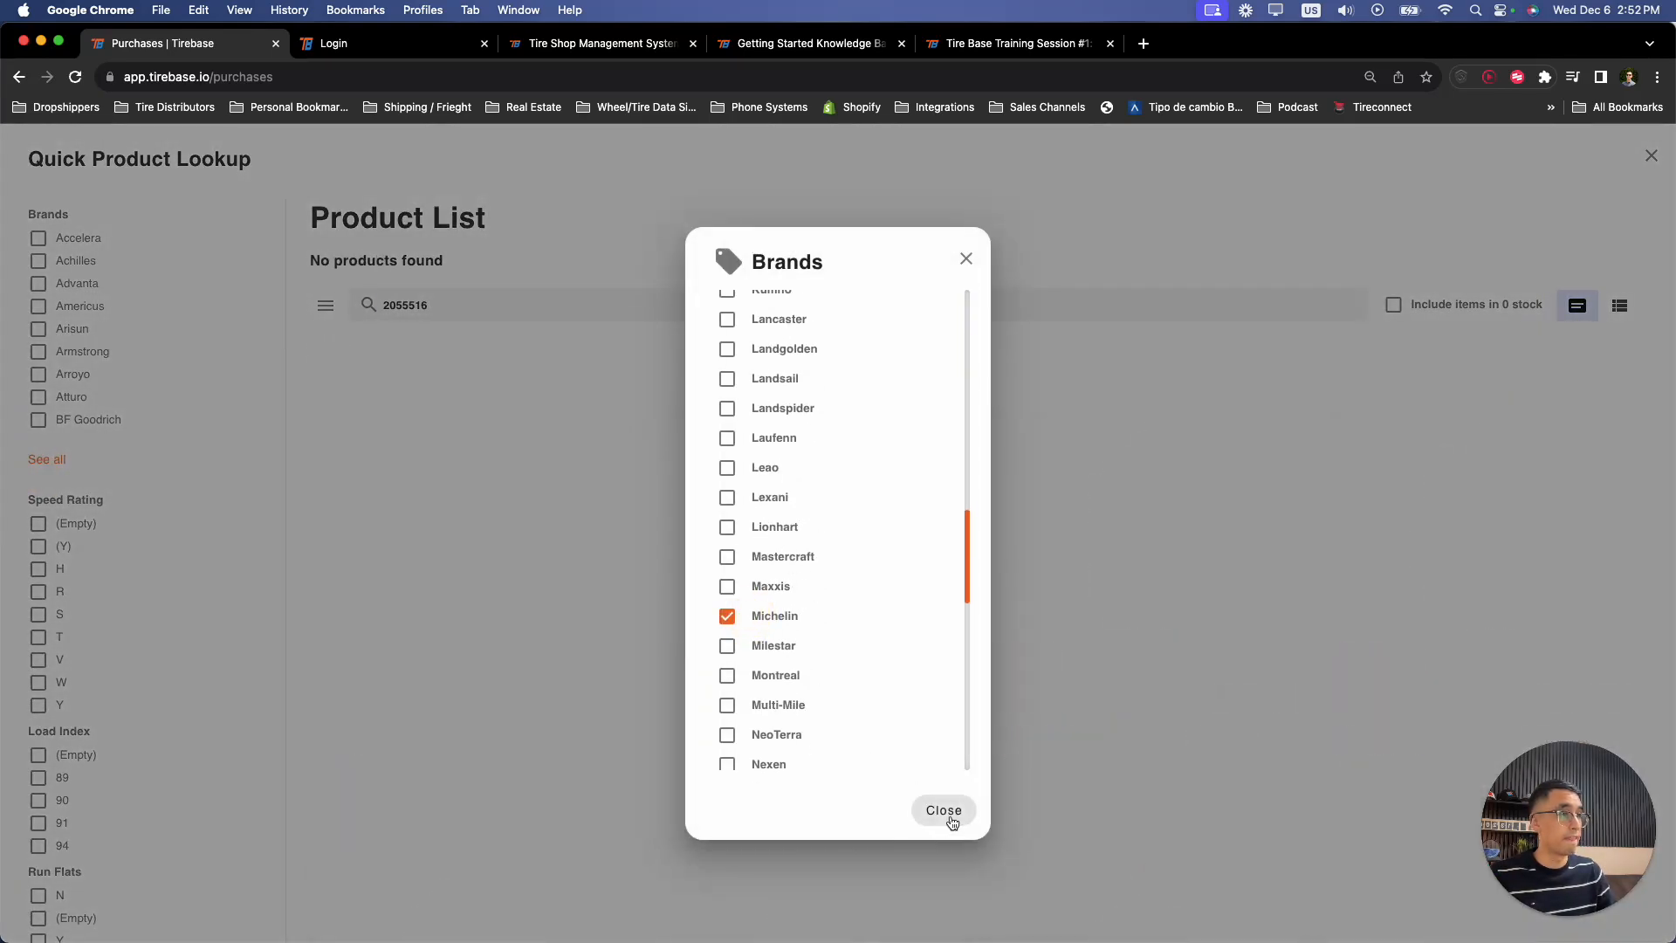
{"action": "left_click", "coordinate": [944, 810]}
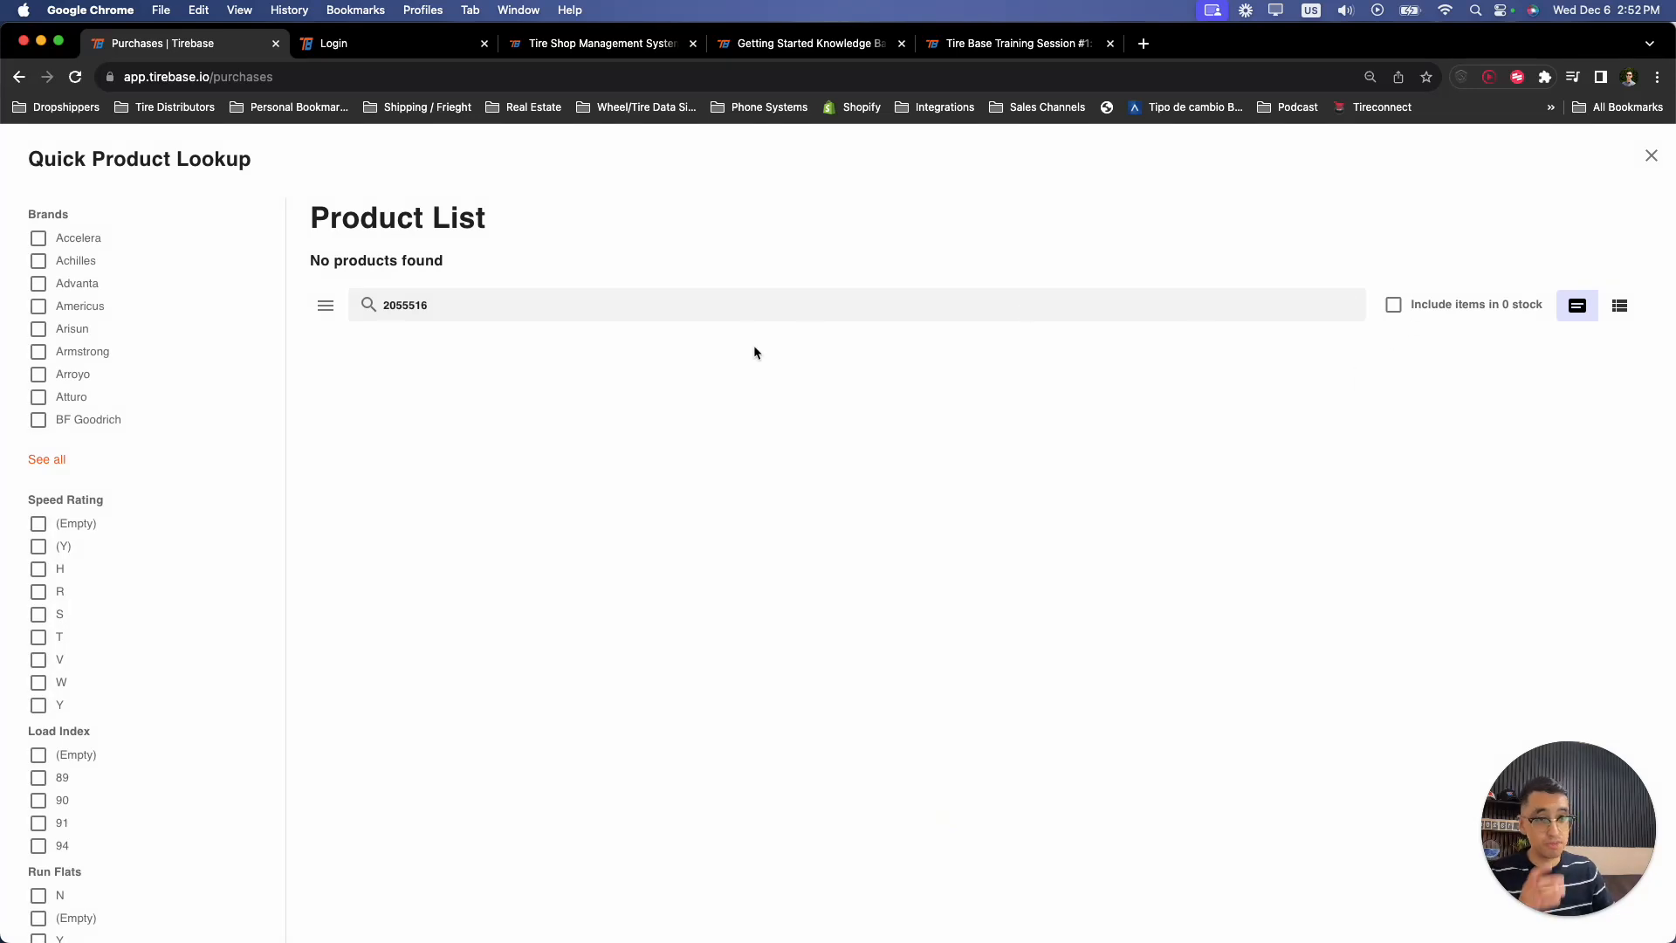
{"action": "left_click", "coordinate": [1447, 314]}
- Add 4 Michelin Cross Climate Plus tires (MFG # 26064) at a cost of 125.68 each to the purchase order
{"action": "scroll", "coordinate": [914, 548], "scroll_direction": "down", "scroll_amount": 8}
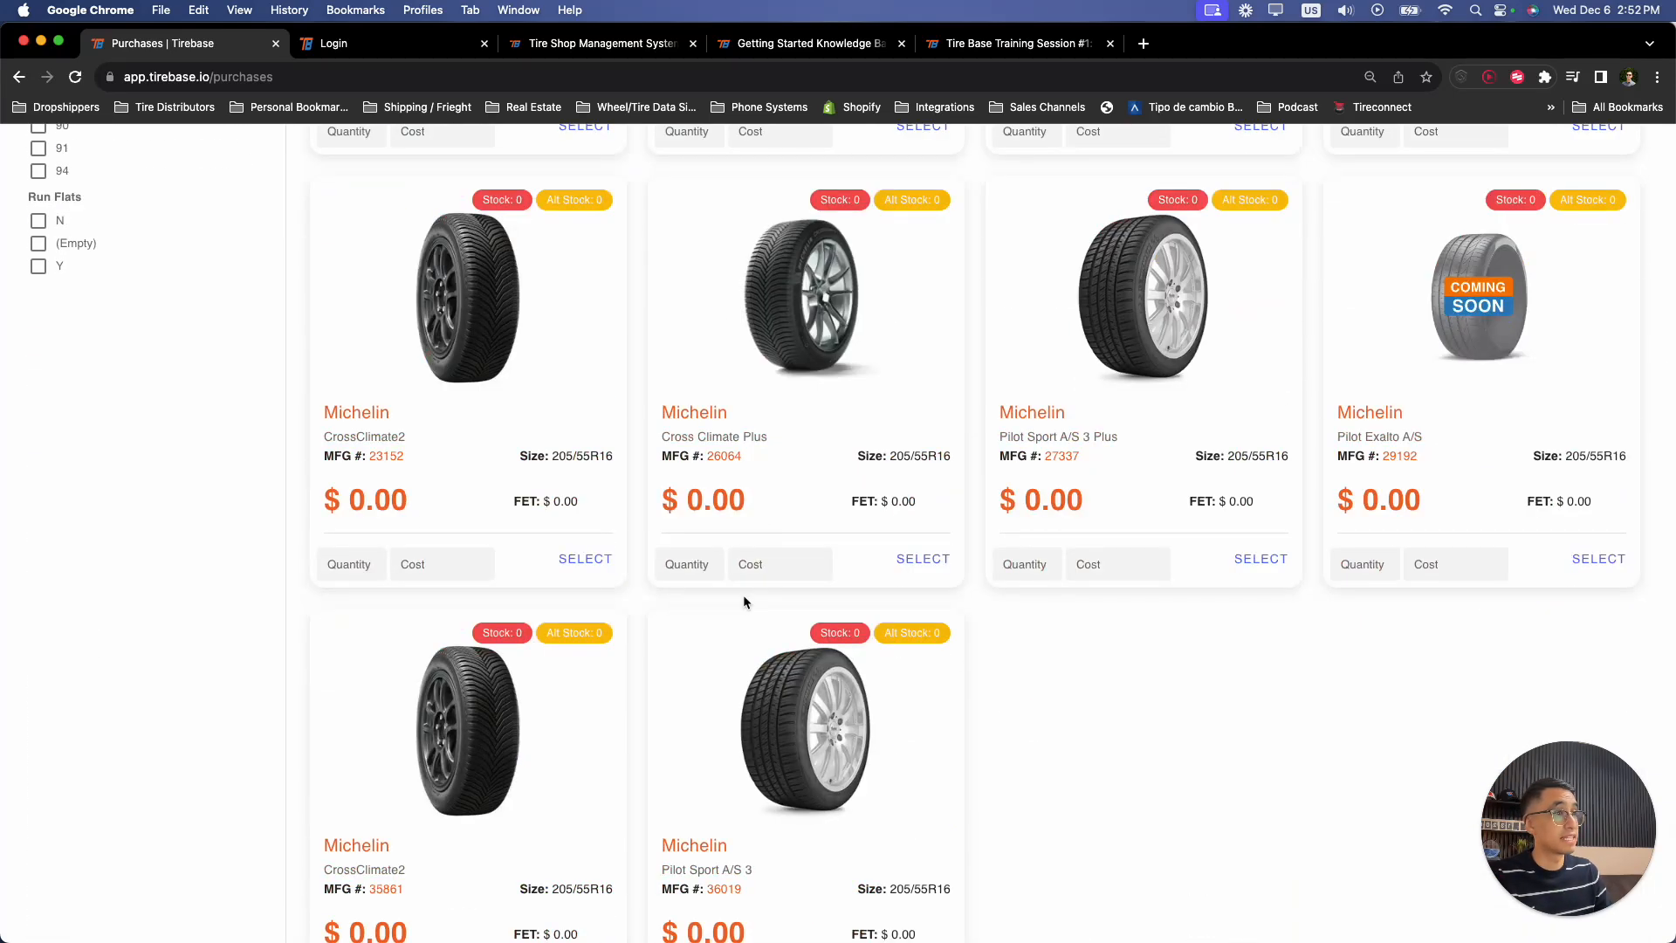
{"action": "scroll", "coordinate": [552, 499], "scroll_direction": "up", "scroll_amount": 1}
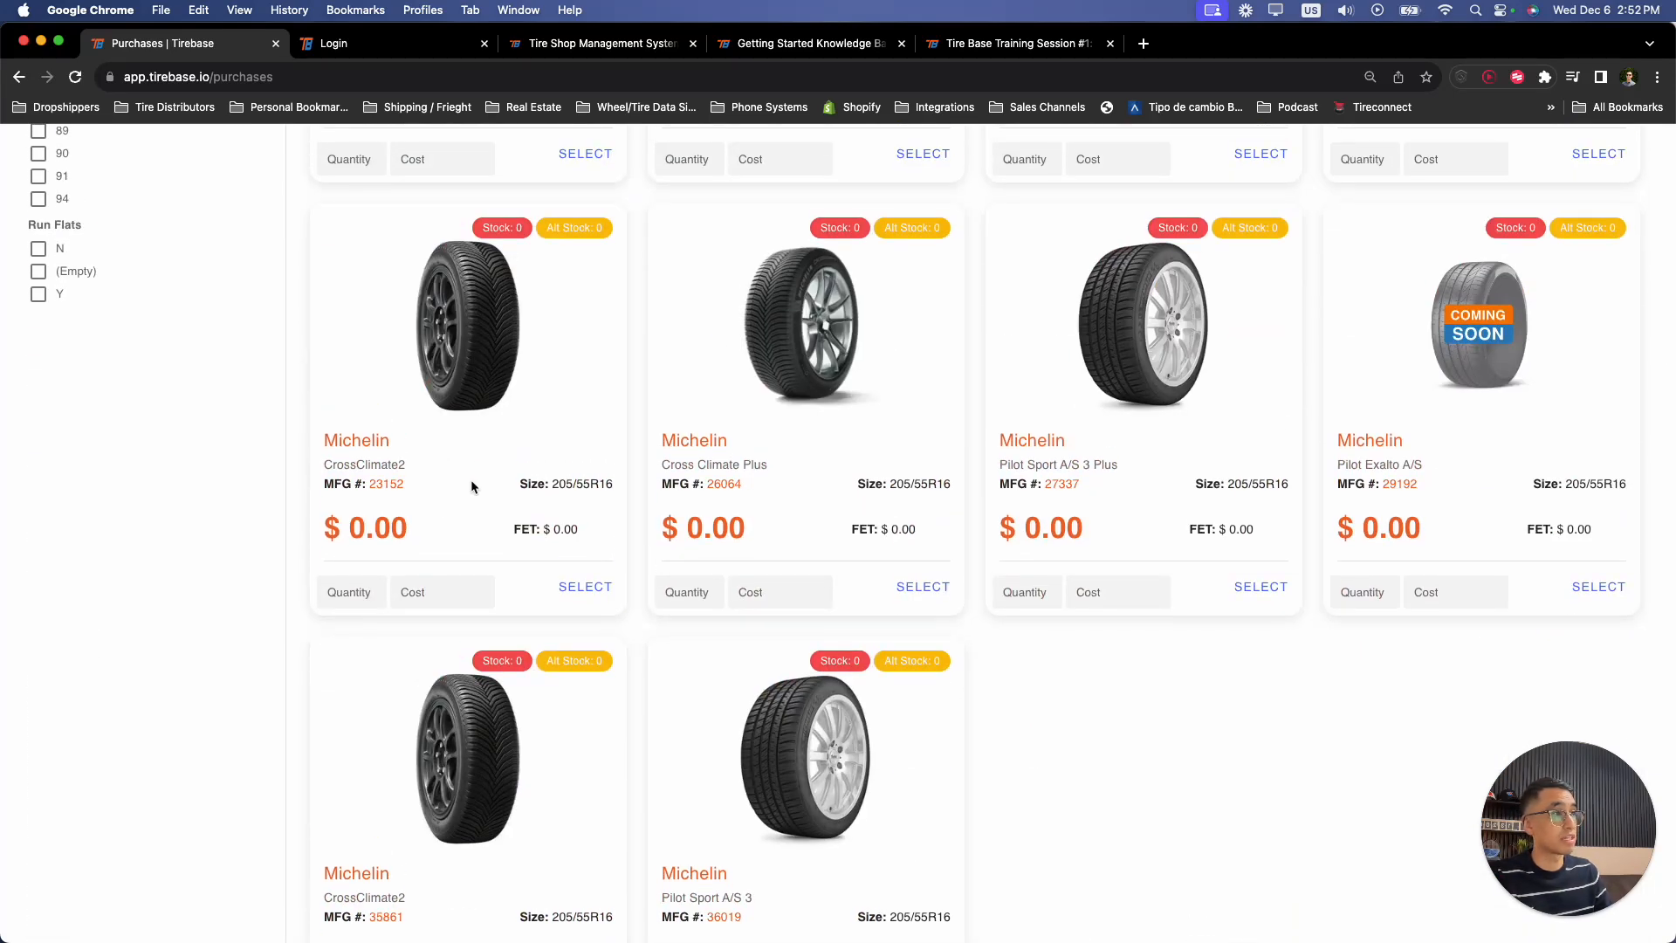
{"action": "left_click", "coordinate": [689, 592]}
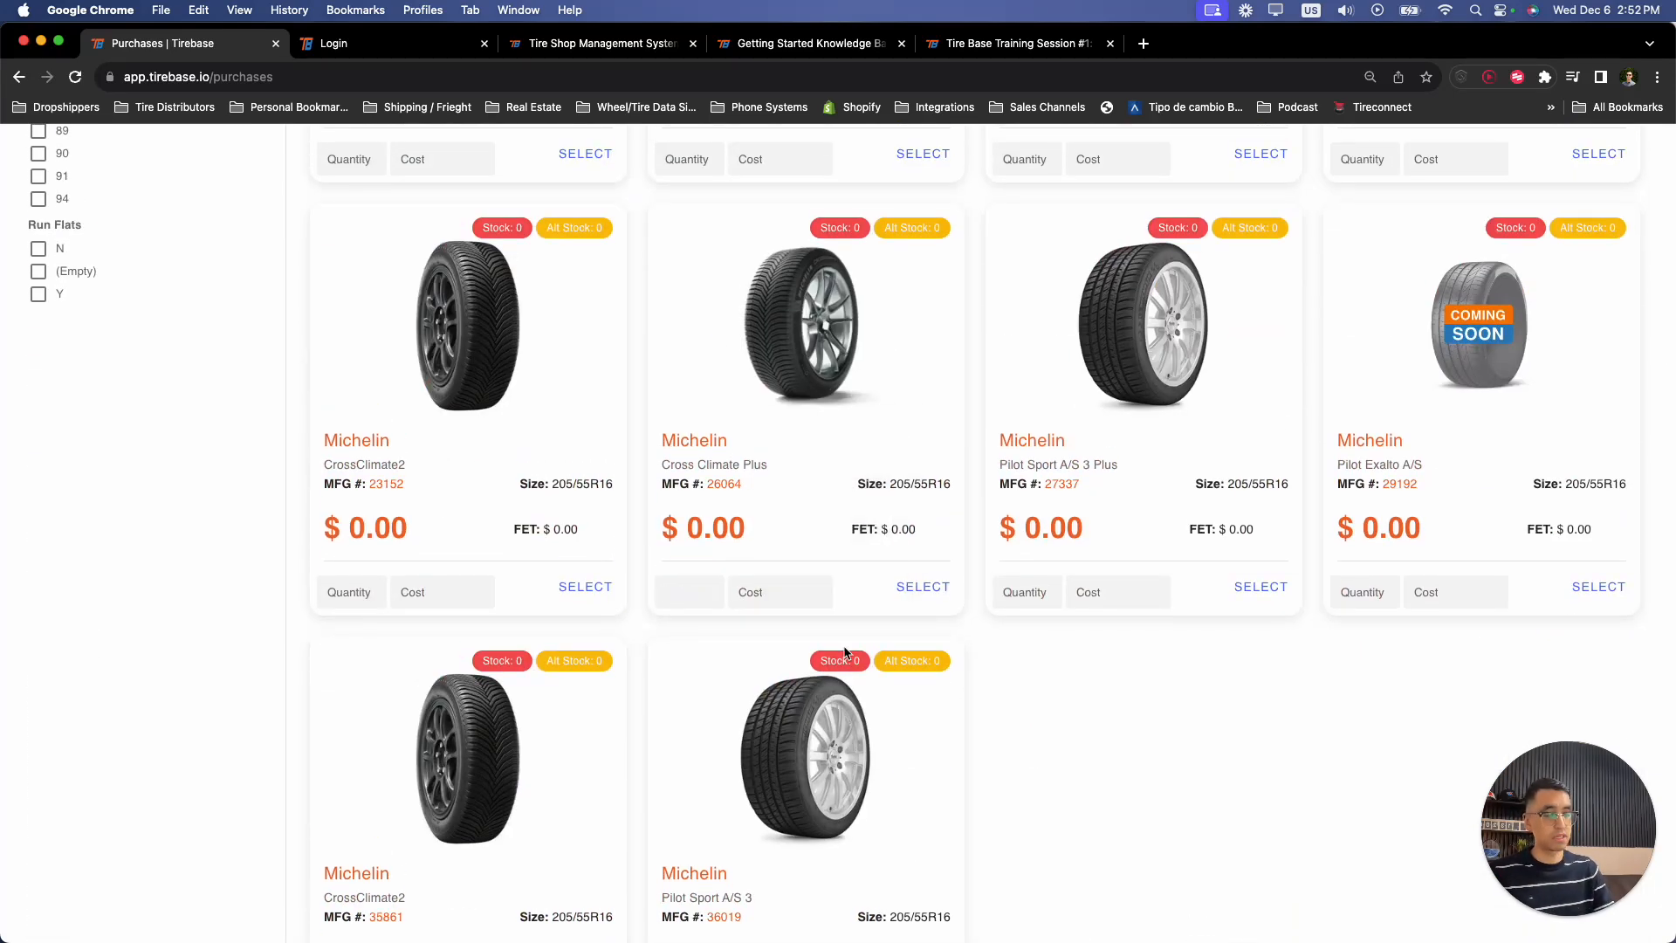
{"action": "type", "text": "4"}
{"action": "key", "text": "Tab"}
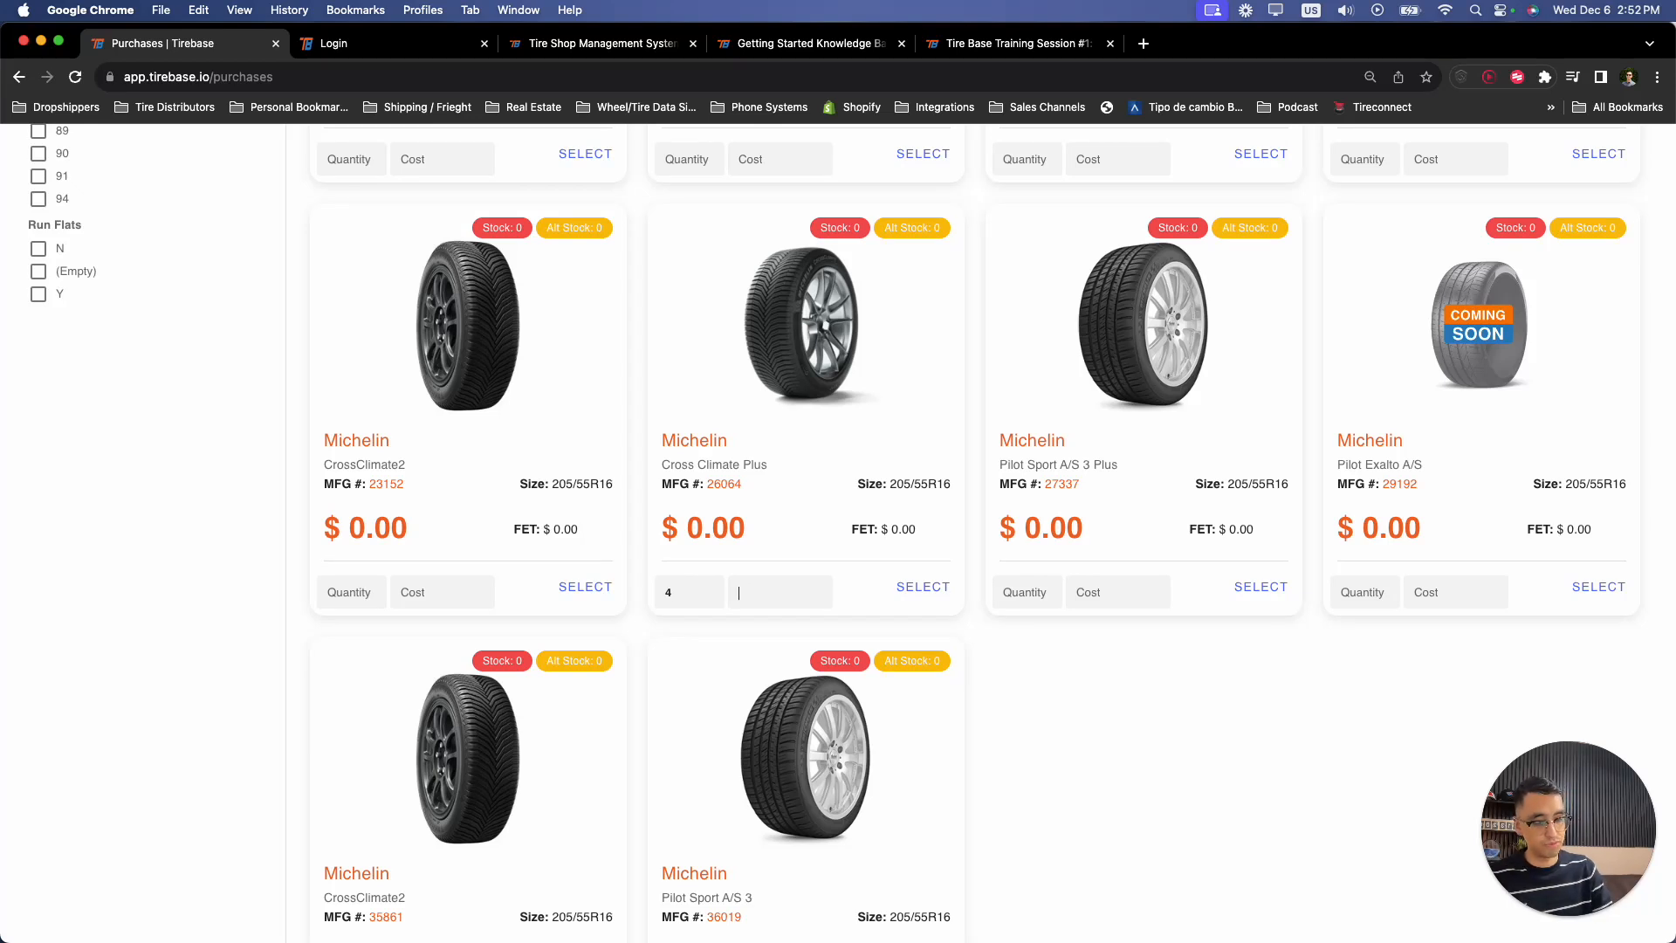
{"action": "type", "text": "125.68"}
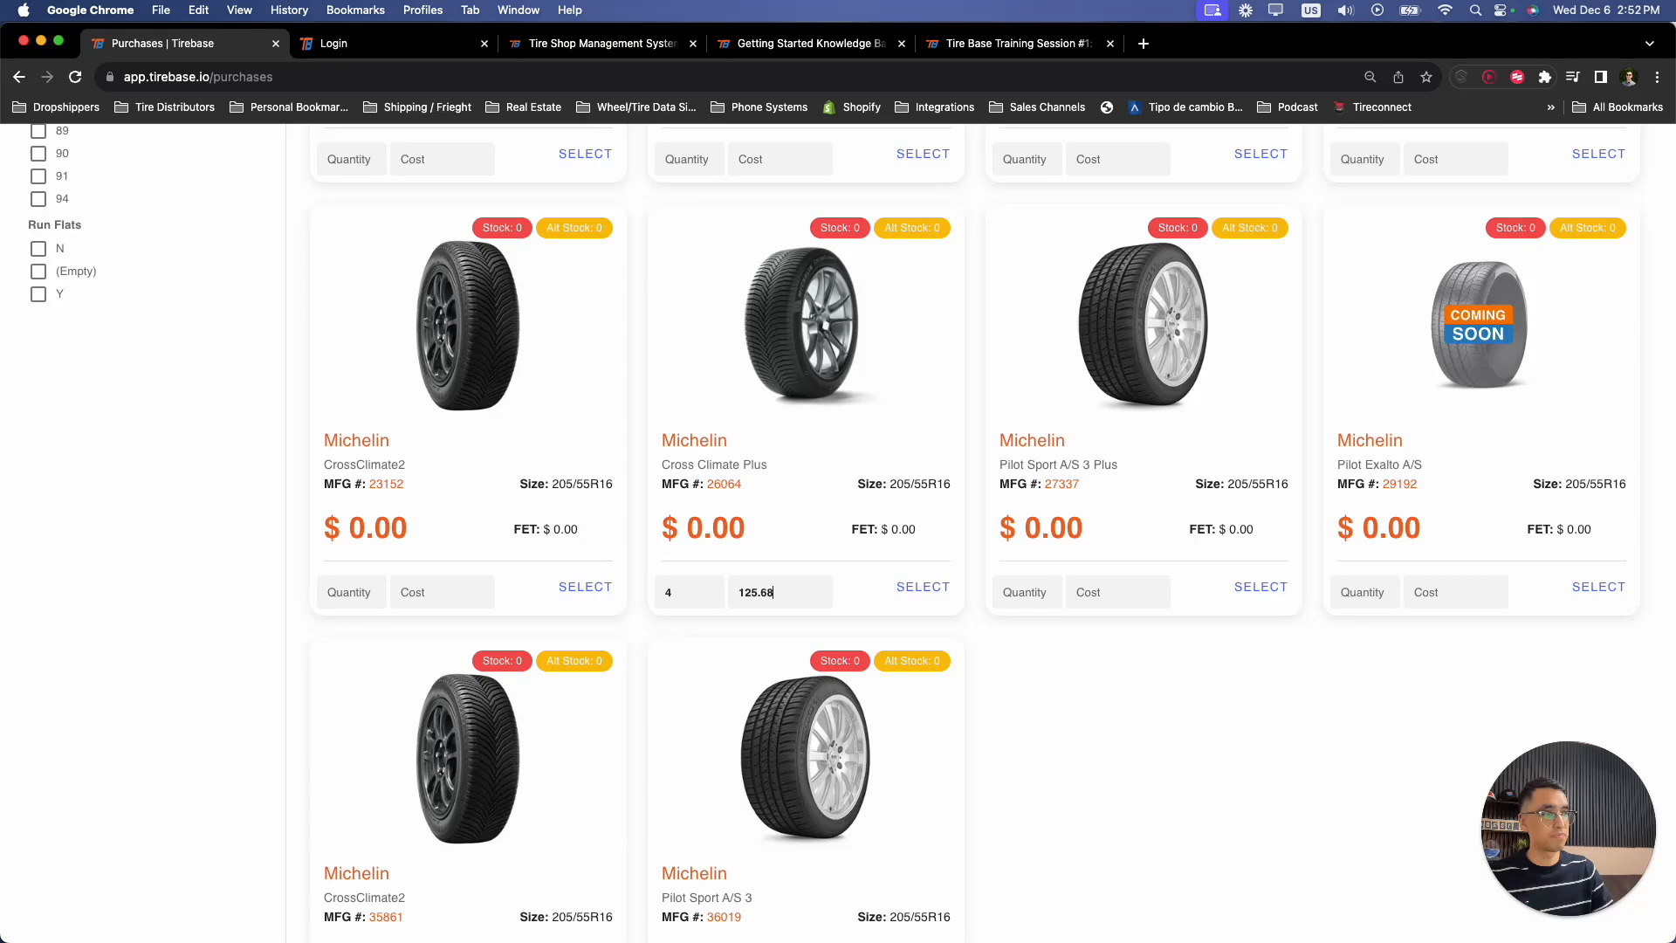
{"action": "left_click", "coordinate": [908, 588]}
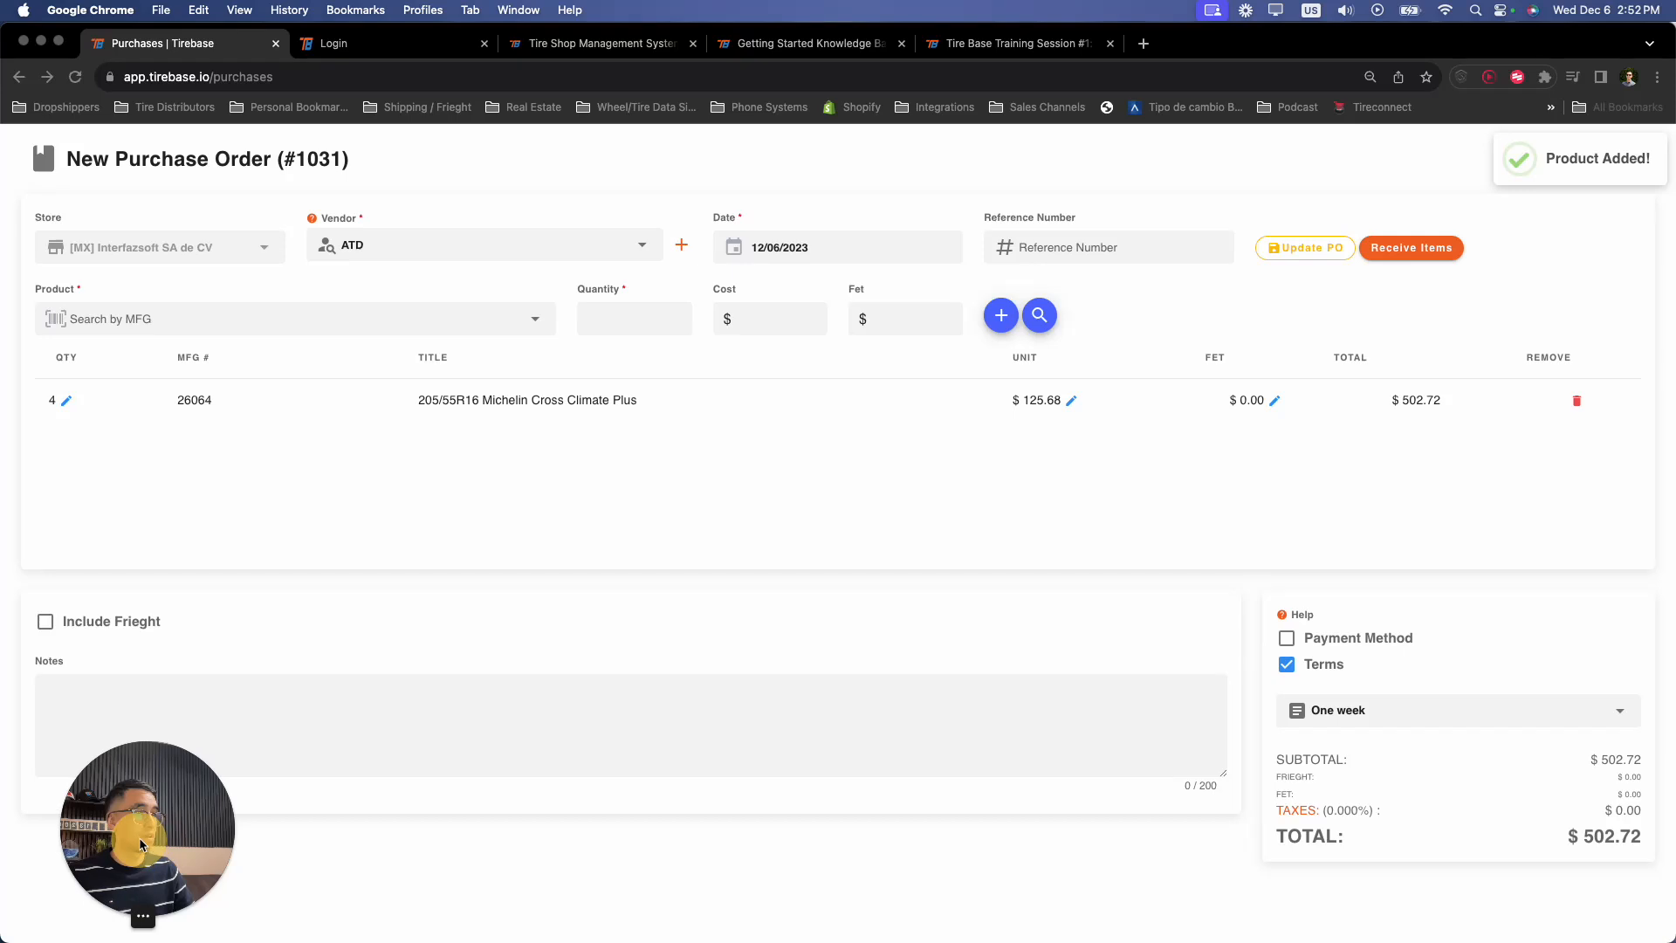
- Include a freight cost of $20 in the purchase order and save it
{"action": "left_click_drag", "start_coordinate": [1642, 840], "coordinate": [1550, 853]}
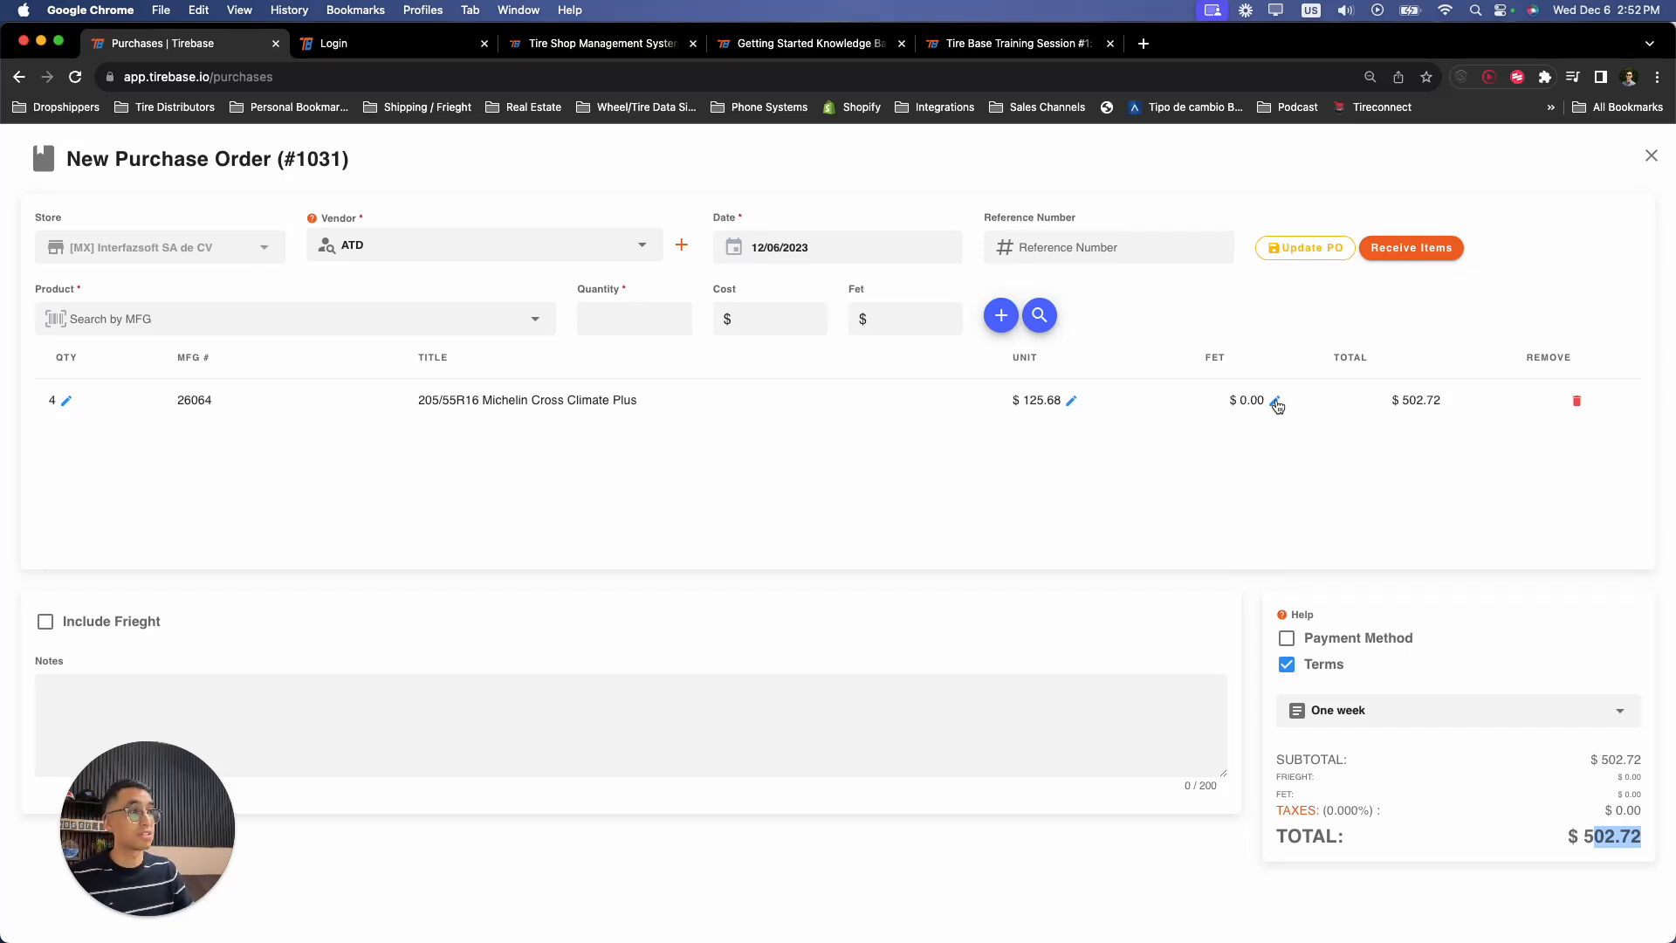
{"action": "left_click", "coordinate": [45, 621]}
{"action": "left_click", "coordinate": [329, 622]}
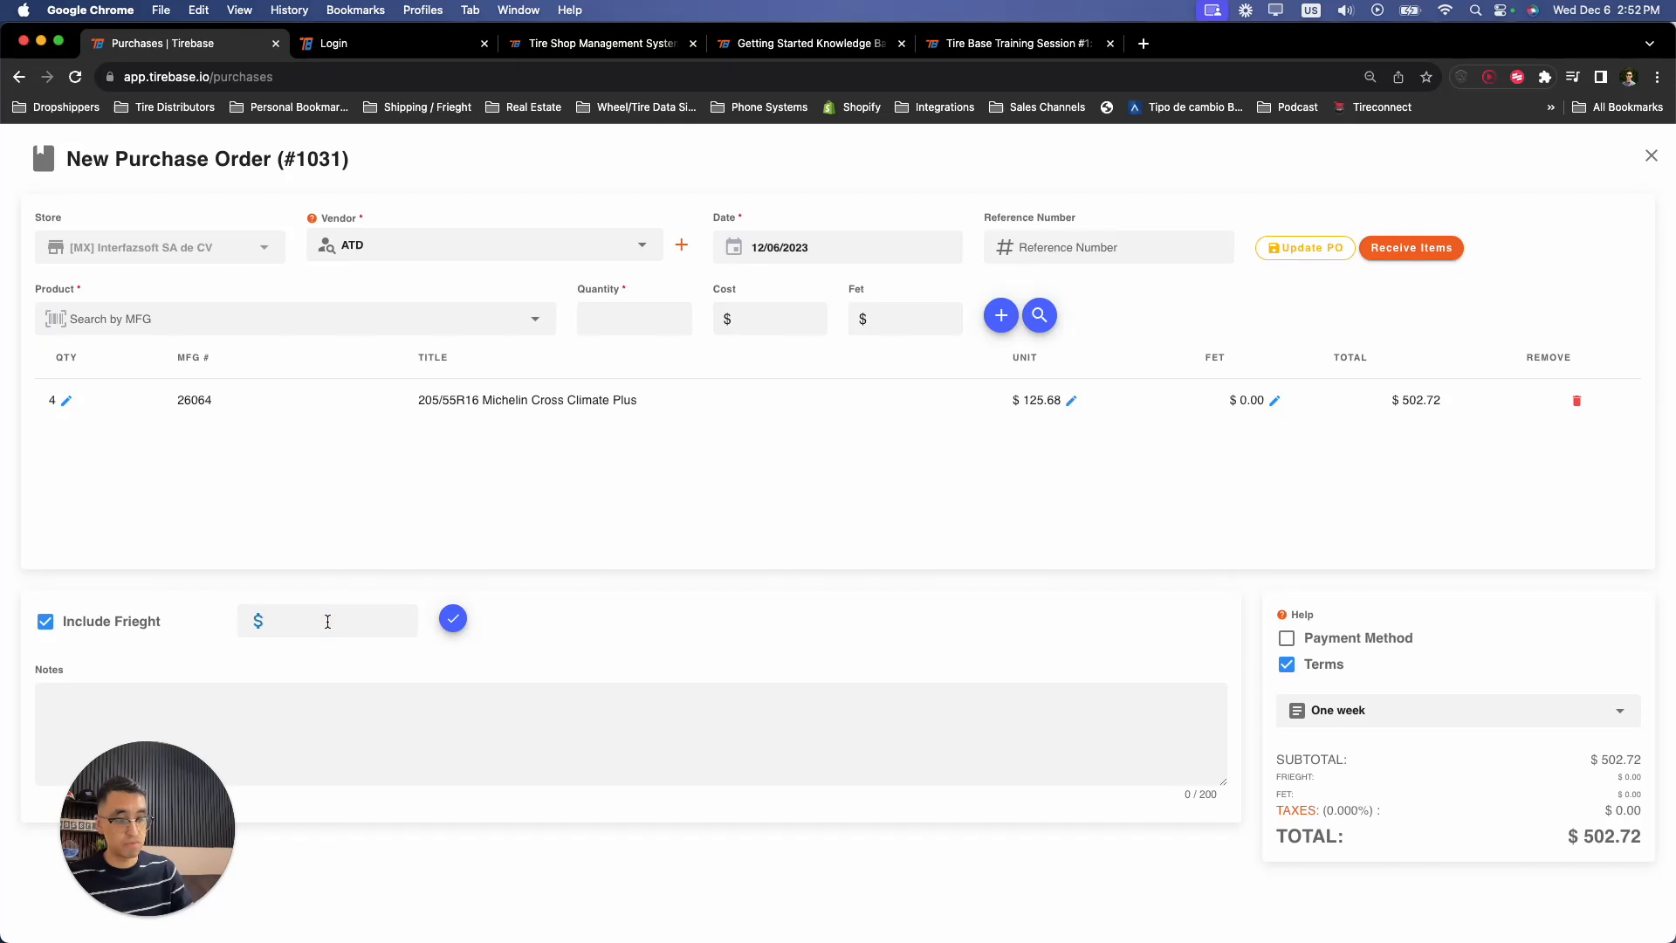
{"action": "type", "text": "20"}
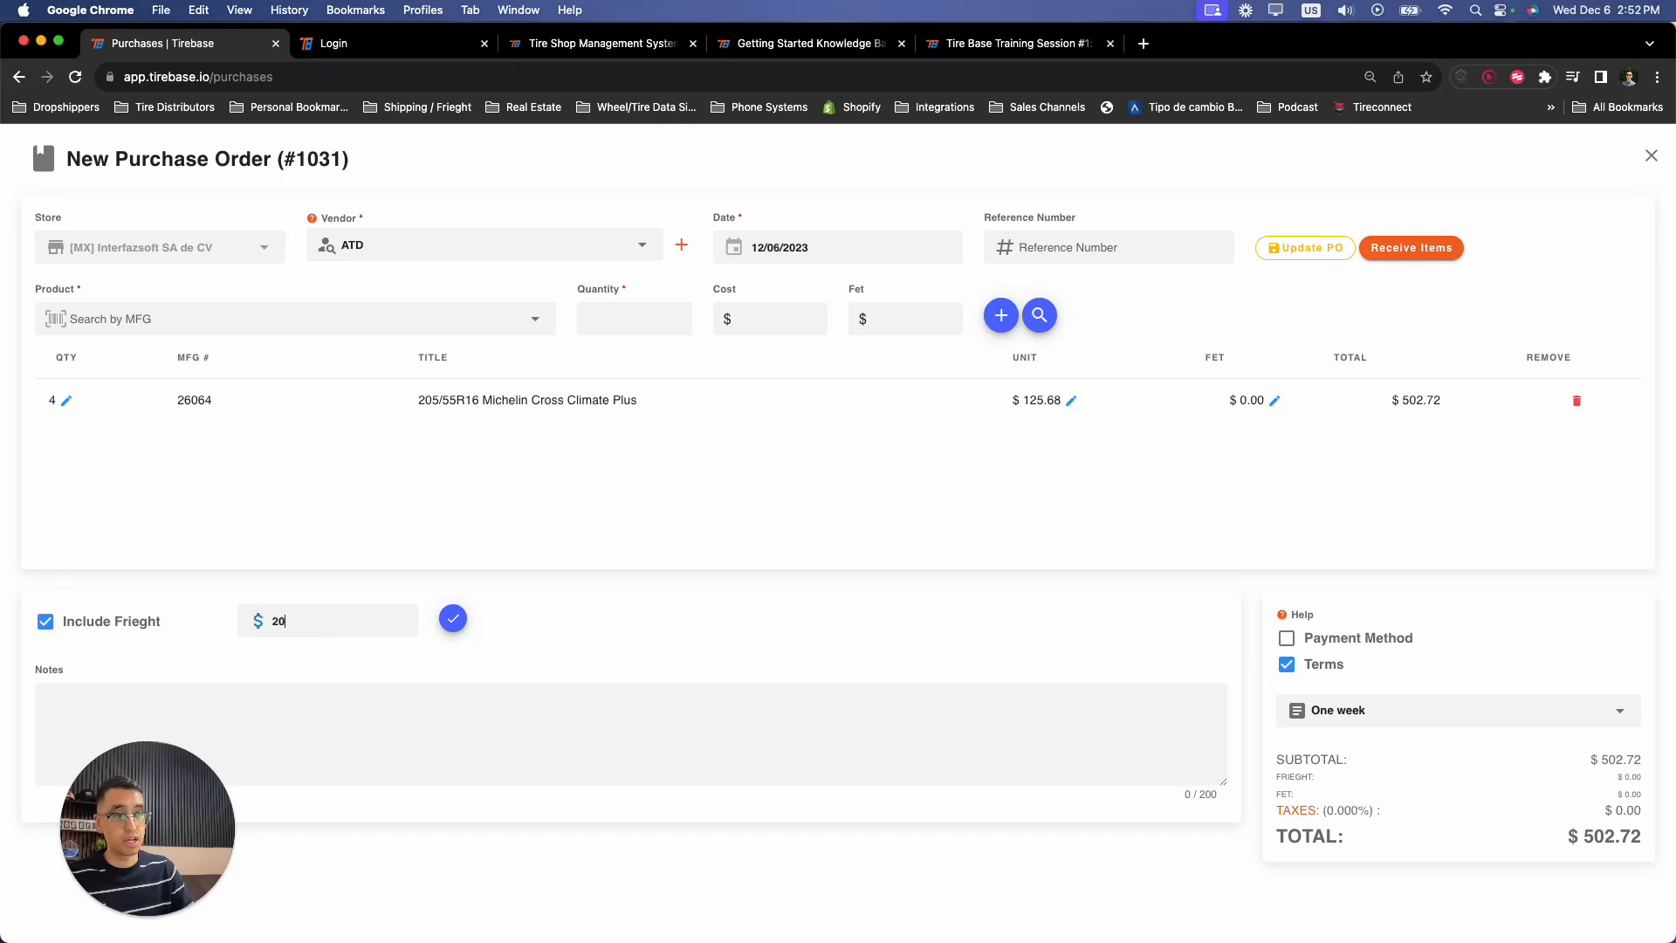
{"action": "left_click", "coordinate": [453, 618]}
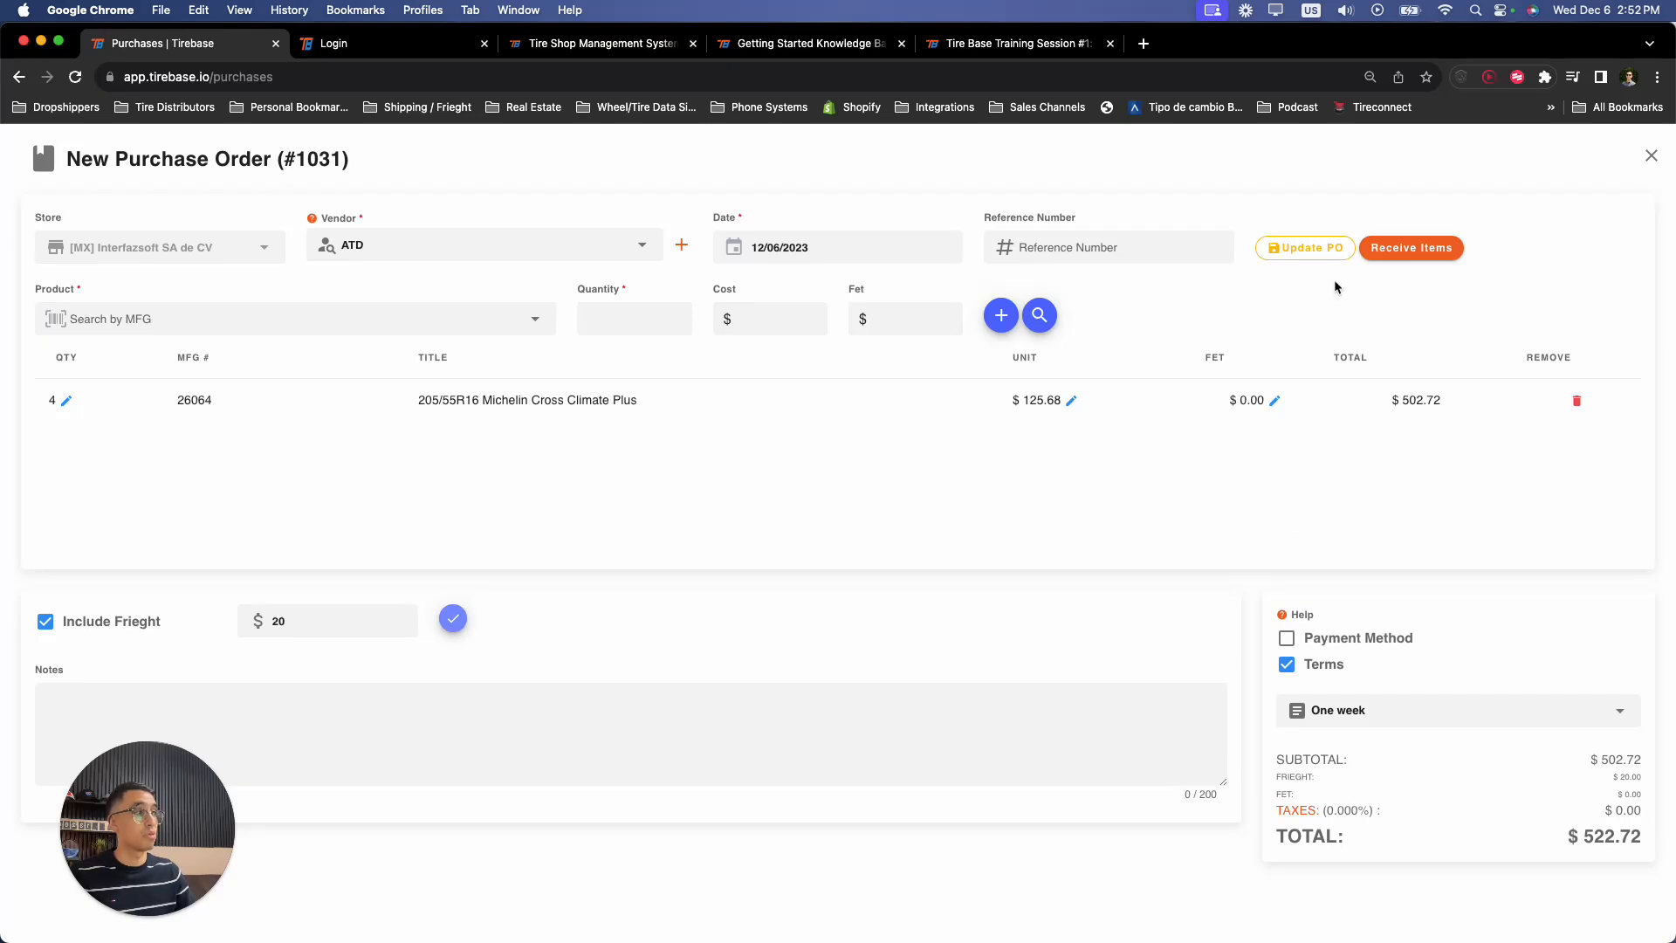
{"action": "left_click", "coordinate": [1314, 249]}
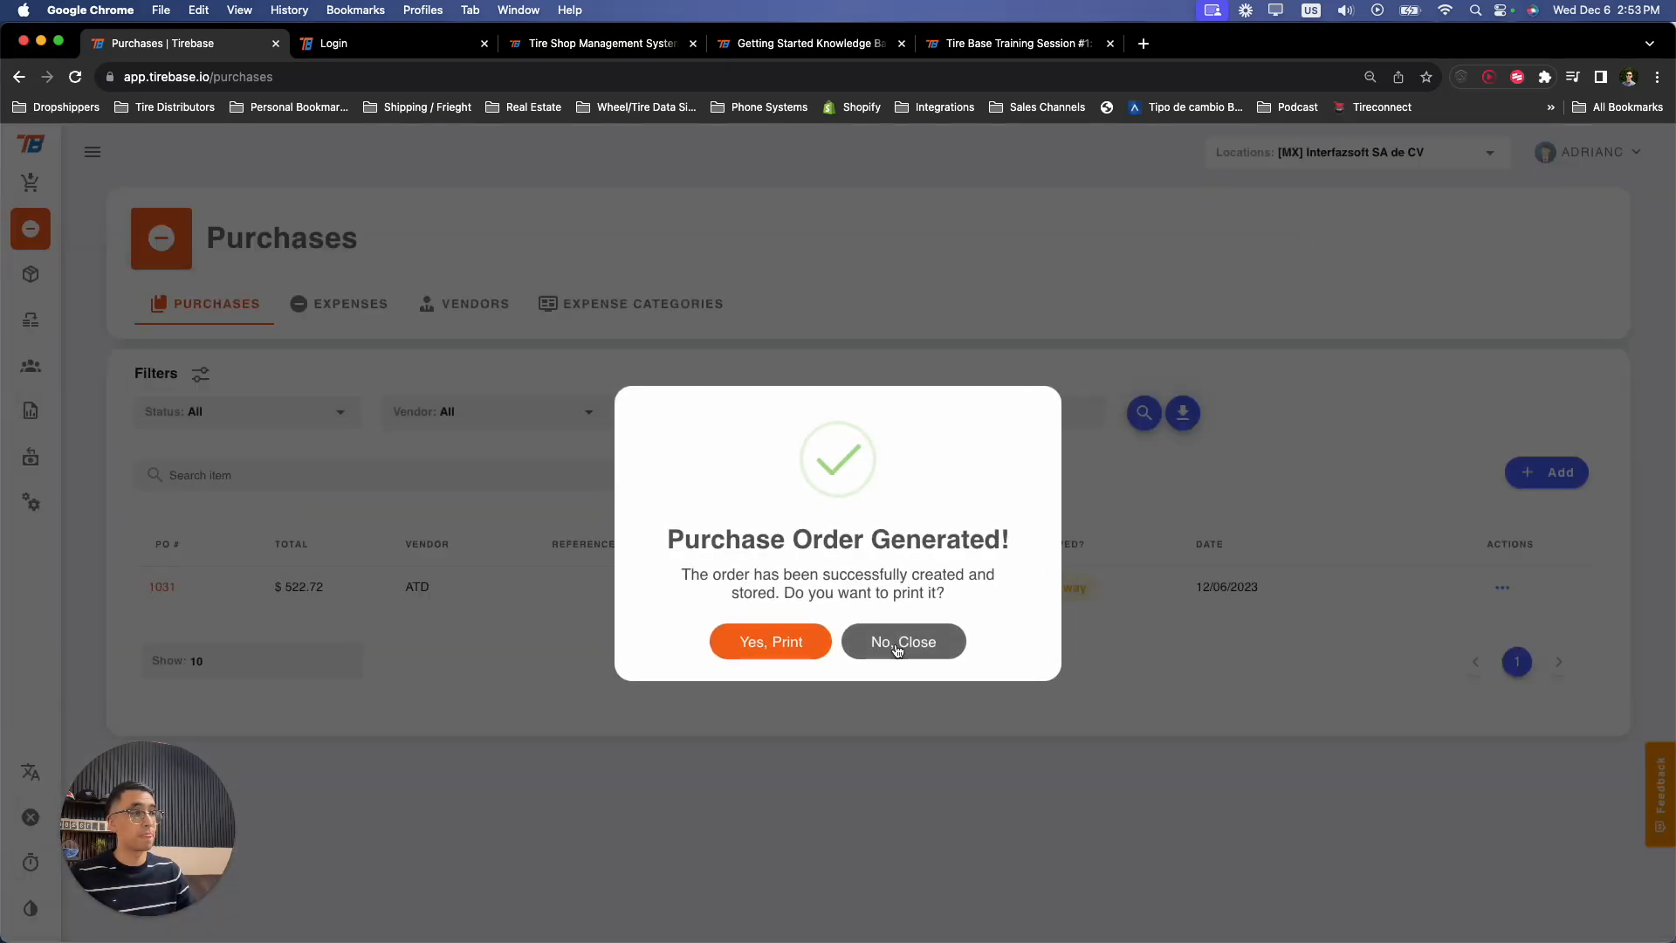
- Preview the purchase order's printout without saving it, and mark the order's items as received
{"action": "left_click", "coordinate": [764, 638]}
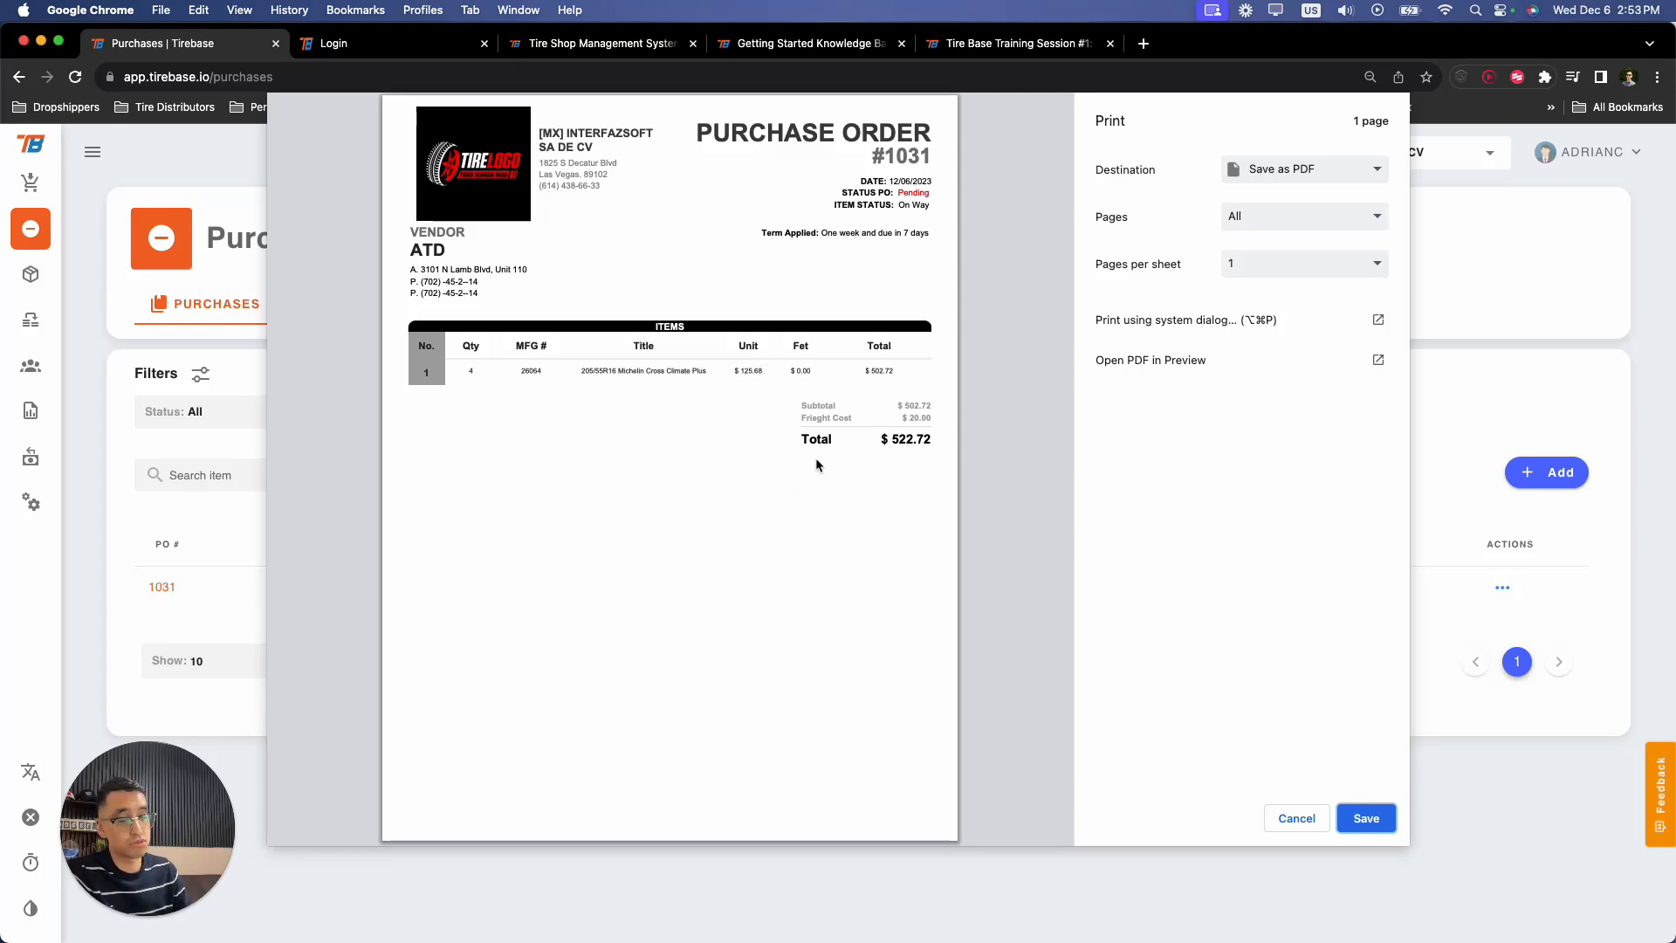
{"action": "left_click", "coordinate": [1296, 817]}
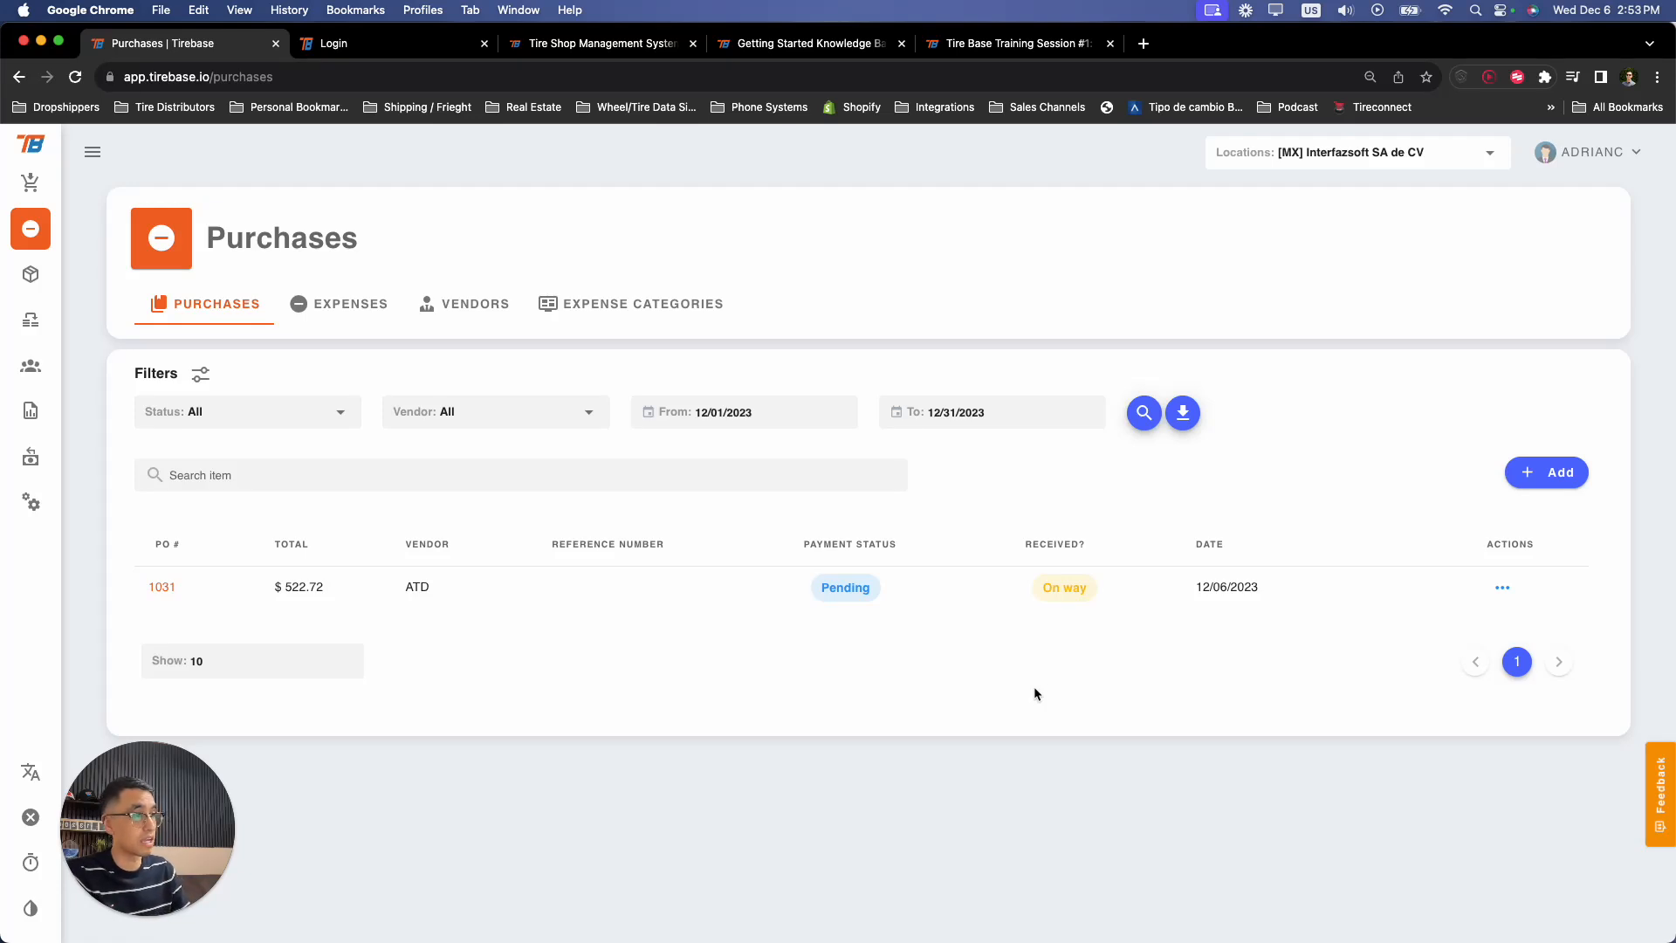
{"action": "left_click", "coordinate": [1068, 588]}
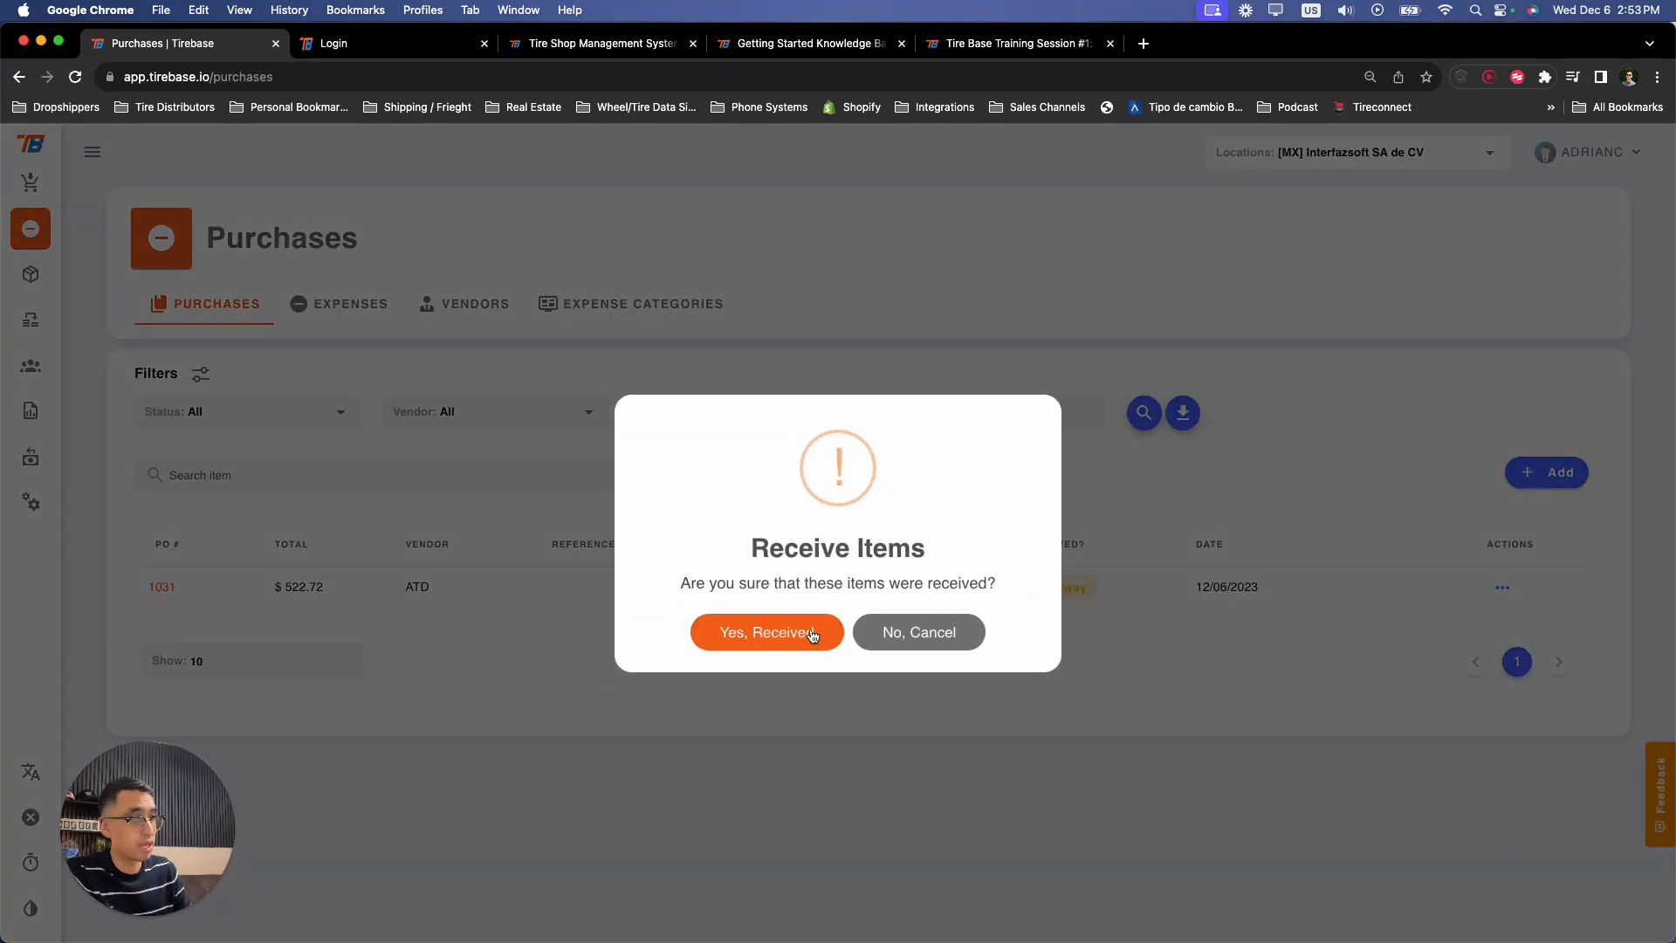
{"action": "left_click", "coordinate": [741, 635]}
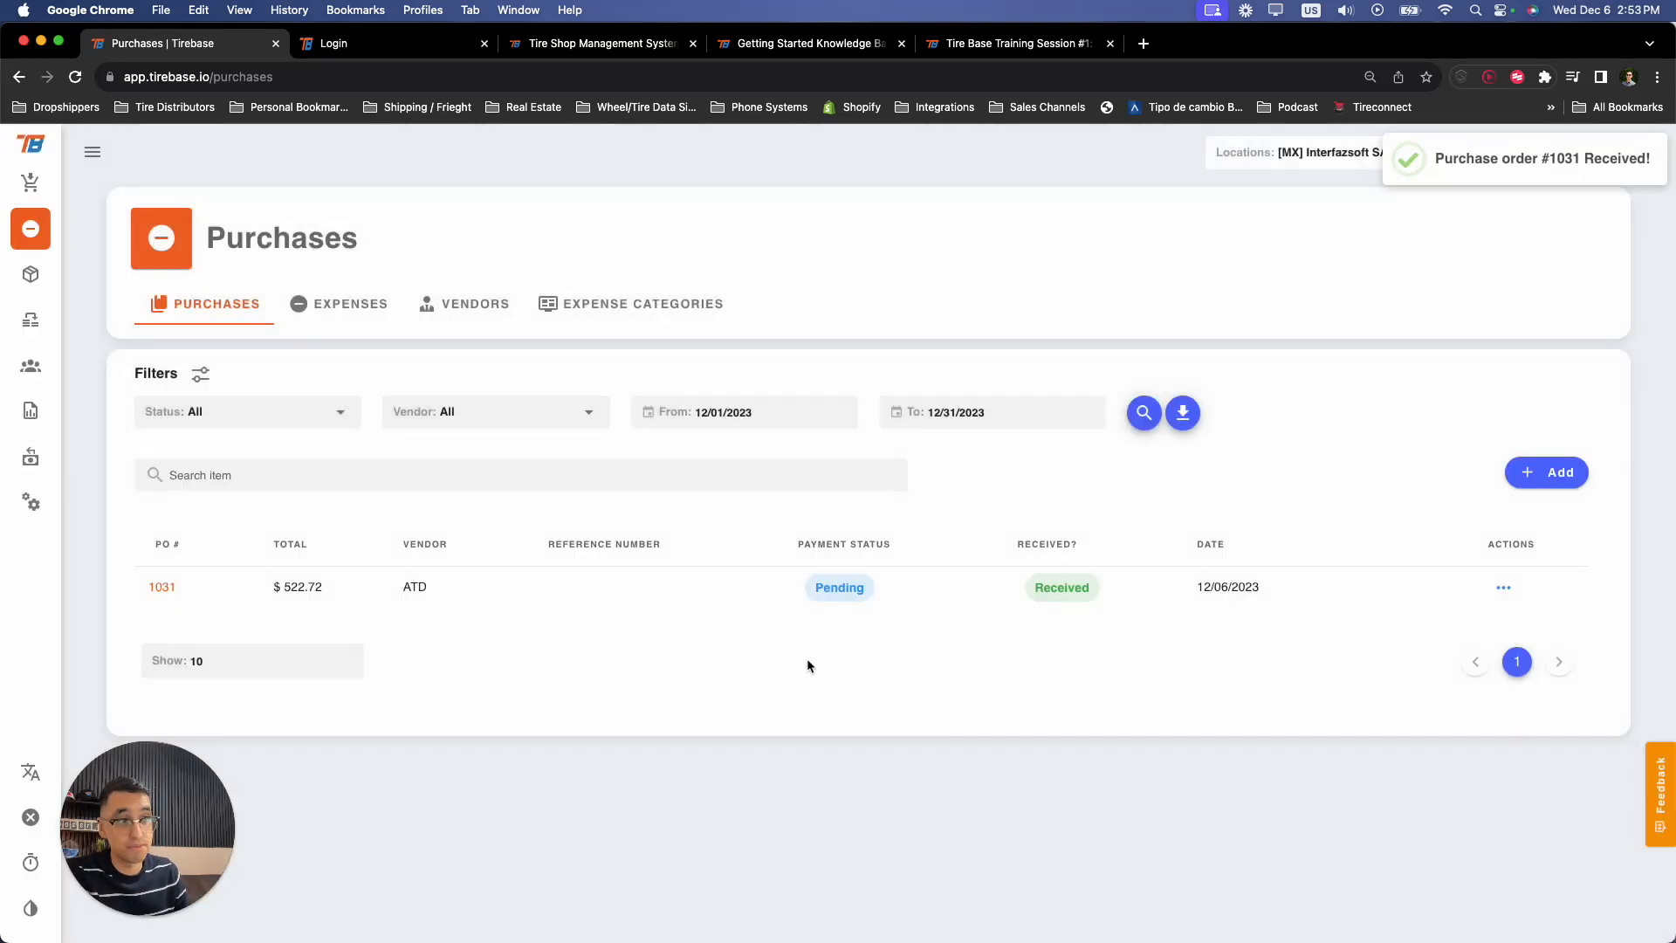
- Search the Products & Services product list for size 2055516
{"action": "left_click", "coordinate": [30, 274]}
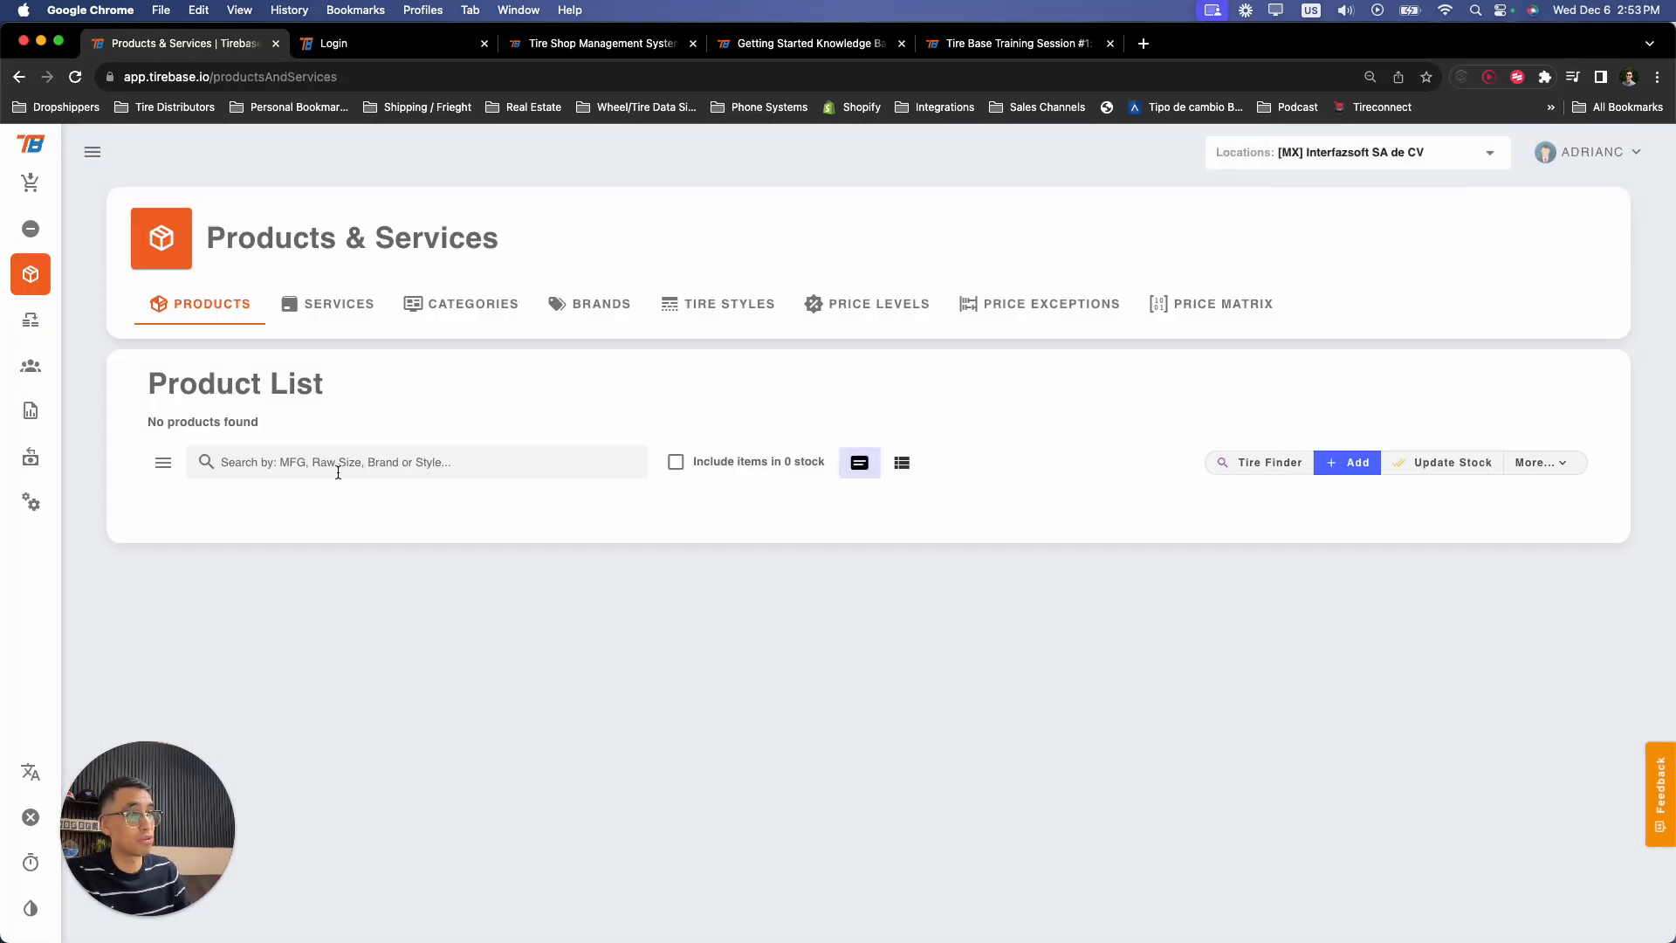
{"action": "left_click", "coordinate": [338, 463]}
{"action": "type", "text": "2055516"}
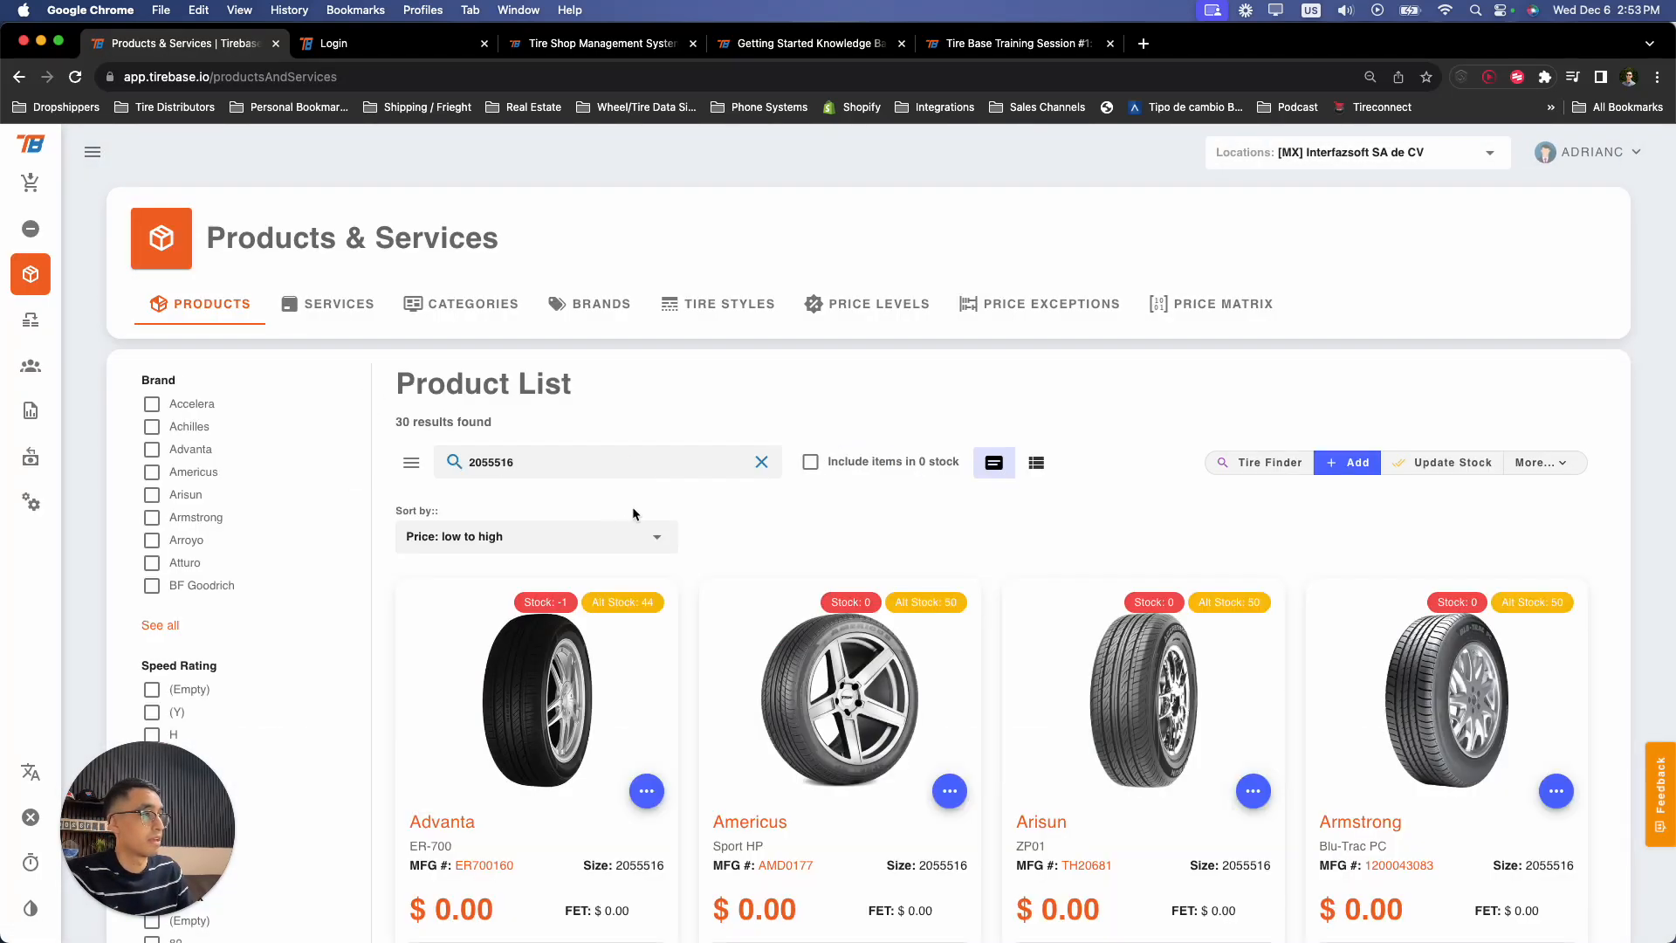
{"action": "left_click", "coordinate": [161, 624]}
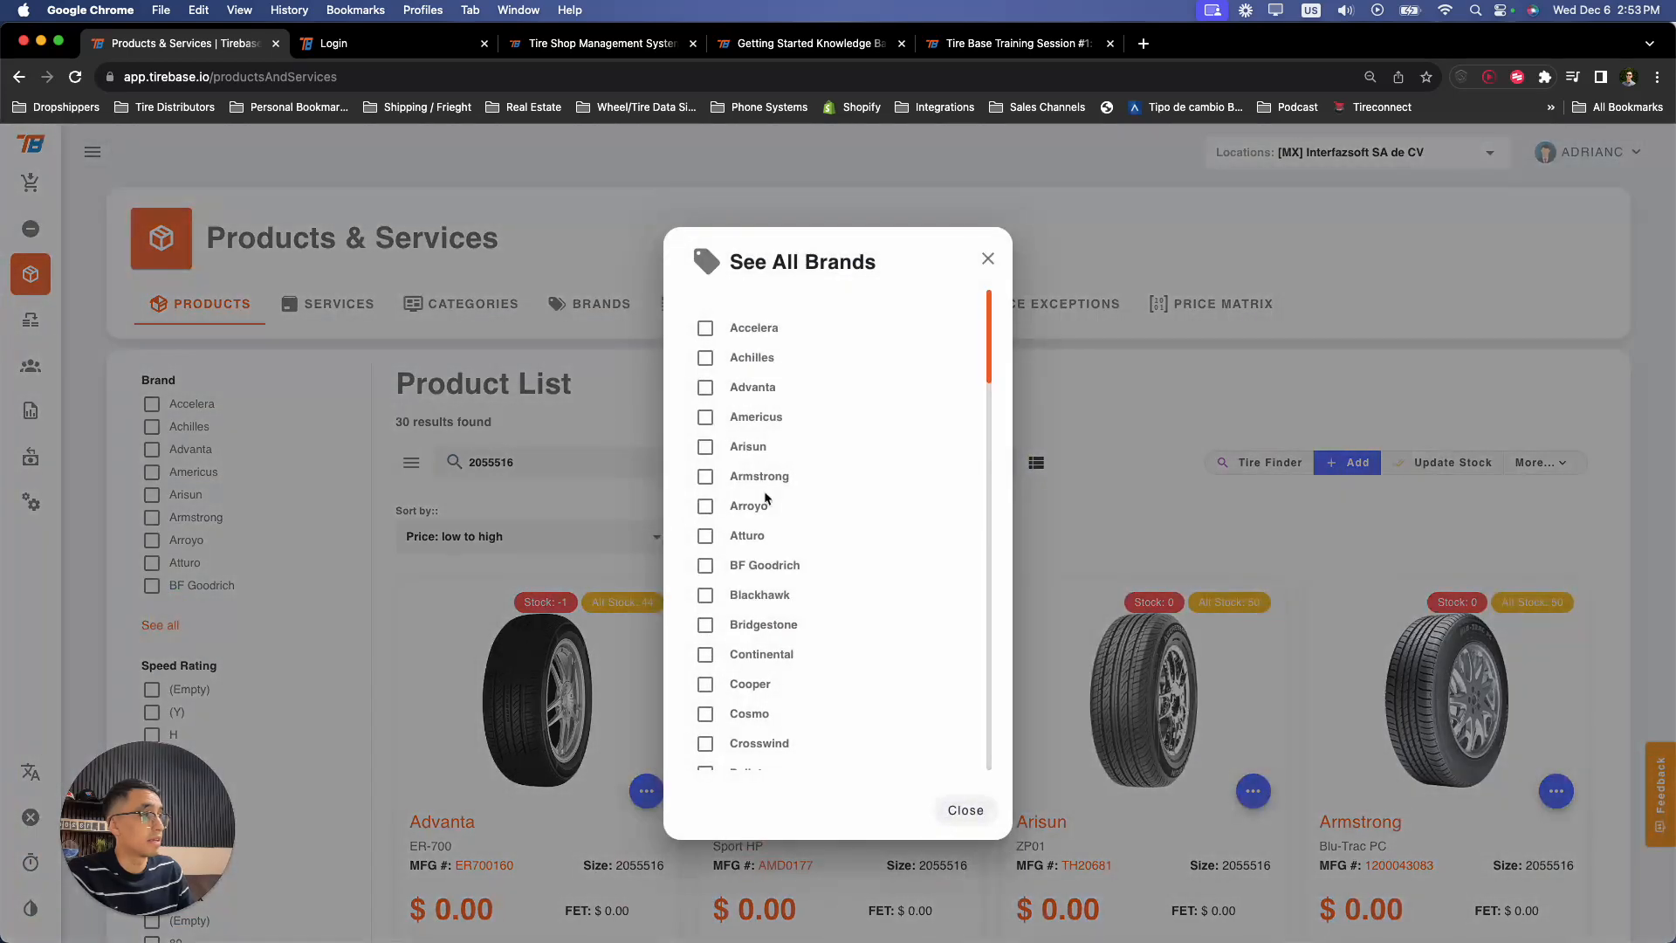
{"action": "left_click", "coordinate": [1066, 417]}
{"action": "left_click", "coordinate": [834, 465]}
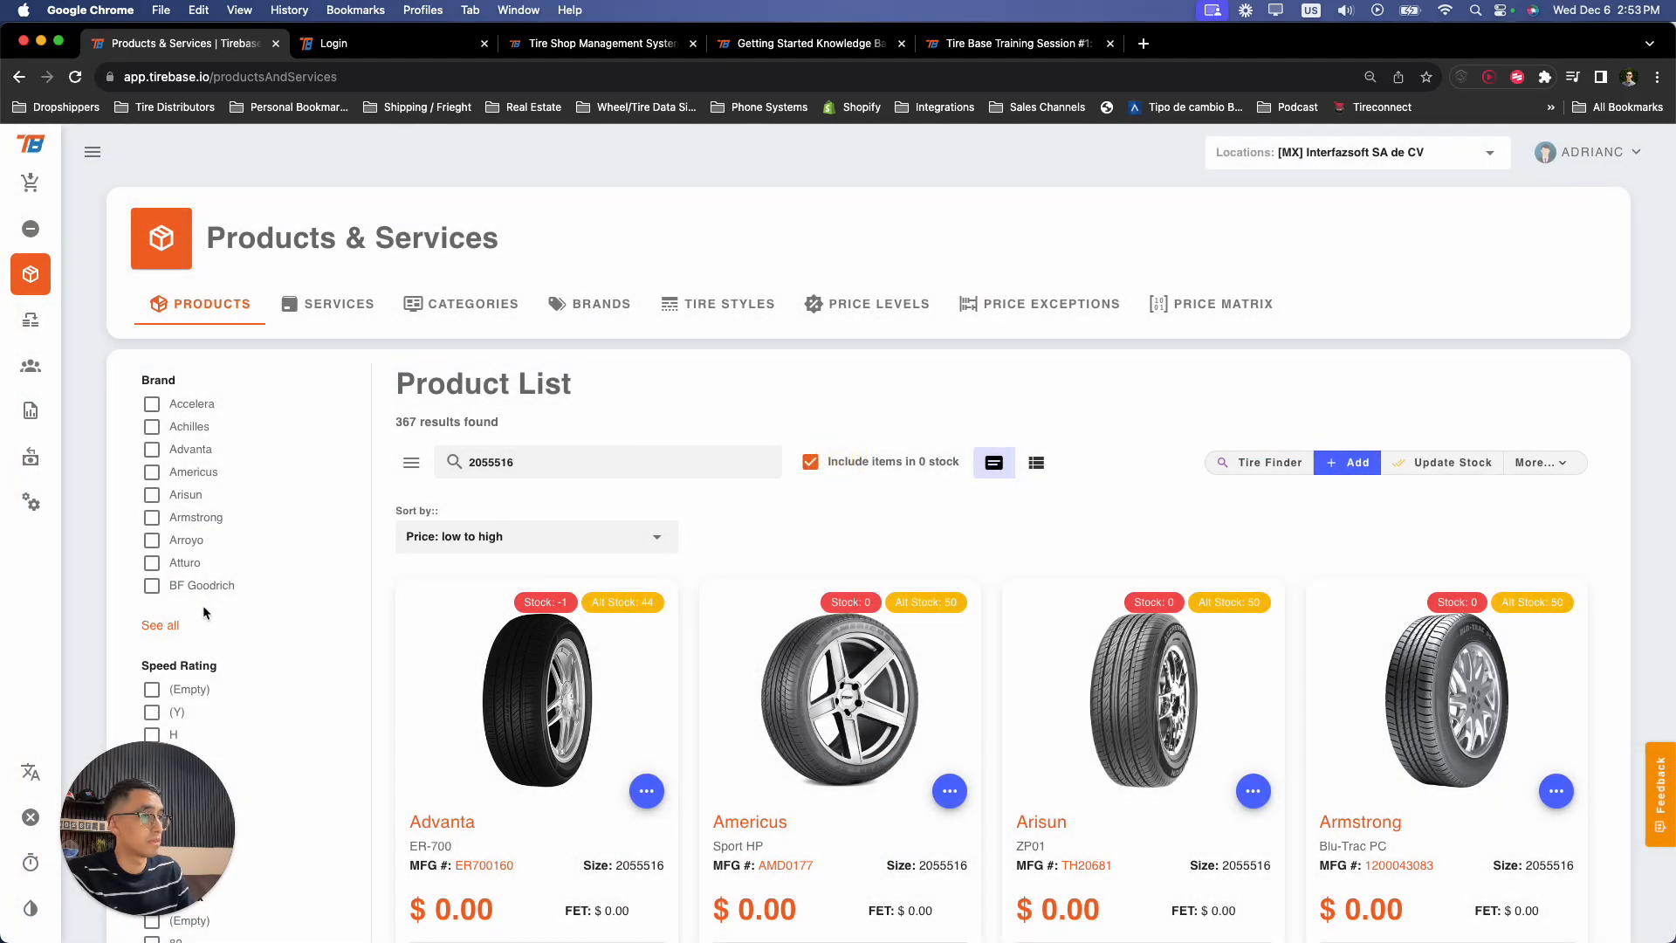
{"action": "left_click", "coordinate": [810, 462]}
- Filter the product results to the Michelin brand and examine the Cross Climate Plus tire's stock and price
{"action": "left_click", "coordinate": [153, 632]}
{"action": "scroll", "coordinate": [841, 647], "scroll_direction": "down", "scroll_amount": 10}
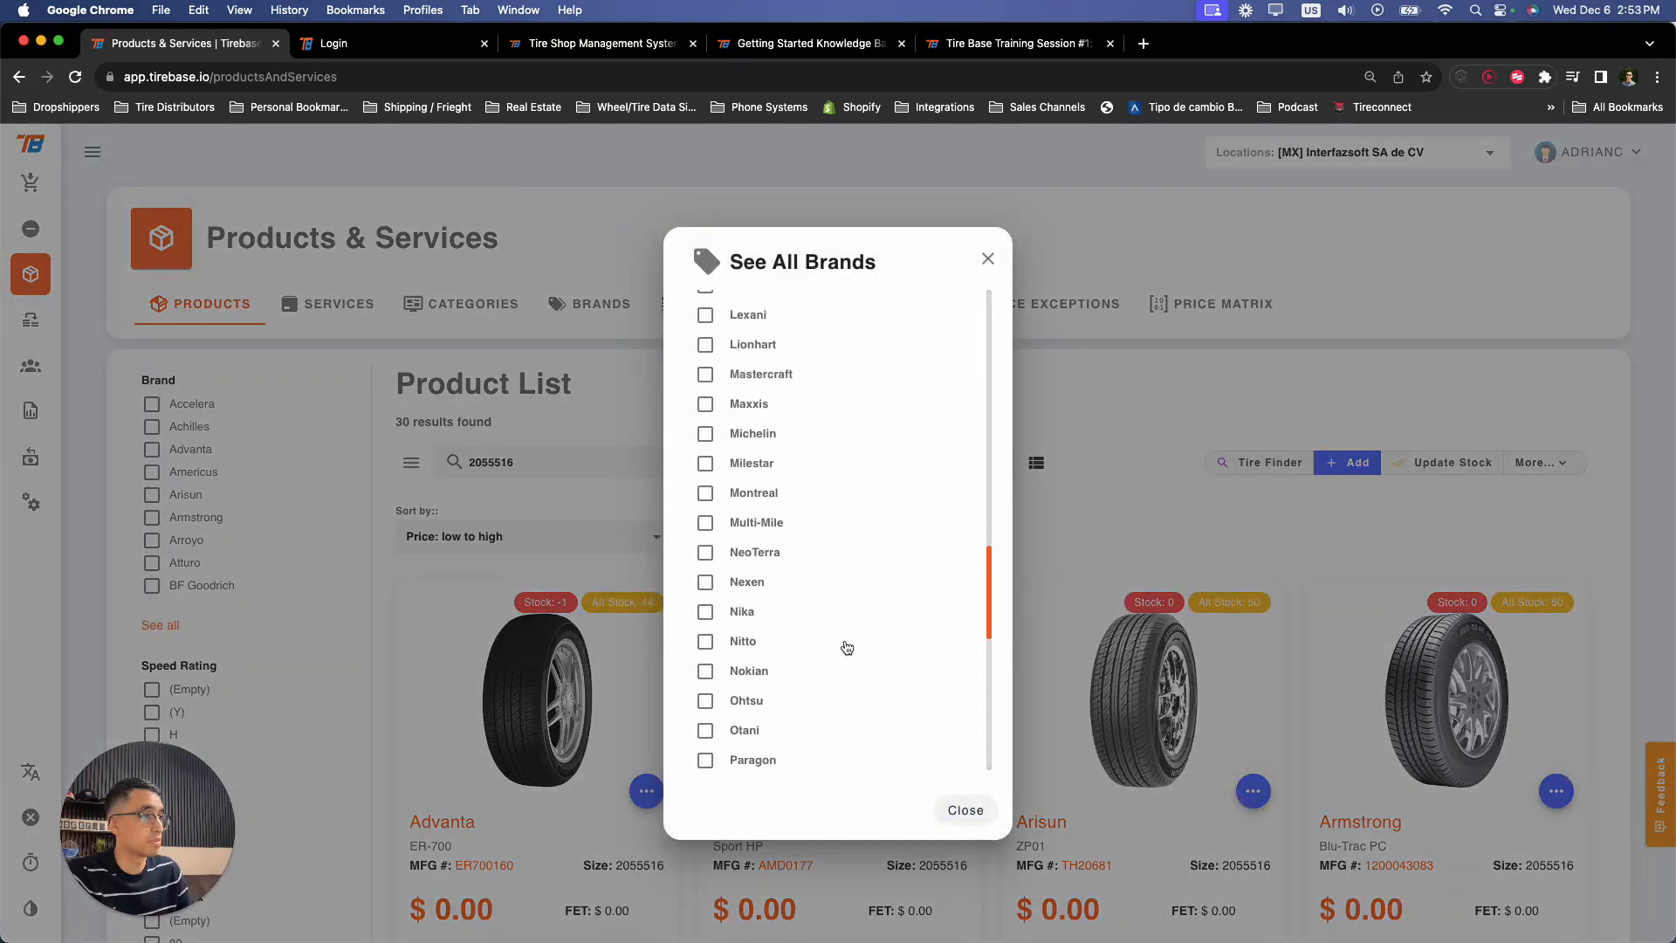
{"action": "left_click", "coordinate": [706, 434]}
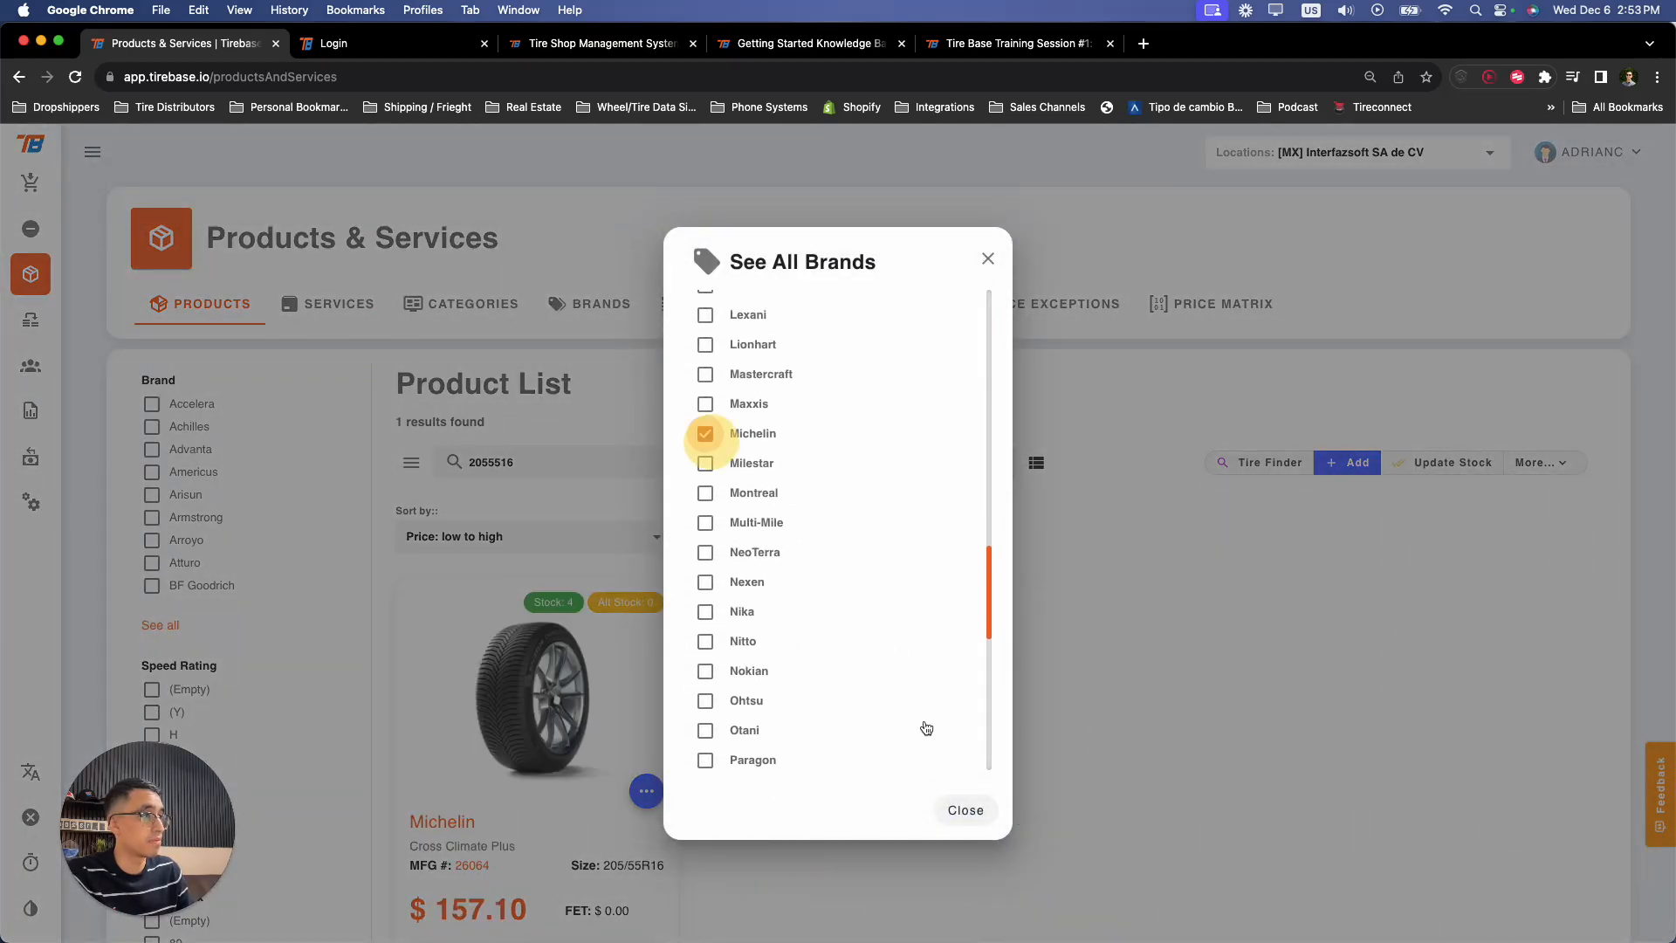
{"action": "left_click", "coordinate": [964, 810]}
{"action": "scroll", "coordinate": [856, 541], "scroll_direction": "down", "scroll_amount": 2}
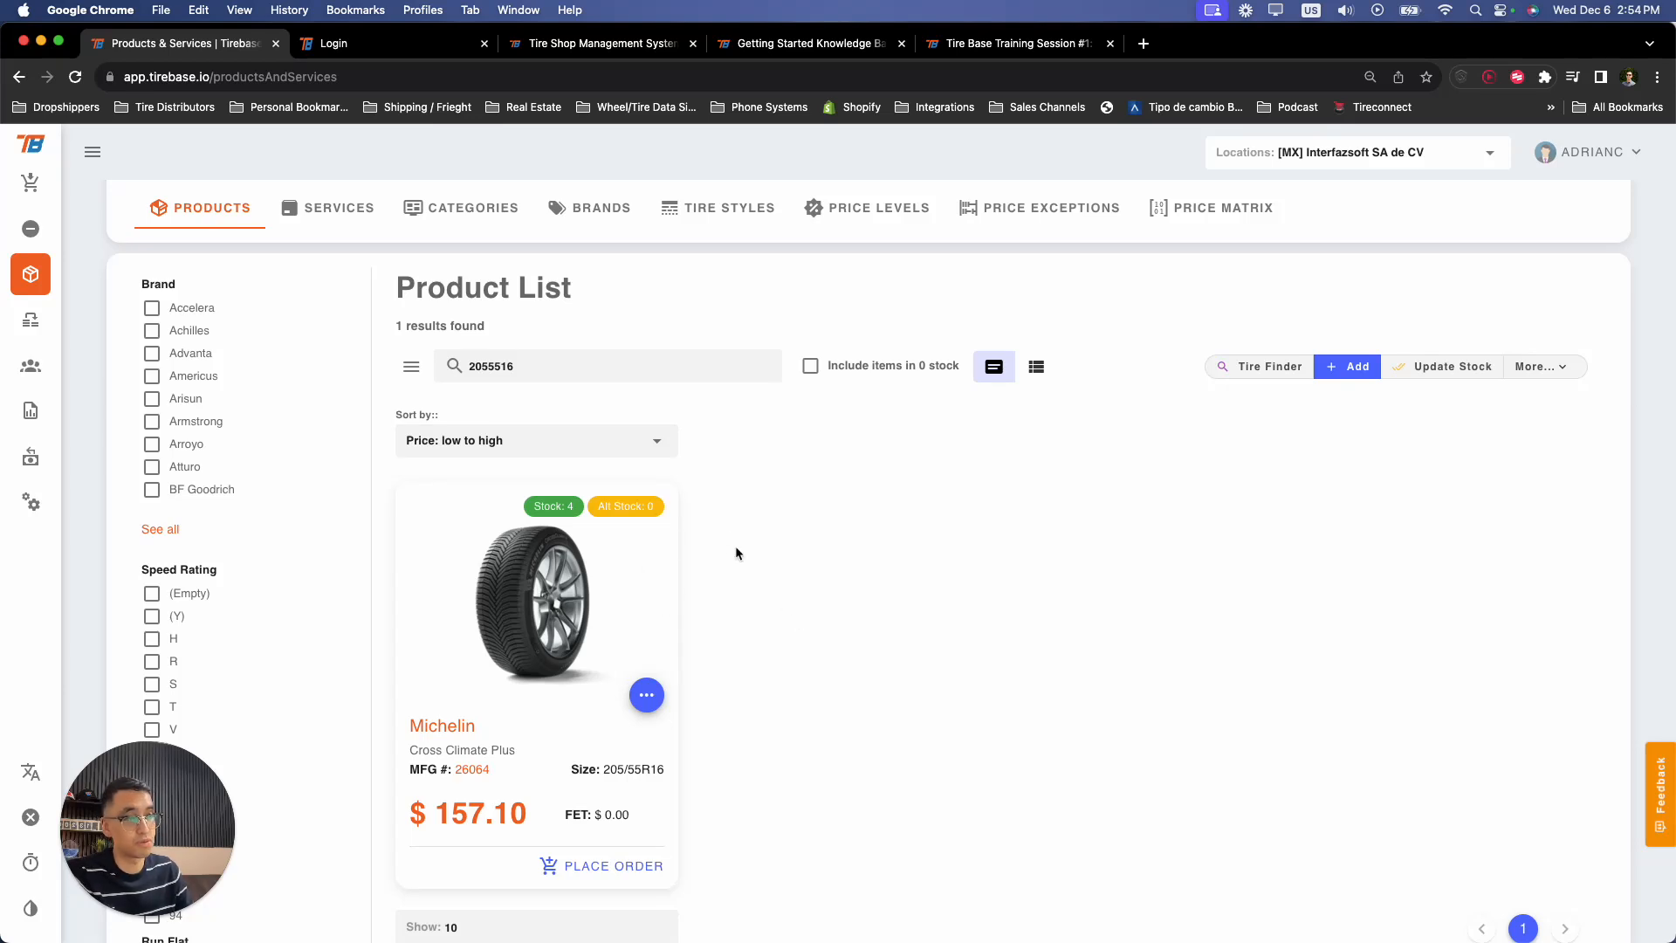
- Examine the Michelin Cross Climate Plus tire's Quick Unit Tracking Report, including its import and ATD purchase entries, and close the report
{"action": "scroll", "coordinate": [734, 553], "scroll_direction": "down", "scroll_amount": 2}
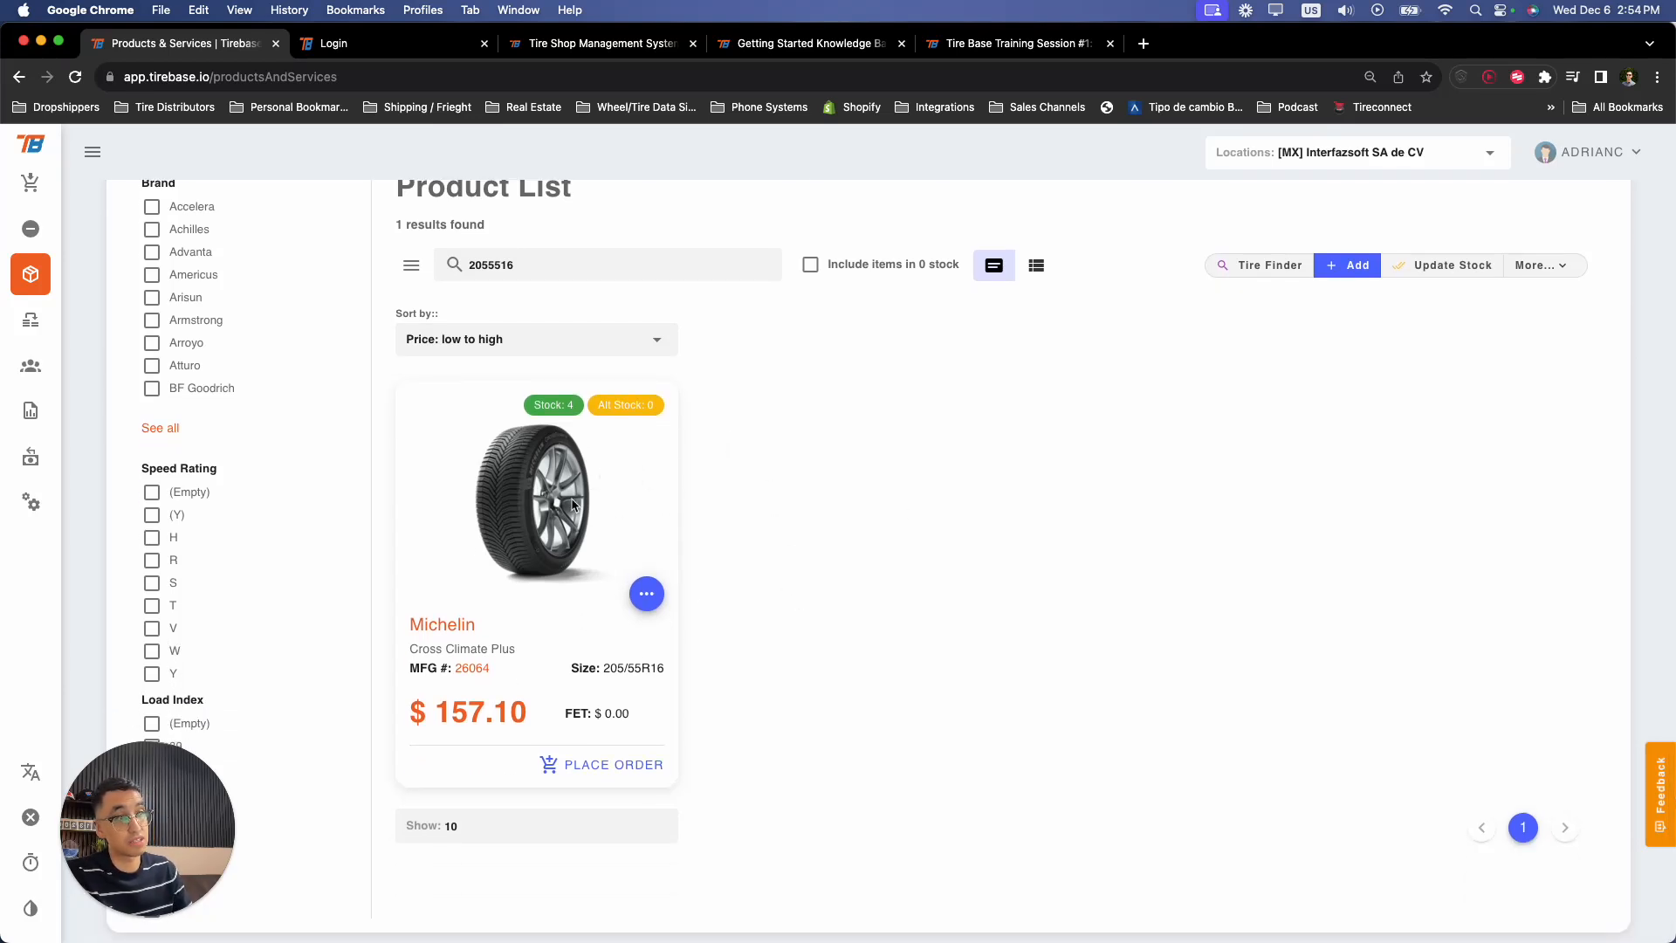
{"action": "left_click", "coordinate": [566, 409]}
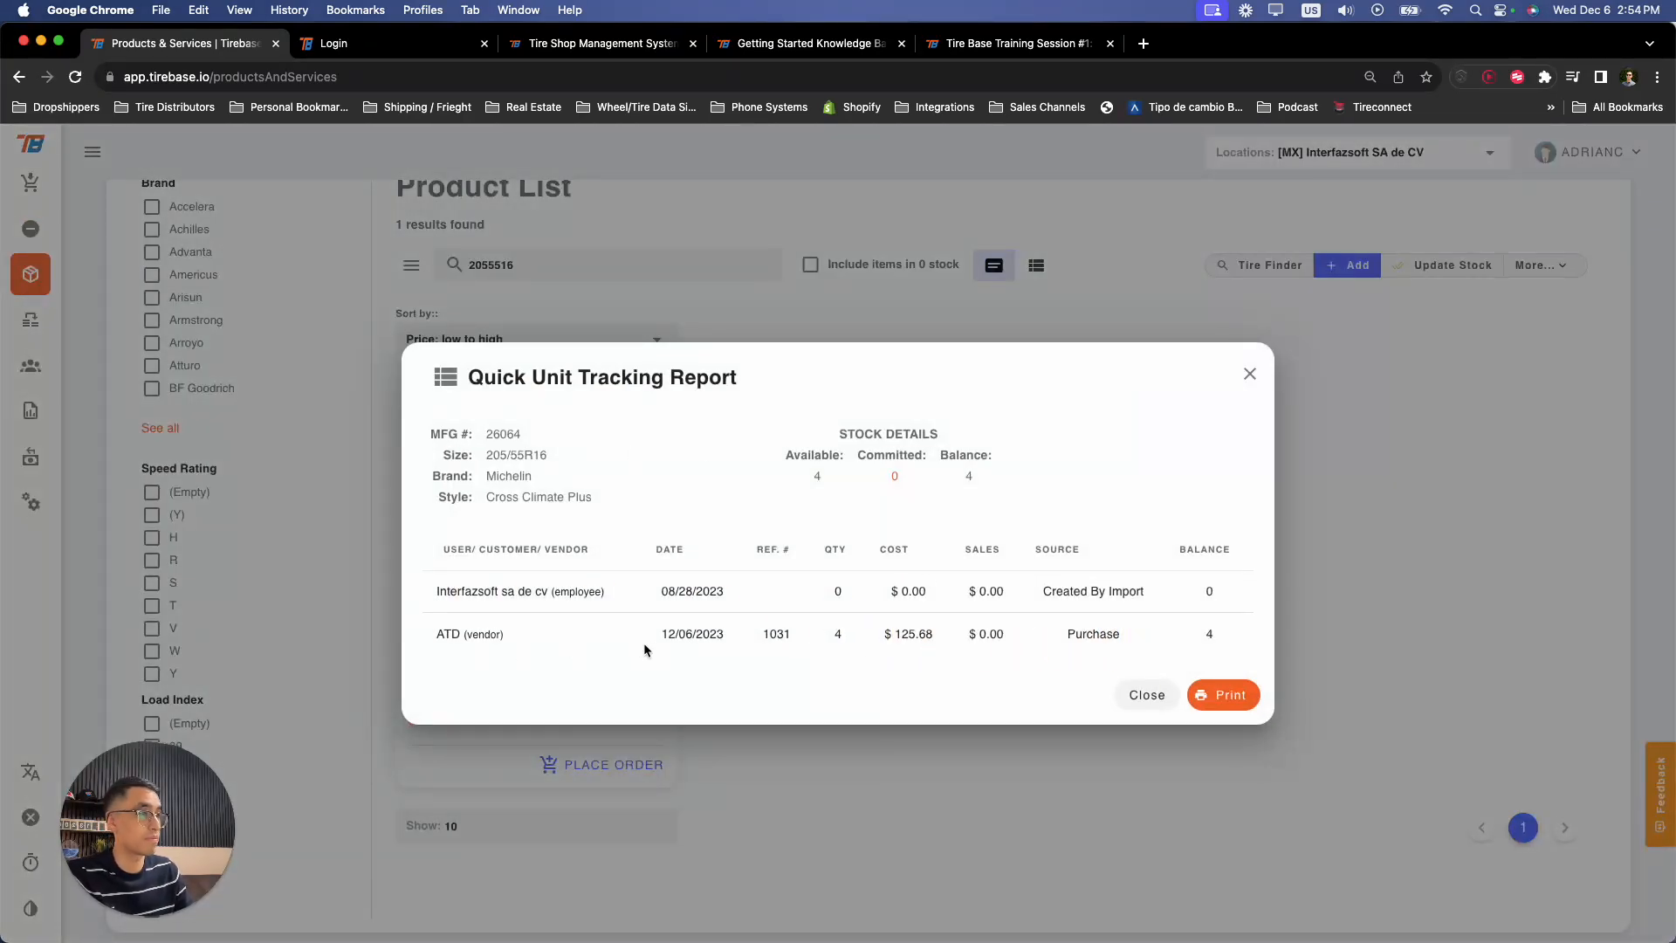
{"action": "left_click_drag", "start_coordinate": [453, 594], "coordinate": [1226, 599]}
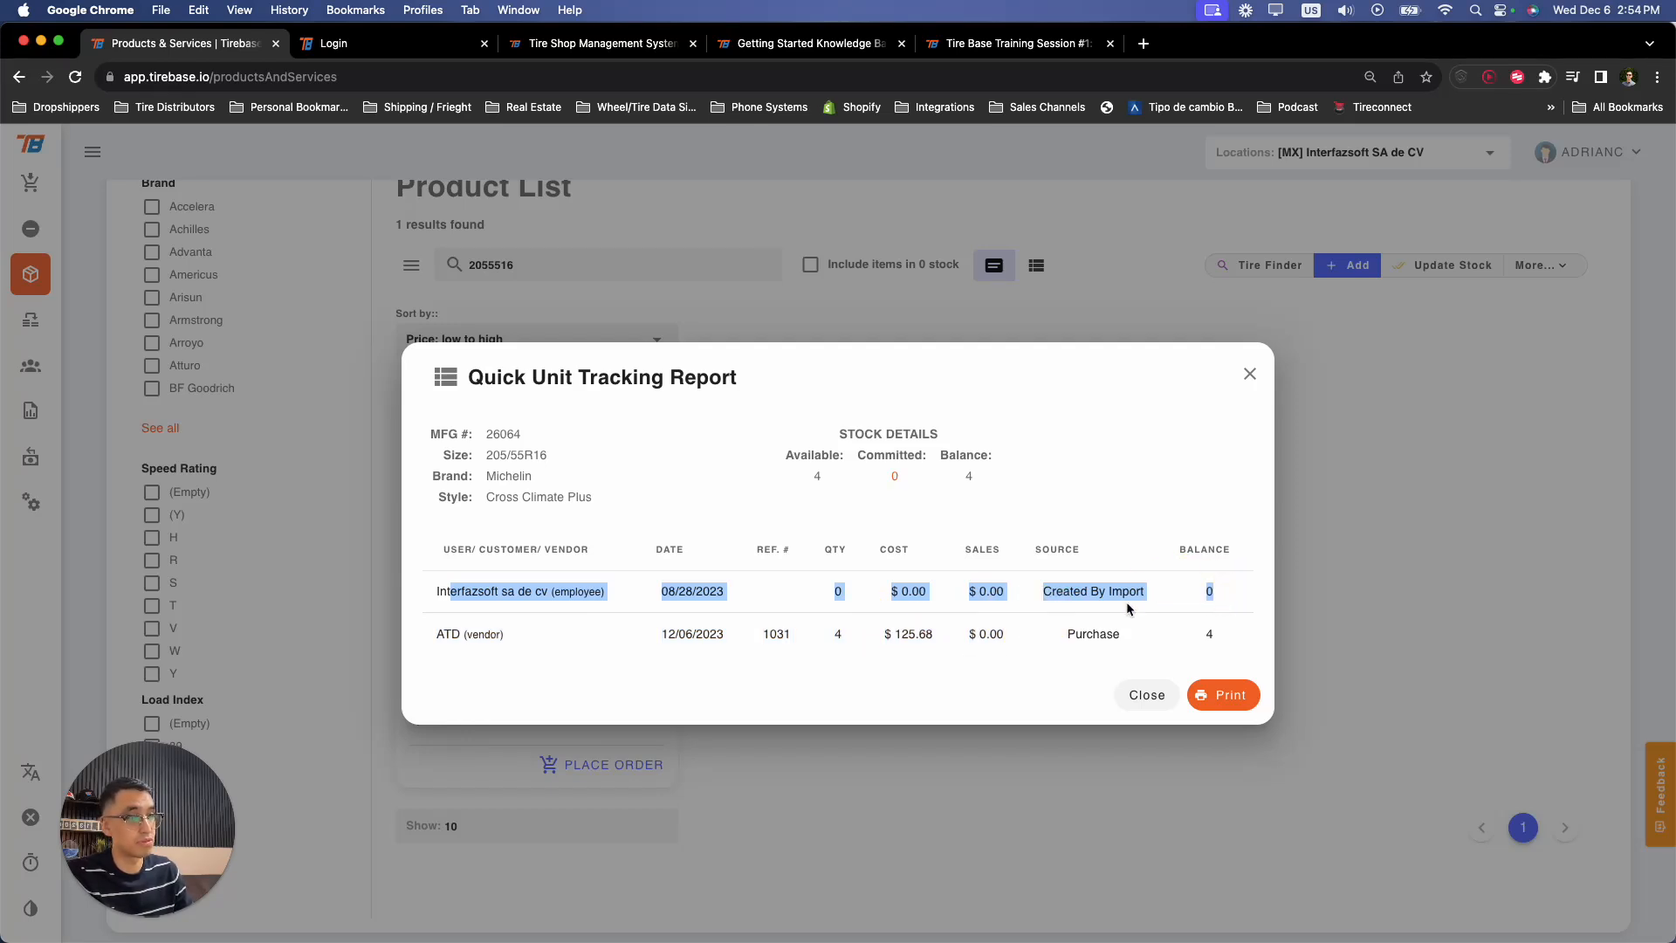
{"action": "left_click", "coordinate": [440, 635]}
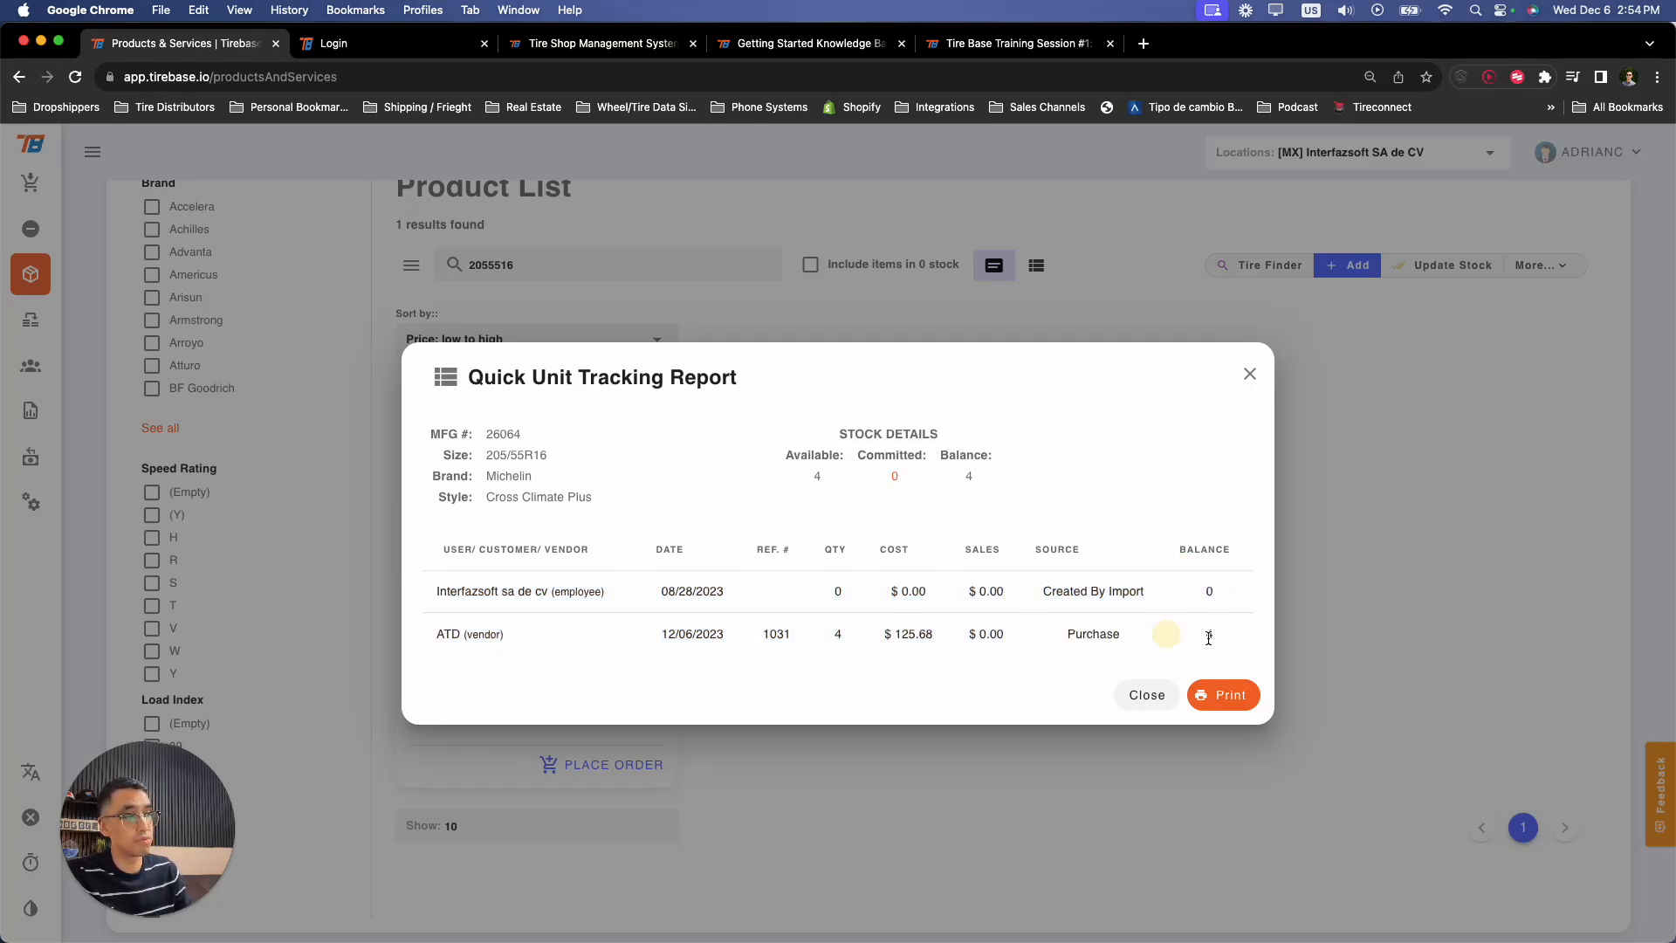
{"action": "left_click_drag", "start_coordinate": [934, 637], "coordinate": [875, 636]}
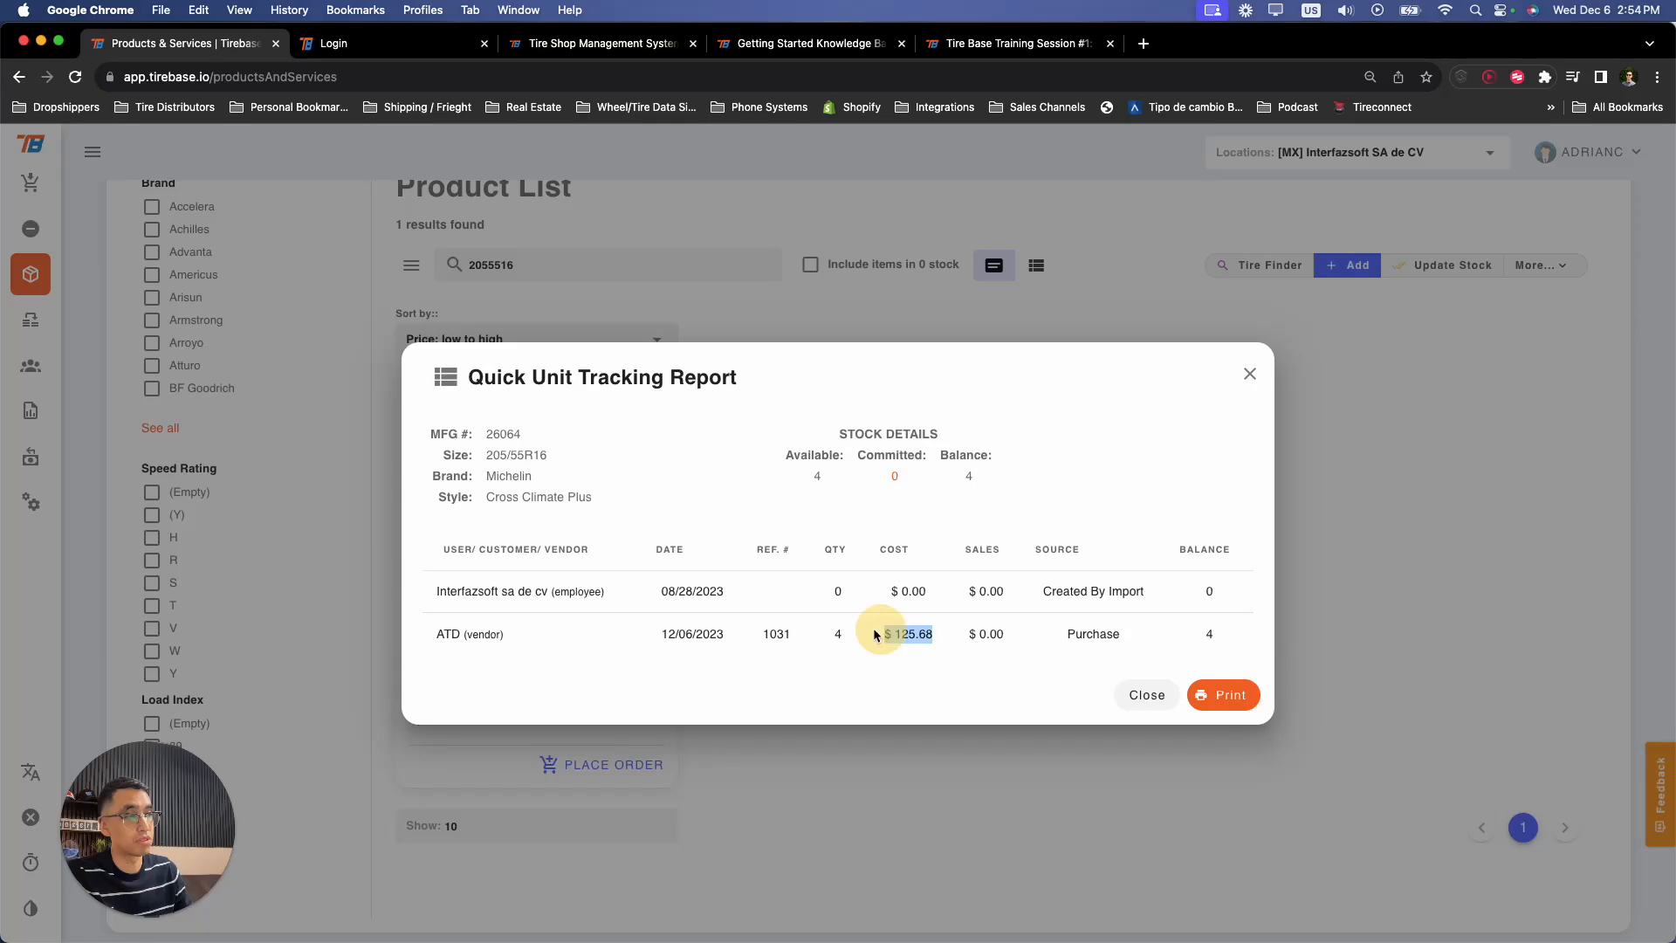
{"action": "left_click", "coordinate": [1143, 699]}
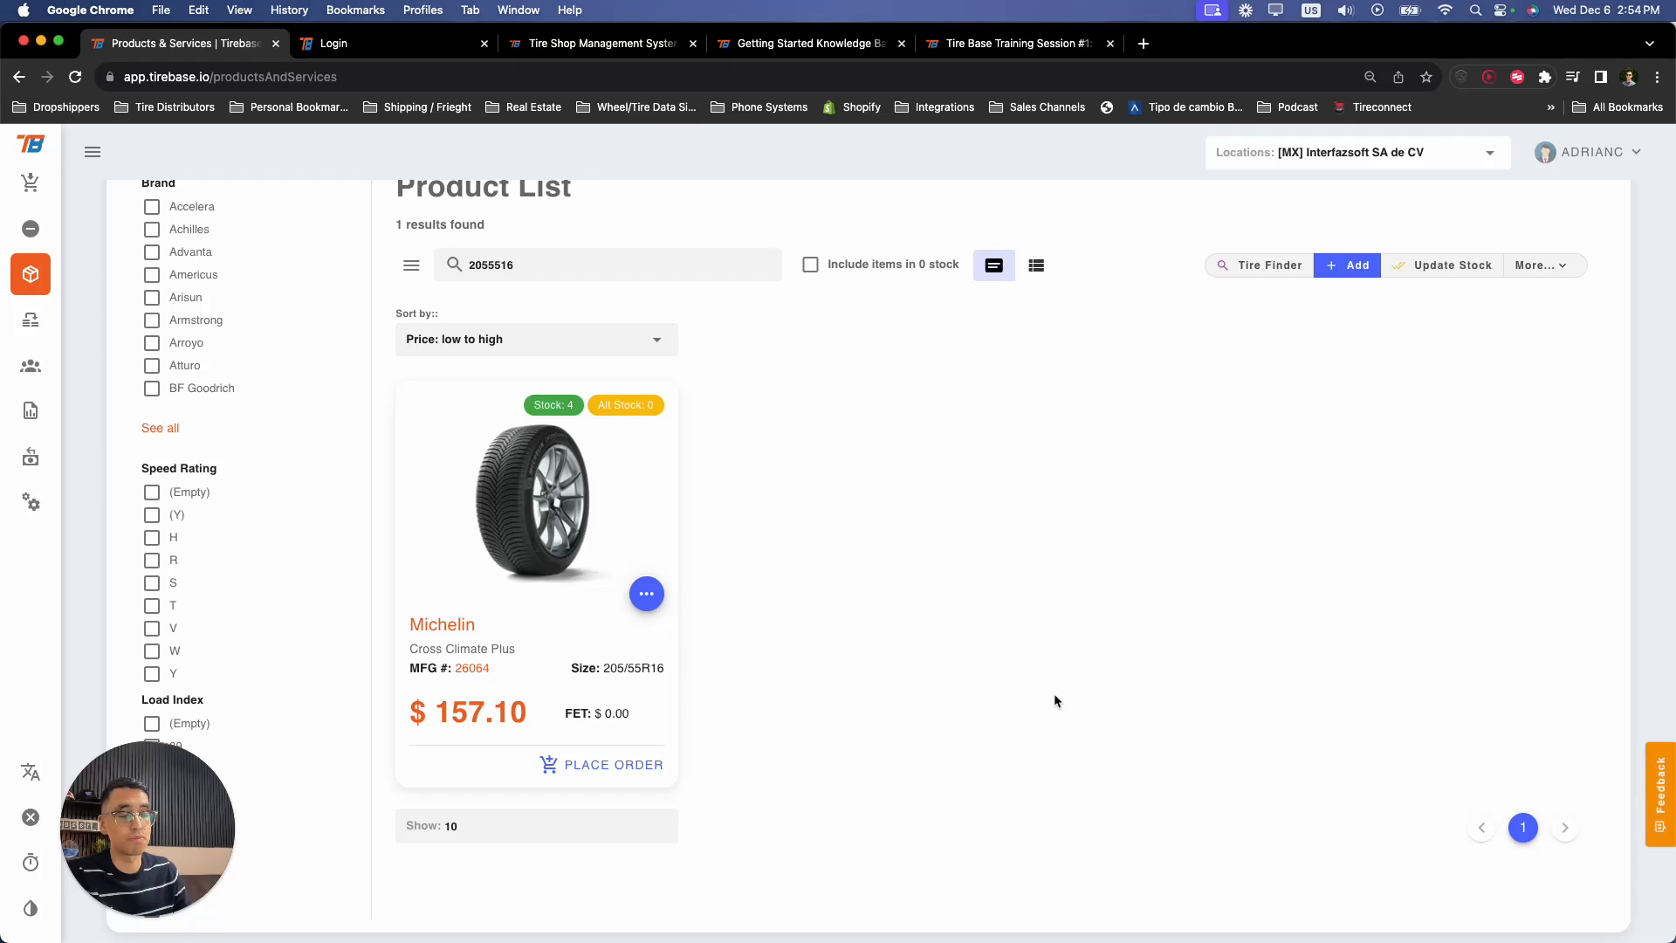
{"action": "mouse_move", "coordinate": [505, 699]}
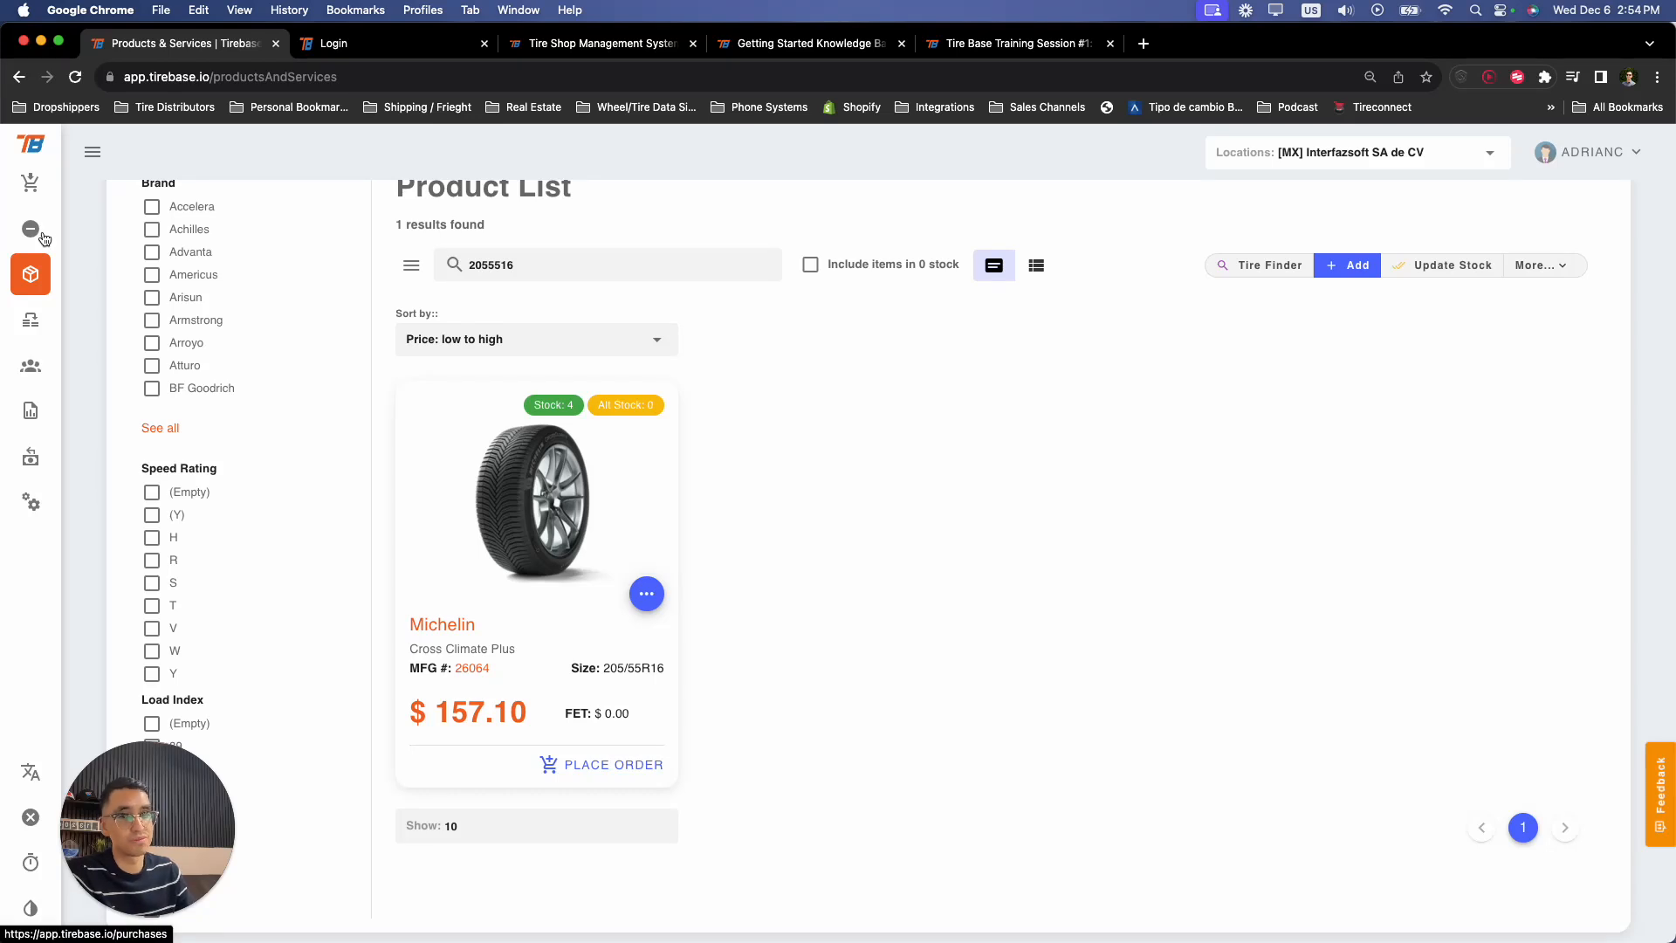
- View the services list and inspect the Apply Rules options for a new service, leaving the form without saving
{"action": "scroll", "coordinate": [412, 443], "scroll_direction": "up", "scroll_amount": 3}
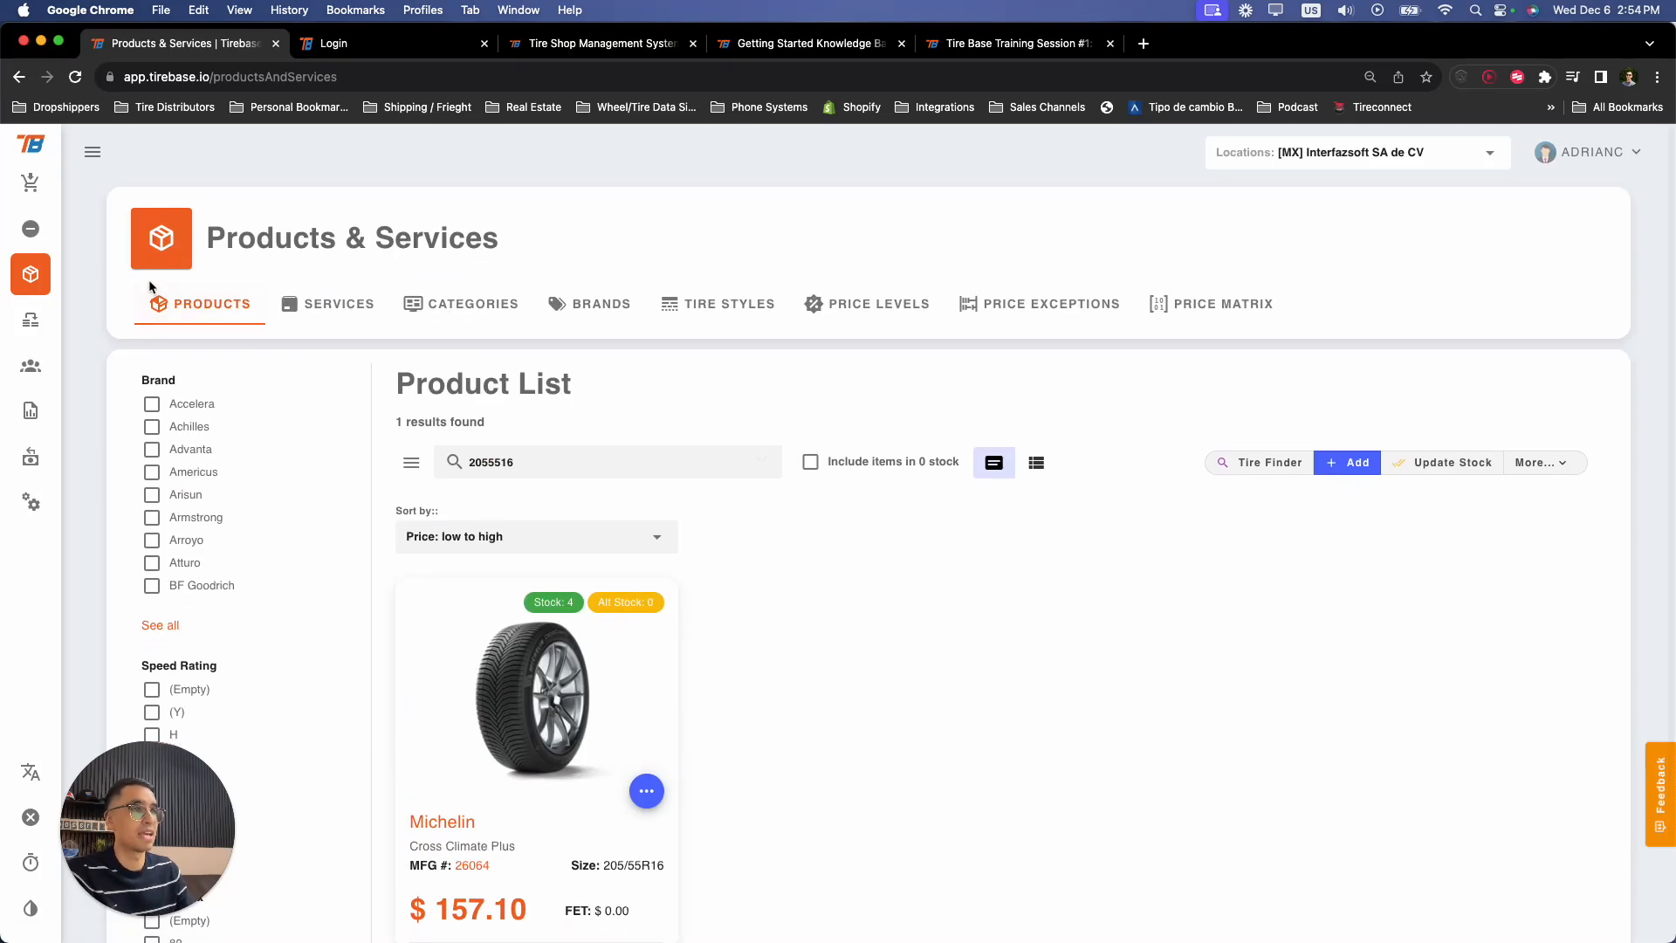
{"action": "left_click", "coordinate": [31, 272]}
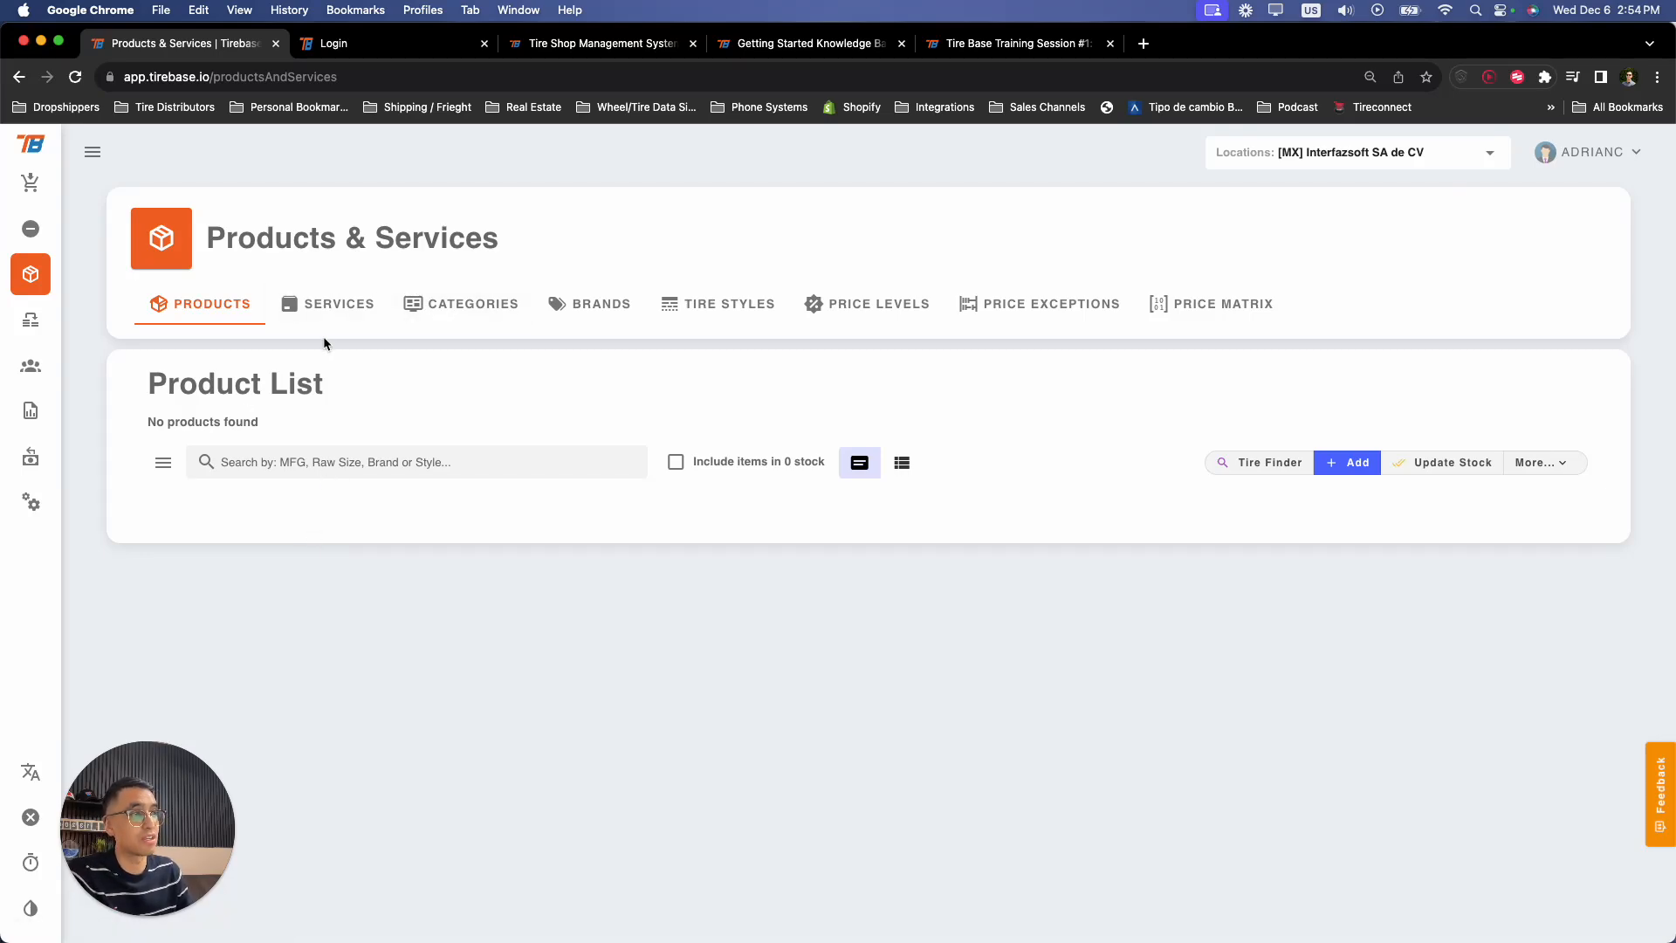
{"action": "left_click", "coordinate": [320, 304]}
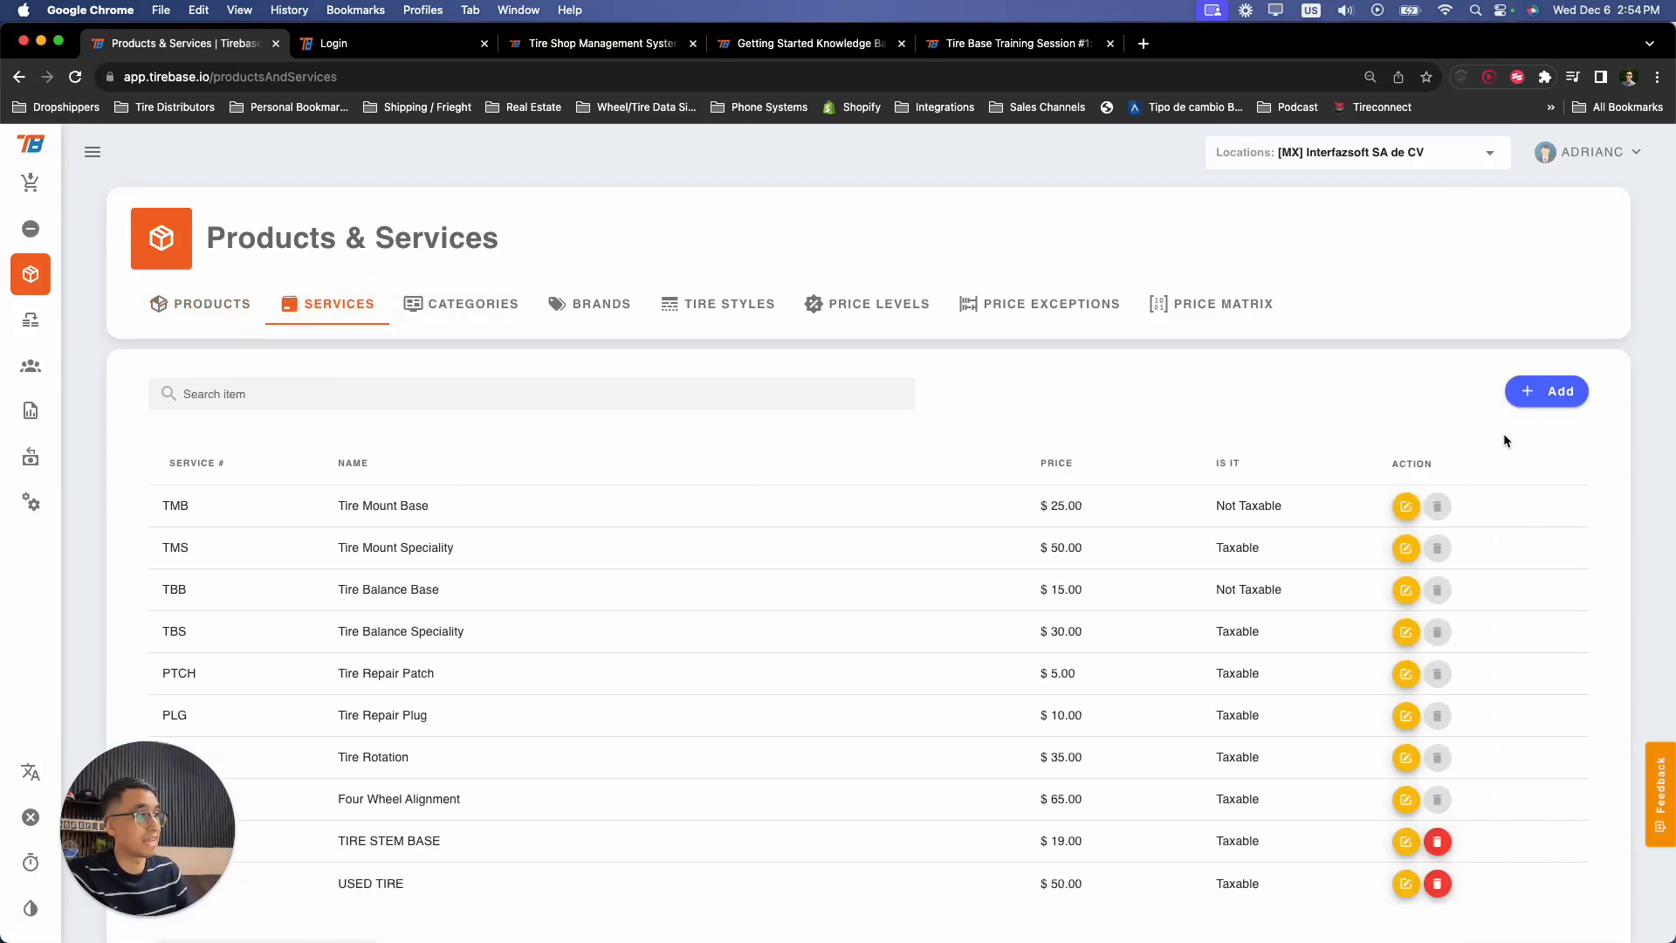
{"action": "left_click", "coordinate": [1508, 398]}
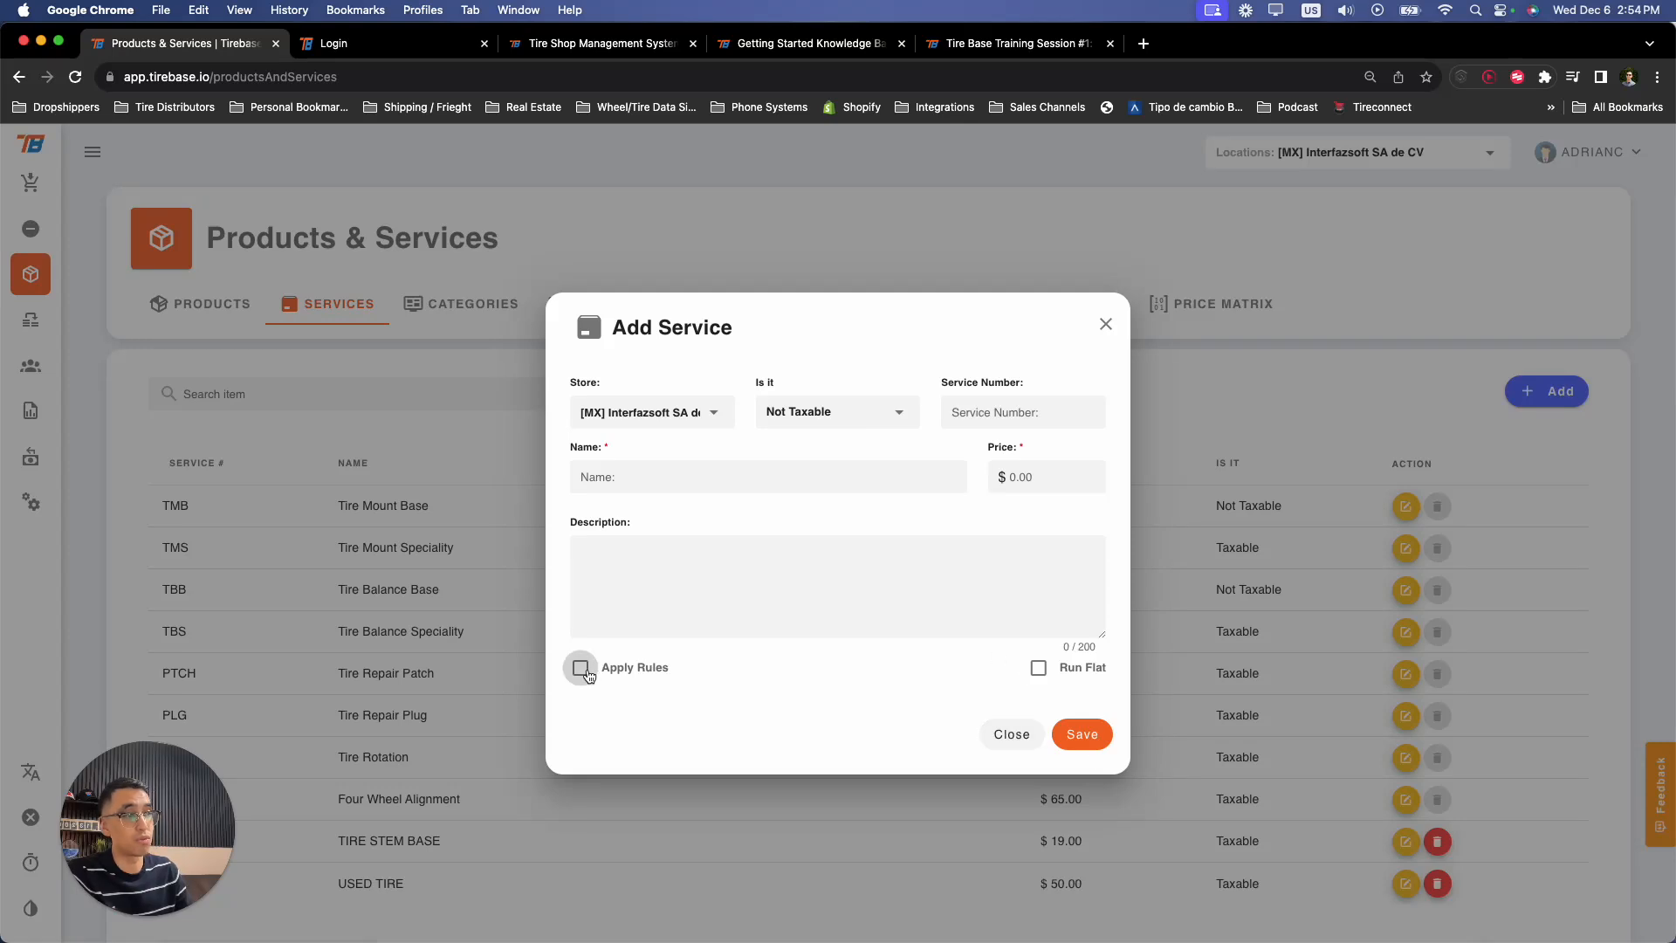
{"action": "left_click", "coordinate": [581, 668]}
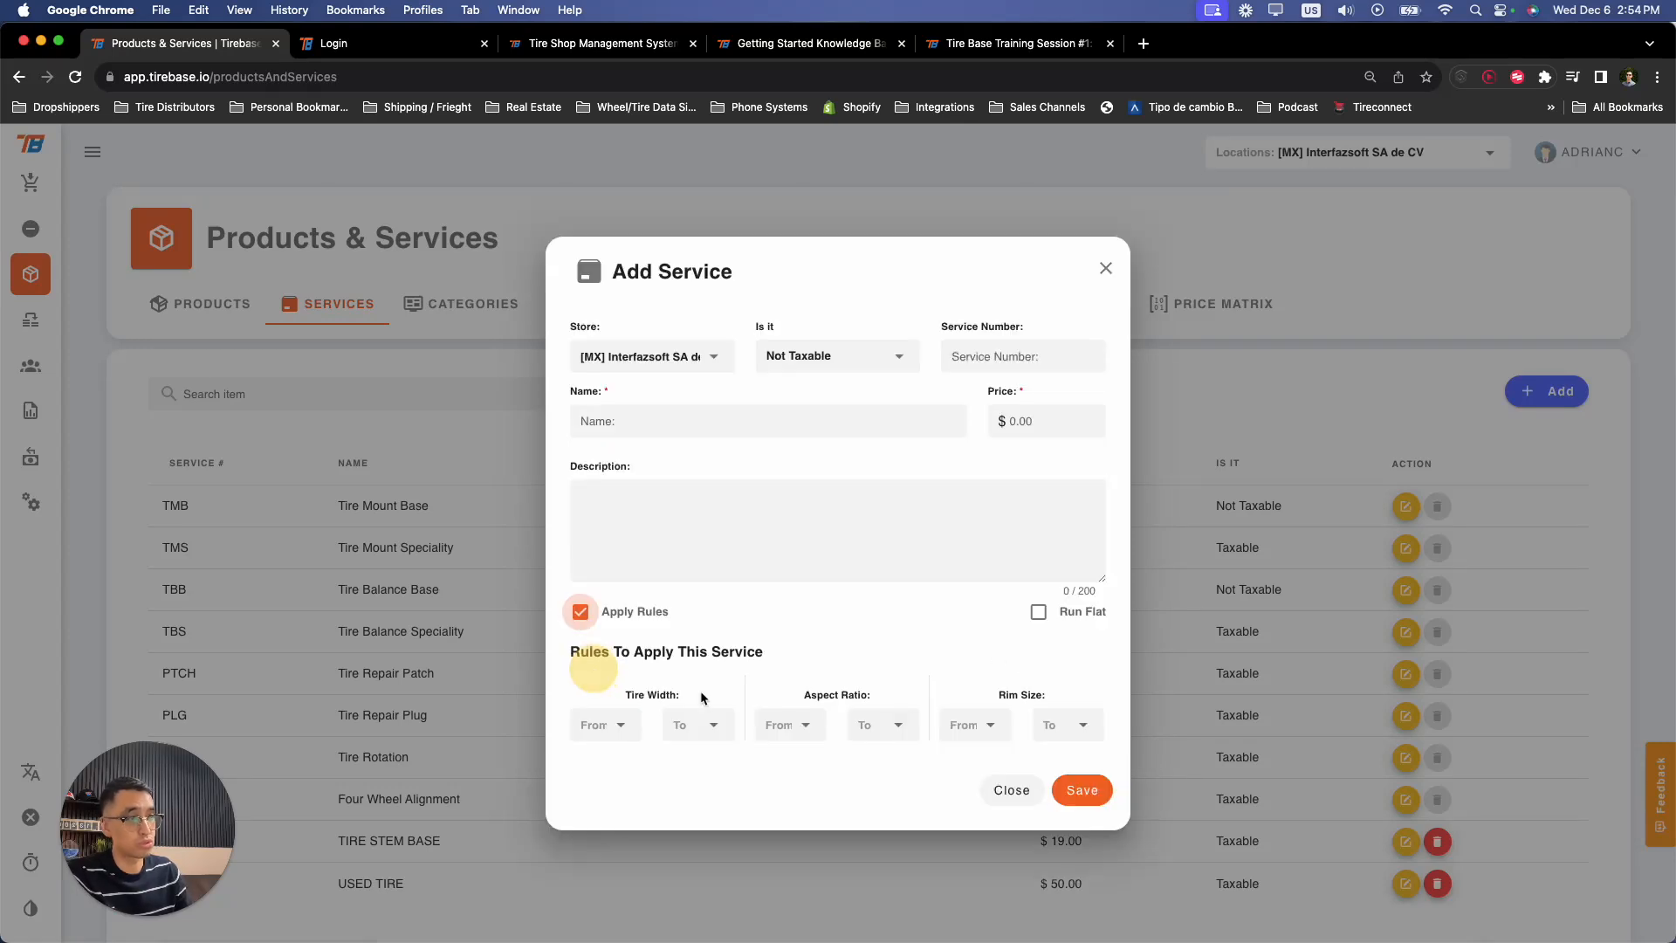
{"action": "left_click", "coordinate": [1013, 790]}
- Review the default services from Tire Mount Base to Four Wheel Alignment, and inspect Tire Mount Base's edit form without updating it
{"action": "scroll", "coordinate": [608, 644], "scroll_direction": "down", "scroll_amount": 2}
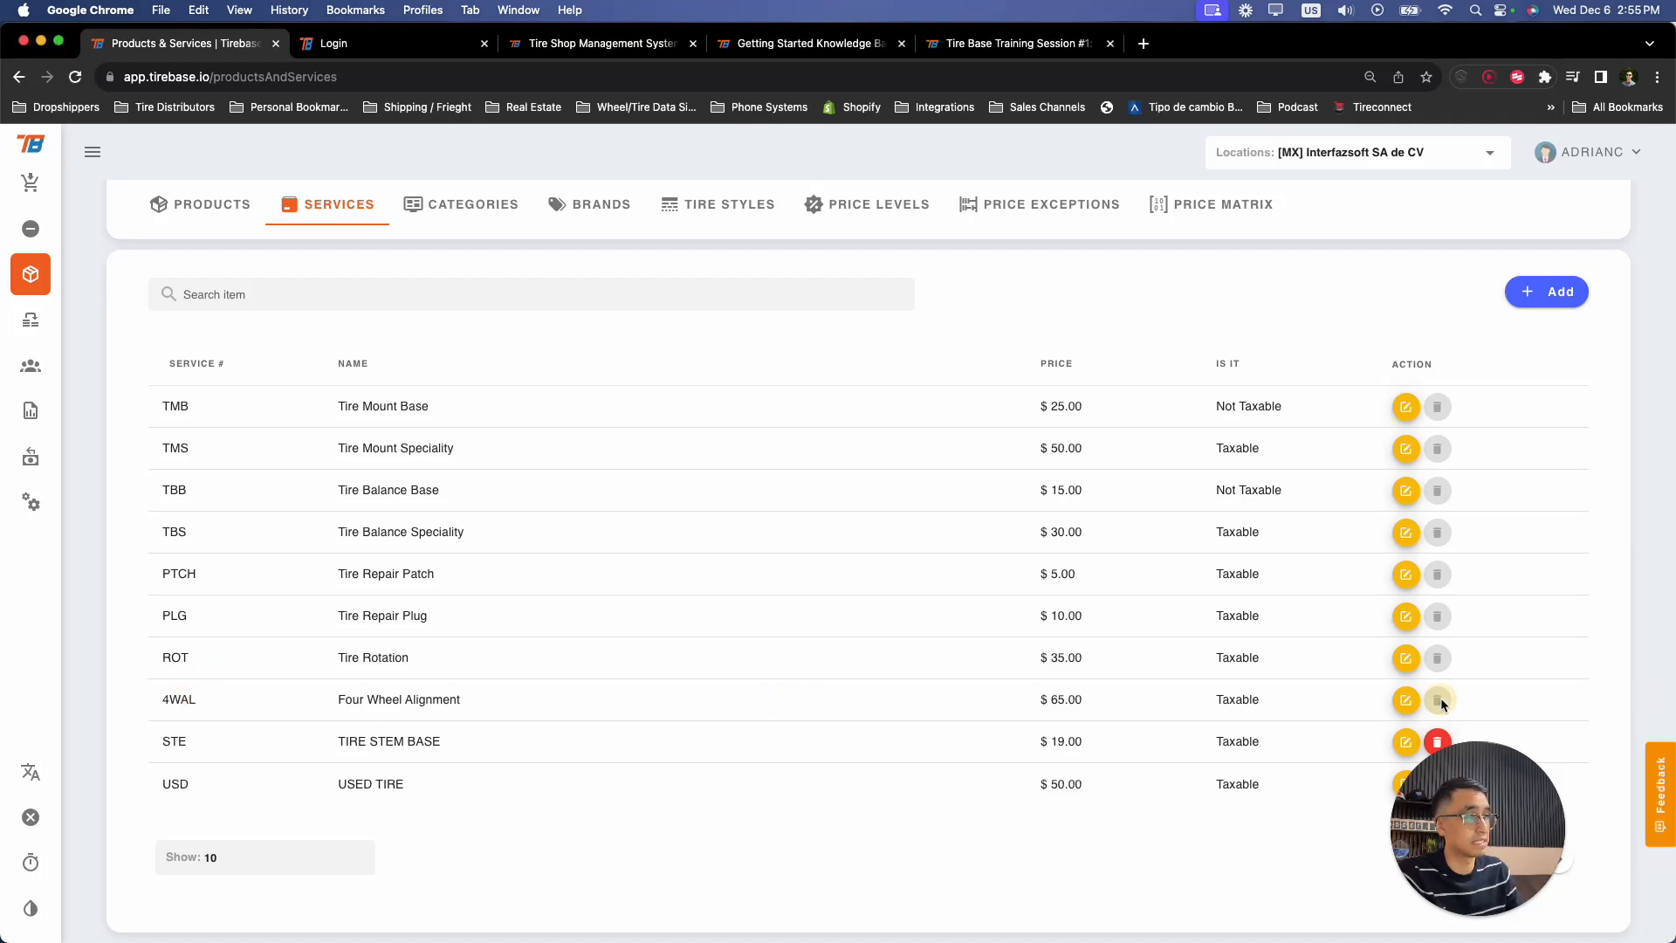
{"action": "left_click_drag", "start_coordinate": [1465, 698], "coordinate": [163, 399]}
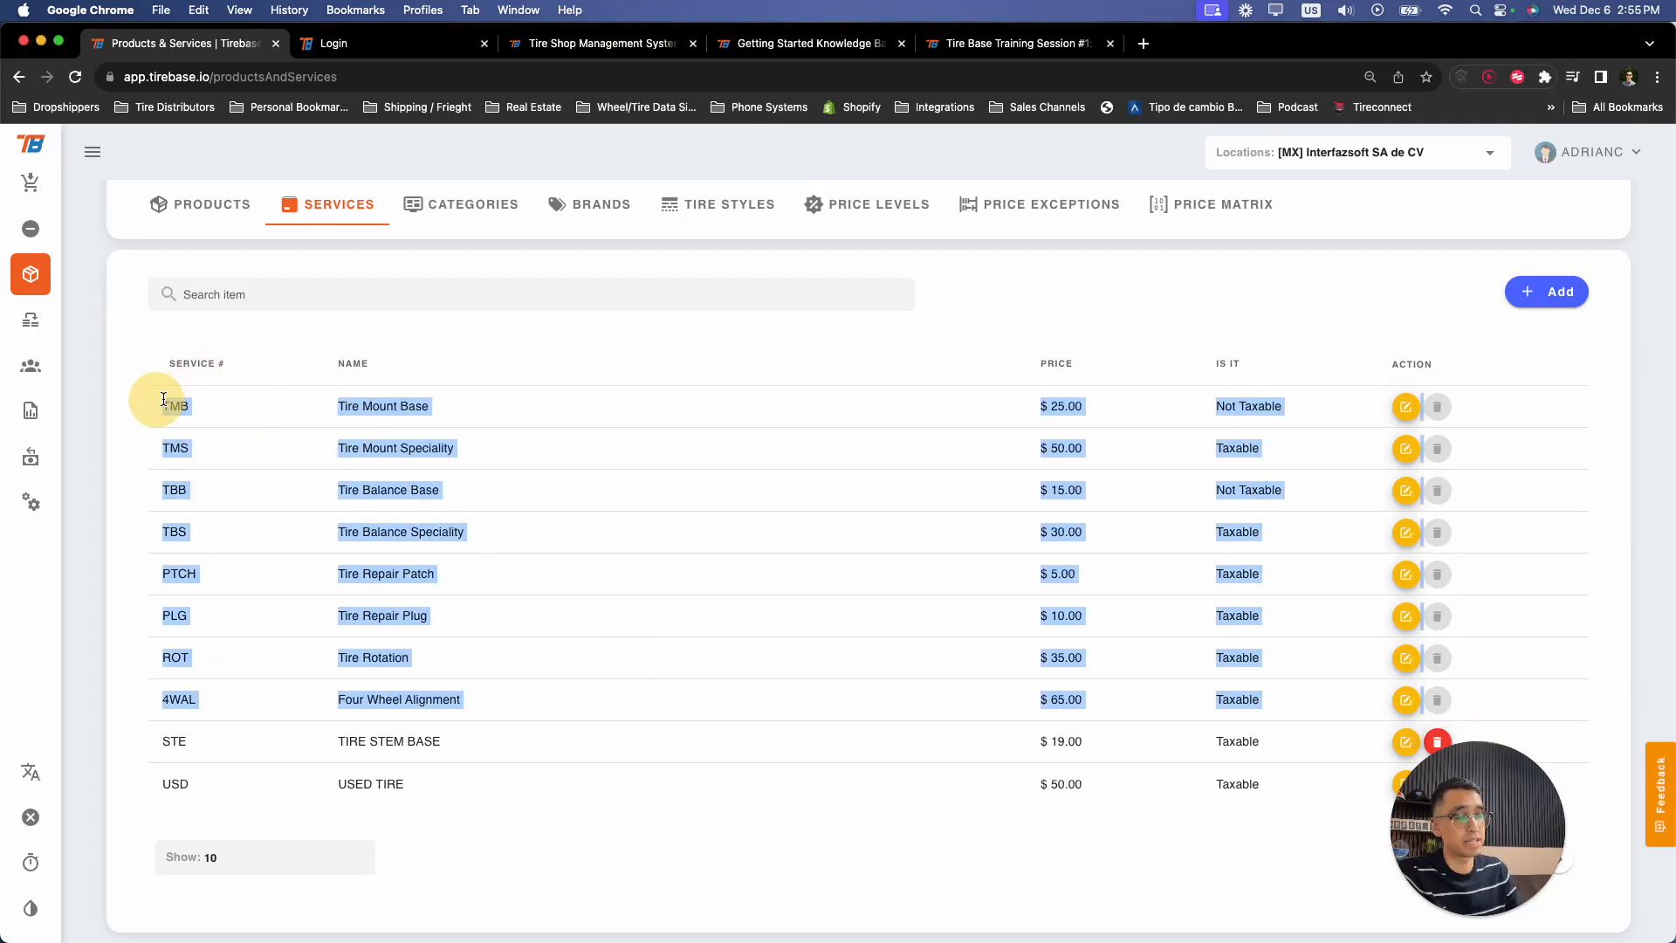
{"action": "left_click", "coordinate": [1402, 409]}
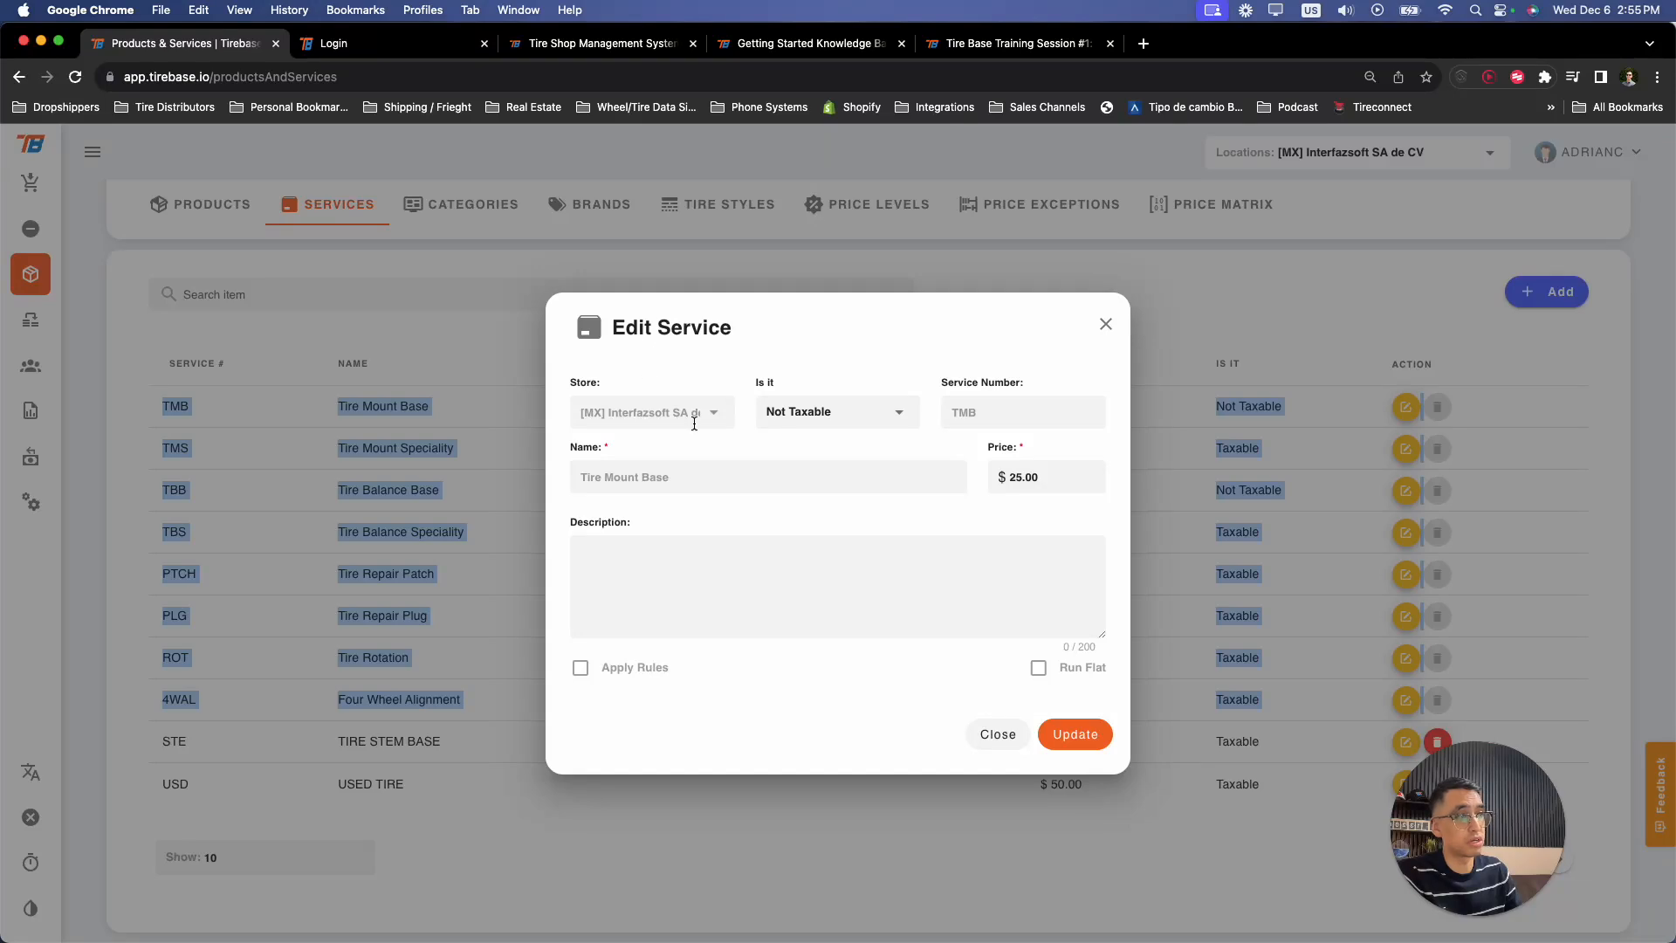
{"action": "left_click", "coordinate": [993, 735]}
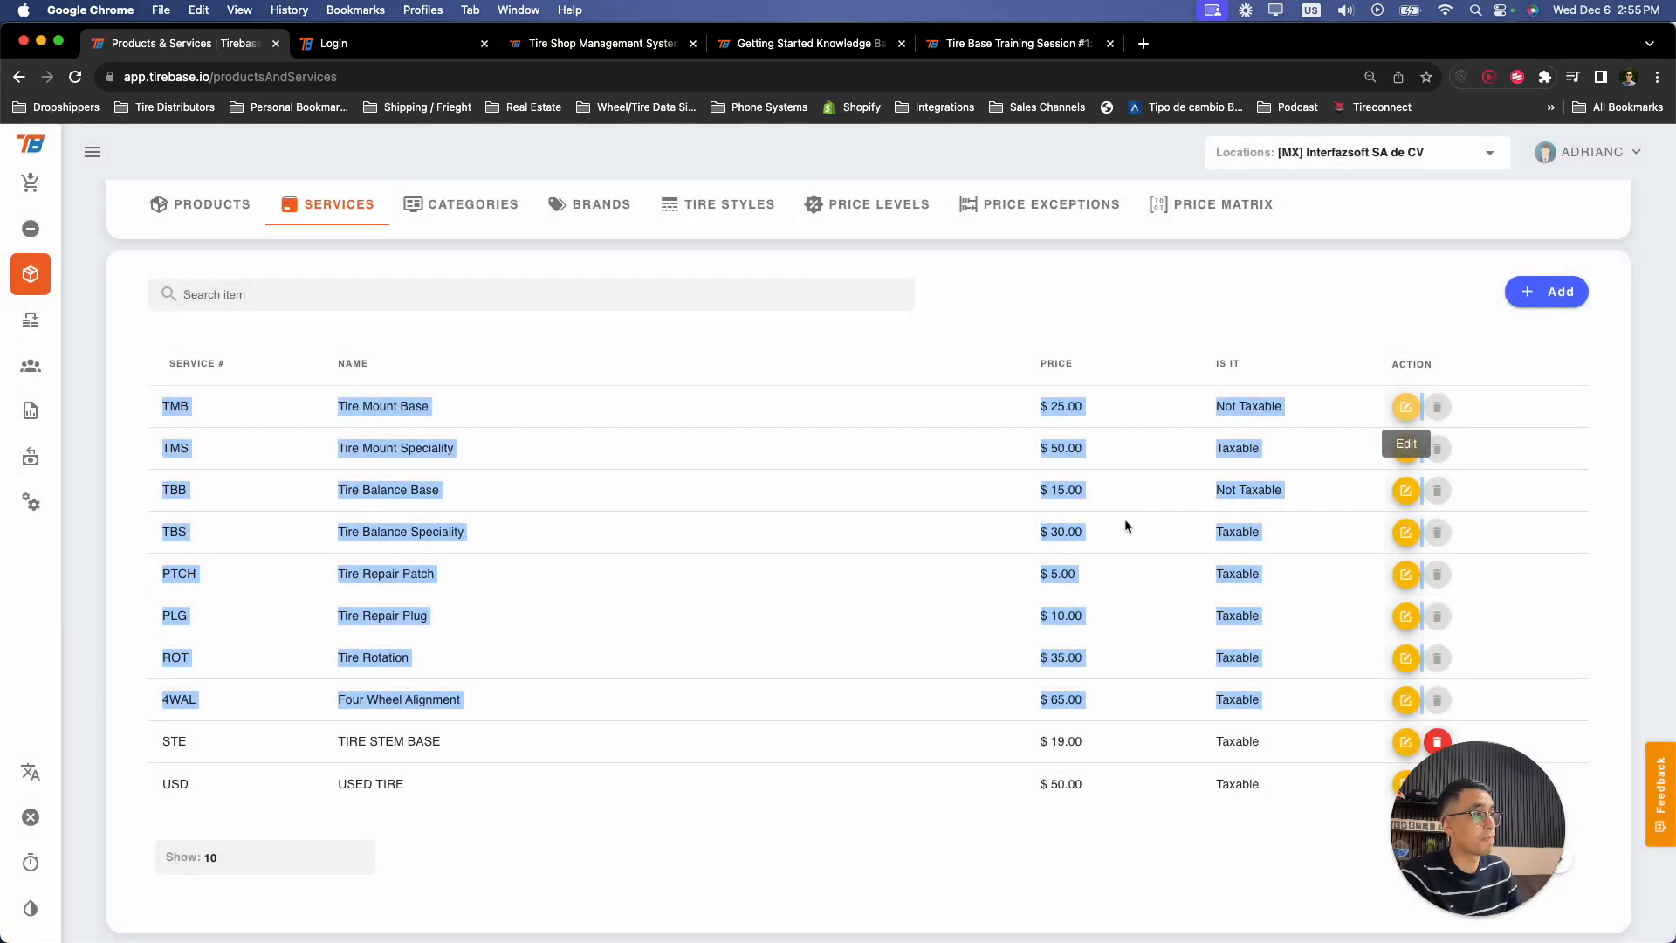
{"action": "left_click", "coordinate": [967, 332]}
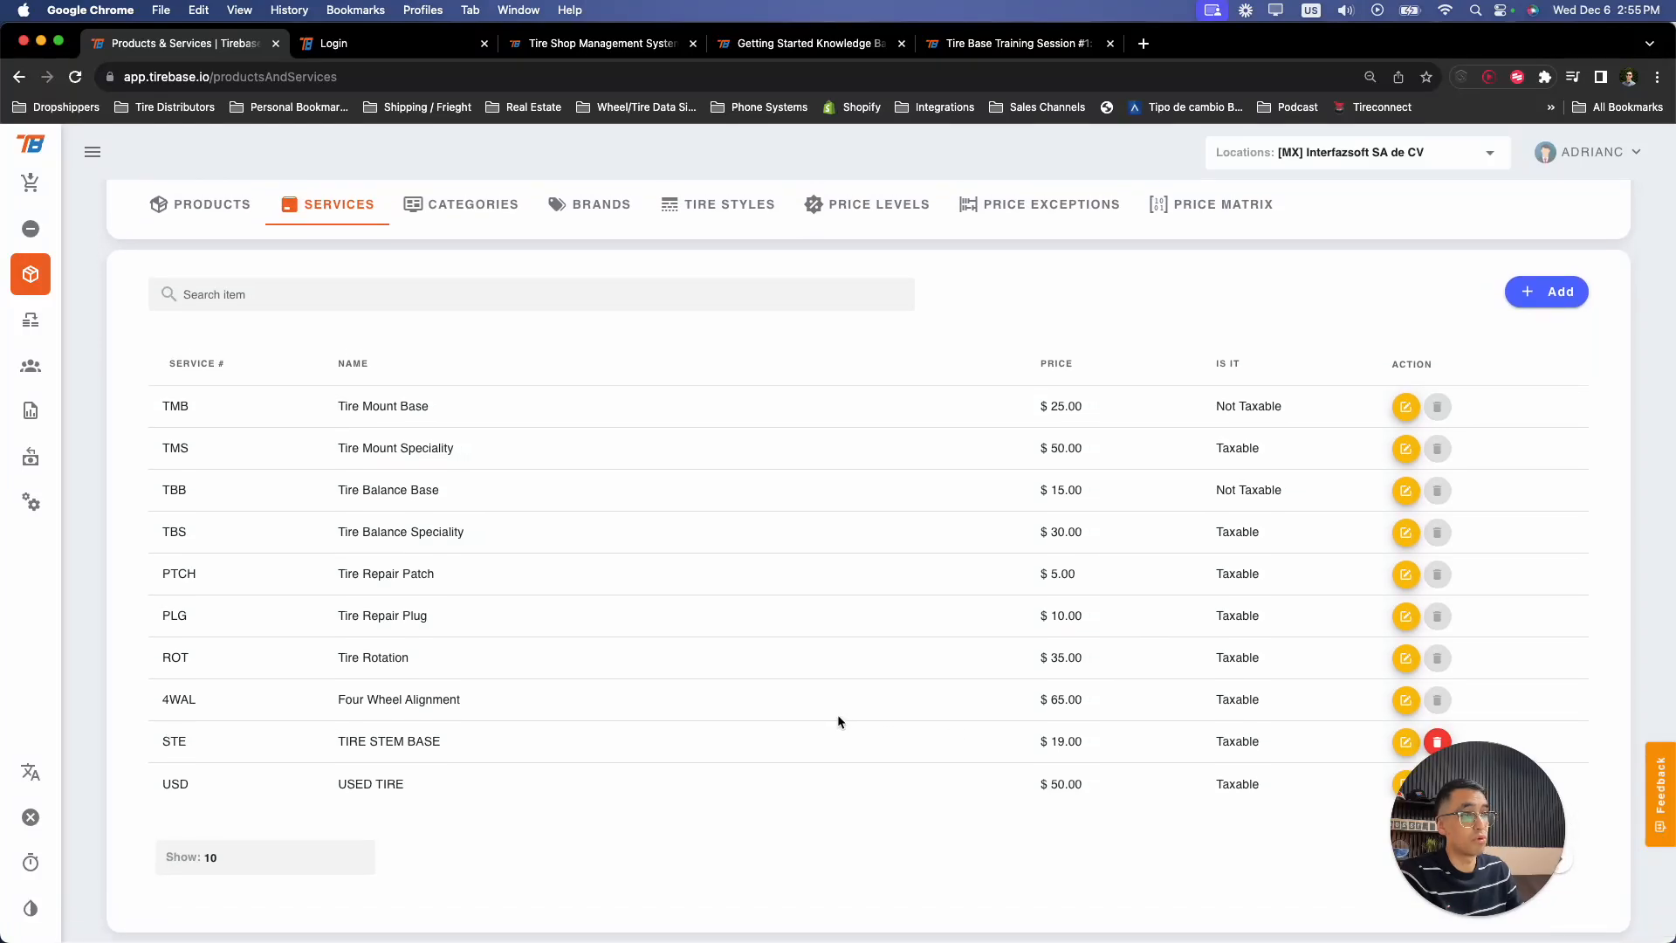
{"action": "left_click_drag", "start_coordinate": [1449, 823], "coordinate": [275, 539]}
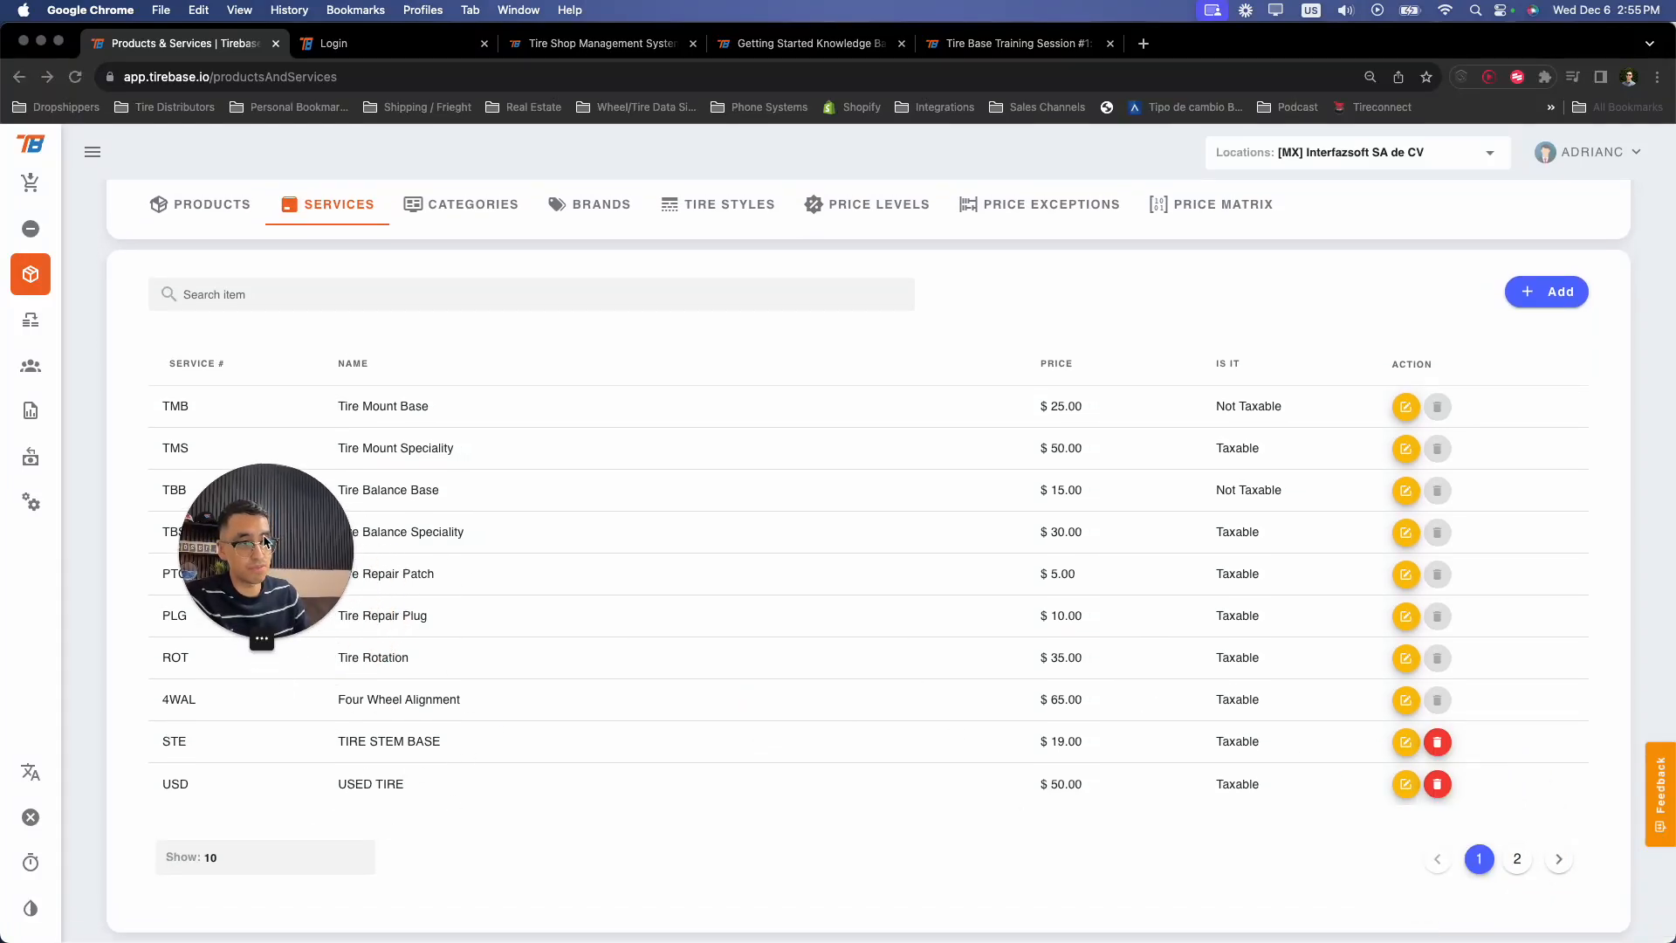
{"action": "left_click_drag", "start_coordinate": [250, 570], "coordinate": [144, 806]}
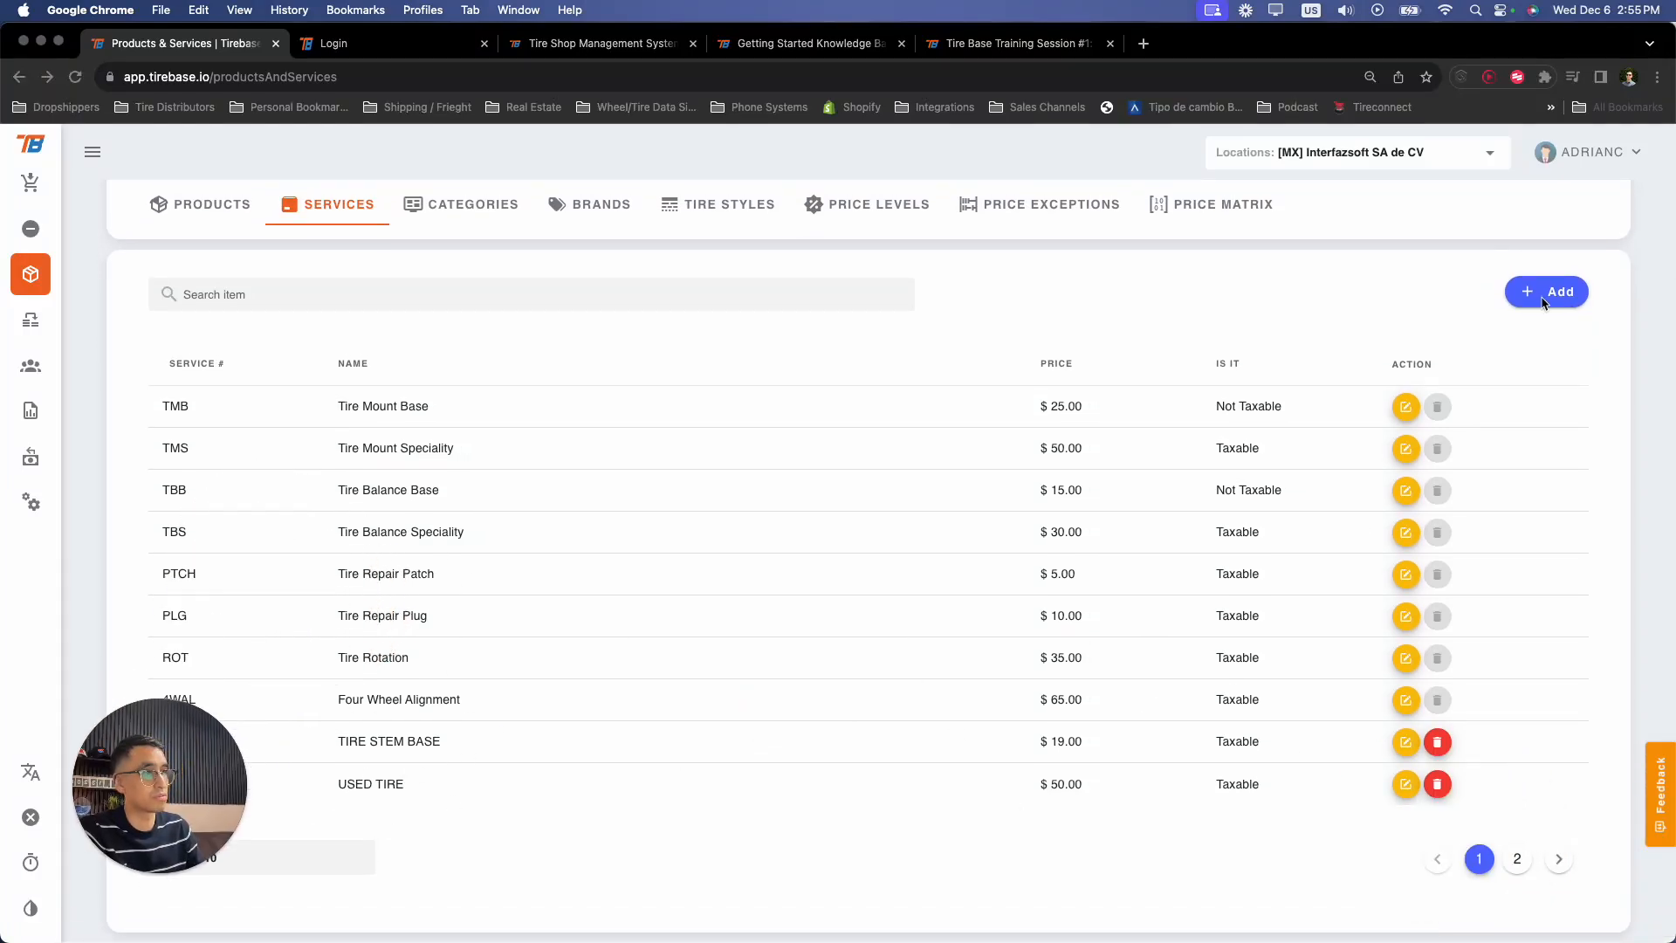
{"action": "left_click", "coordinate": [1473, 322]}
- View the list of product categories and the list of brands
{"action": "scroll", "coordinate": [873, 323], "scroll_direction": "up", "scroll_amount": 2}
{"action": "left_click", "coordinate": [471, 316]}
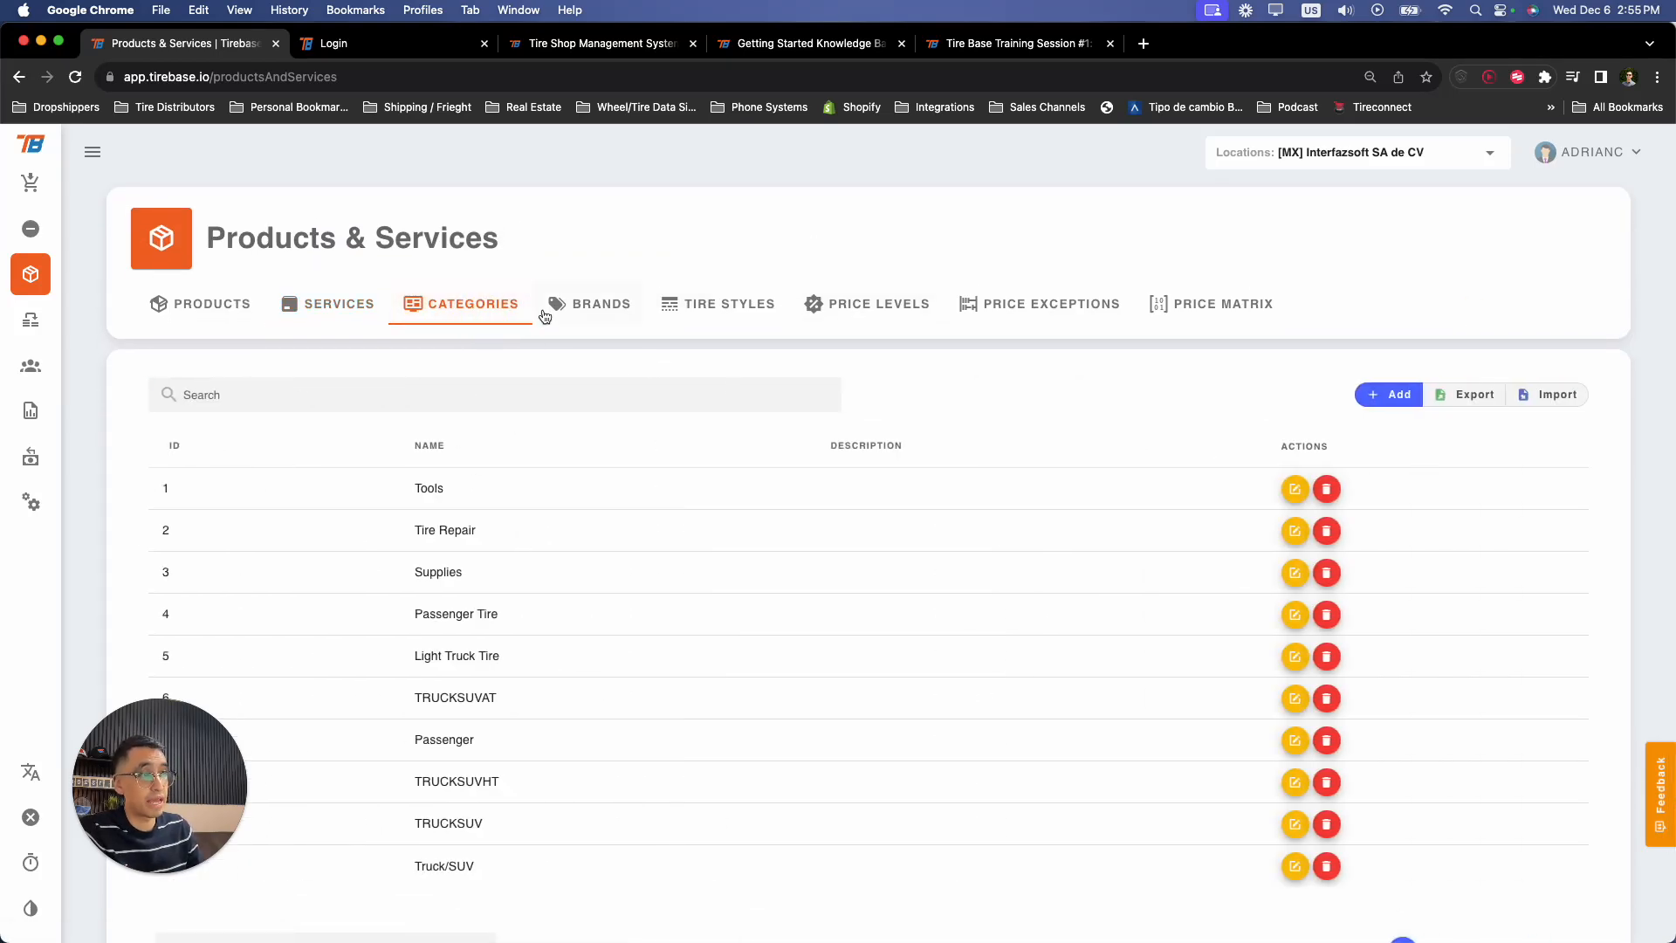
{"action": "left_click", "coordinate": [575, 303]}
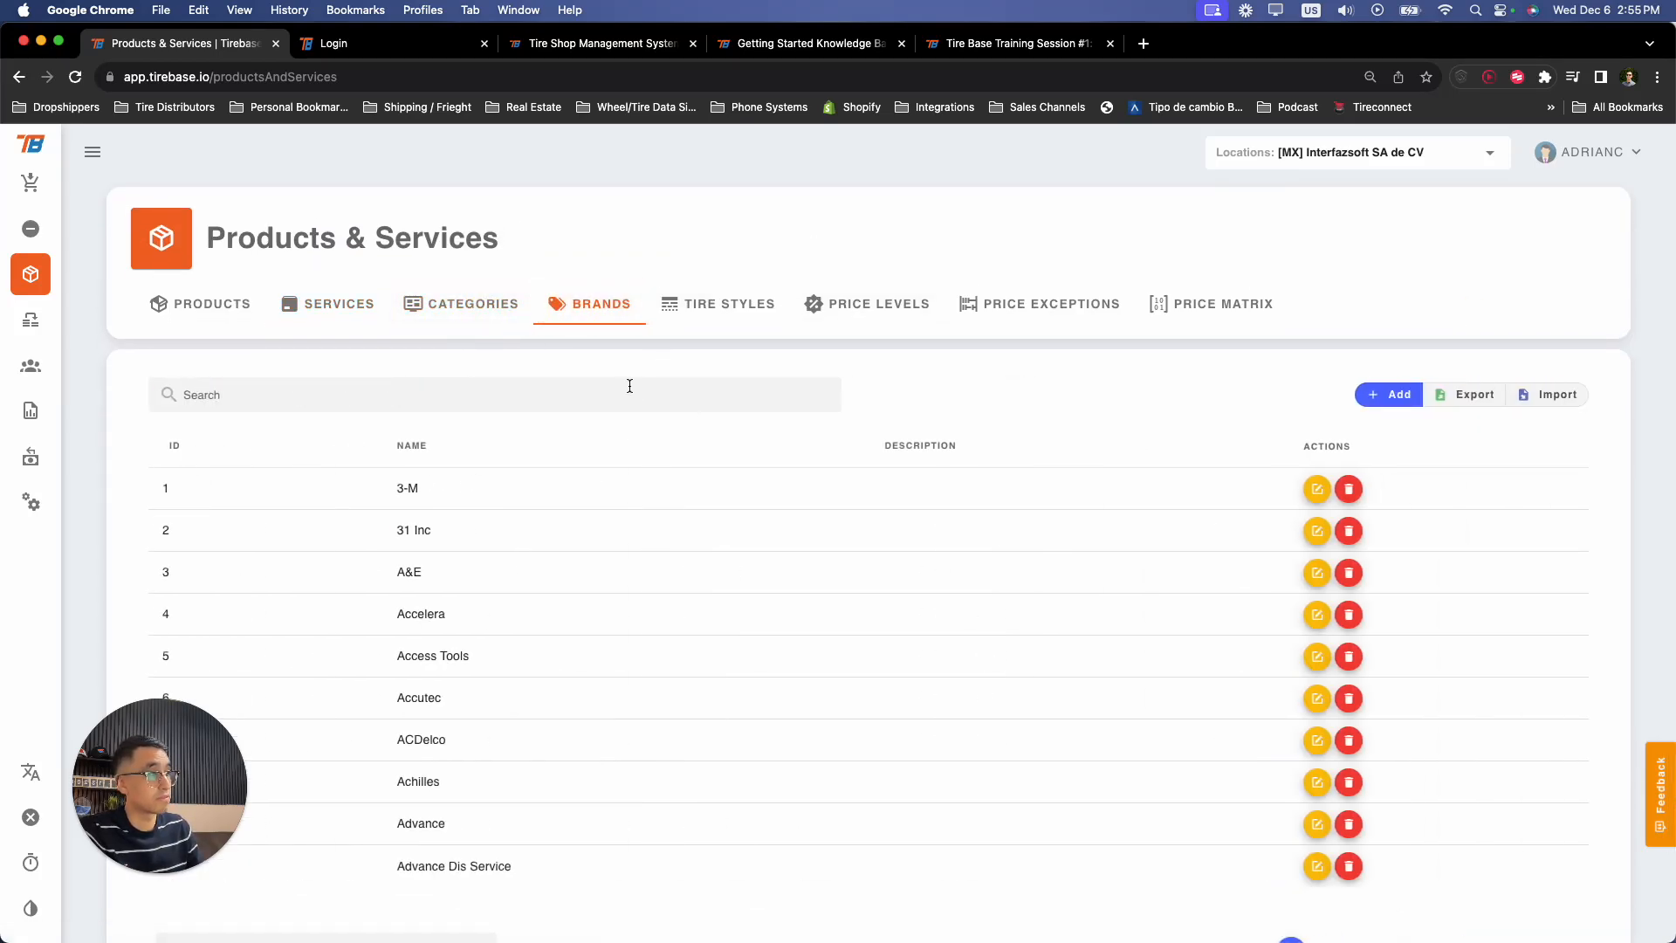
- Start a new product and inspect its type choices and its MFG number, description, brand and tire style fields, entering nothing
{"action": "left_click", "coordinate": [218, 324]}
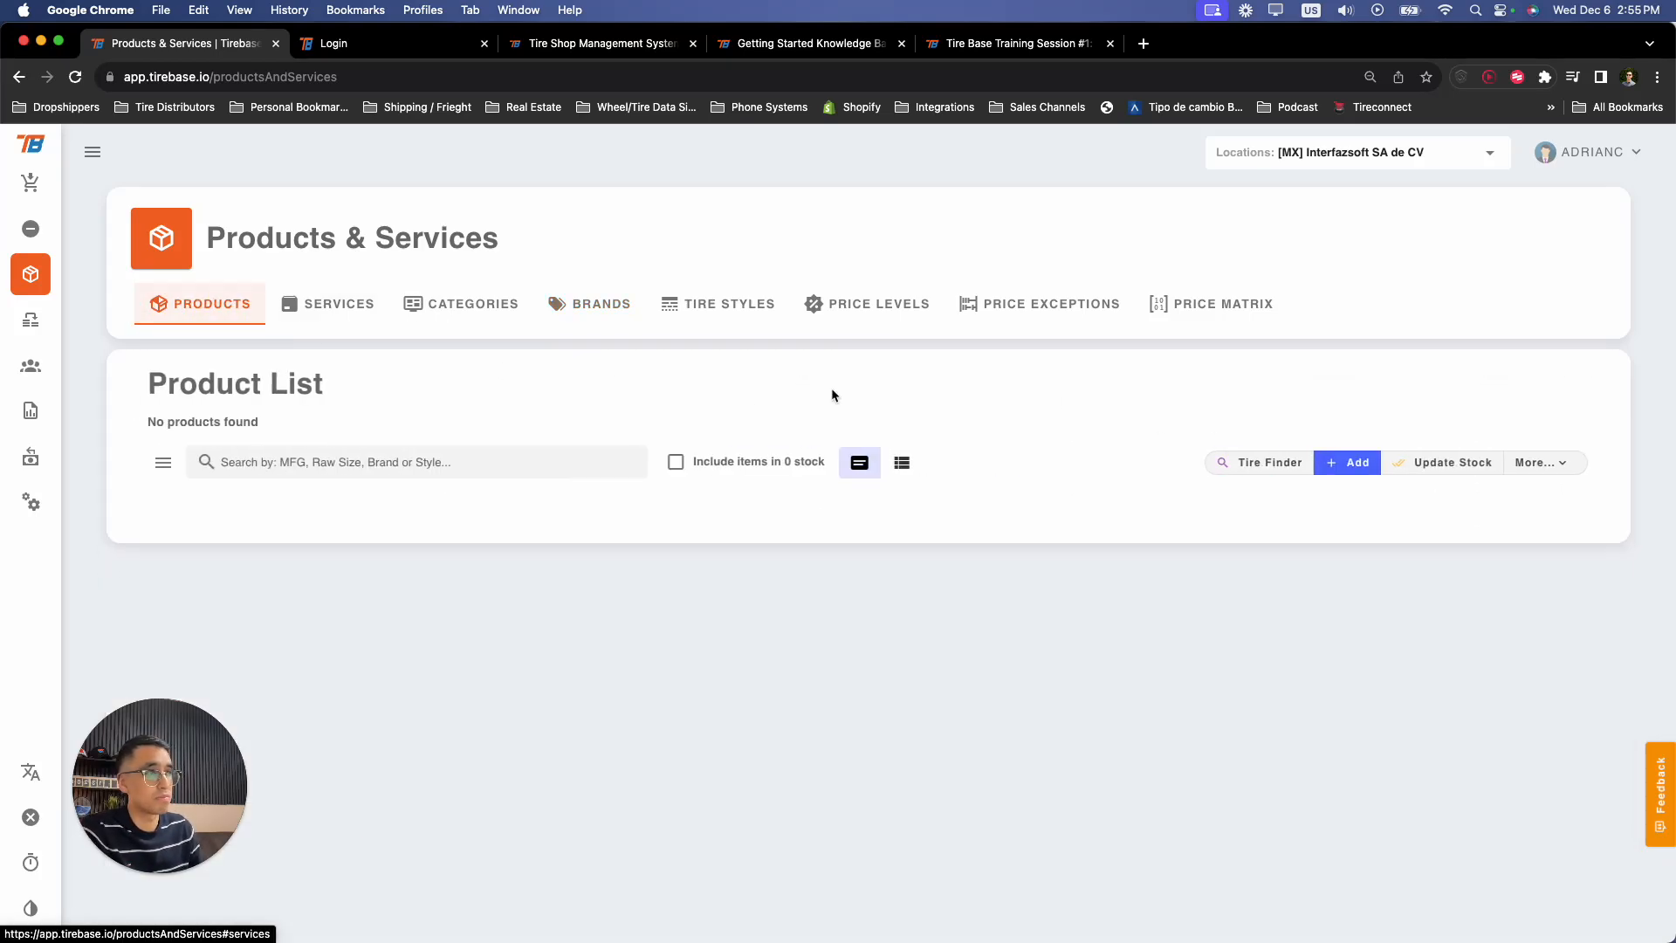
{"action": "left_click", "coordinate": [1355, 463]}
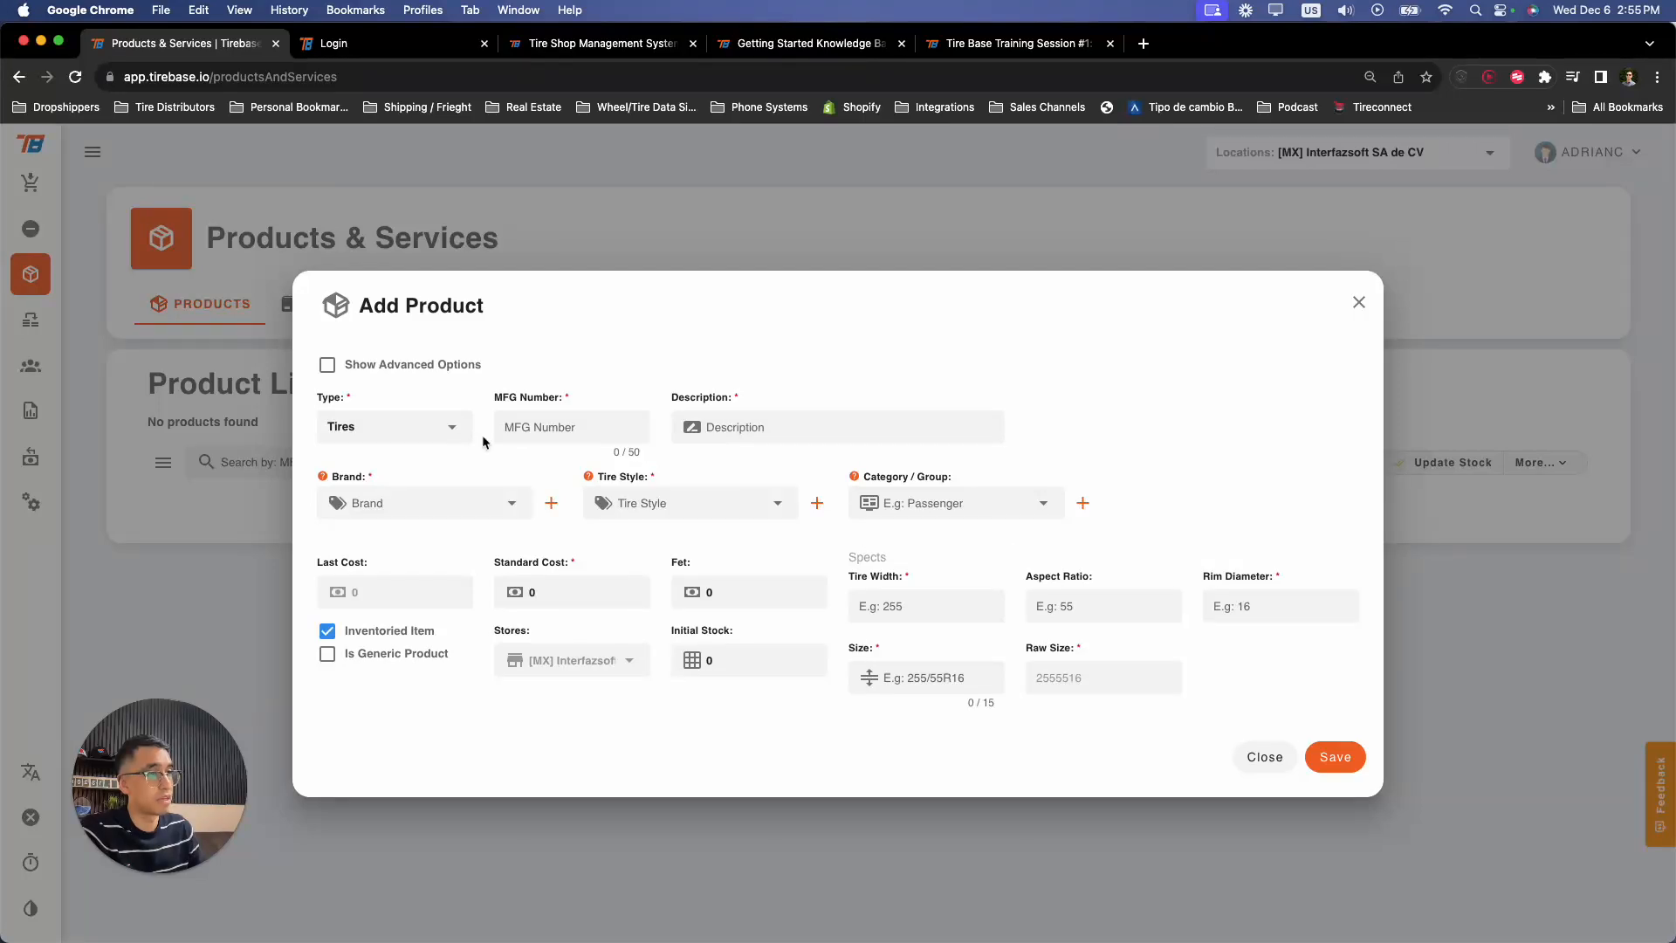
{"action": "left_click", "coordinate": [420, 427]}
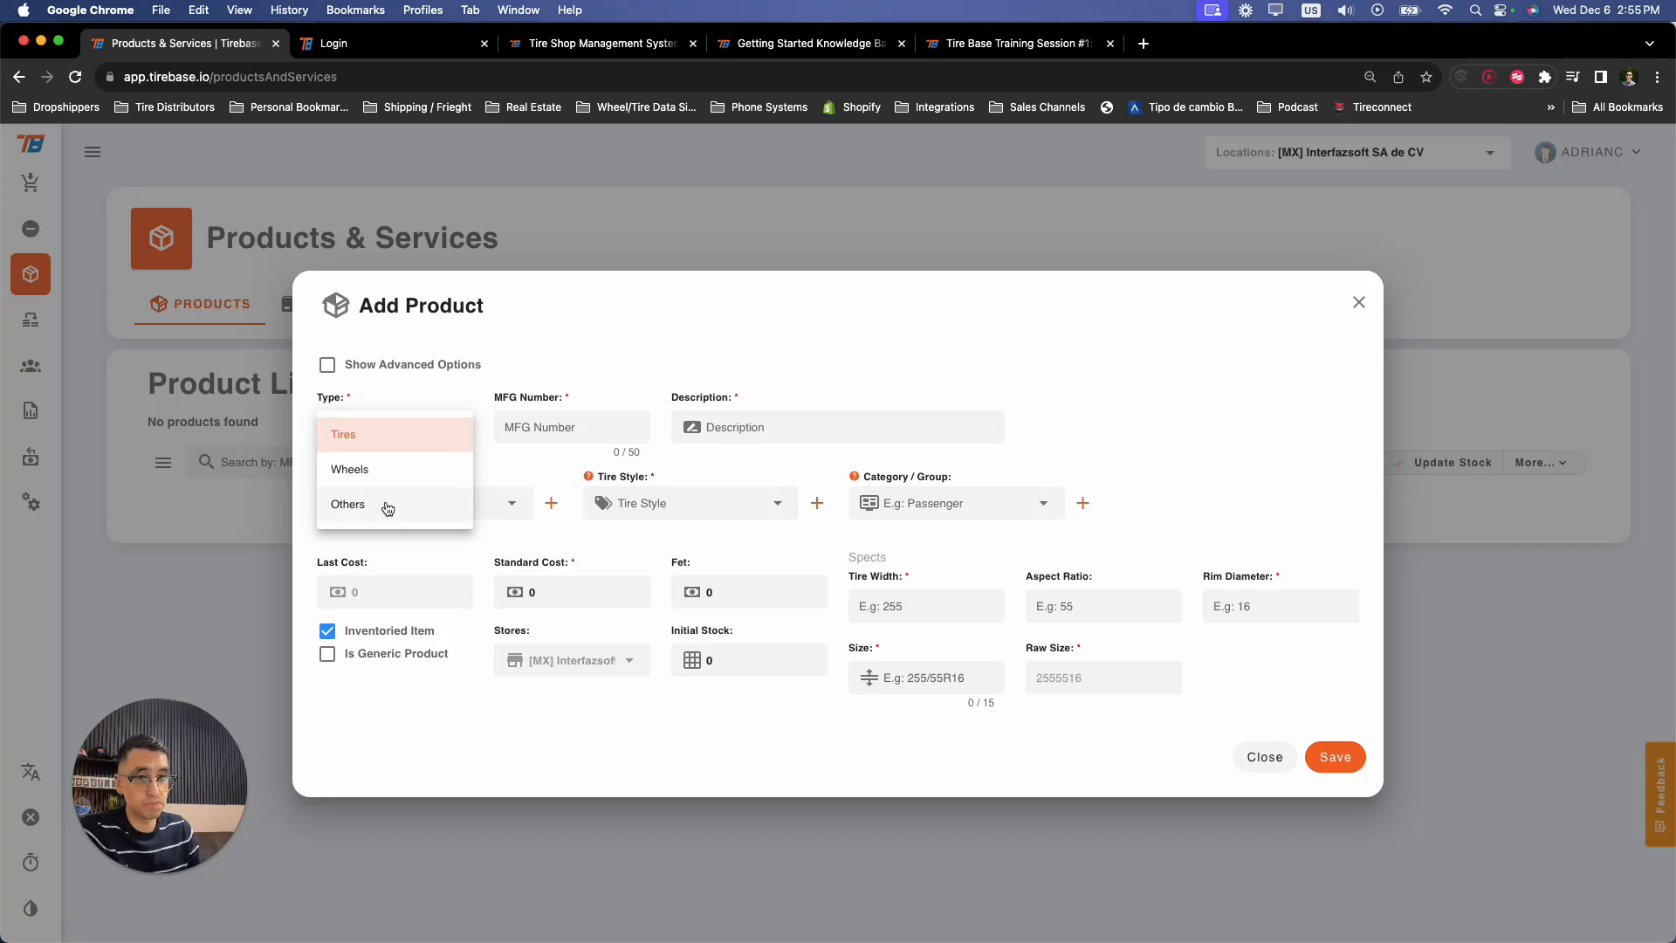
{"action": "left_click", "coordinate": [603, 383]}
{"action": "left_click", "coordinate": [543, 425]}
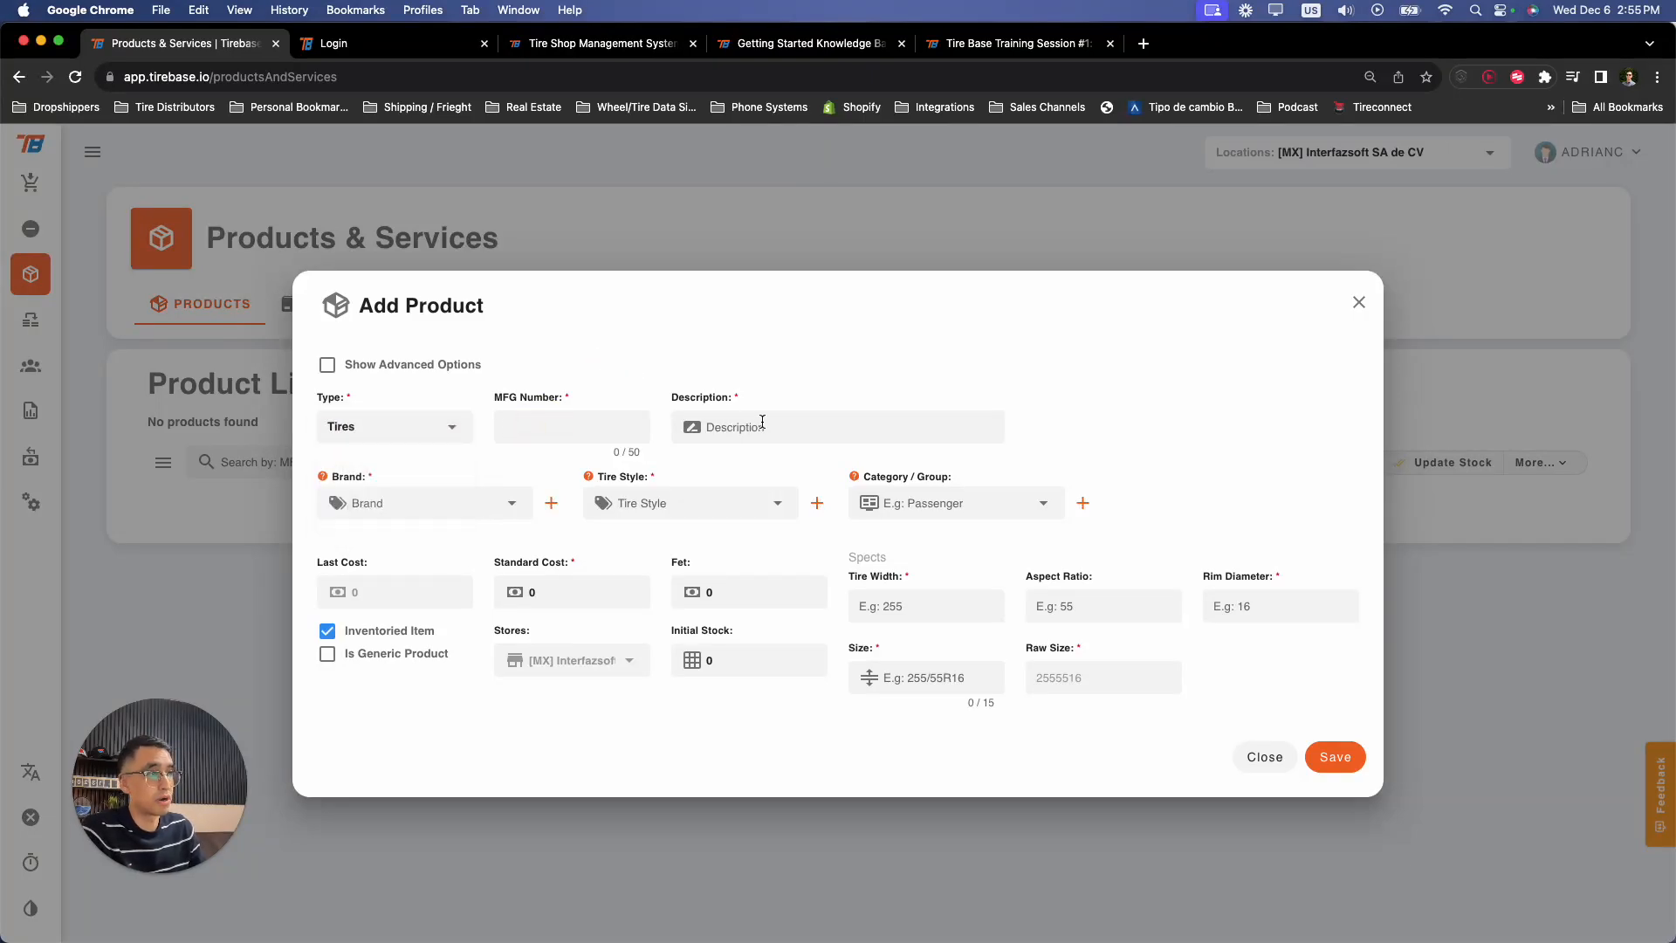
{"action": "left_click", "coordinate": [762, 424]}
{"action": "left_click", "coordinate": [412, 506]}
{"action": "left_click", "coordinate": [681, 504]}
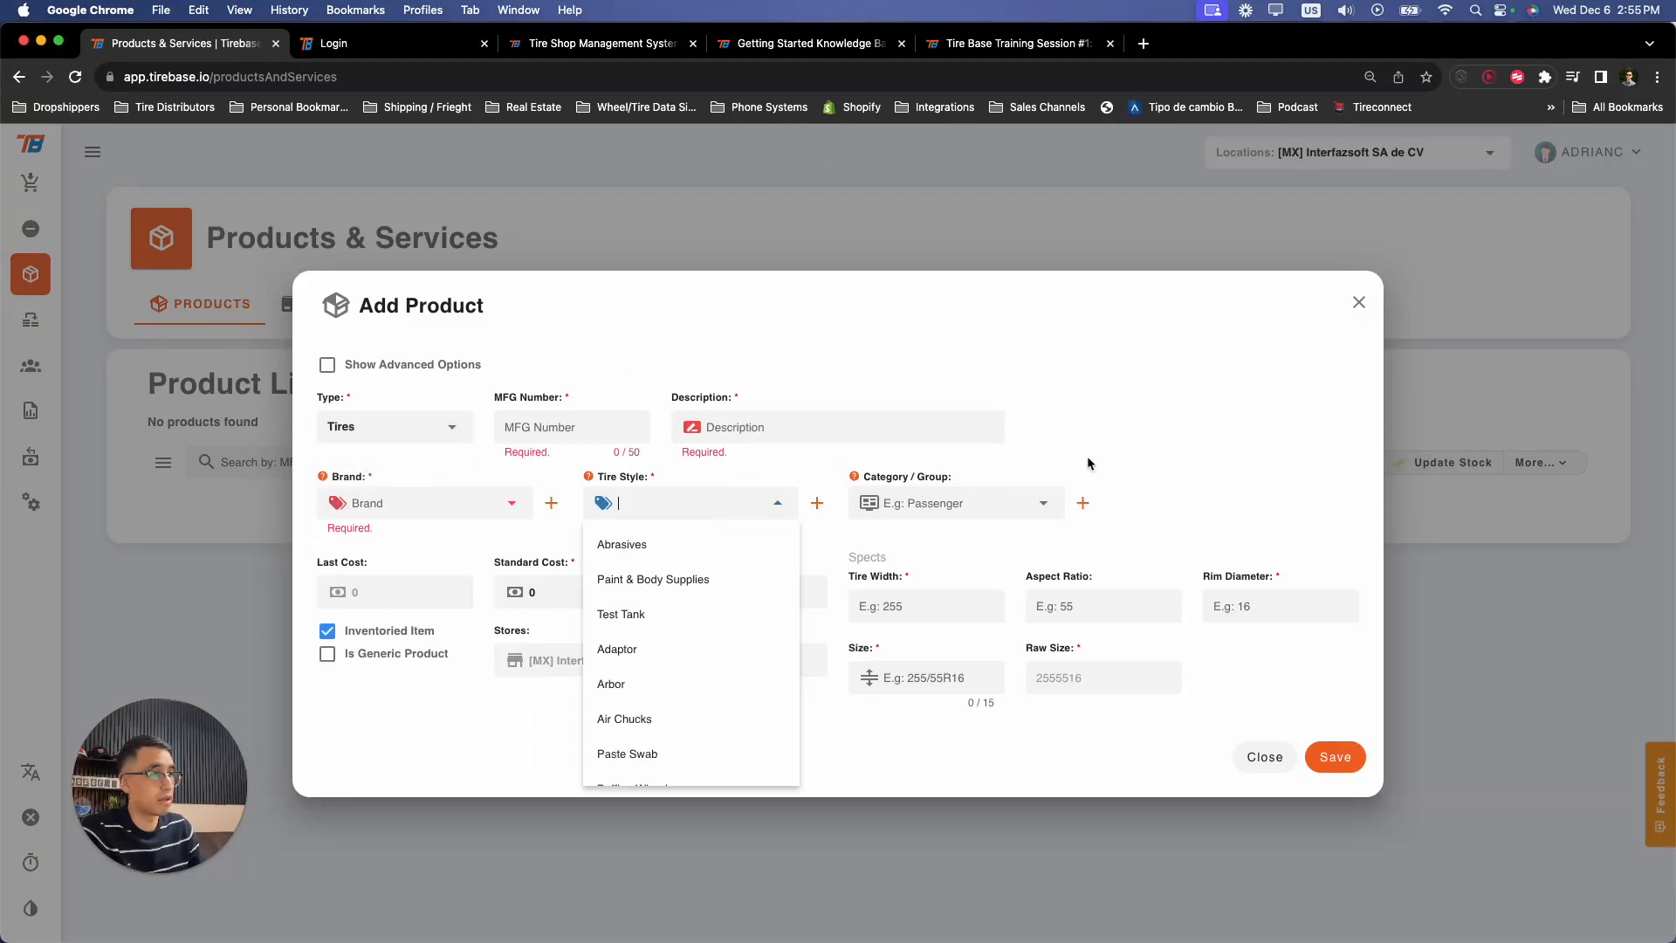
{"action": "left_click", "coordinate": [1167, 430]}
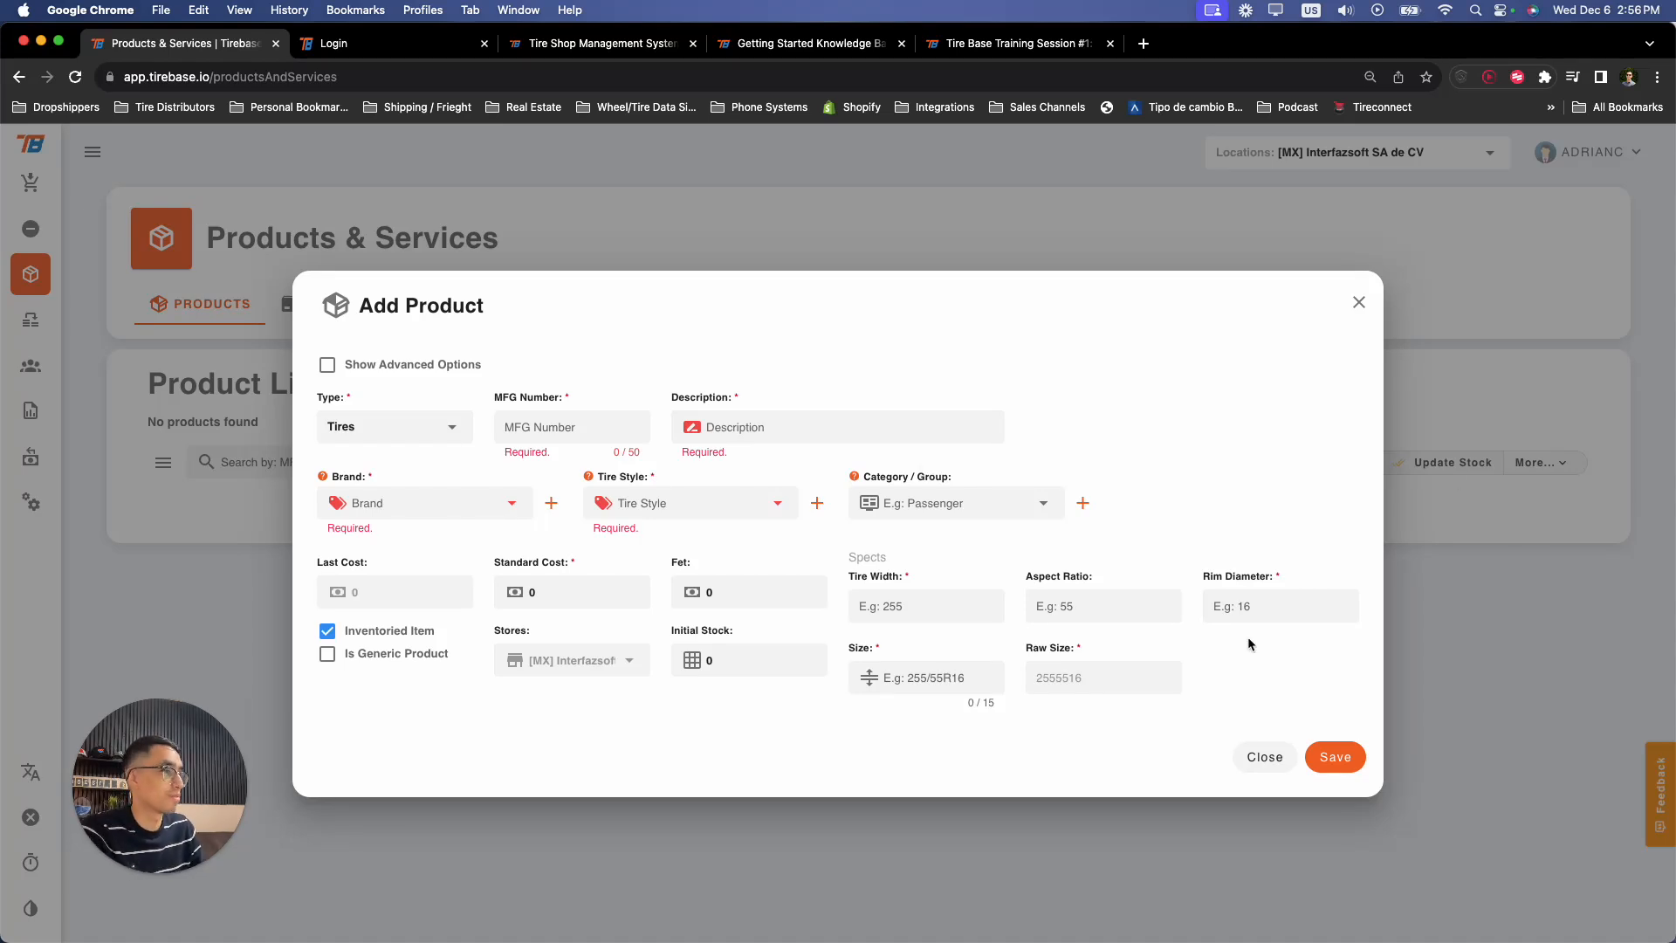
- Show the new product's advanced options, review the extra fields, hide them again and close the form without saving
{"action": "left_click", "coordinate": [367, 367]}
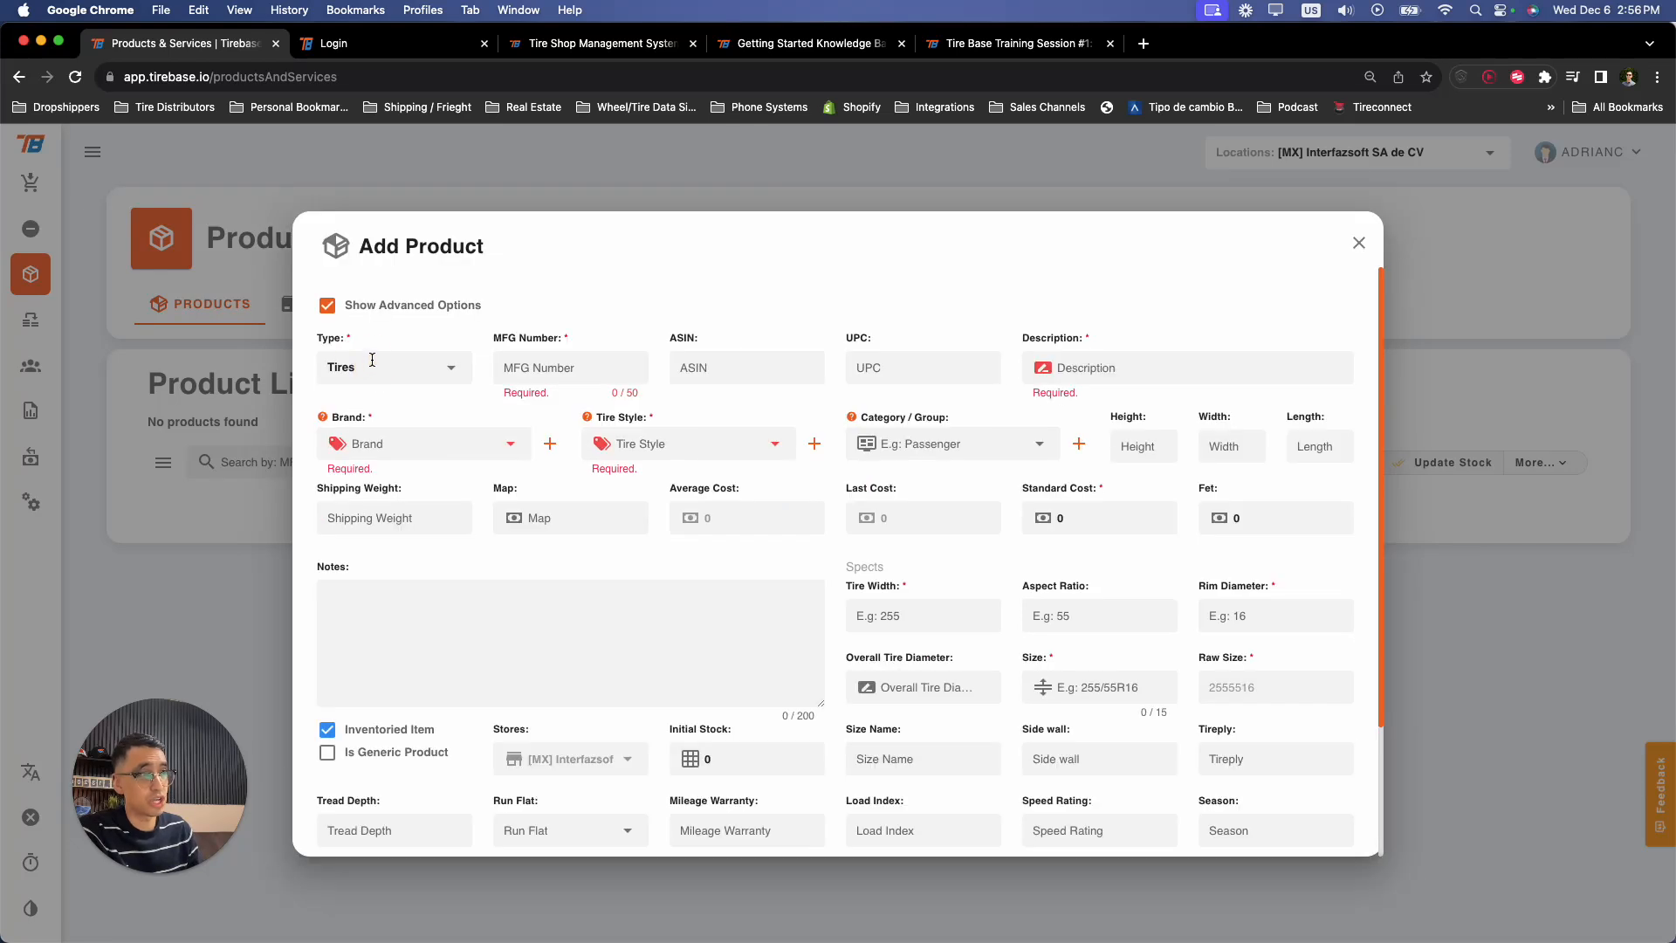
{"action": "scroll", "coordinate": [834, 636], "scroll_direction": "down", "scroll_amount": 4}
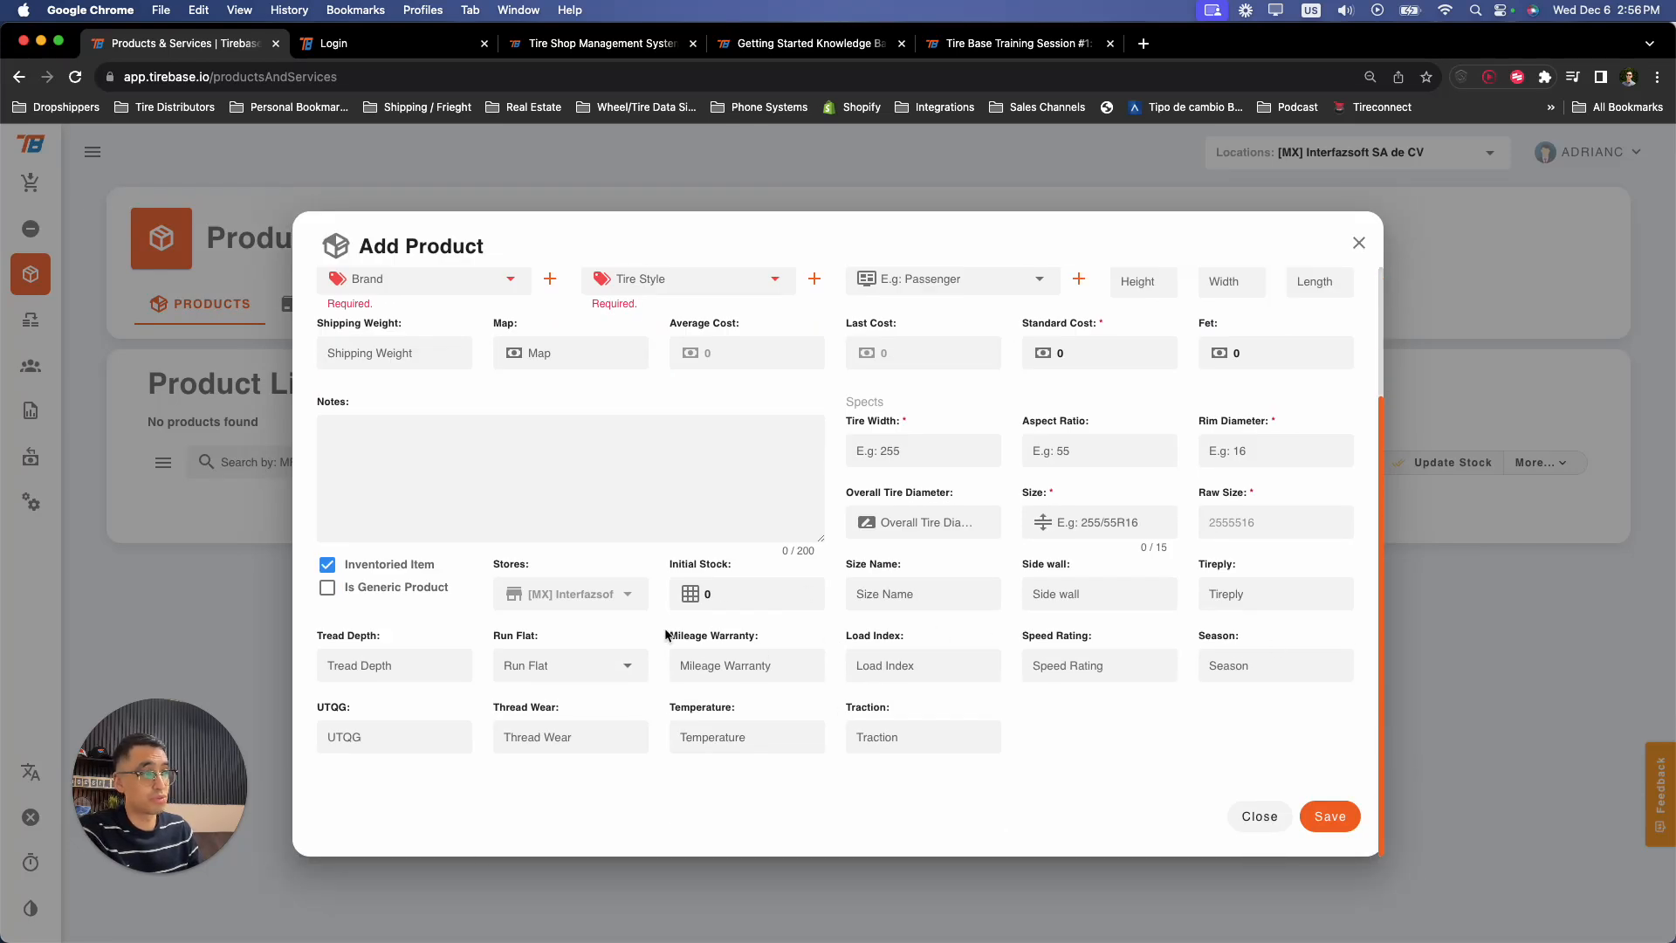
{"action": "scroll", "coordinate": [856, 623], "scroll_direction": "up", "scroll_amount": 1}
{"action": "scroll", "coordinate": [856, 624], "scroll_direction": "up", "scroll_amount": 2}
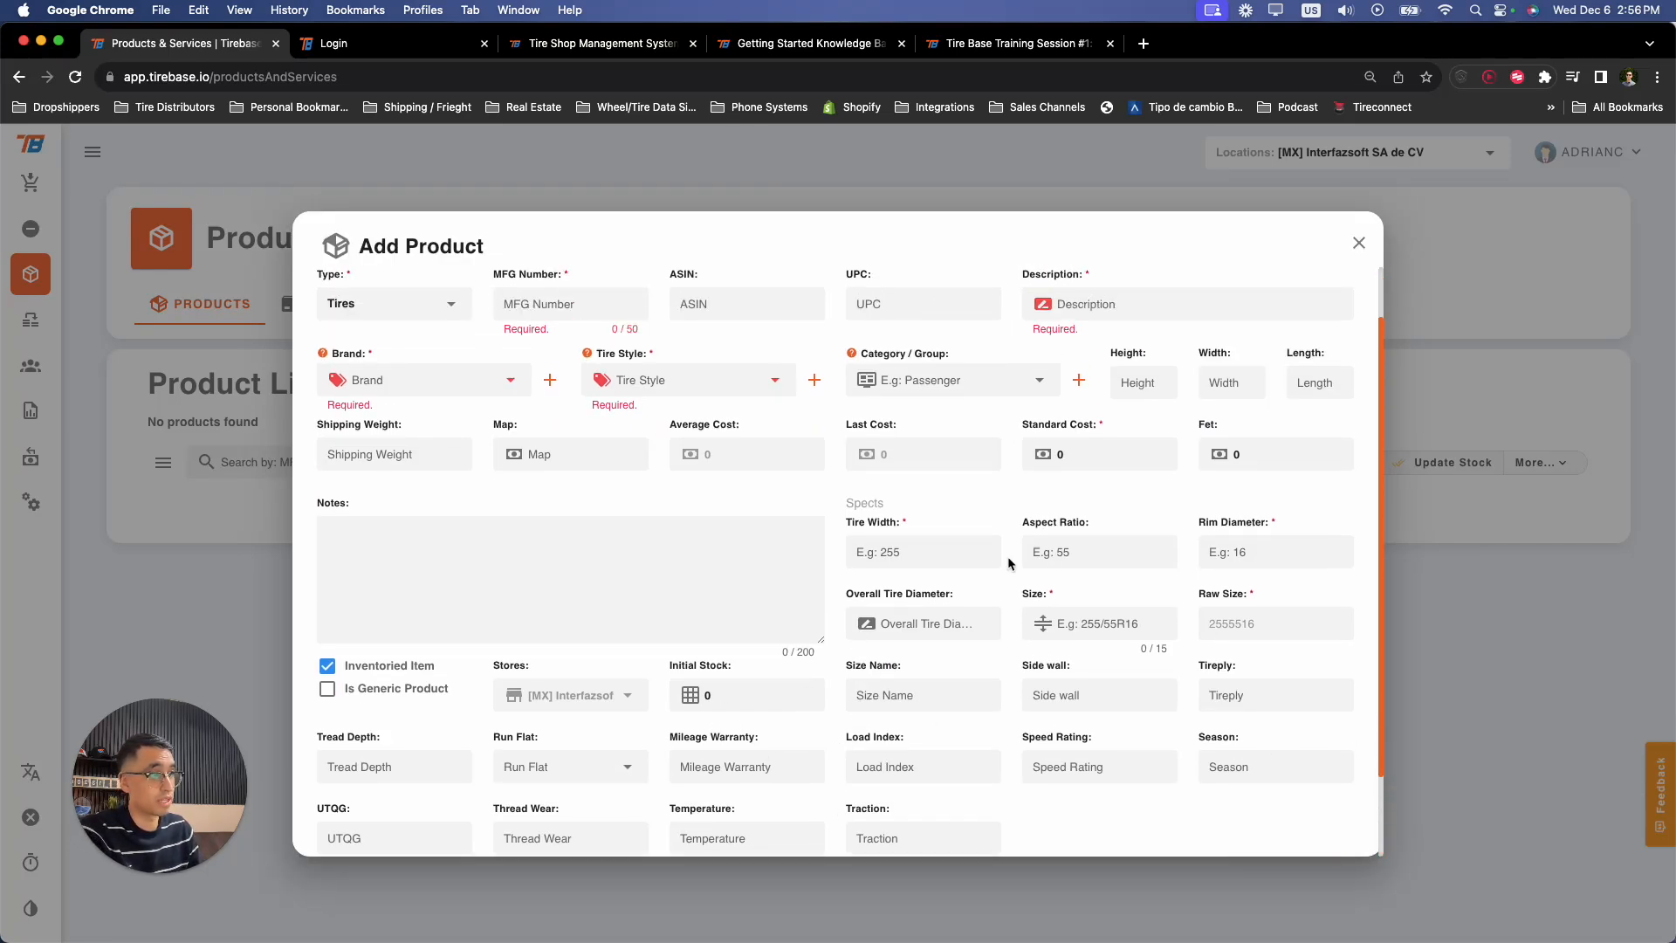
{"action": "scroll", "coordinate": [558, 447], "scroll_direction": "up", "scroll_amount": 2}
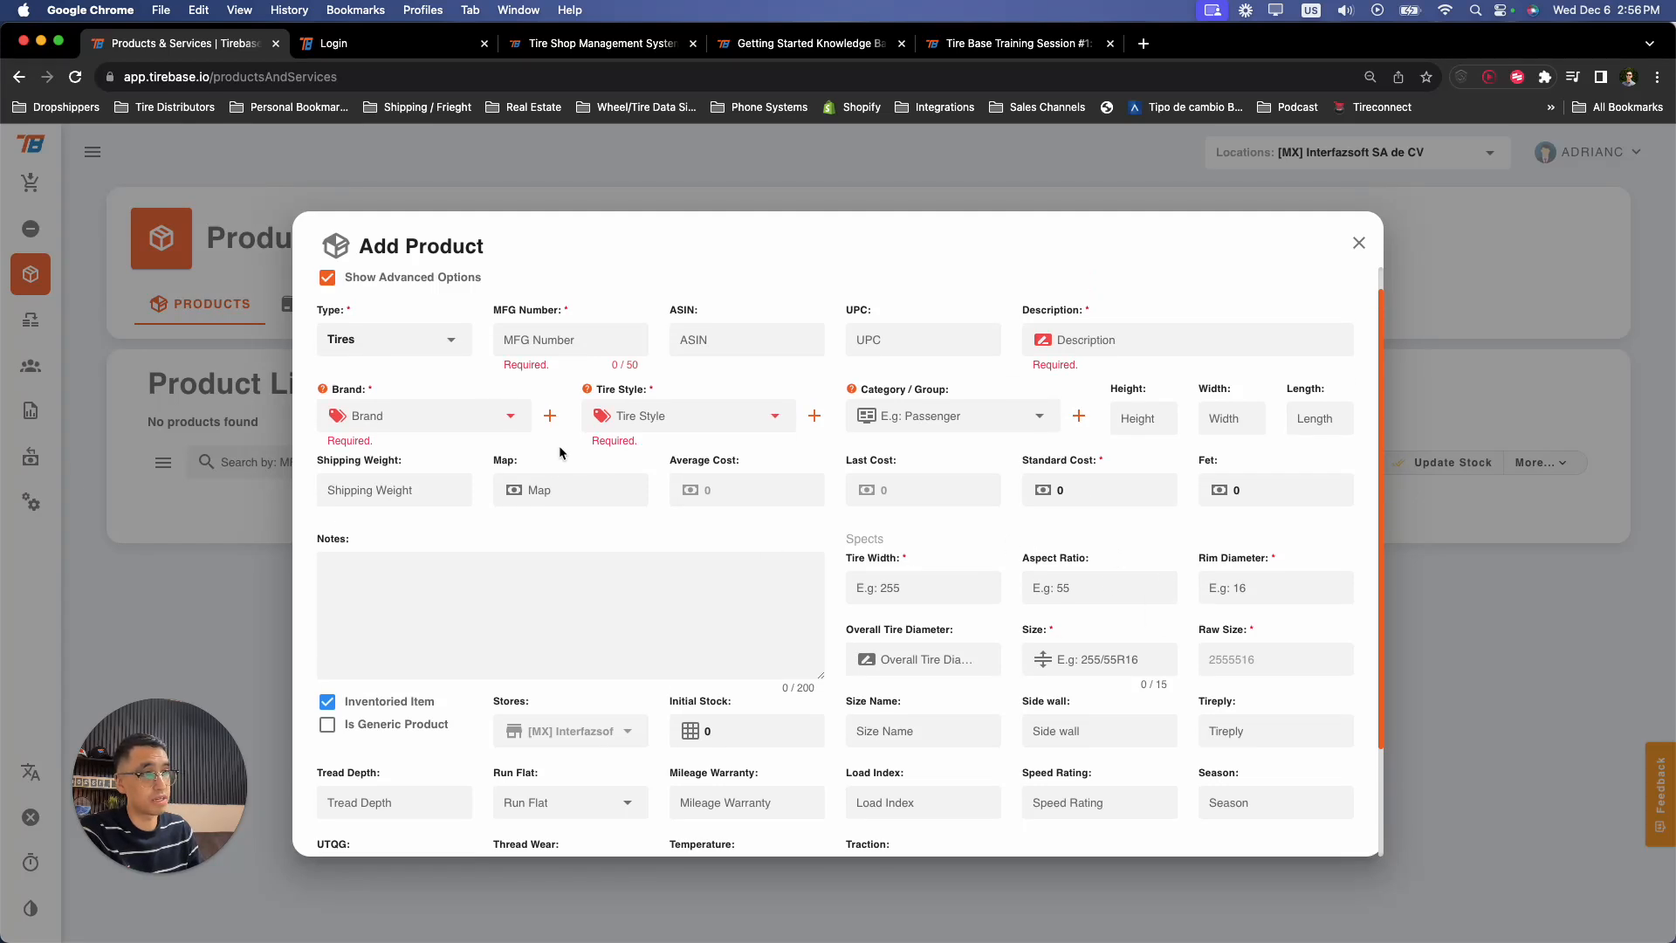
{"action": "left_click", "coordinate": [344, 307]}
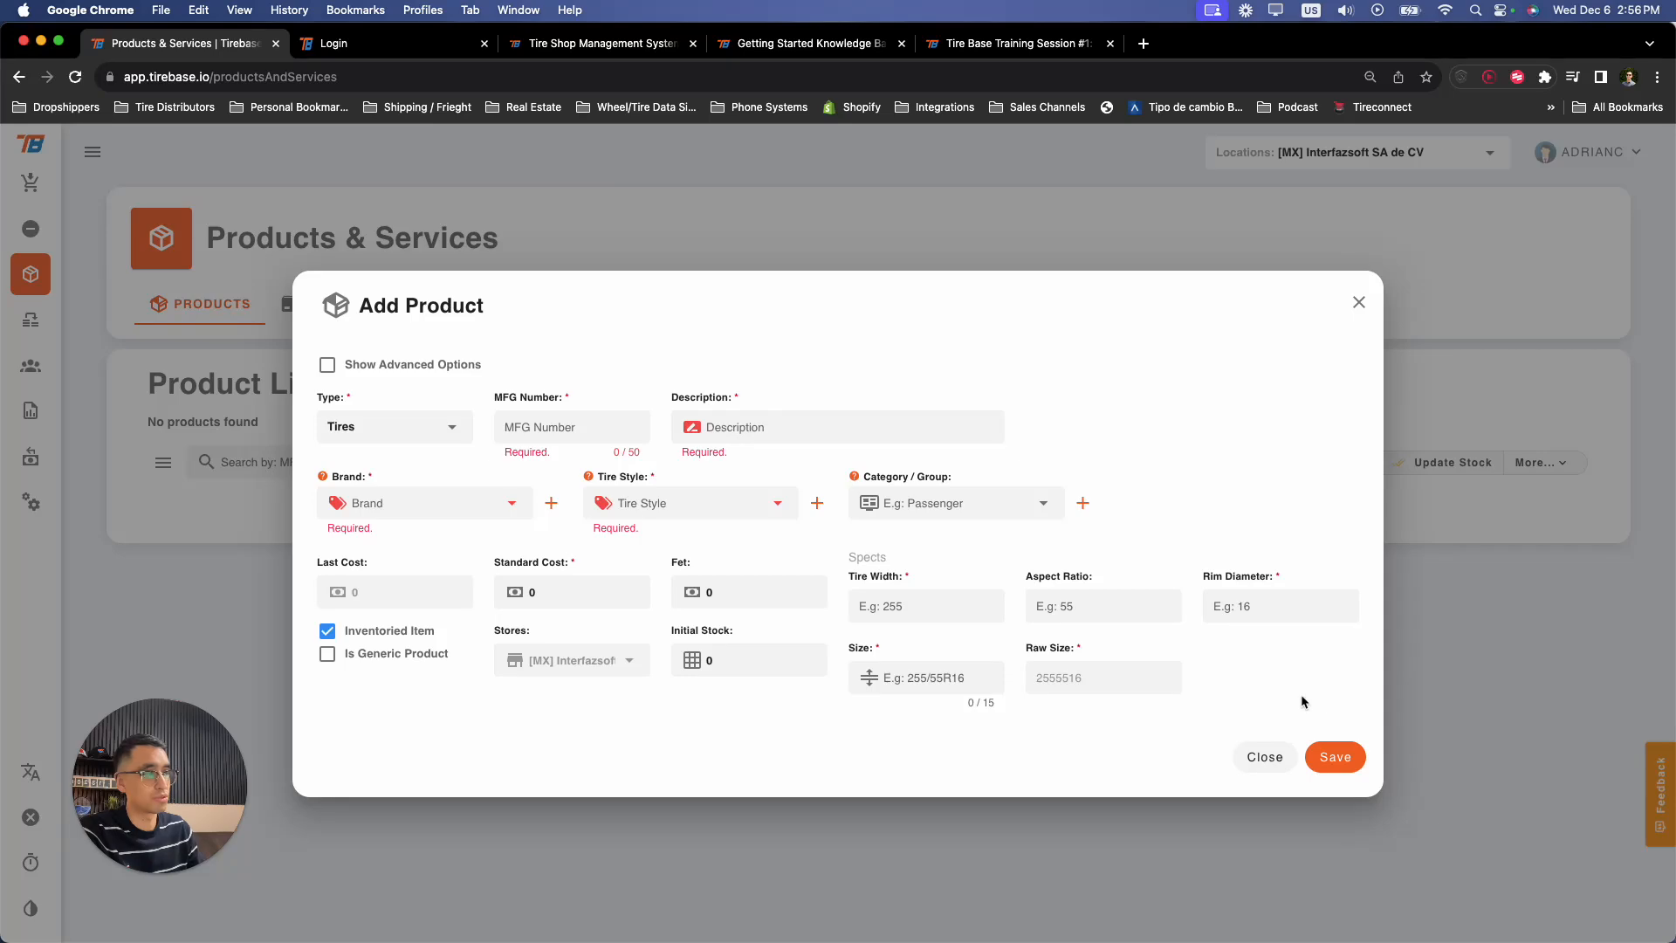
{"action": "left_click", "coordinate": [1291, 763]}
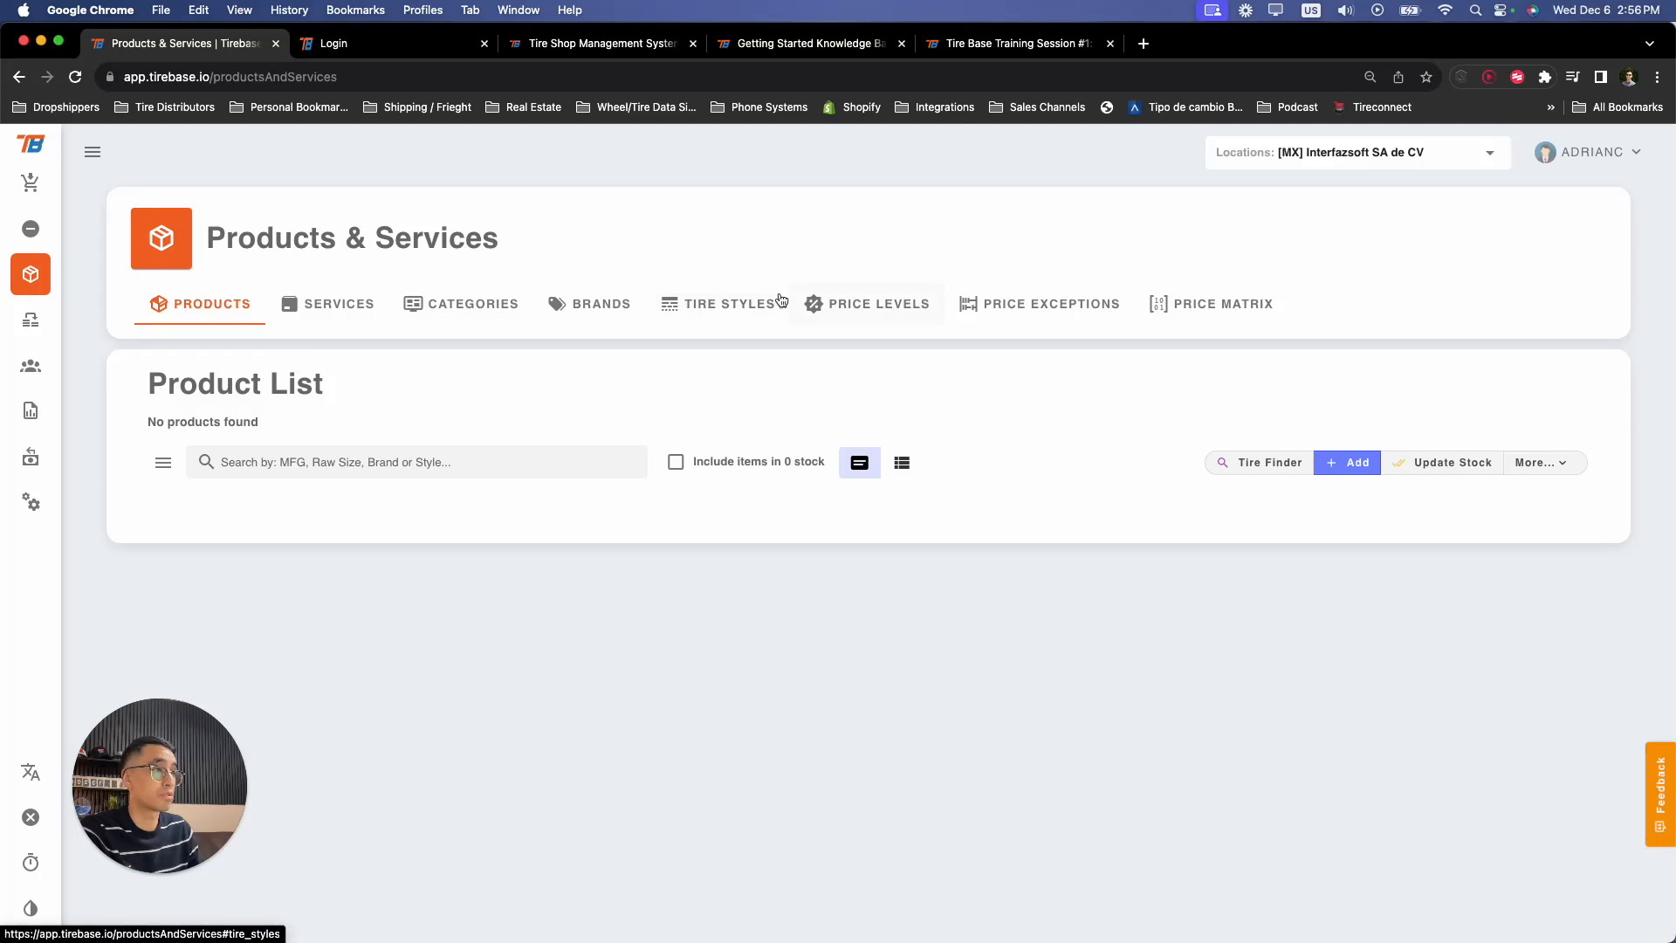
- Review the price levels from Default to Diamond, and inspect Gold's edit form without updating it
{"action": "left_click", "coordinate": [883, 305]}
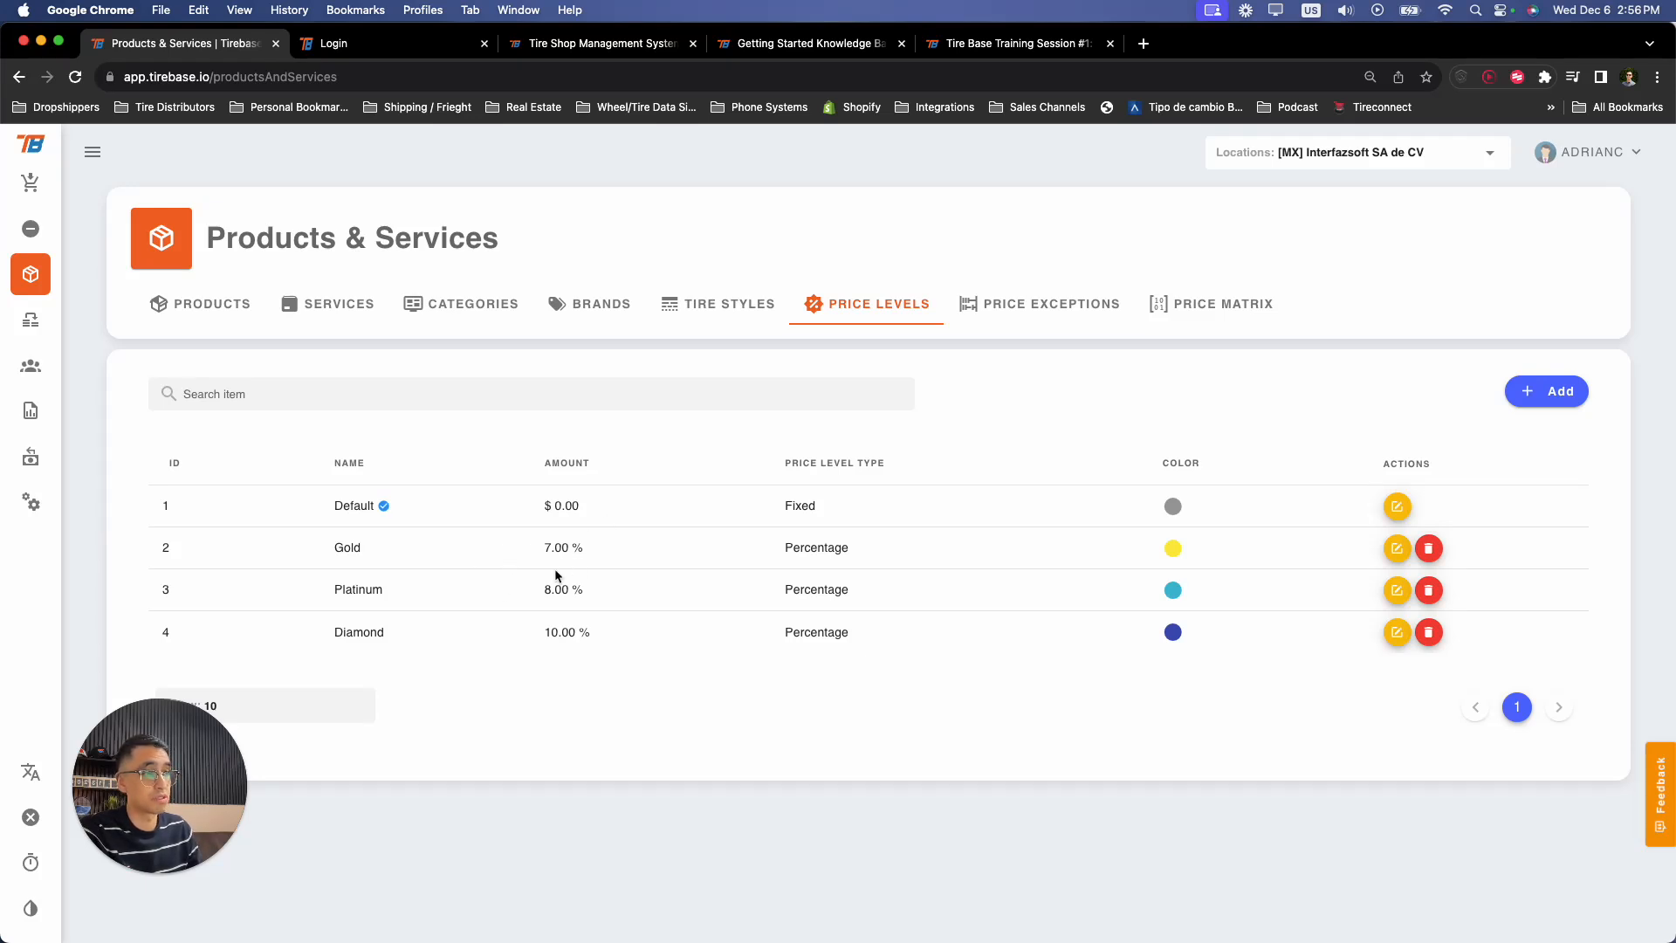
{"action": "left_click", "coordinate": [1396, 553]}
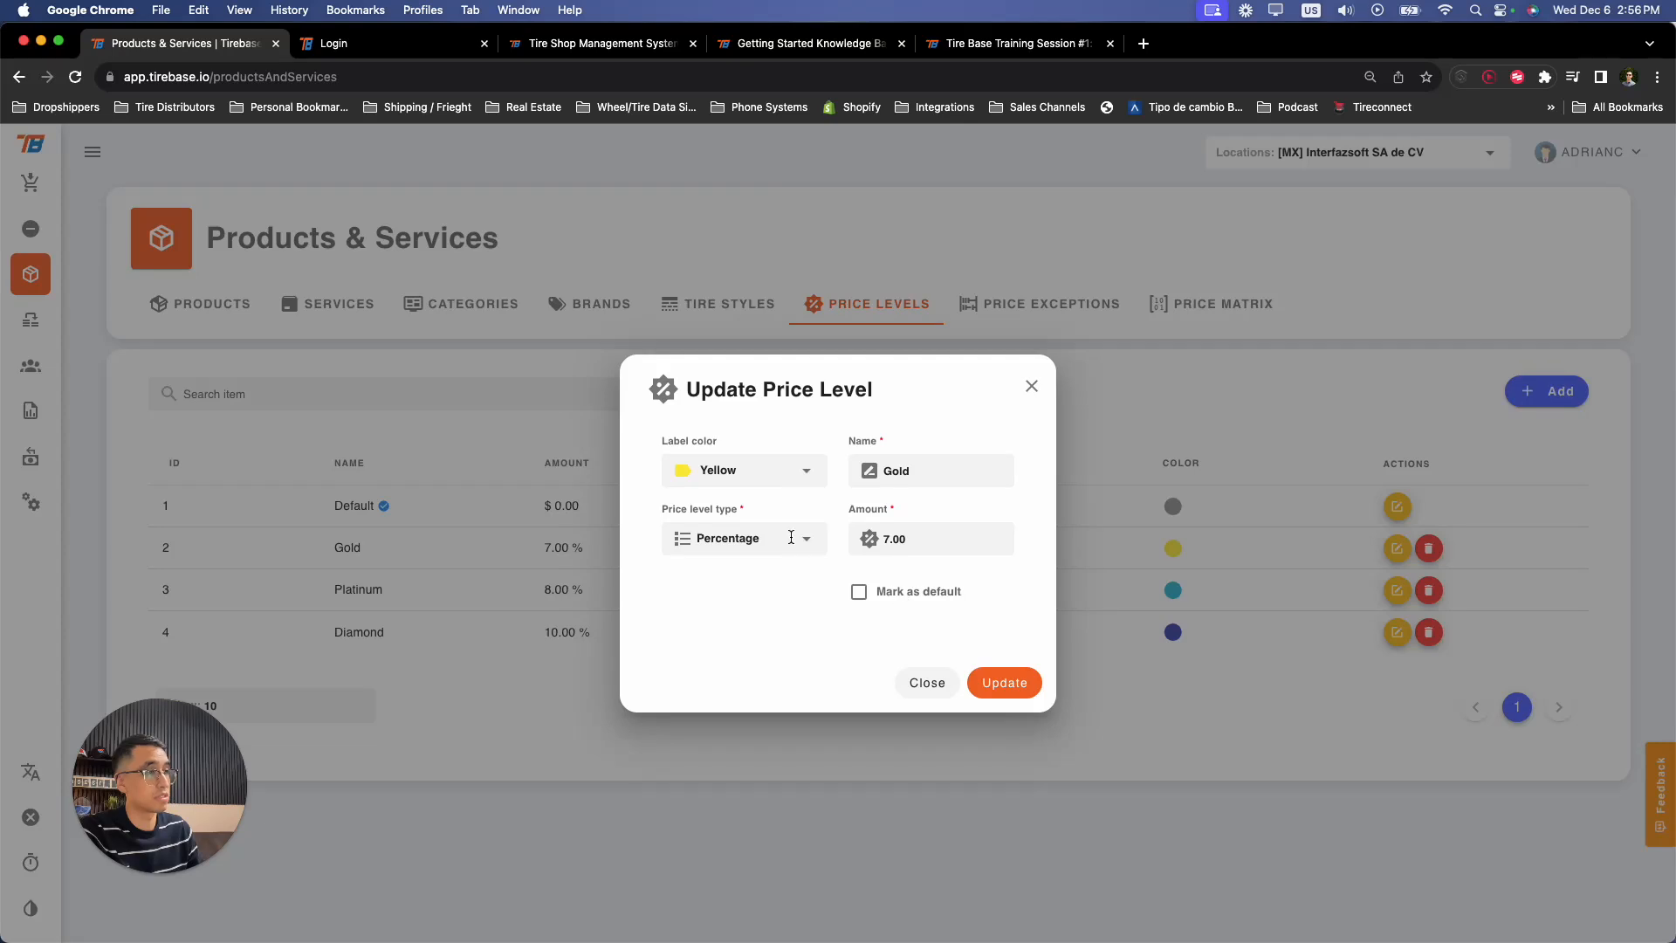
{"action": "left_click", "coordinate": [1029, 388]}
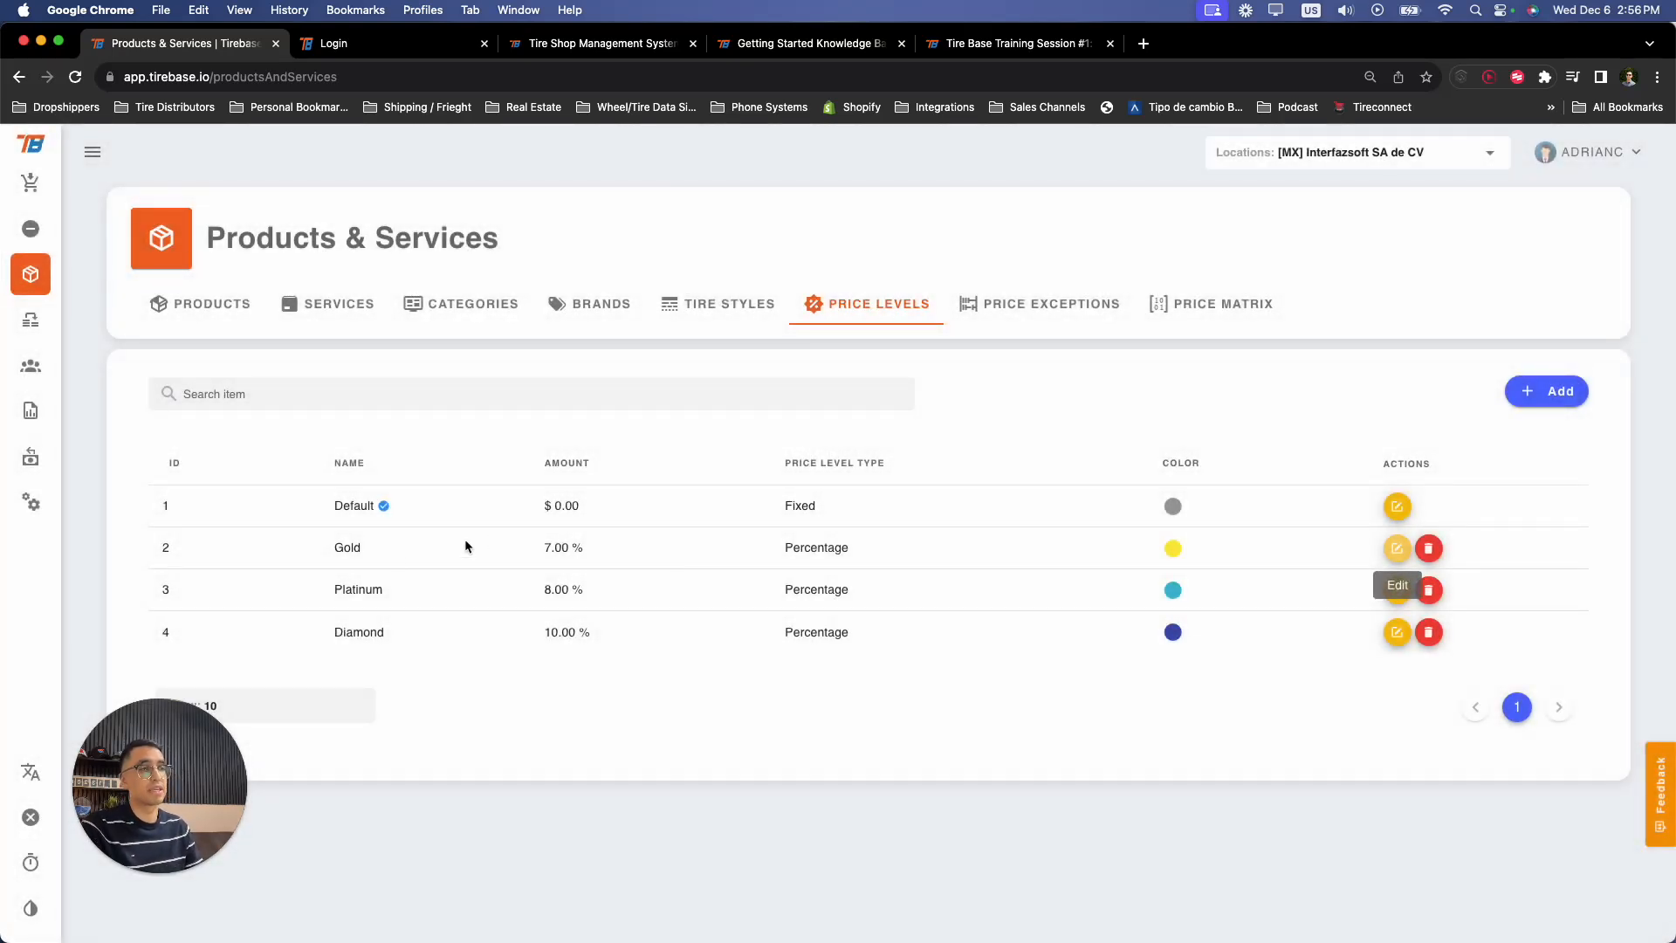
{"action": "left_click_drag", "start_coordinate": [344, 505], "coordinate": [377, 507]}
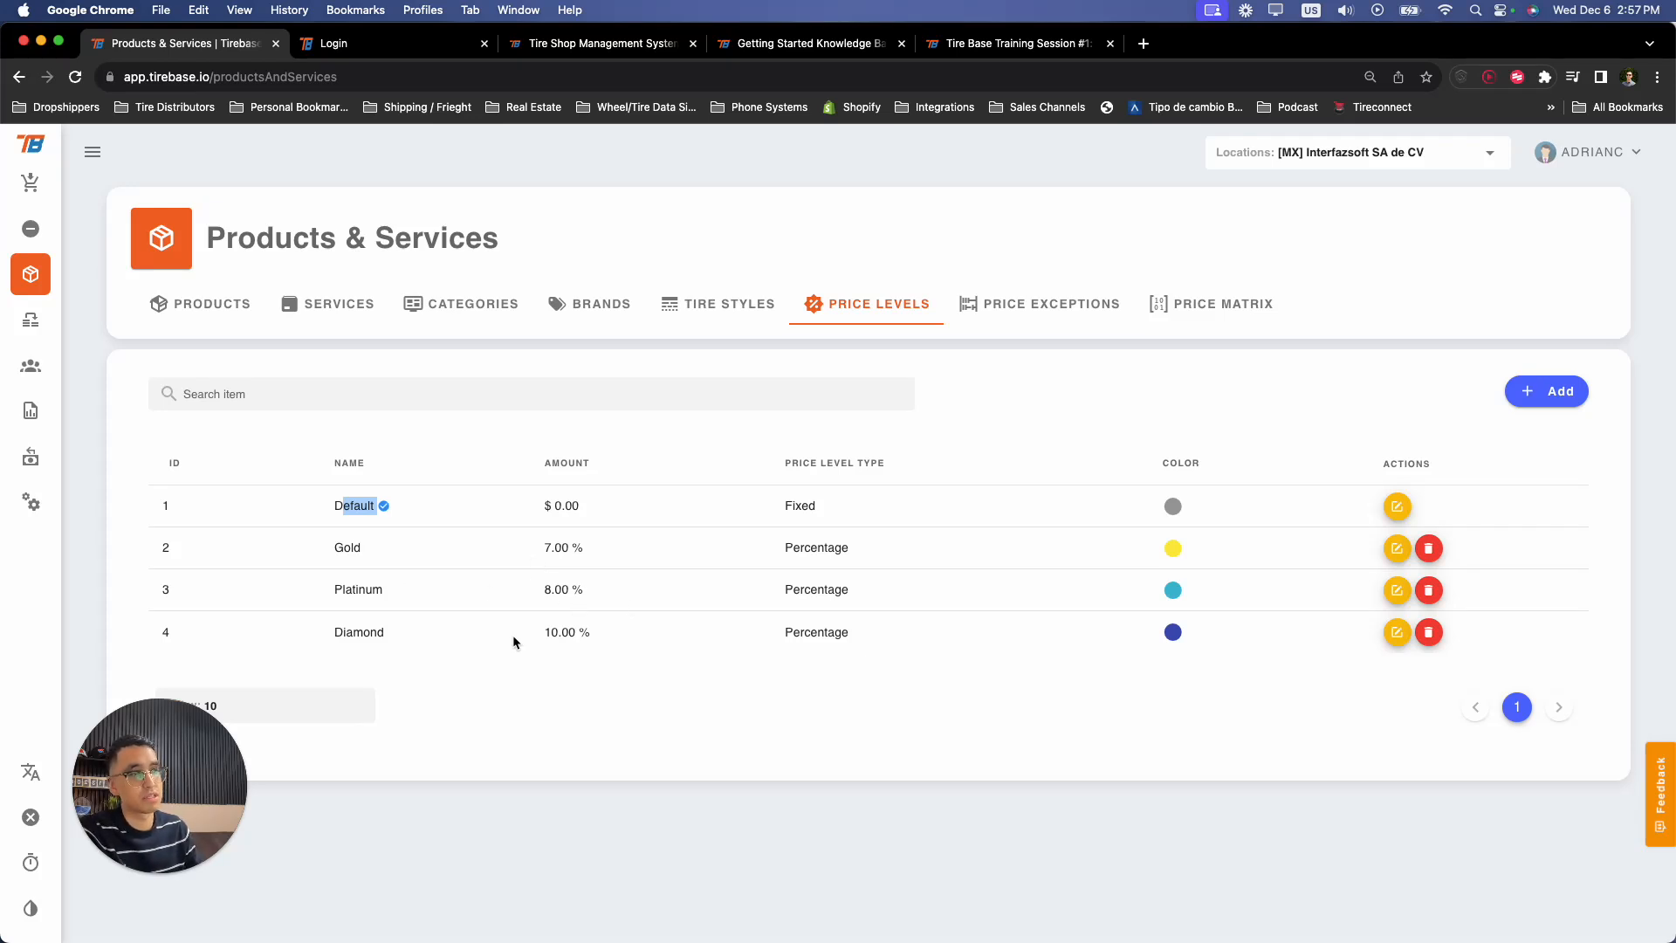
{"action": "left_click", "coordinate": [541, 630]}
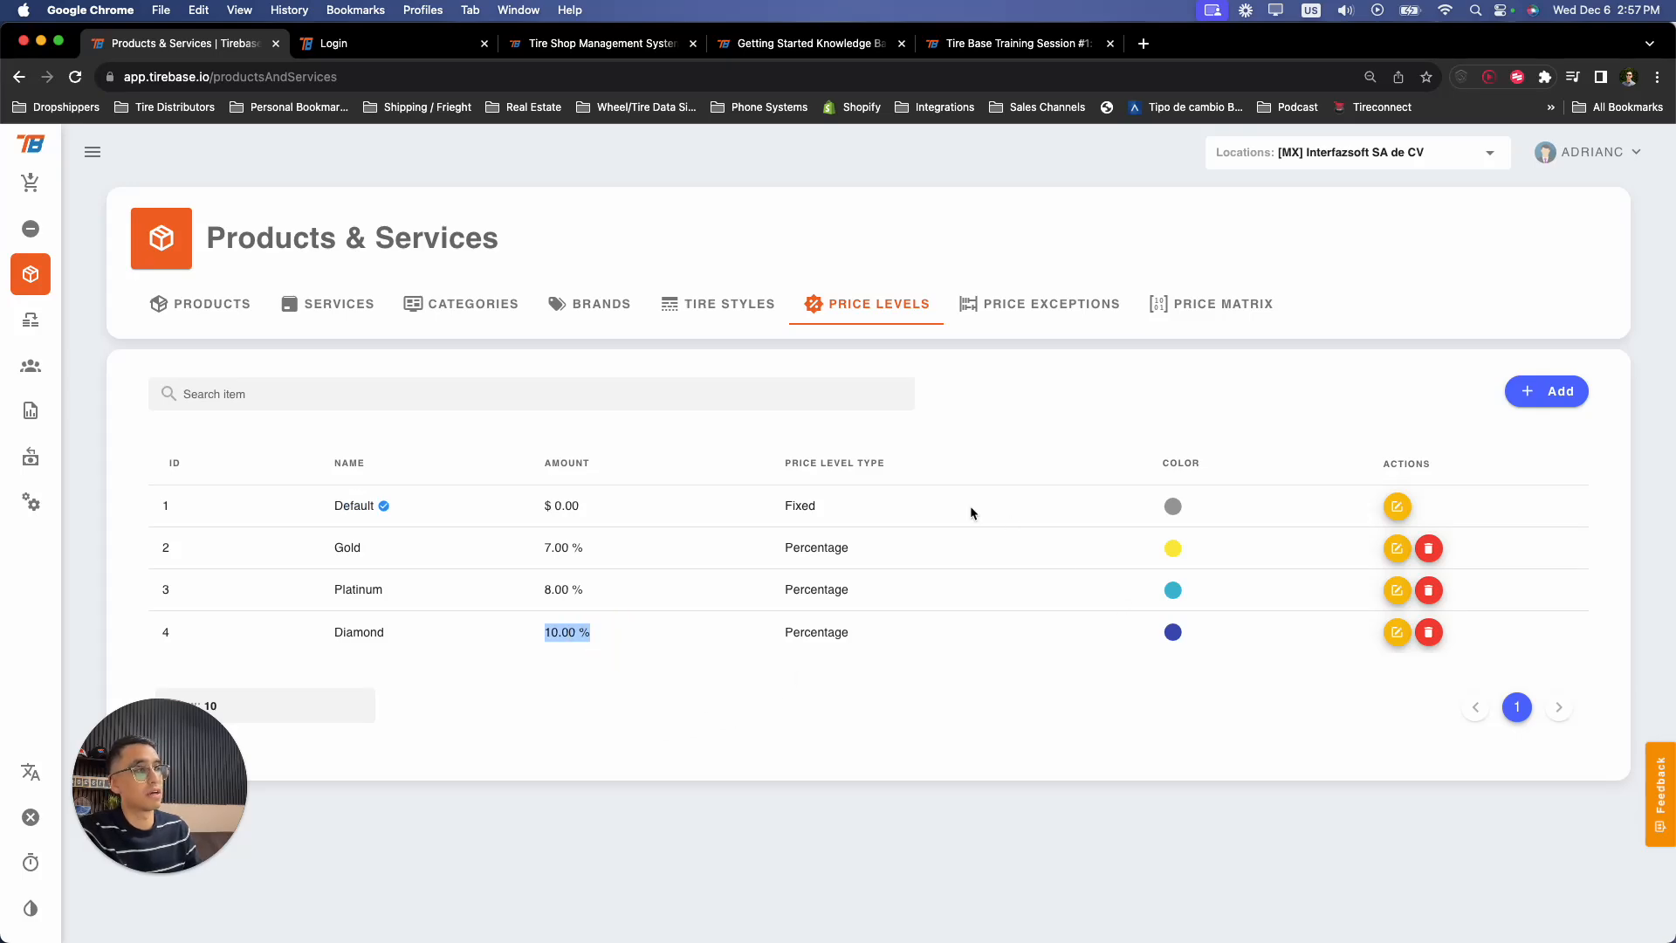
- Inspect the Diamond price level's edit form and its price level type choices, and close it without updating
{"action": "left_click", "coordinate": [1397, 635]}
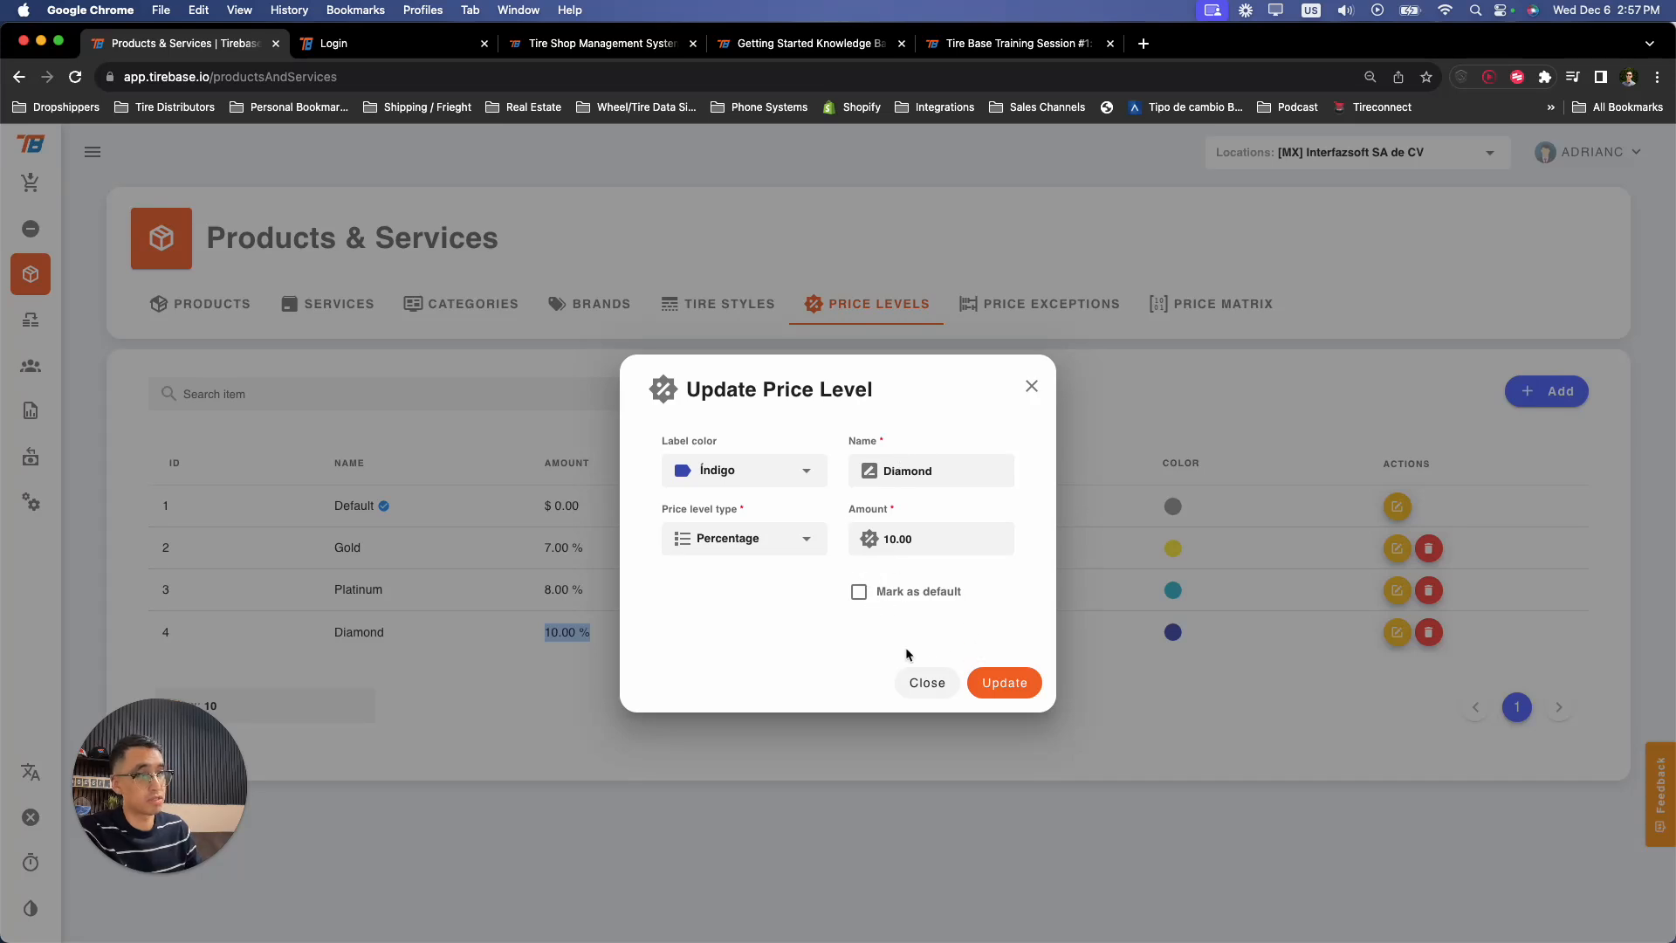
{"action": "left_click", "coordinate": [768, 539]}
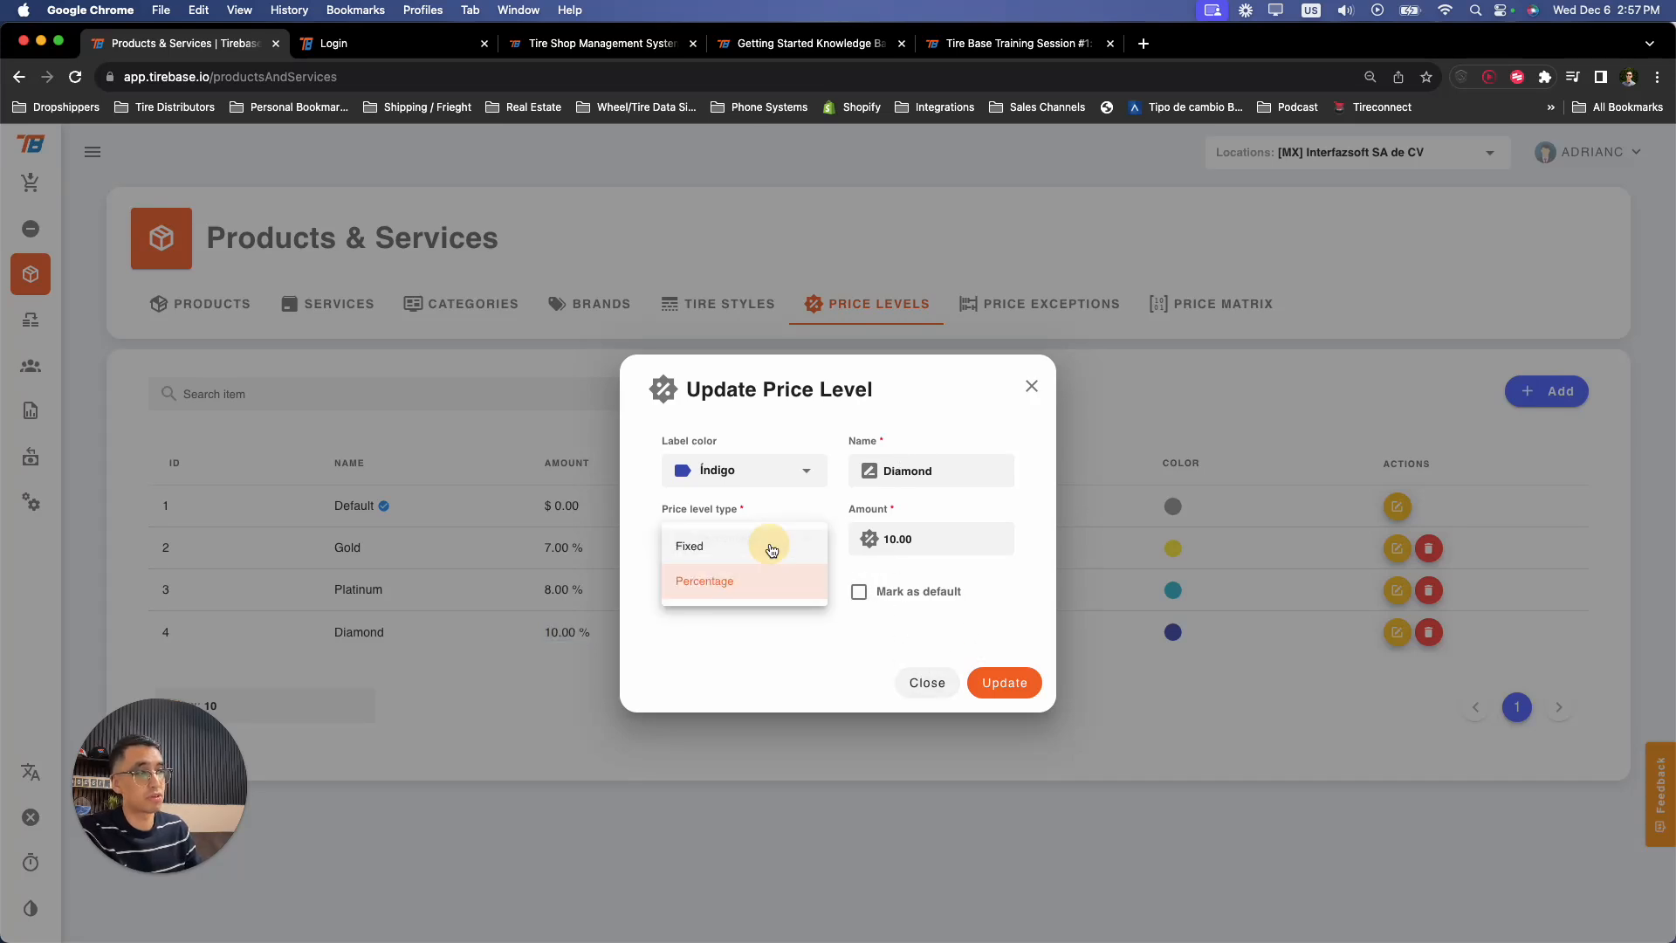
{"action": "left_click", "coordinate": [767, 650]}
{"action": "left_click", "coordinate": [932, 680]}
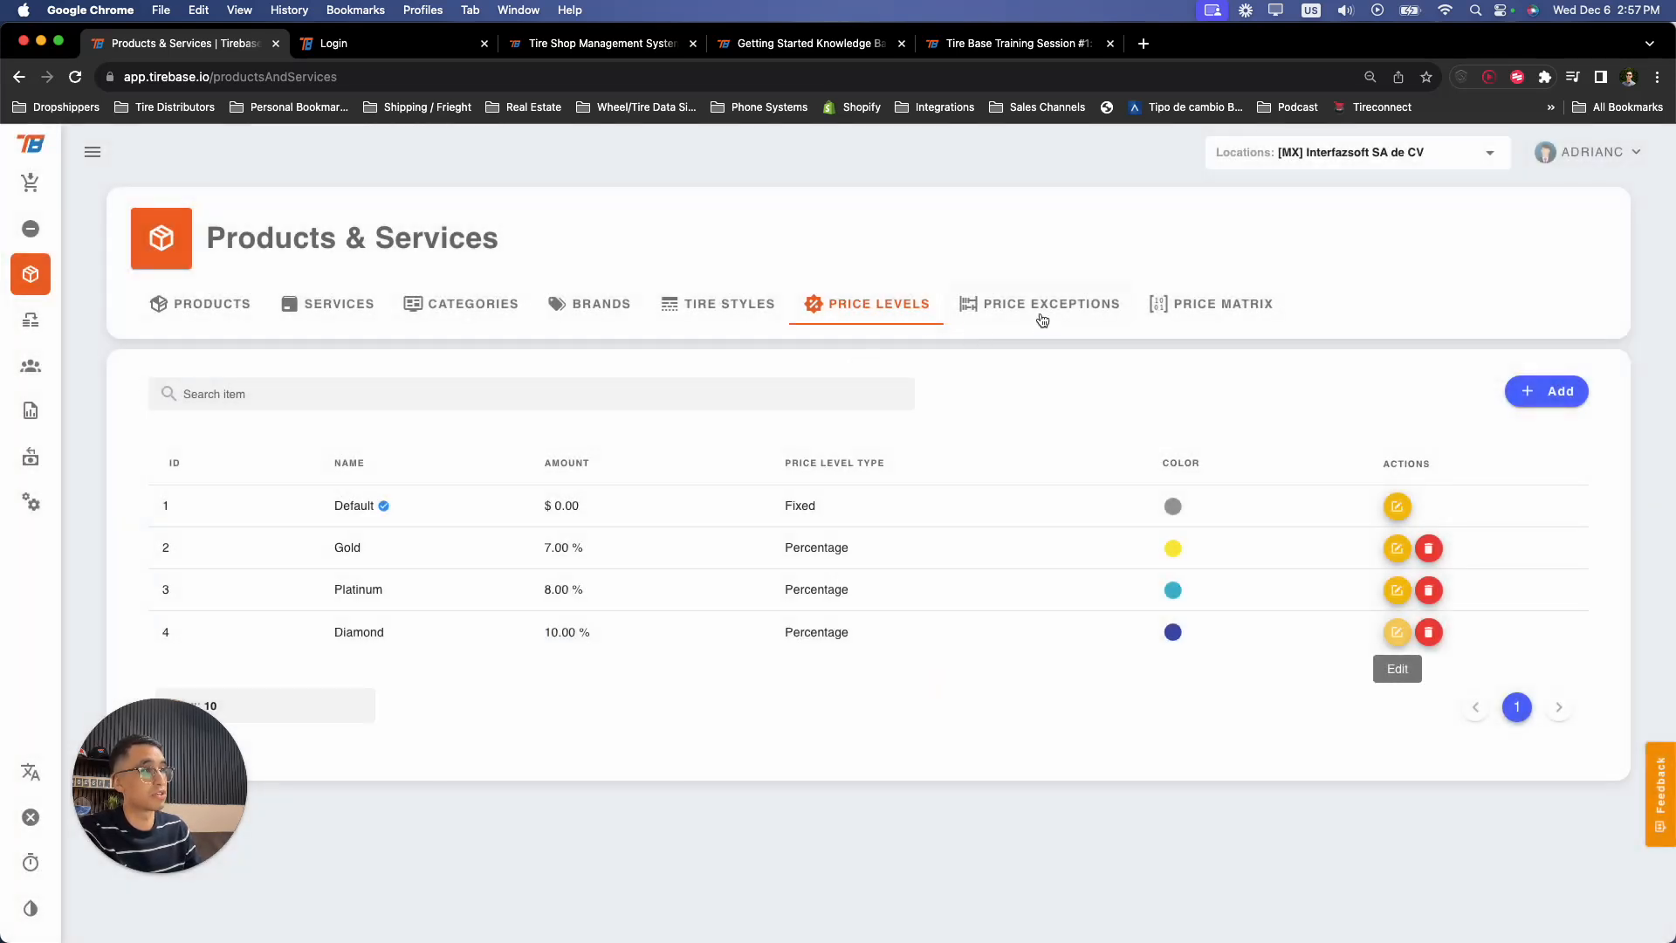
- Start a new price exception, choose Arroyo as its brand and look through that brand's styles
{"action": "left_click", "coordinate": [1044, 316]}
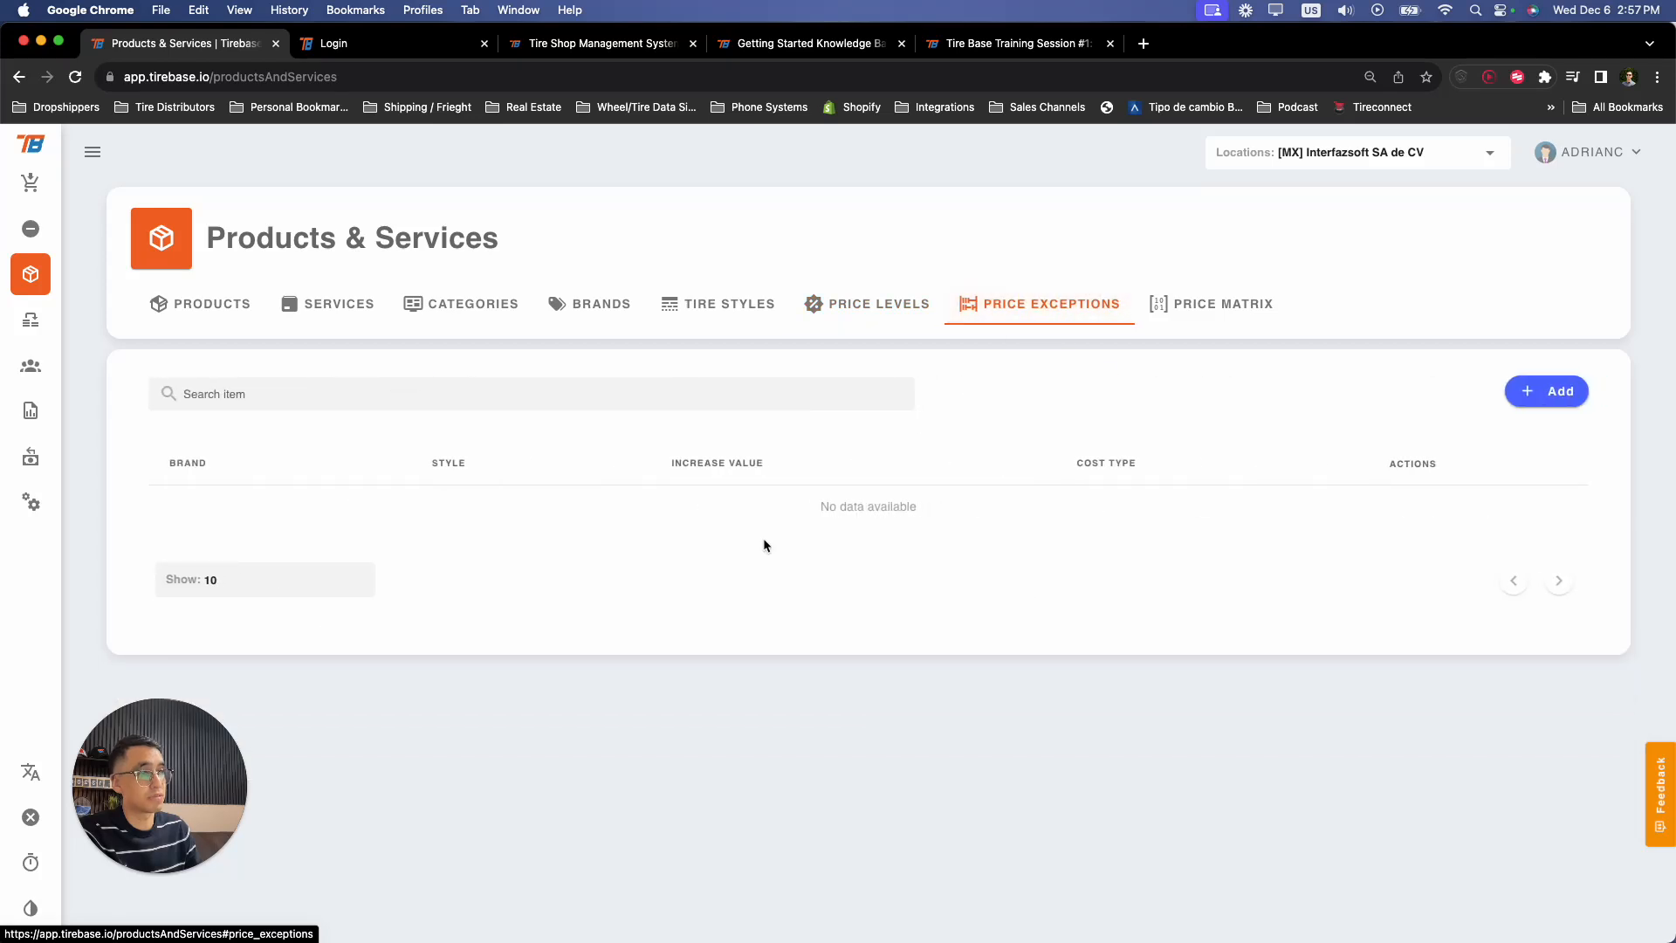
{"action": "left_click", "coordinate": [1545, 390]}
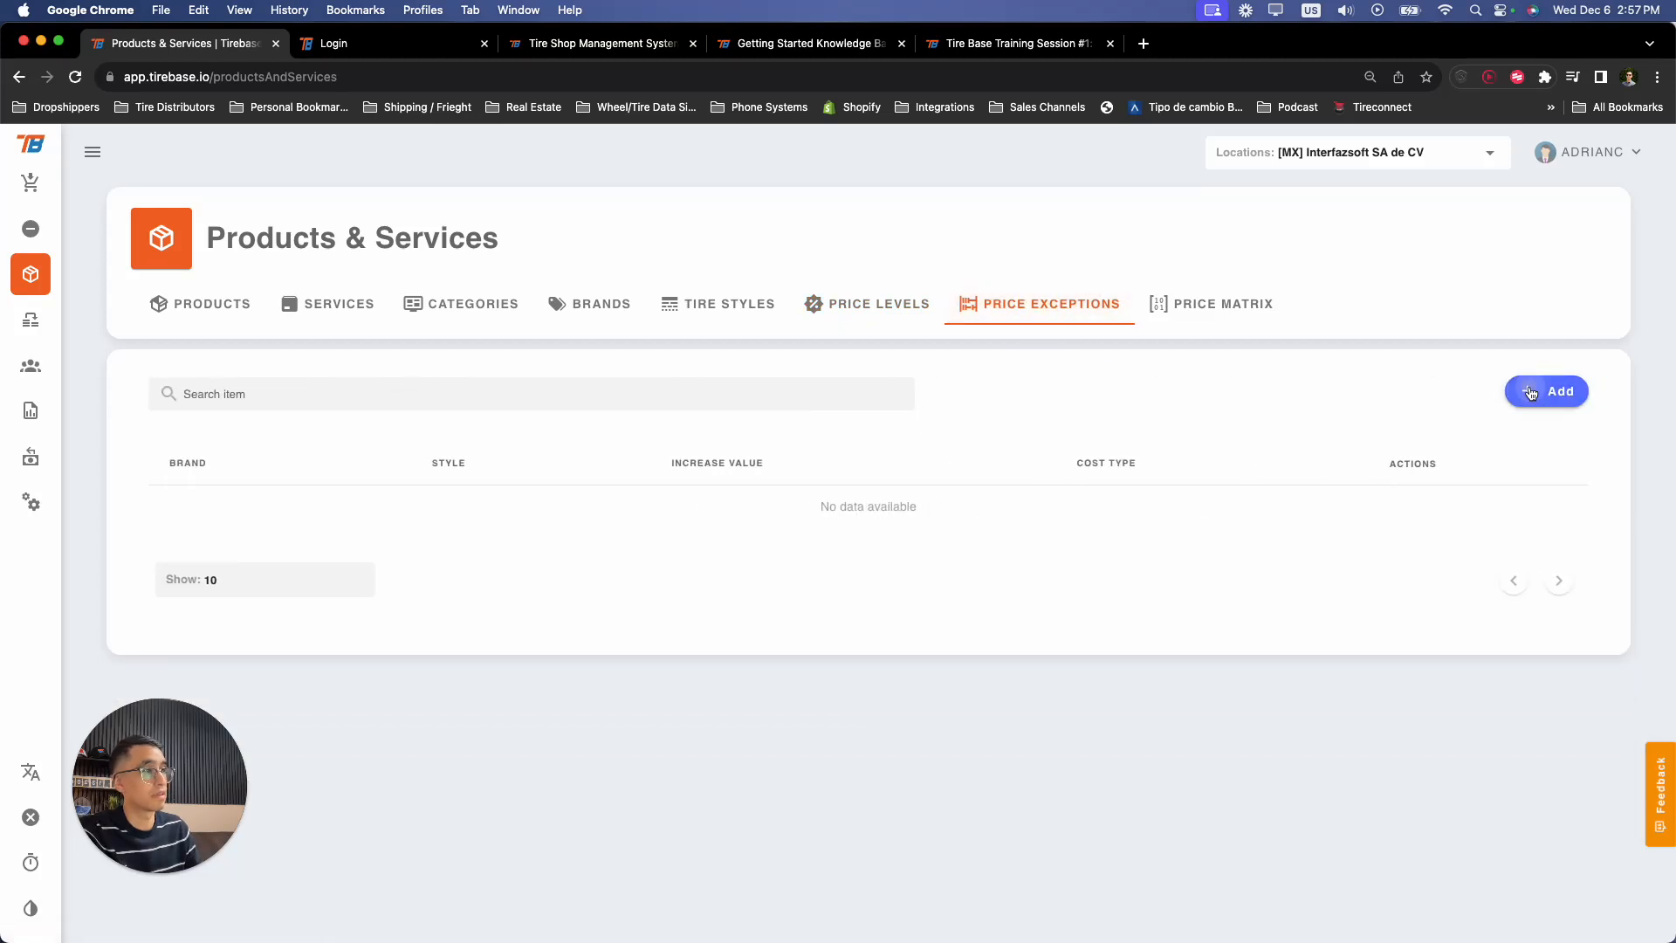
{"action": "left_click", "coordinate": [786, 458]}
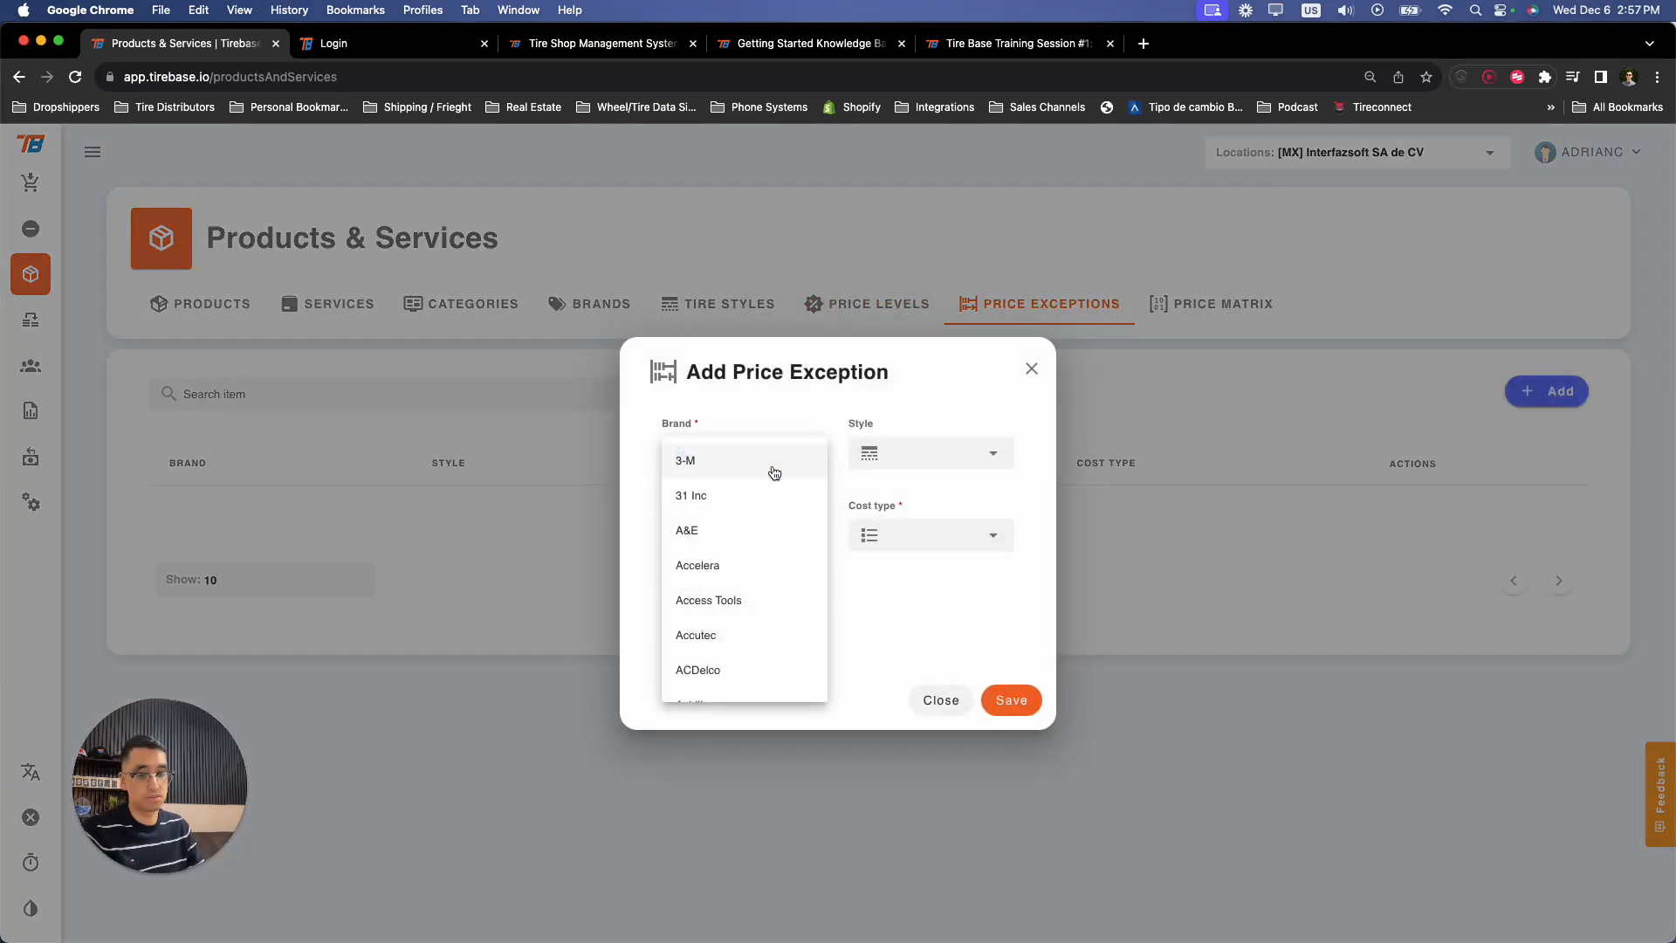
{"action": "scroll", "coordinate": [773, 472], "scroll_direction": "down", "scroll_amount": 2}
{"action": "scroll", "coordinate": [773, 472], "scroll_direction": "down", "scroll_amount": 2}
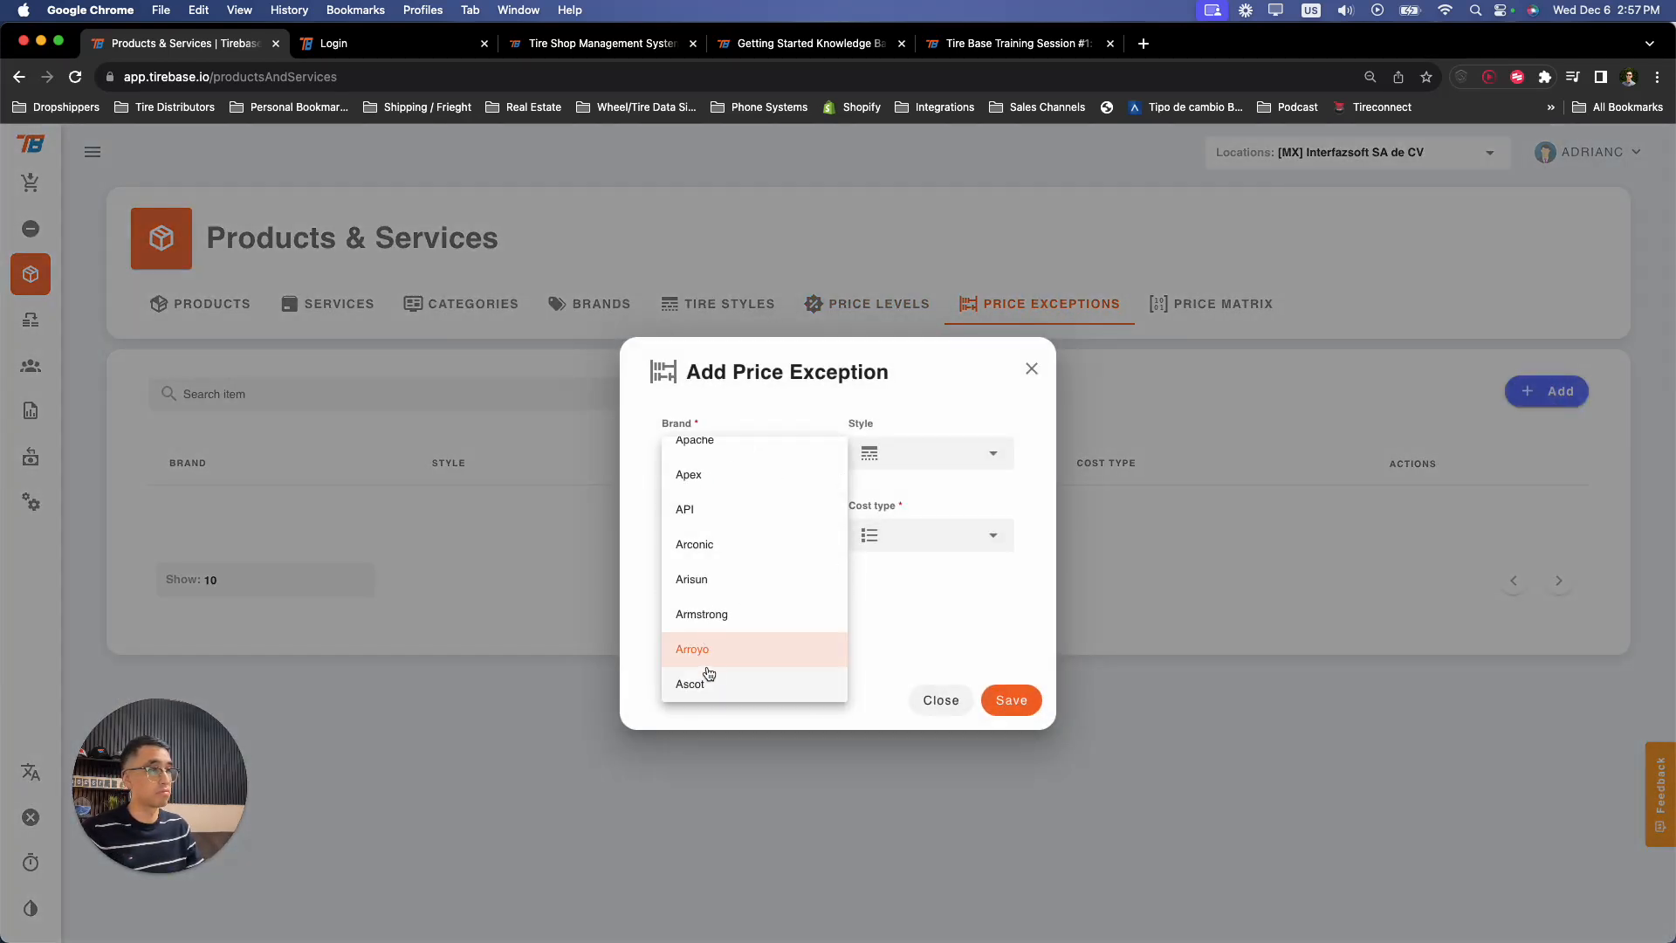
{"action": "left_click", "coordinate": [761, 643]}
{"action": "left_click", "coordinate": [920, 461]}
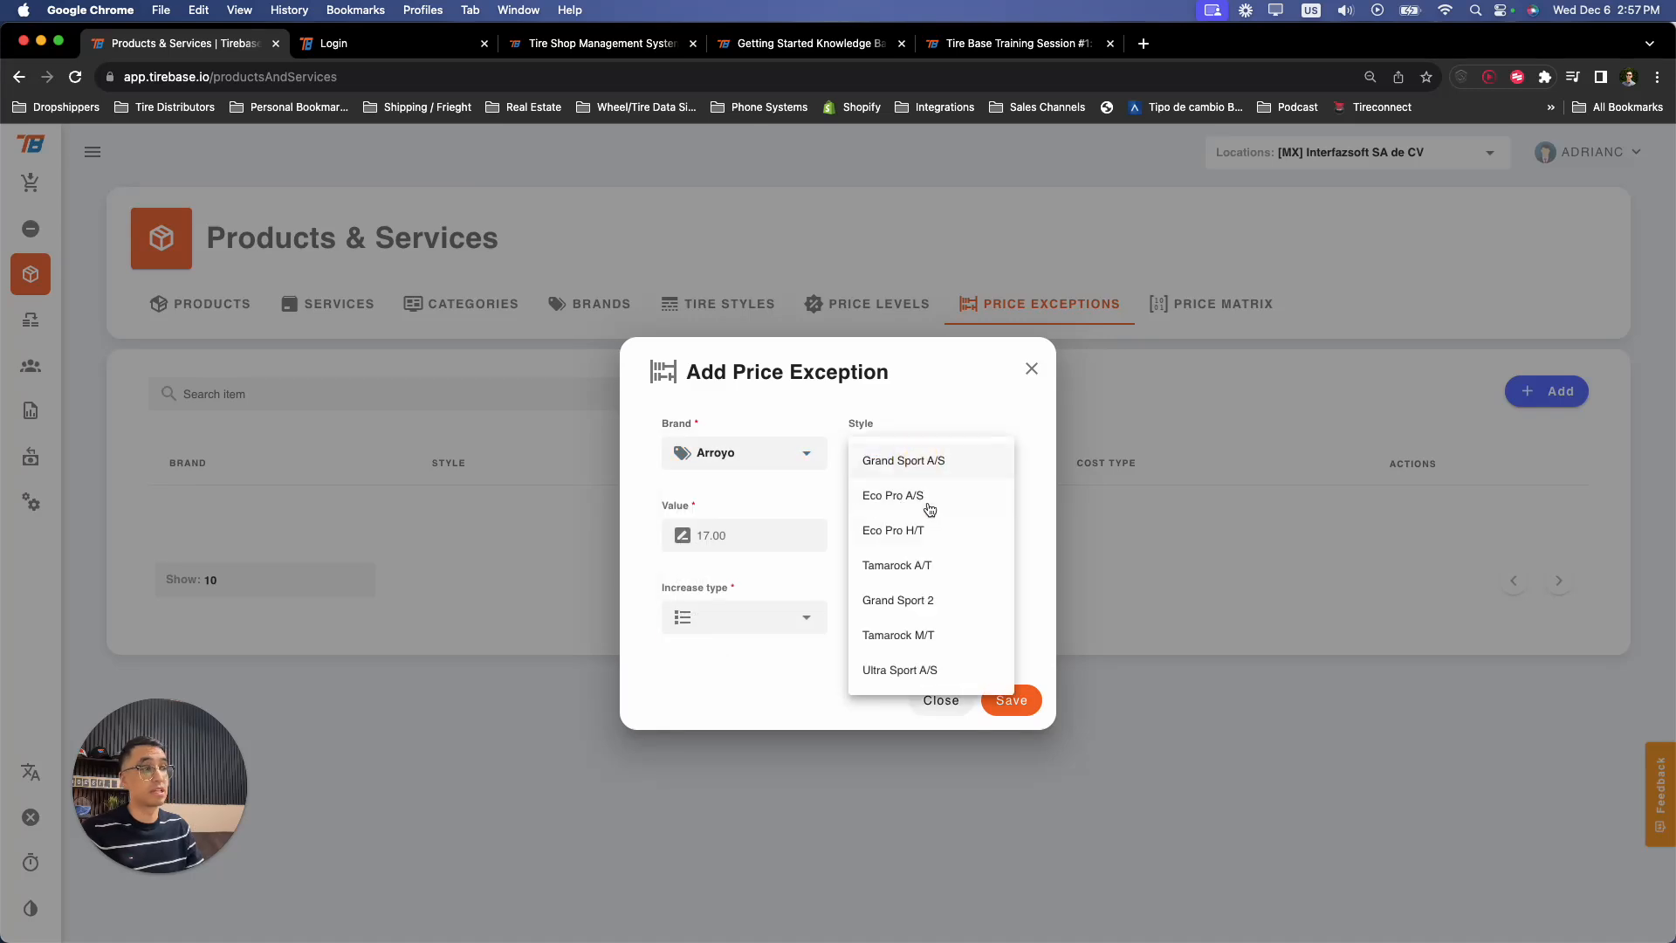
- Change the new price exception's brand to Goodyear and choose the Assurance All-Season style
{"action": "left_click", "coordinate": [718, 465]}
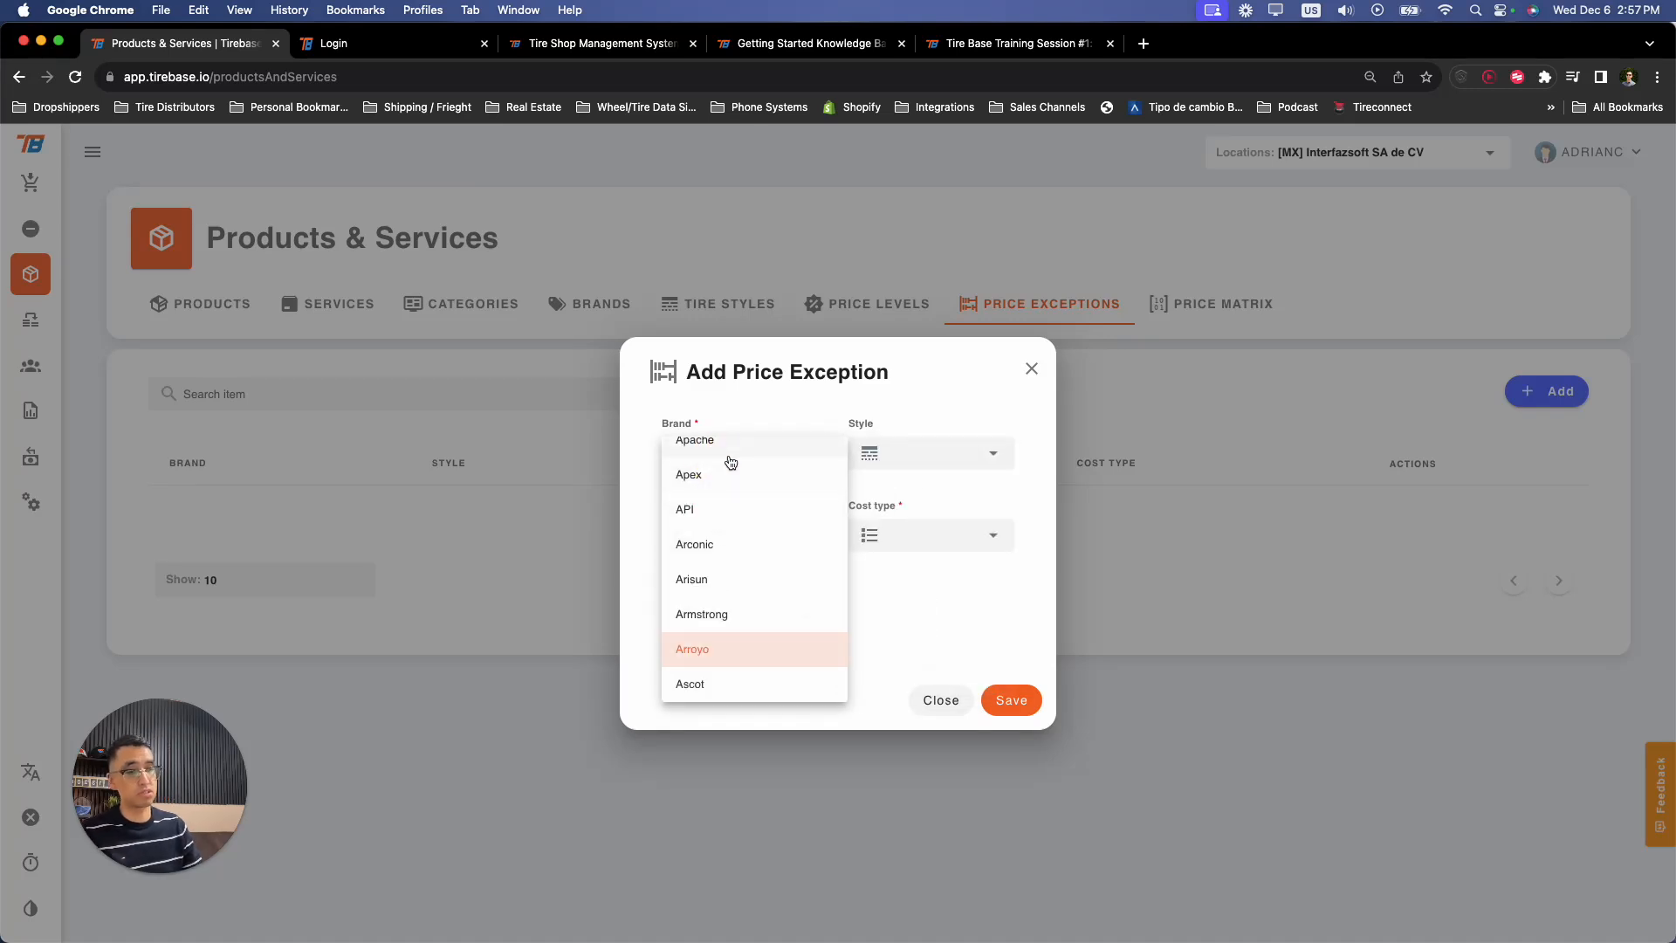
{"action": "scroll", "coordinate": [731, 461], "scroll_direction": "down", "scroll_amount": 10}
{"action": "scroll", "coordinate": [730, 460], "scroll_direction": "down", "scroll_amount": 5}
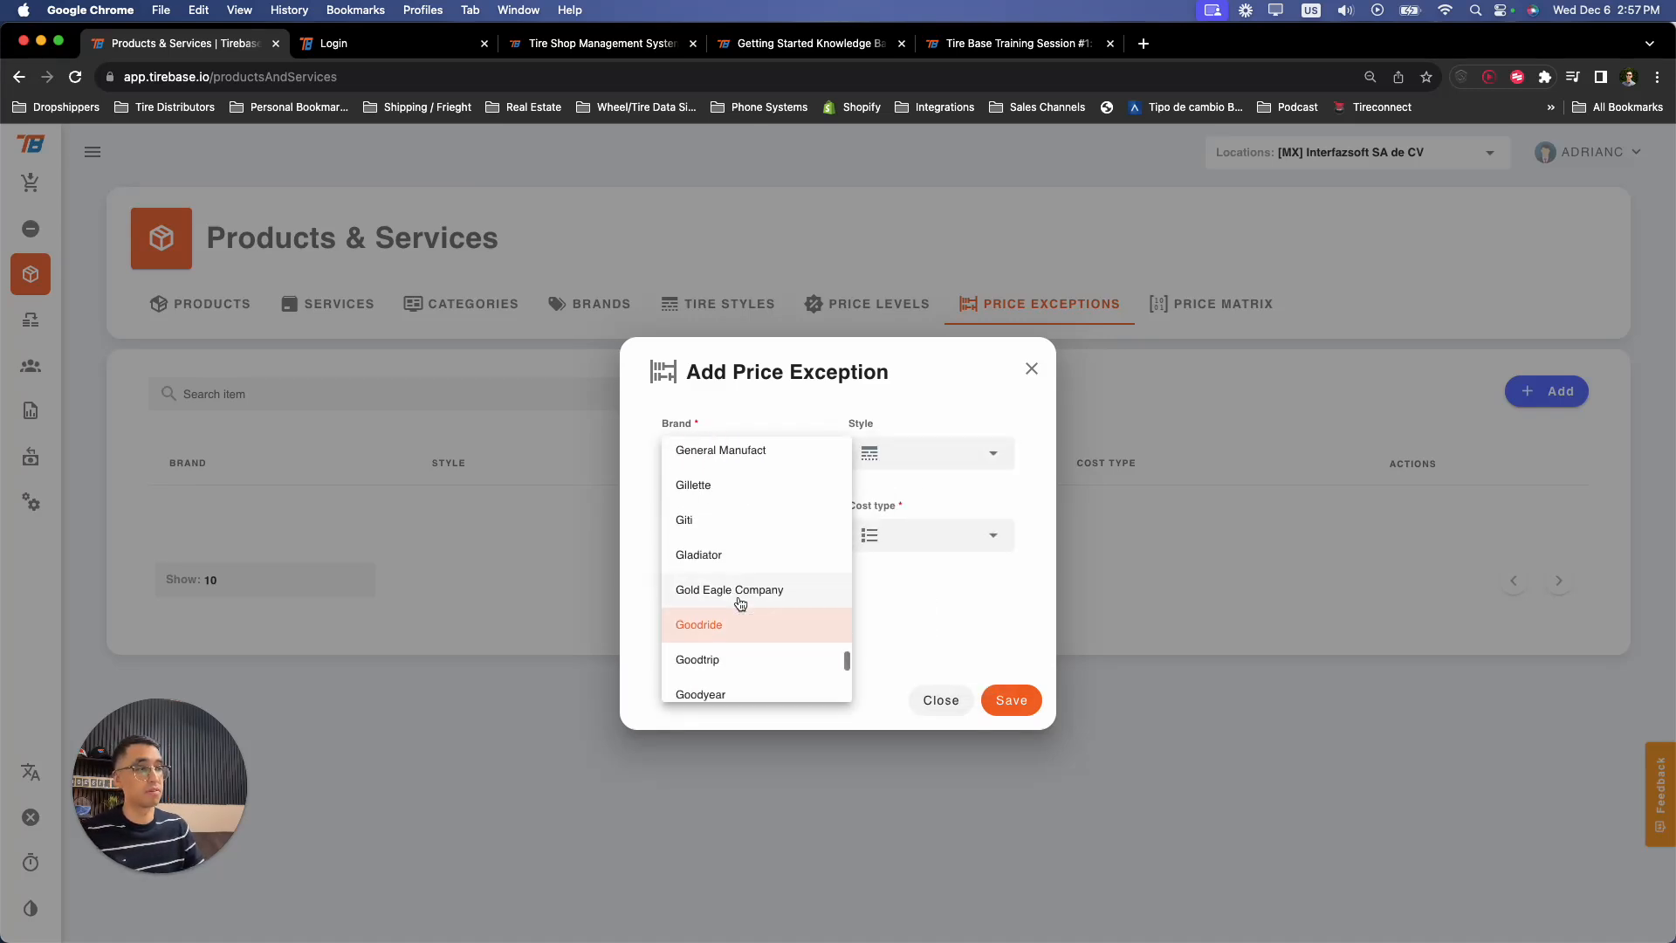
{"action": "left_click", "coordinate": [720, 633]}
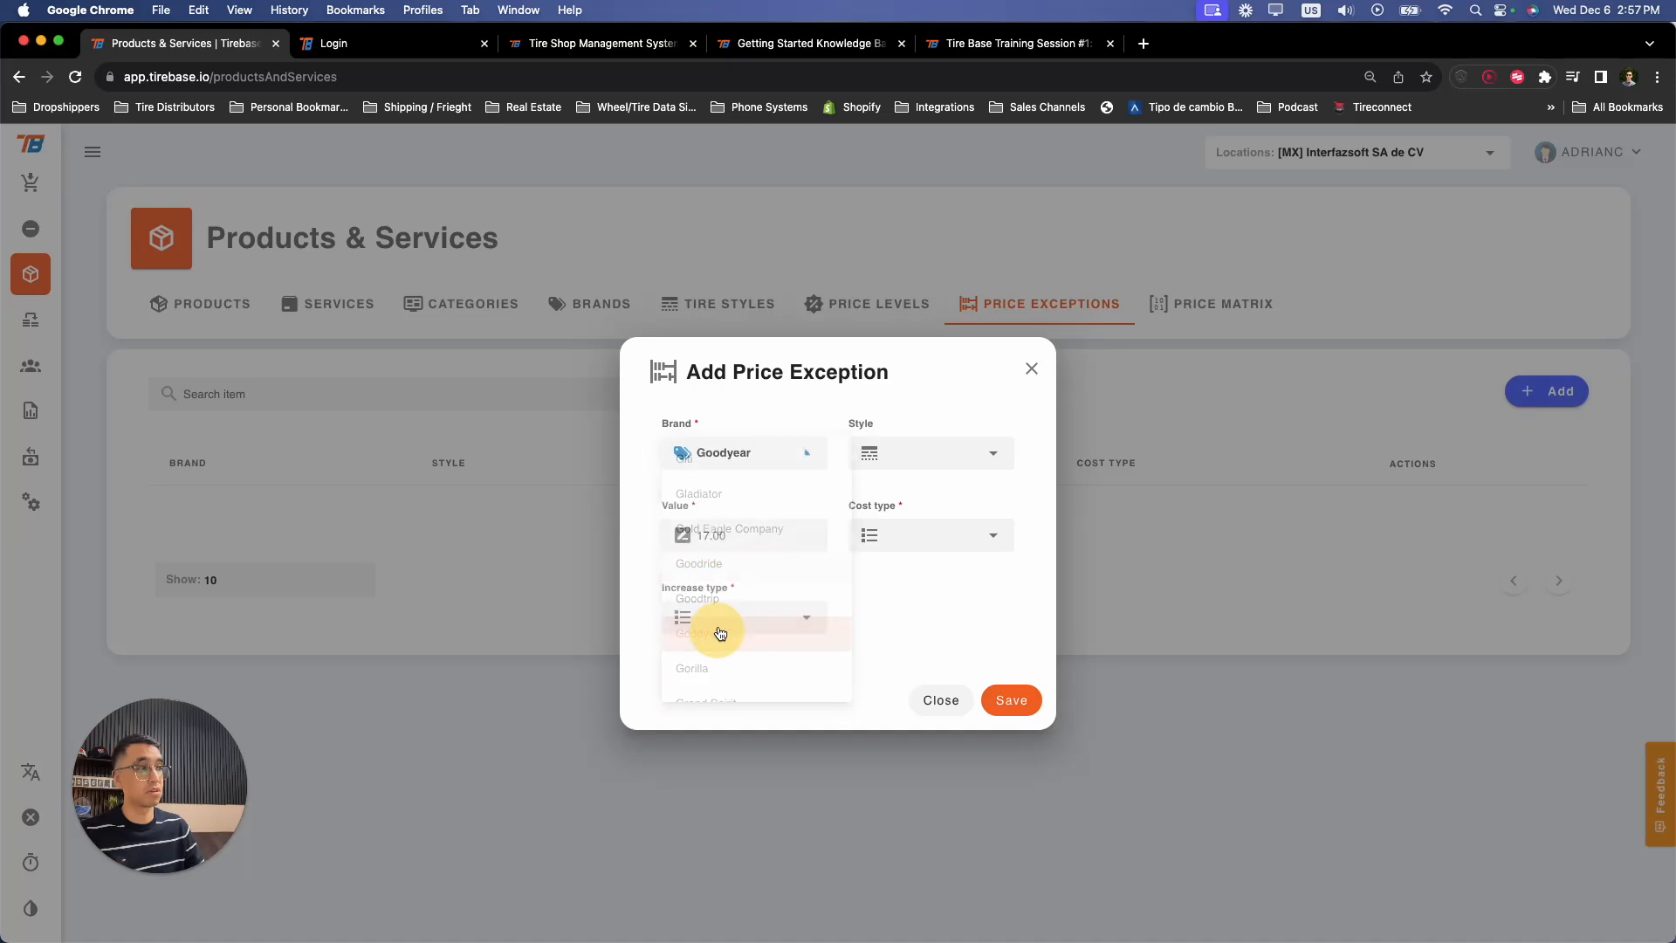
{"action": "left_click", "coordinate": [926, 455]}
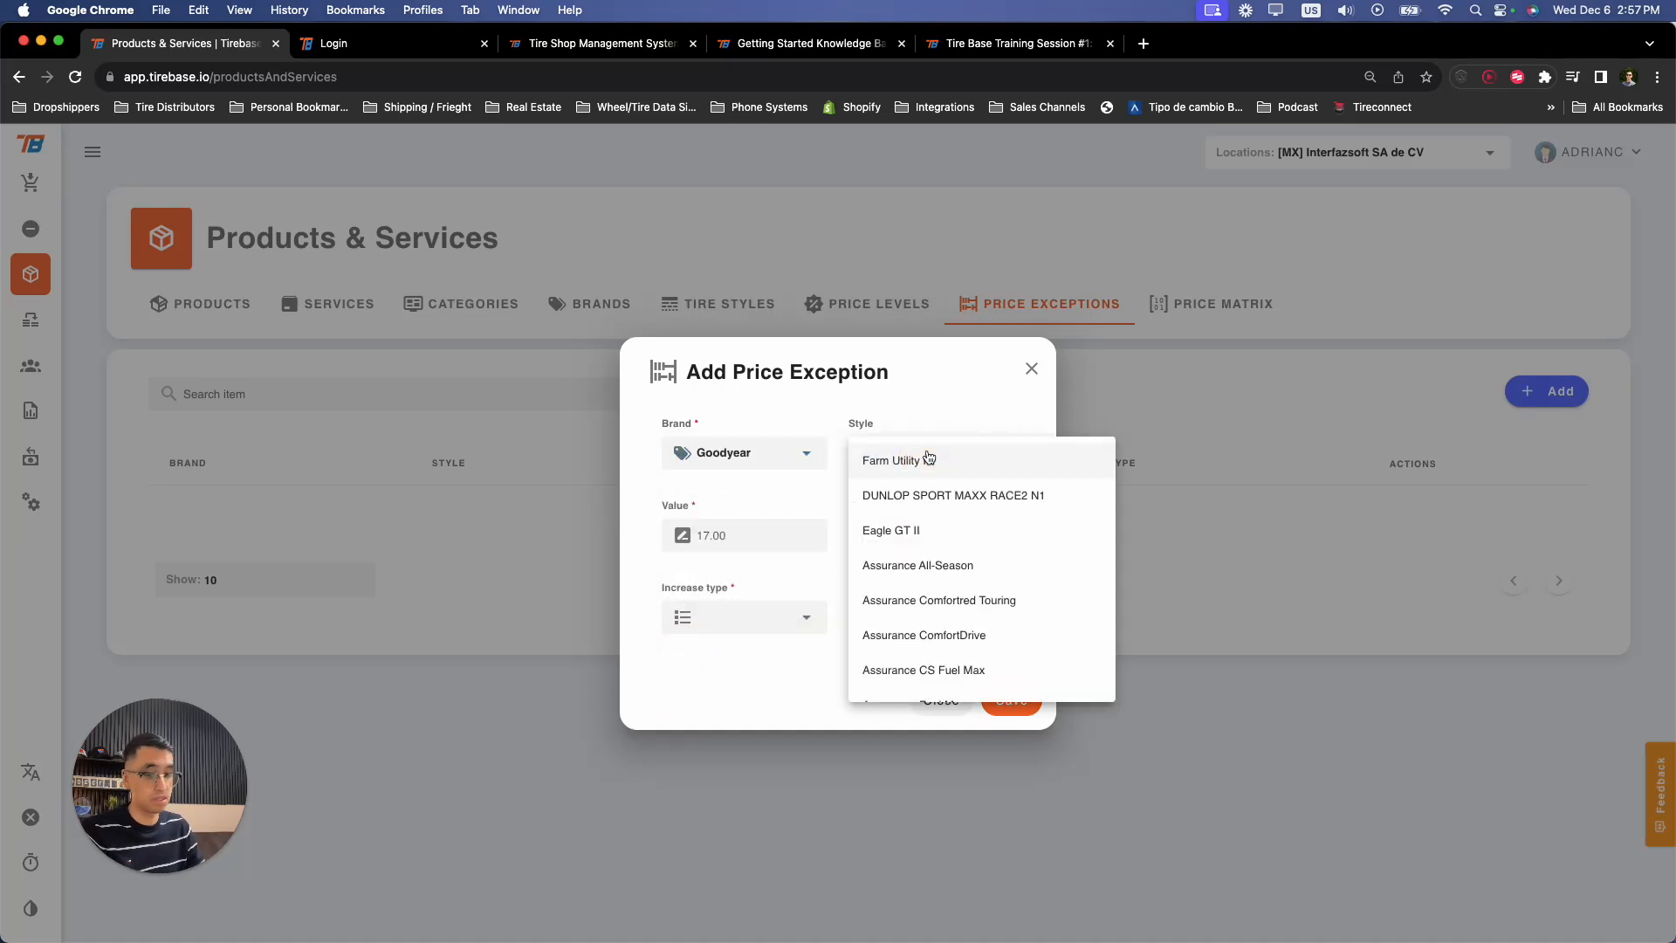
{"action": "left_click", "coordinate": [958, 567]}
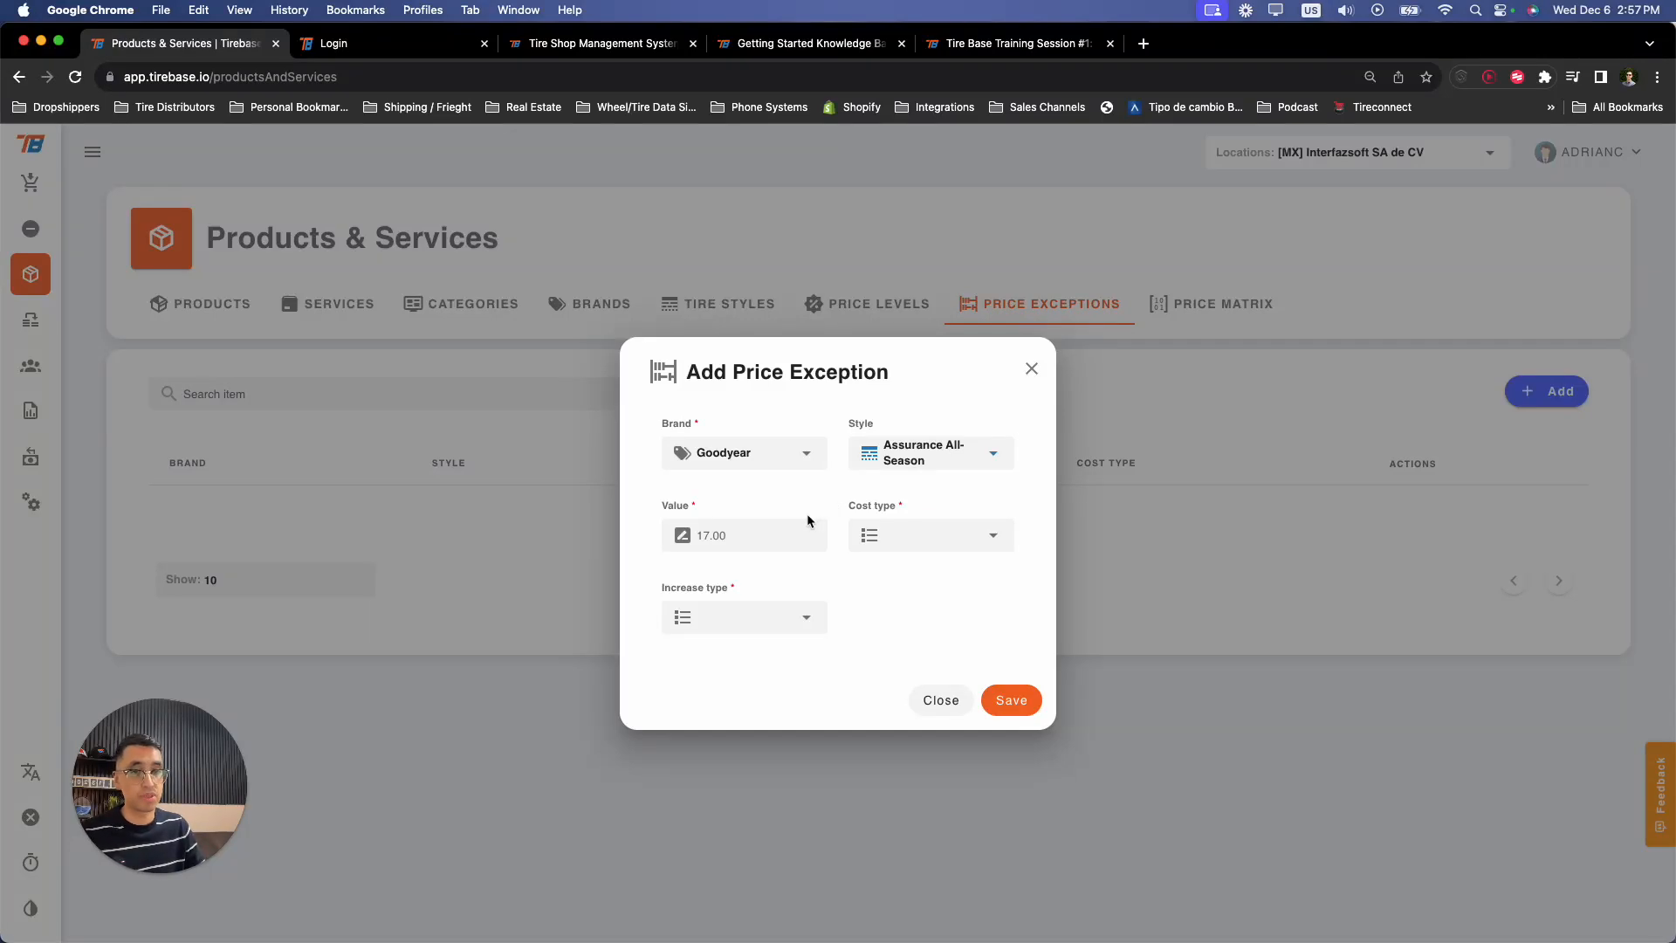
- Set the price exception's value to -10 with cost type Average and increase type Fixed, and save it
{"action": "left_click", "coordinate": [742, 542]}
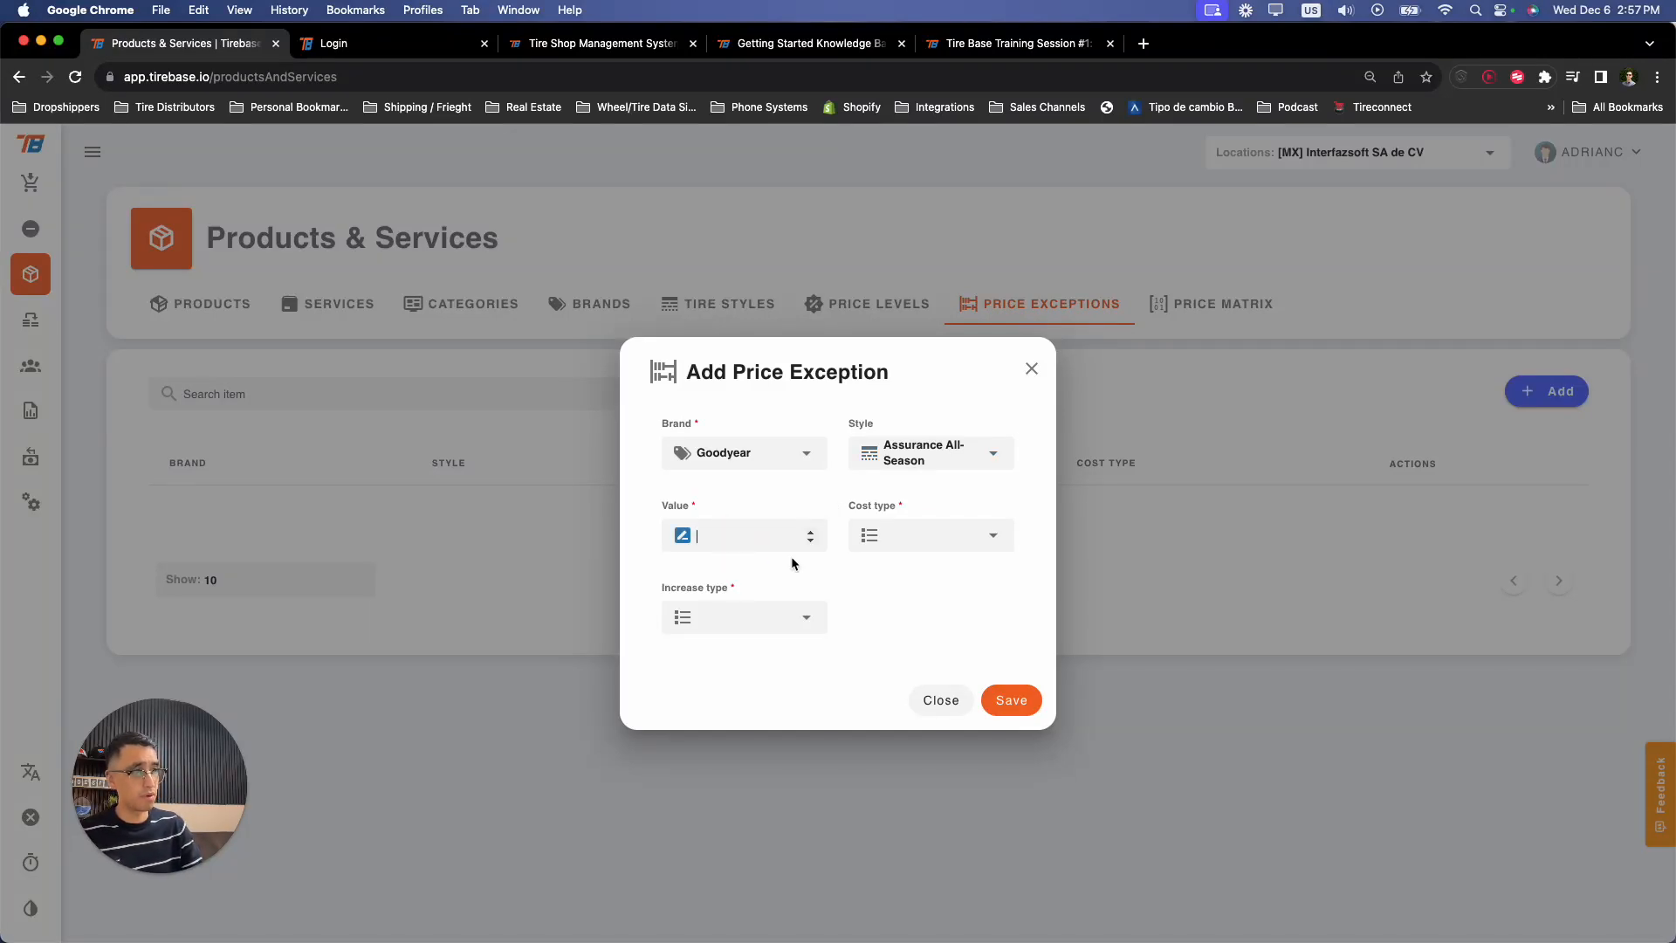
{"action": "type", "text": "-"}
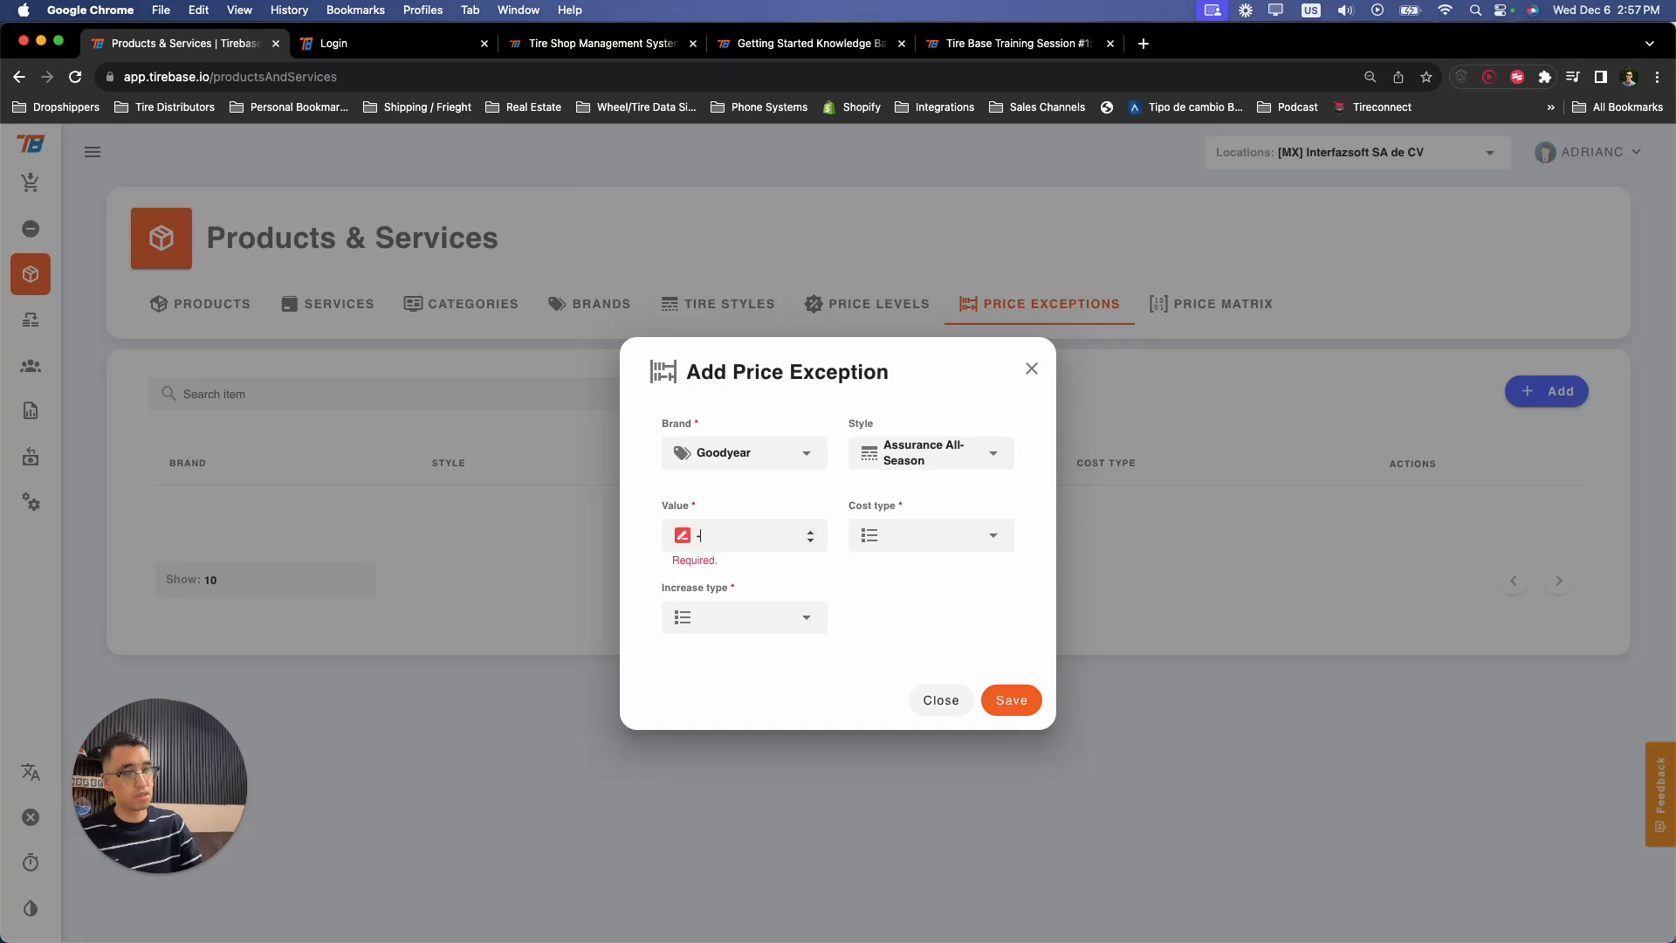
{"action": "type", "text": "10"}
{"action": "left_click", "coordinate": [935, 533]}
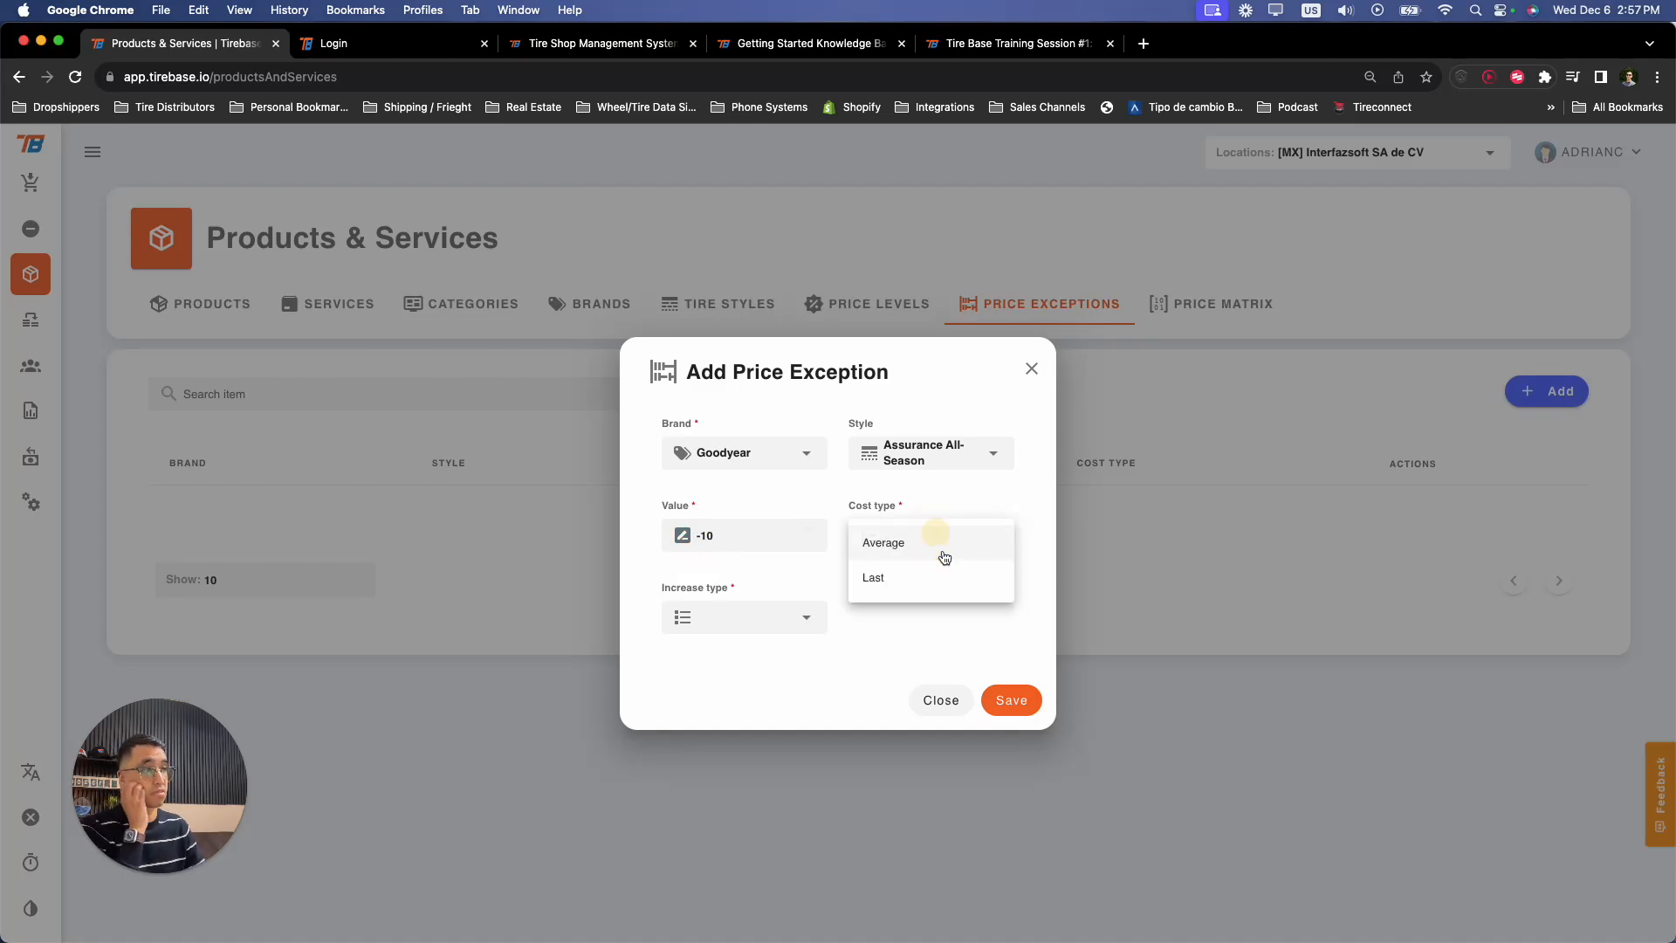
{"action": "left_click", "coordinate": [928, 550]}
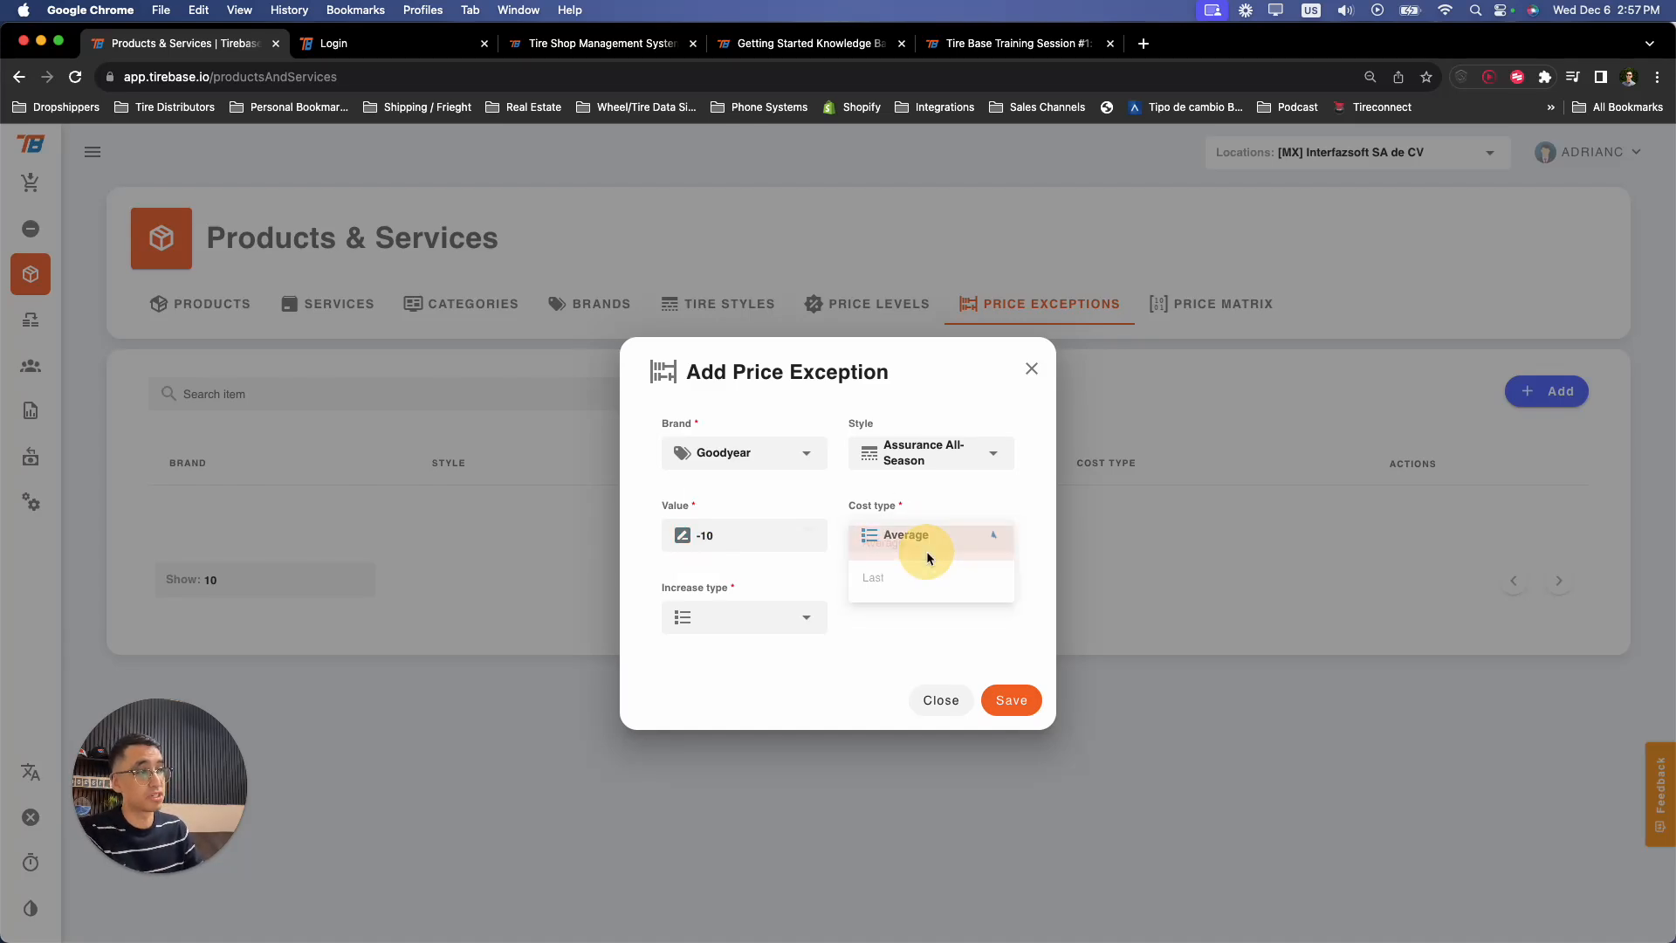
{"action": "left_click", "coordinate": [797, 618]}
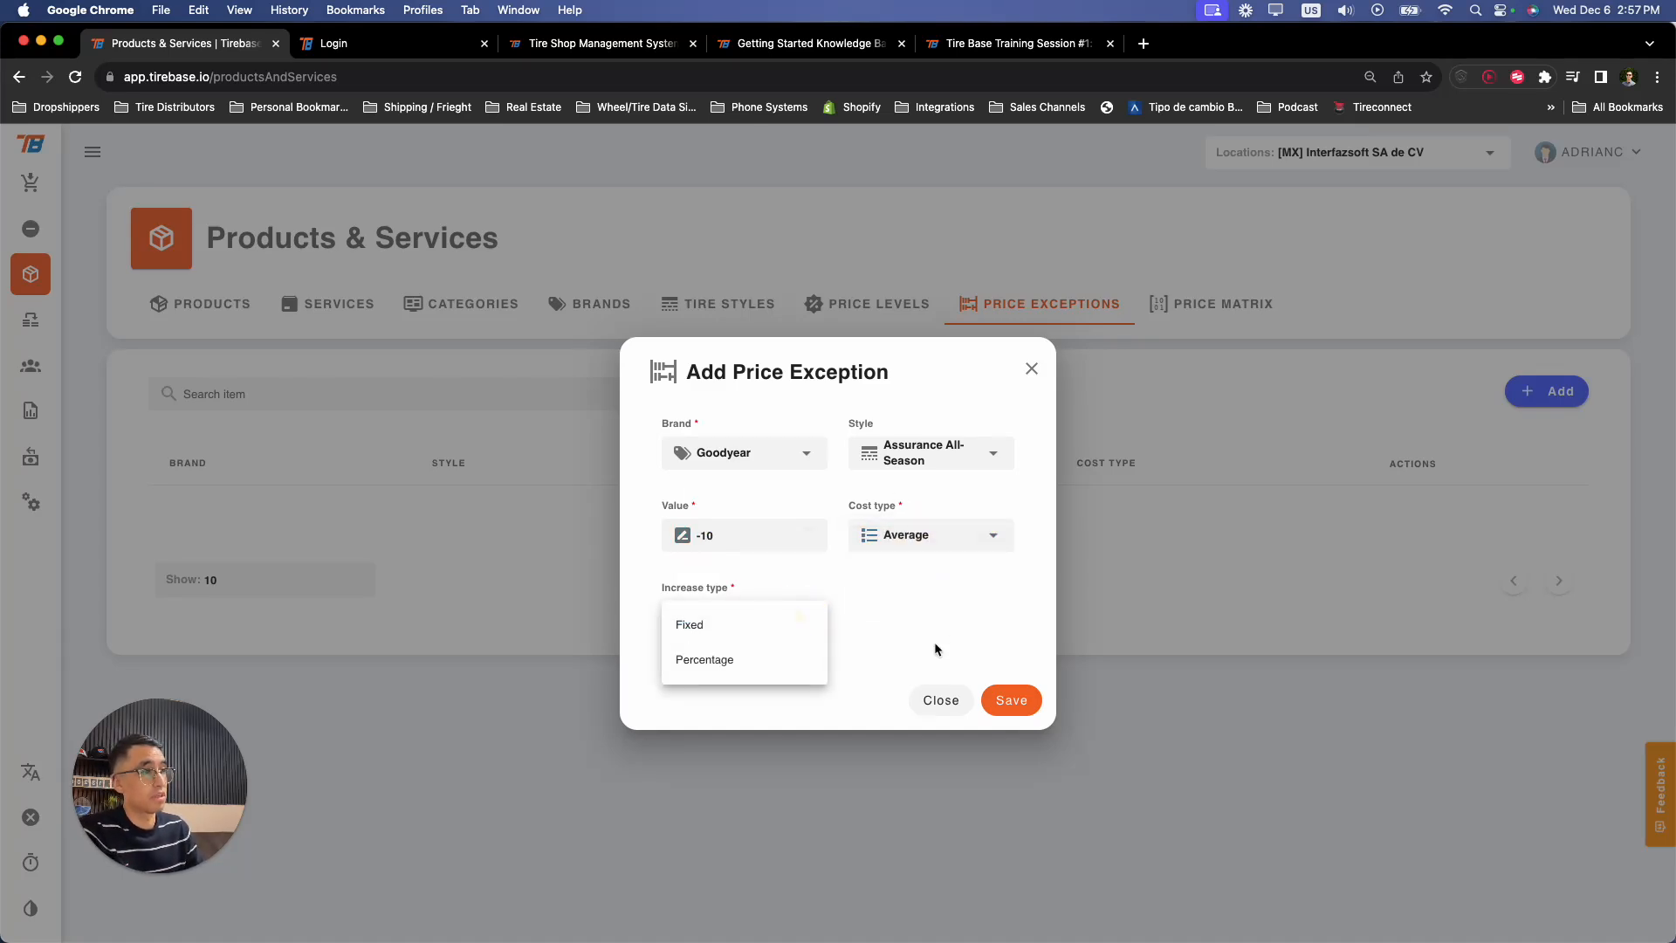
{"action": "left_click", "coordinate": [739, 638]}
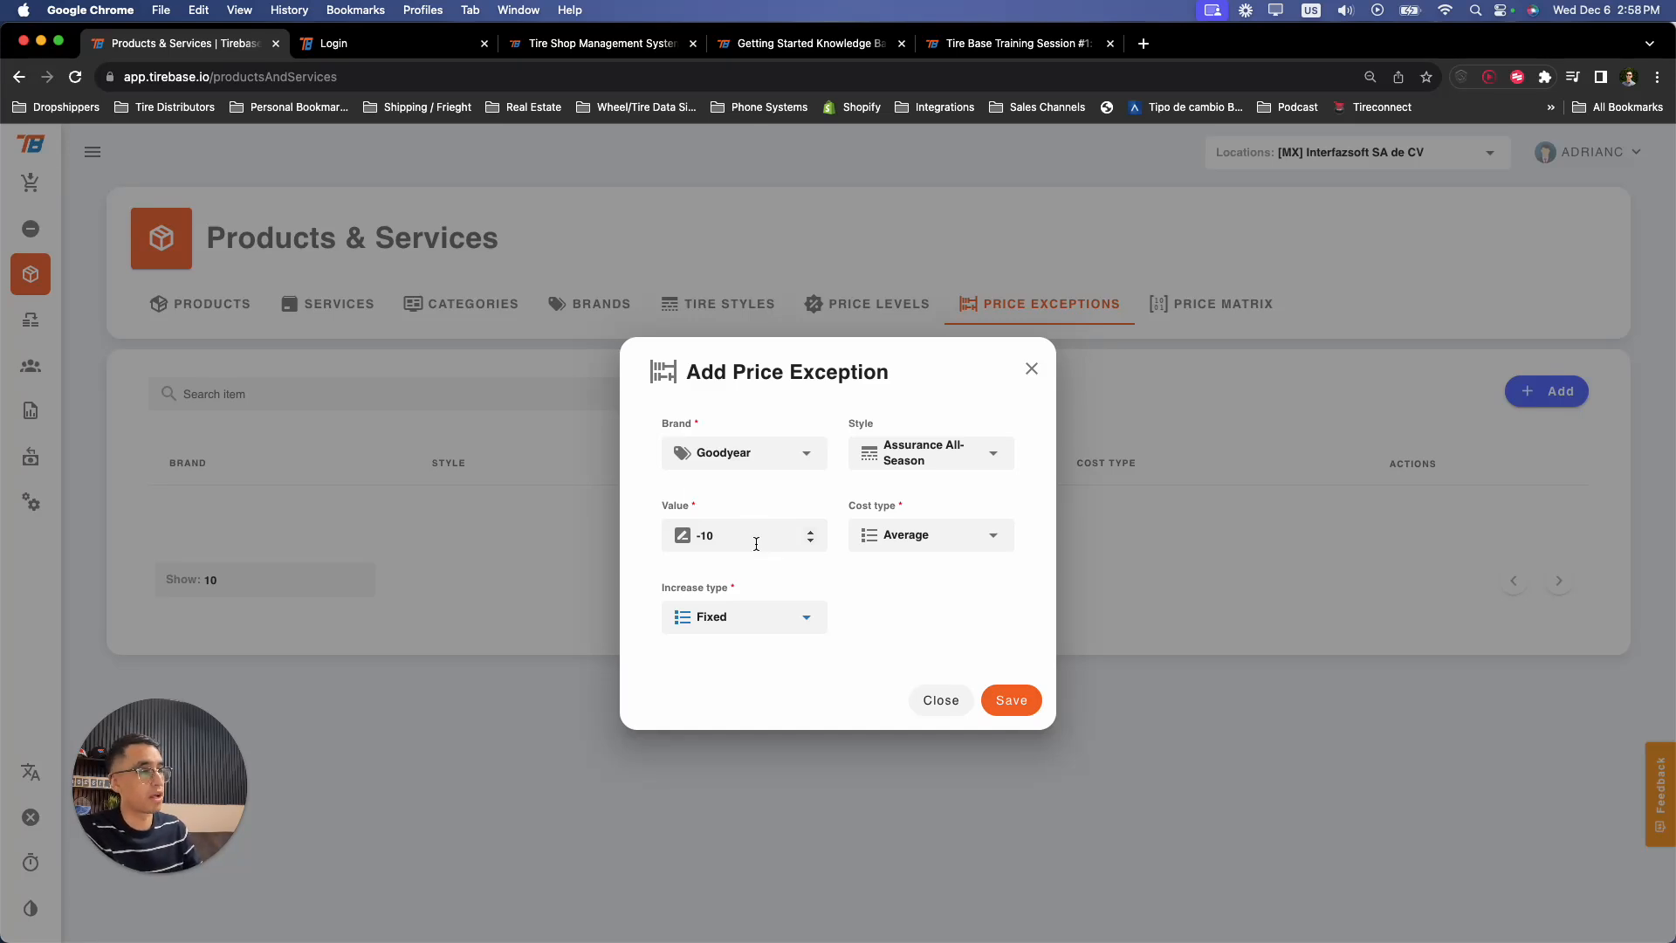
{"action": "left_click", "coordinate": [1013, 700]}
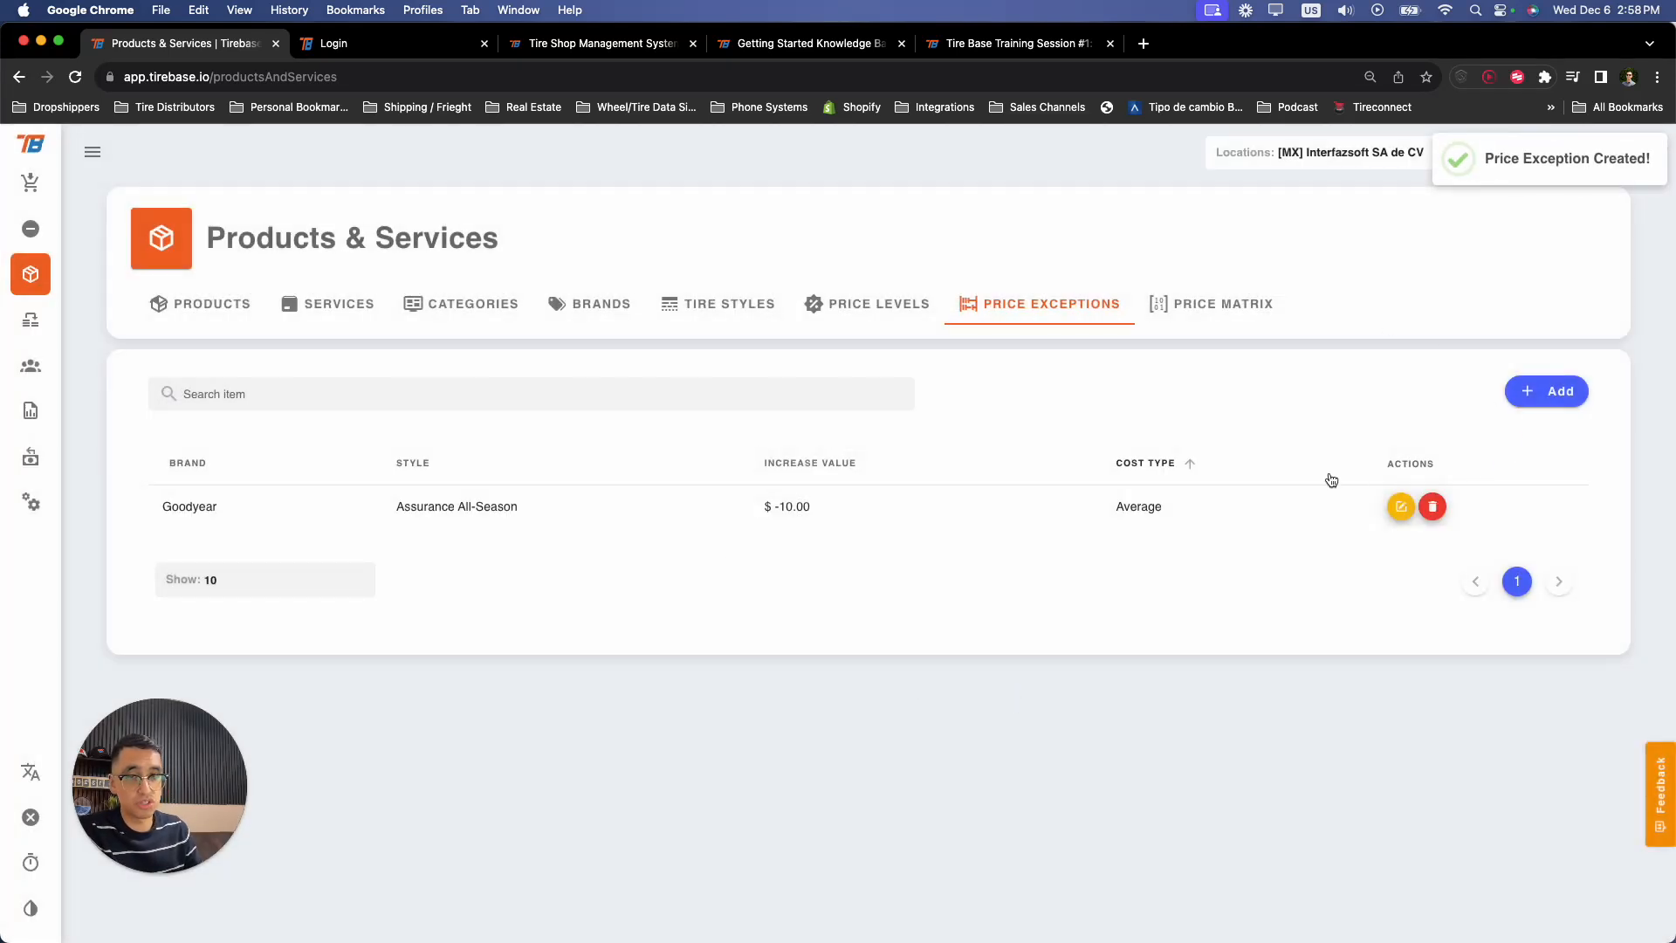
- Review the price matrix, and inspect the edit form of the $0.00 to $50.99 range without updating it
{"action": "left_click", "coordinate": [1191, 306]}
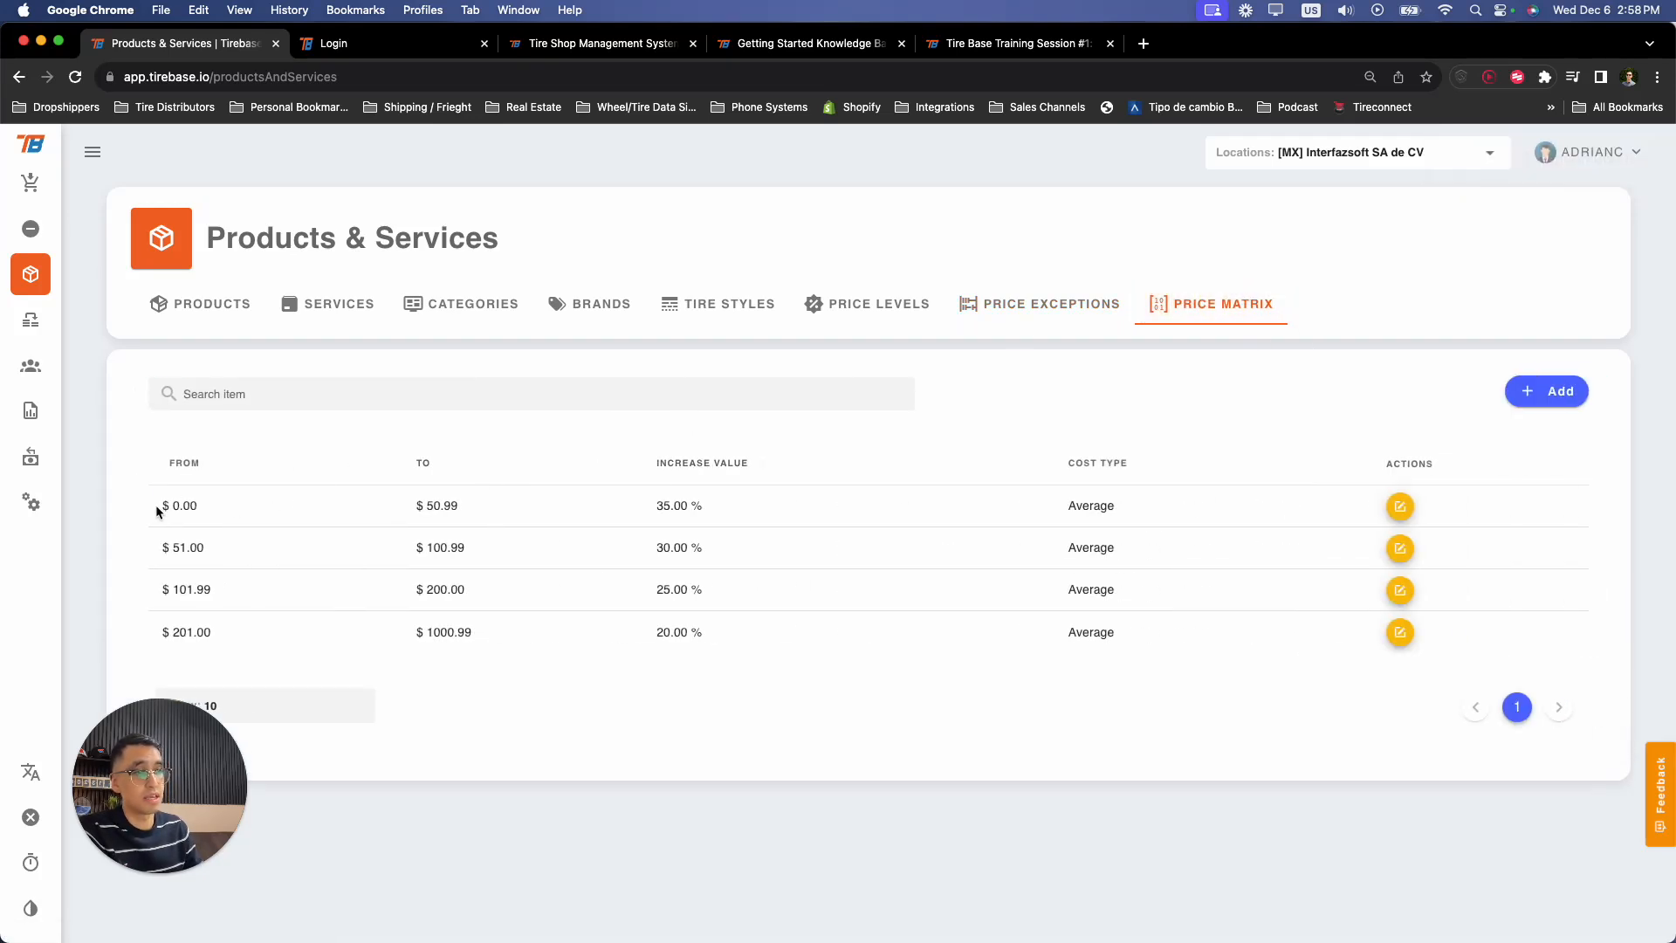
{"action": "left_click_drag", "start_coordinate": [155, 505], "coordinate": [233, 505]}
{"action": "left_click_drag", "start_coordinate": [407, 505], "coordinate": [563, 542]}
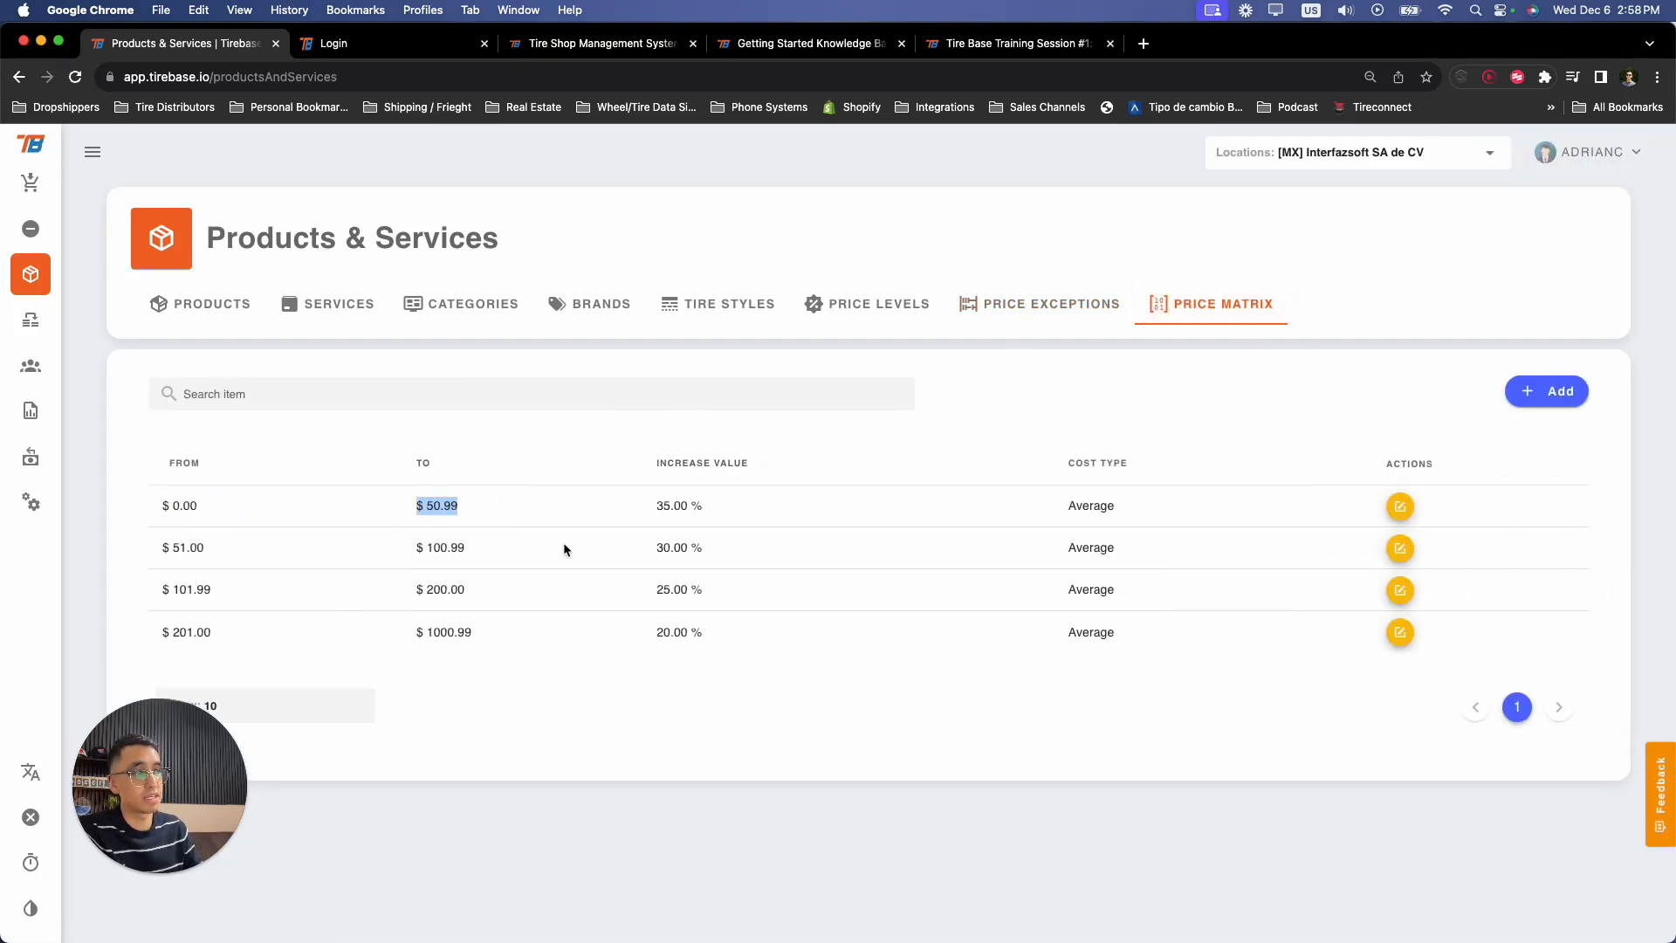
{"action": "left_click", "coordinate": [1397, 506]}
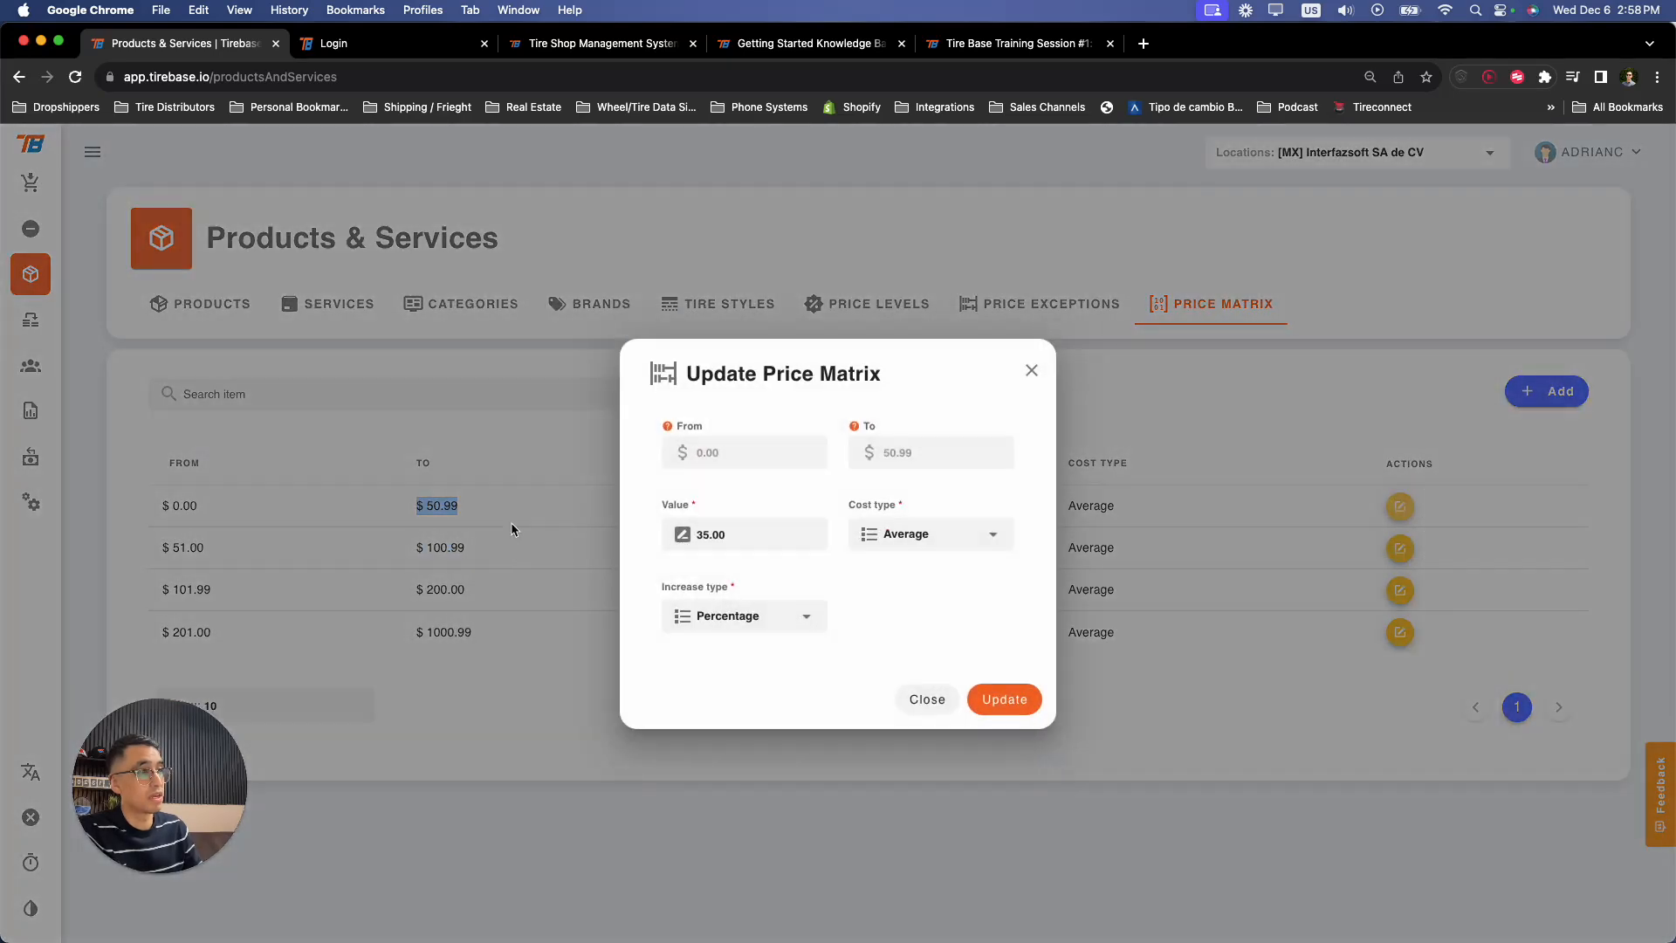
{"action": "left_click", "coordinate": [927, 699]}
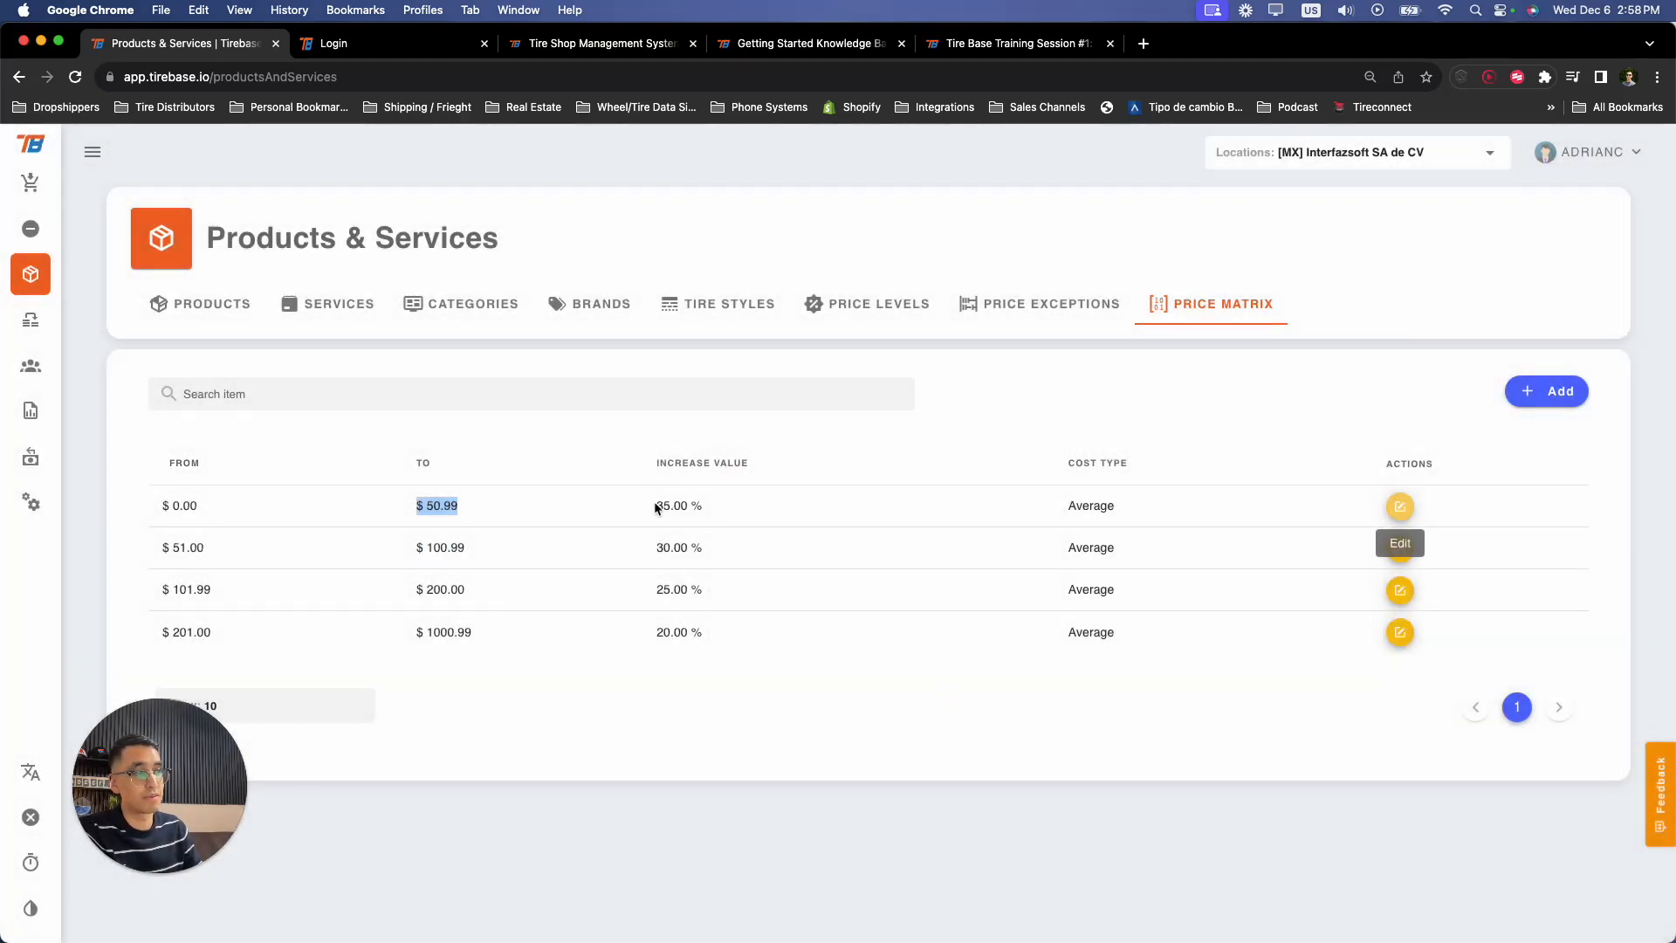
- Examine the first price matrix range's increase value and limits, and the upper limit of the last range
{"action": "left_click_drag", "start_coordinate": [655, 507], "coordinate": [728, 512]}
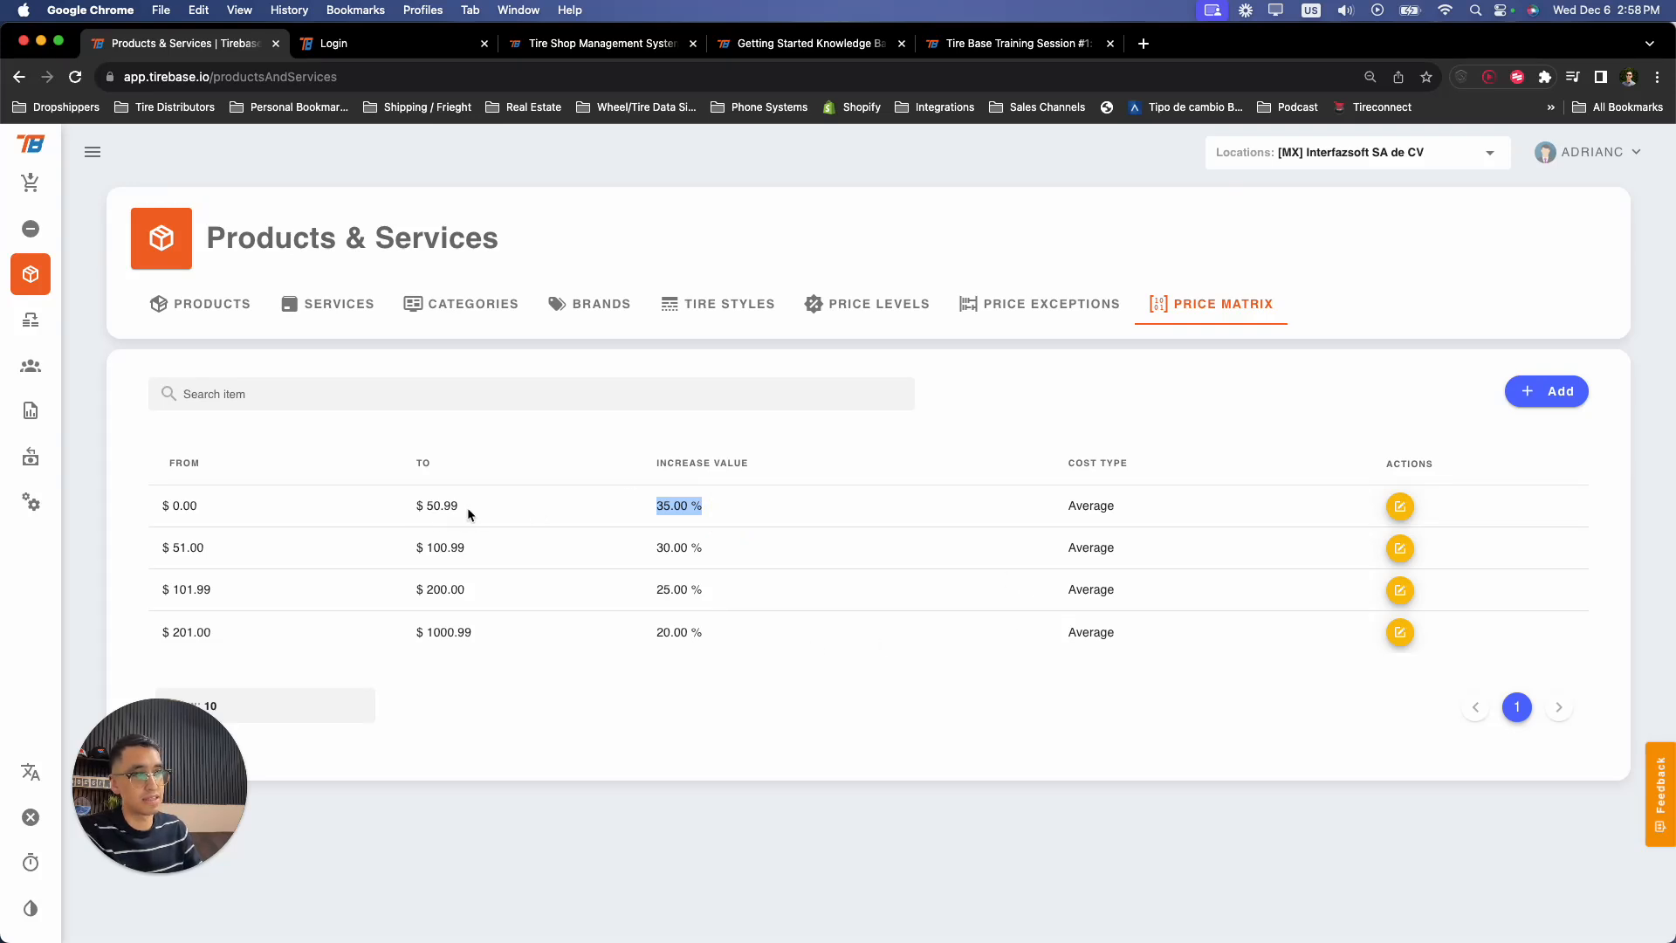
{"action": "left_click_drag", "start_coordinate": [468, 507], "coordinate": [67, 510]}
{"action": "left_click", "coordinate": [67, 511]}
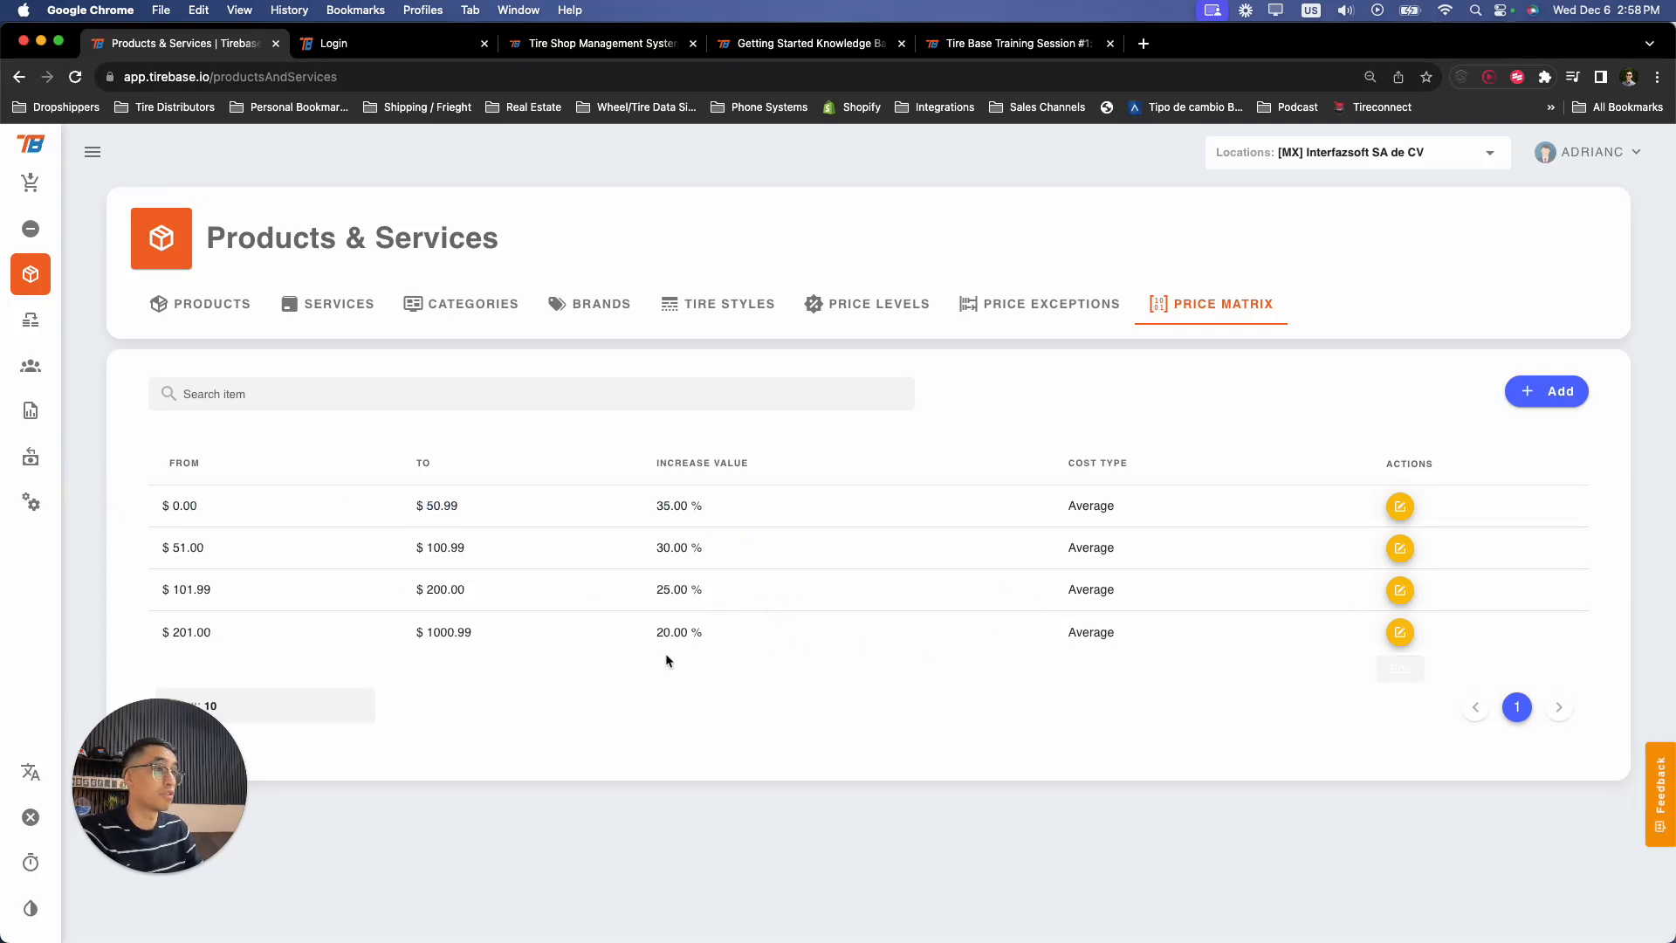
{"action": "left_click_drag", "start_coordinate": [412, 638], "coordinate": [505, 641]}
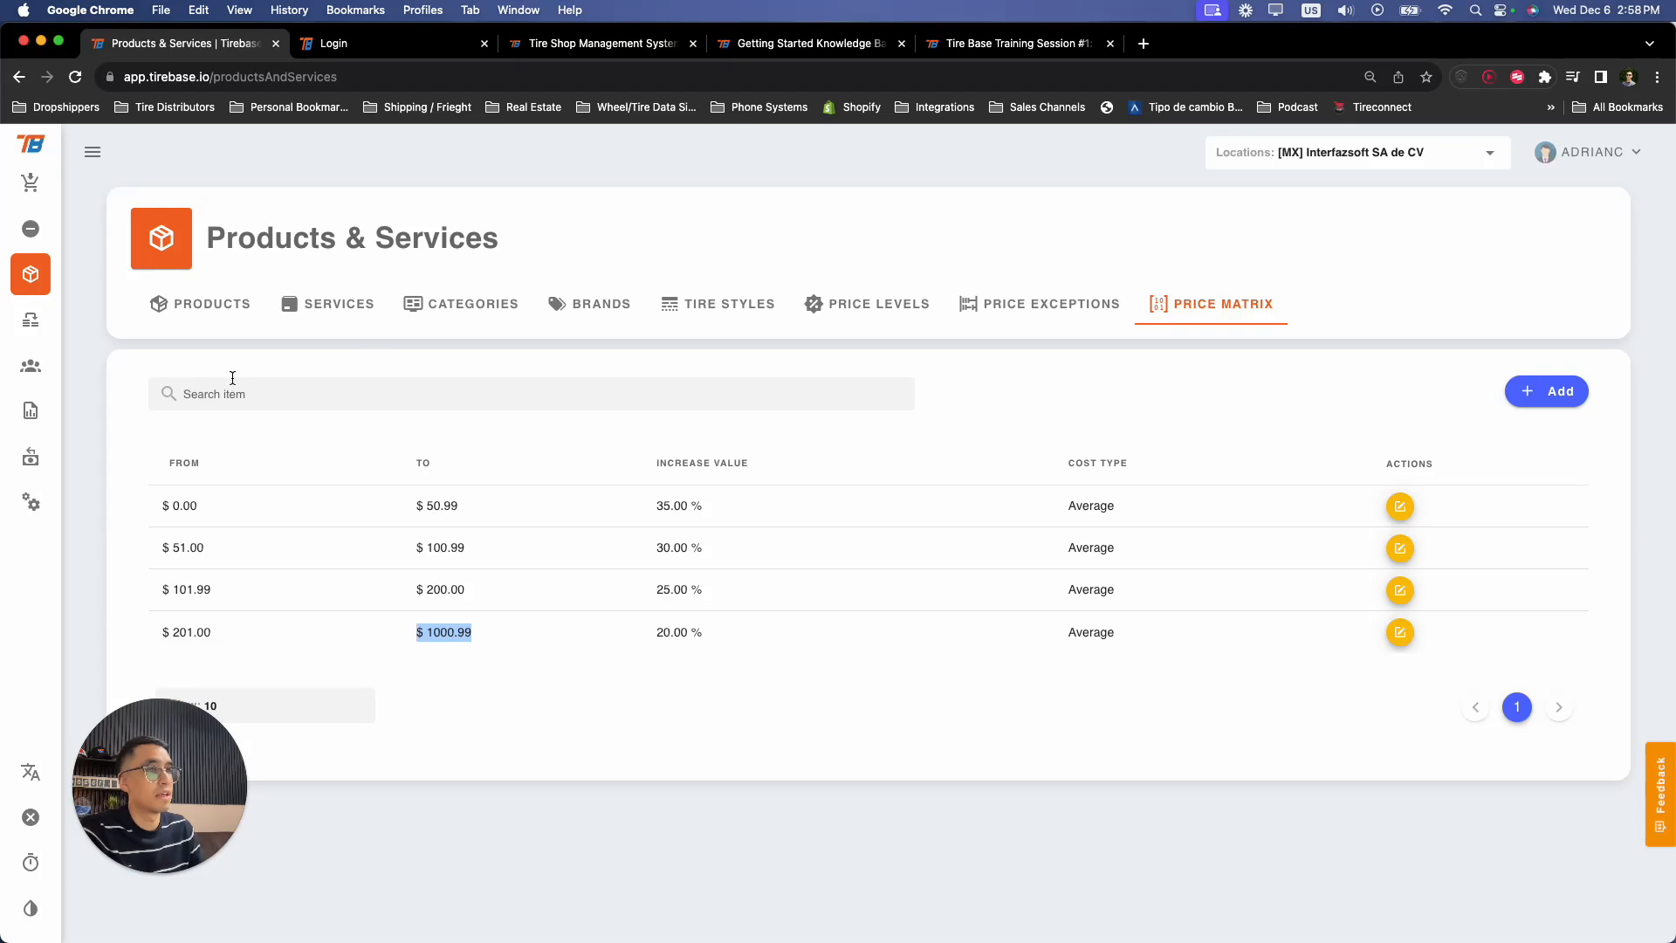
- Inspect the brand and item type filters for a new inventory count, and close the form without saving
{"action": "left_click", "coordinate": [30, 320]}
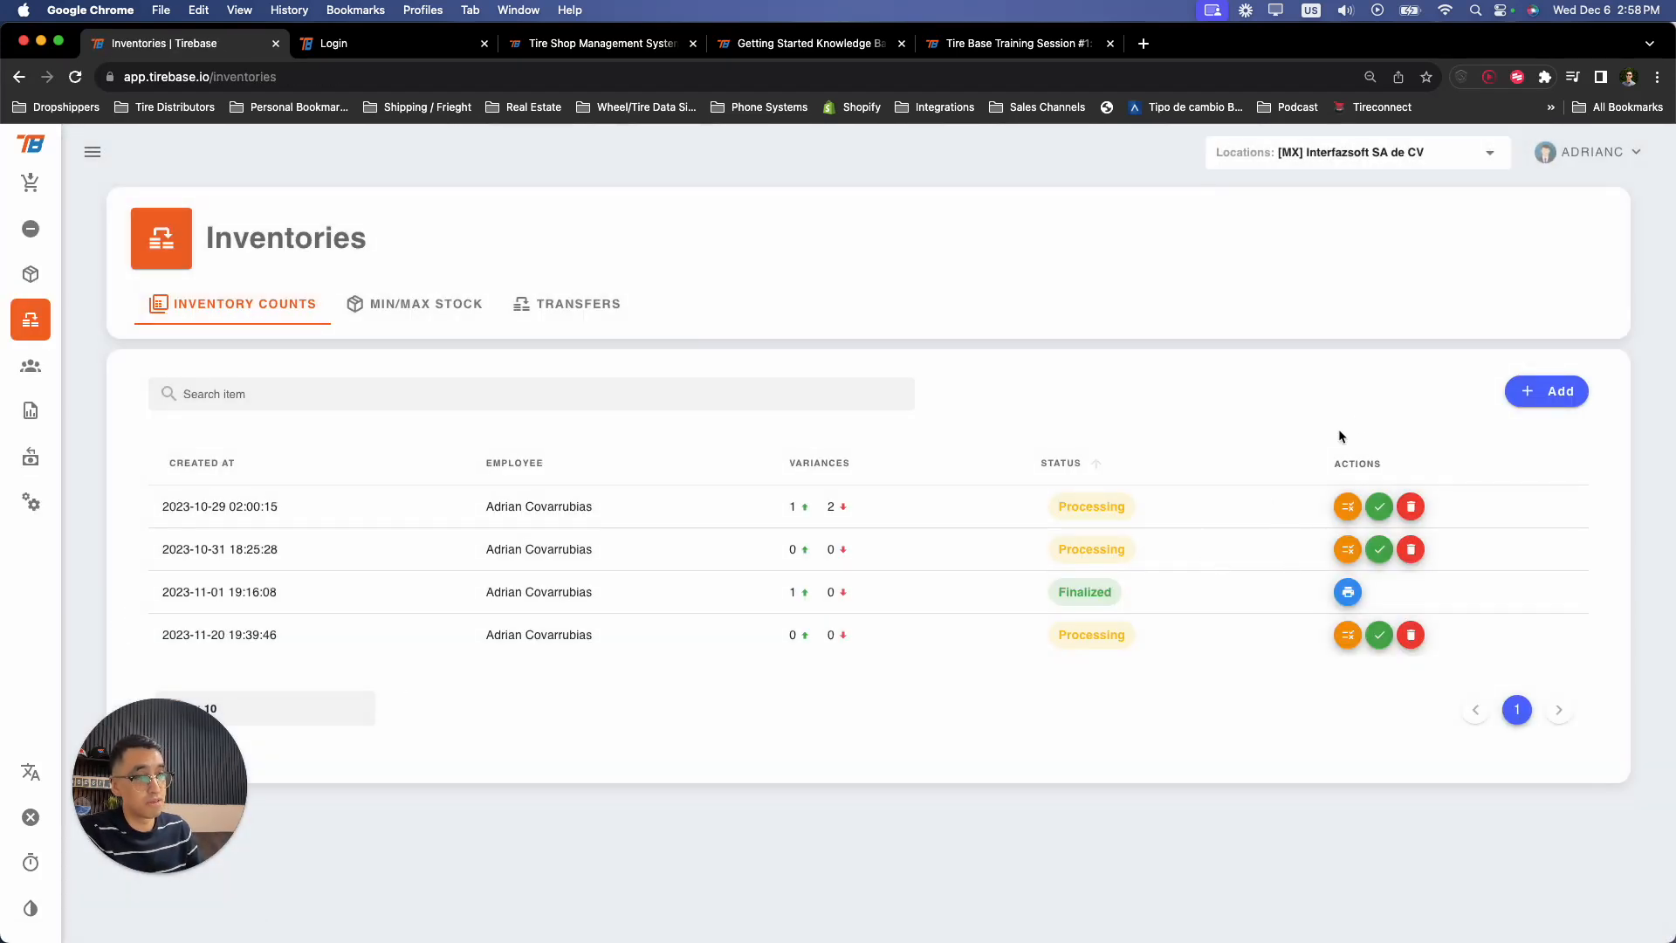
{"action": "left_click", "coordinate": [1546, 391]}
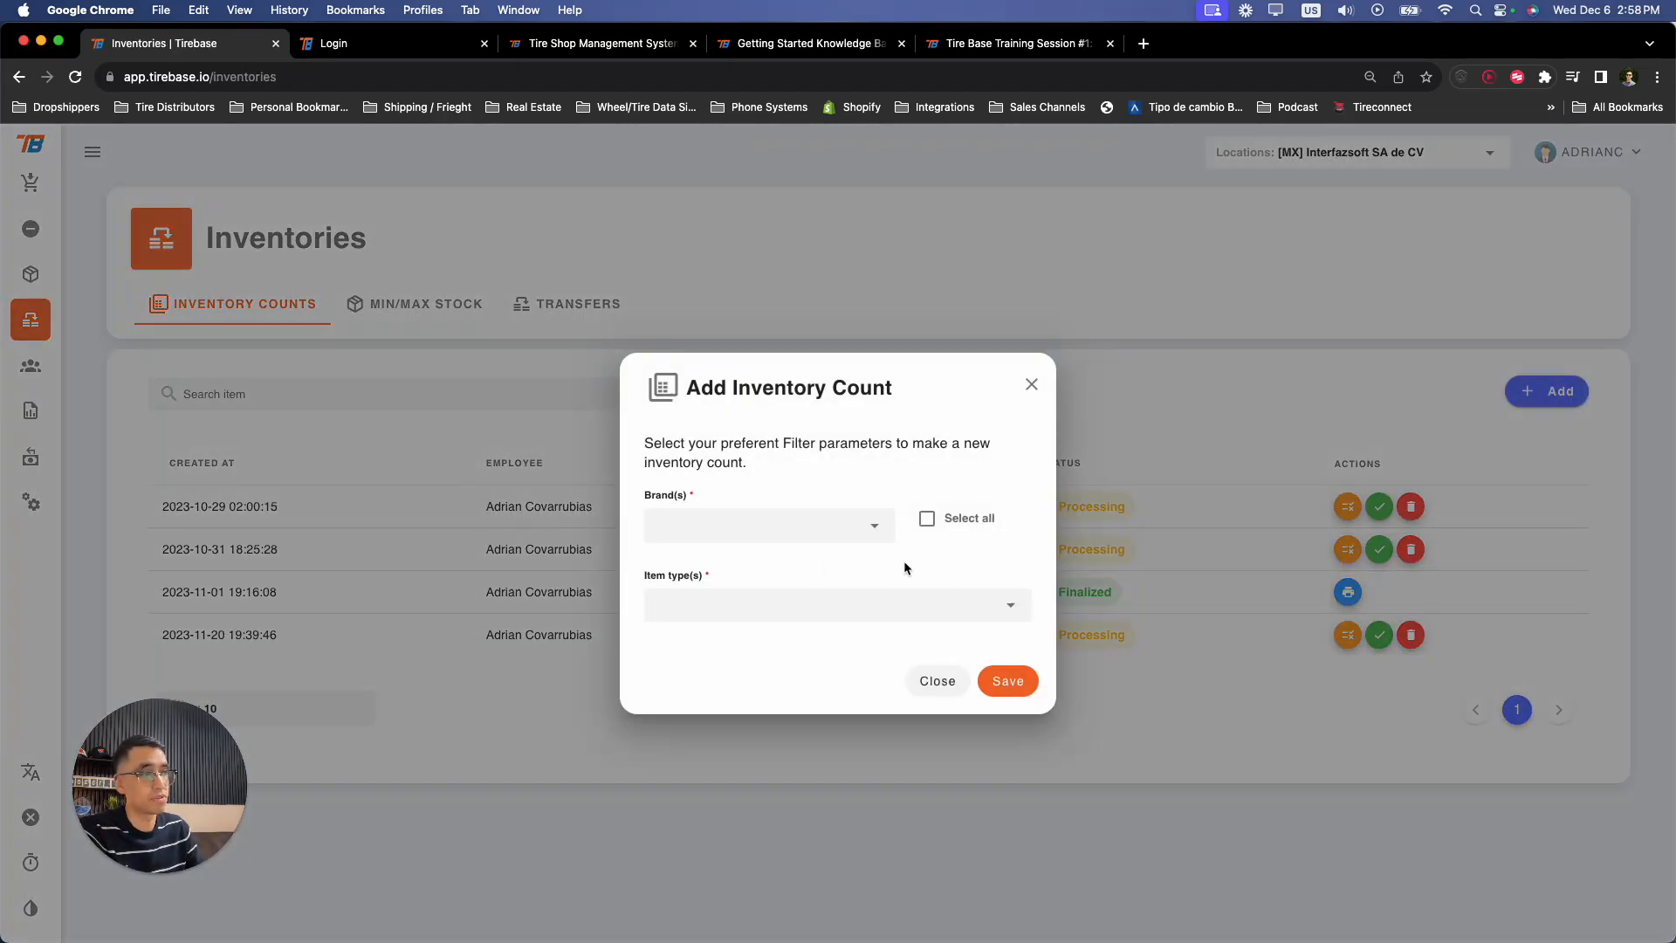
{"action": "left_click", "coordinate": [851, 527]}
{"action": "left_click", "coordinate": [958, 476]}
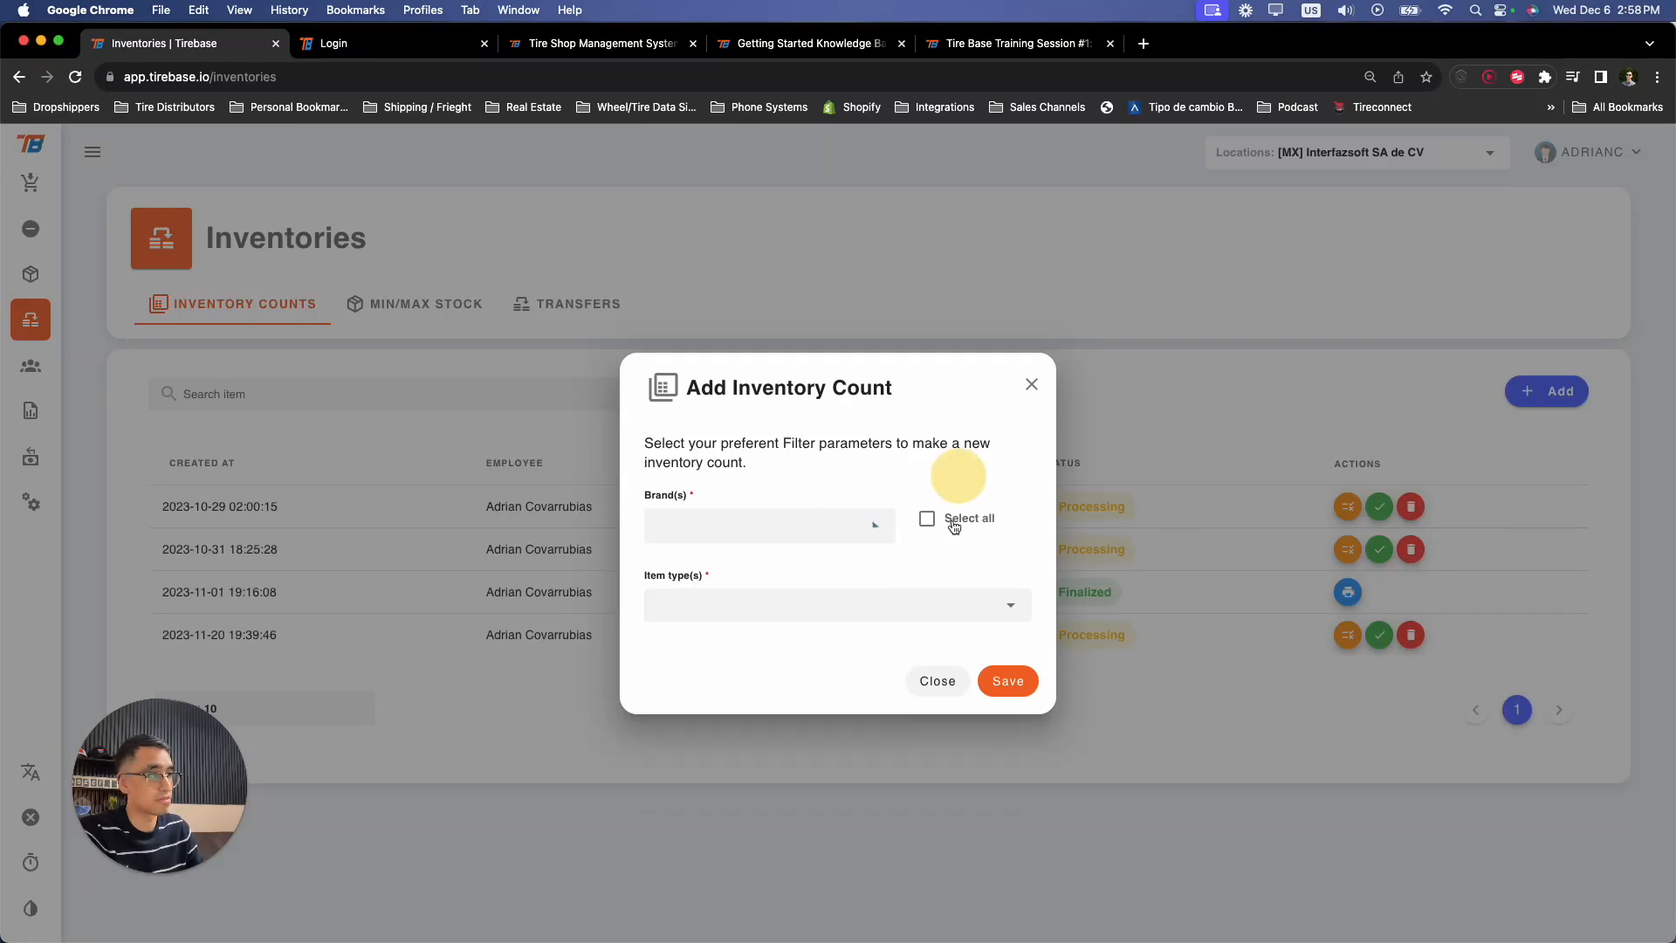
{"action": "left_click", "coordinate": [792, 609]}
{"action": "left_click", "coordinate": [926, 478]}
{"action": "left_click", "coordinate": [937, 681]}
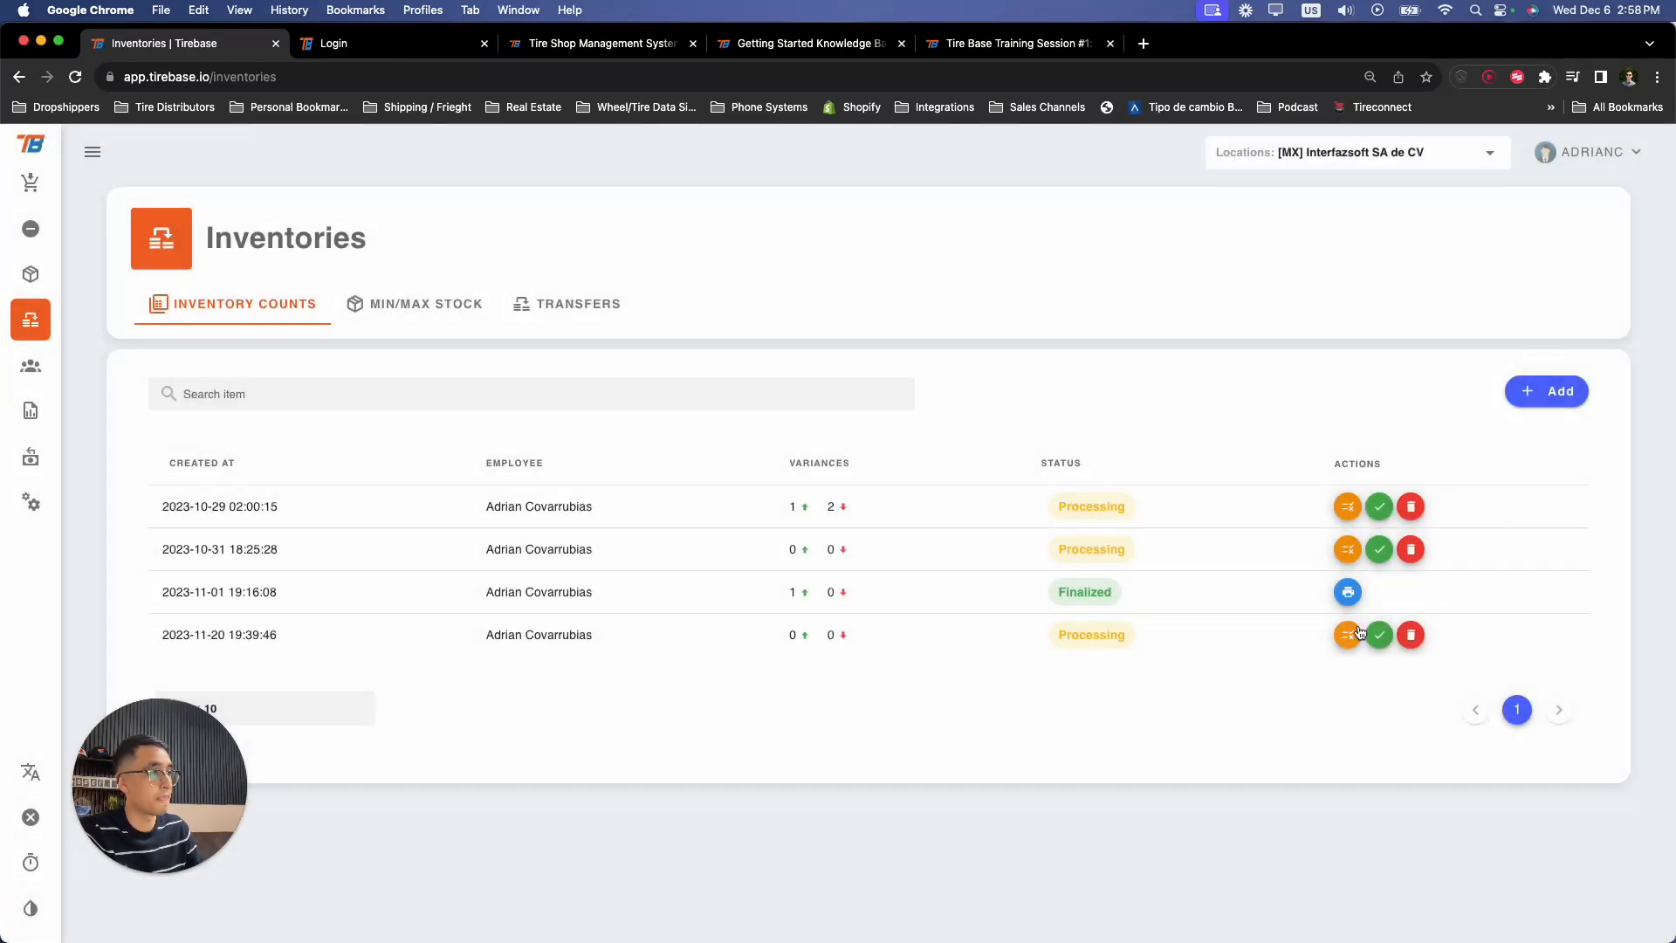
- Preview the finalized inventory count's variance report, examine its on-hand and variance figures, and cancel printing
{"action": "left_click", "coordinate": [1347, 592]}
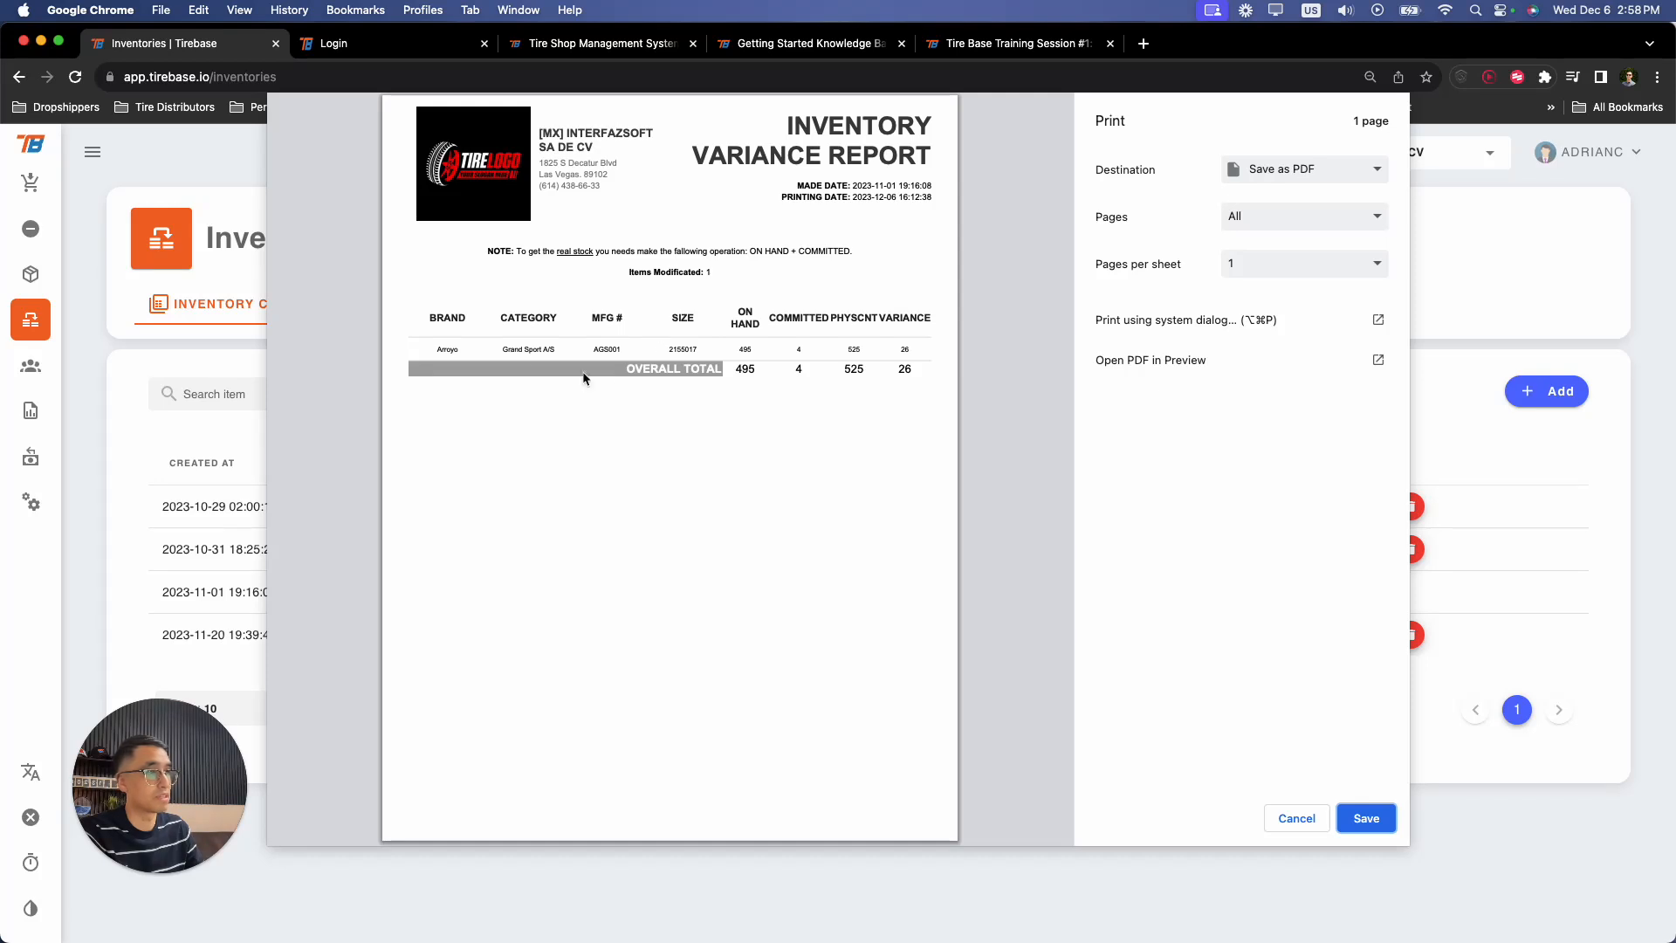
{"action": "double_click", "coordinate": [745, 349]}
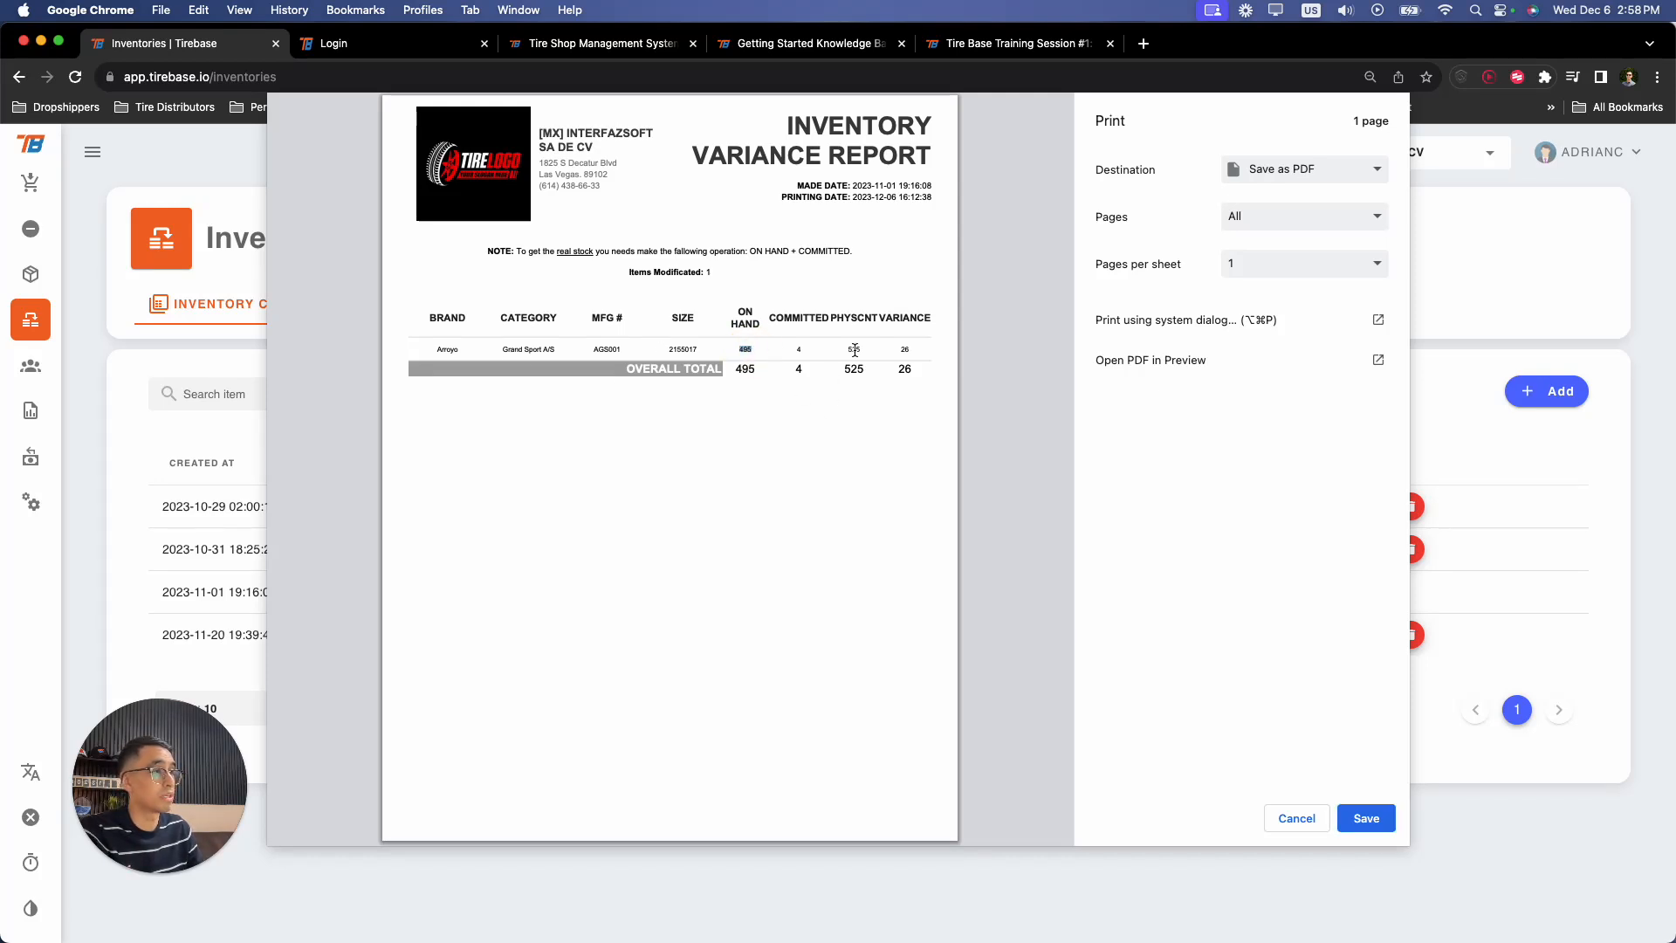
{"action": "double_click", "coordinate": [908, 348]}
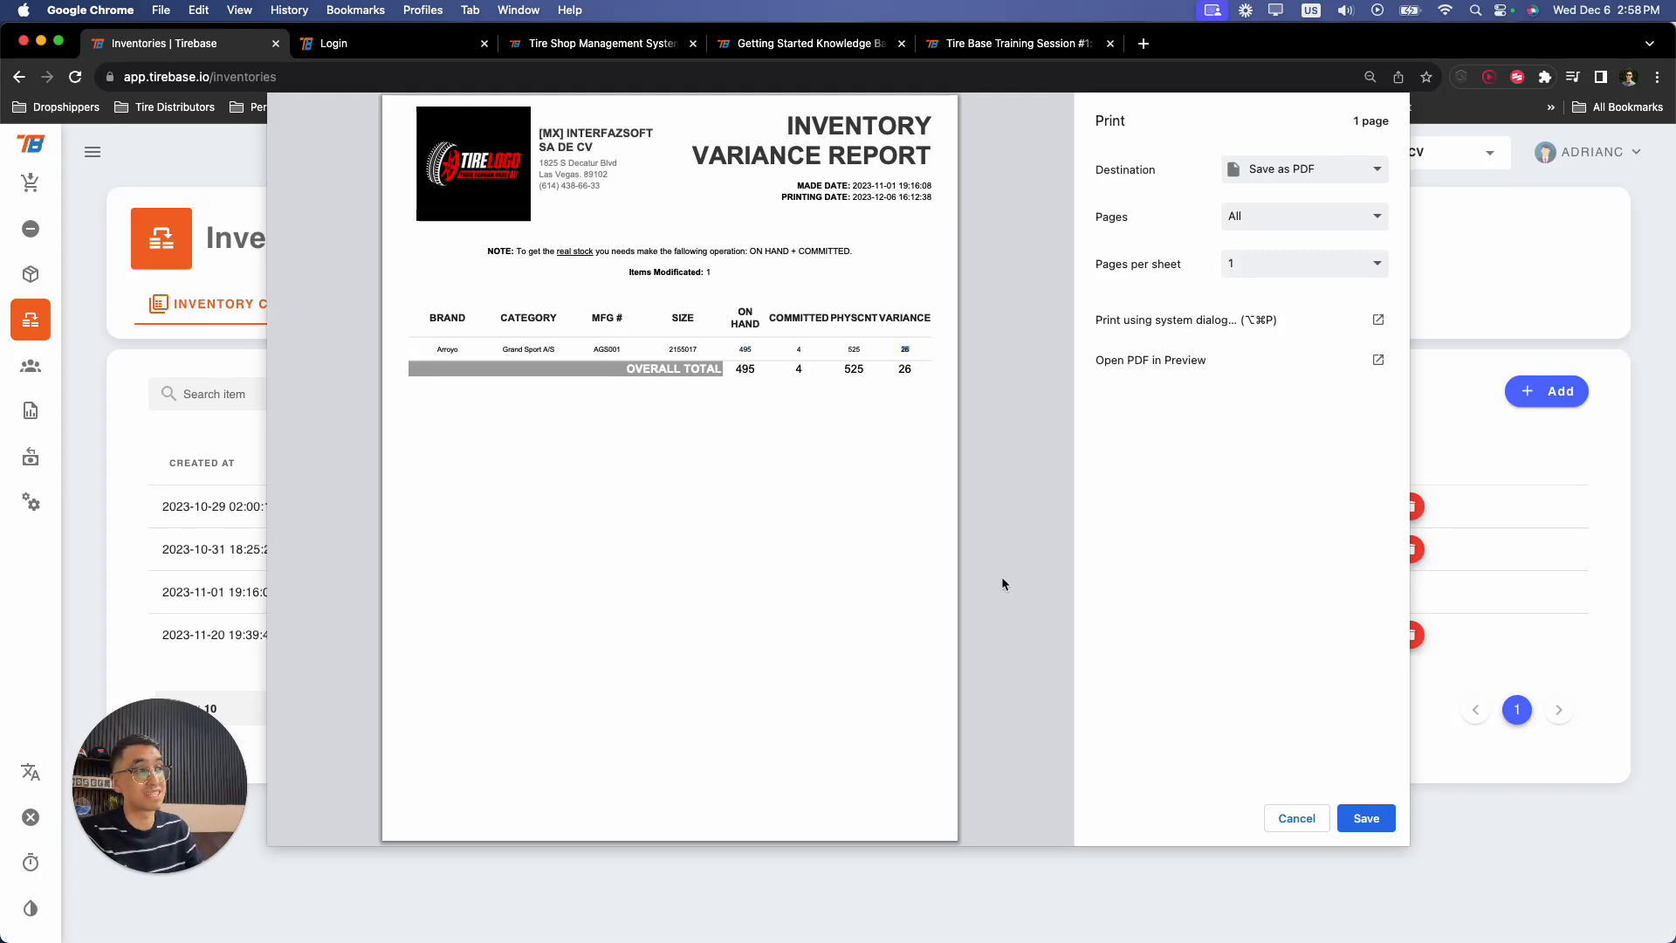
{"action": "left_click", "coordinate": [1297, 819]}
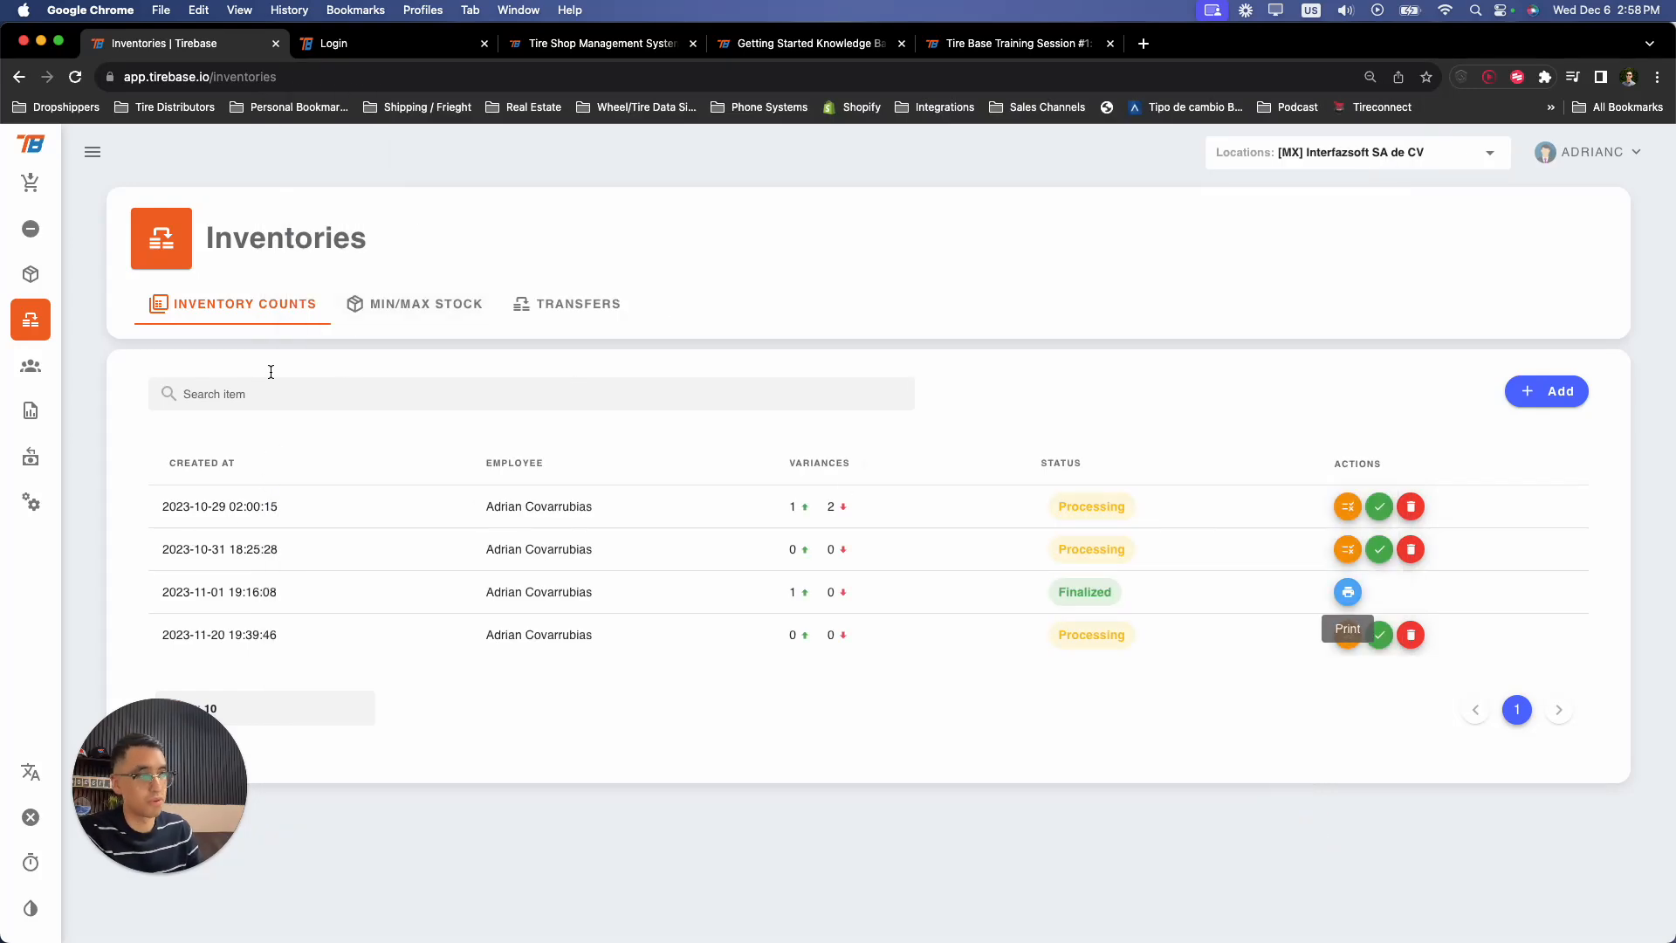
- Review the minimum and maximum stock list, and examine the actual stock of product AGS001
{"action": "left_click", "coordinate": [373, 300]}
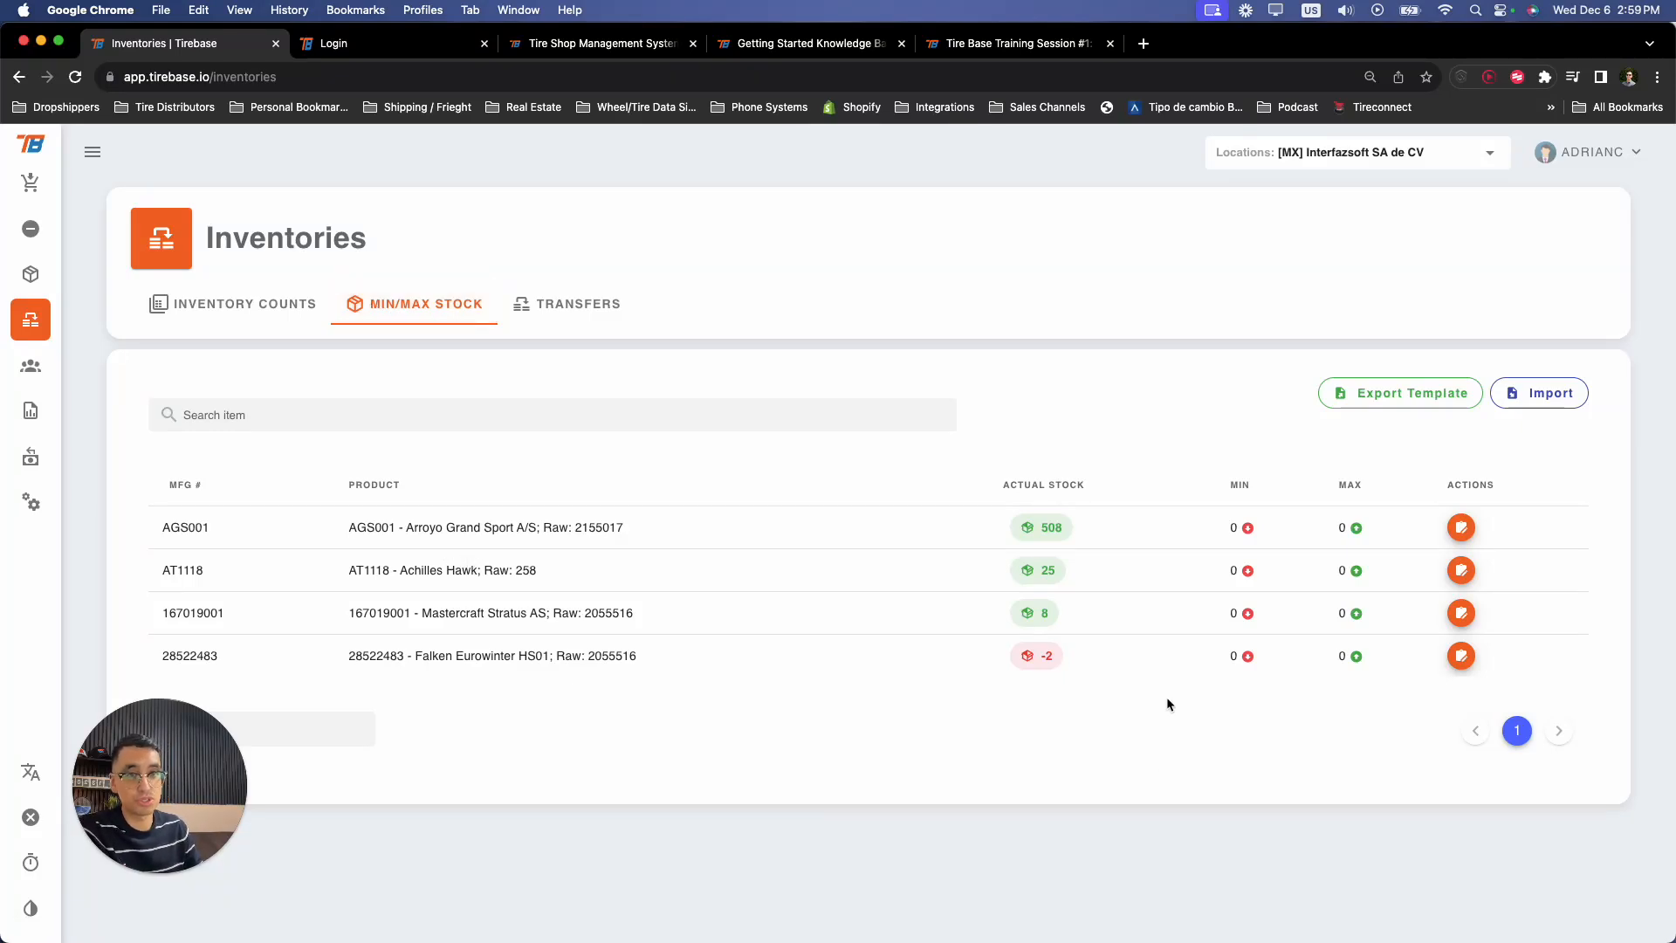
{"action": "double_click", "coordinate": [1049, 527]}
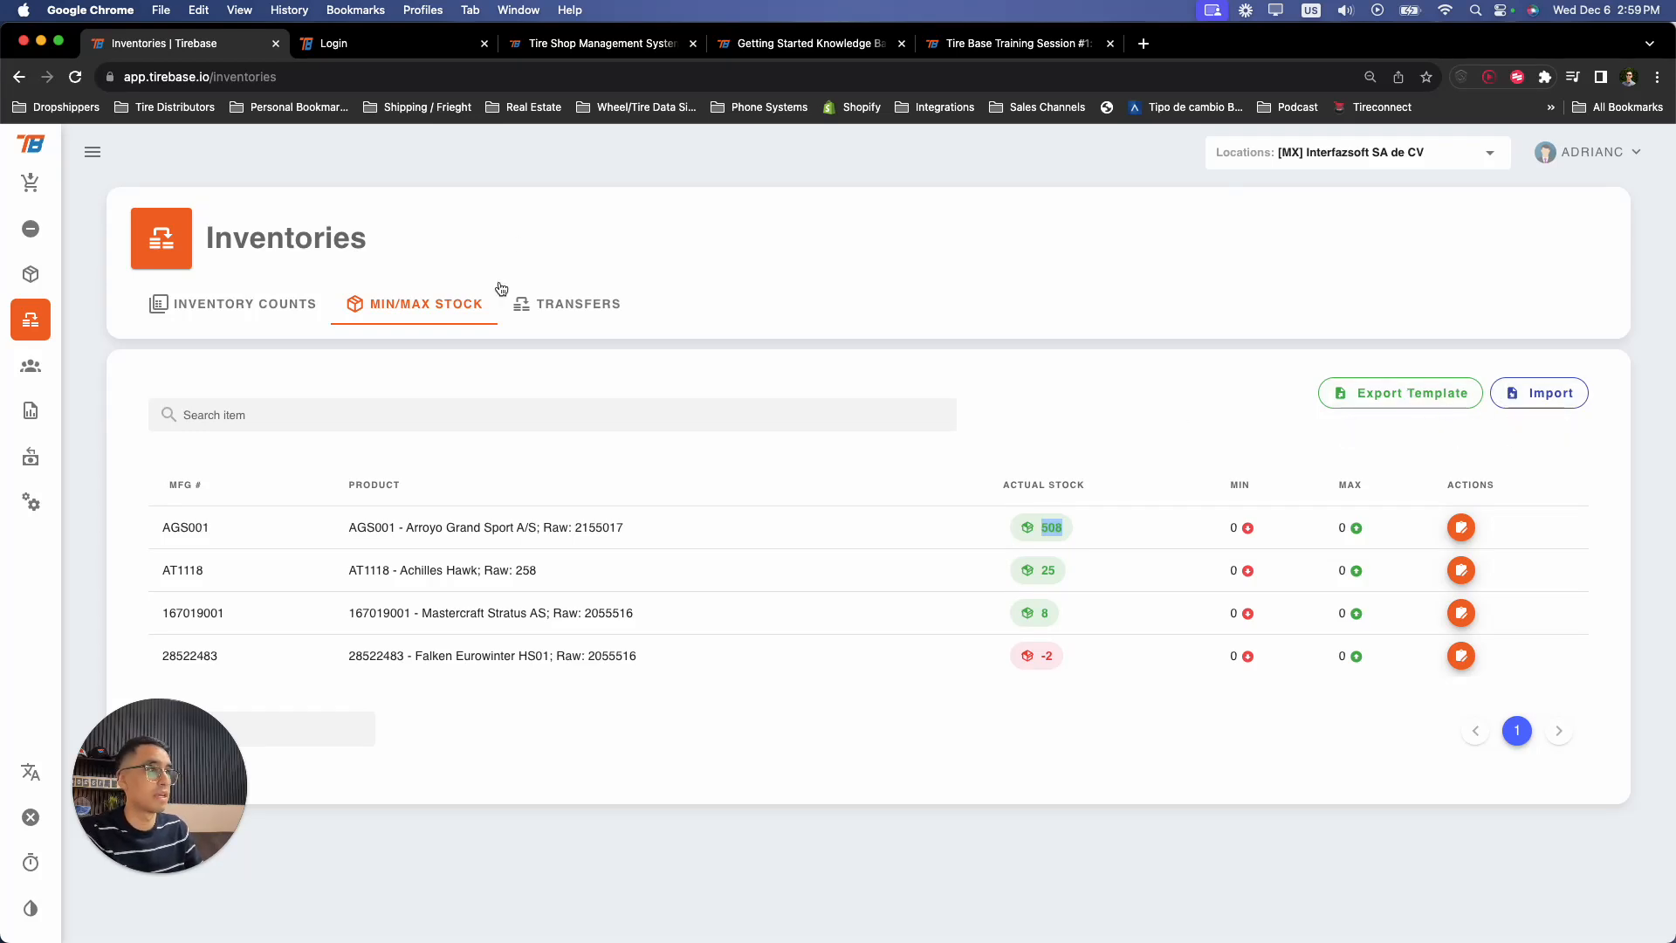
- Start a new transfer order with [US] Interfaz Soft SA de CV as the receiving store
{"action": "left_click", "coordinate": [577, 303]}
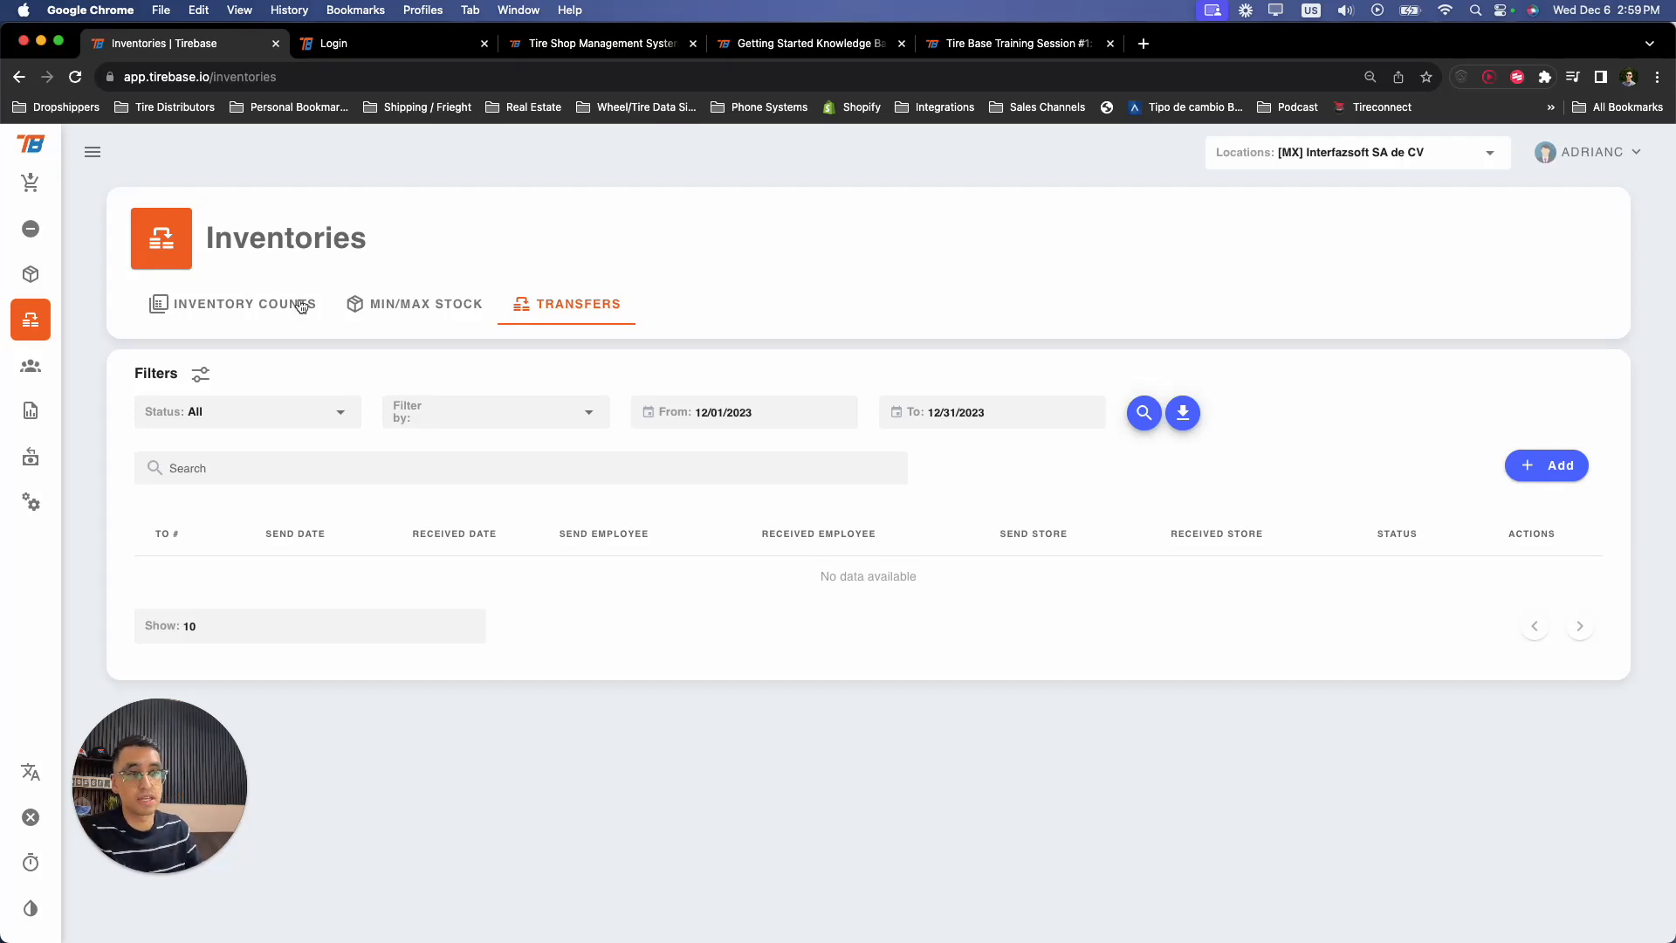
{"action": "left_click", "coordinate": [1548, 467]}
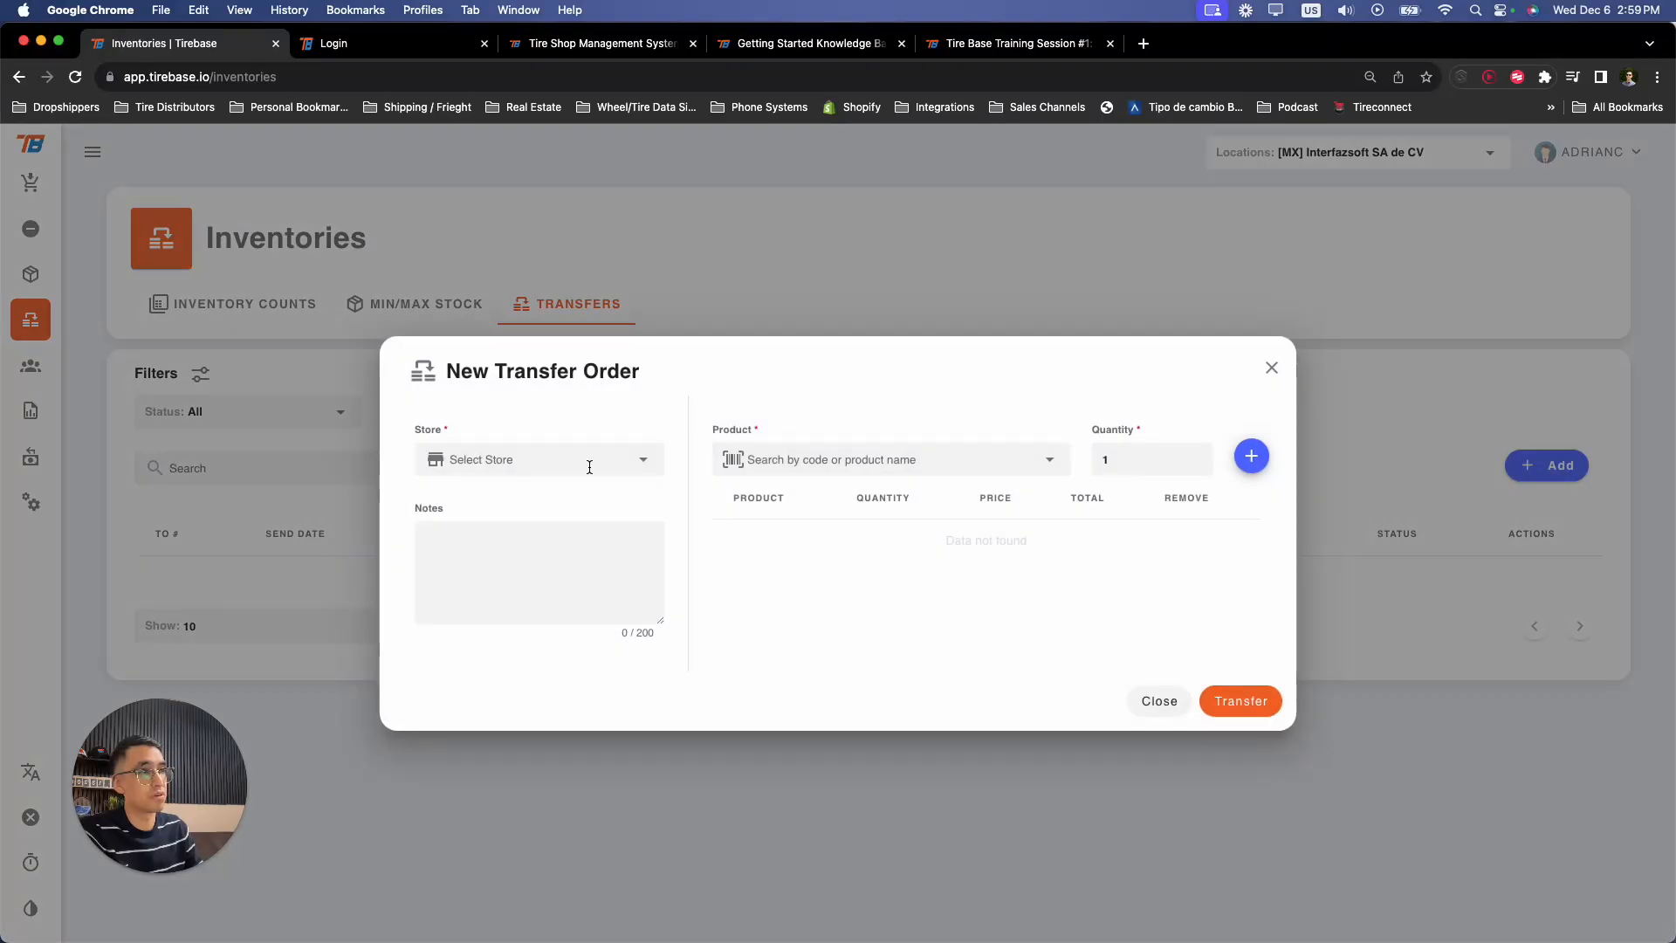
{"action": "left_click", "coordinate": [578, 459]}
{"action": "left_click", "coordinate": [517, 504]}
- Add 100 units of AGS001 - Arroyo Grand Sport A/S to the transfer order
{"action": "left_click", "coordinate": [820, 460]}
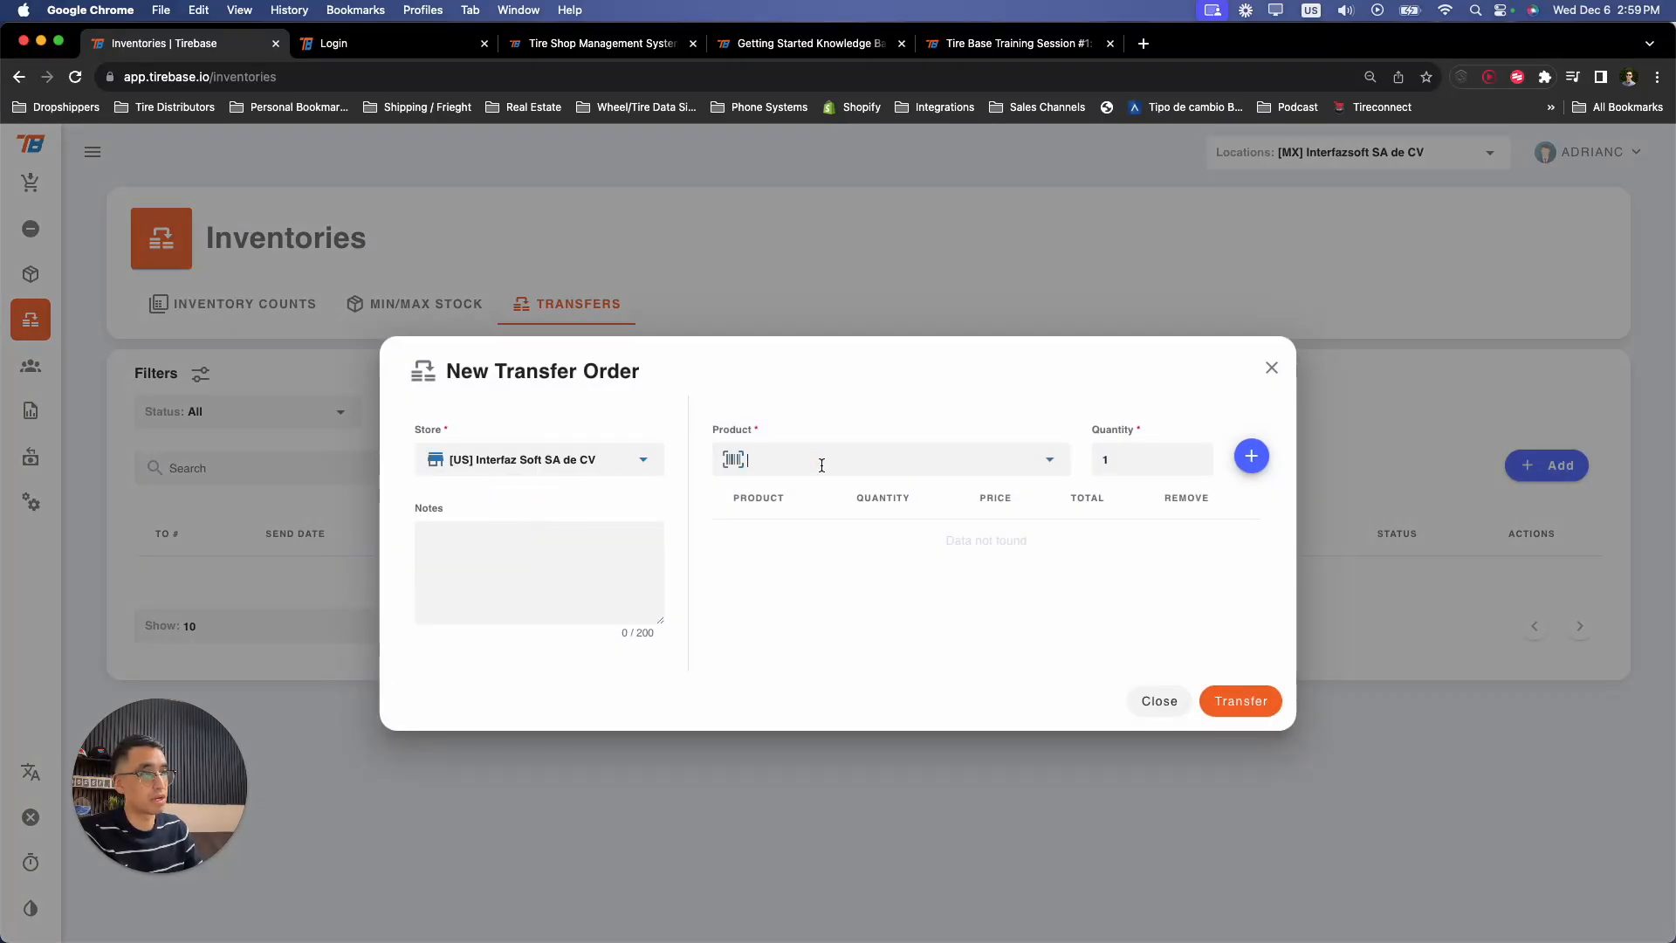
{"action": "type", "text": "ags001"}
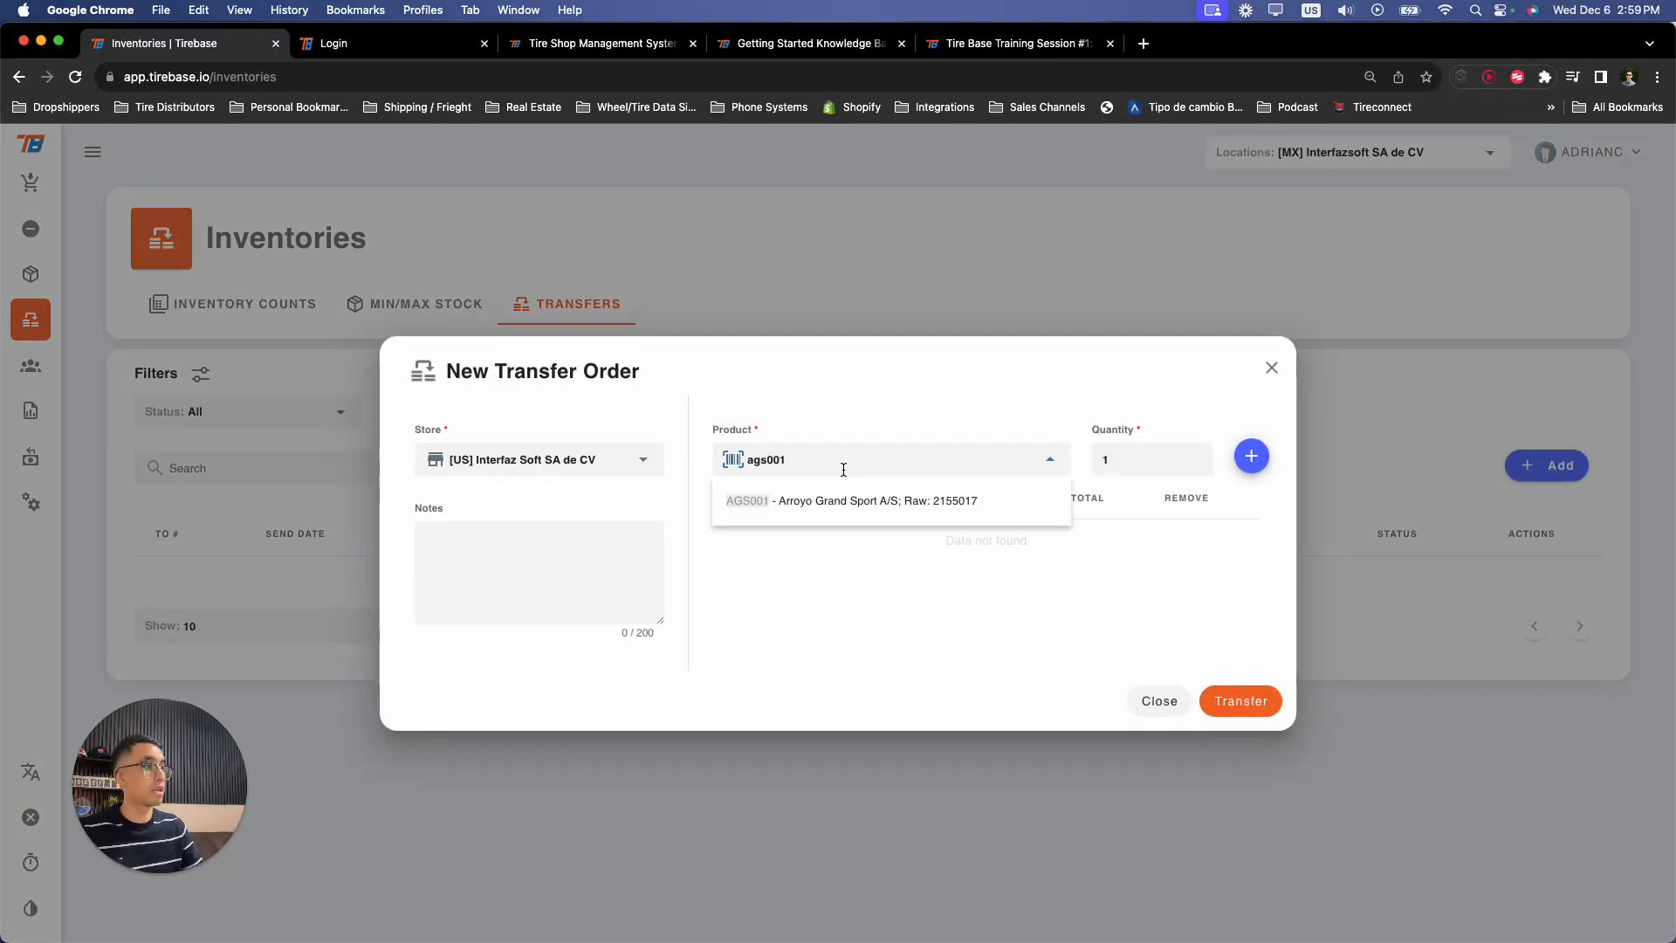
{"action": "left_click", "coordinate": [944, 503]}
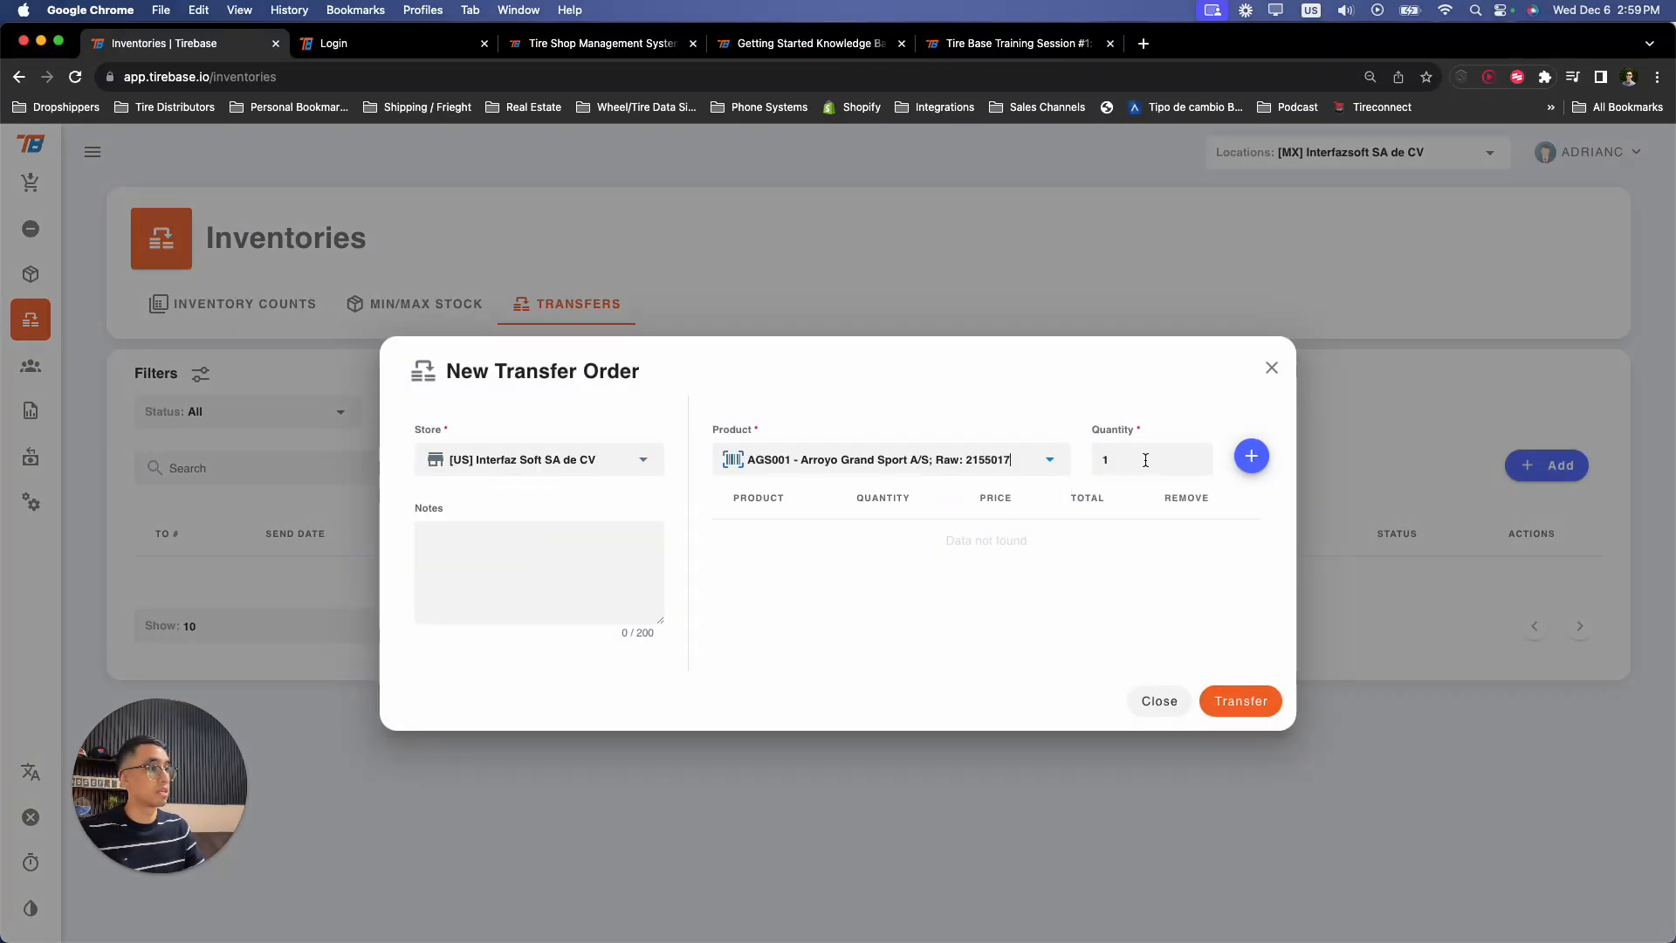
{"action": "left_click", "coordinate": [1133, 465]}
{"action": "type", "text": "00"}
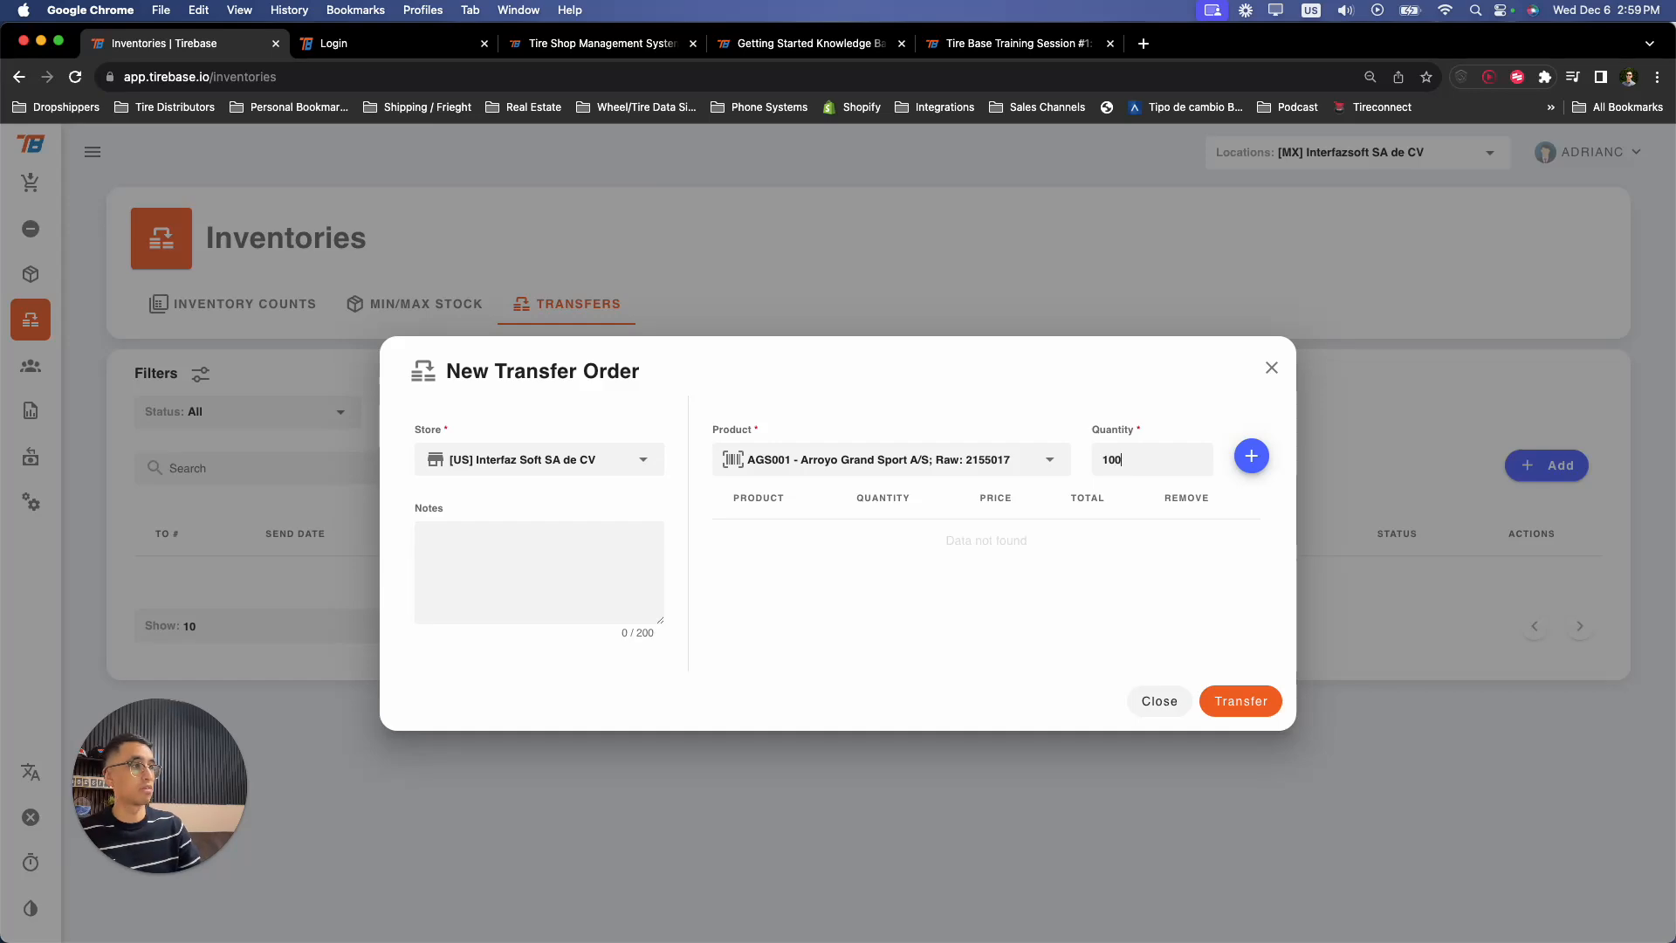
{"action": "left_click", "coordinate": [1251, 455]}
{"action": "left_click_drag", "start_coordinate": [1056, 541], "coordinate": [1031, 541]}
- Submit the transfer order and preview its printout without saving a PDF
{"action": "left_click", "coordinate": [1246, 701]}
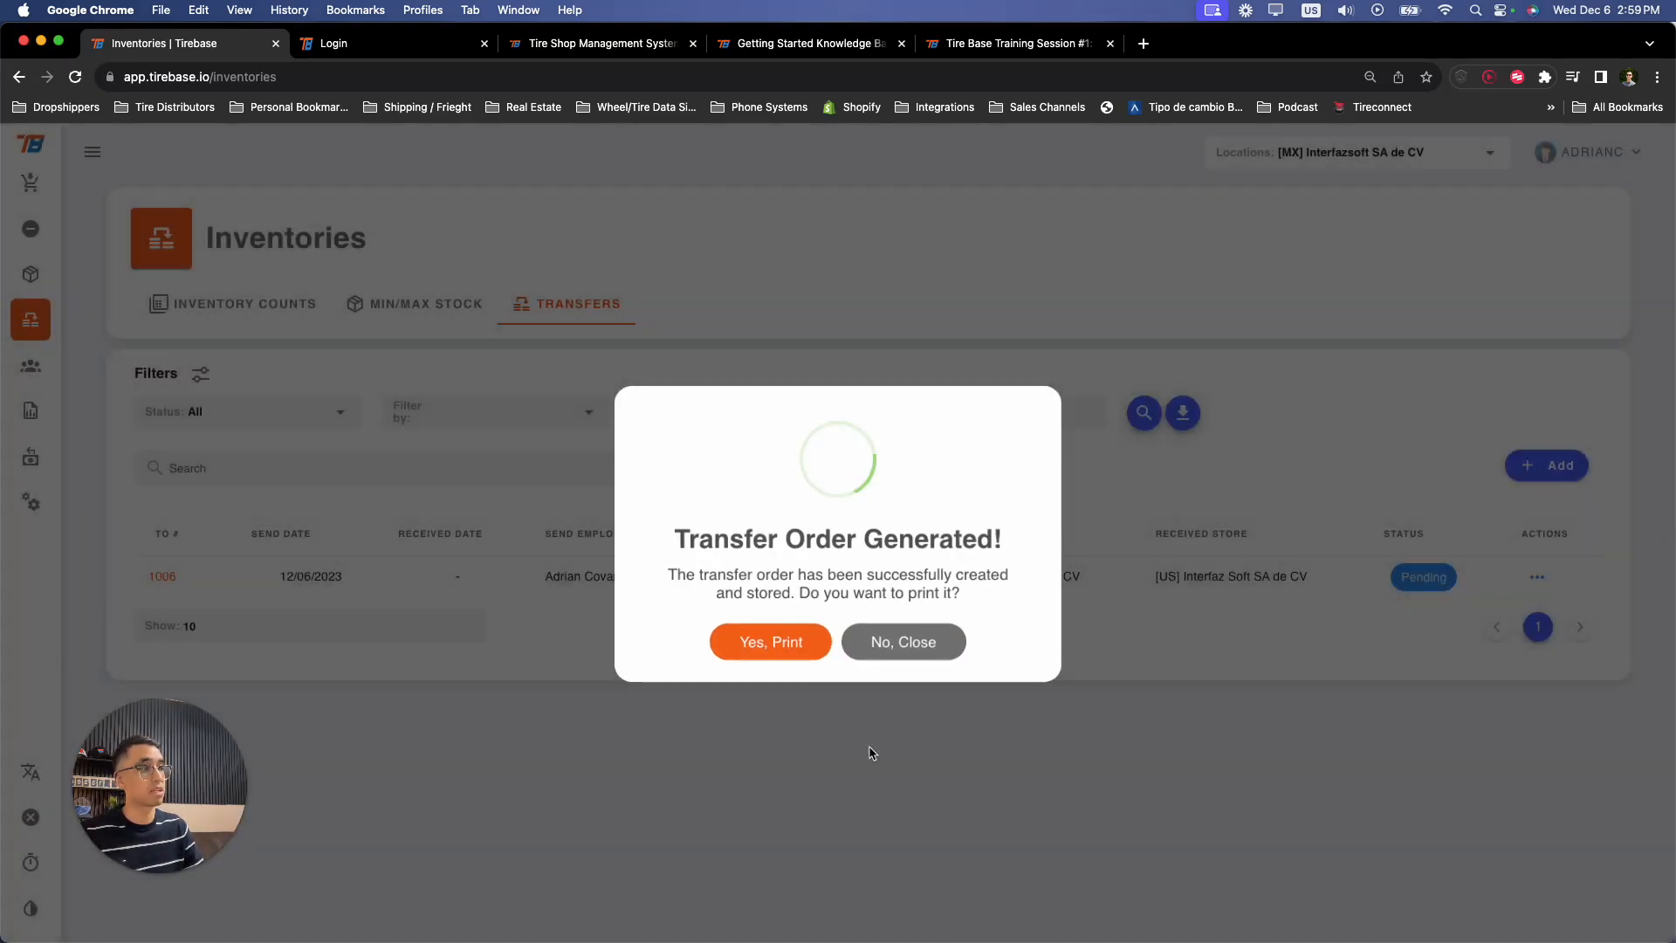
{"action": "left_click", "coordinate": [790, 643]}
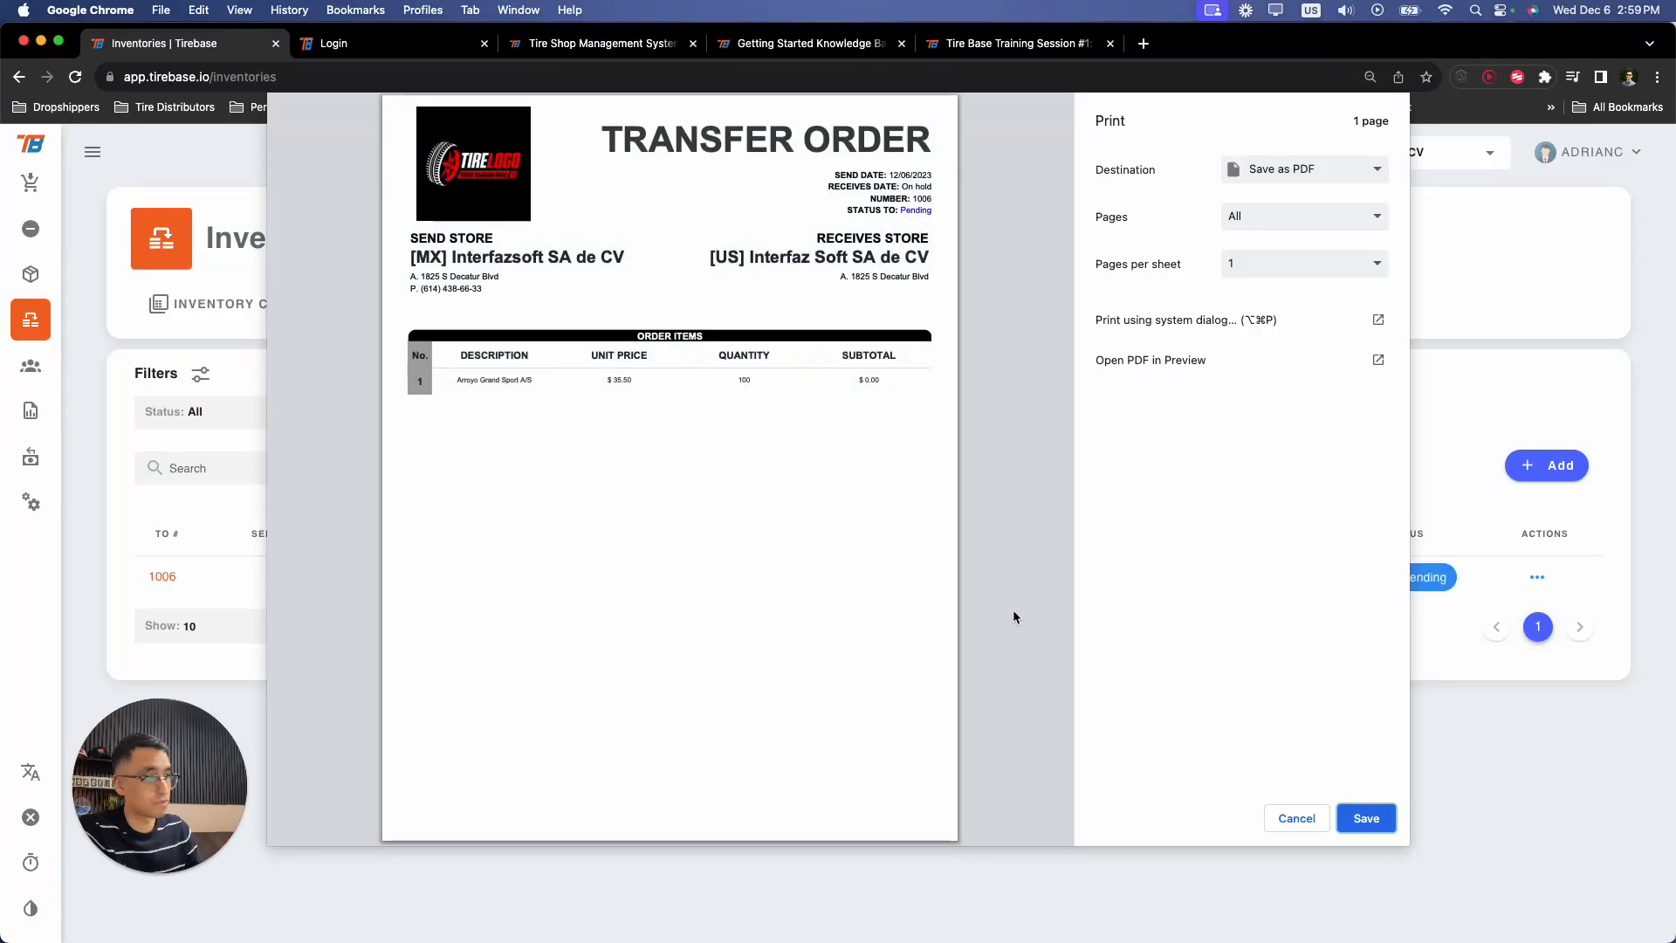
{"action": "left_click", "coordinate": [1295, 818]}
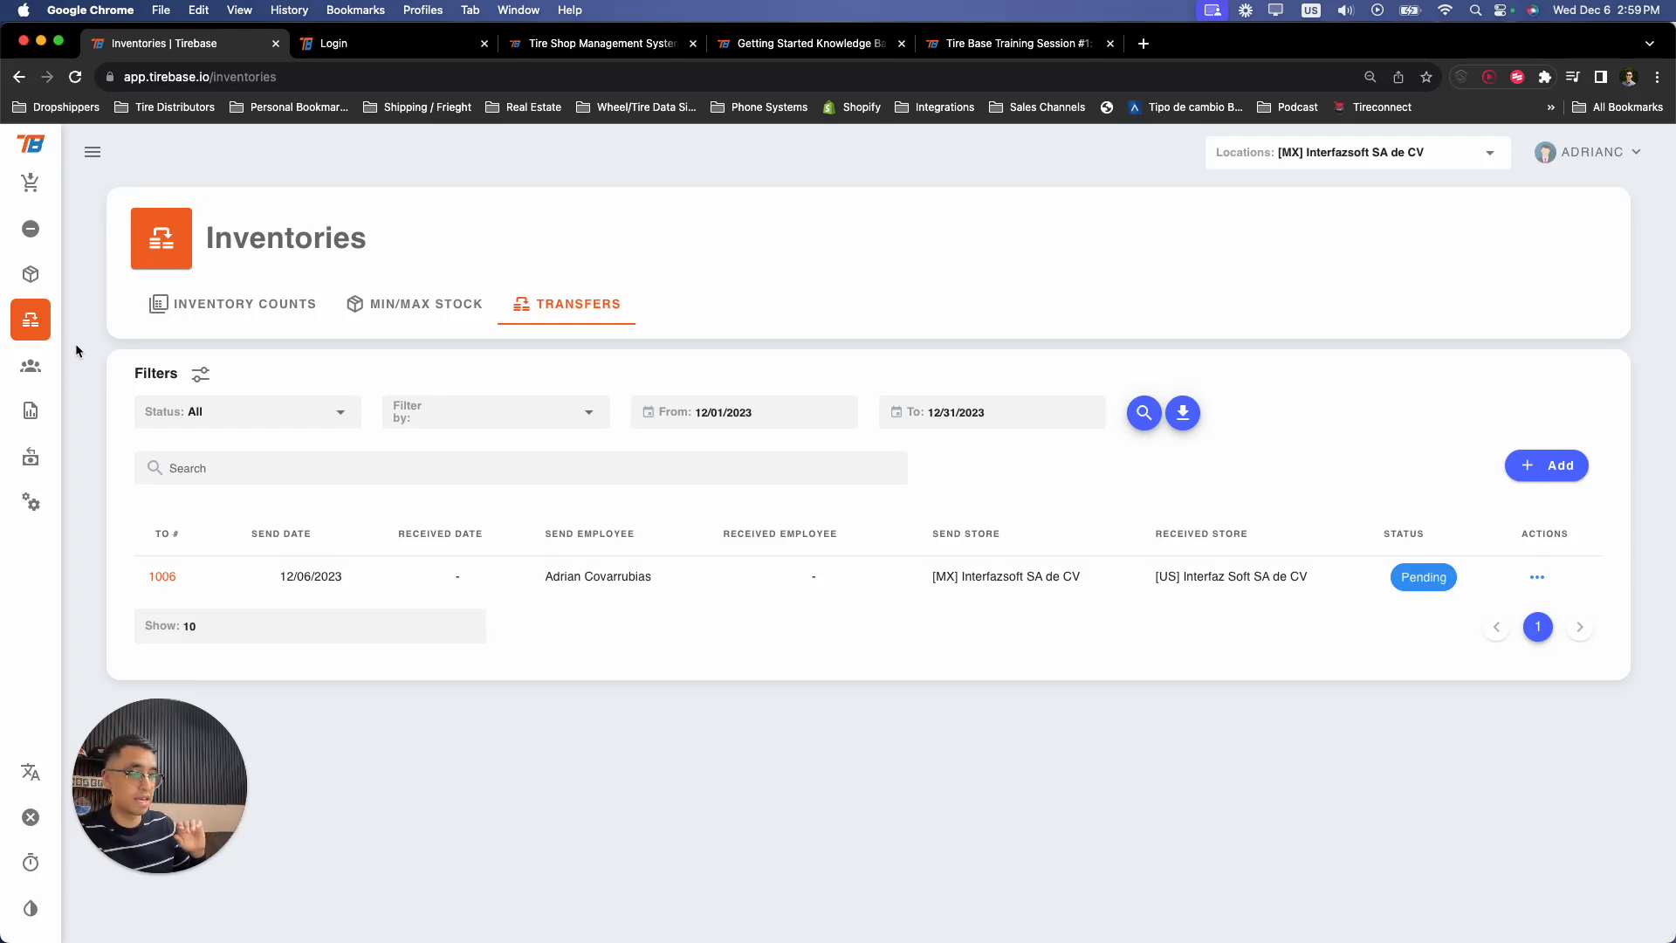
- Search the customer list for duplicates, inspect the details of both matches, and close without downloading the list
{"action": "left_click", "coordinate": [21, 364]}
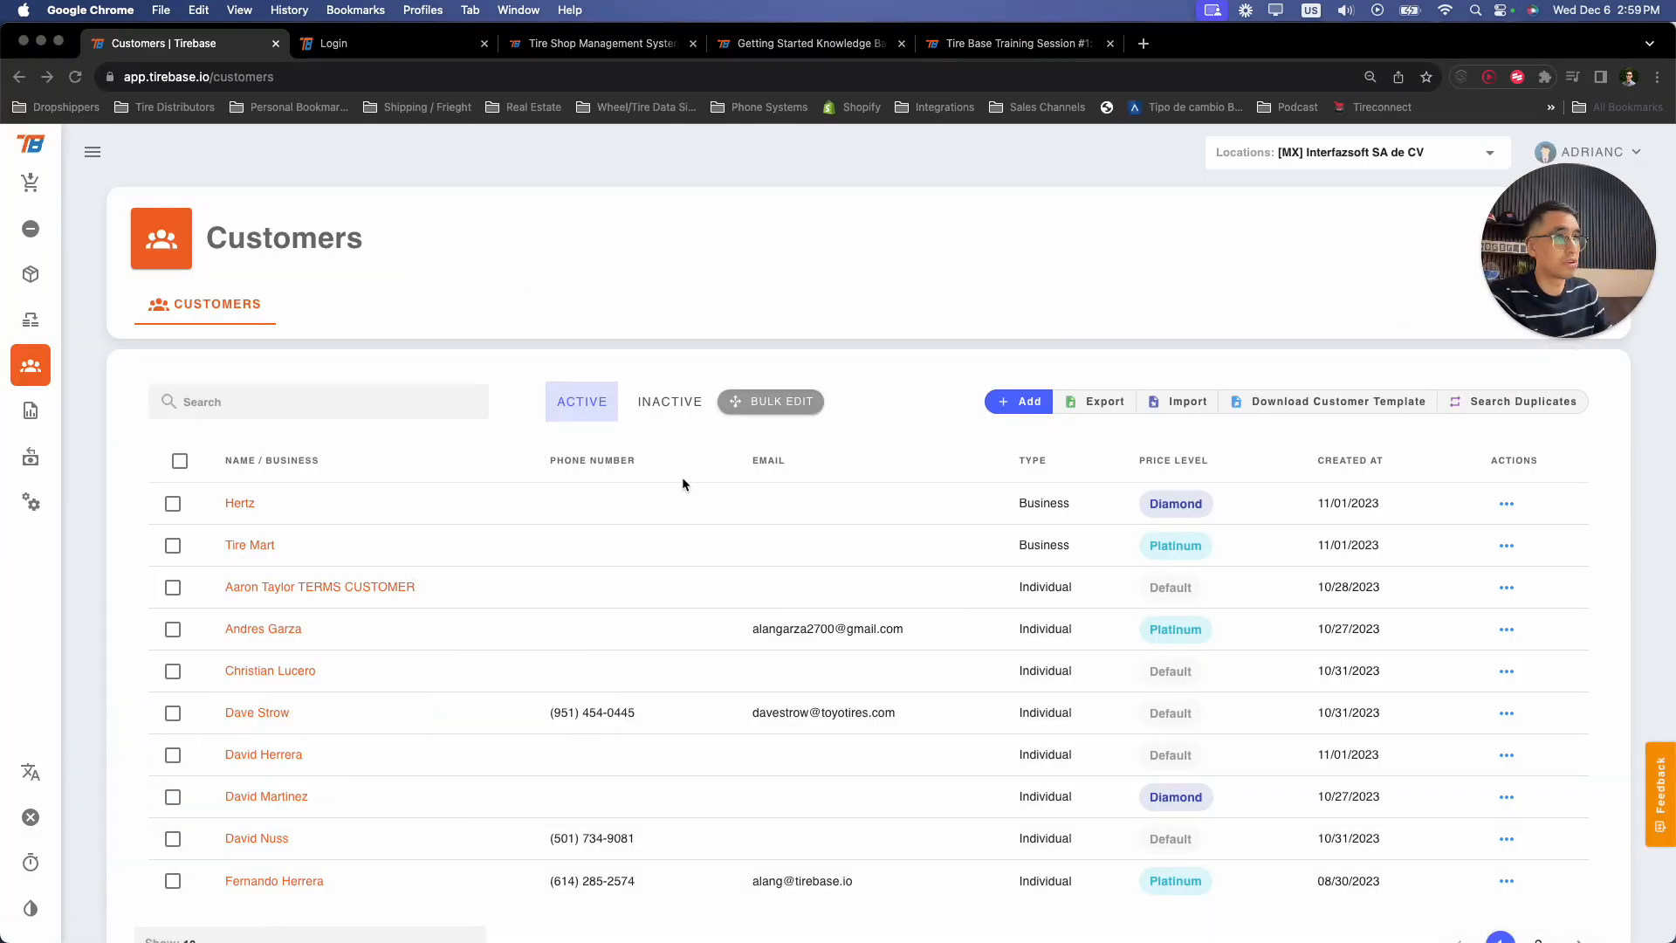
{"action": "scroll", "coordinate": [339, 566], "scroll_direction": "down", "scroll_amount": 1}
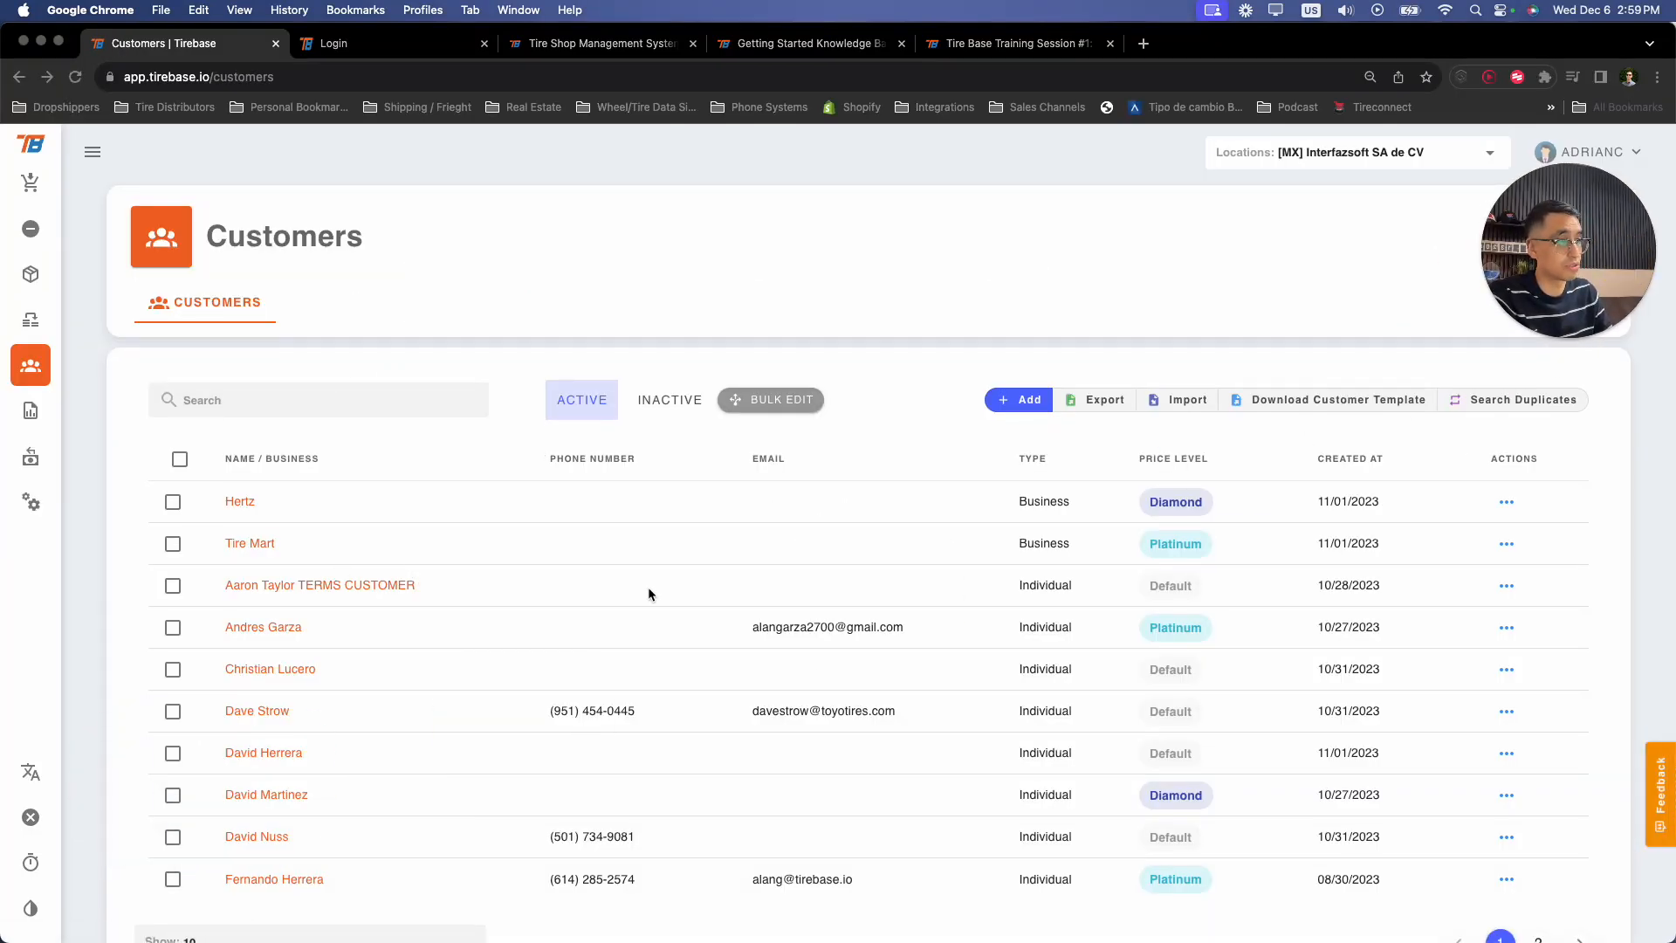
{"action": "scroll", "coordinate": [986, 367], "scroll_direction": "down", "scroll_amount": 2}
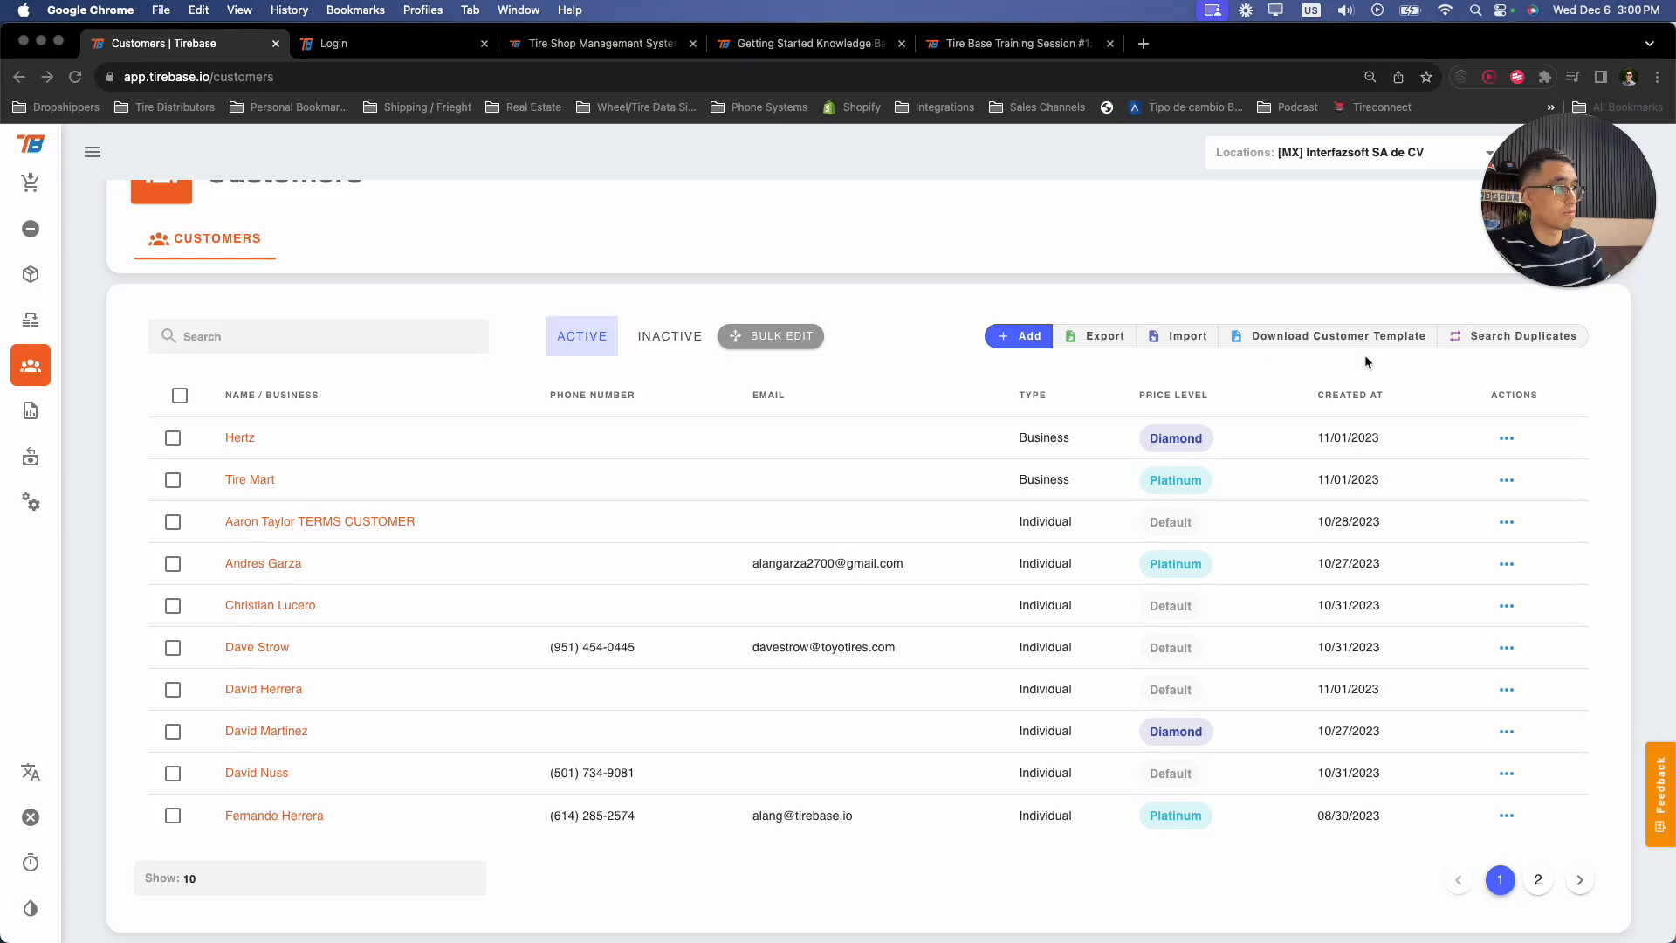
{"action": "left_click", "coordinate": [1484, 342]}
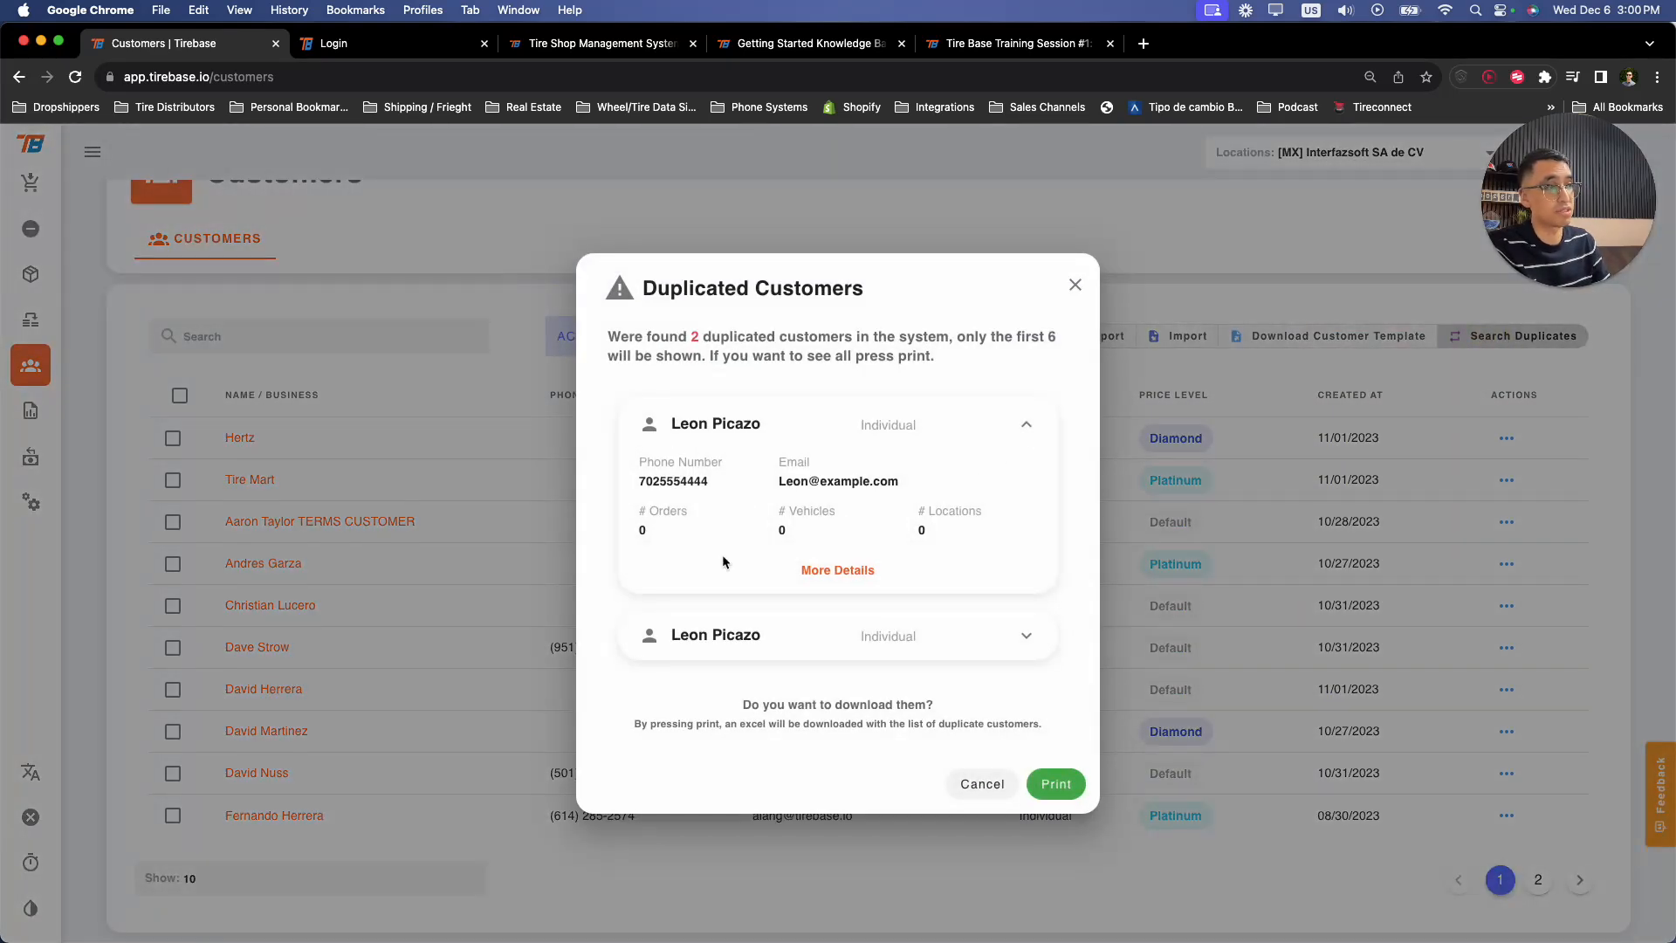
{"action": "left_click", "coordinate": [1031, 636]}
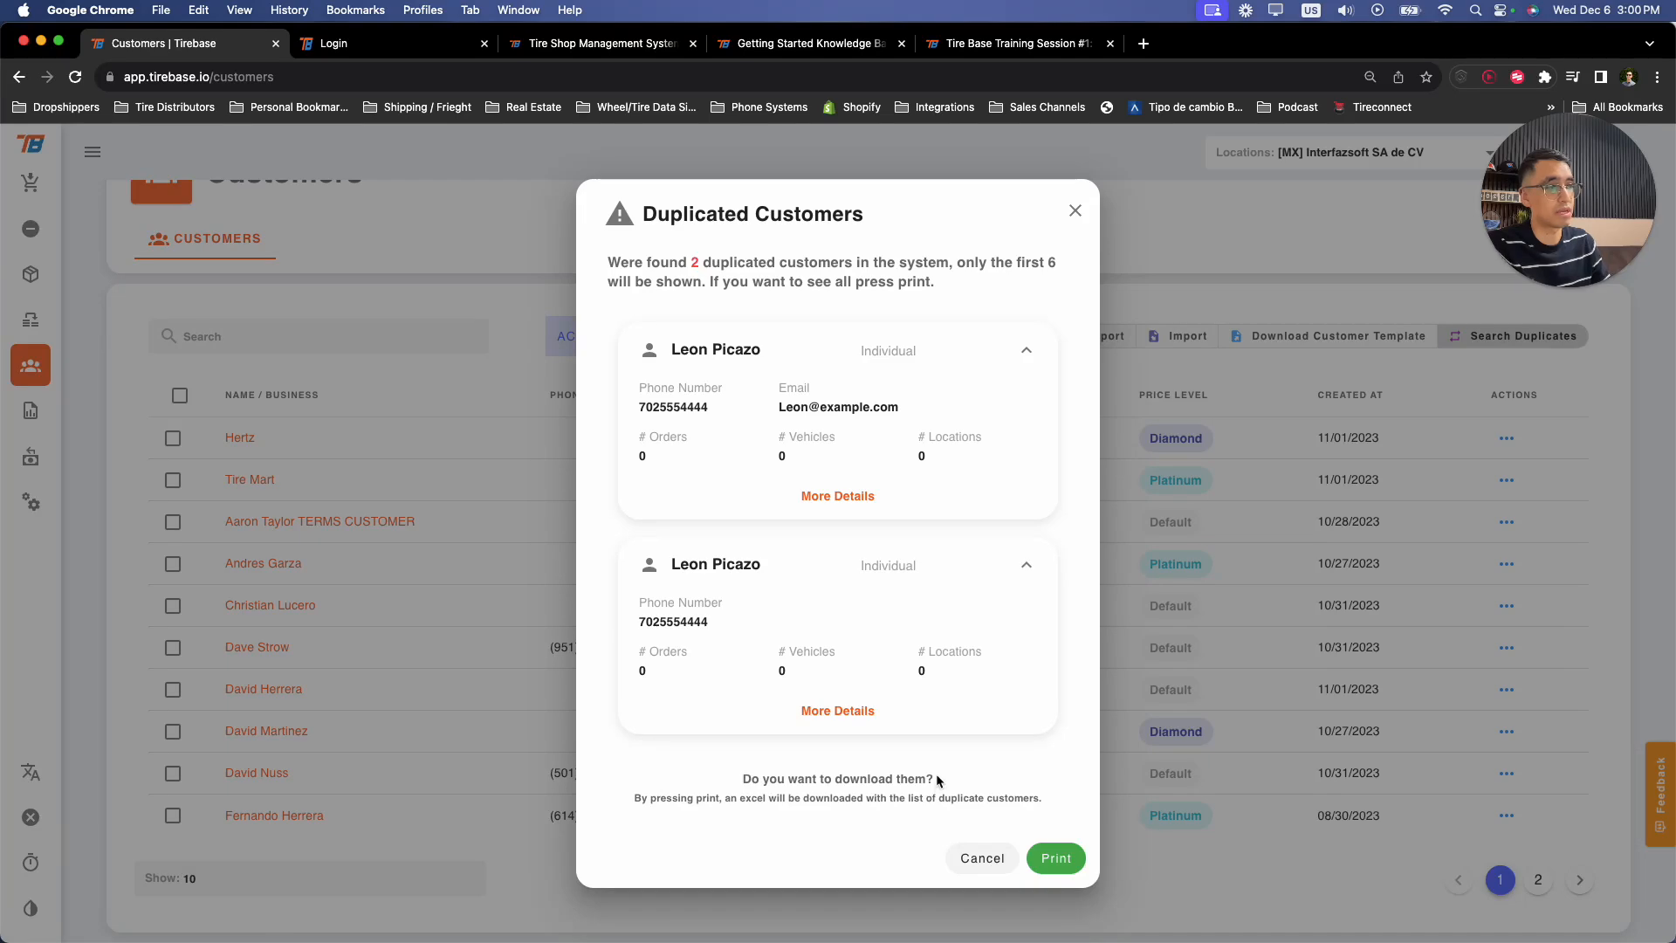
{"action": "left_click", "coordinate": [982, 858]}
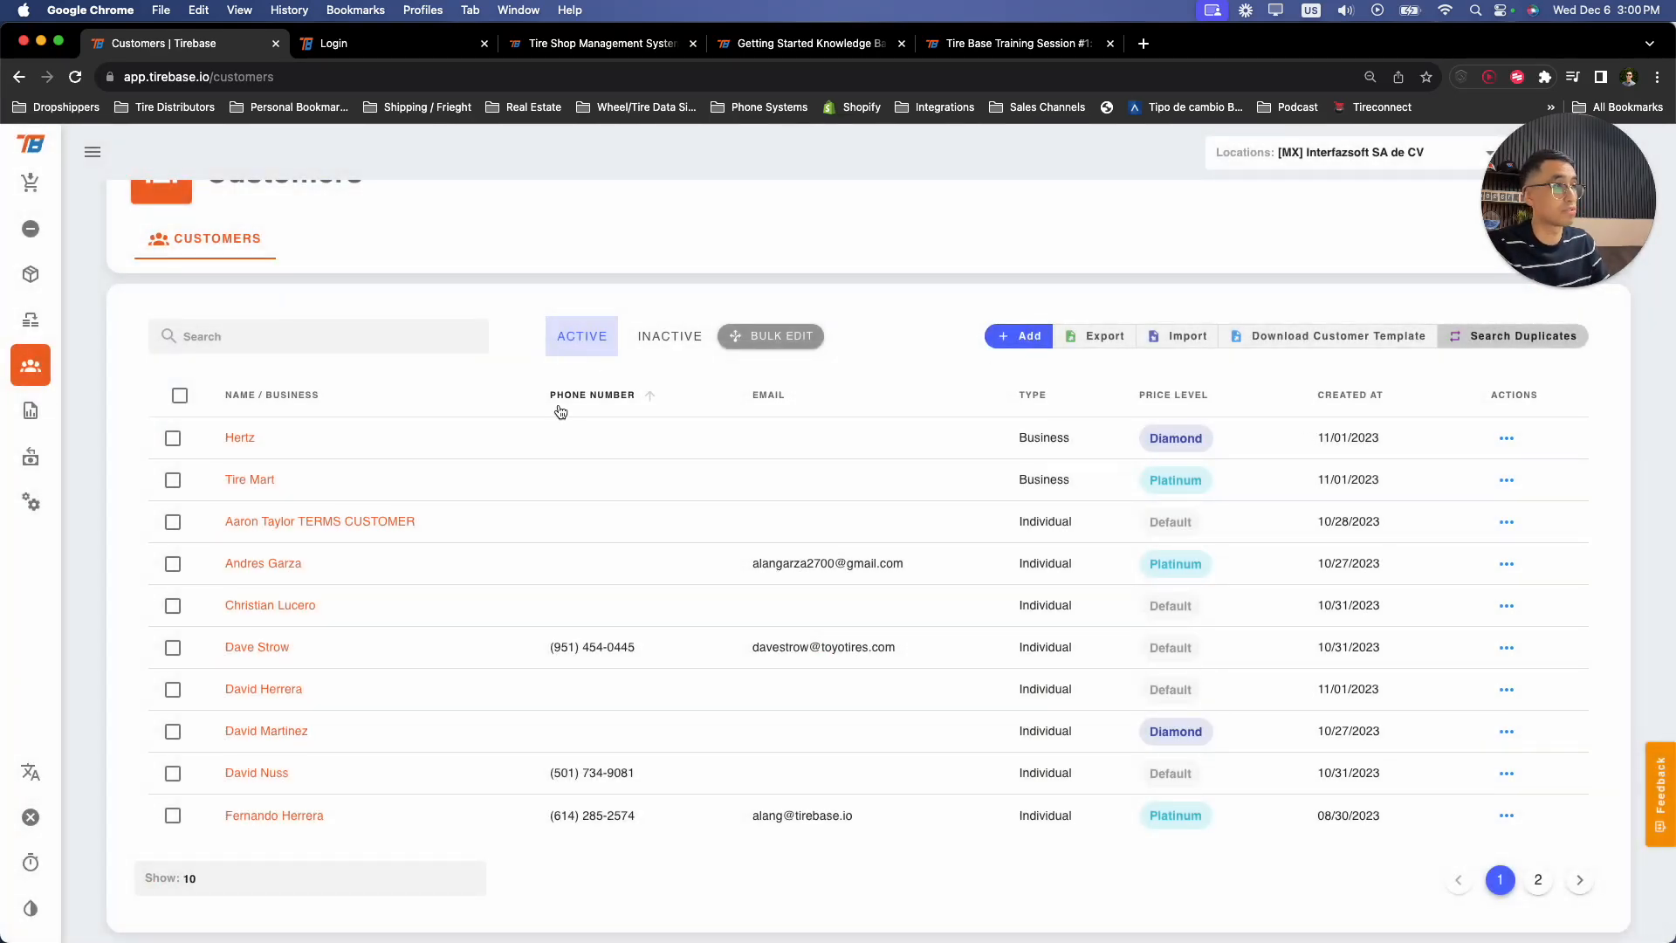
- View the inactive customers and return to the active customer list
{"action": "left_click", "coordinate": [650, 333]}
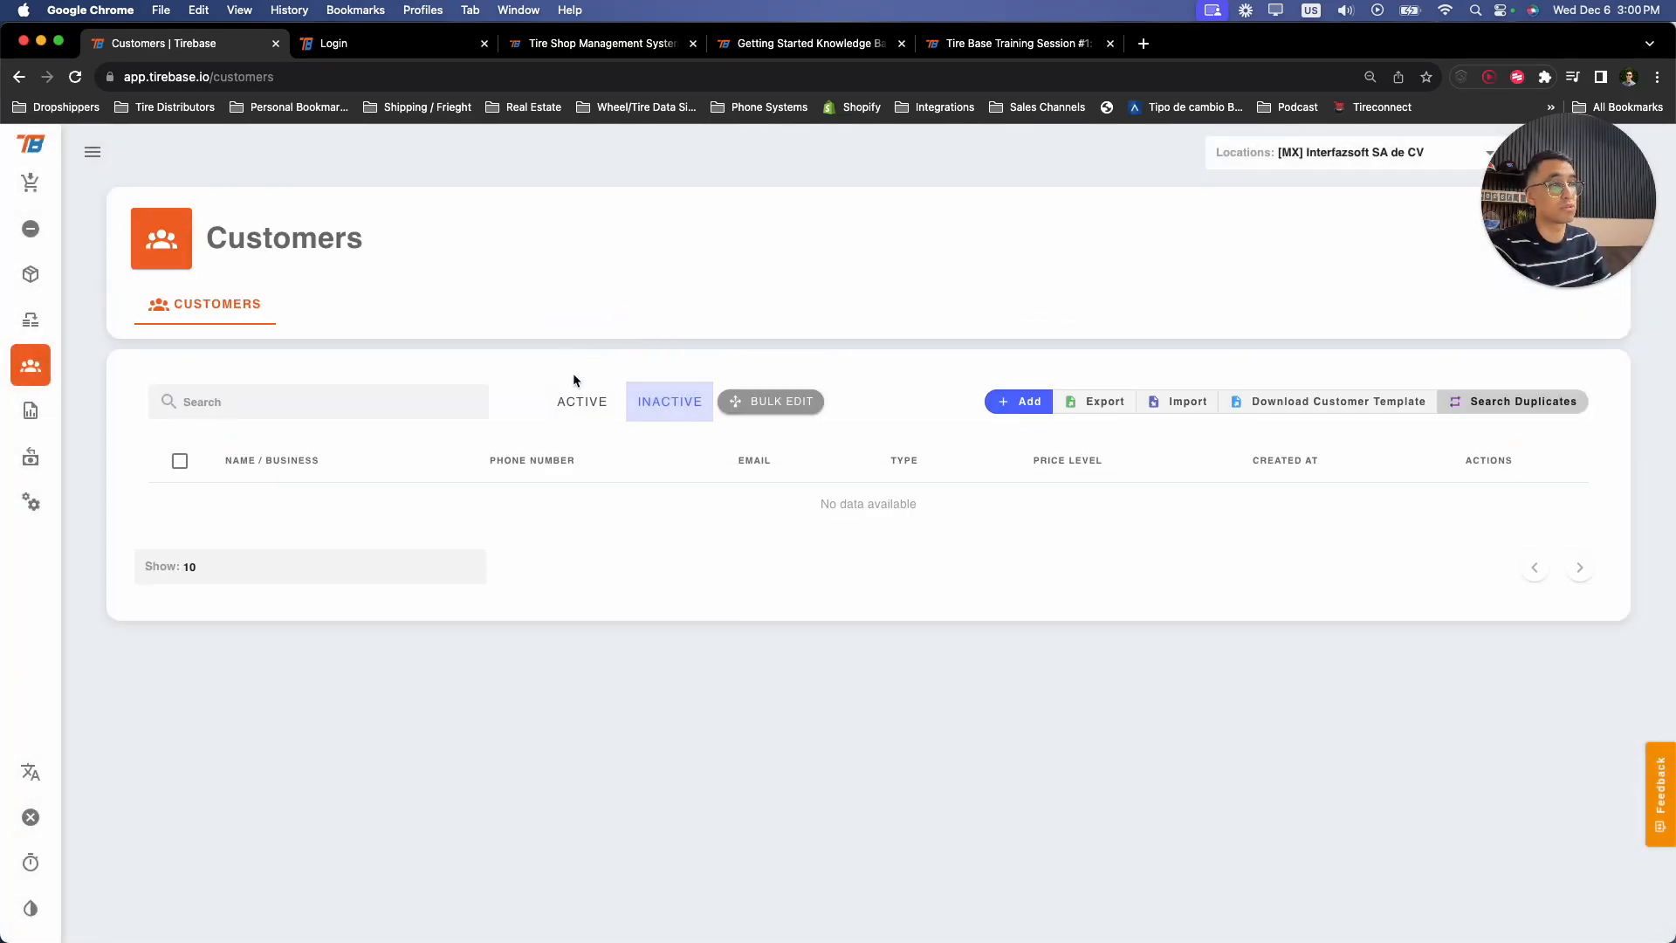
{"action": "left_click", "coordinate": [599, 405]}
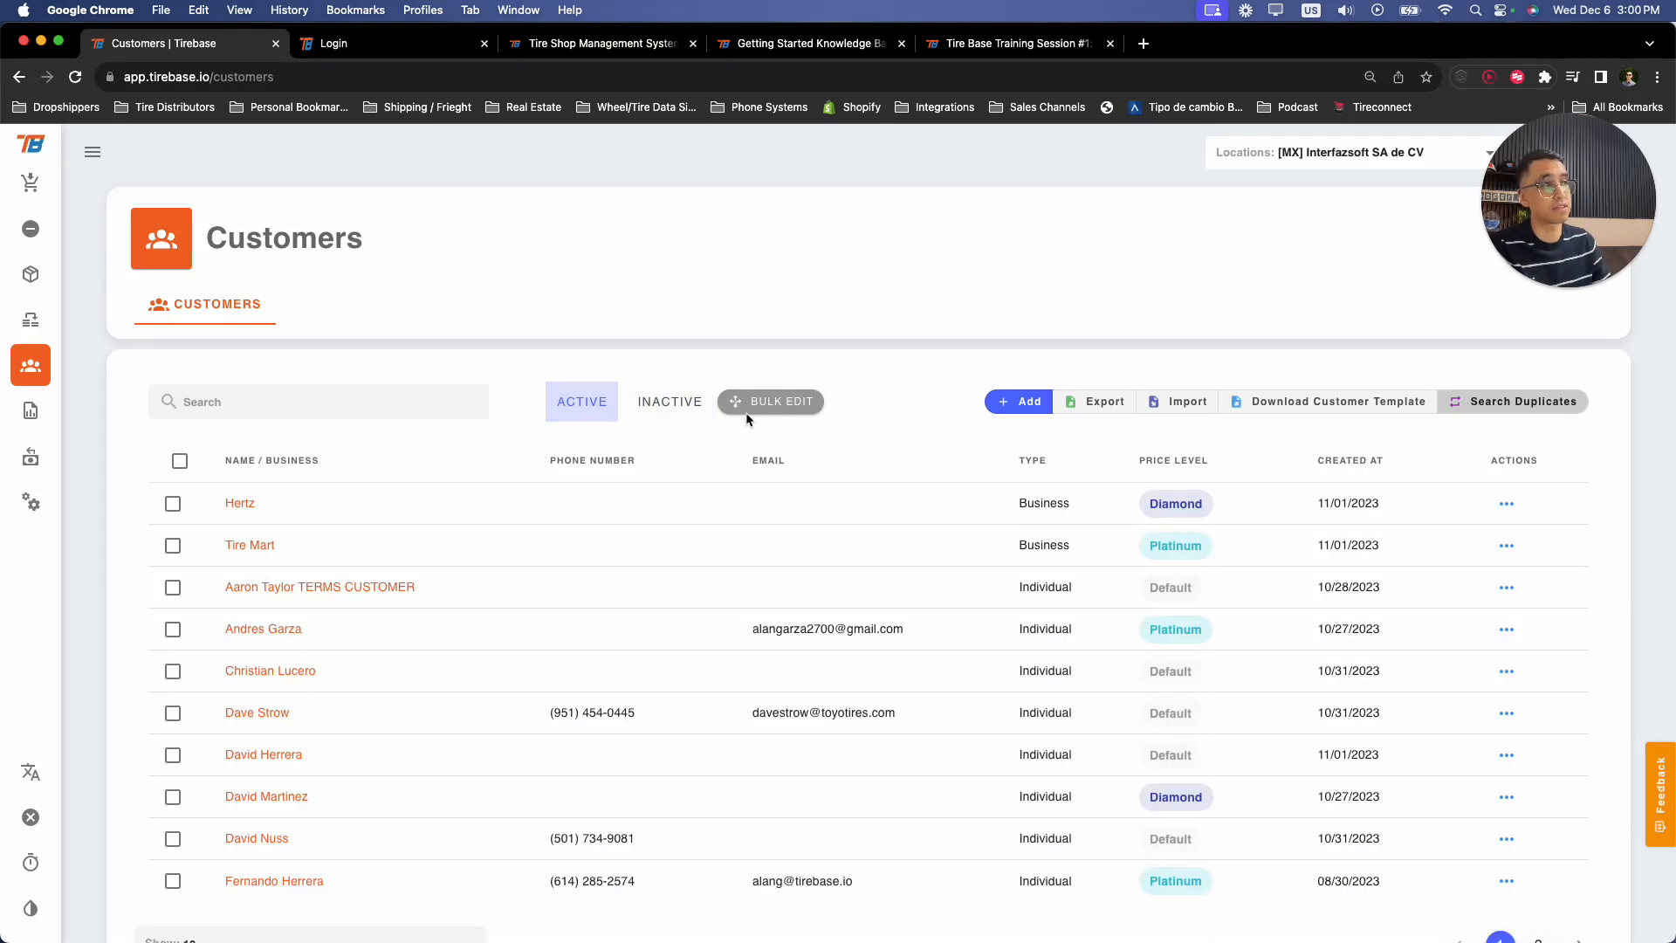
- Bulk edit the first three customers in the active list, setting their price level to Platinum
{"action": "left_click", "coordinate": [756, 412]}
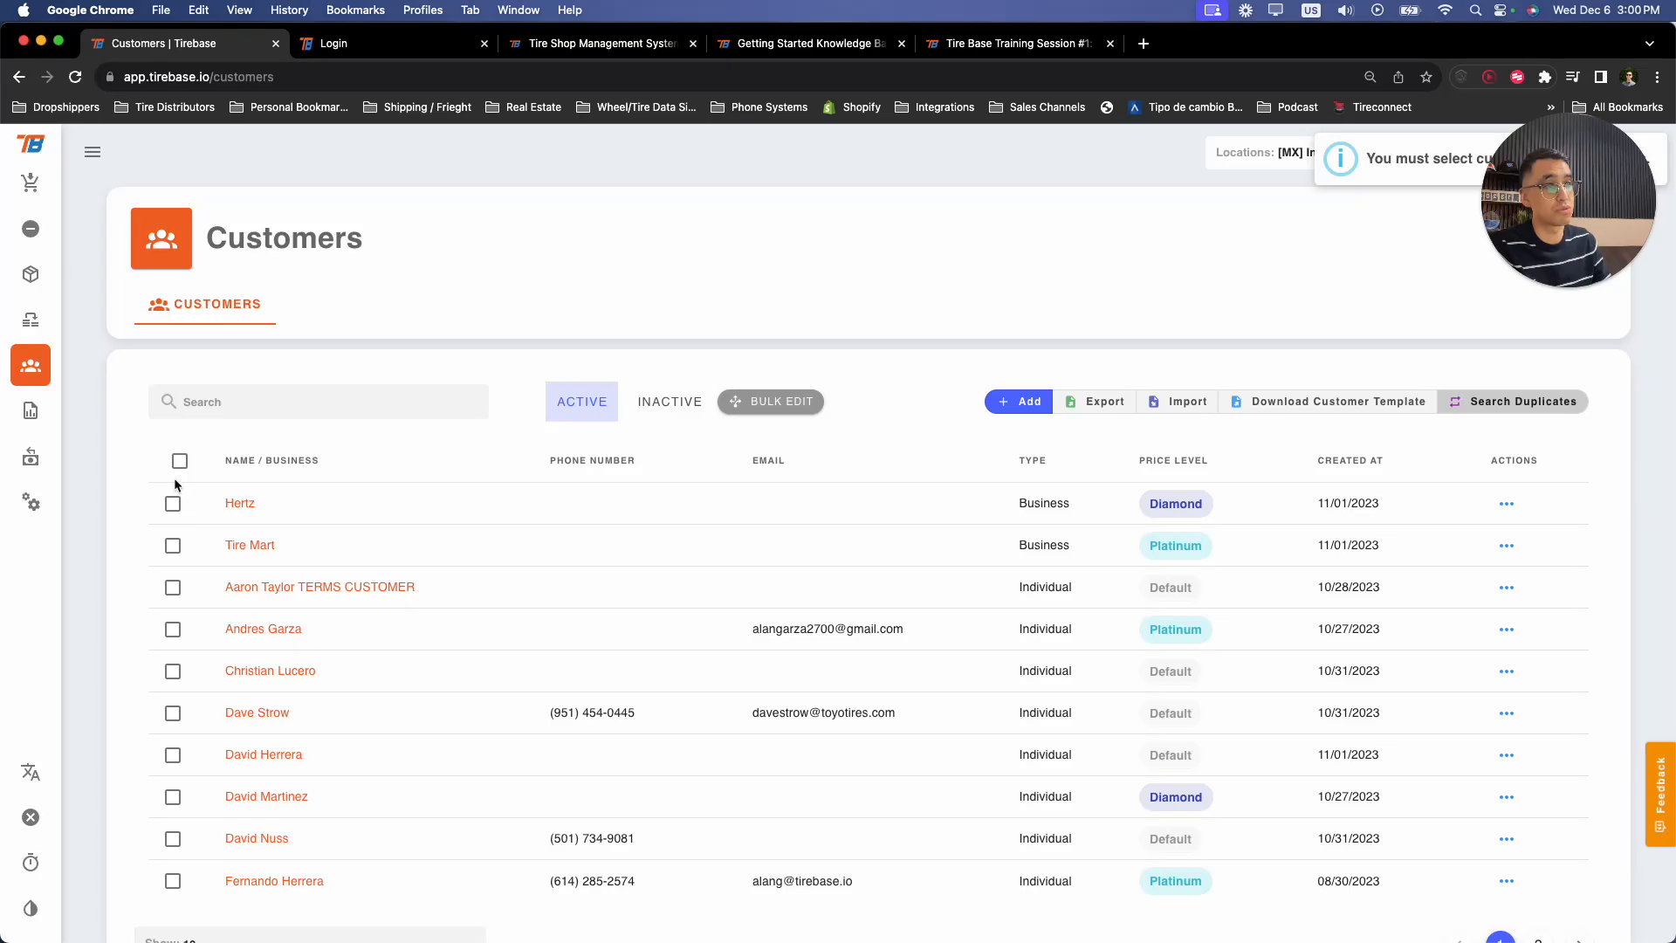
{"action": "left_click", "coordinate": [172, 503]}
{"action": "left_click", "coordinate": [172, 586]}
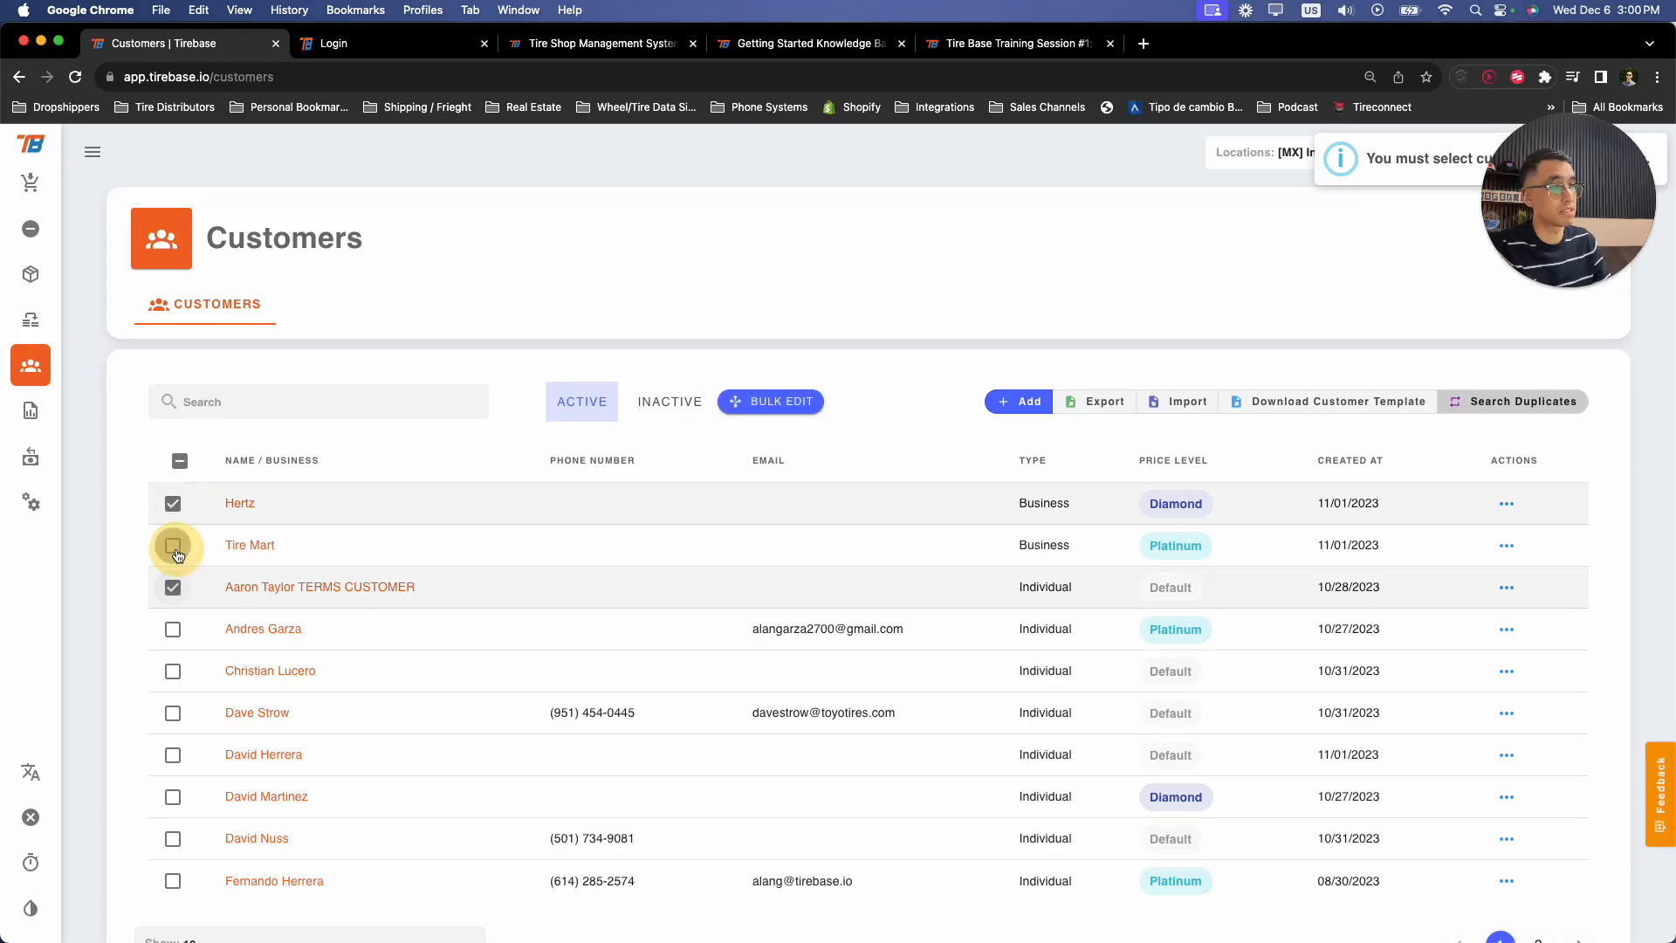
{"action": "left_click", "coordinate": [173, 546]}
{"action": "left_click", "coordinate": [770, 404]}
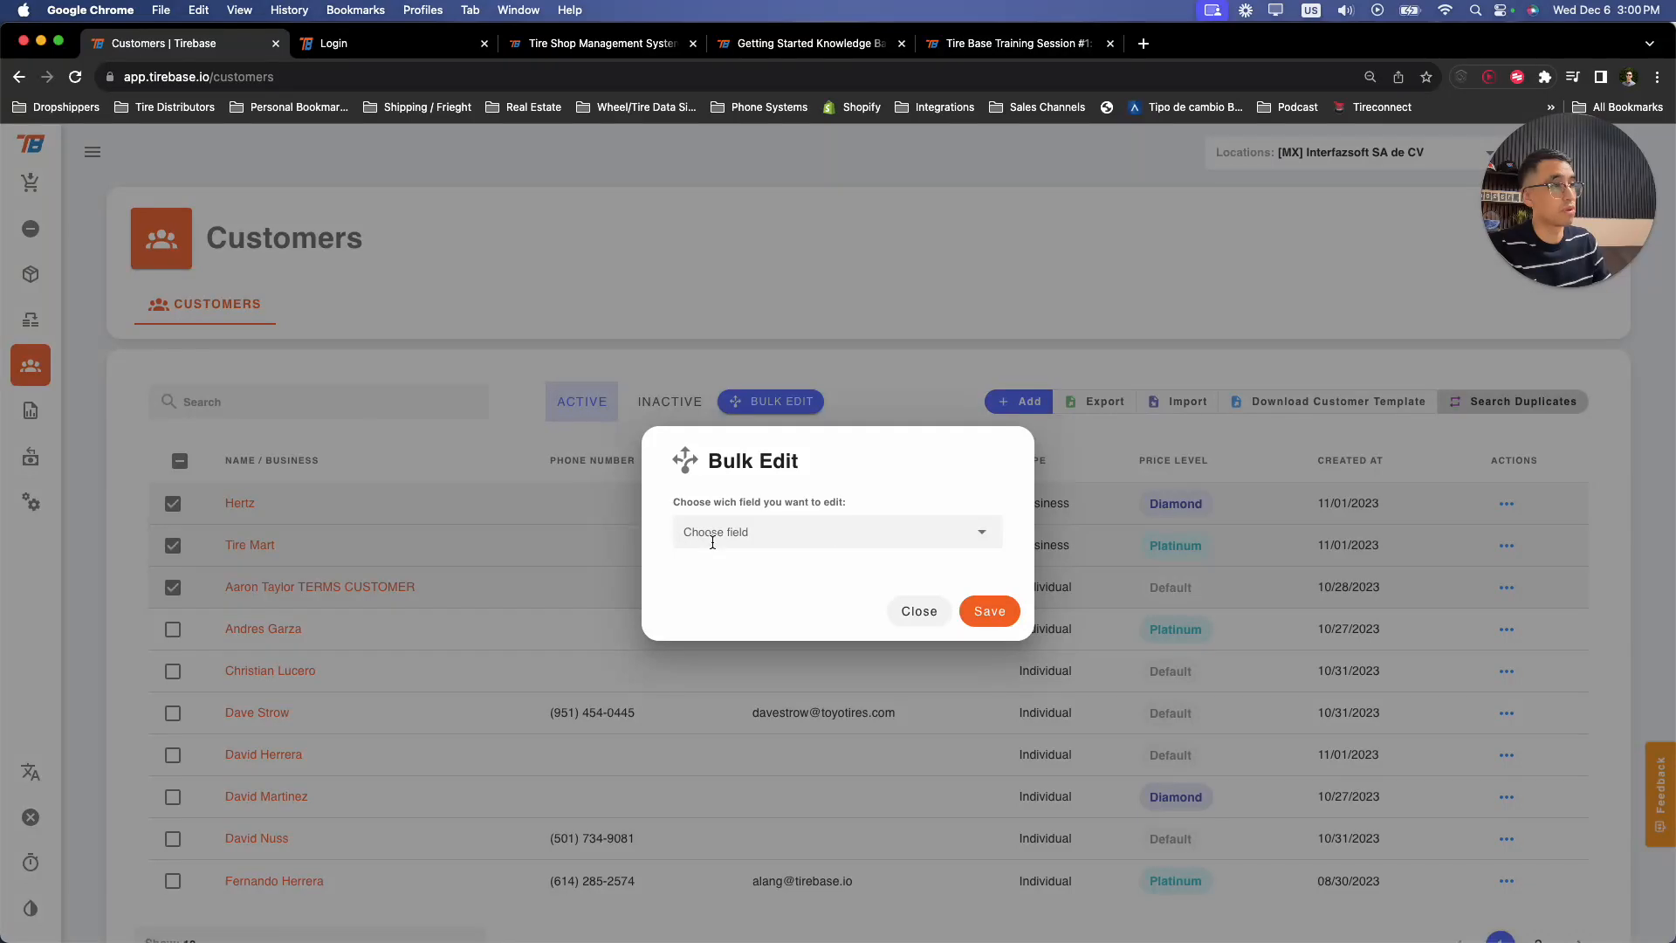
{"action": "left_click", "coordinate": [834, 534]}
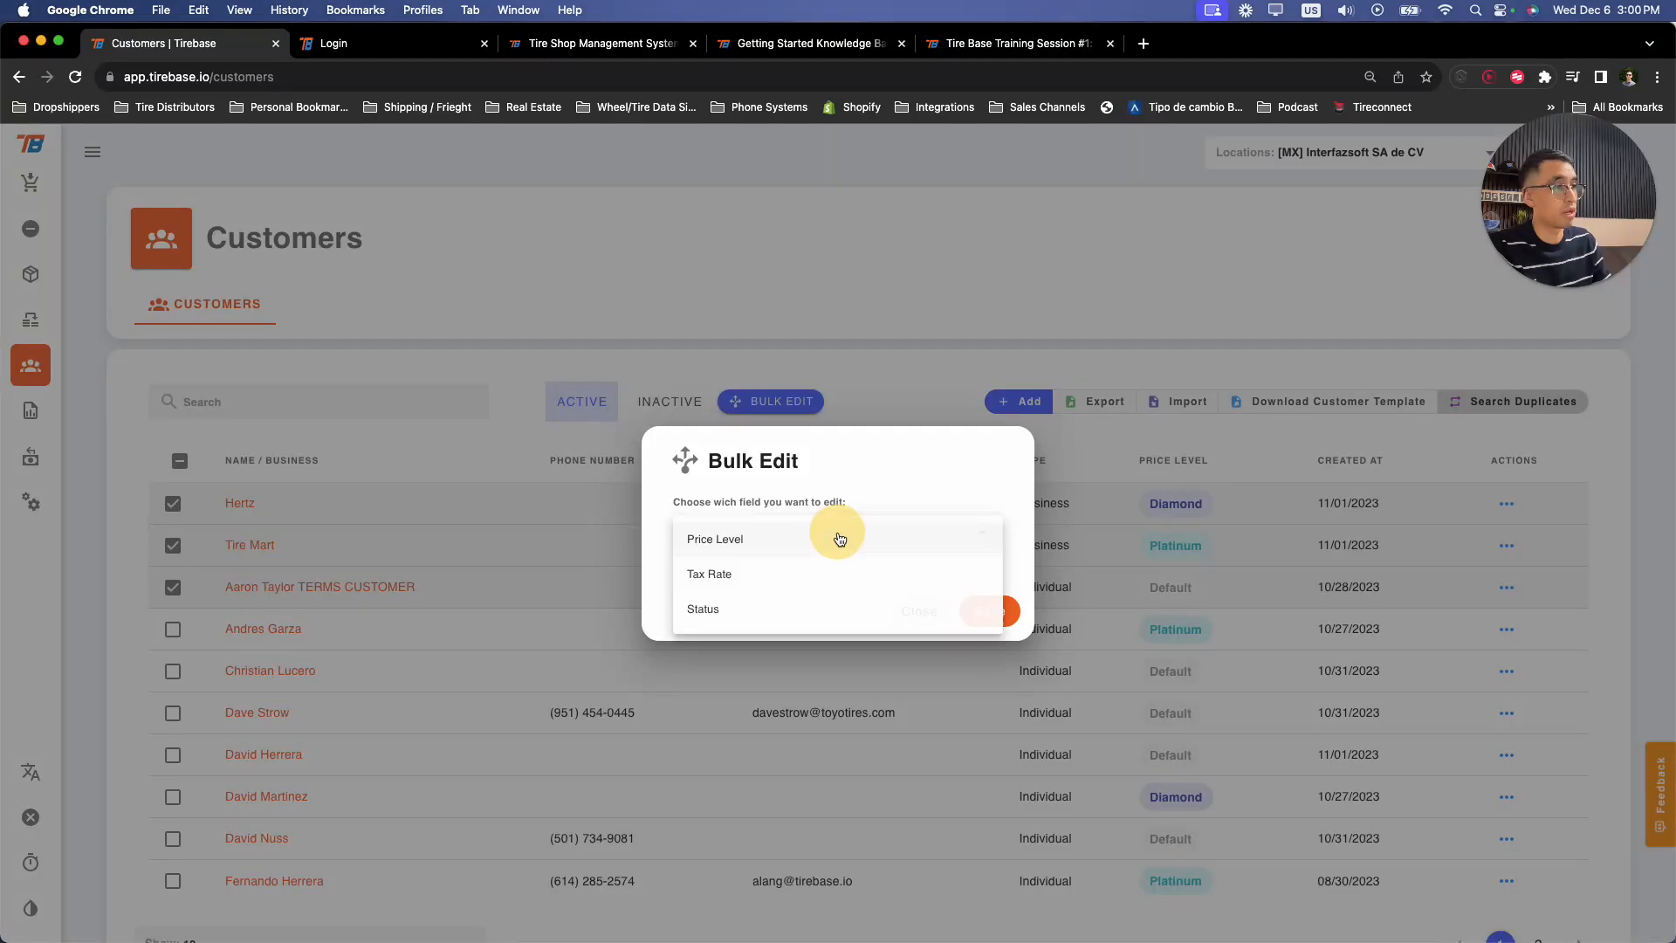
{"action": "left_click", "coordinate": [784, 541]}
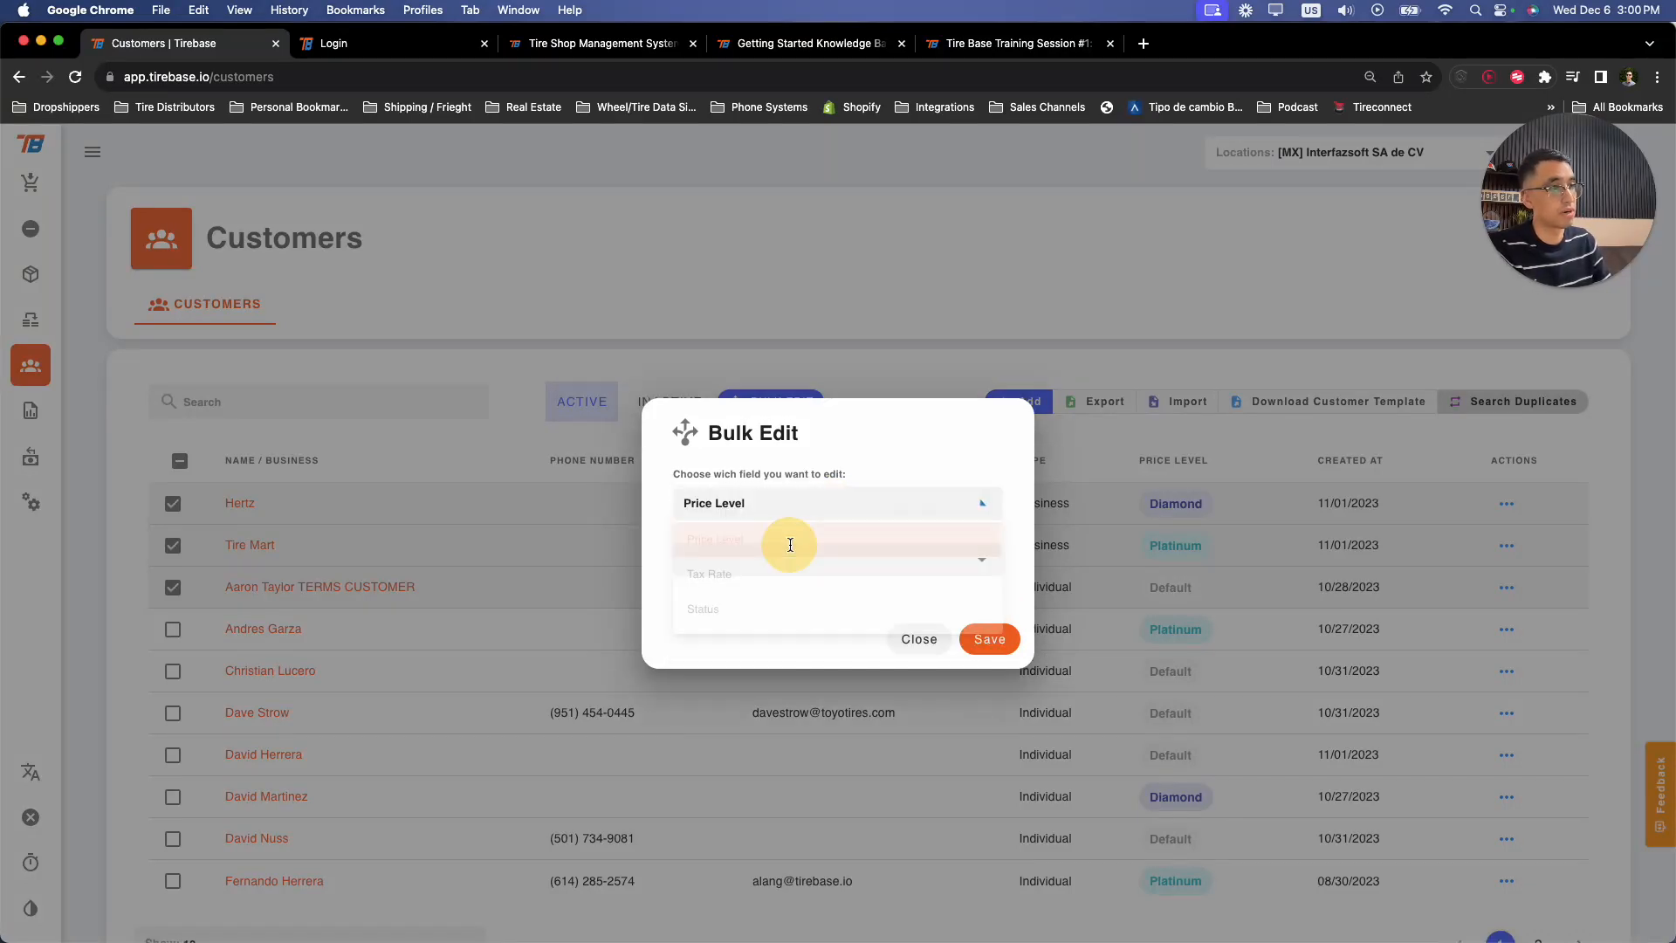
{"action": "left_click", "coordinate": [771, 550]}
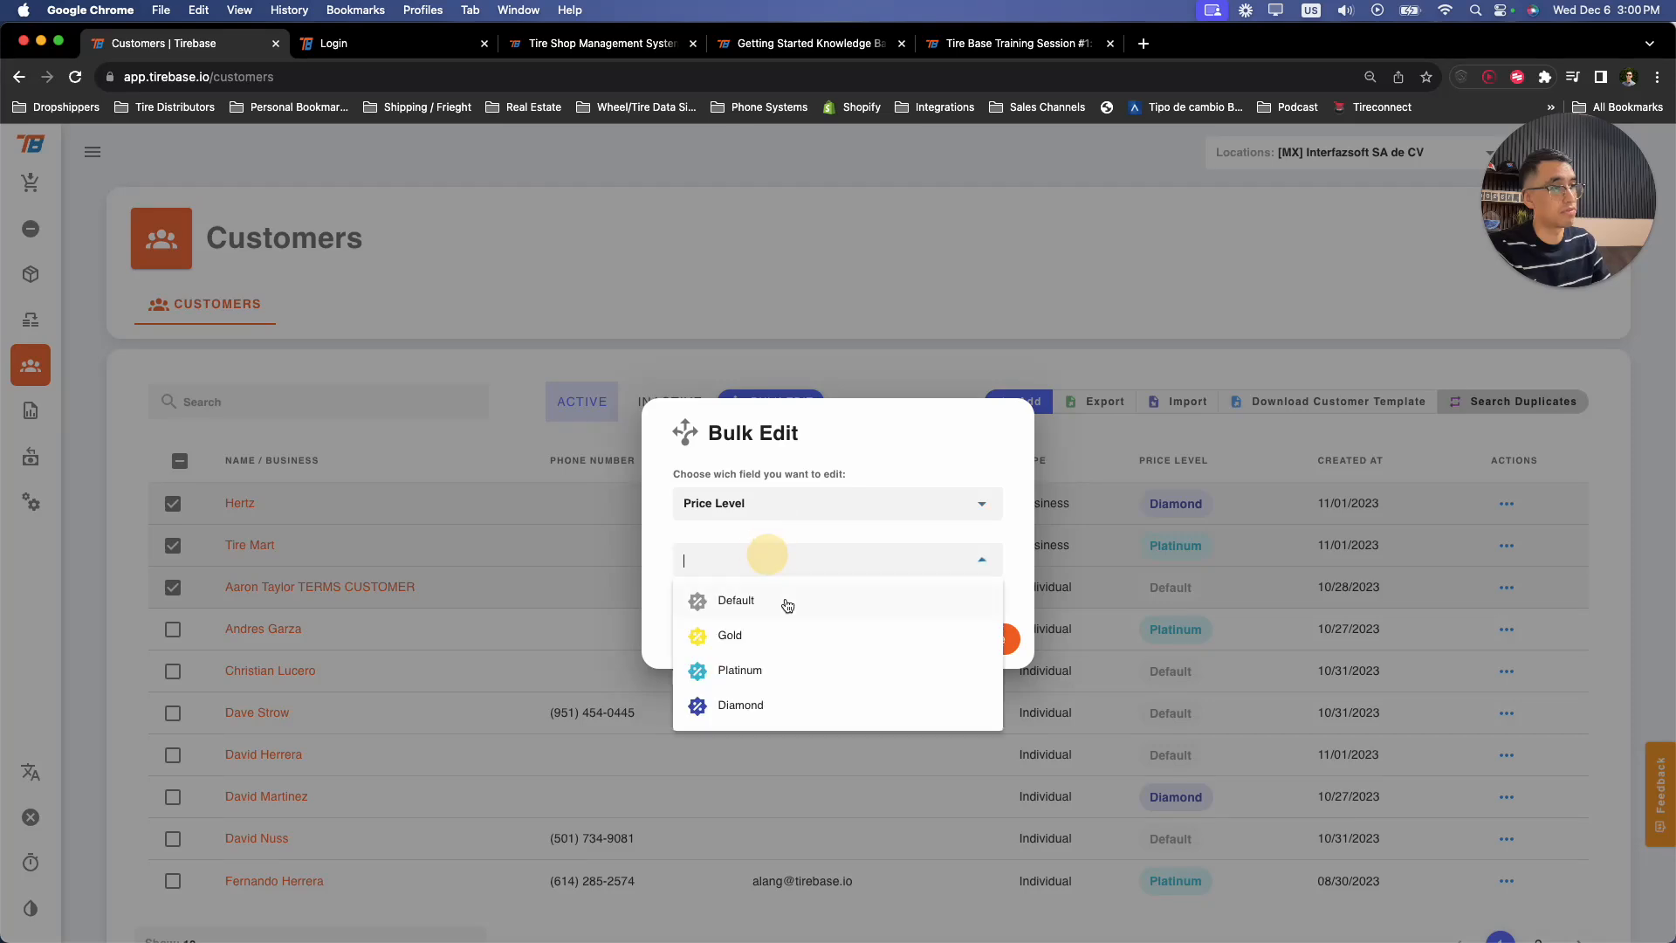
{"action": "left_click", "coordinate": [749, 673]}
{"action": "left_click", "coordinate": [989, 637]}
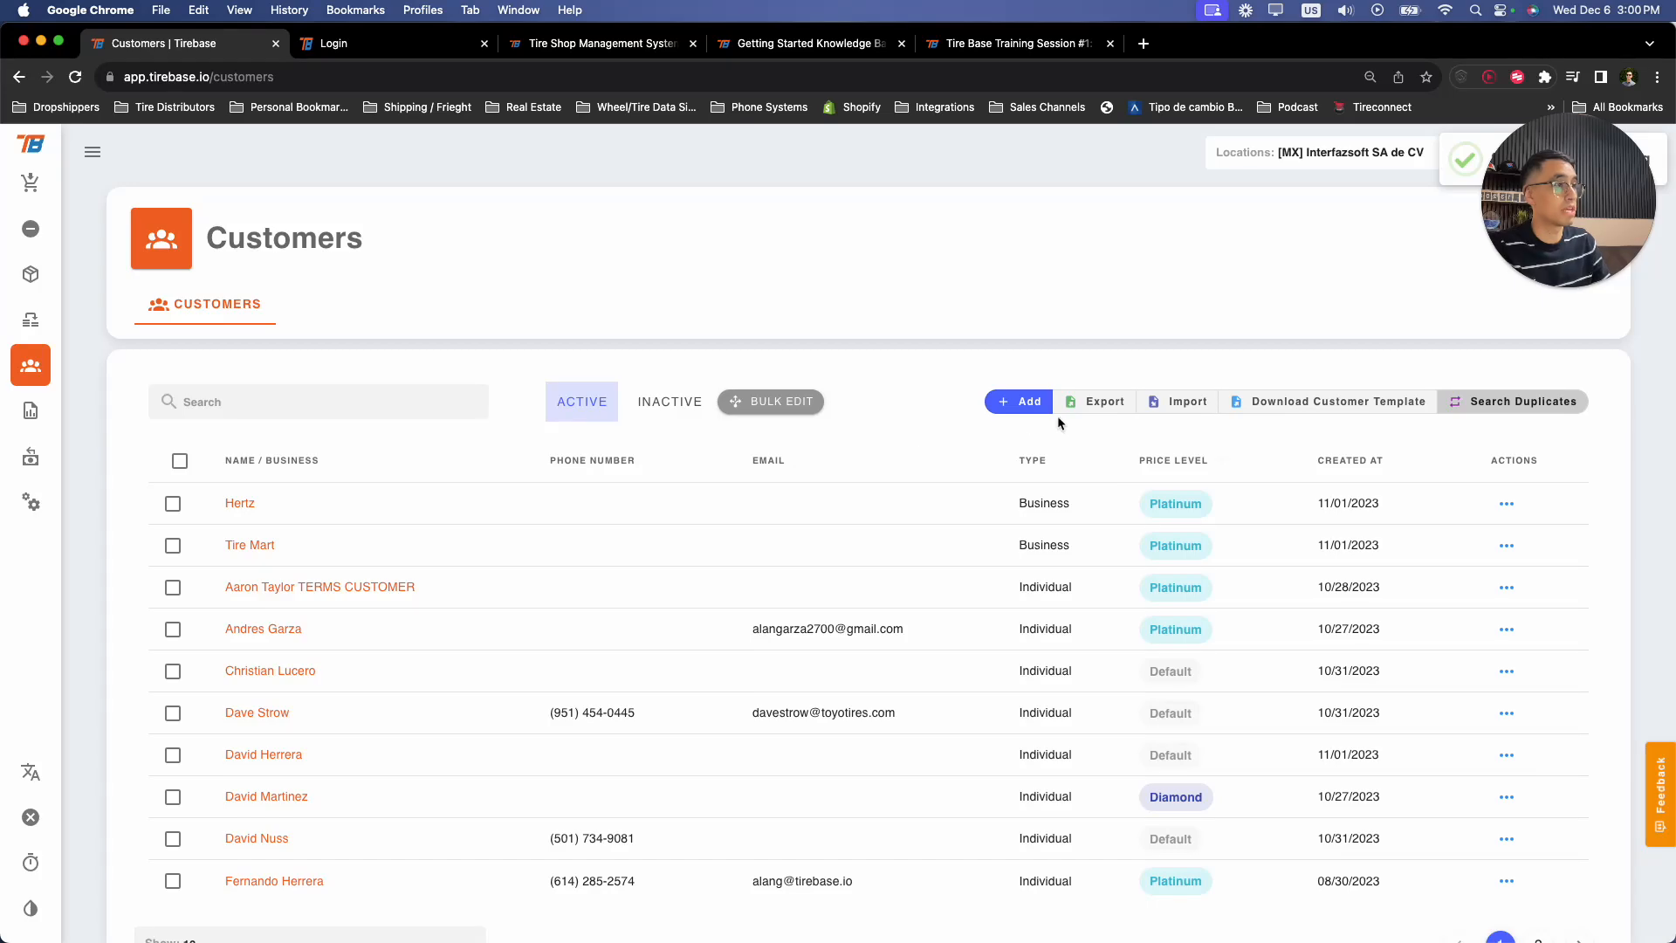
- Open a new customer form and compare the fields for the Business and Individual customer types
{"action": "left_click", "coordinate": [1017, 410]}
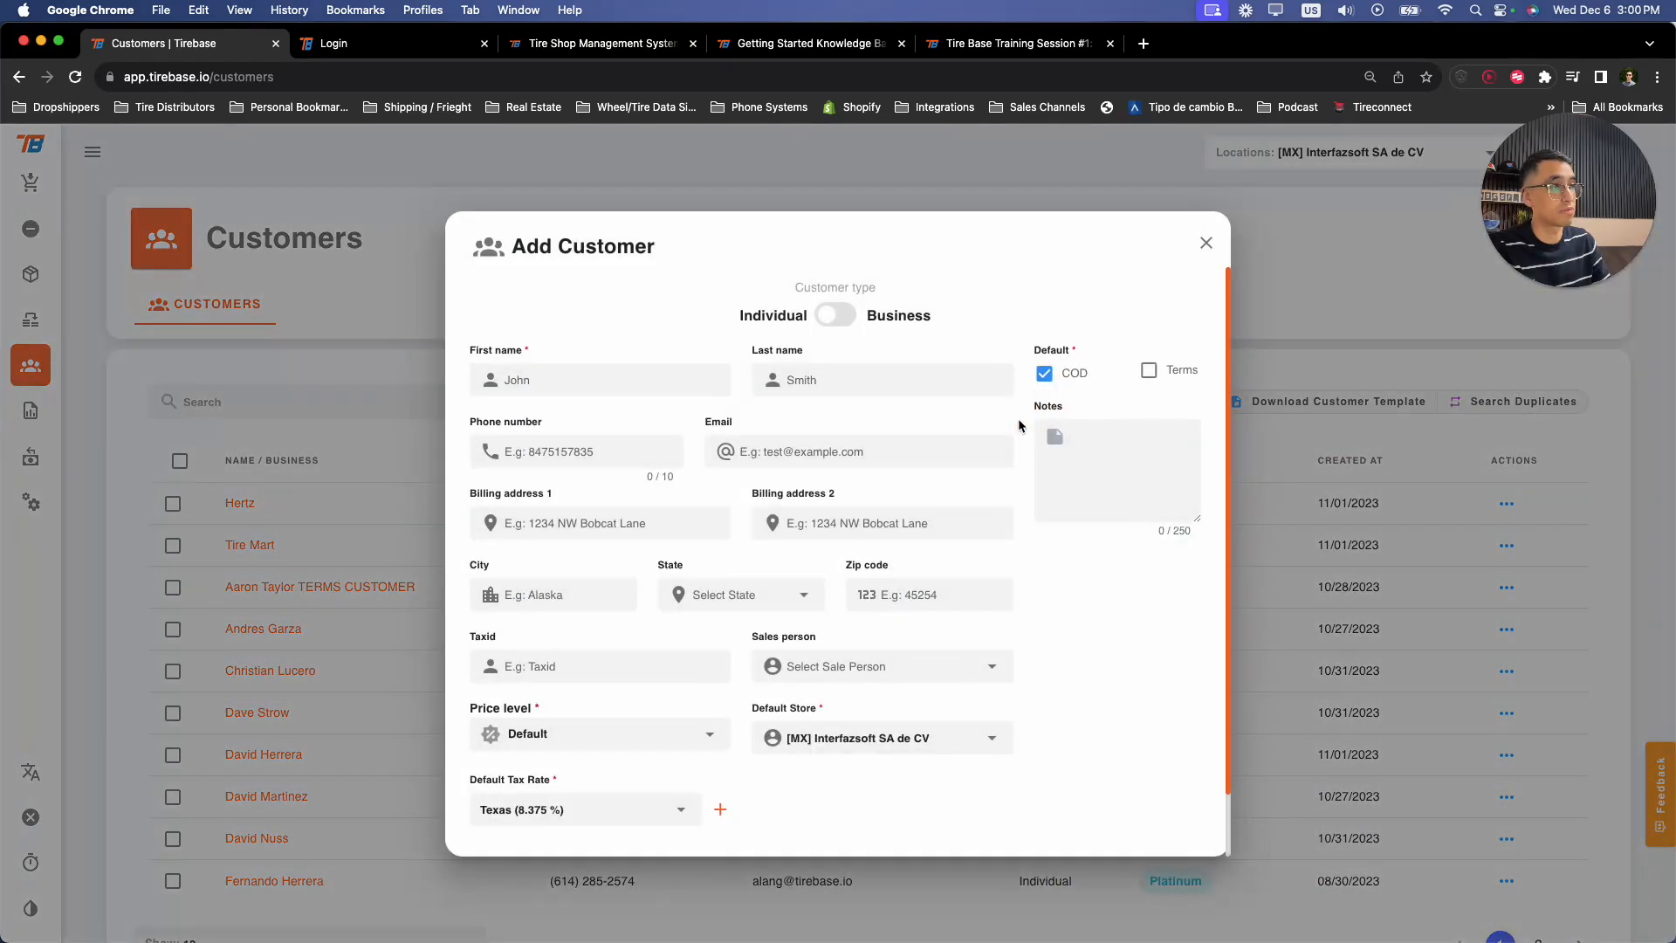
{"action": "left_click", "coordinate": [835, 323]}
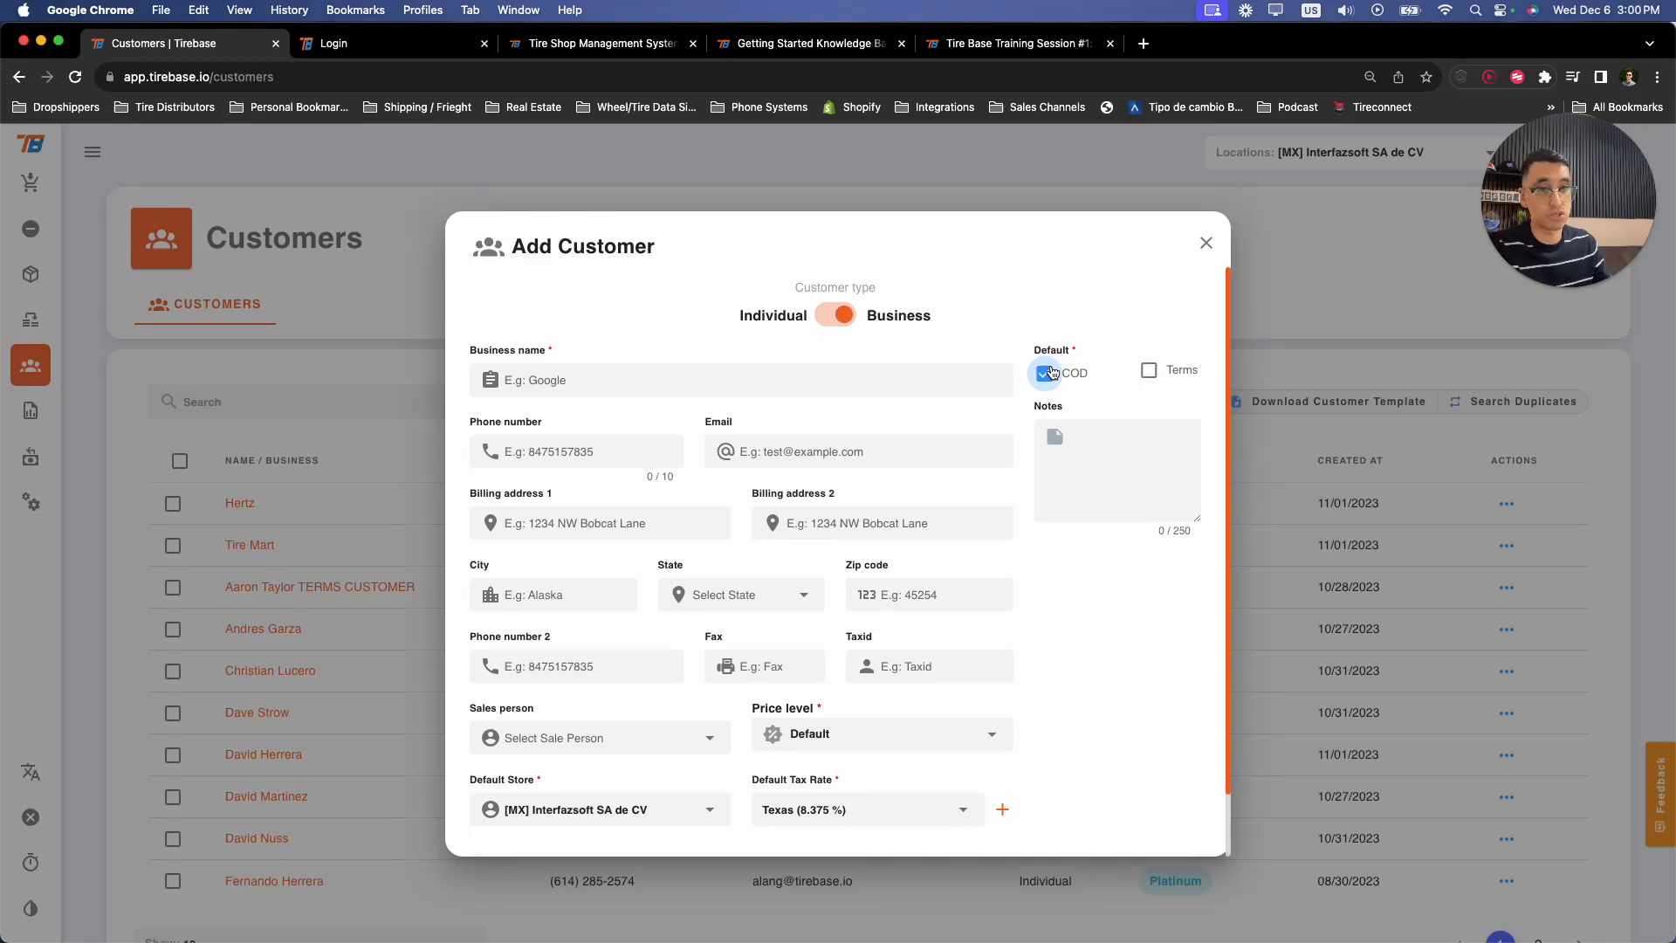
{"action": "left_click", "coordinate": [575, 381]}
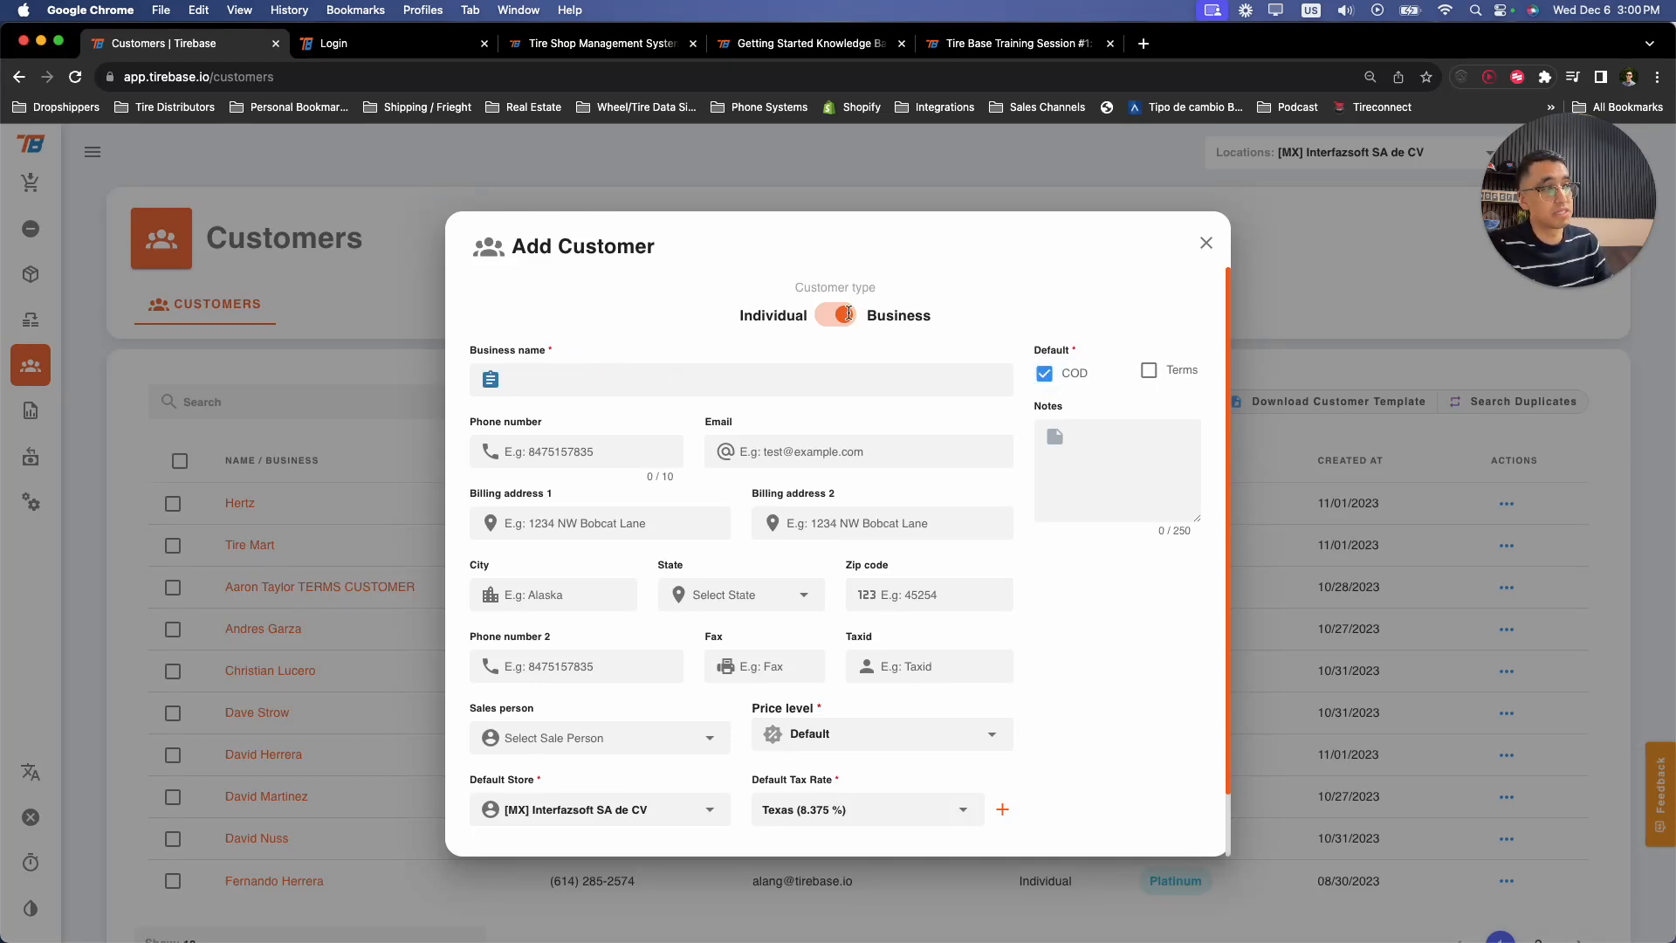
{"action": "left_click", "coordinate": [836, 315]}
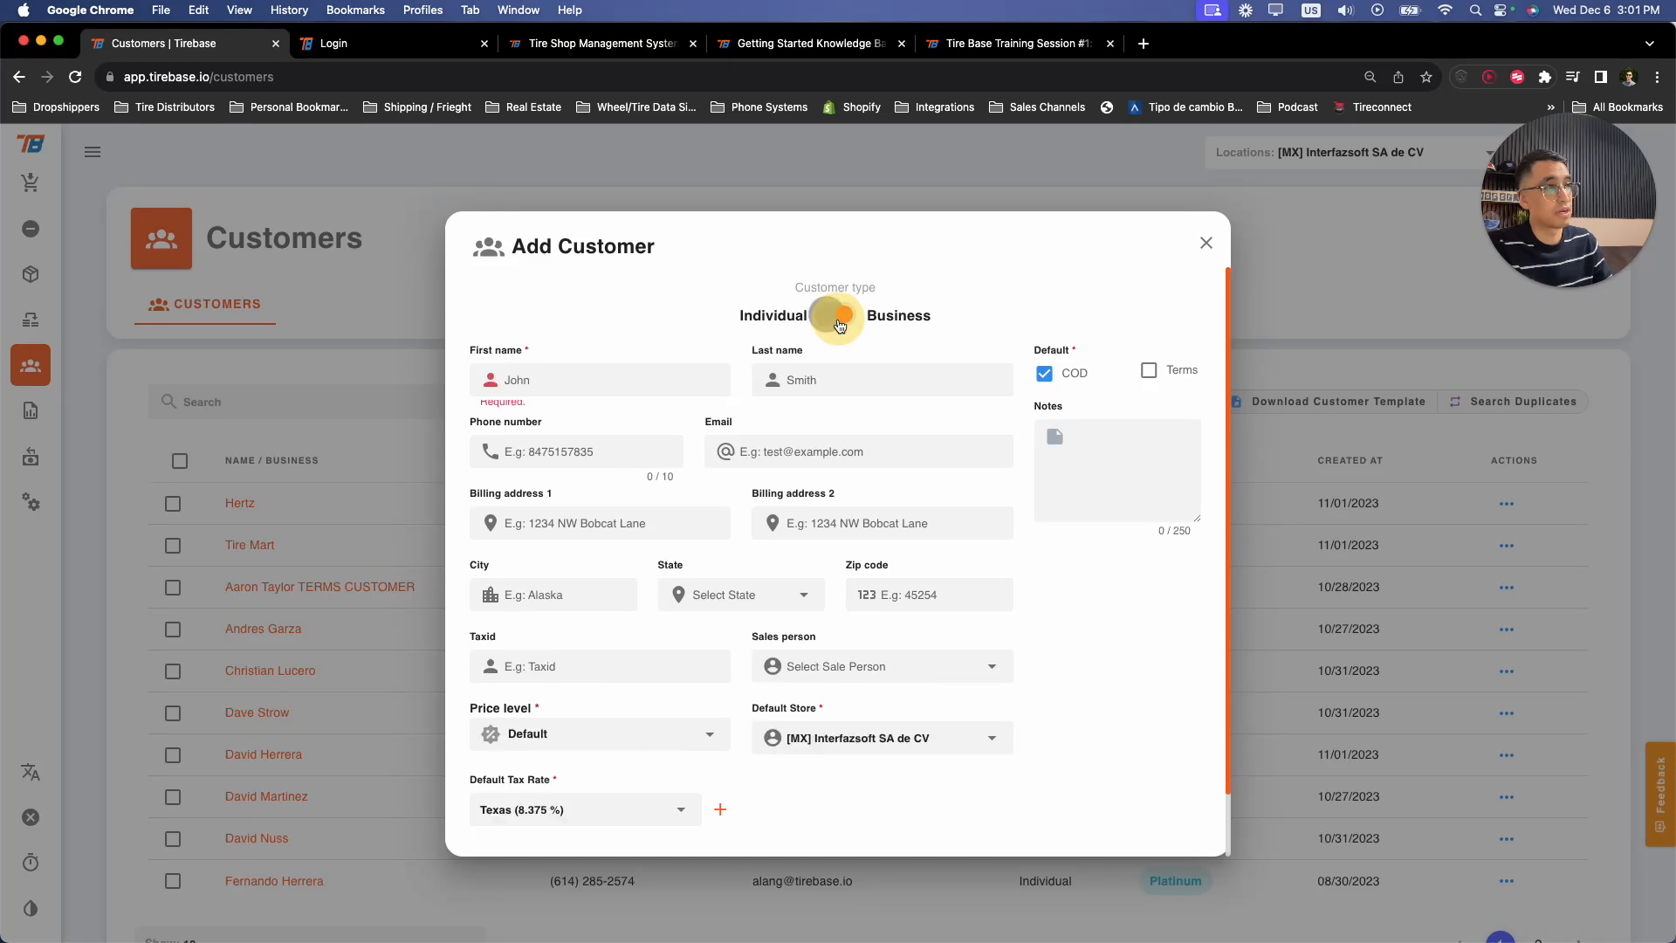
- Assign the first listed sales person to the new individual customer and check the price level options and tax ID field
{"action": "scroll", "coordinate": [635, 504], "scroll_direction": "down", "scroll_amount": 2}
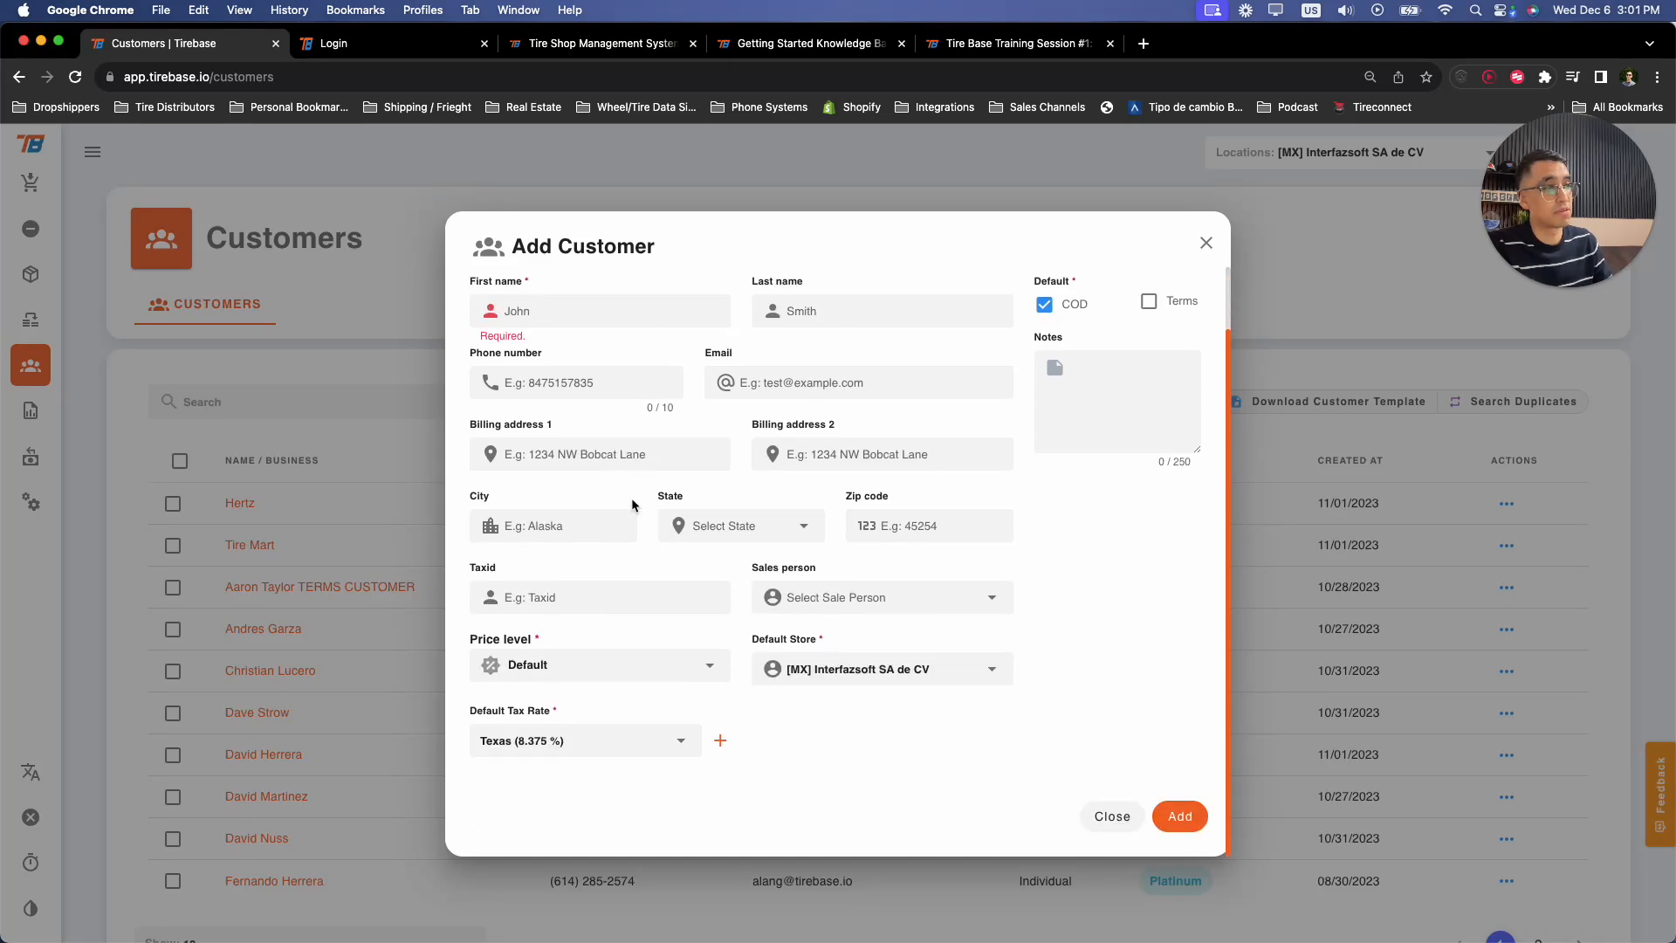
{"action": "left_click", "coordinate": [832, 605]}
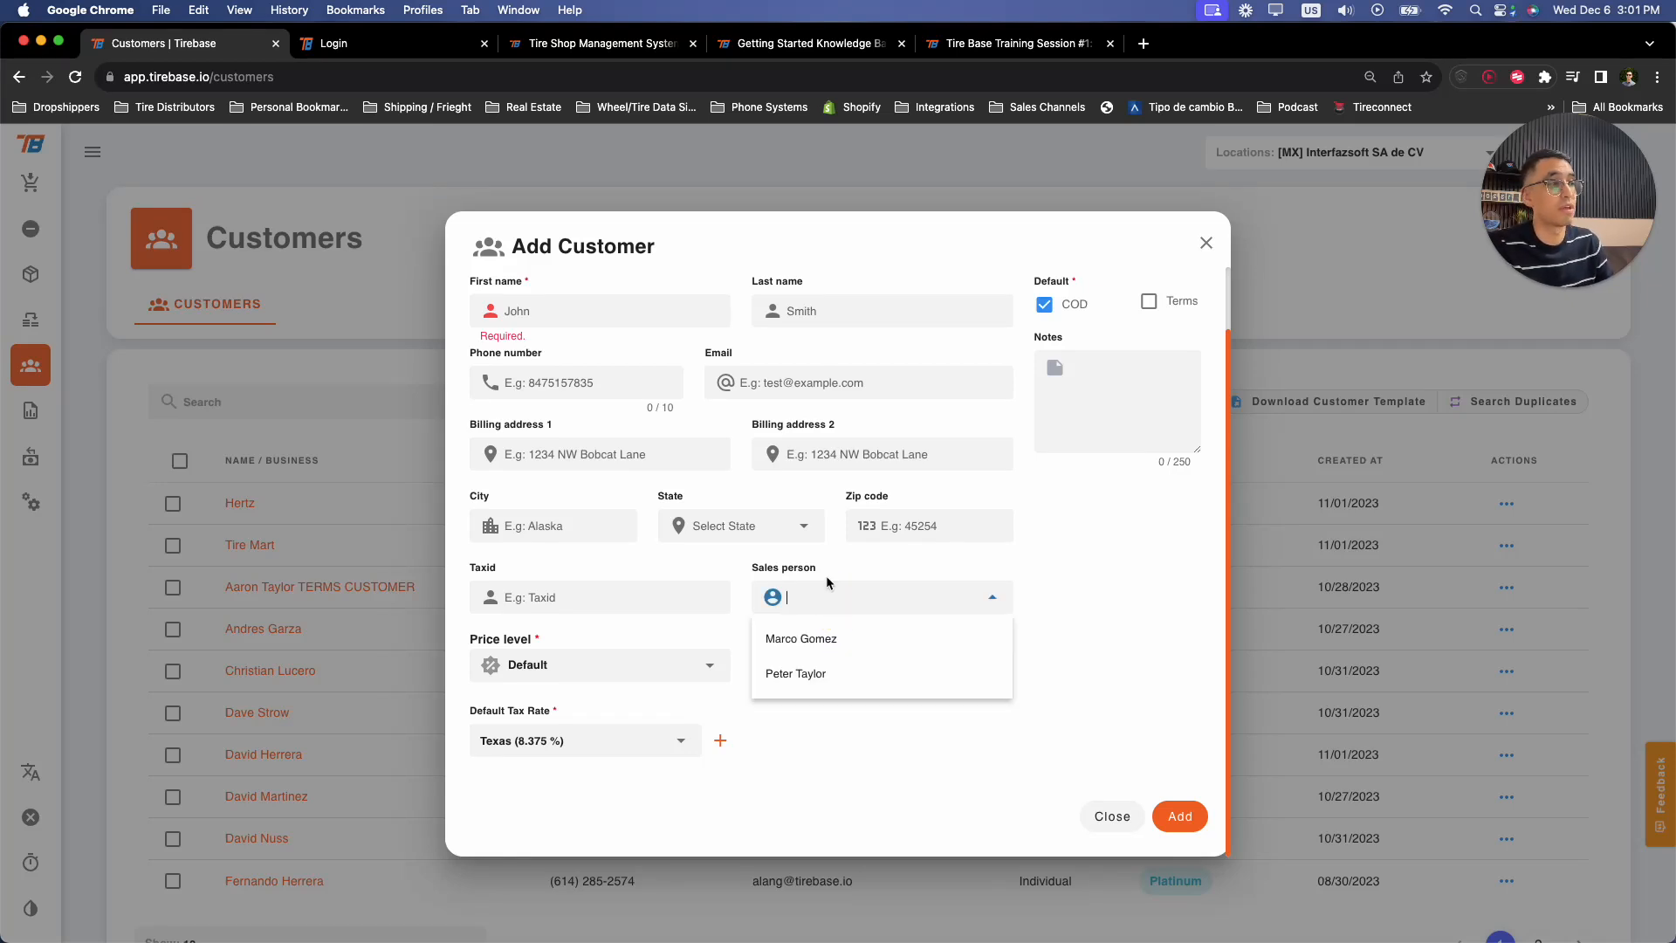
{"action": "left_click", "coordinate": [803, 641]}
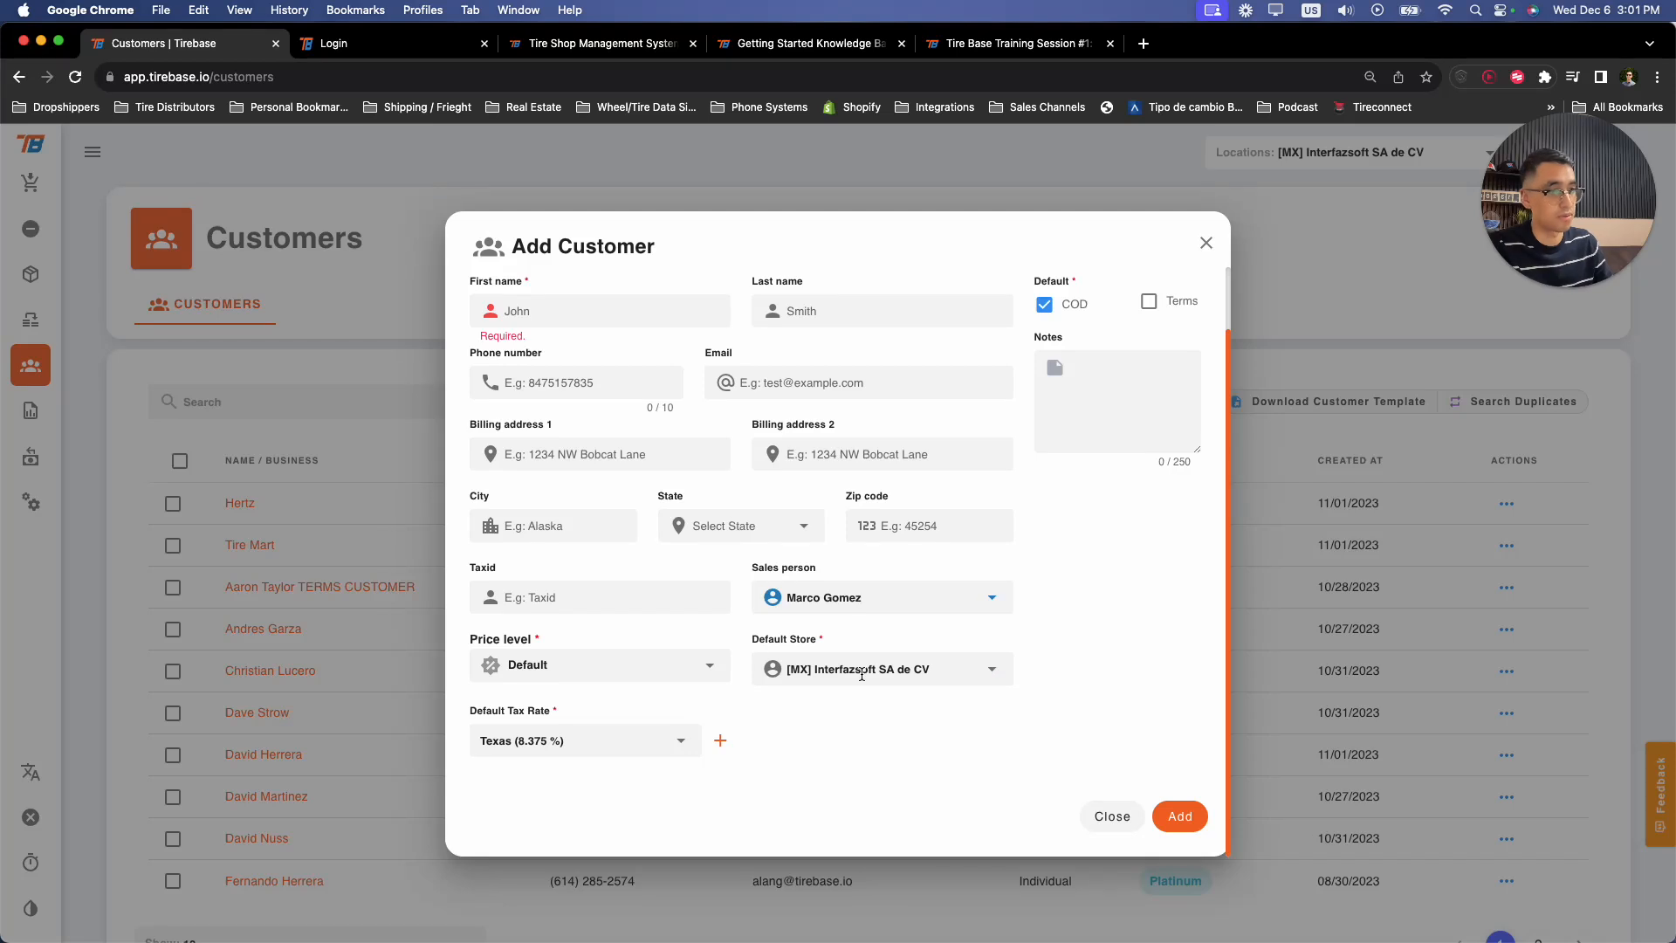
{"action": "left_click", "coordinate": [599, 663]}
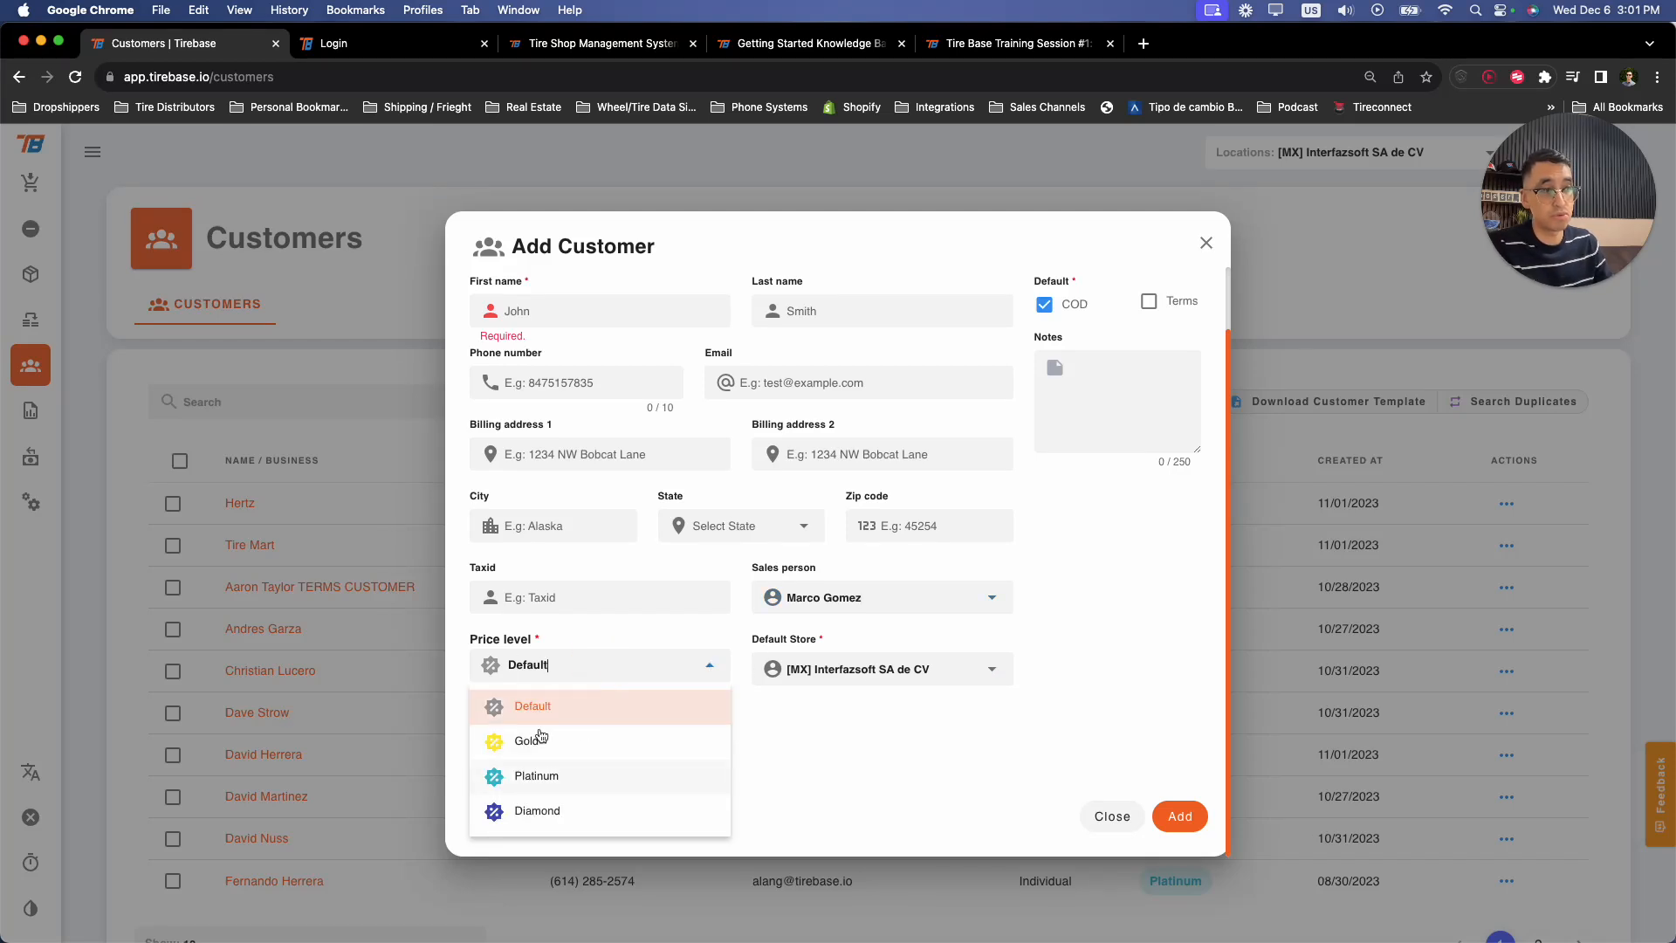
{"action": "left_click", "coordinate": [866, 748]}
{"action": "left_click", "coordinate": [570, 599]}
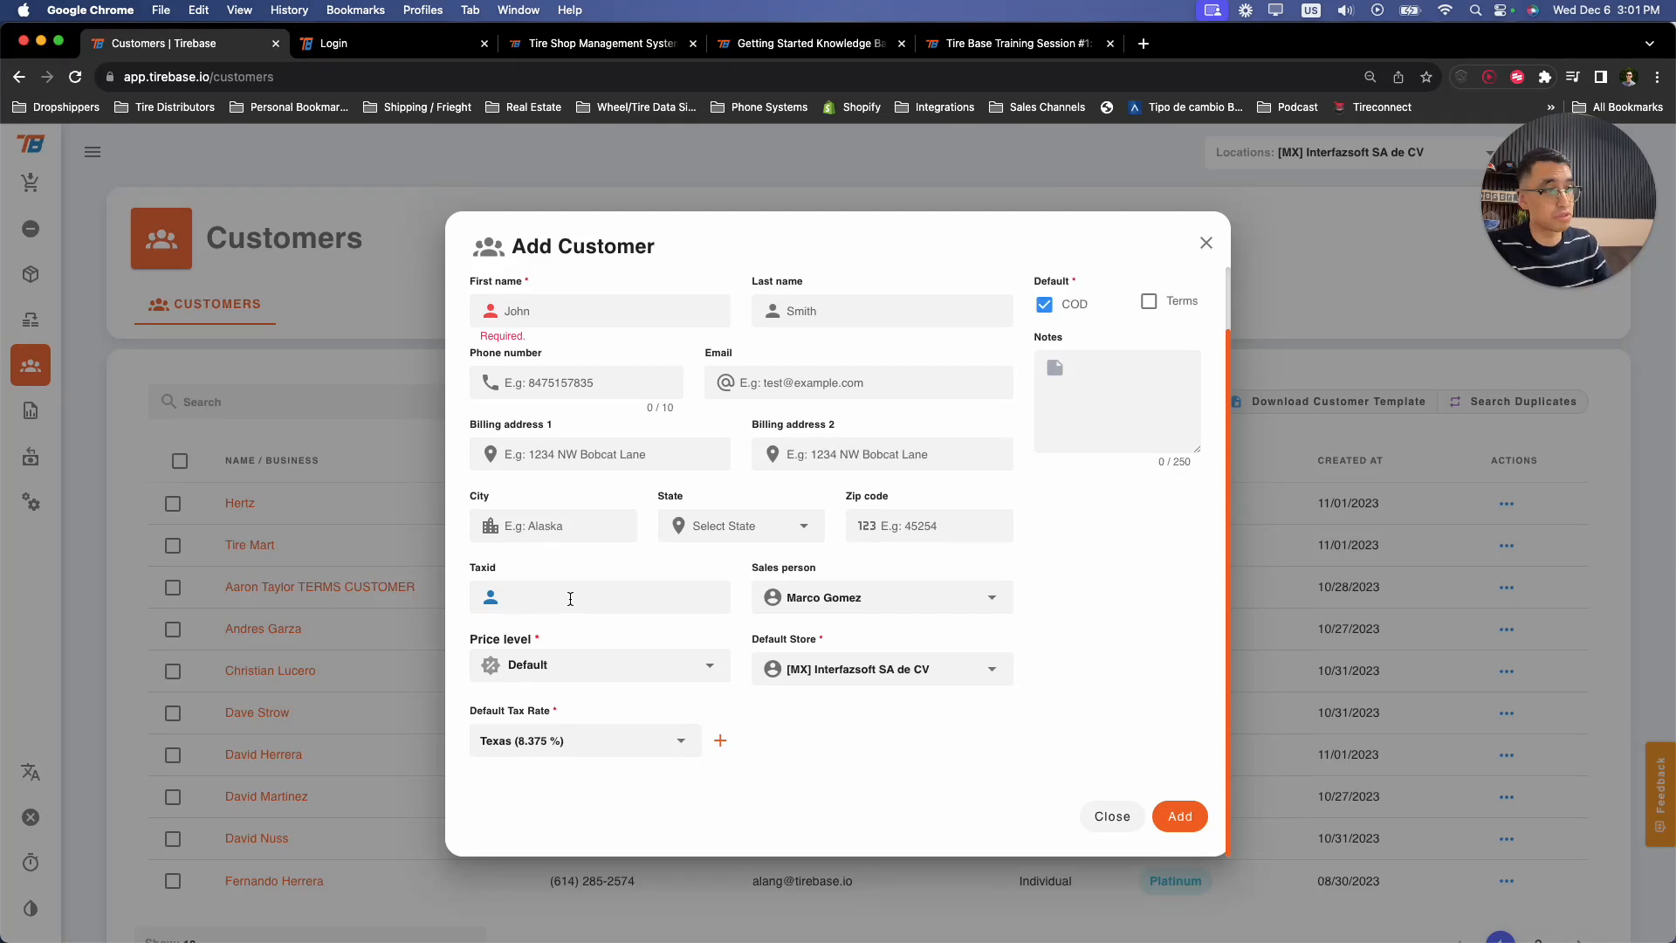
{"action": "left_click", "coordinate": [563, 600]}
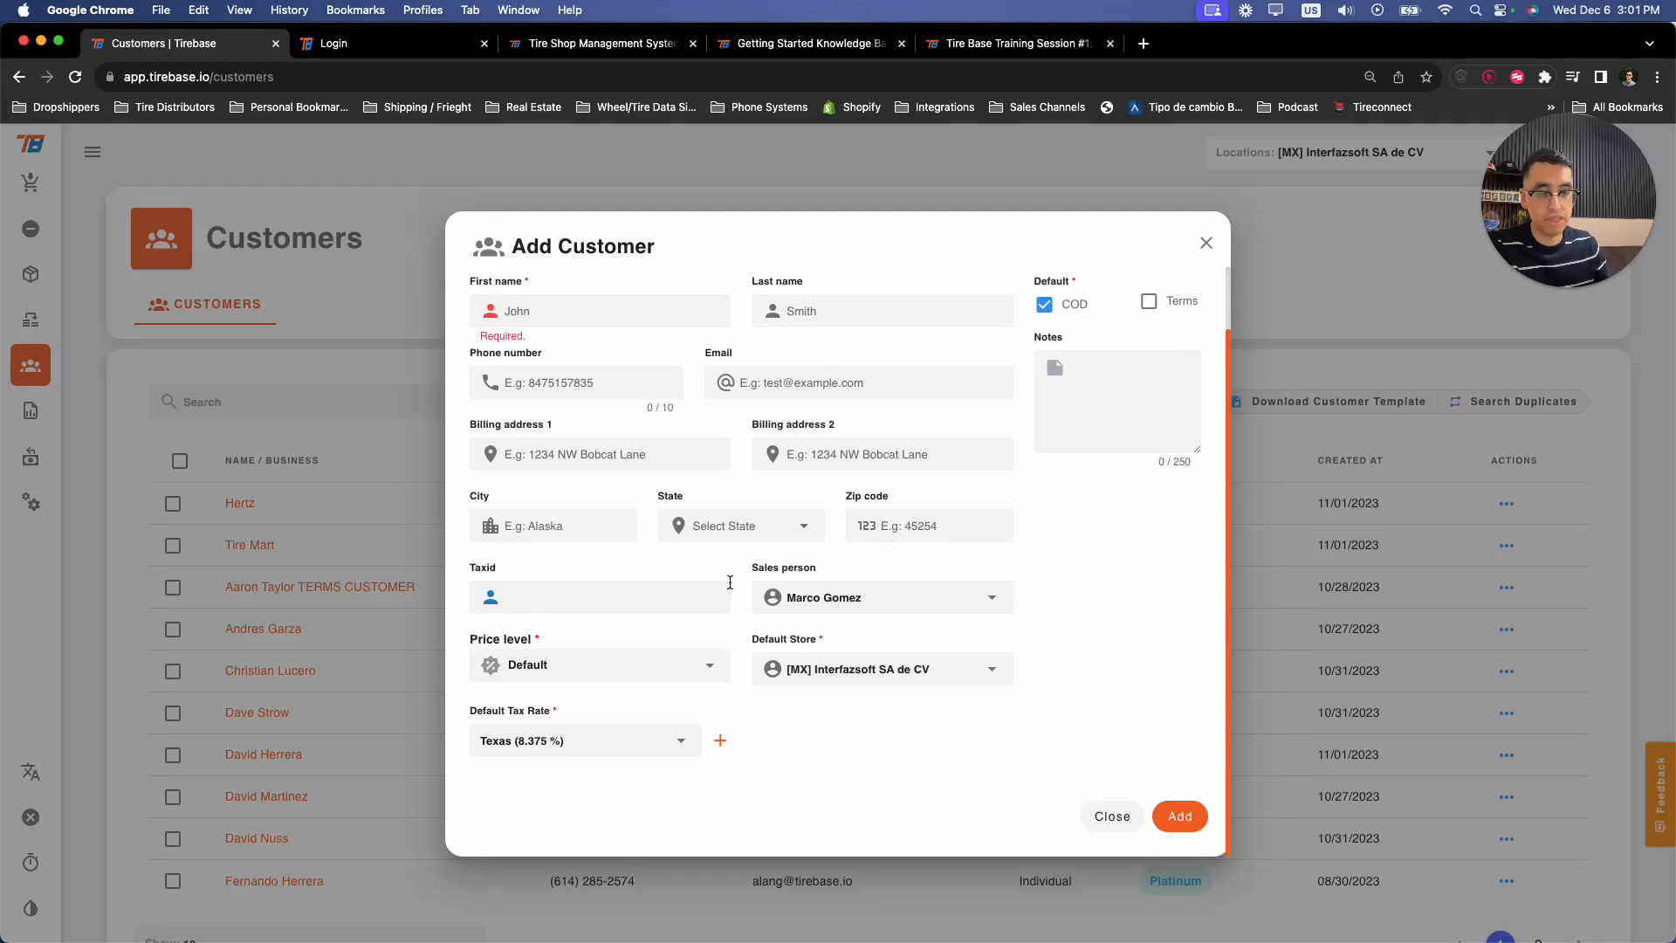
- Check the default store options, set the default tax rate to Tax Exempt (0.000 %), and close the form without adding the customer
{"action": "left_click", "coordinate": [857, 671]}
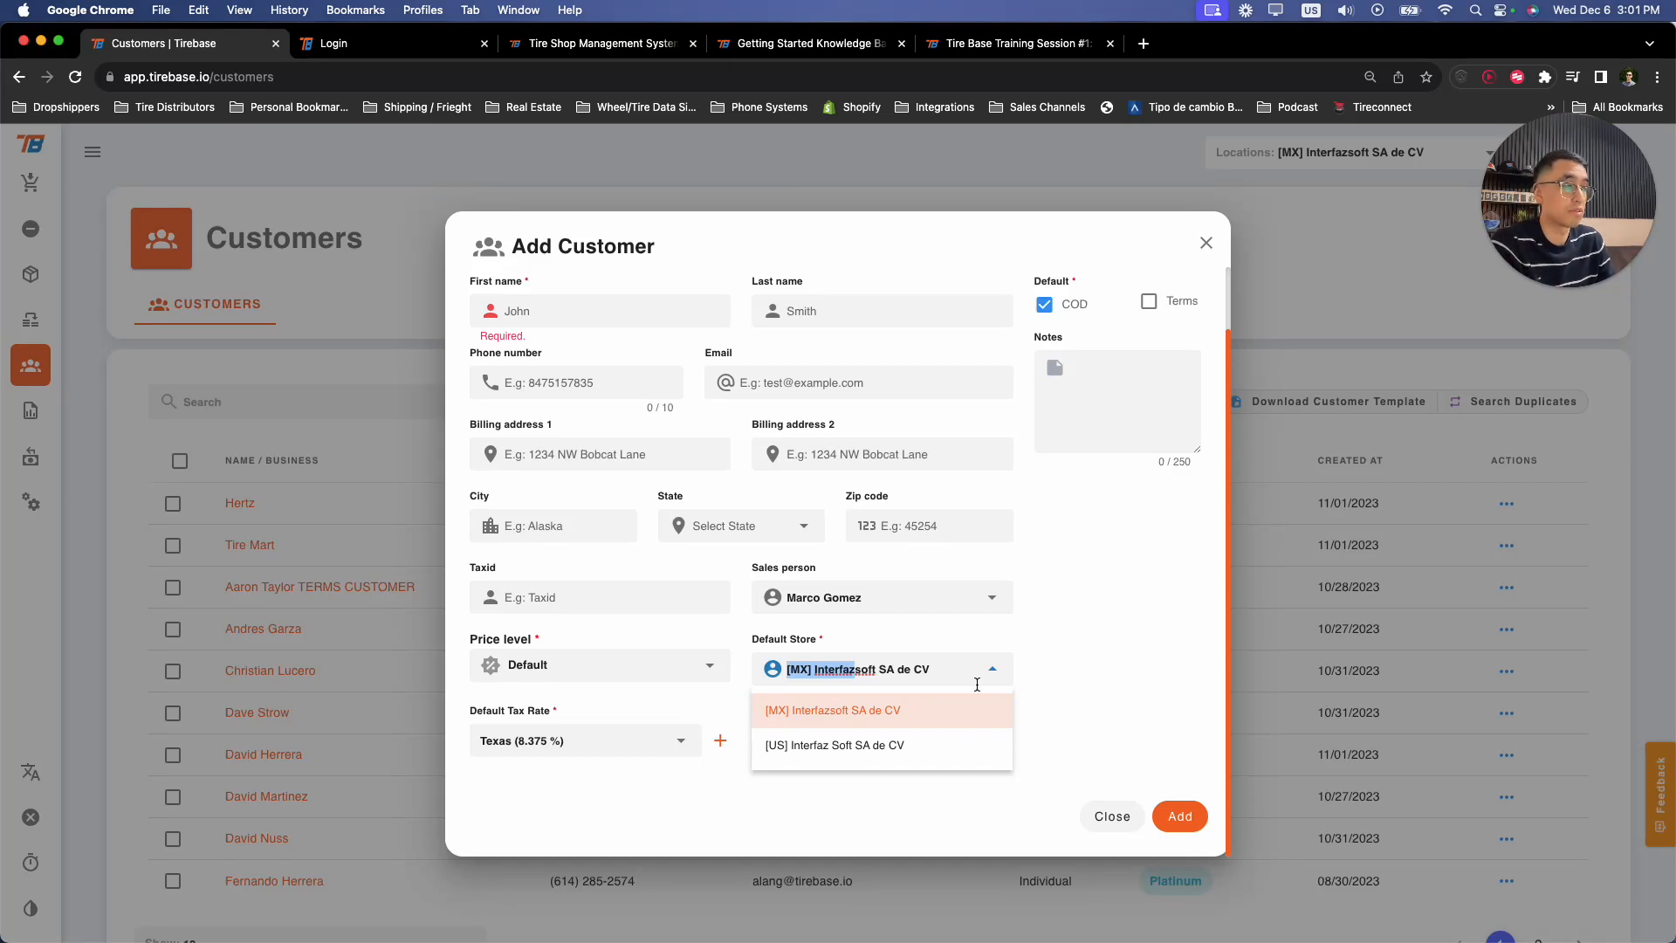
{"action": "left_click", "coordinate": [1024, 622]}
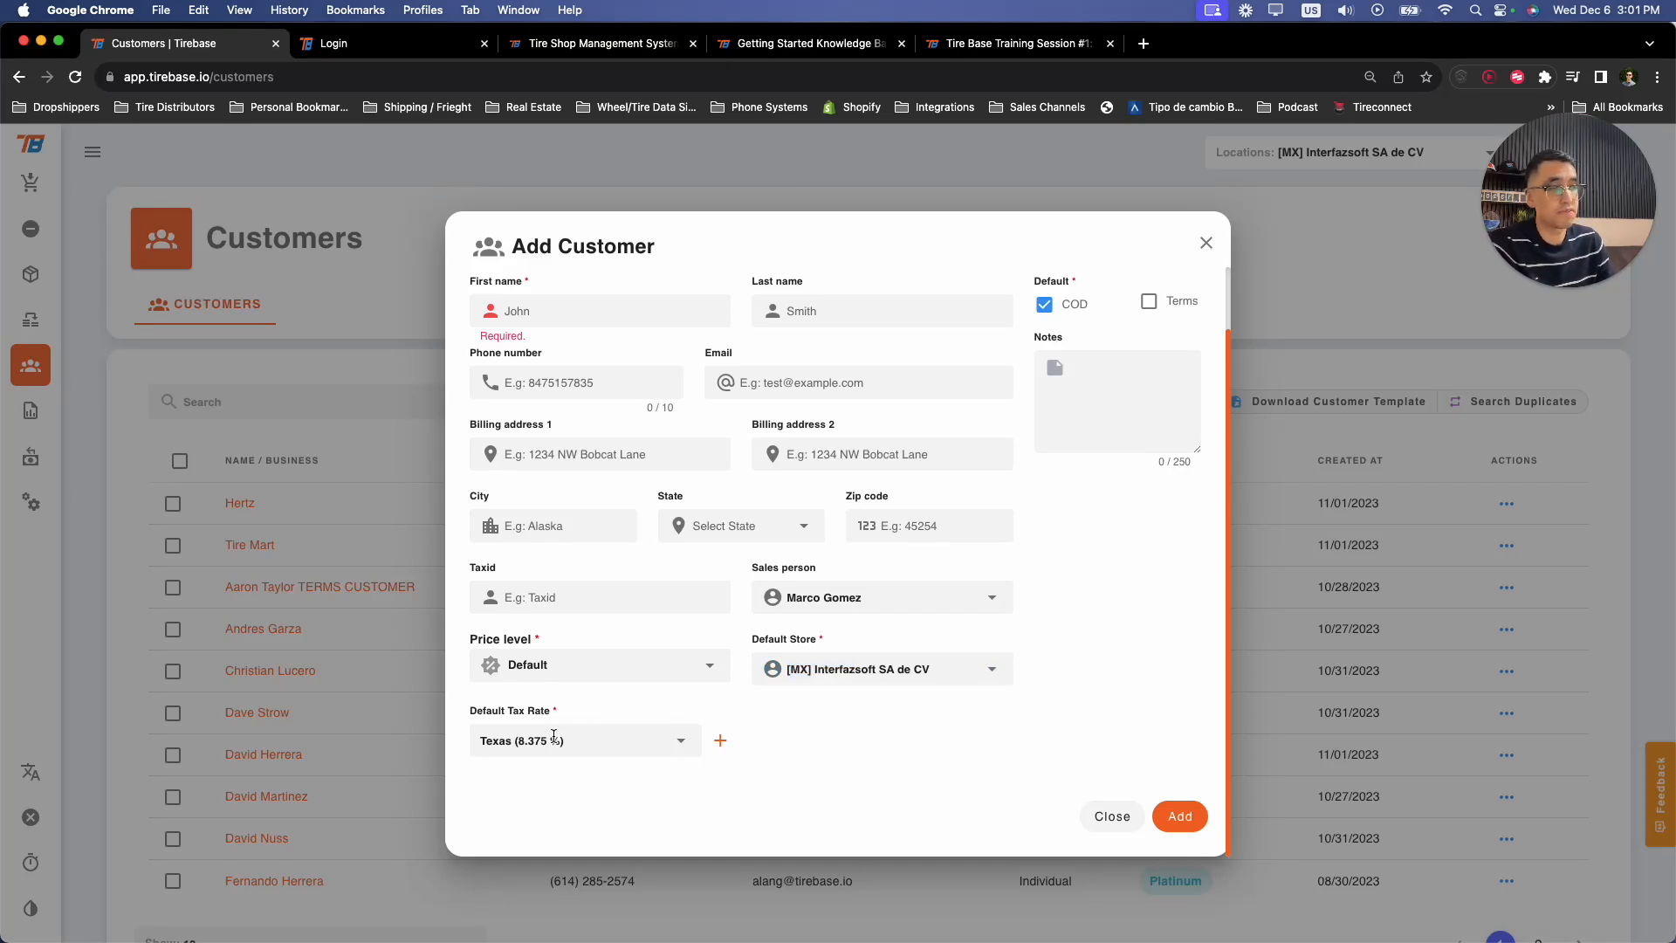
{"action": "left_click", "coordinate": [588, 747]}
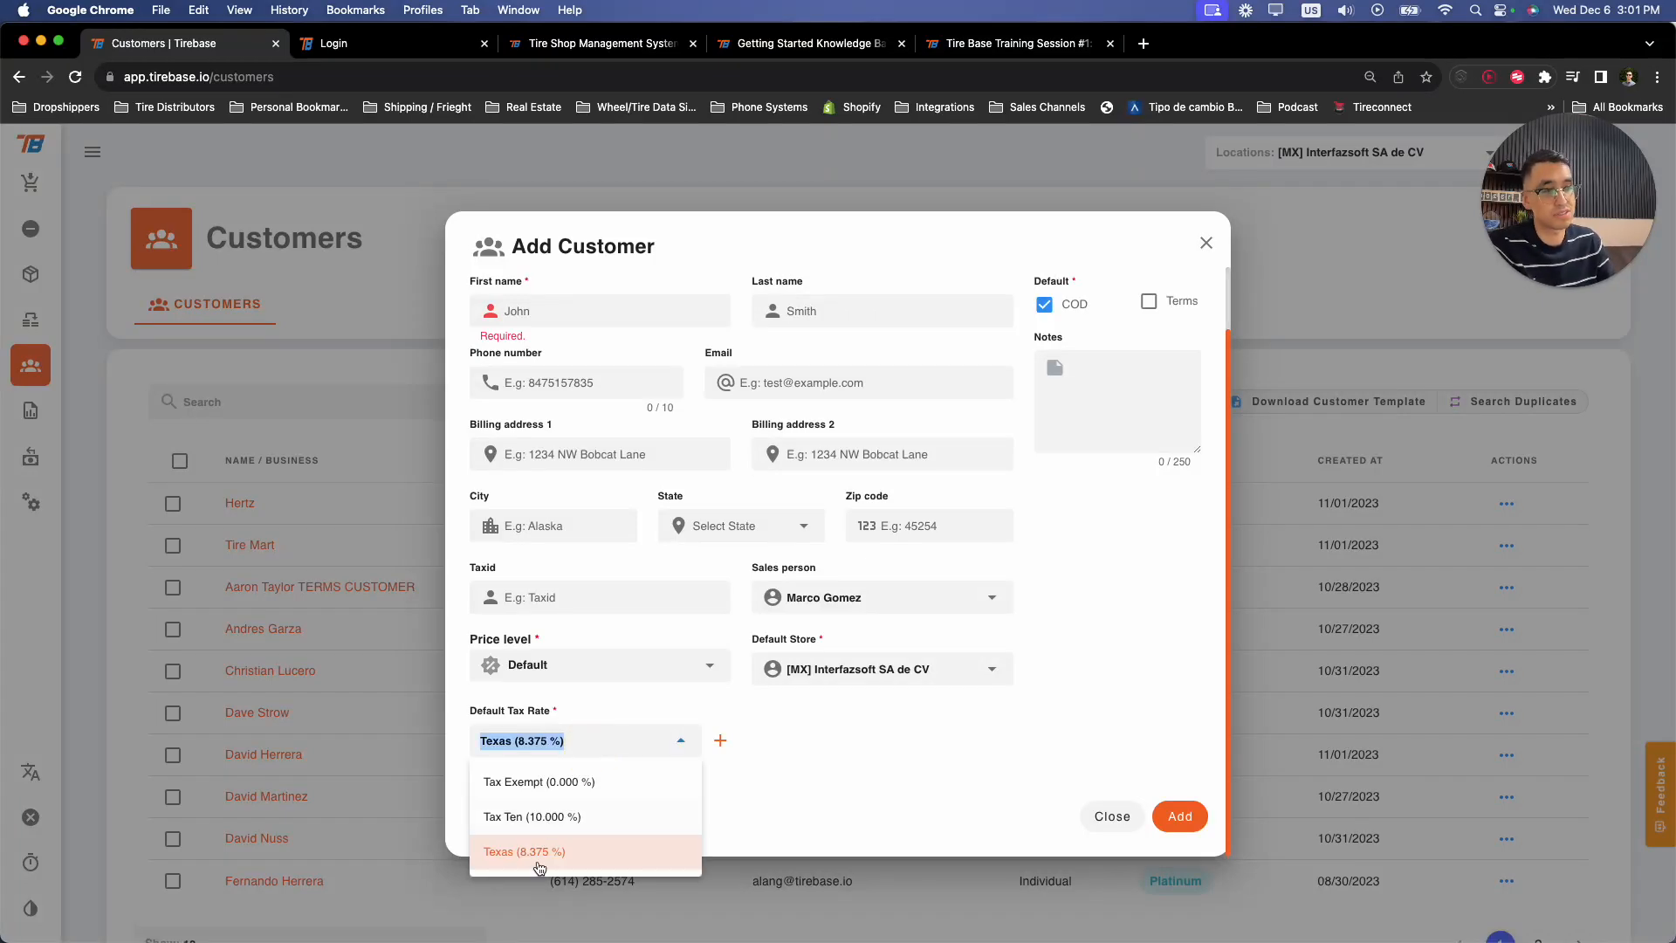
{"action": "left_click", "coordinate": [548, 782]}
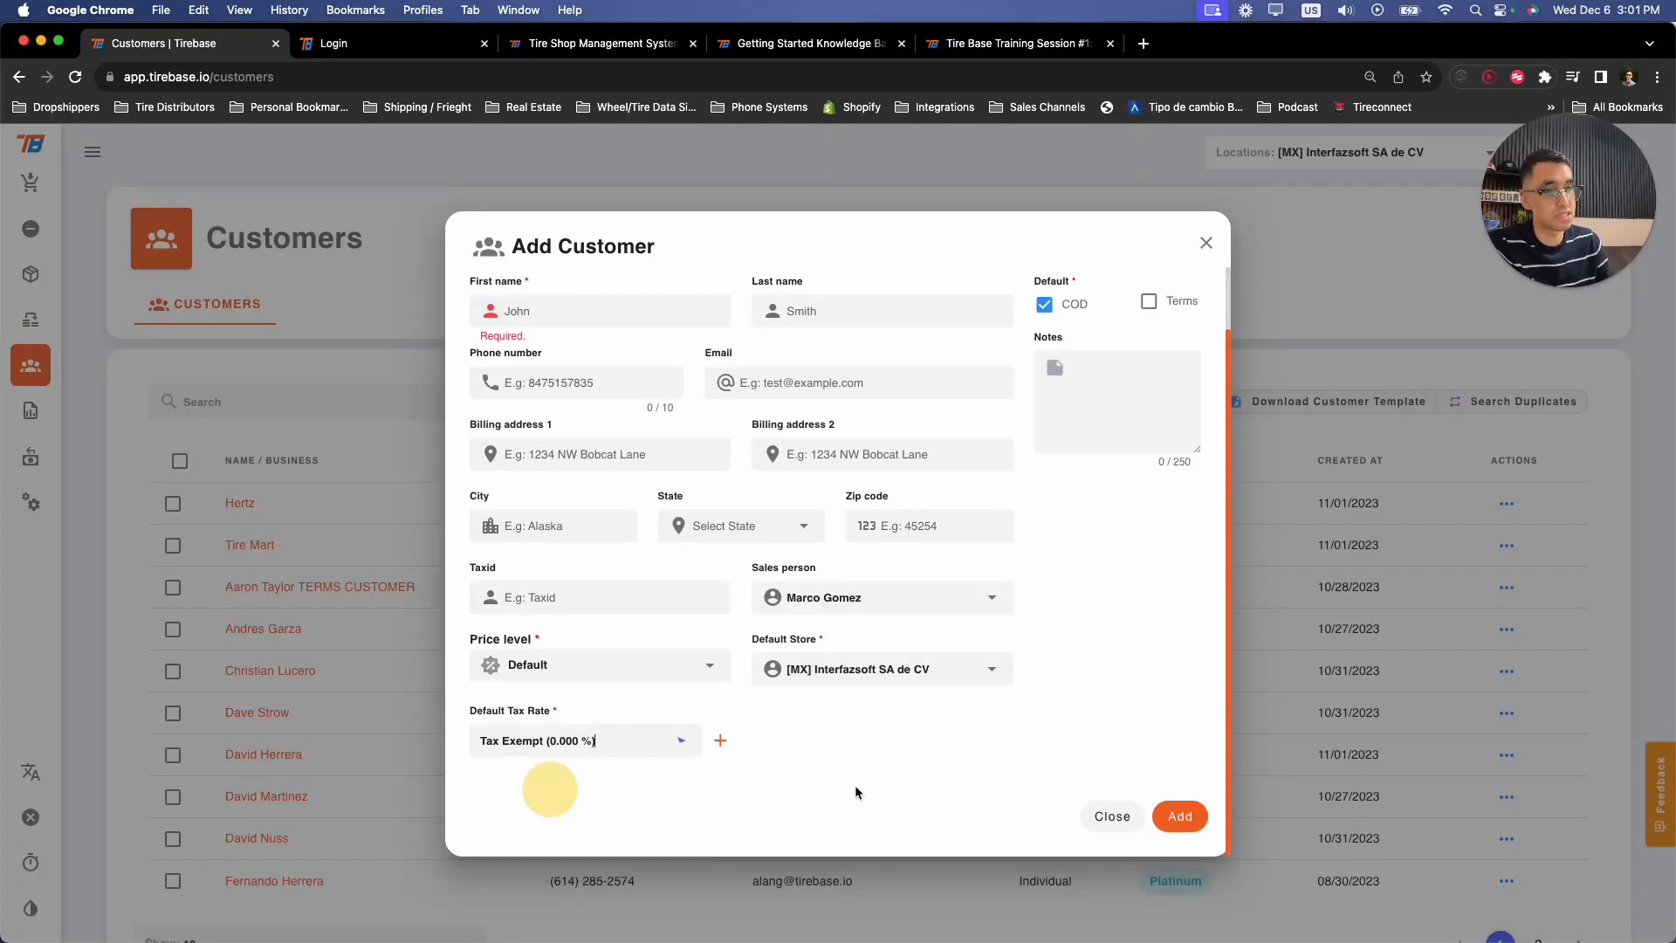
{"action": "left_click", "coordinate": [1119, 811]}
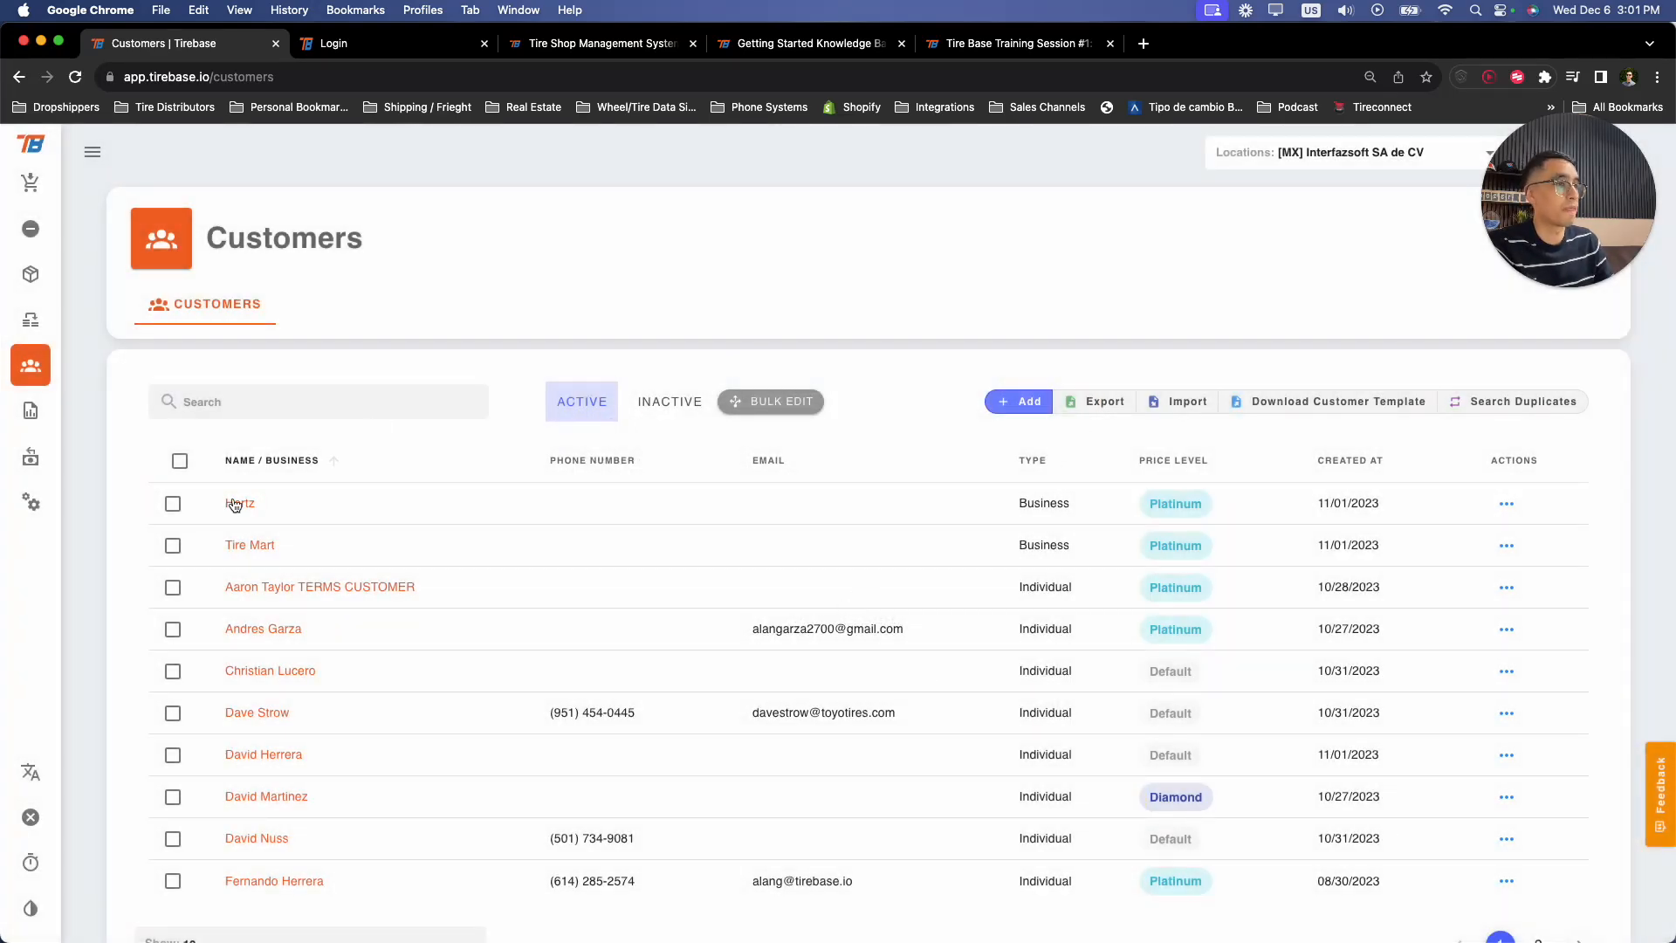
- Review the terms, available credit and tax rate in Hertz's customer details, and return to the customer list
{"action": "left_click", "coordinate": [245, 514]}
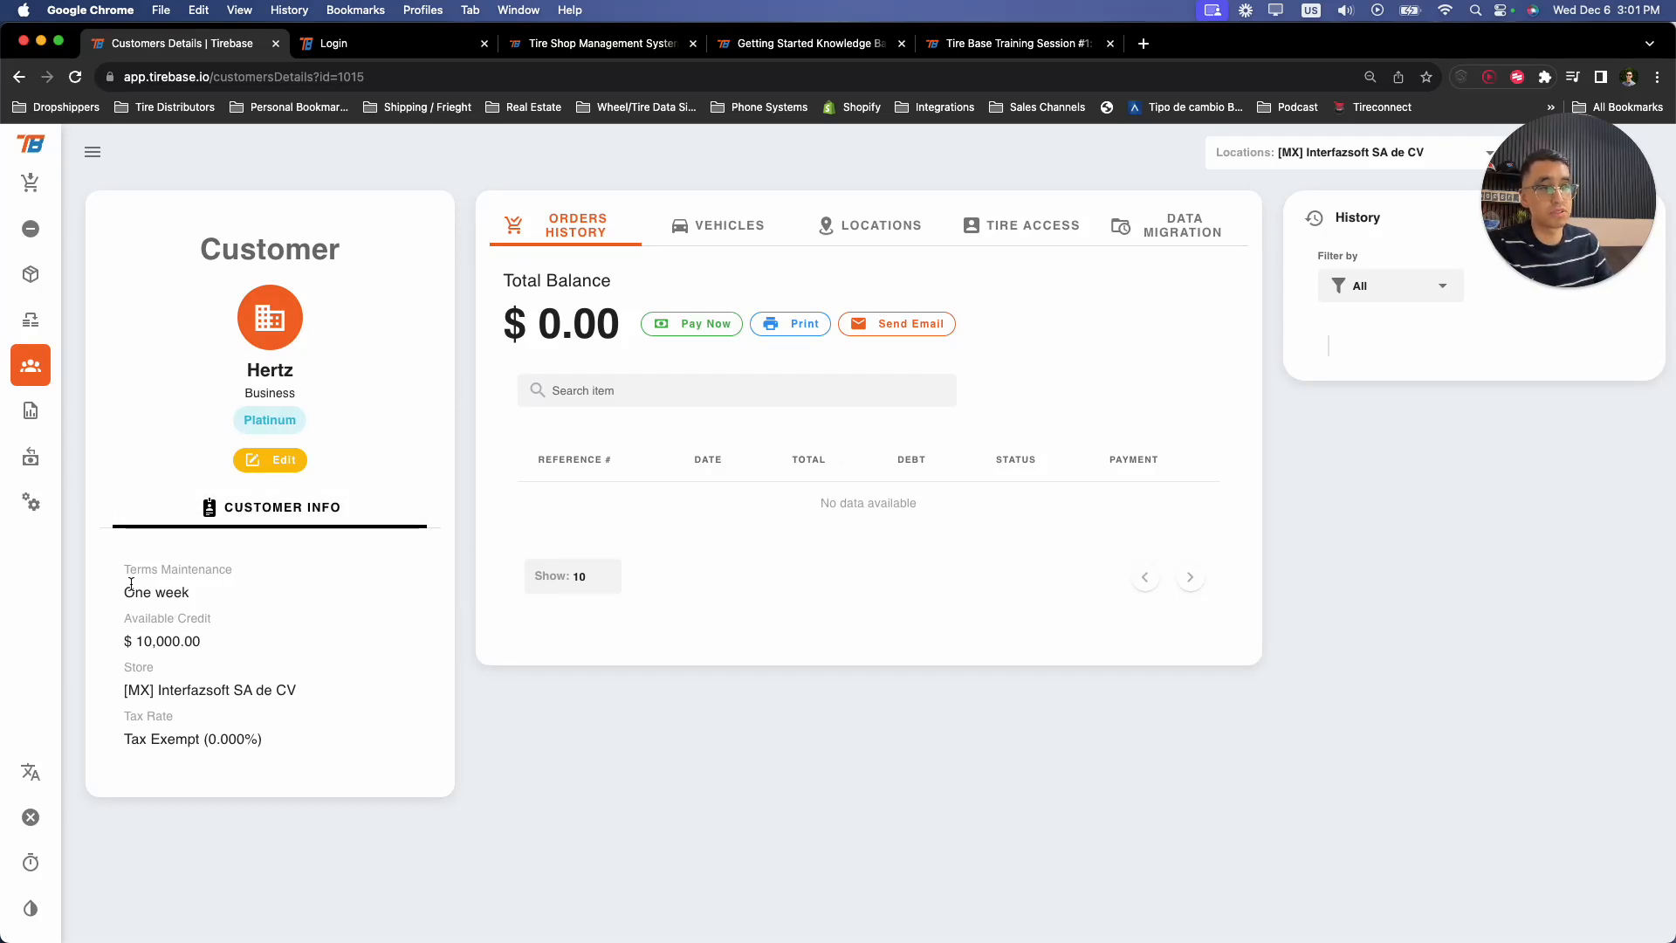
{"action": "left_click_drag", "start_coordinate": [125, 592], "coordinate": [117, 633]}
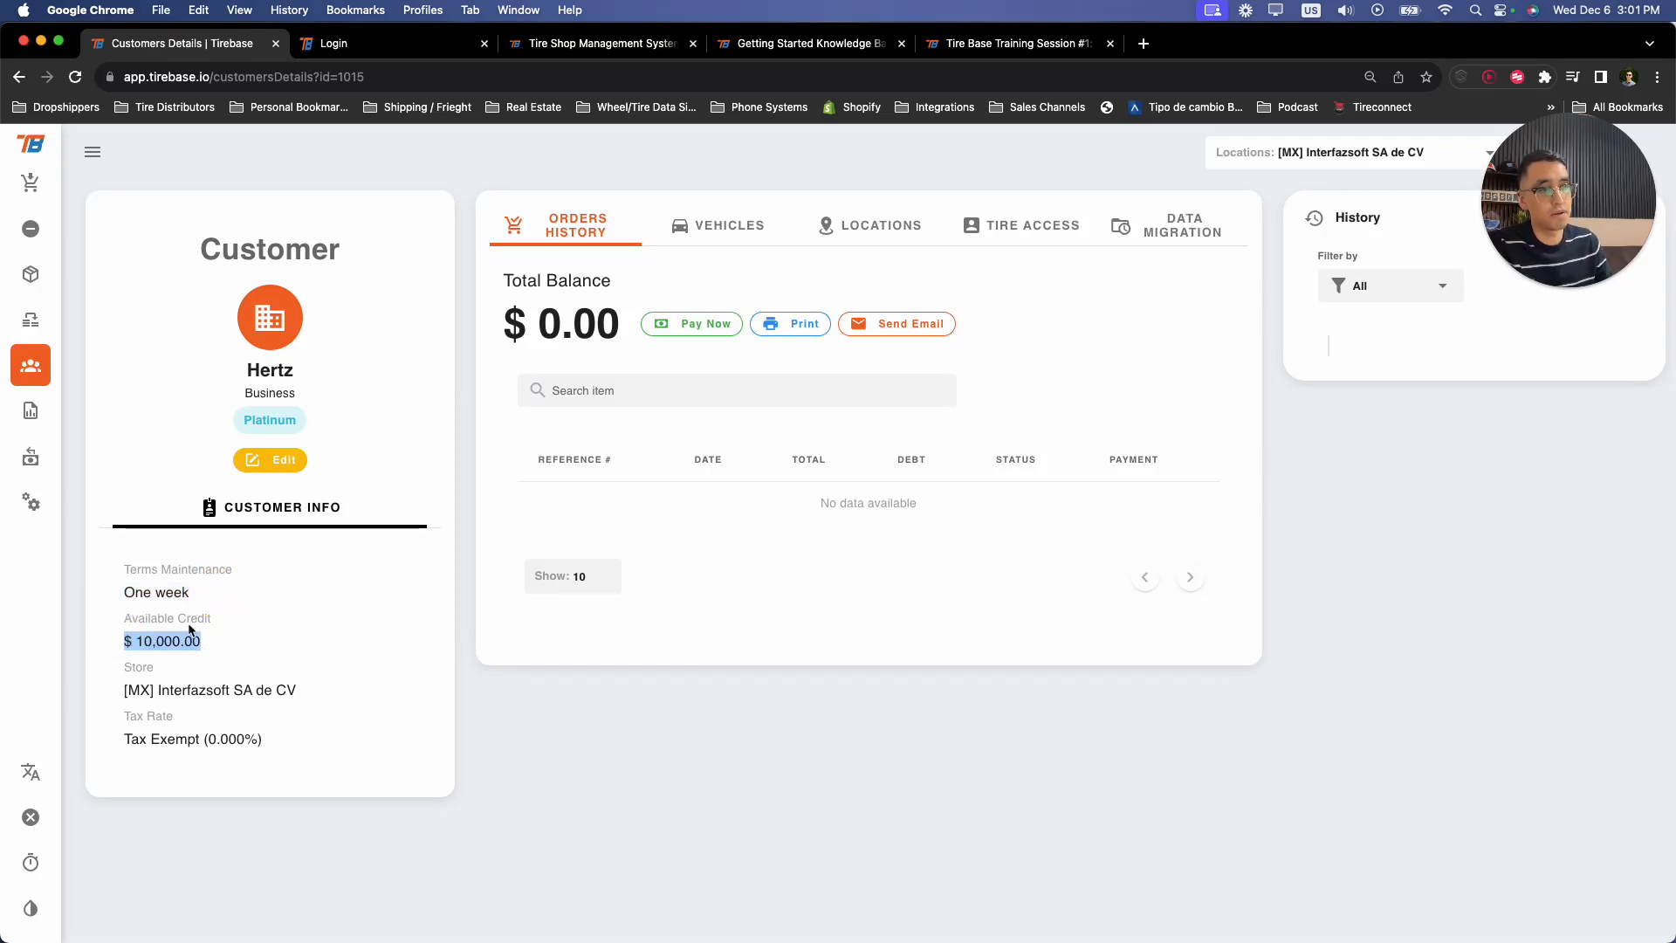
{"action": "left_click_drag", "start_coordinate": [277, 738], "coordinate": [87, 738]}
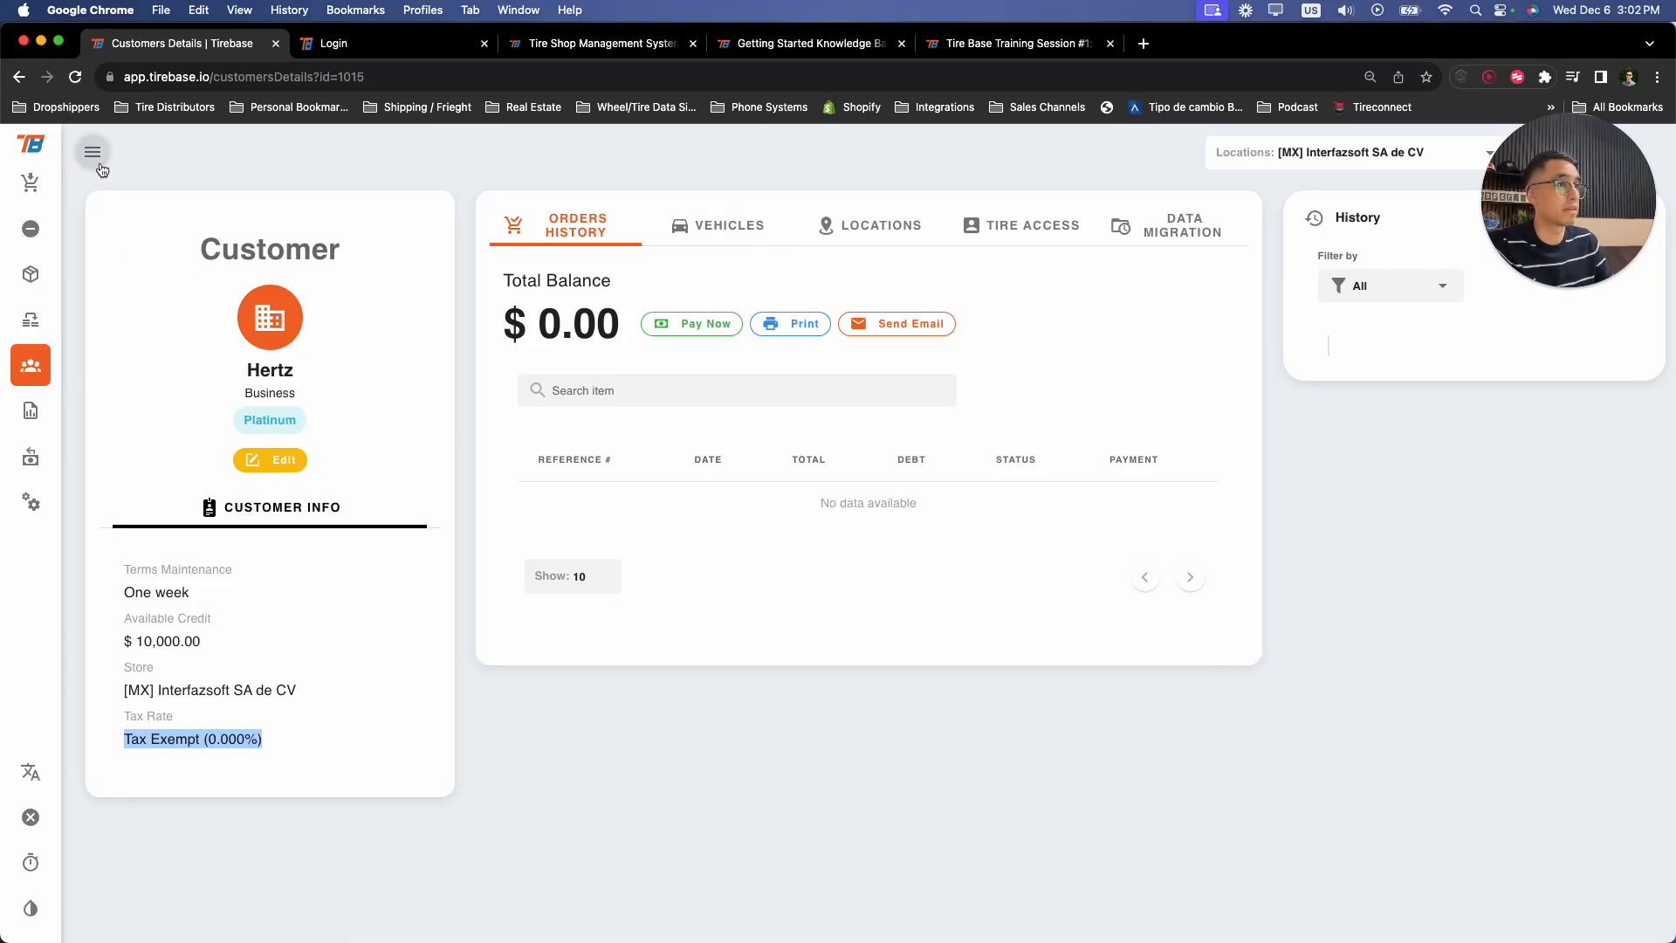
{"action": "left_click", "coordinate": [31, 365]}
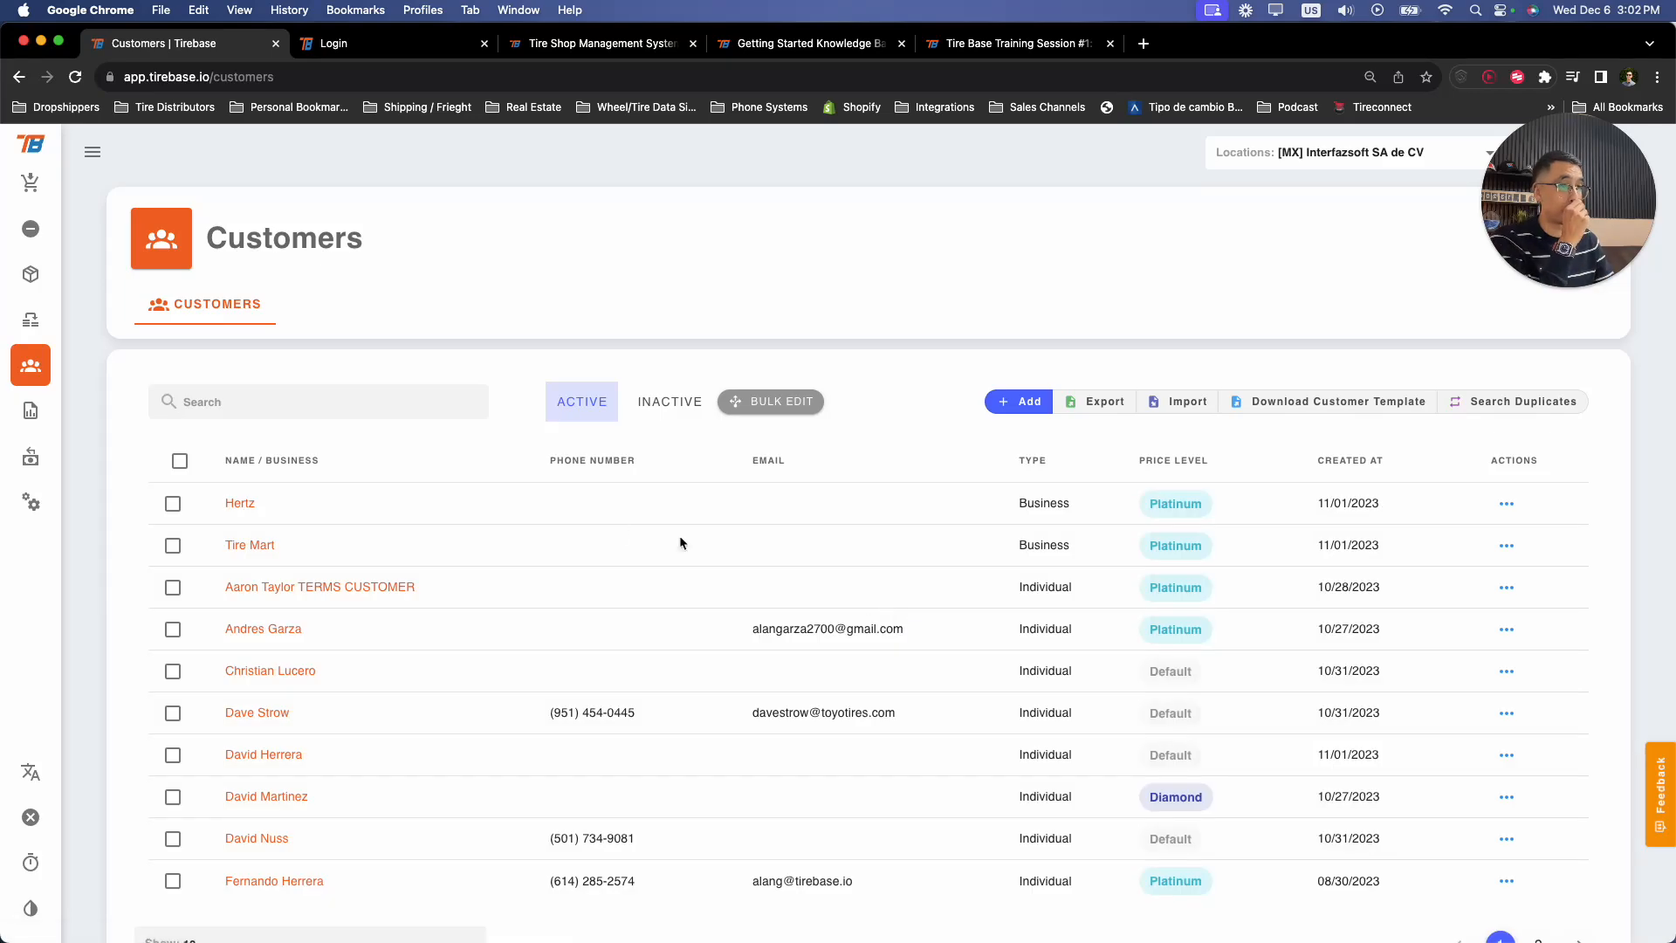
- Open the details of the individual customer at Diamond price level and review their orders, payment method and activity history
{"action": "left_click", "coordinate": [295, 801]}
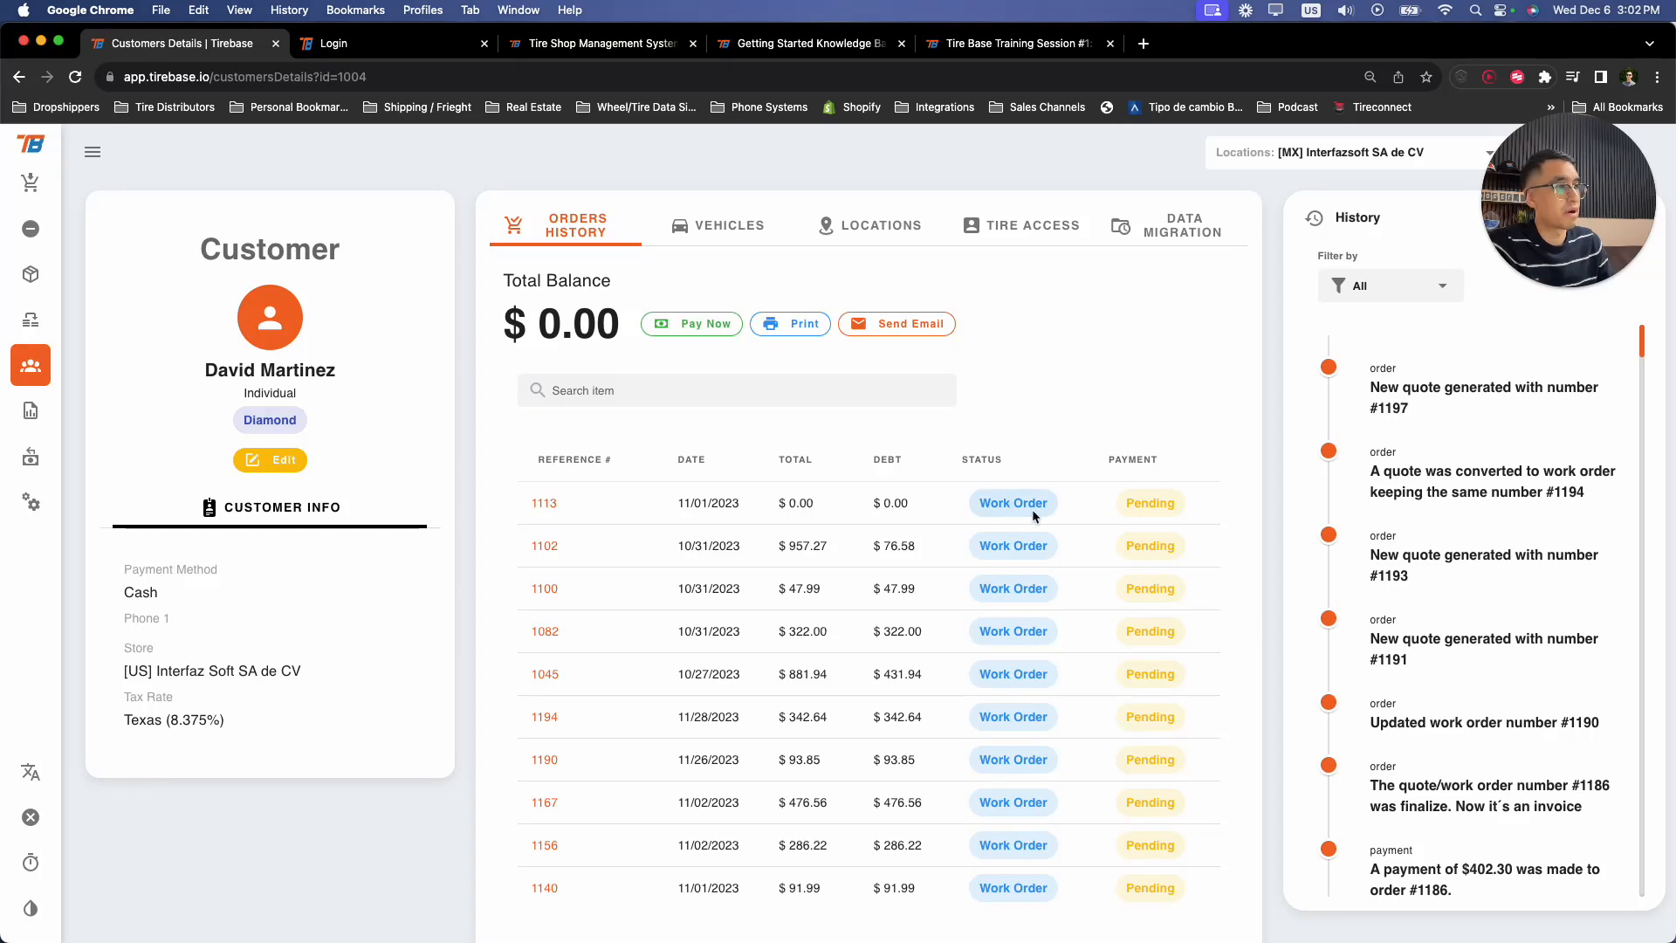
{"action": "scroll", "coordinate": [1031, 515], "scroll_direction": "down", "scroll_amount": 3}
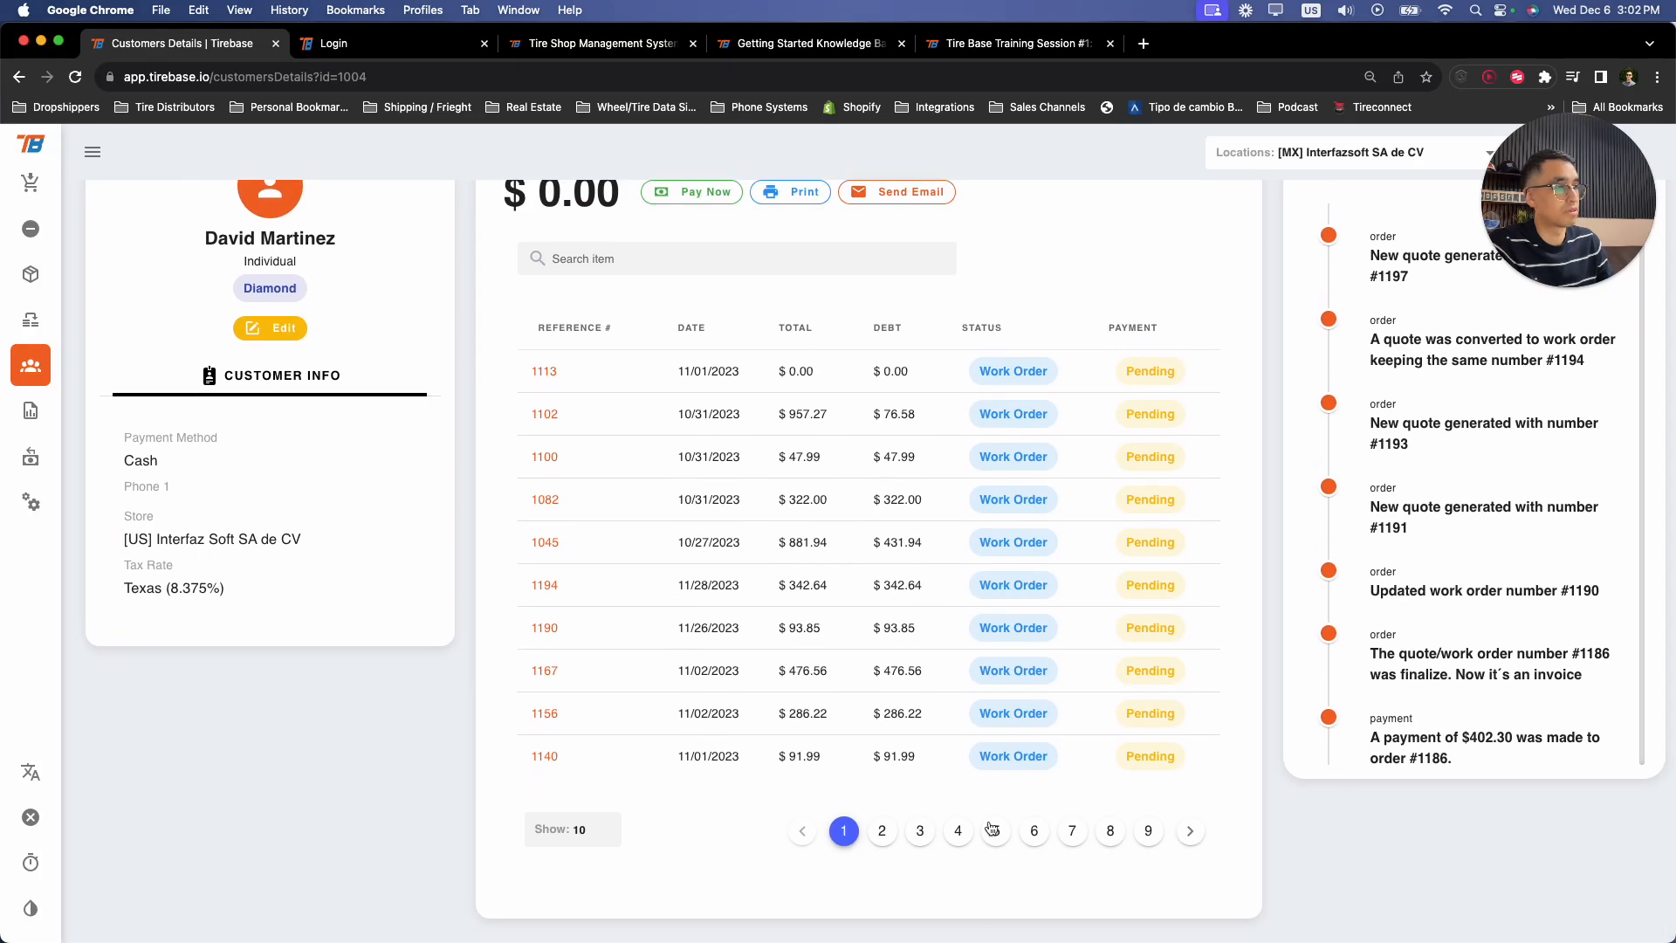
{"action": "scroll", "coordinate": [698, 436], "scroll_direction": "up", "scroll_amount": 3}
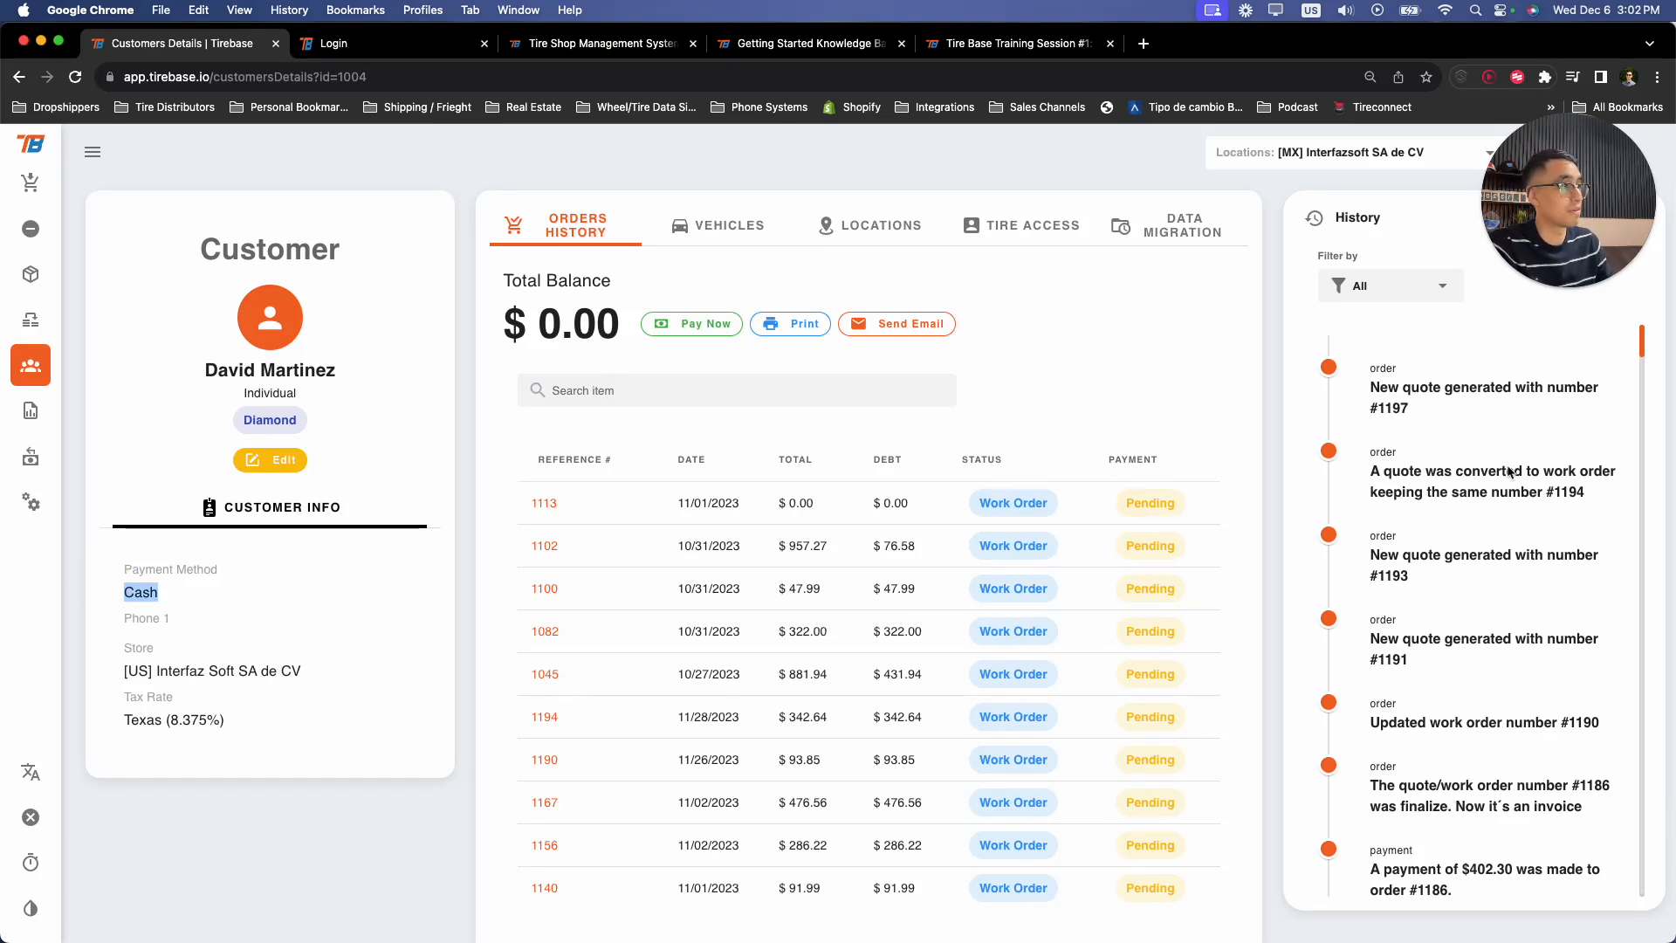
{"action": "scroll", "coordinate": [1510, 523], "scroll_direction": "down", "scroll_amount": 10}
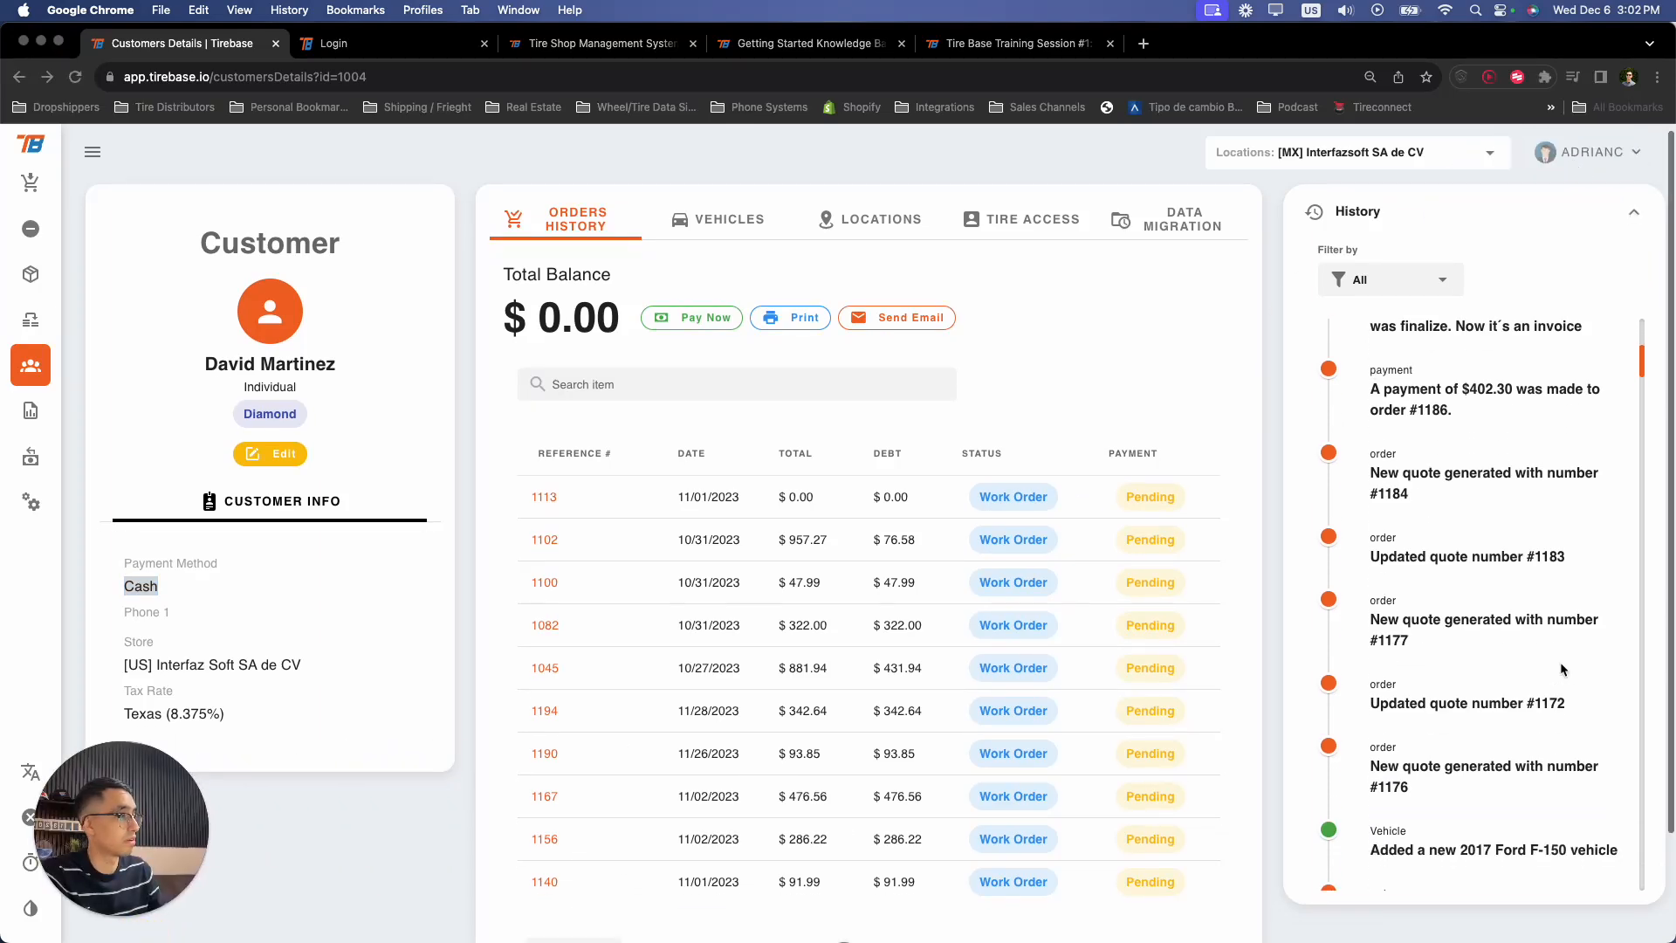
{"action": "scroll", "coordinate": [1489, 485], "scroll_direction": "up", "scroll_amount": 10}
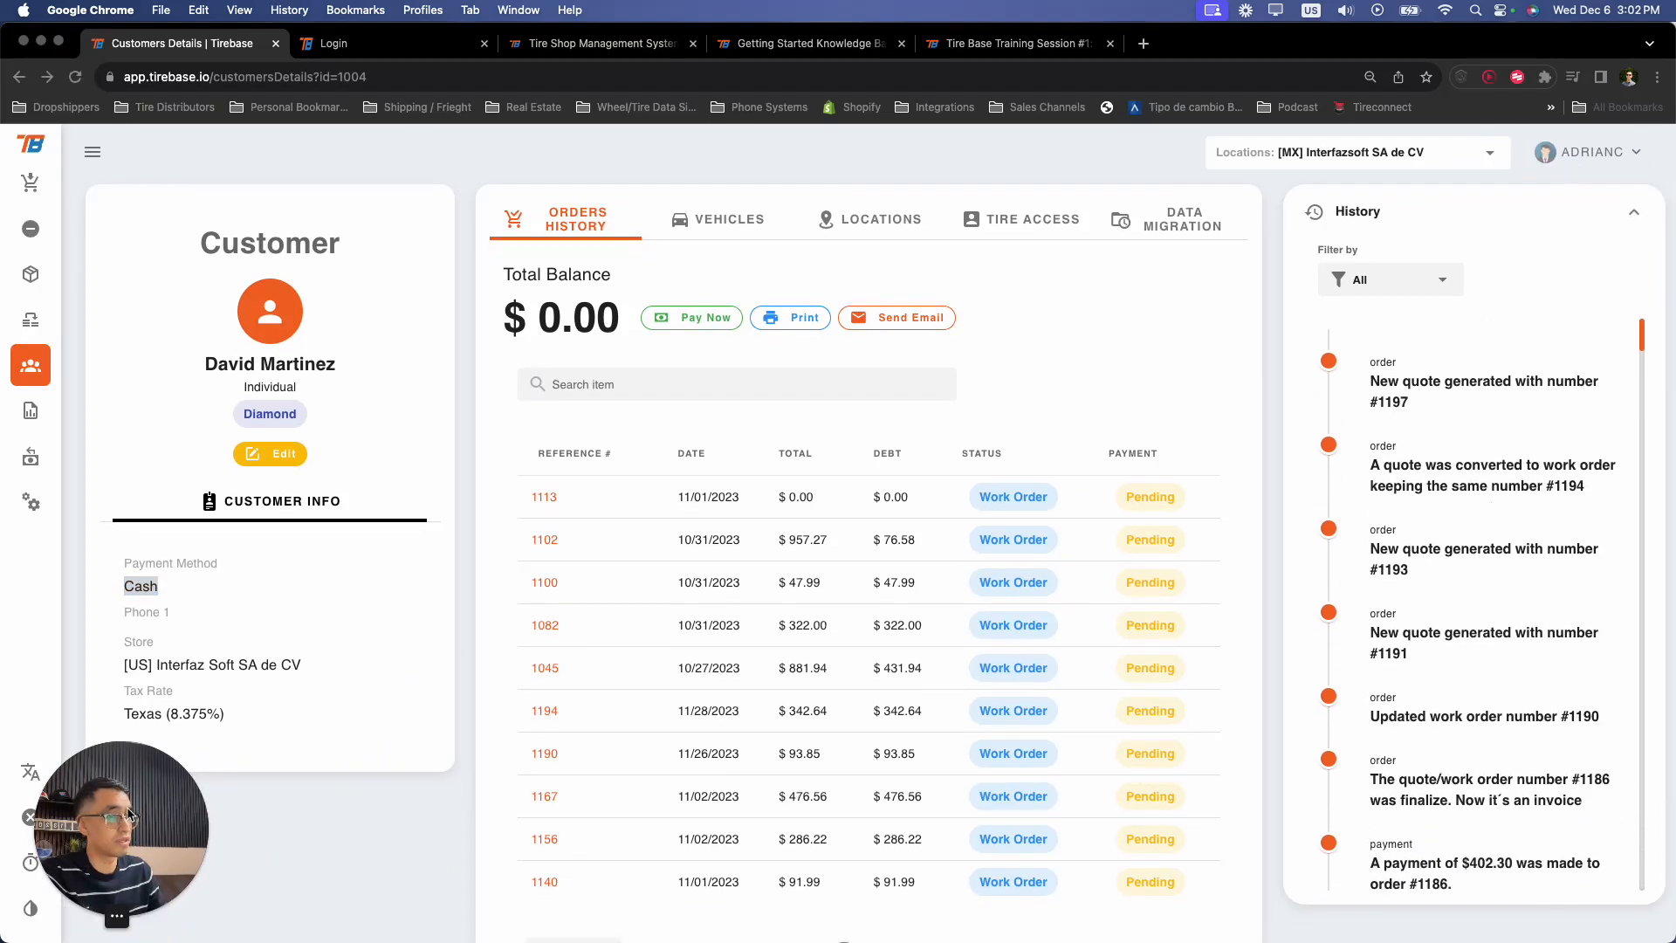
{"action": "left_click_drag", "start_coordinate": [129, 812], "coordinate": [178, 811]}
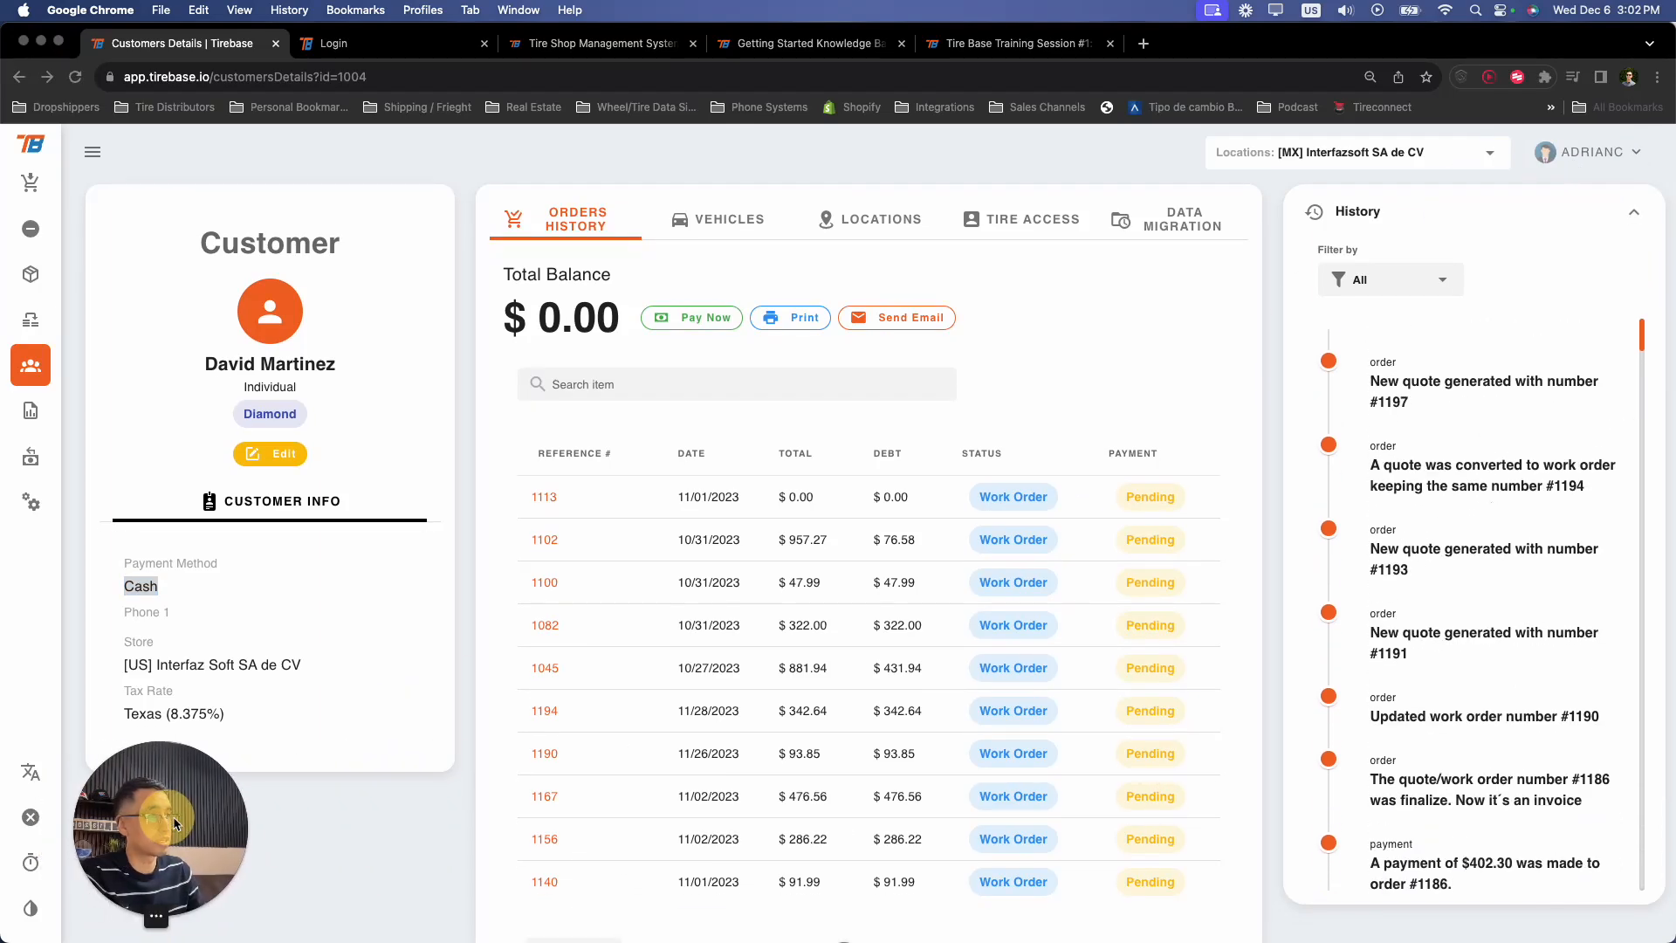
- View the customer's vehicles and inspect the Add Vehicle form's CARFAX search, closing it without saving
{"action": "left_click", "coordinate": [708, 236]}
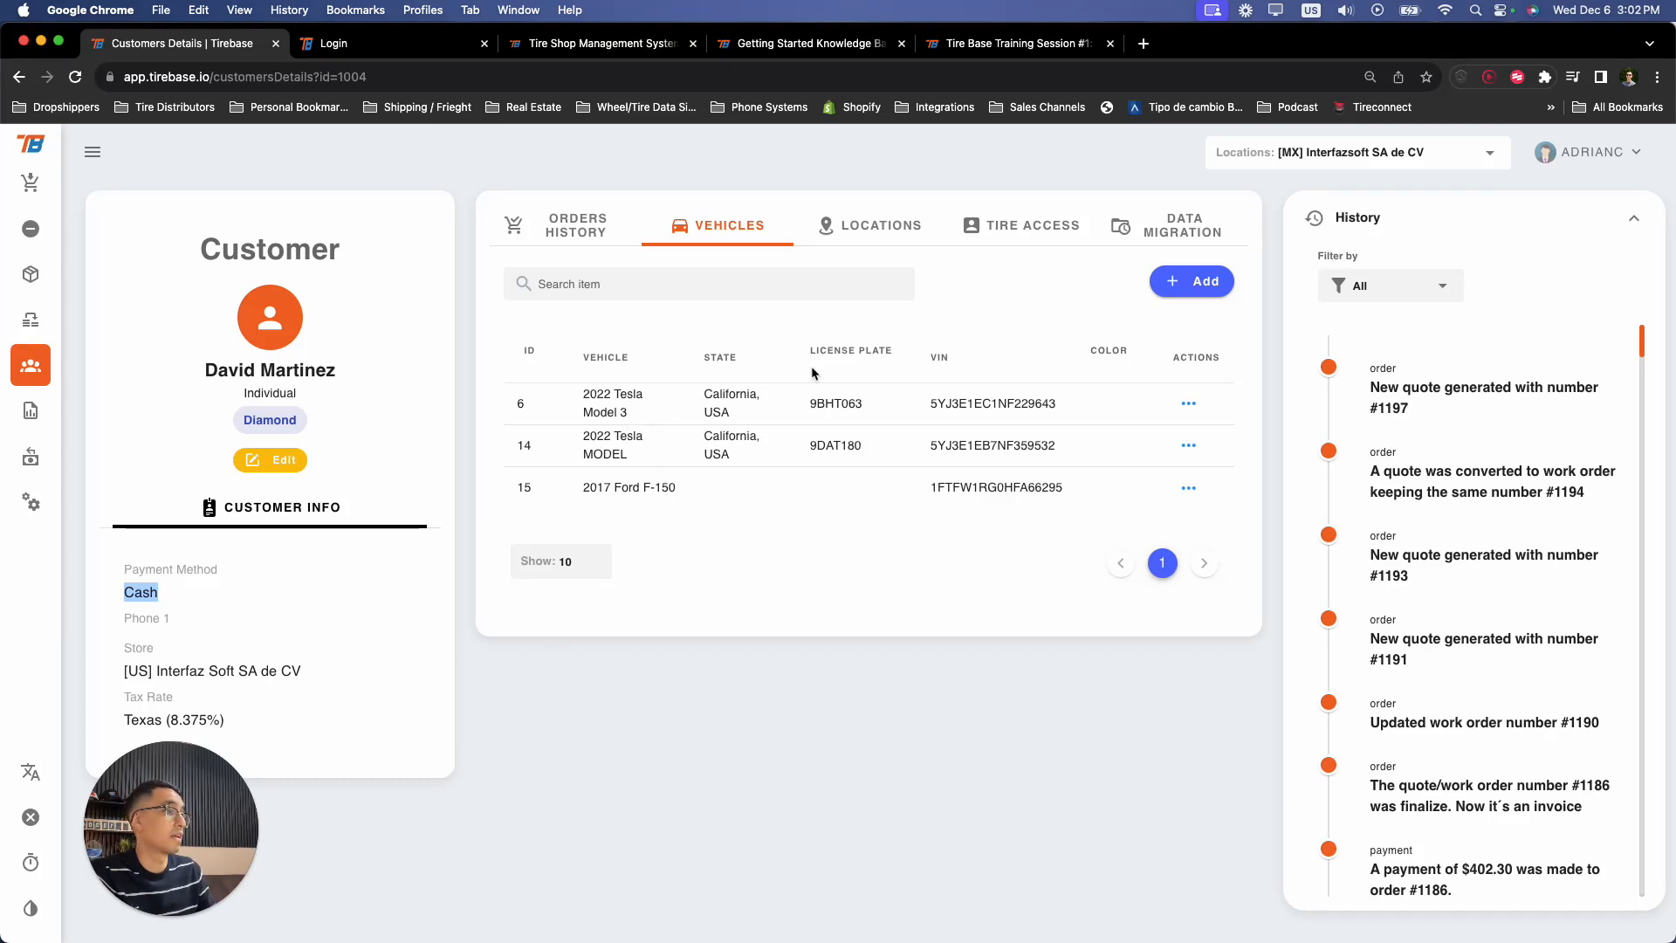
{"action": "left_click", "coordinate": [1180, 292]}
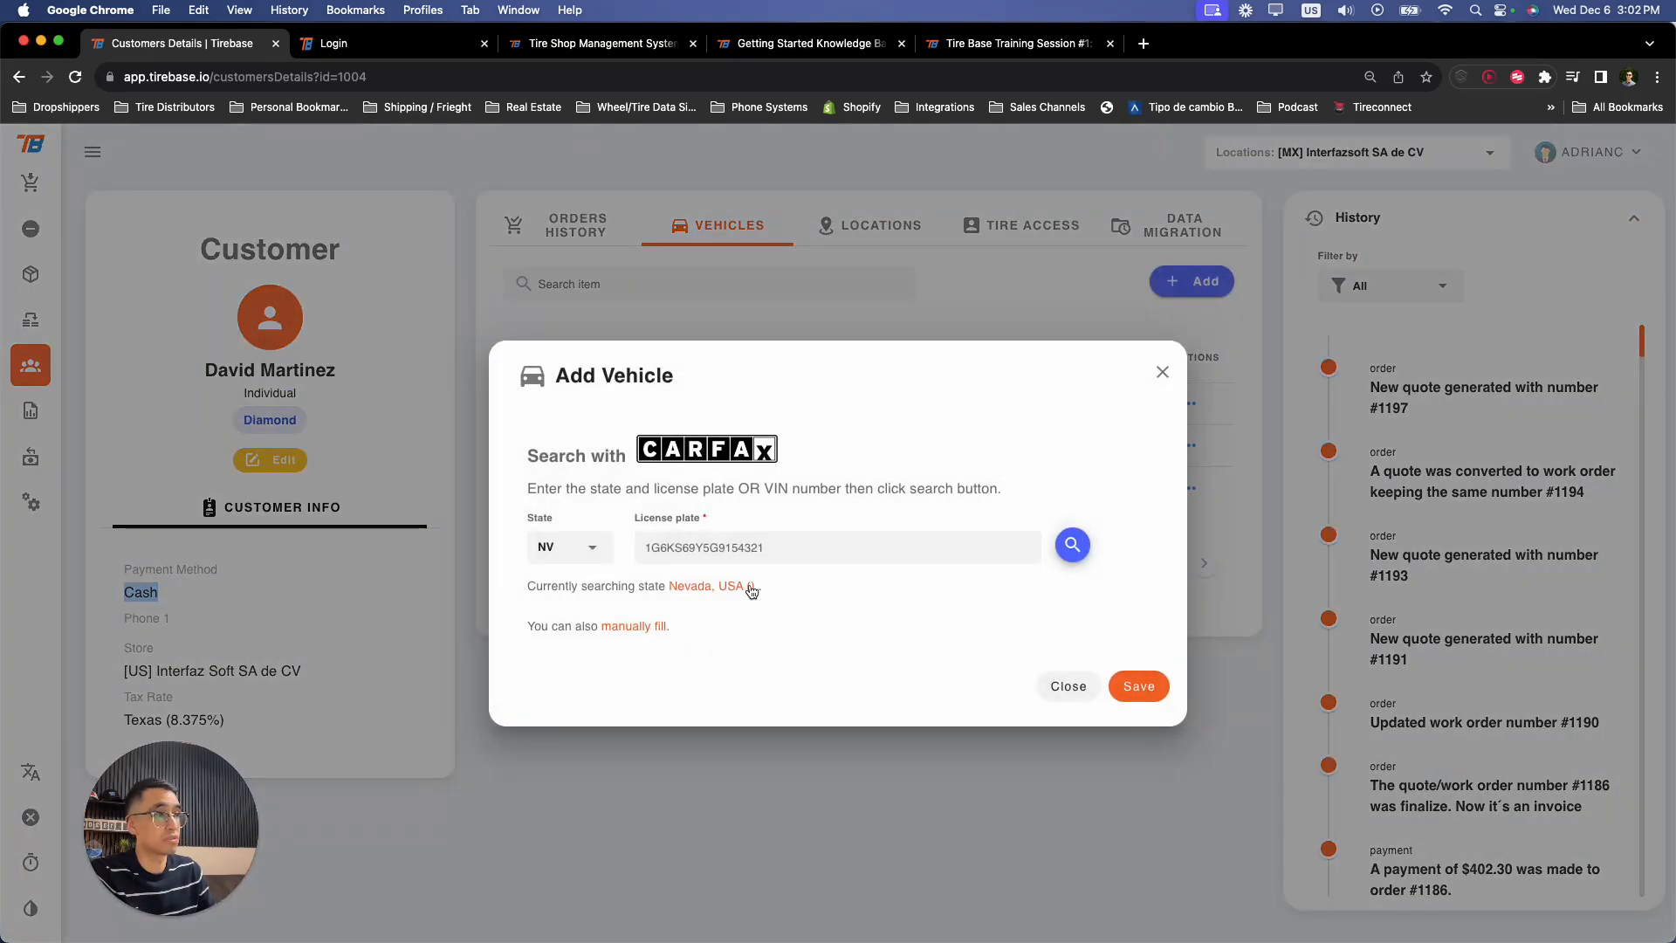
{"action": "left_click", "coordinate": [1162, 372]}
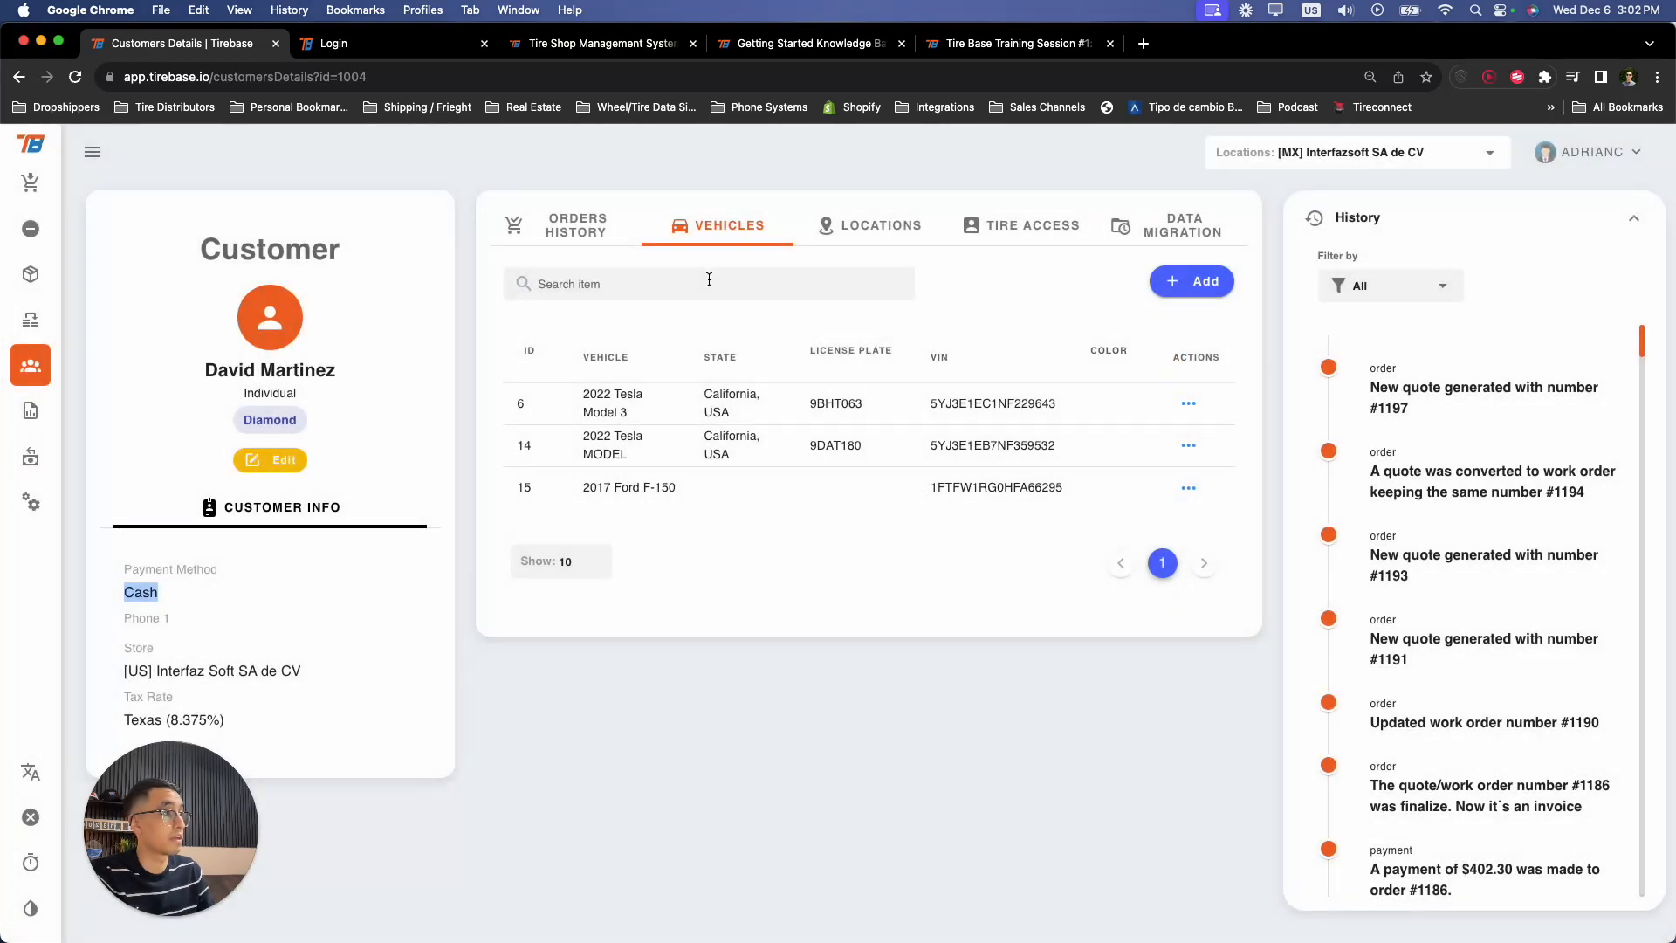
- Examine the customer's locations, Tire Access users and data migration records
{"action": "left_click", "coordinate": [871, 230]}
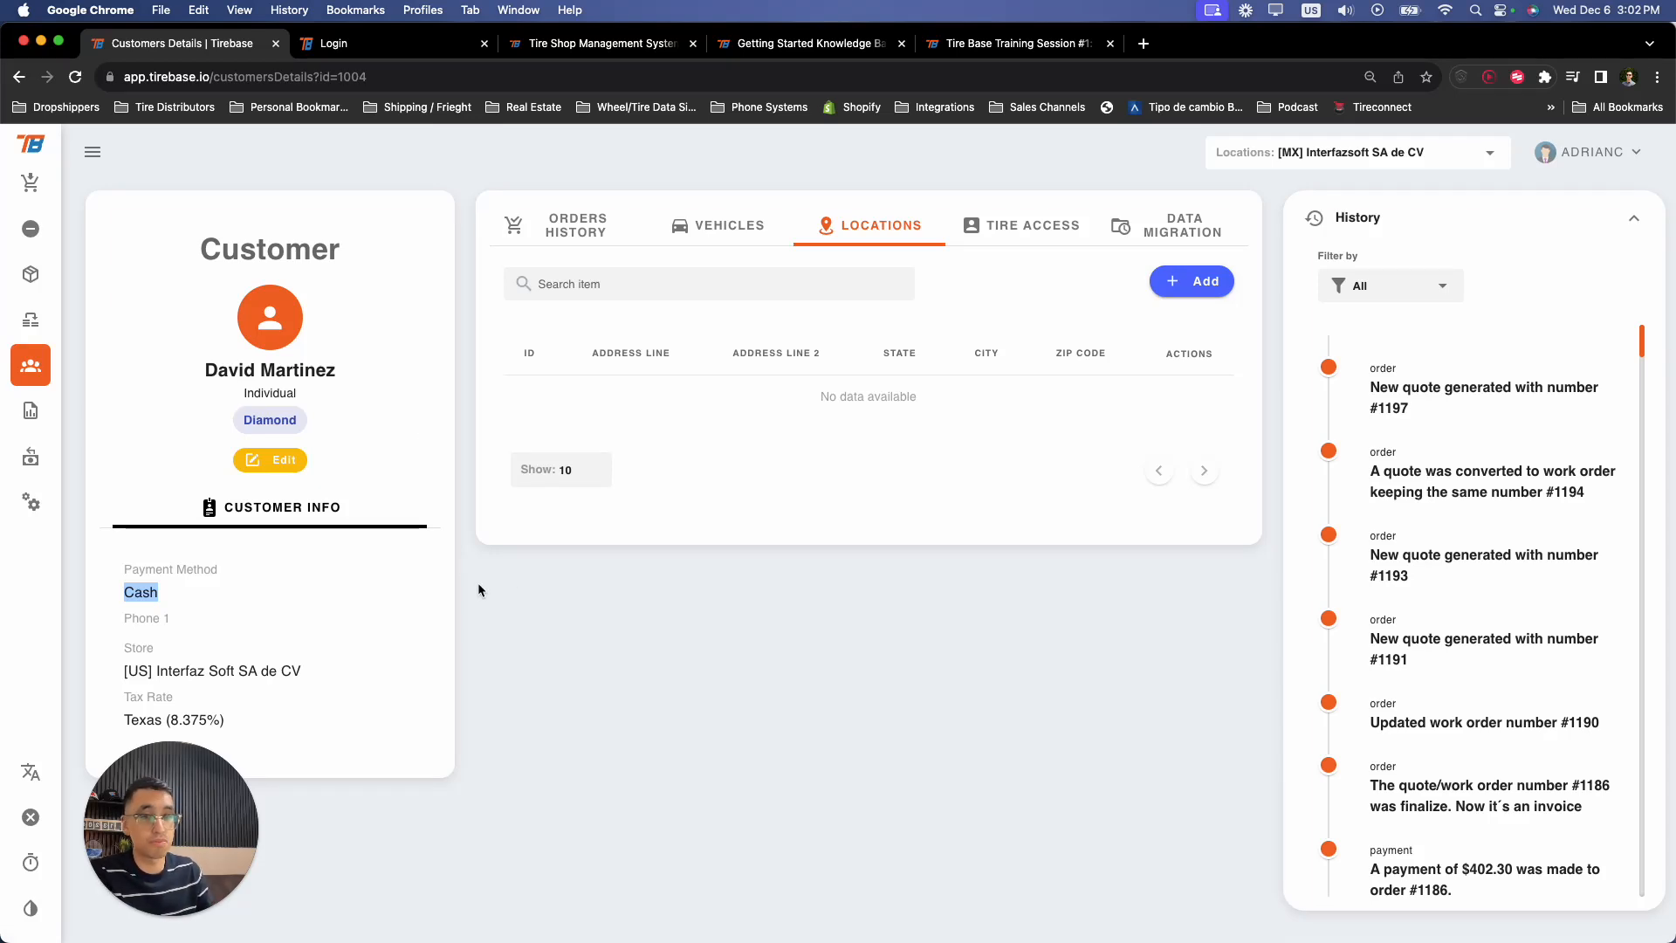
{"action": "left_click", "coordinate": [1052, 230]}
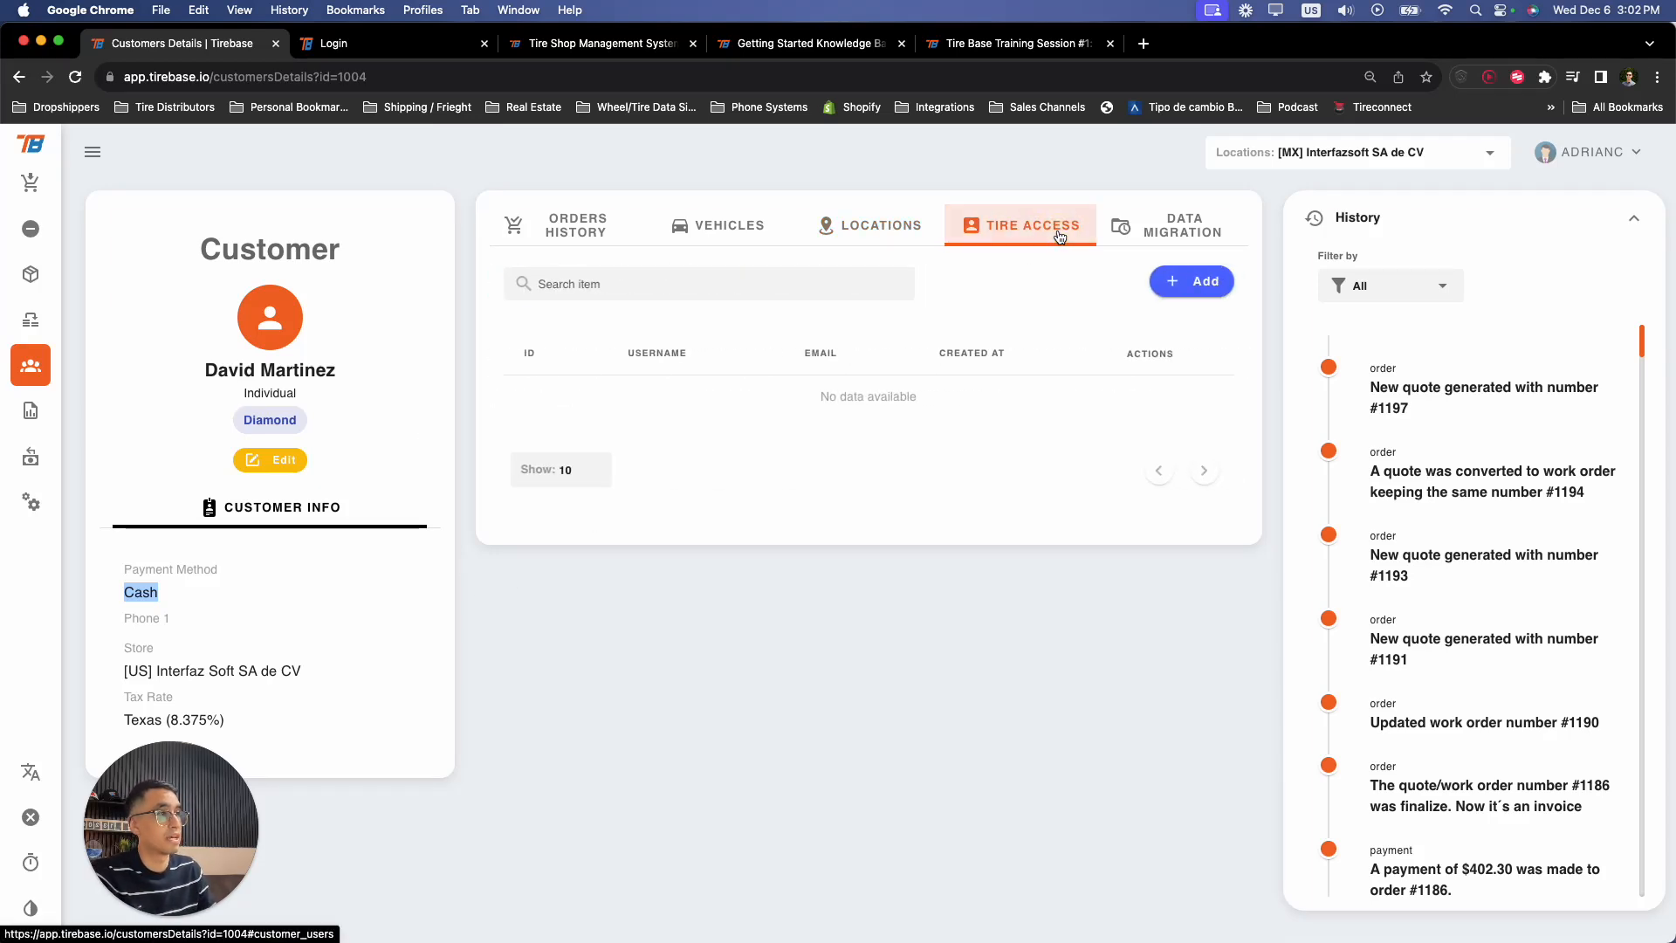
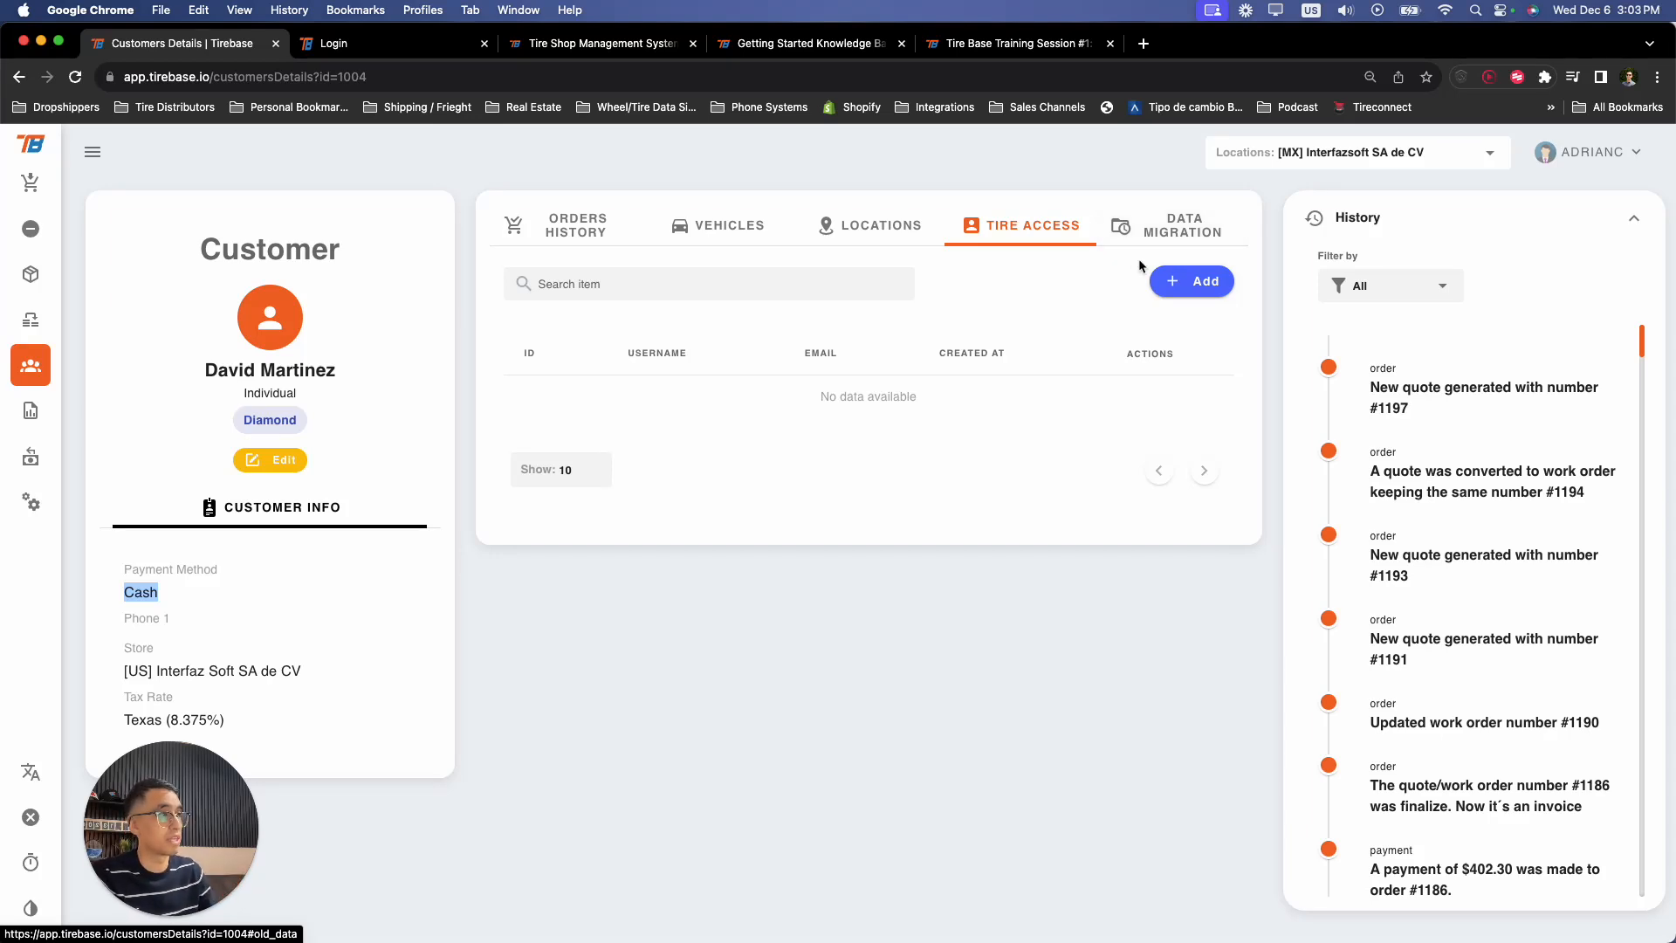
{"action": "left_click", "coordinate": [1157, 229]}
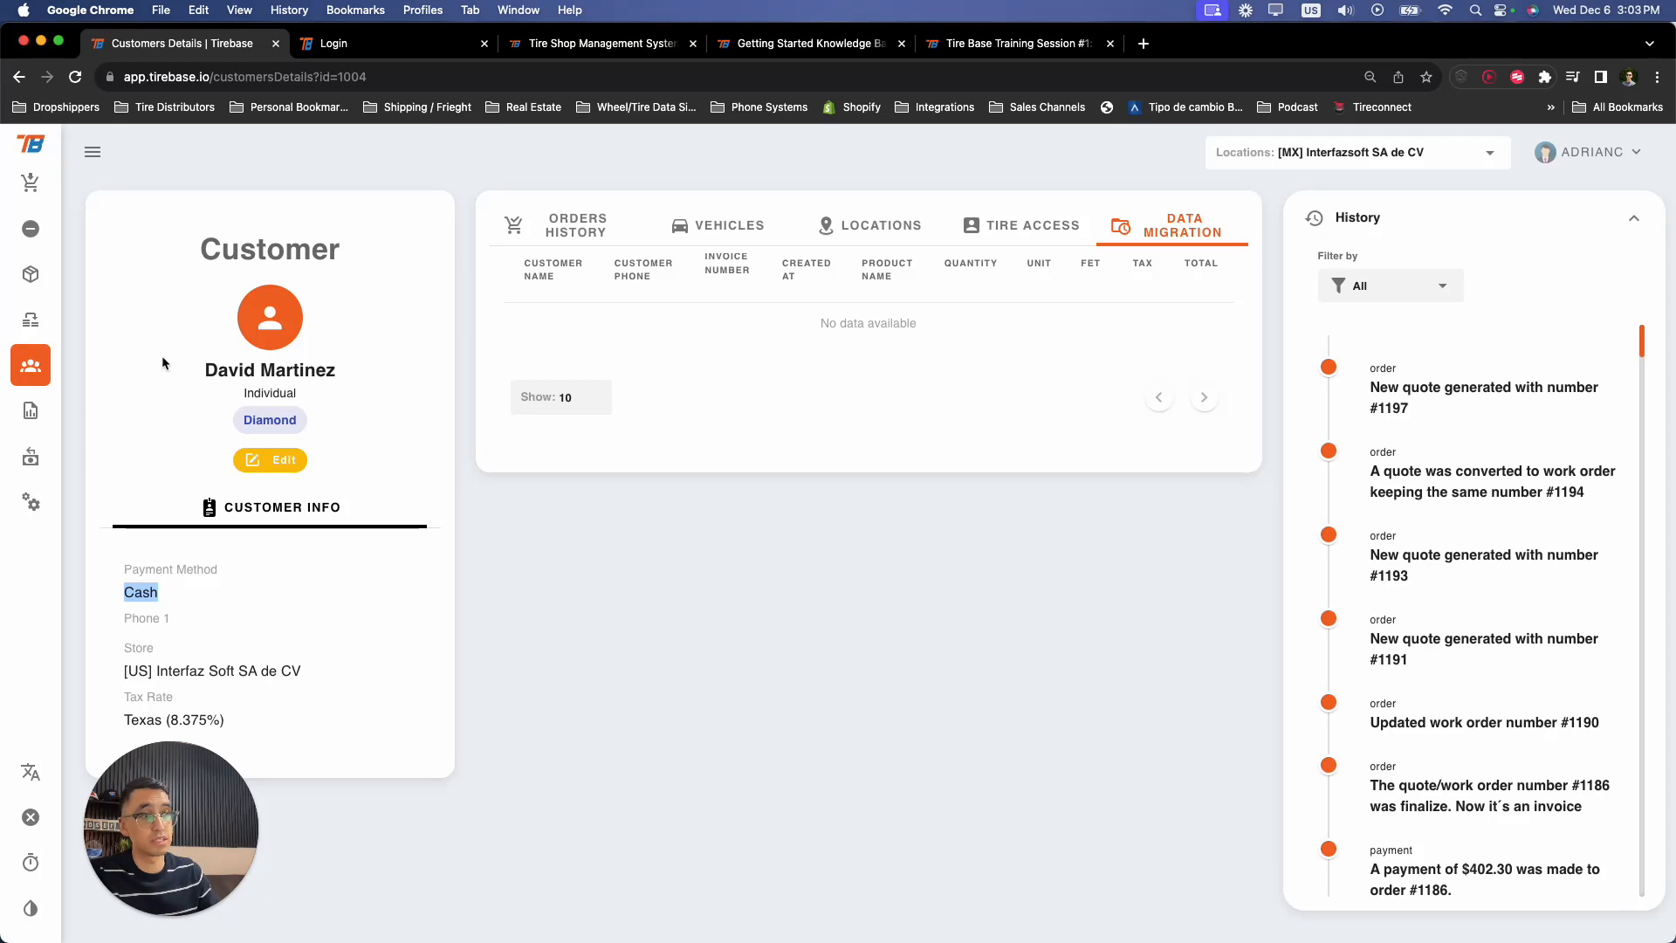
{"action": "left_click_drag", "start_coordinate": [202, 373], "coordinate": [341, 377]}
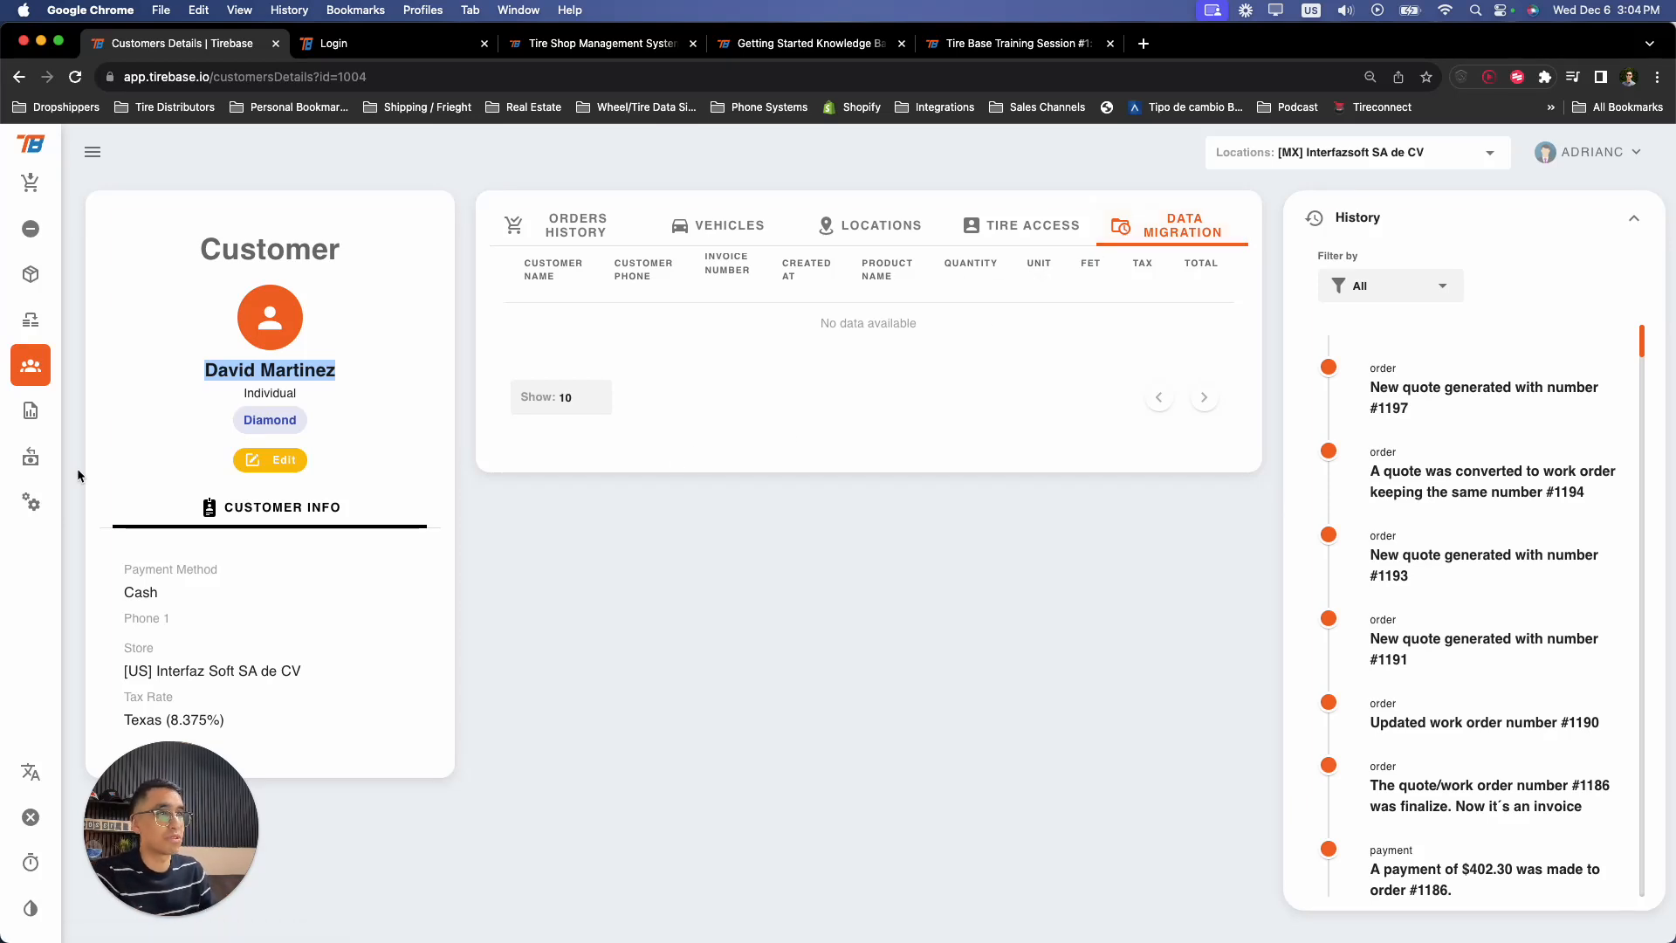
- Go to the reports section and look through the available report types without selecting one
{"action": "left_click", "coordinate": [30, 410]}
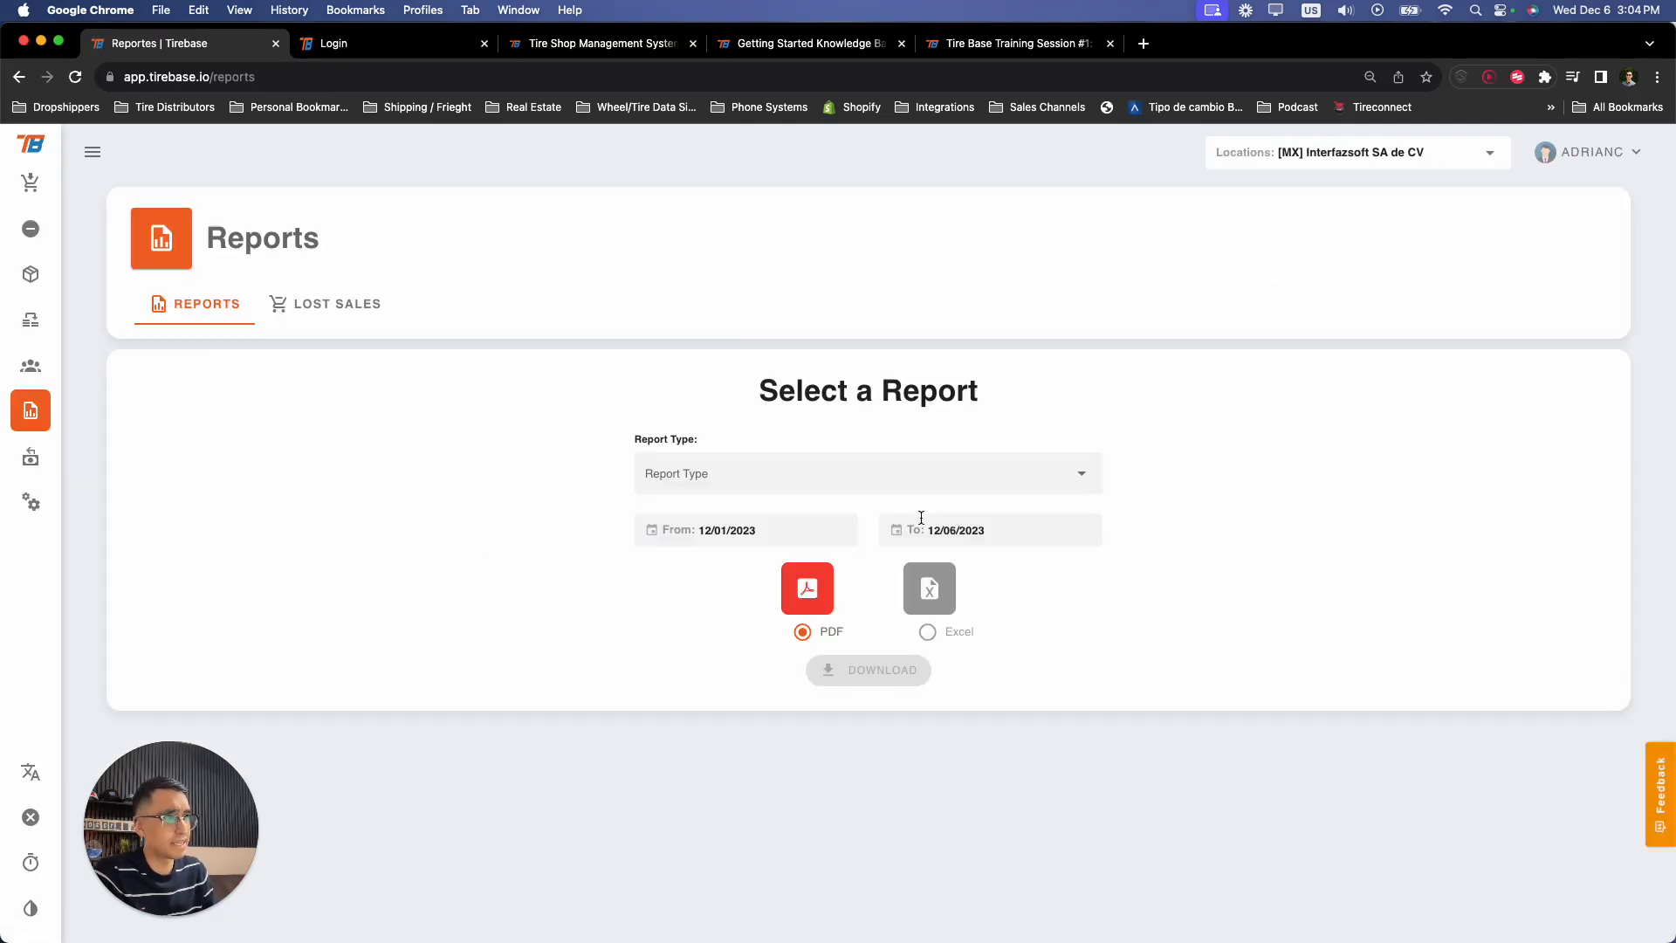
{"action": "left_click", "coordinate": [912, 467]}
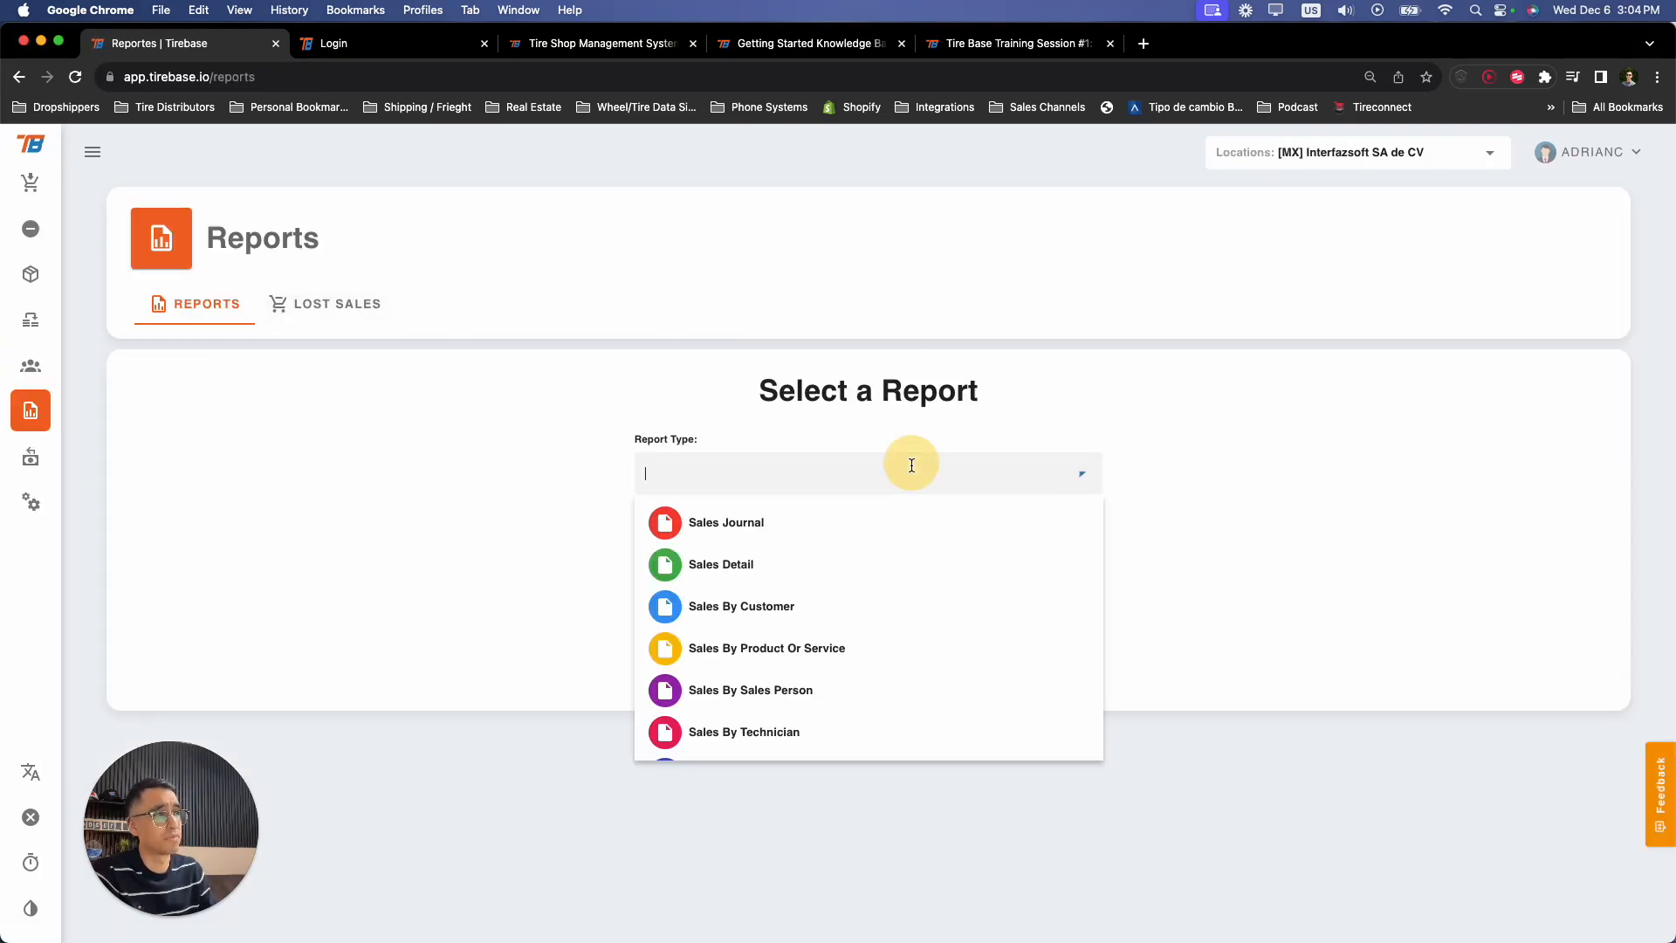
{"action": "scroll", "coordinate": [838, 669], "scroll_direction": "down", "scroll_amount": 5}
{"action": "scroll", "coordinate": [839, 667], "scroll_direction": "up", "scroll_amount": 5}
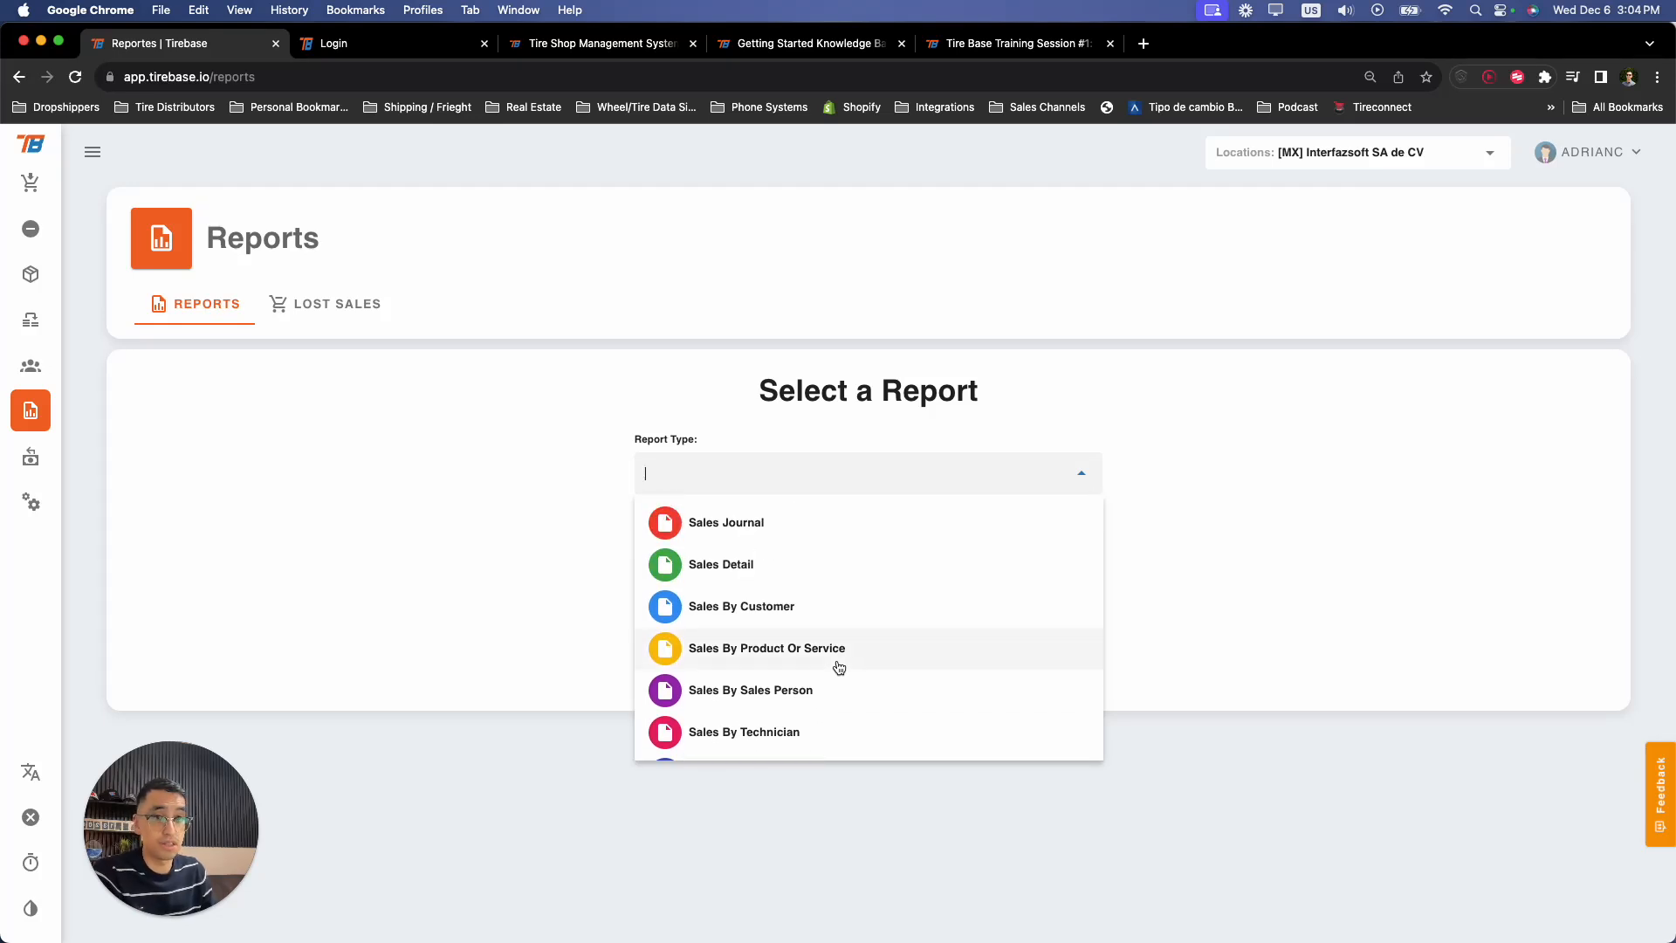
{"action": "scroll", "coordinate": [821, 638], "scroll_direction": "down", "scroll_amount": 5}
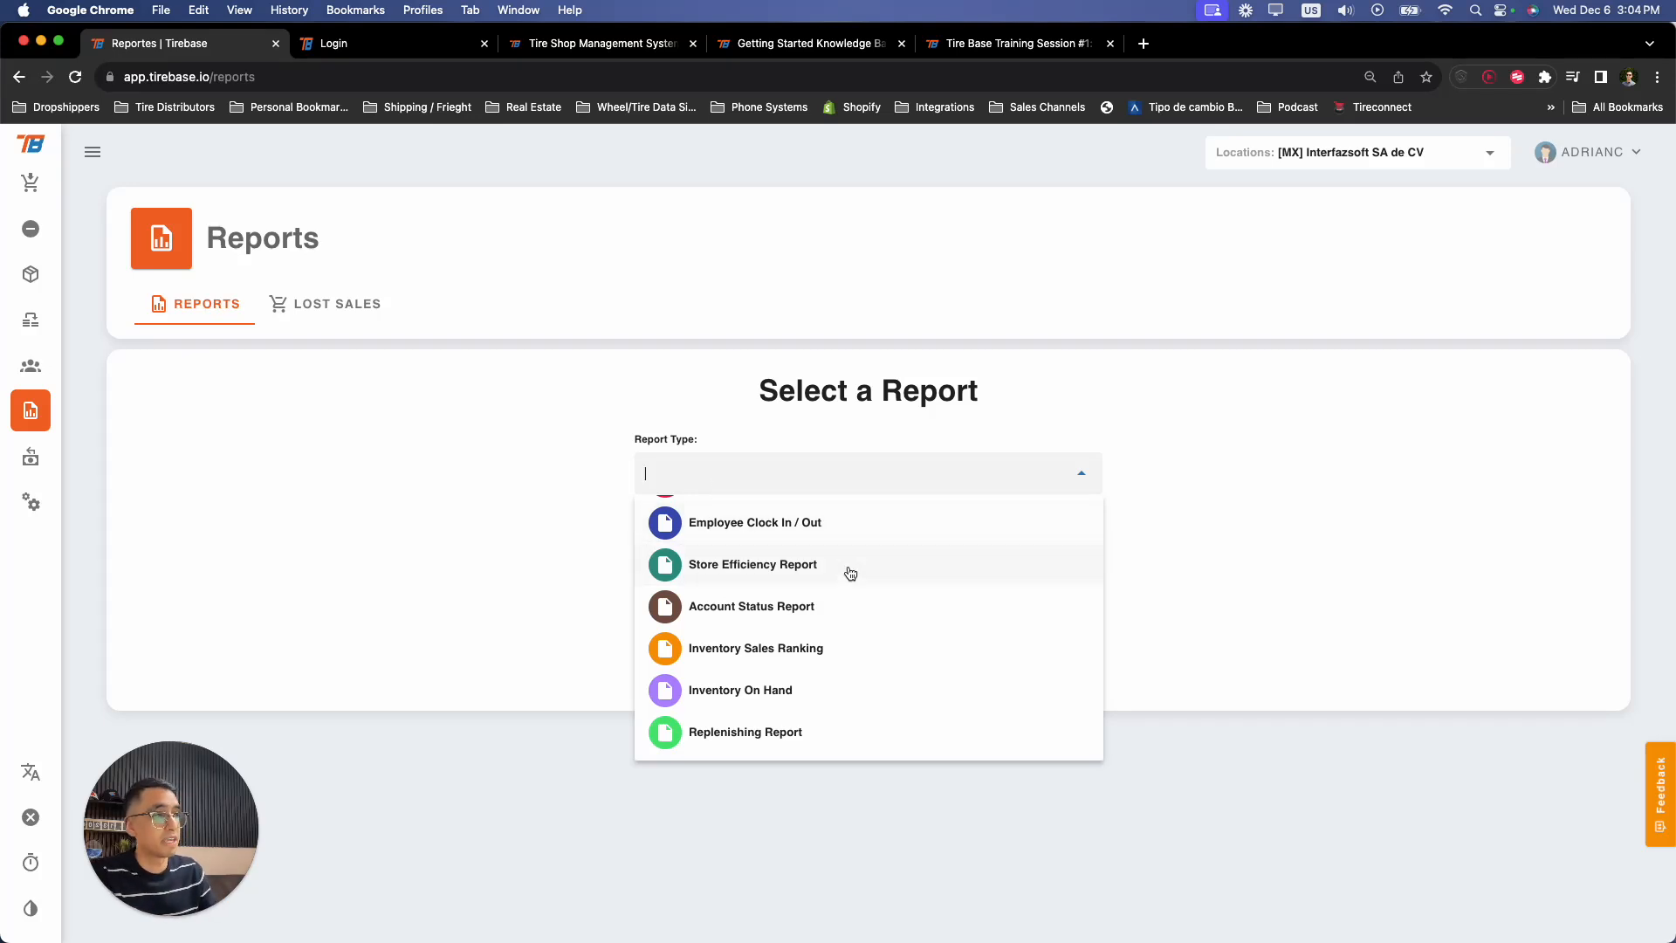
{"action": "scroll", "coordinate": [845, 572], "scroll_direction": "up", "scroll_amount": 5}
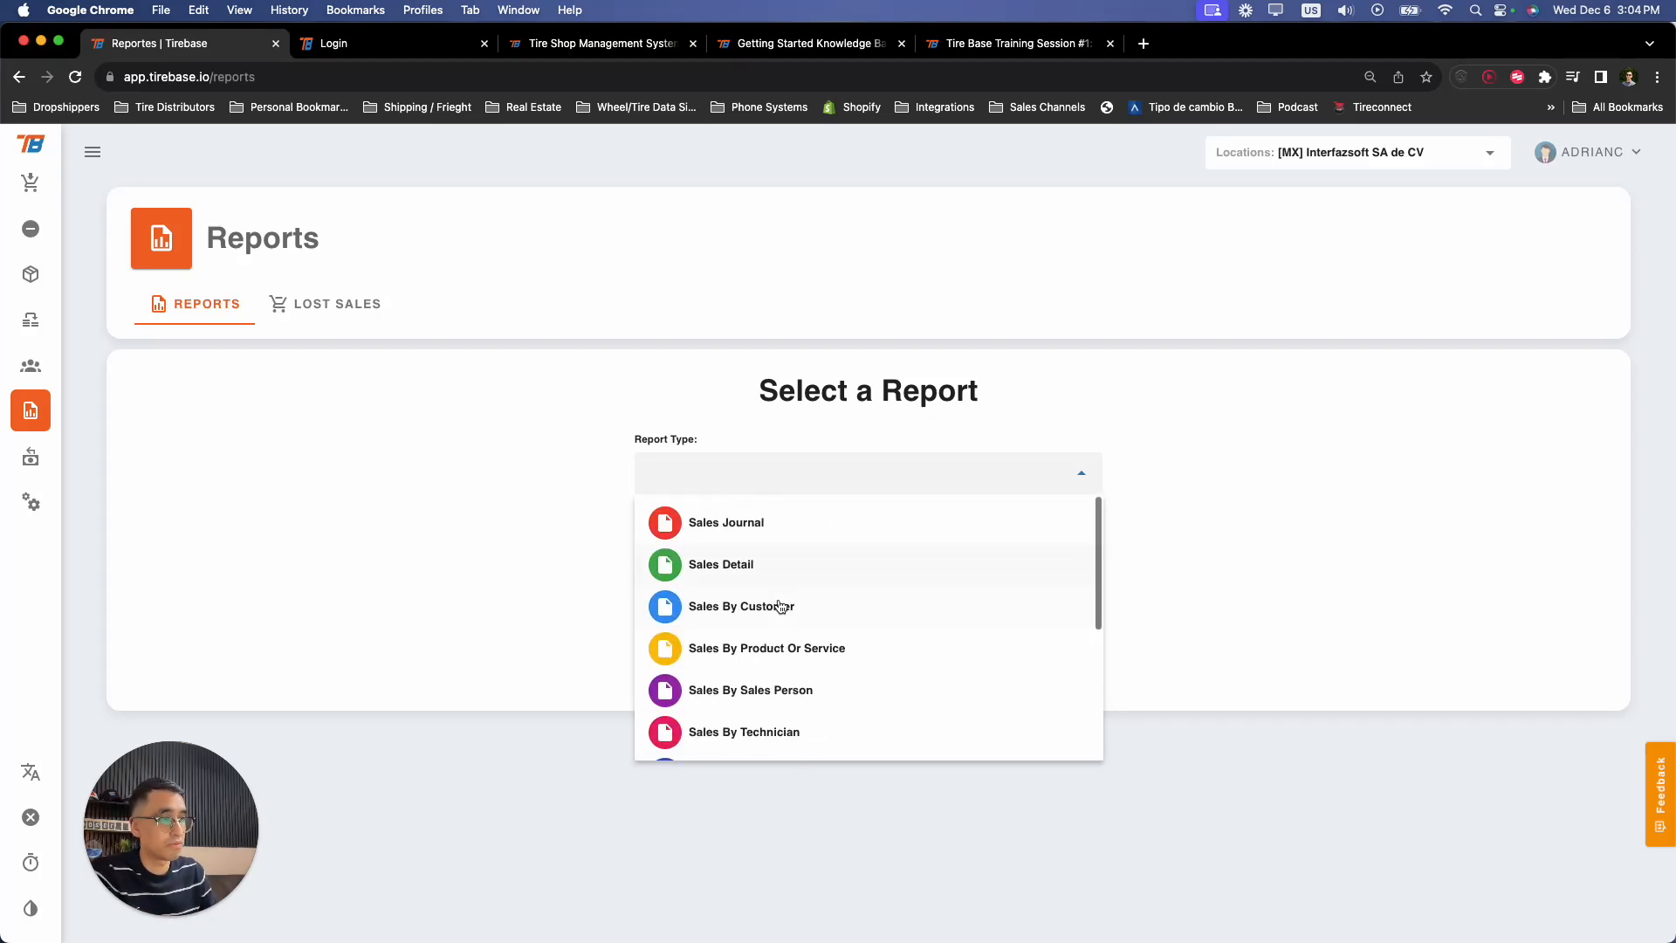
{"action": "left_click", "coordinate": [511, 527]}
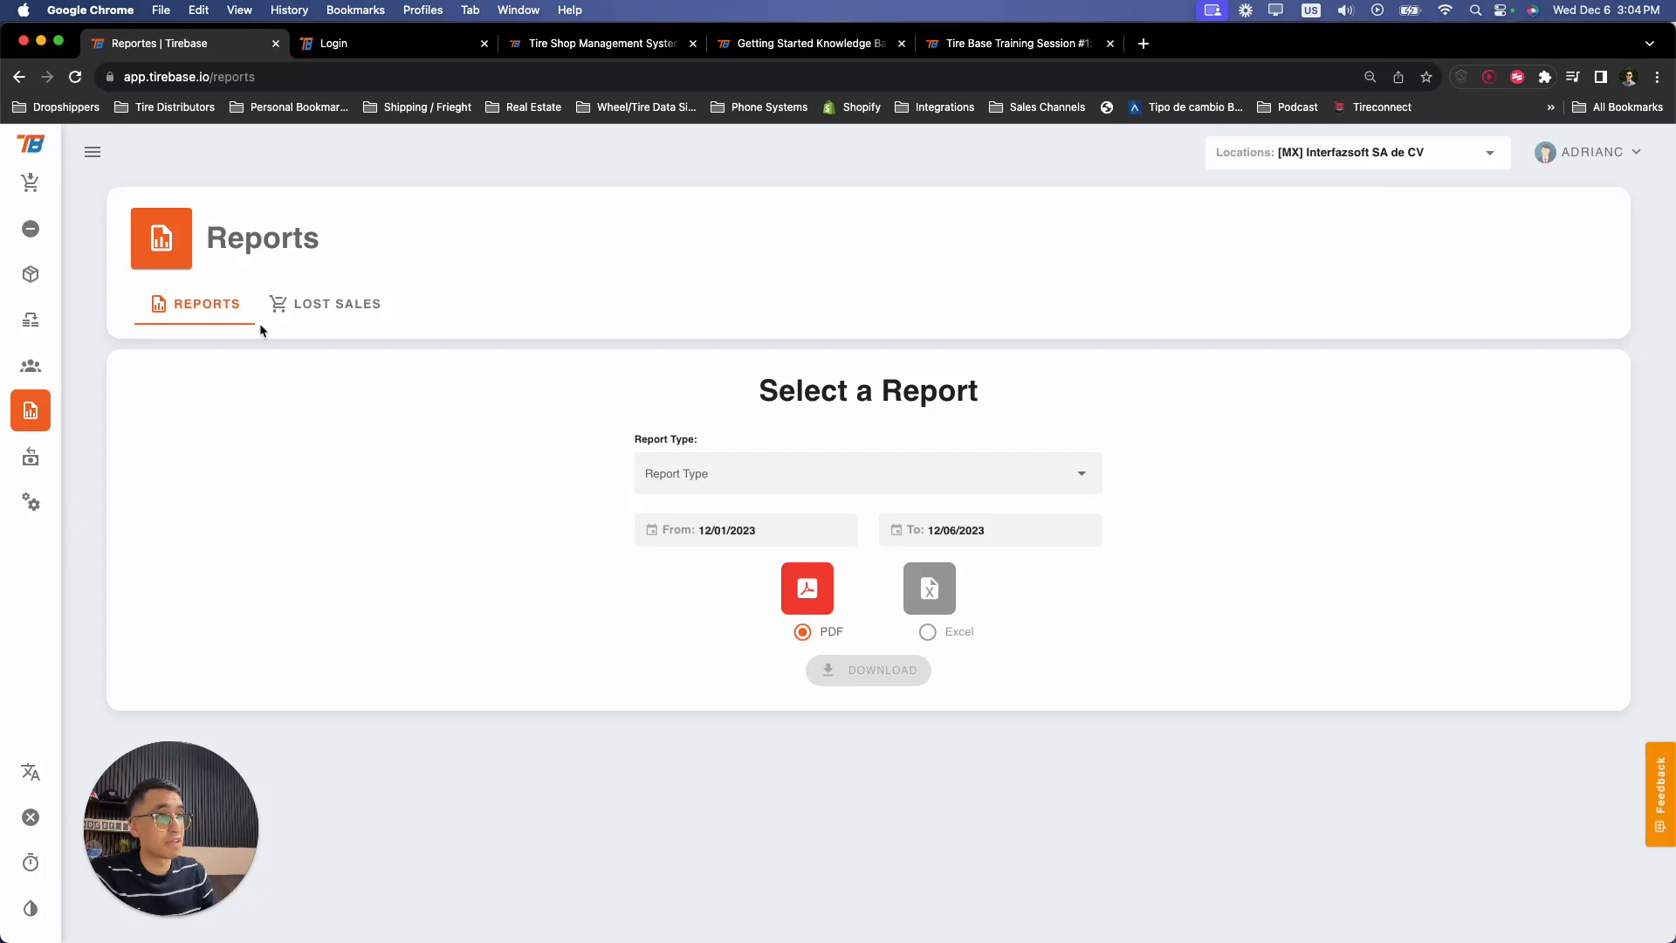
- View the lost sales report and the daily sales records in Money Movements
{"action": "left_click", "coordinate": [336, 307]}
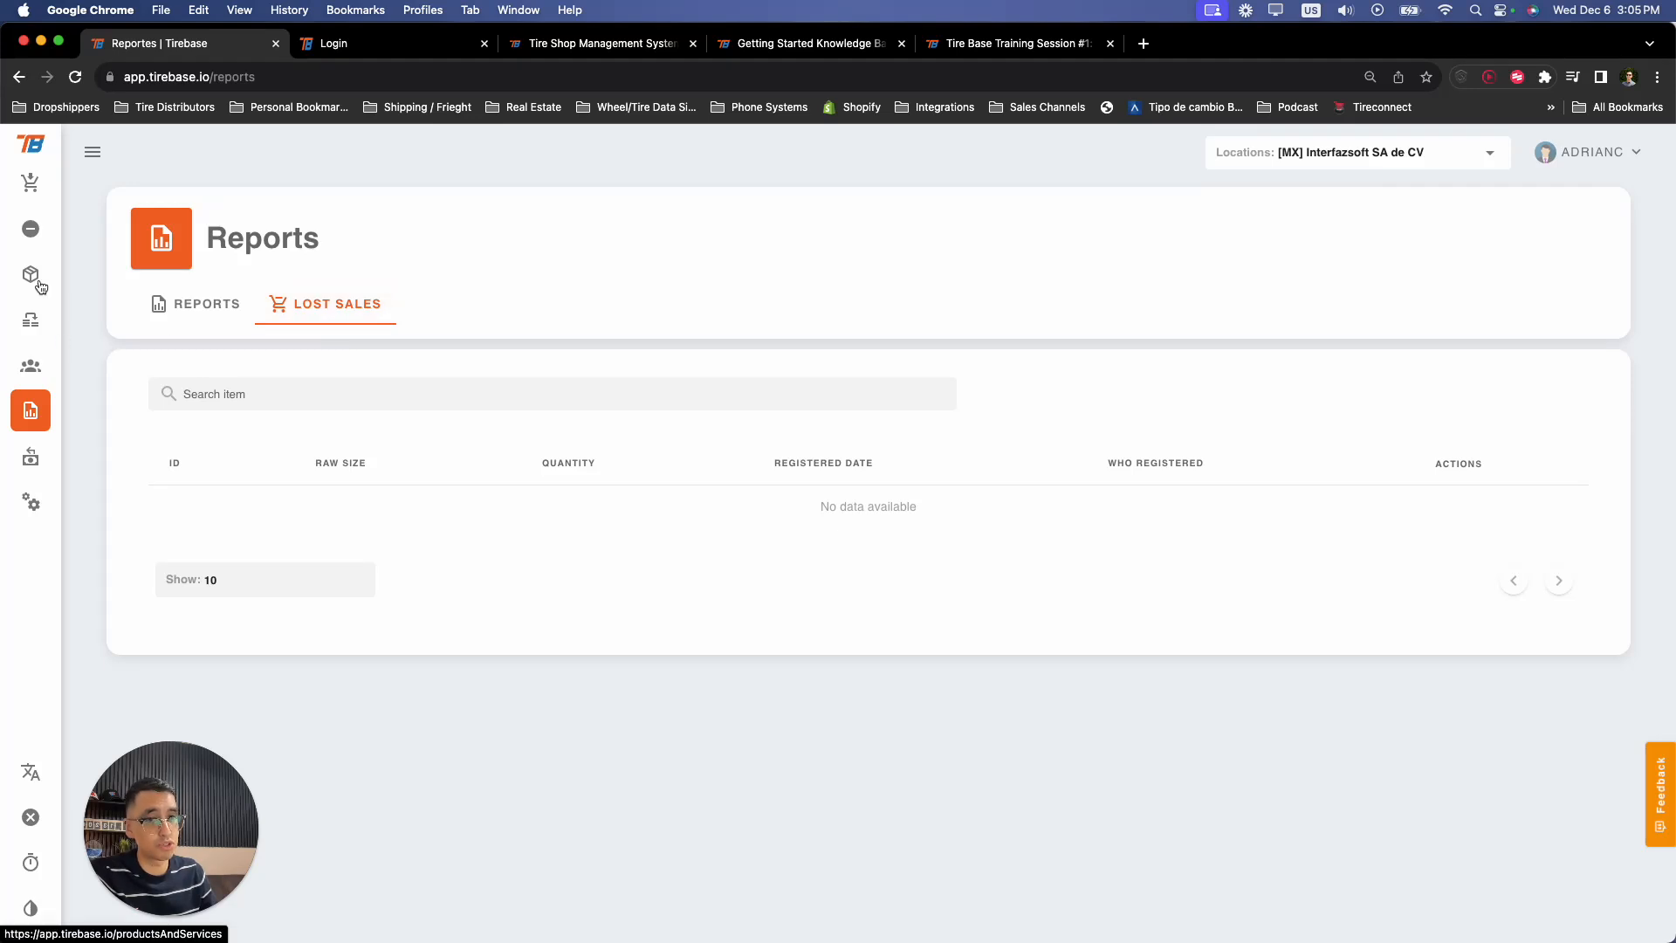
{"action": "left_click", "coordinate": [32, 459]}
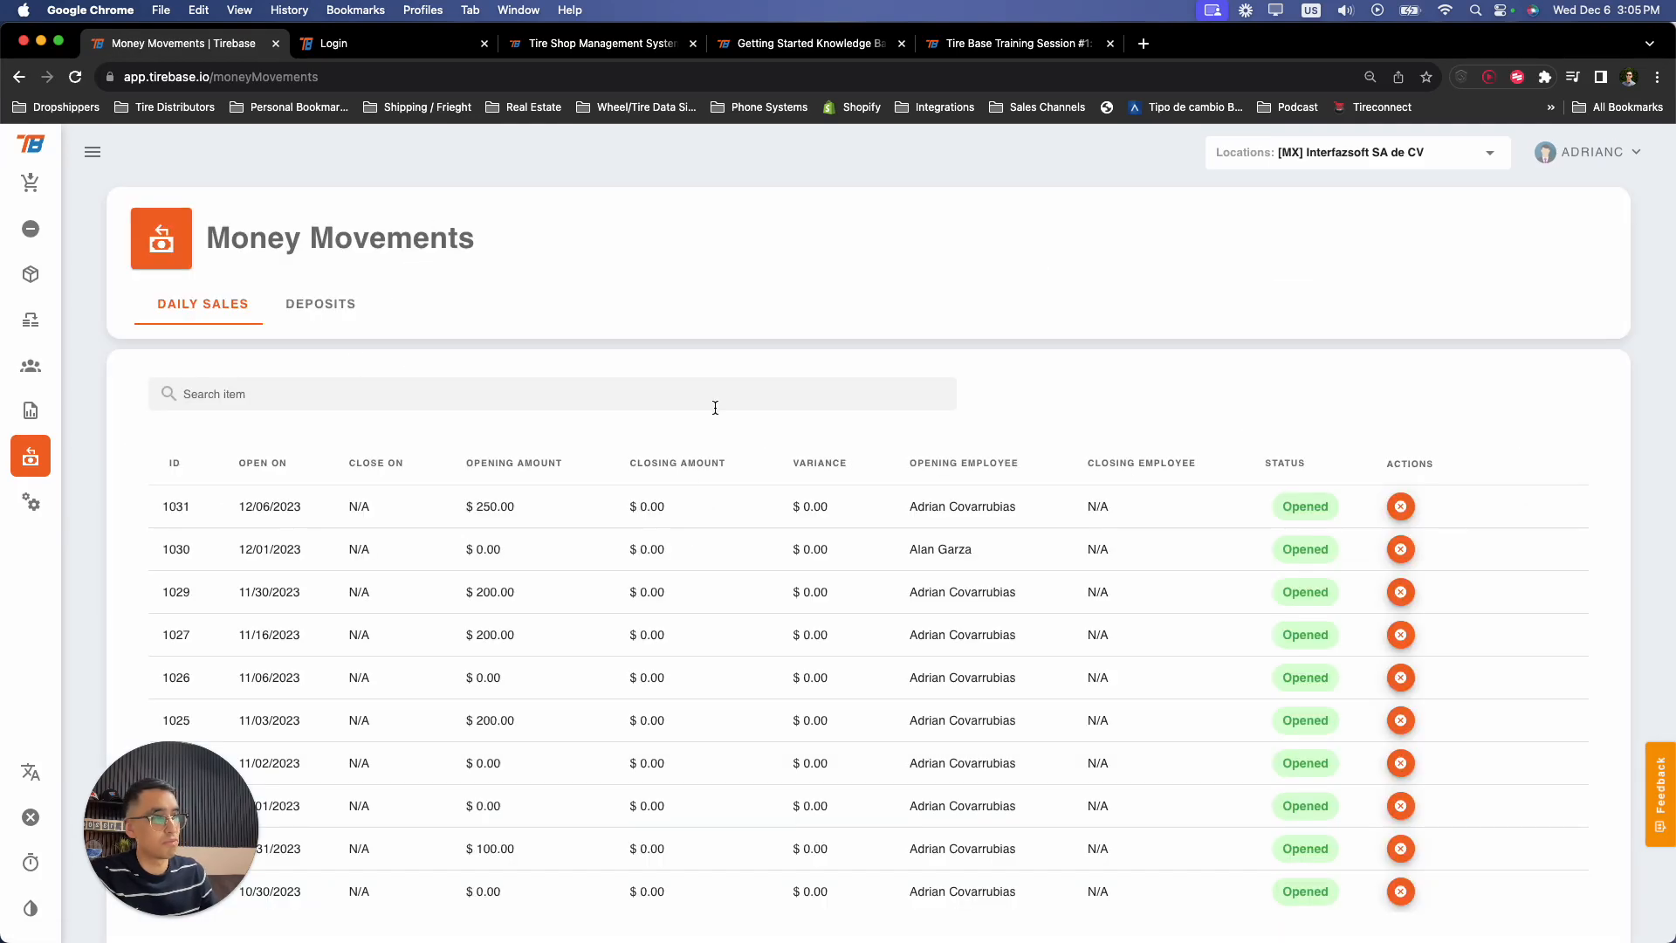
{"action": "scroll", "coordinate": [1182, 589], "scroll_direction": "down", "scroll_amount": 3}
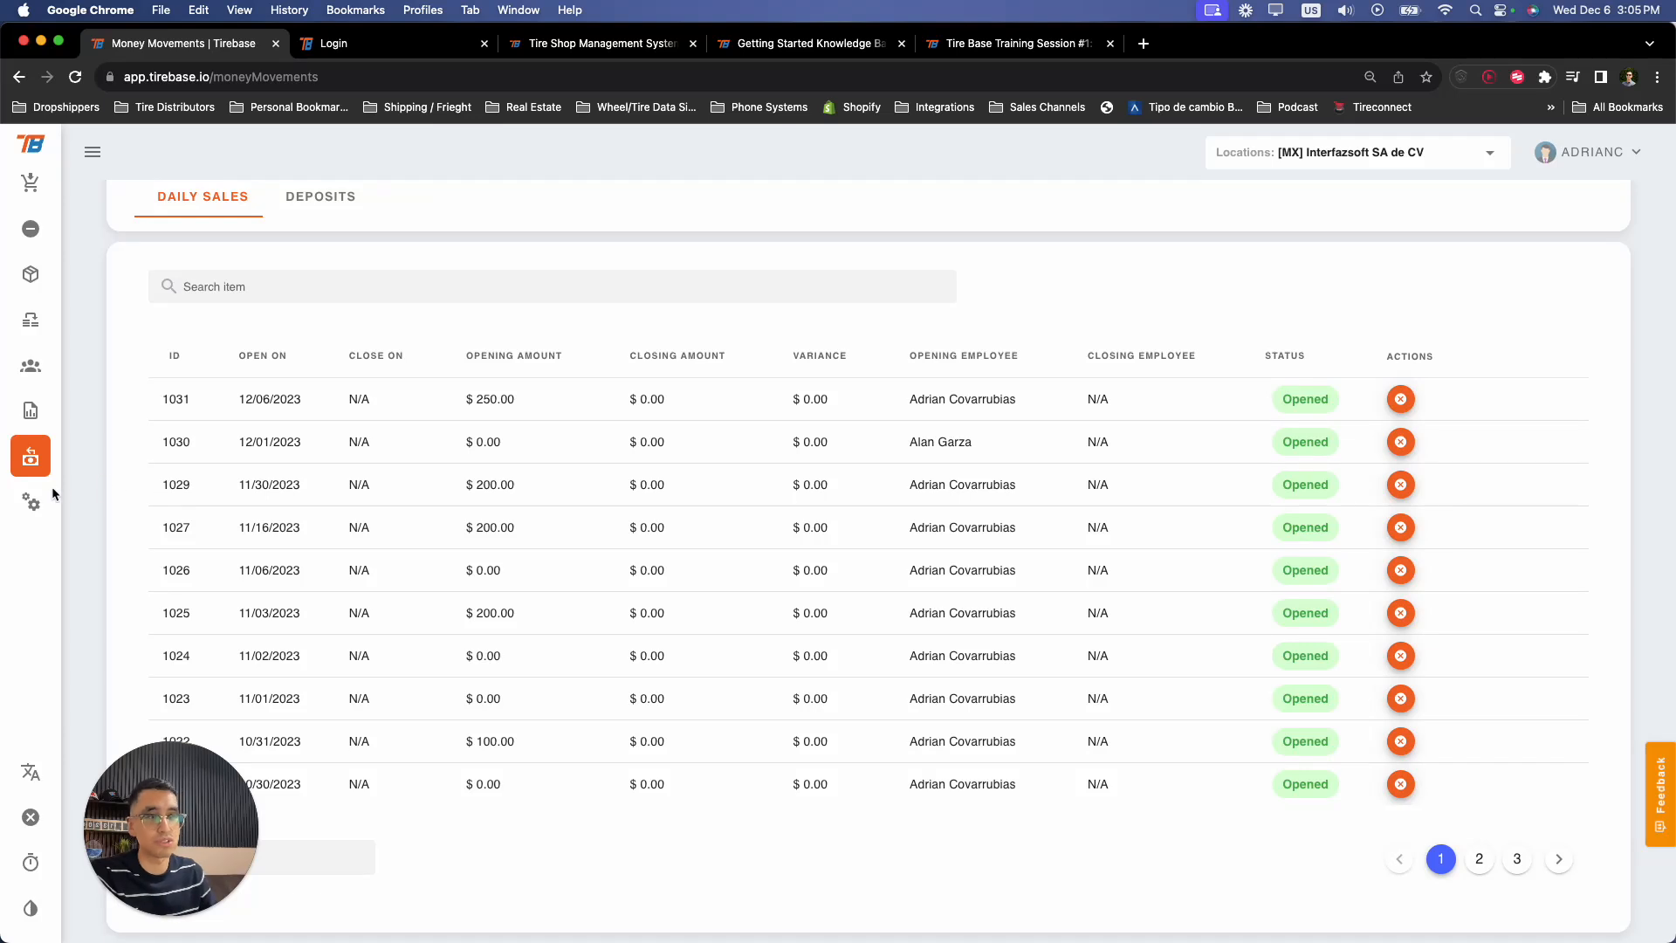
- Open the system settings and review the user and employee lists
{"action": "left_click", "coordinate": [31, 502]}
{"action": "left_click_drag", "start_coordinate": [195, 824], "coordinate": [1431, 189]}
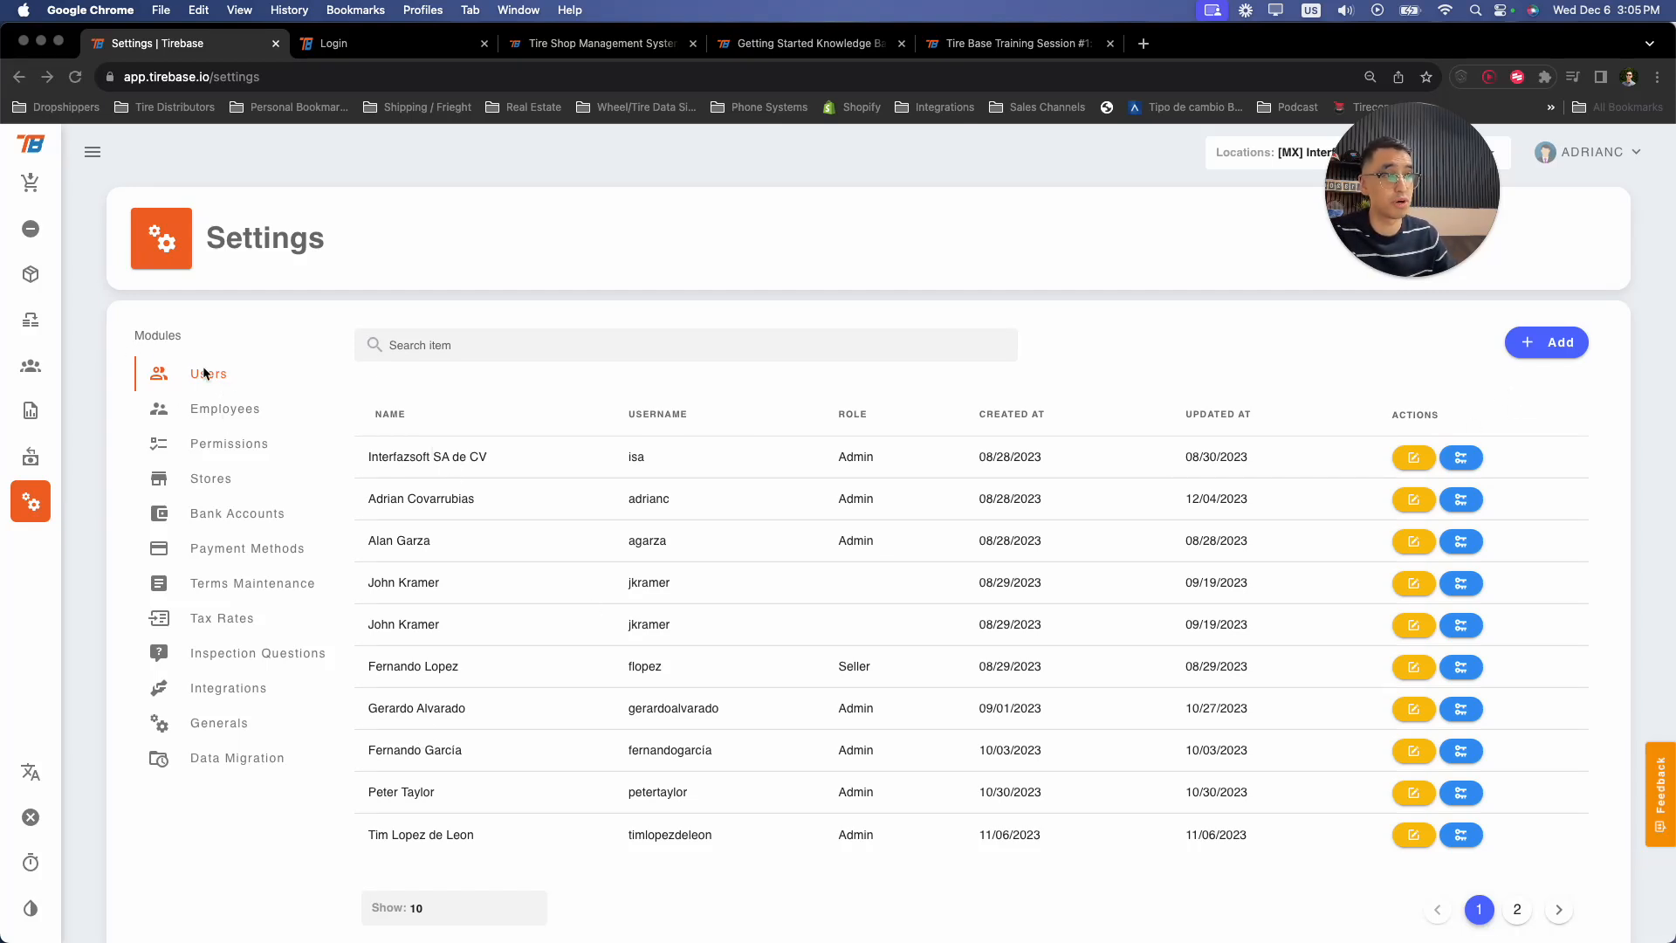
{"action": "left_click", "coordinate": [222, 407]}
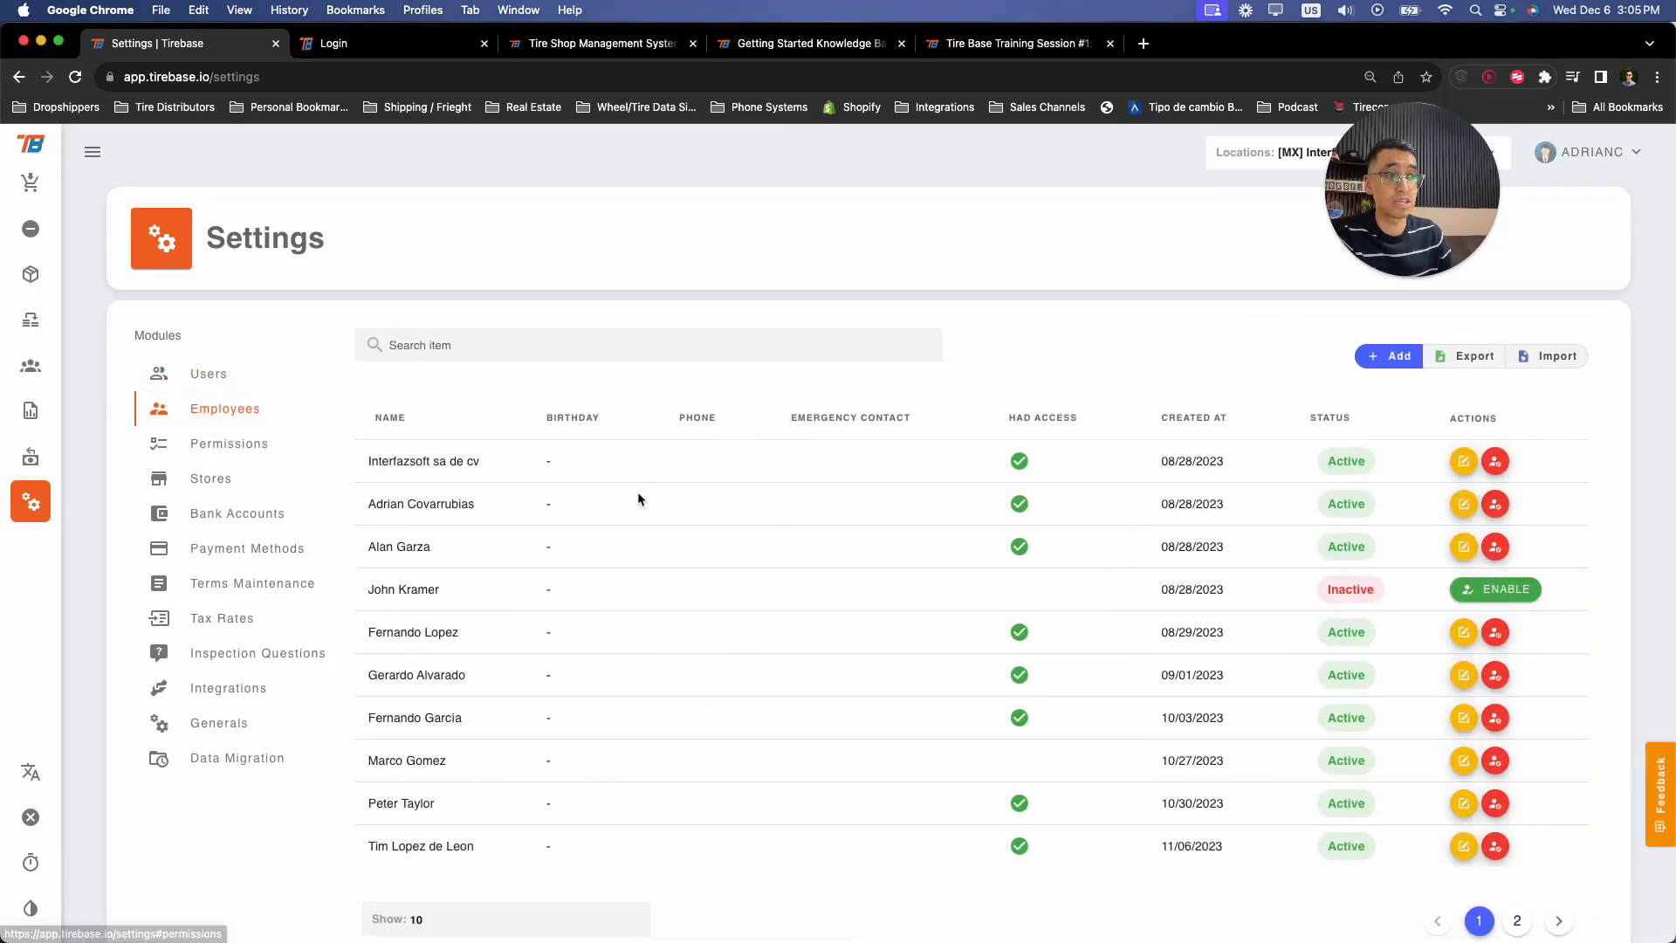
- Inspect the Add Employee form's location, company position, emergency contact and preference fields, and close it without saving
{"action": "left_click", "coordinate": [1389, 358]}
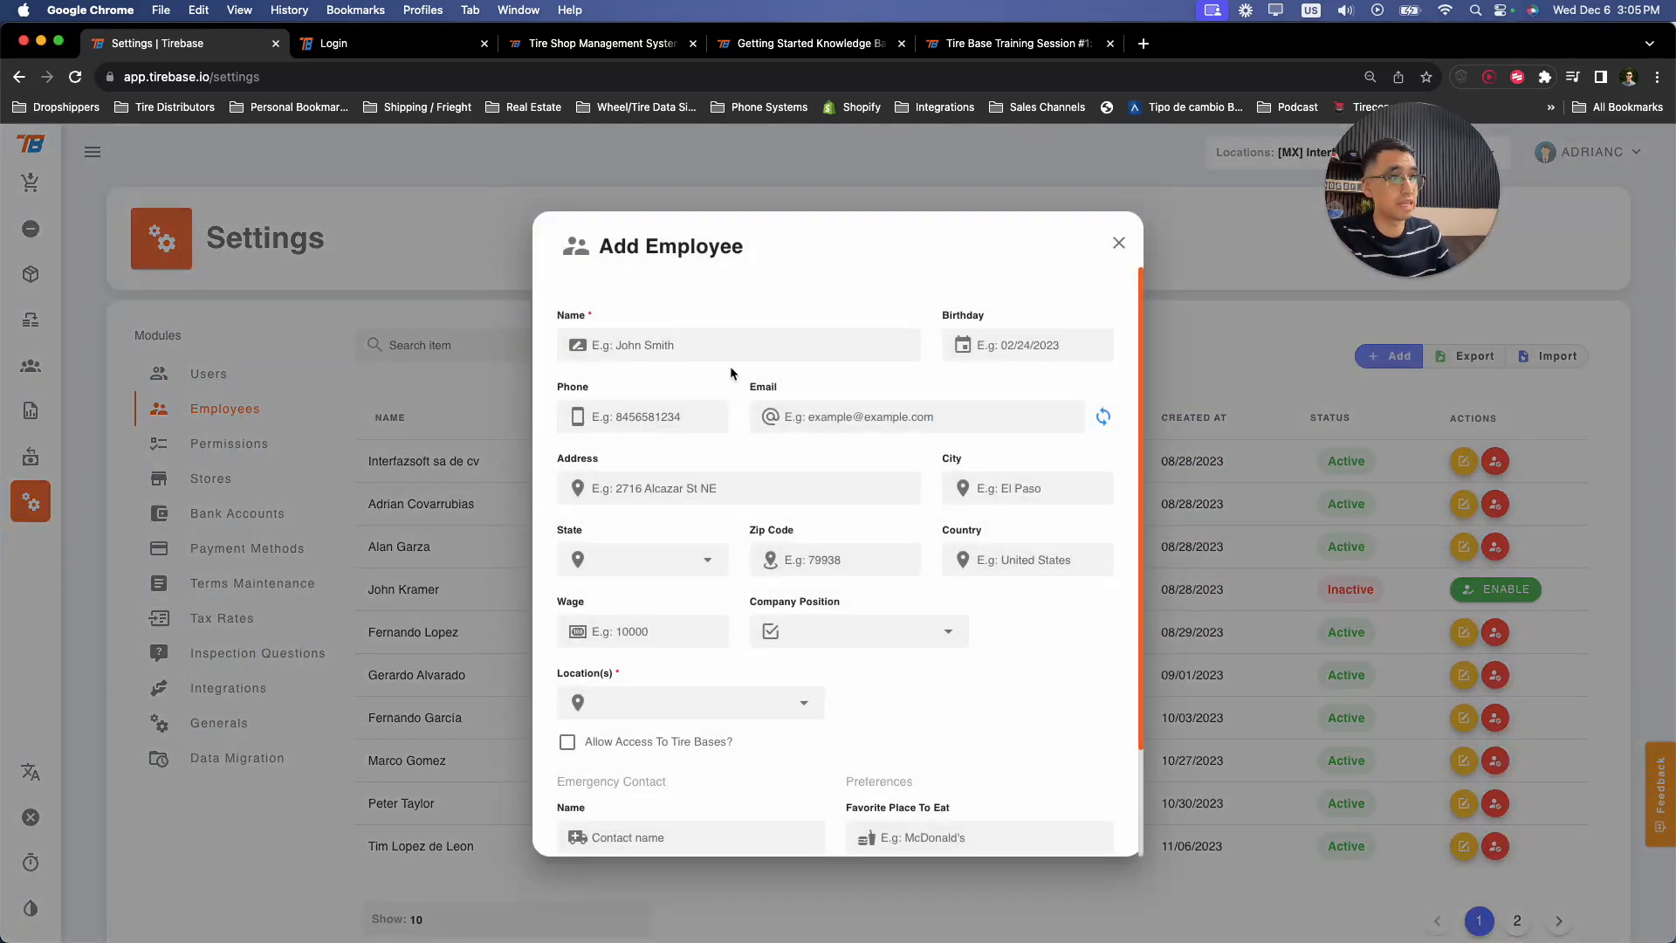
{"action": "scroll", "coordinate": [787, 555], "scroll_direction": "down", "scroll_amount": 3}
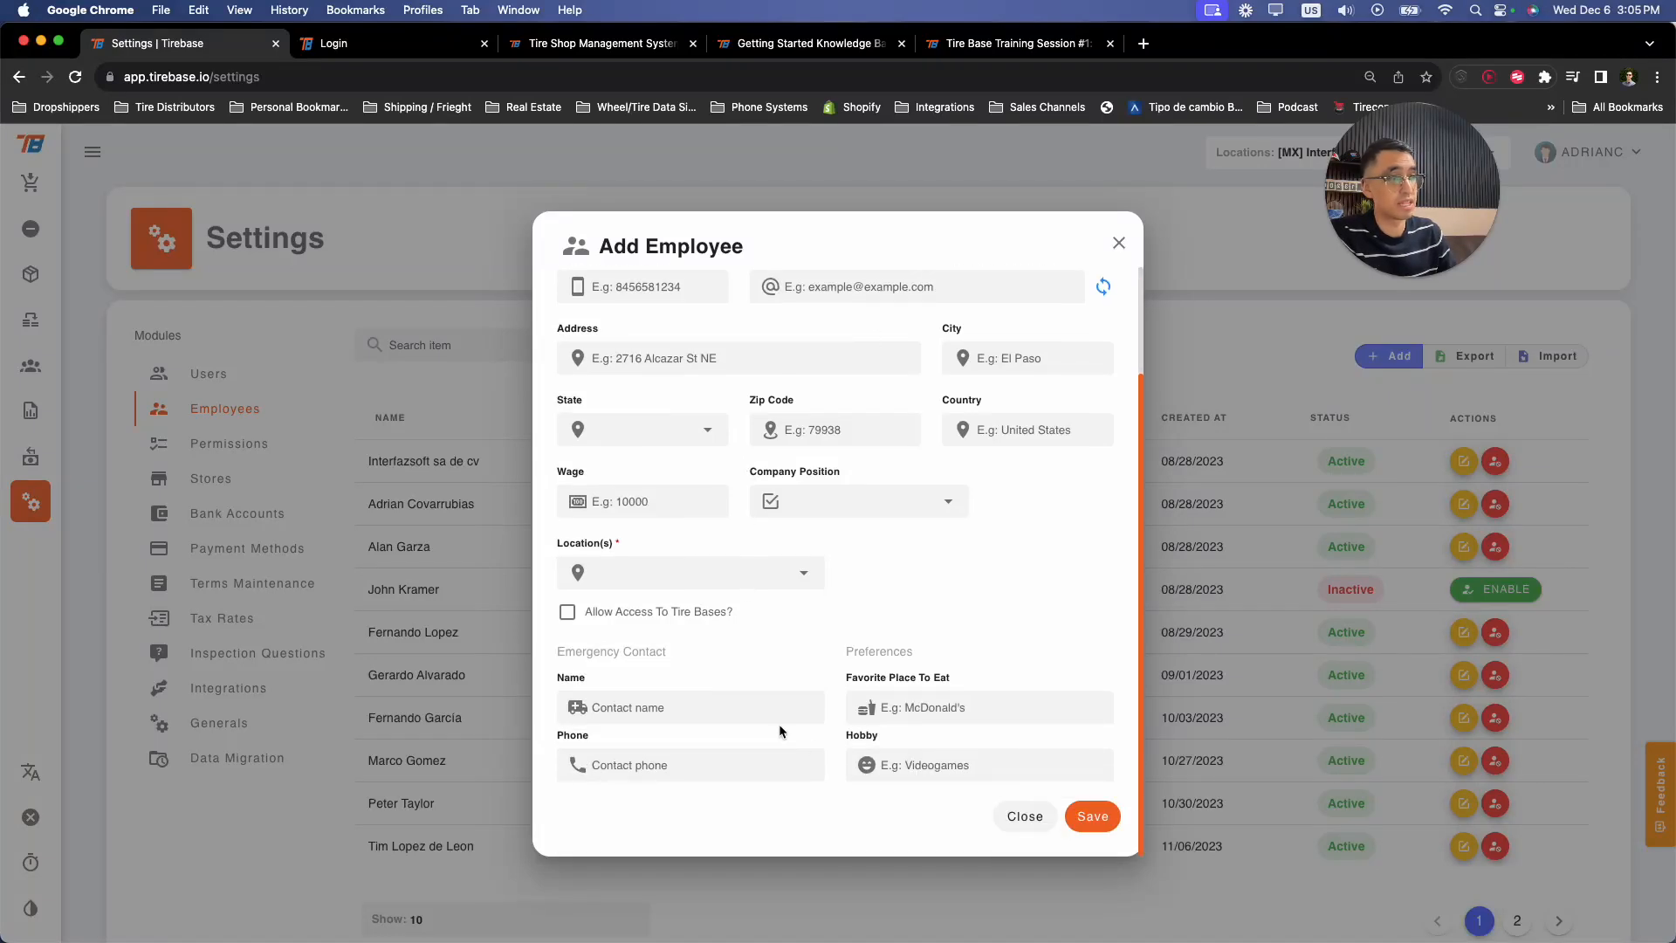
{"action": "left_click", "coordinate": [925, 766]}
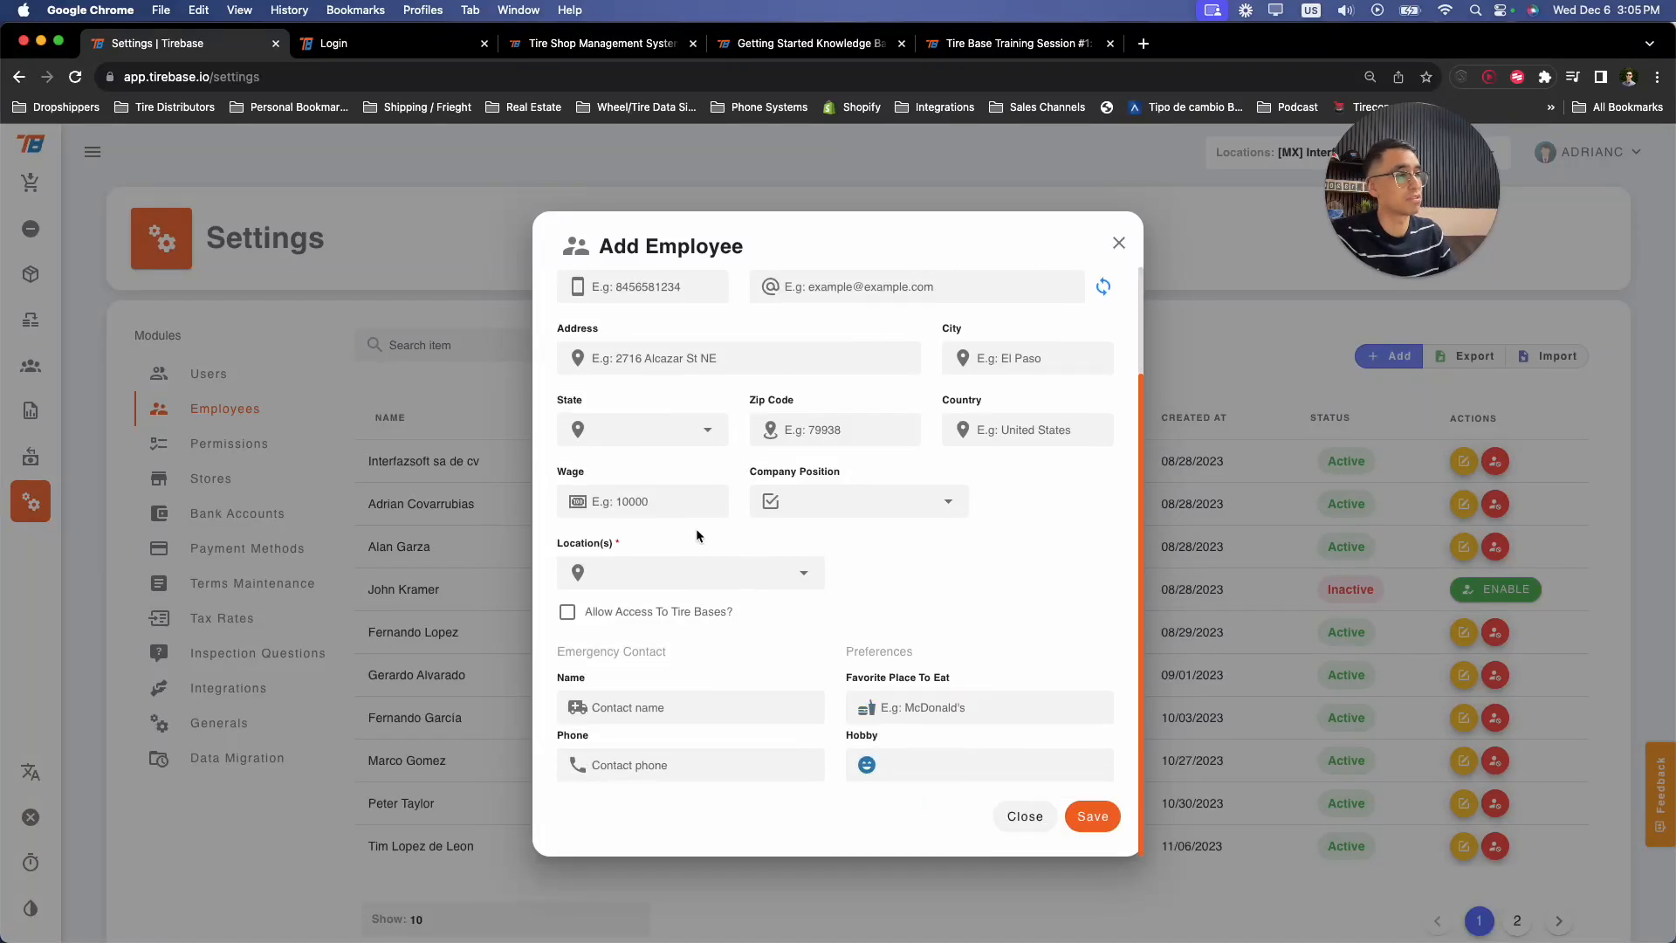
{"action": "left_click", "coordinate": [684, 569]}
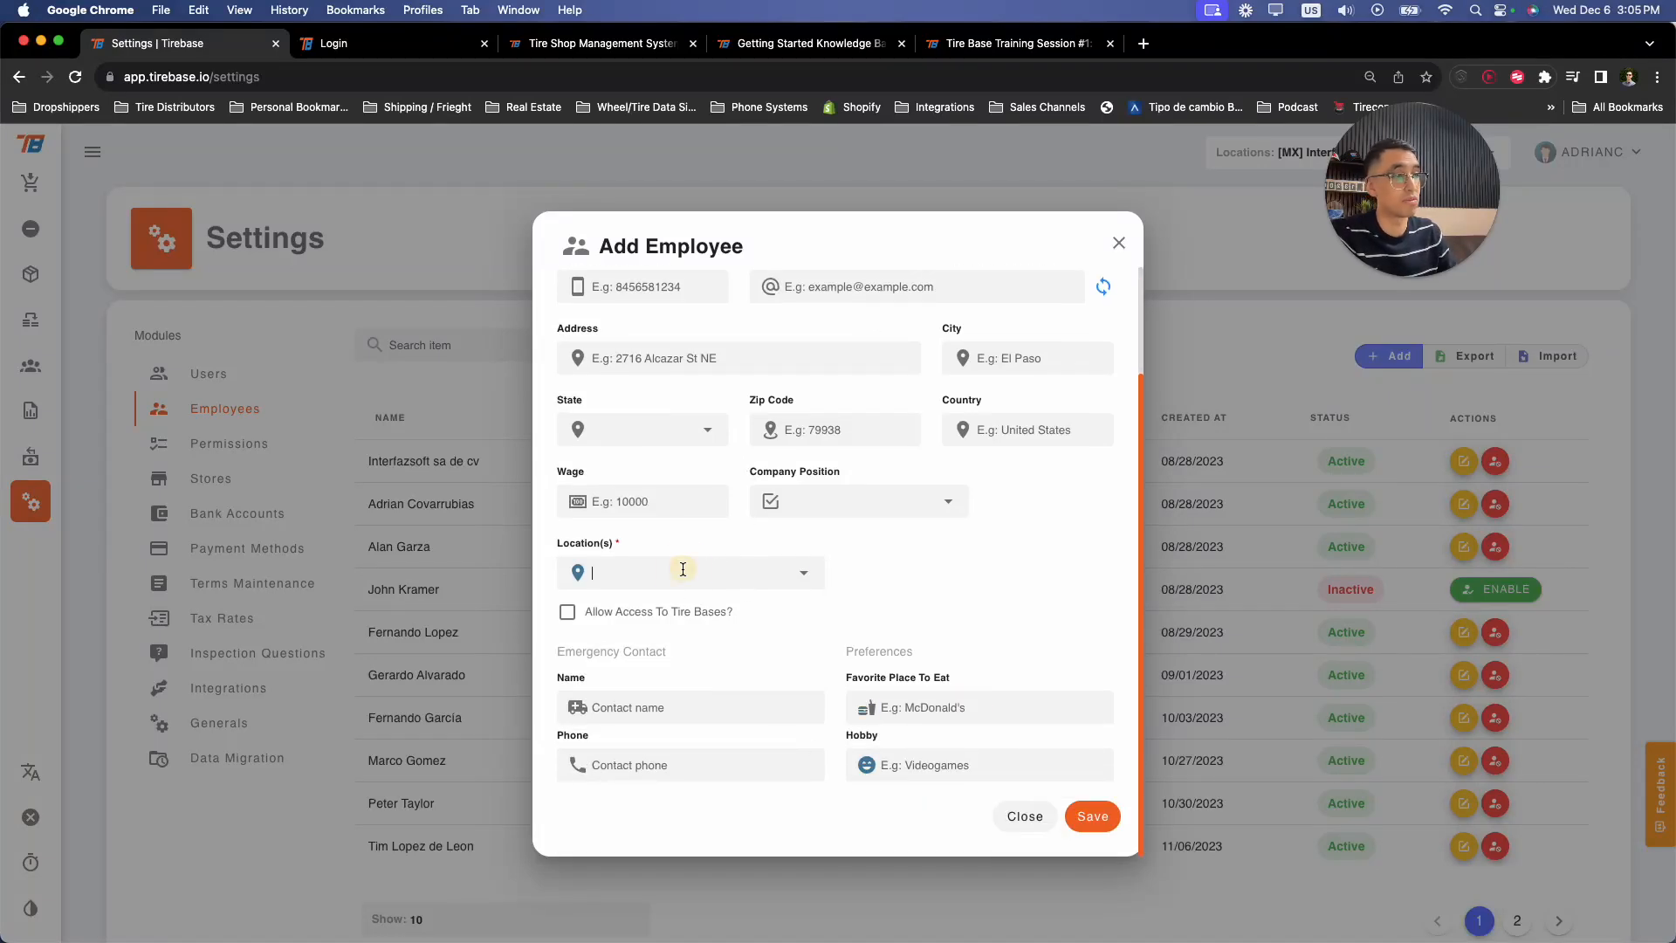
{"action": "left_click", "coordinate": [972, 569]}
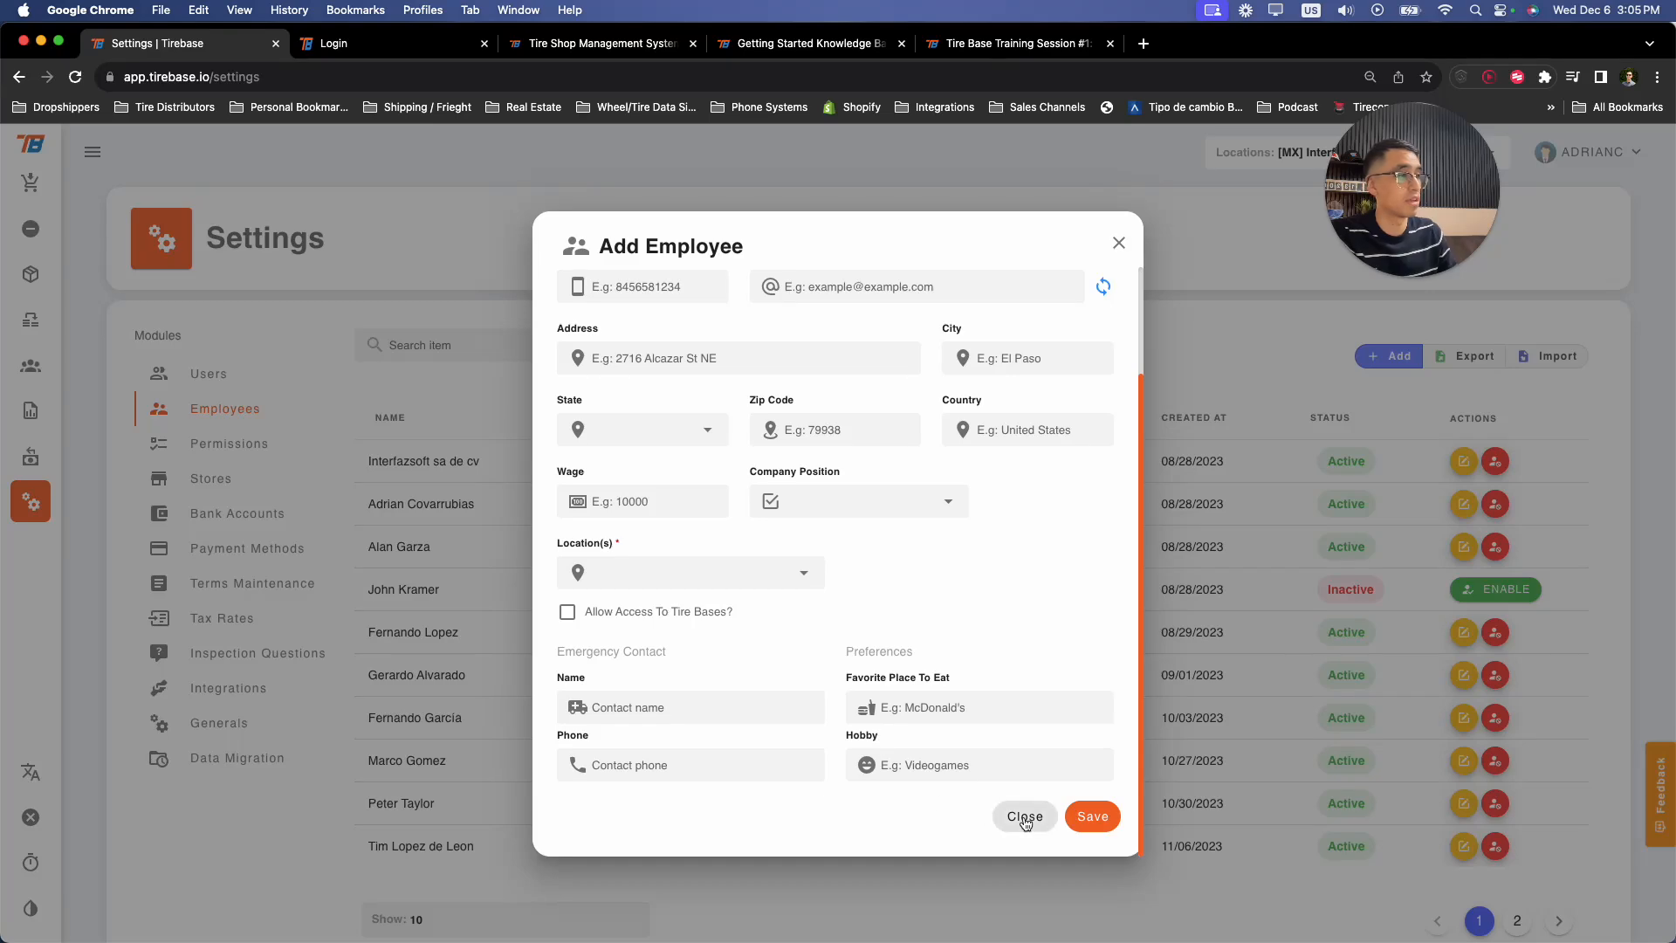
{"action": "left_click", "coordinate": [890, 501]}
{"action": "left_click", "coordinate": [1016, 559]}
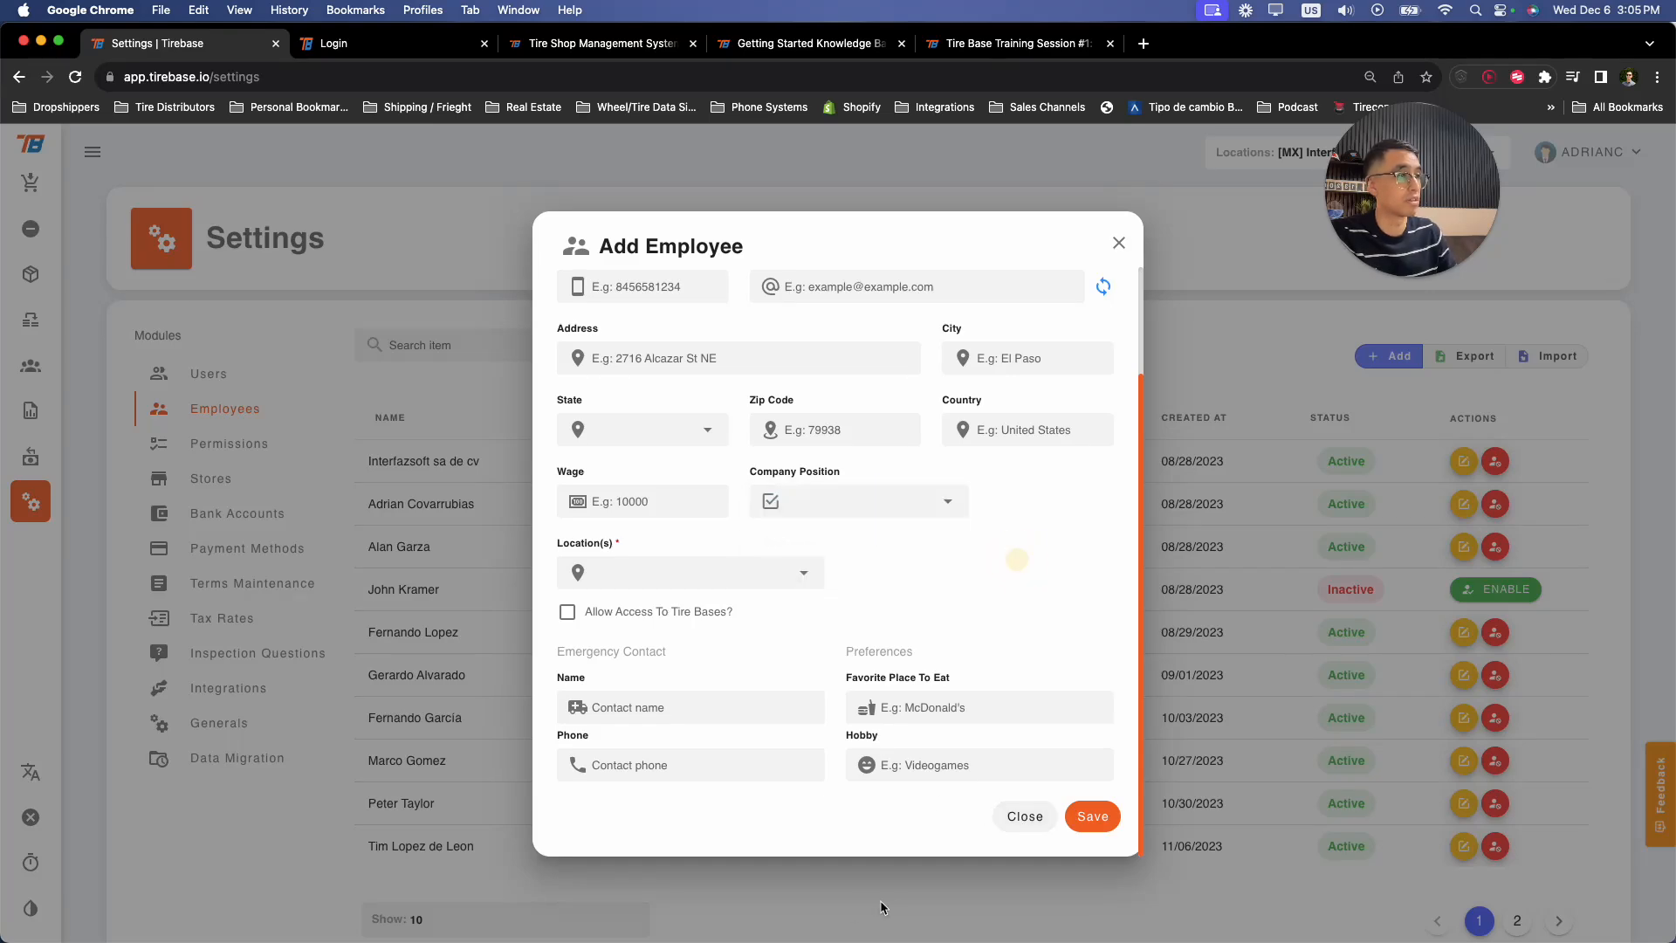
{"action": "left_click", "coordinate": [1007, 816]}
- Examine the Admin role's module permissions and the list of available roles, keeping Admin selected
{"action": "left_click", "coordinate": [229, 445]}
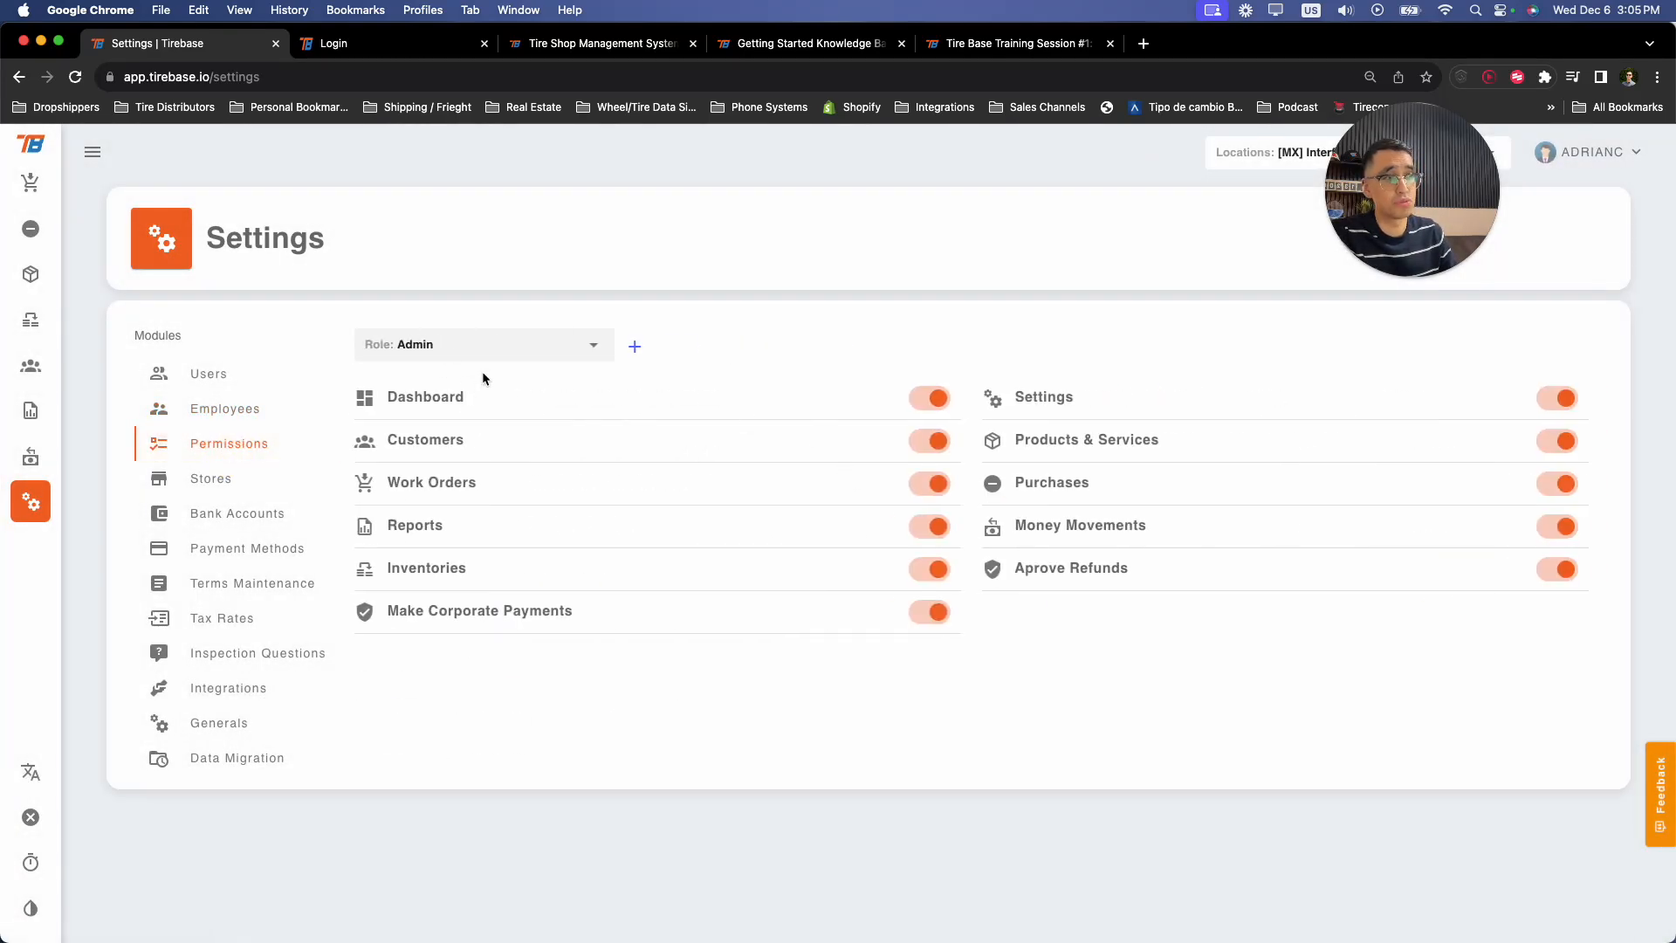
{"action": "left_click", "coordinate": [504, 351]}
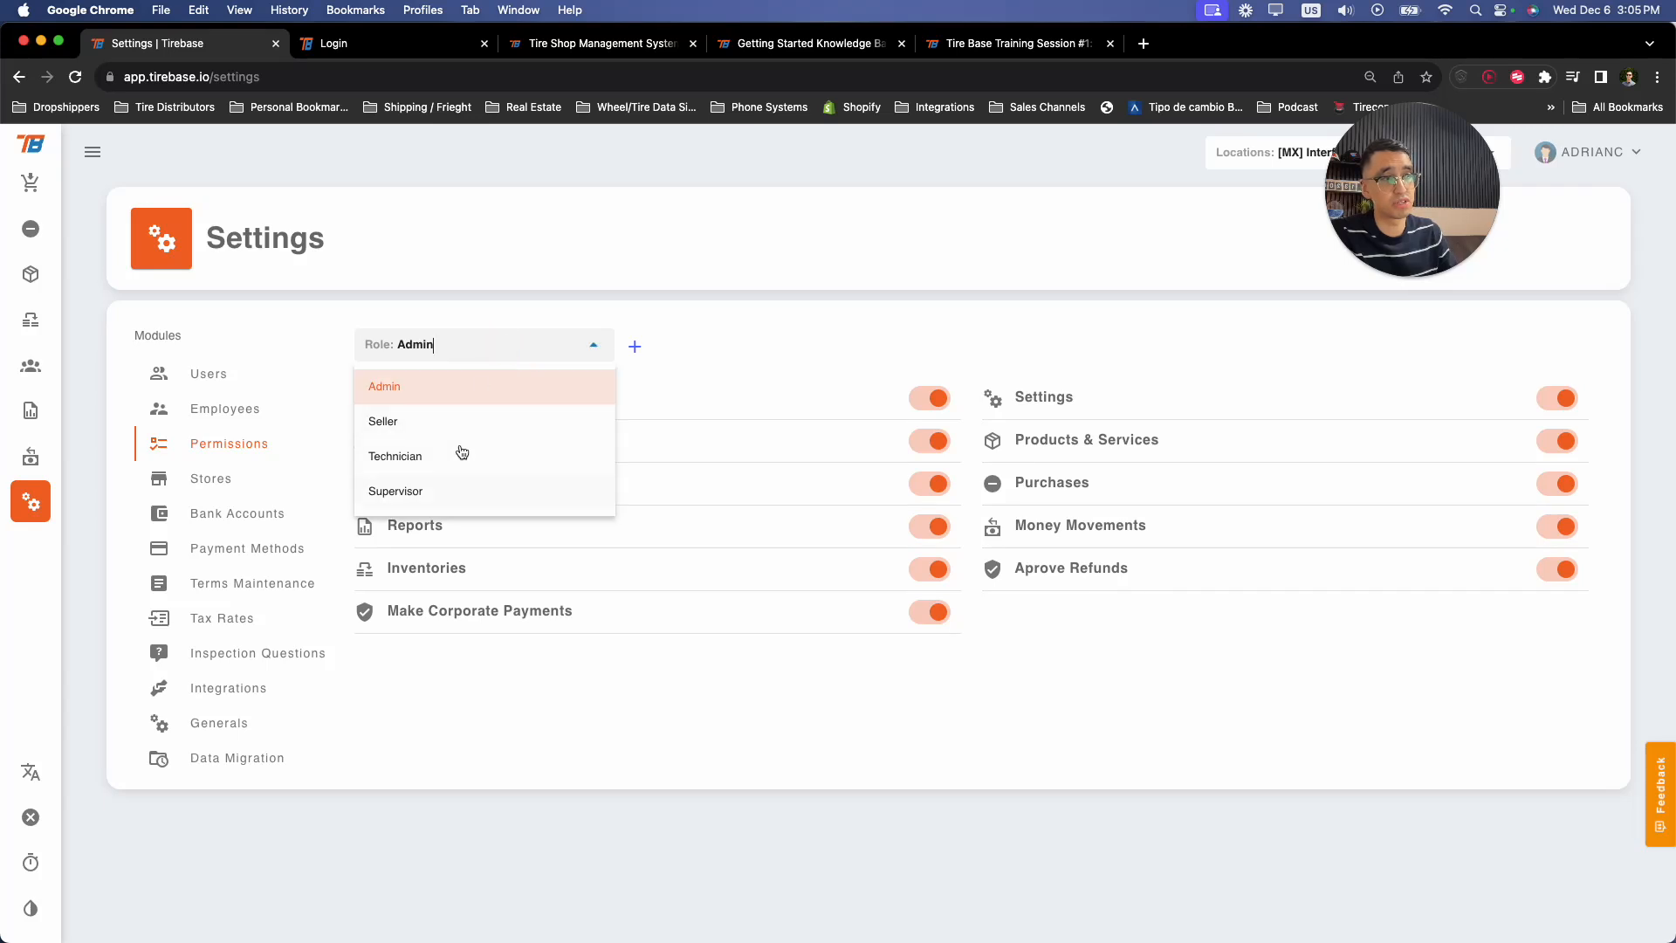
{"action": "left_click", "coordinate": [764, 353]}
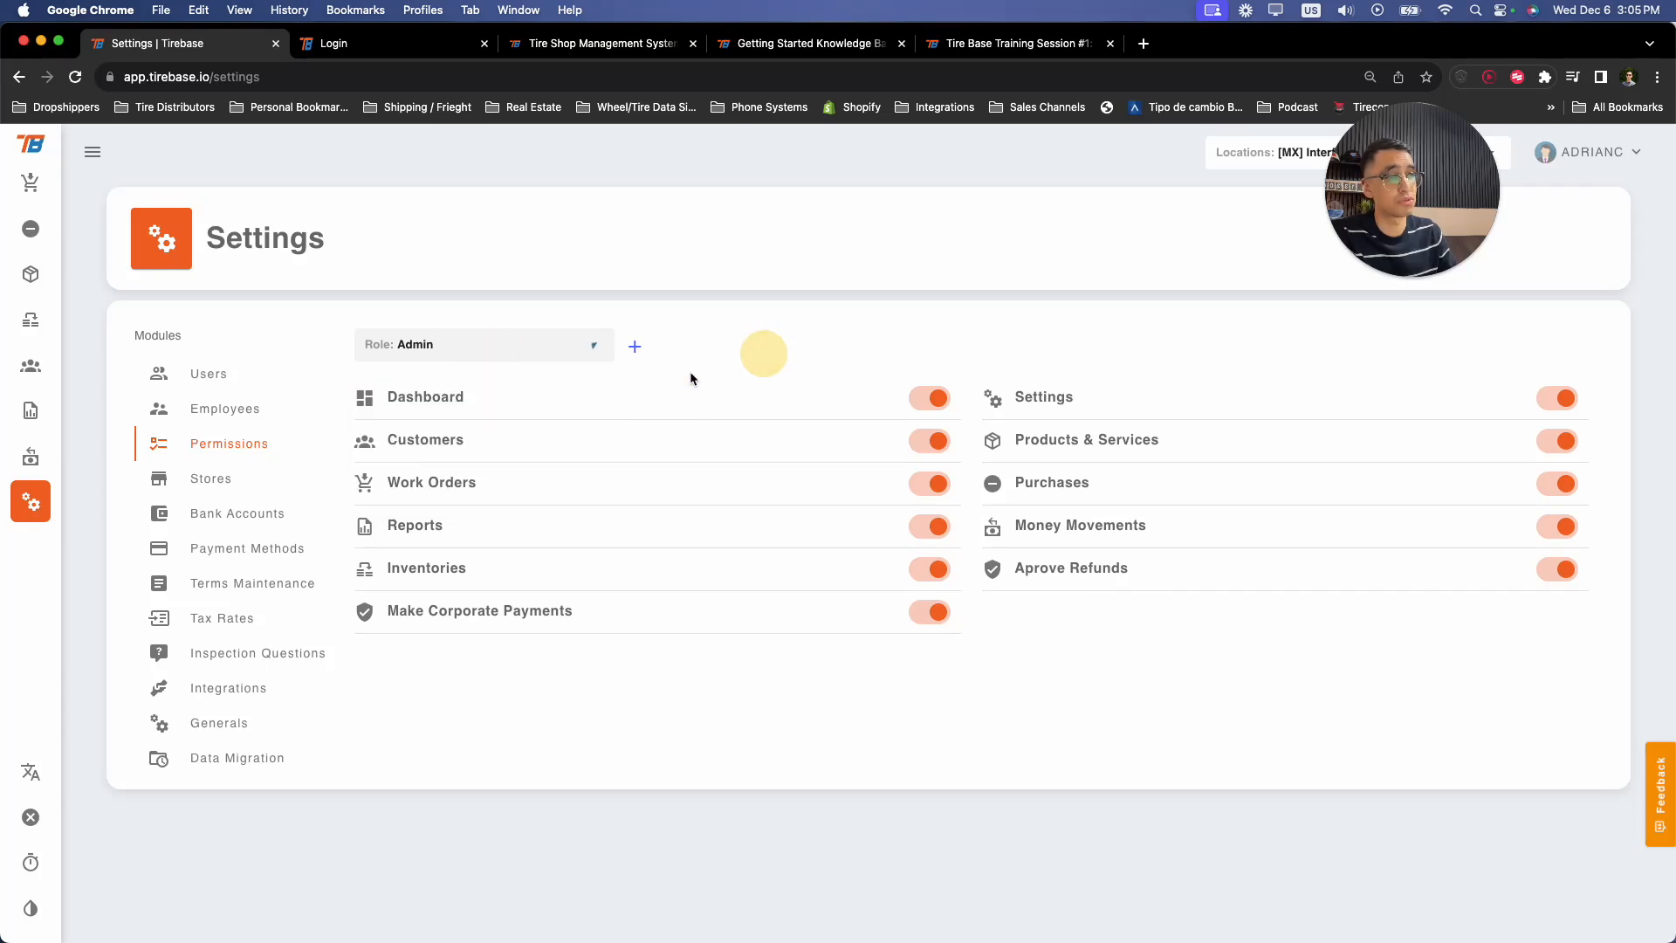
- View the stores list and inspect the Add Store form's name, tax rate, contact, address and prefix fields, closing it without saving
{"action": "left_click", "coordinate": [210, 479]}
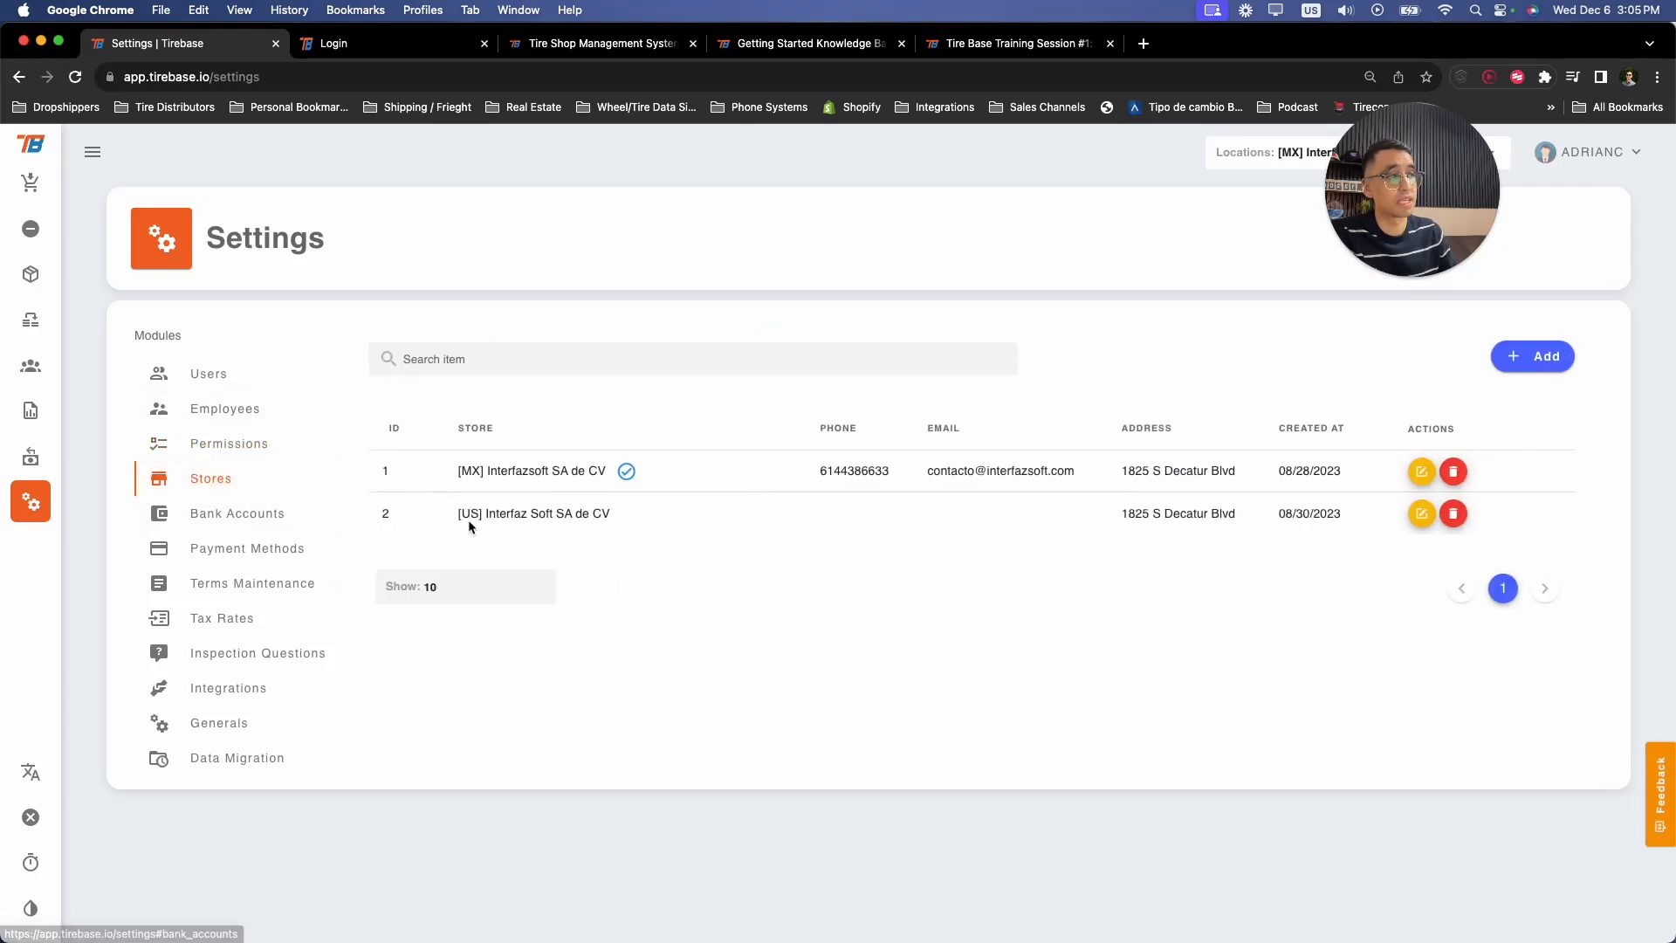
{"action": "left_click", "coordinate": [1572, 355]}
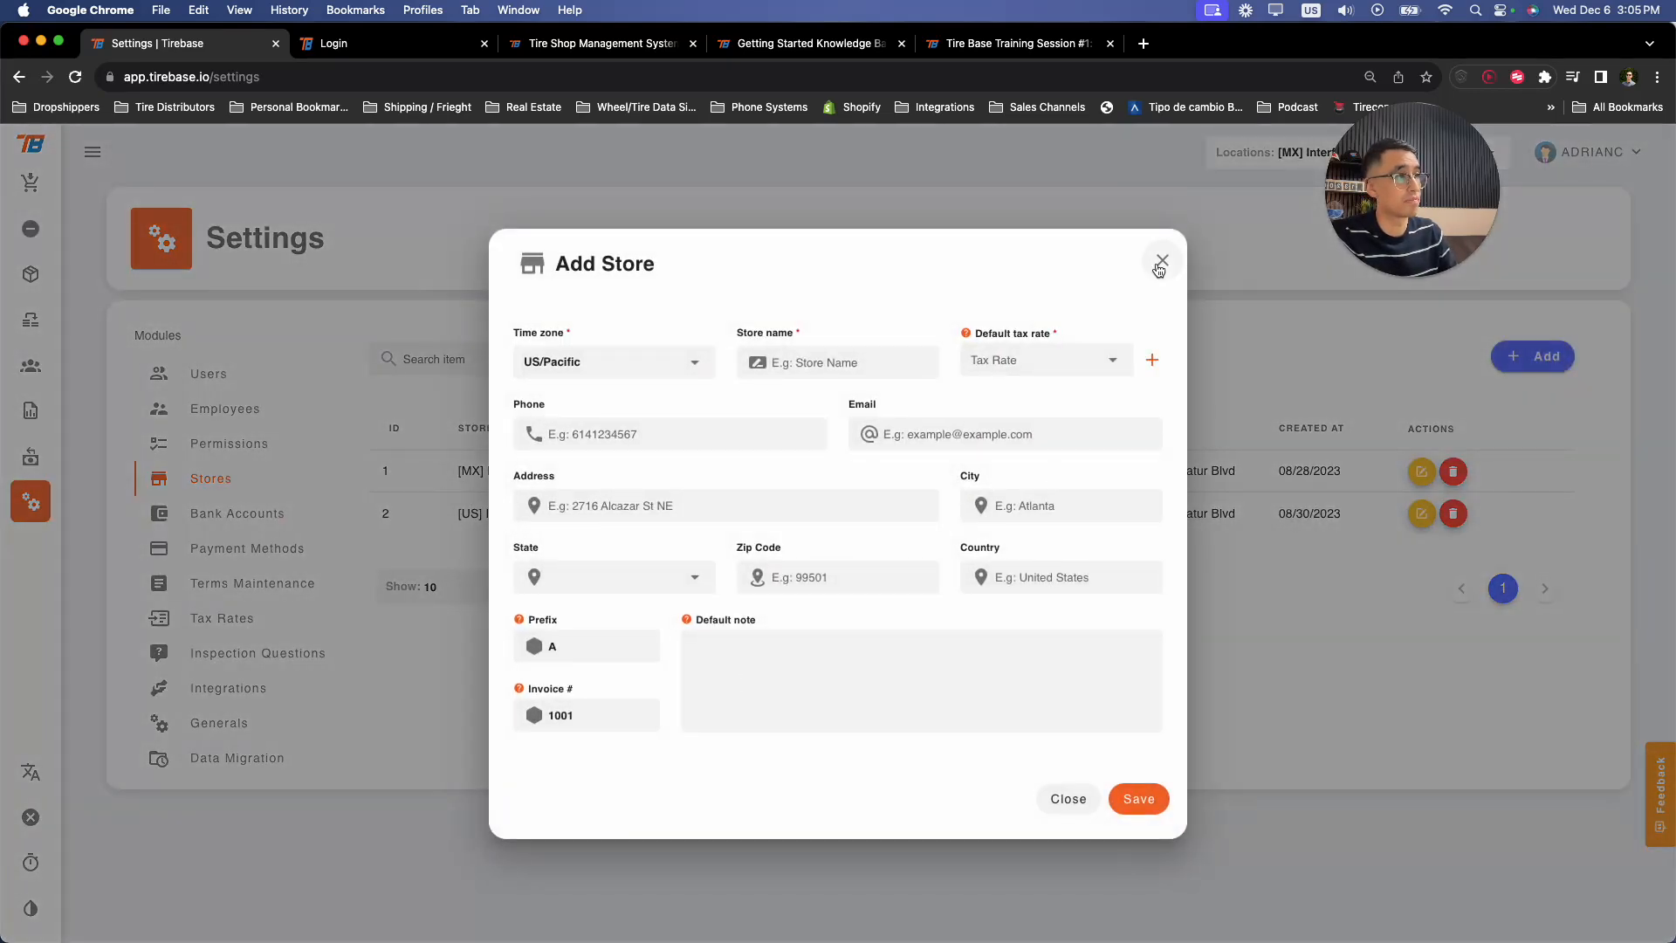
{"action": "left_click", "coordinate": [845, 364]}
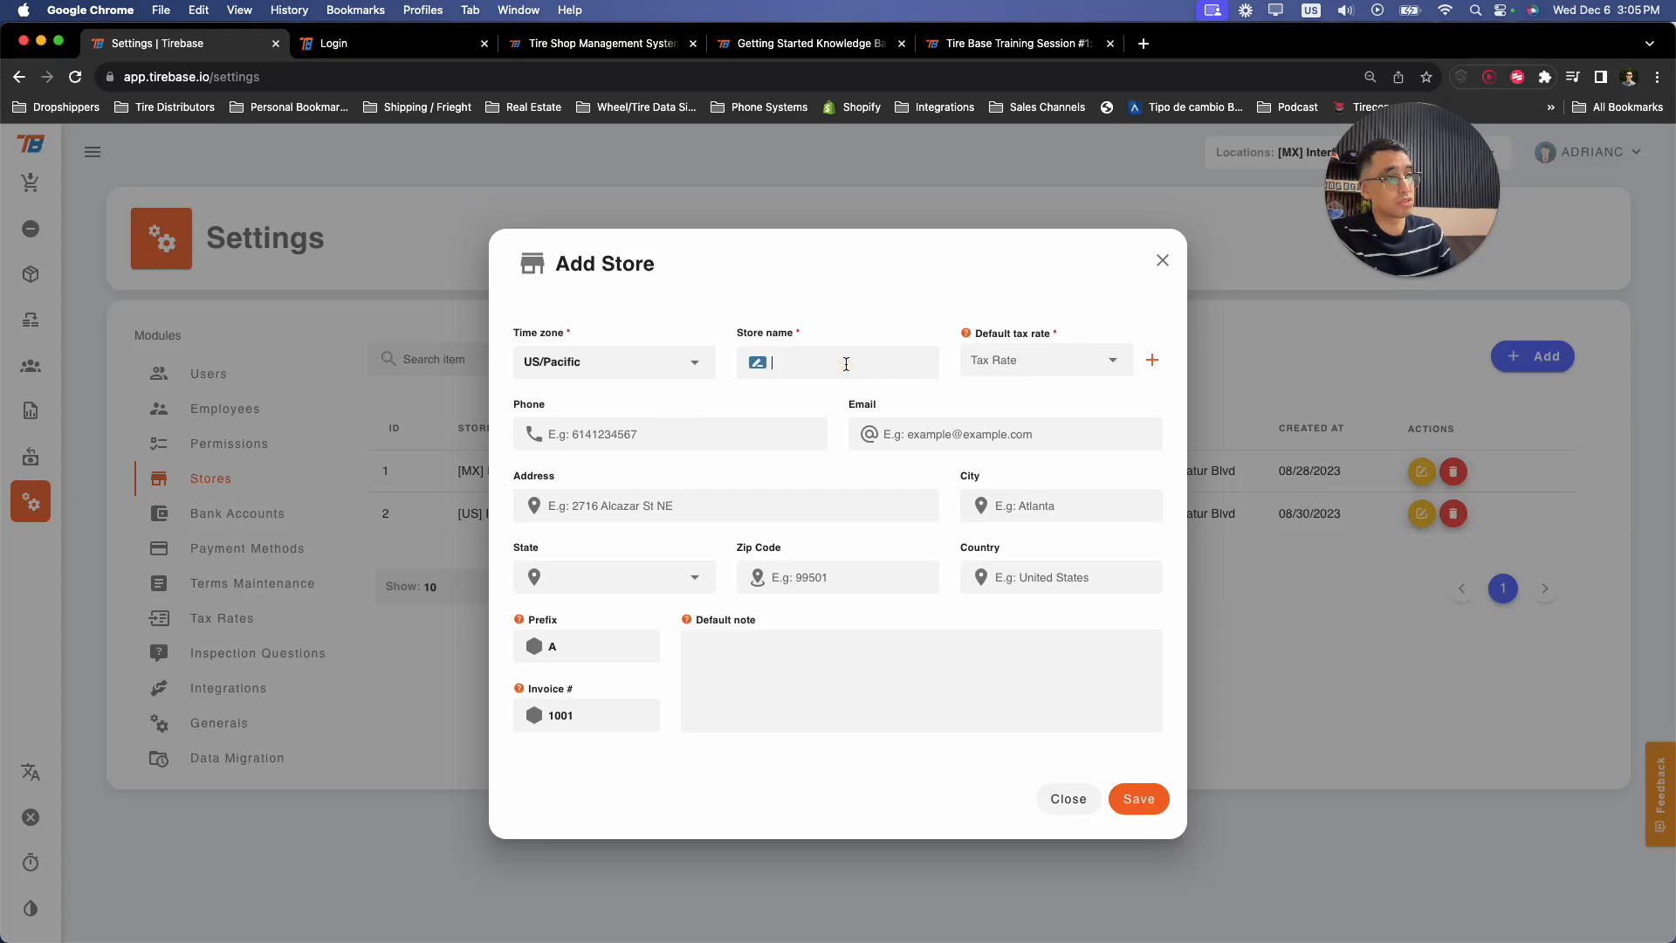
{"action": "left_click", "coordinate": [1031, 367]}
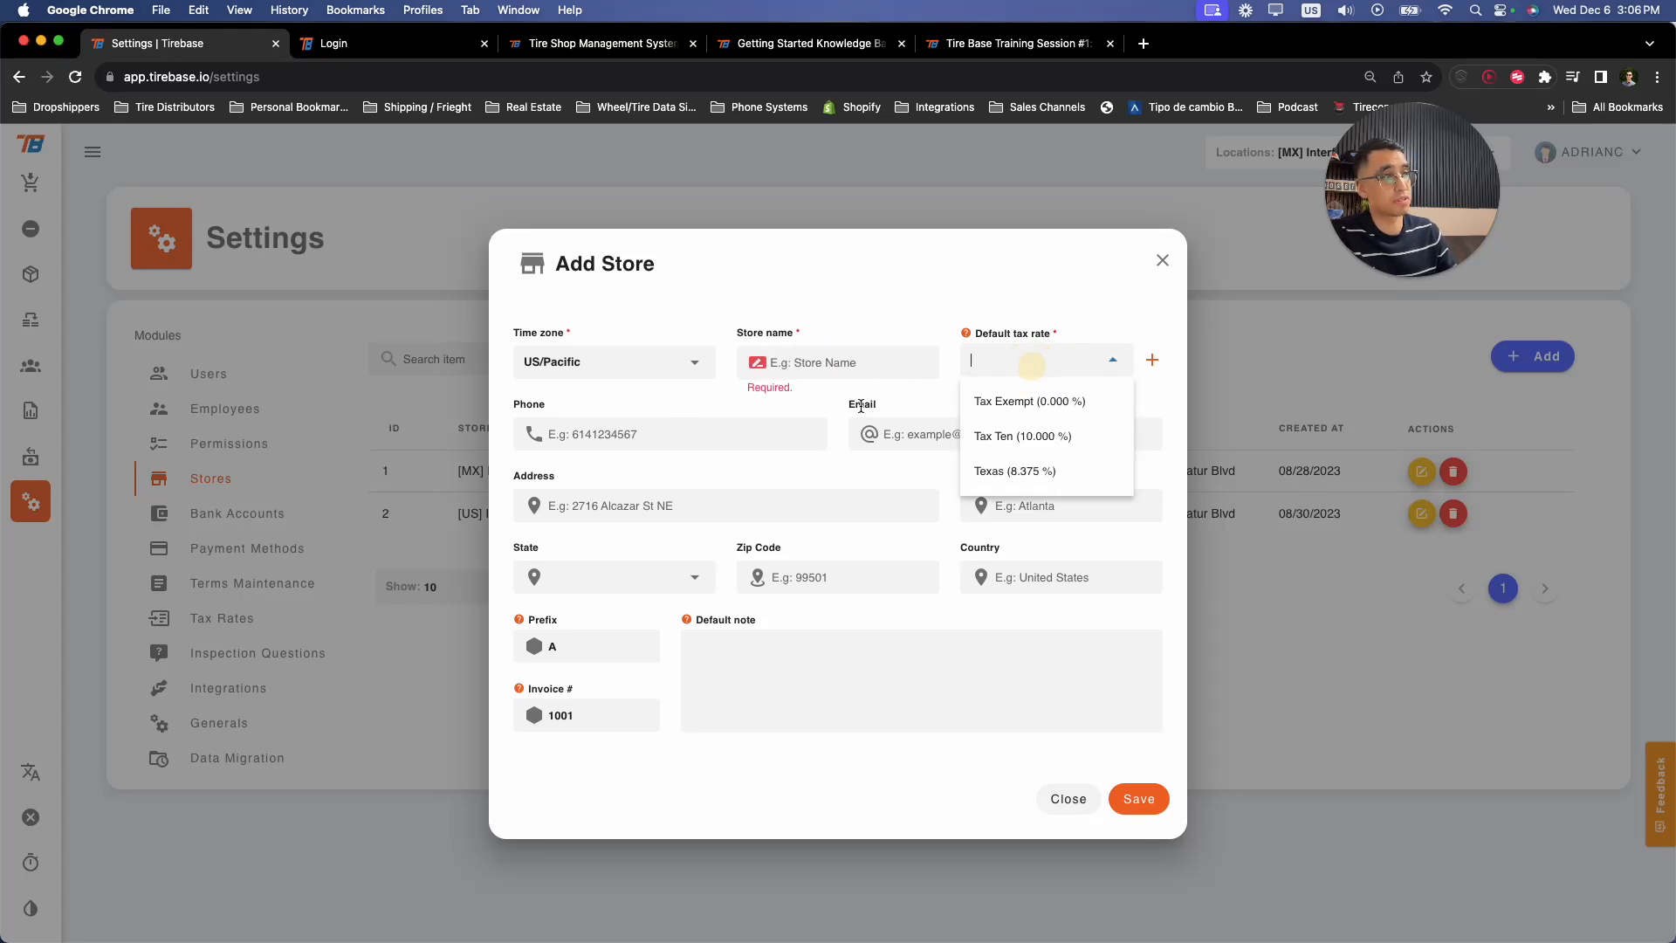
{"action": "left_click", "coordinate": [598, 433]}
{"action": "left_click", "coordinate": [911, 430]}
{"action": "left_click", "coordinate": [866, 506]}
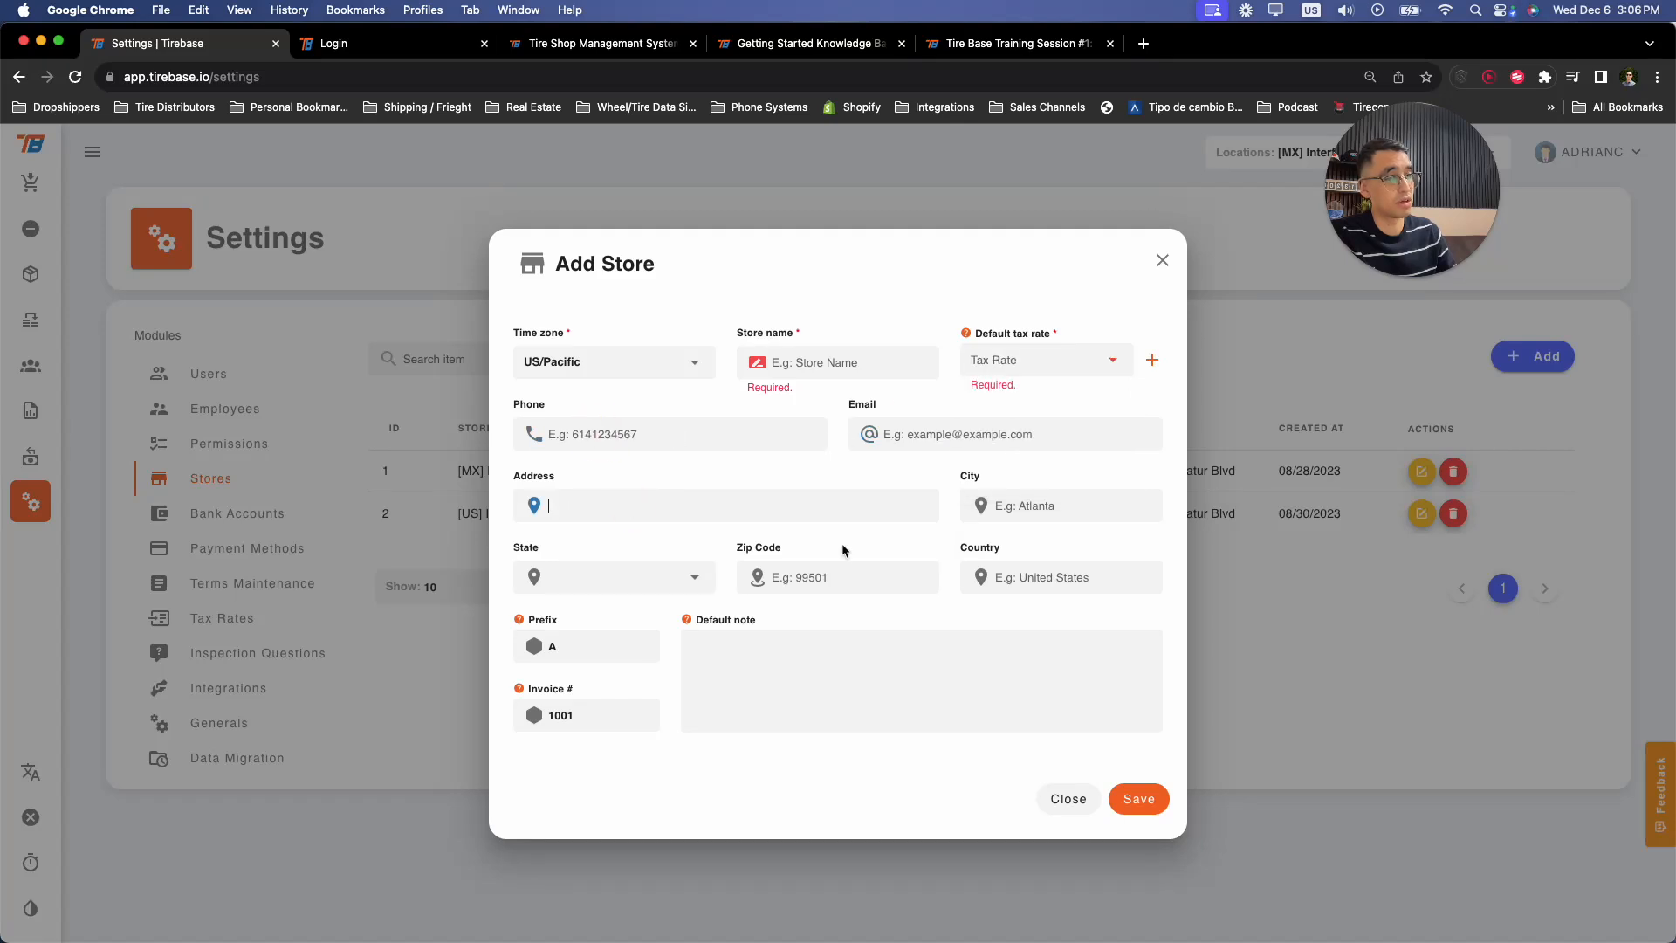
{"action": "left_click", "coordinate": [576, 650]}
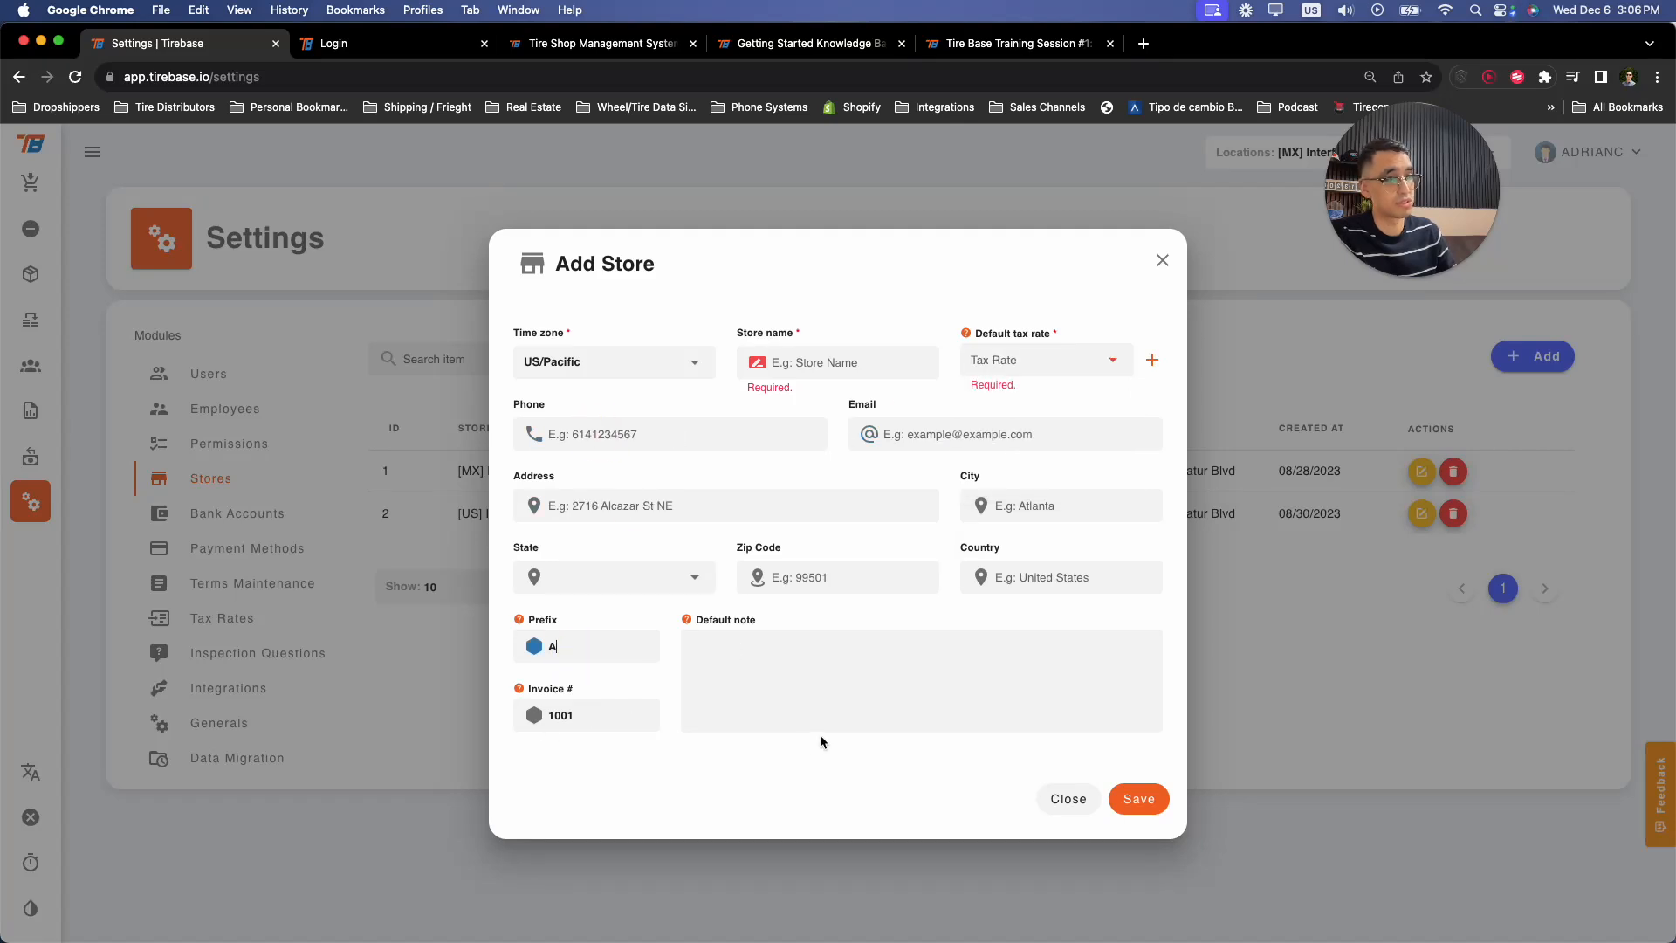
{"action": "left_click", "coordinate": [1081, 801]}
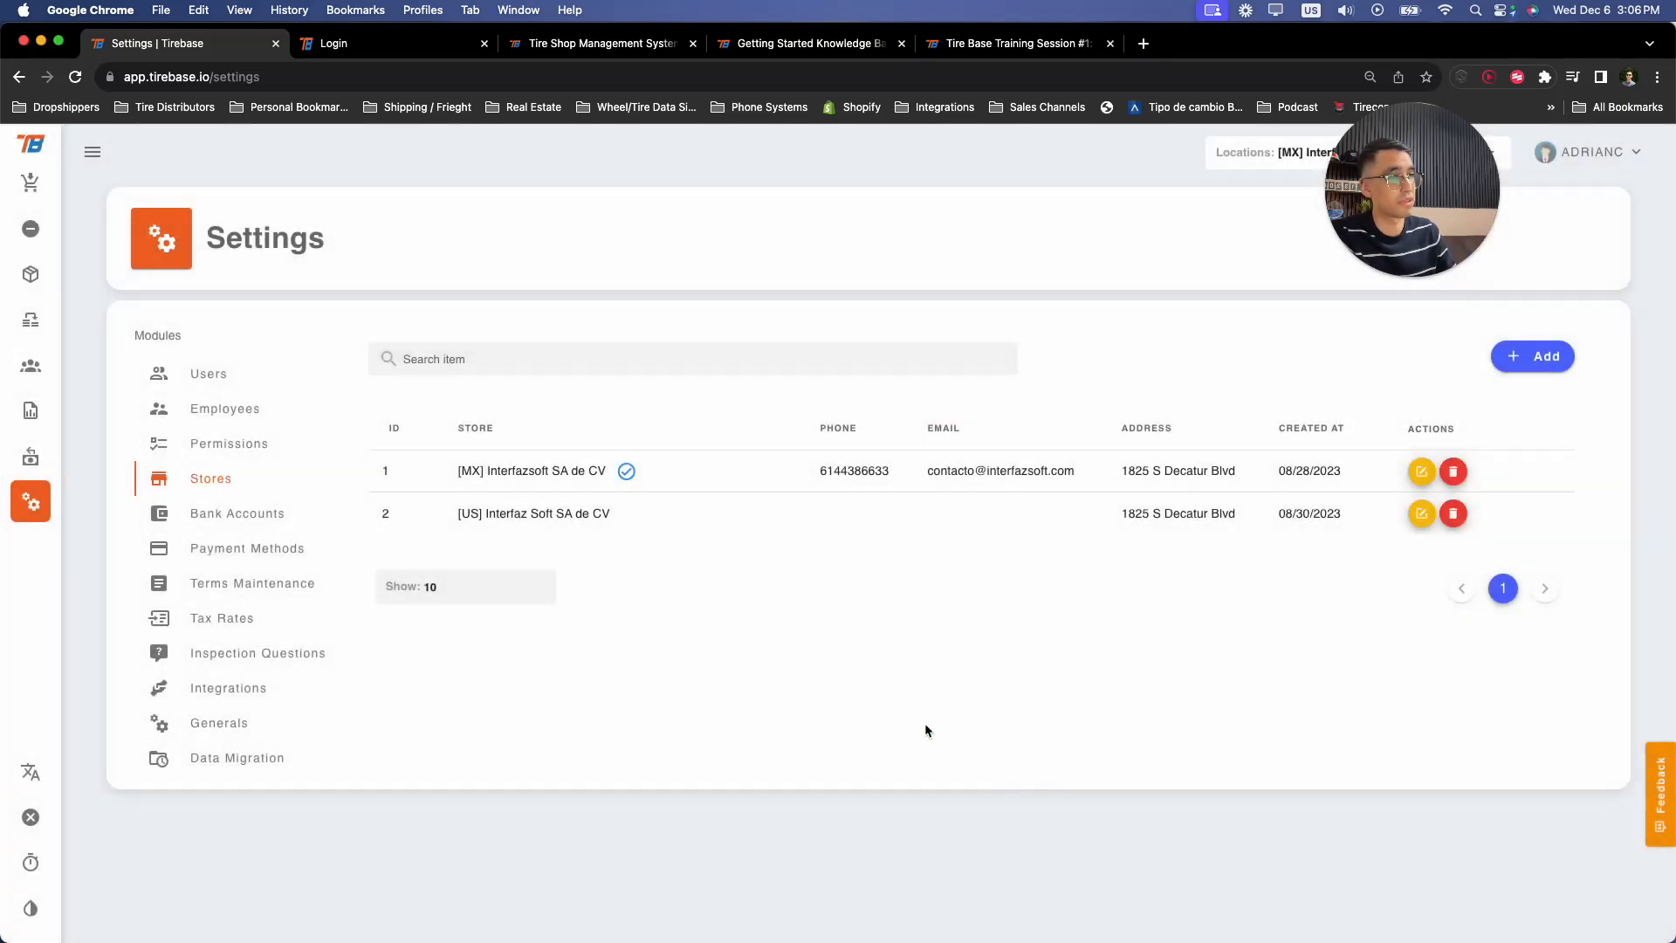
- Review the bank accounts and how they are linked to payment methods, closing the link form without saving
{"action": "left_click", "coordinate": [271, 522]}
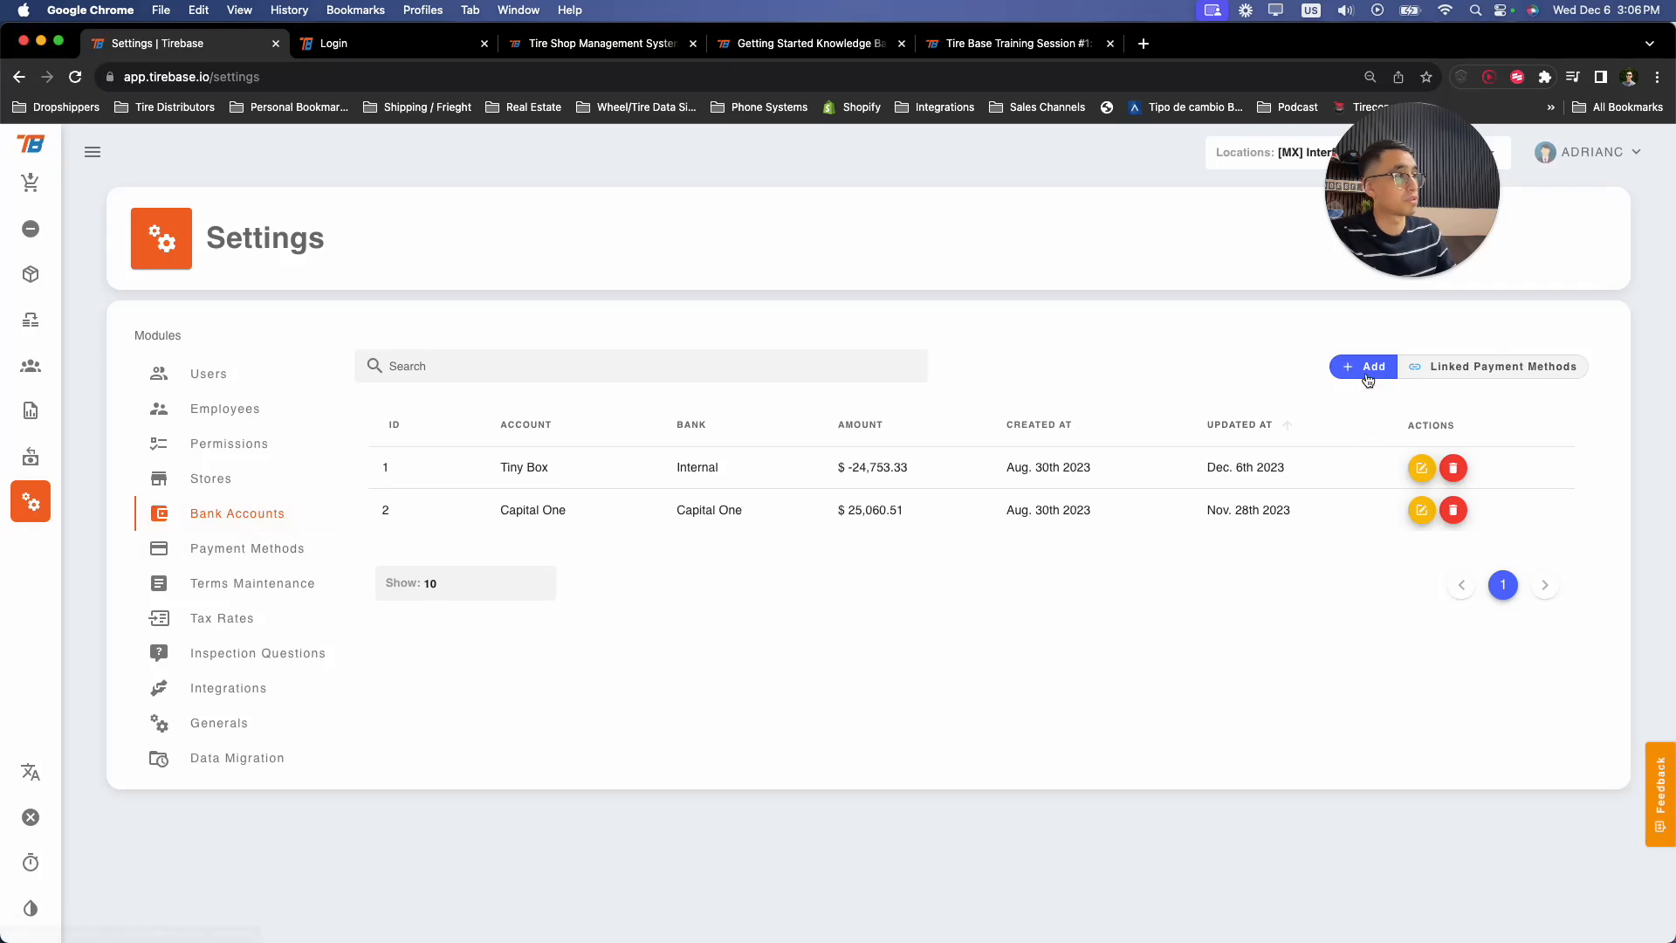
{"action": "left_click", "coordinate": [1481, 375]}
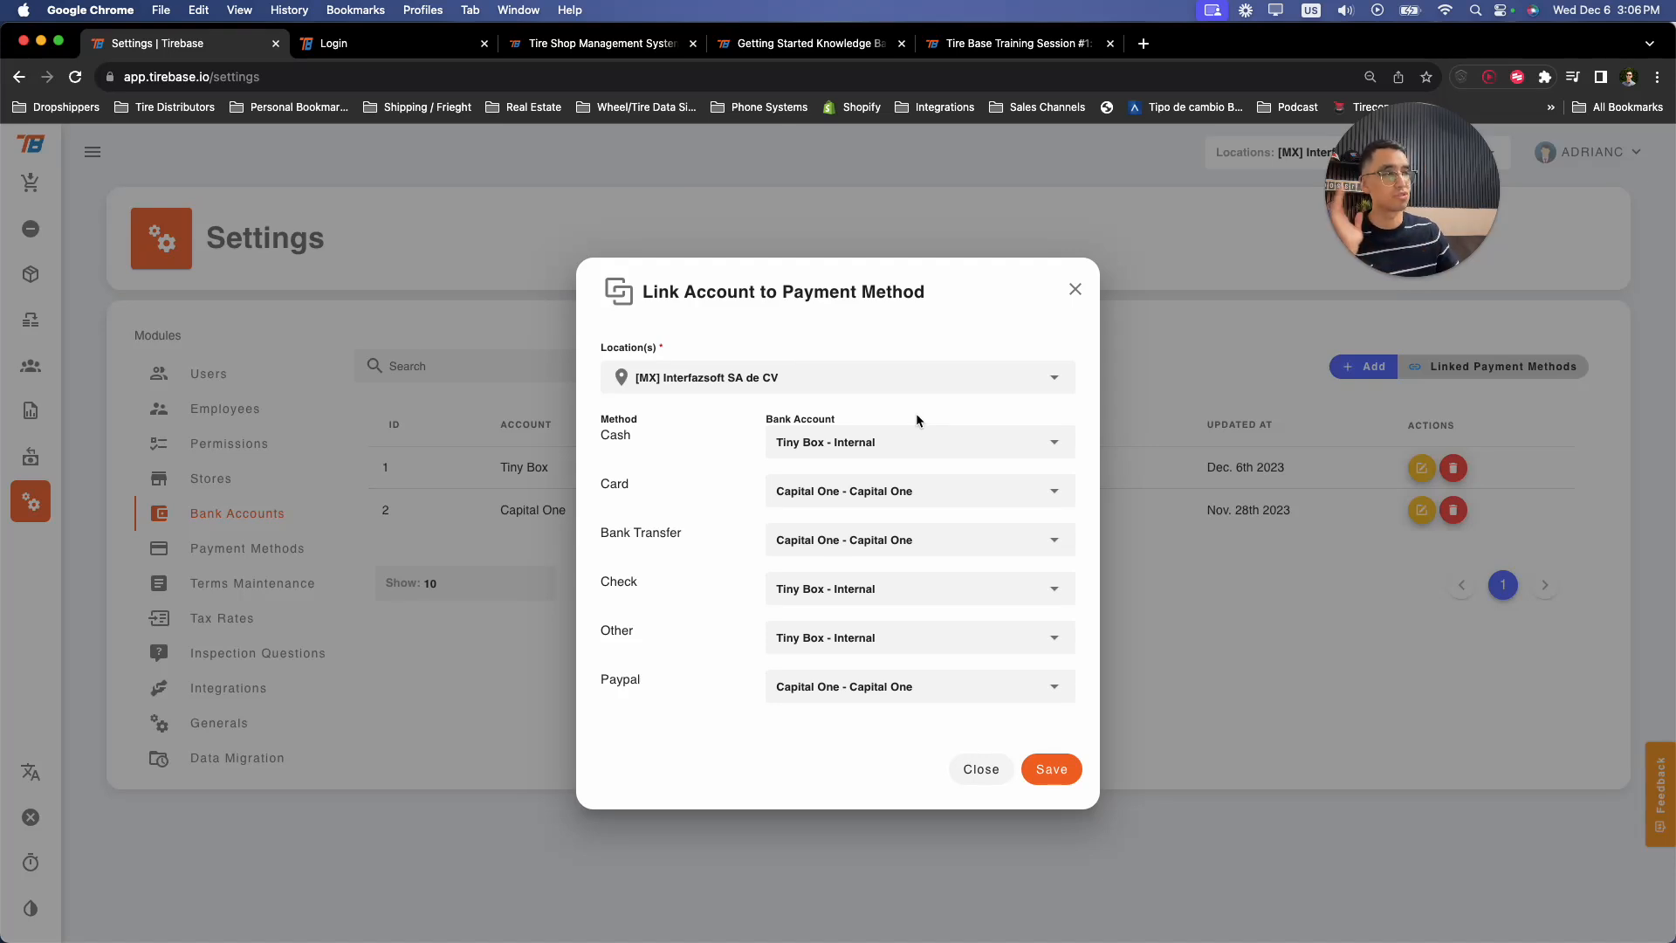
{"action": "left_click", "coordinate": [1073, 289]}
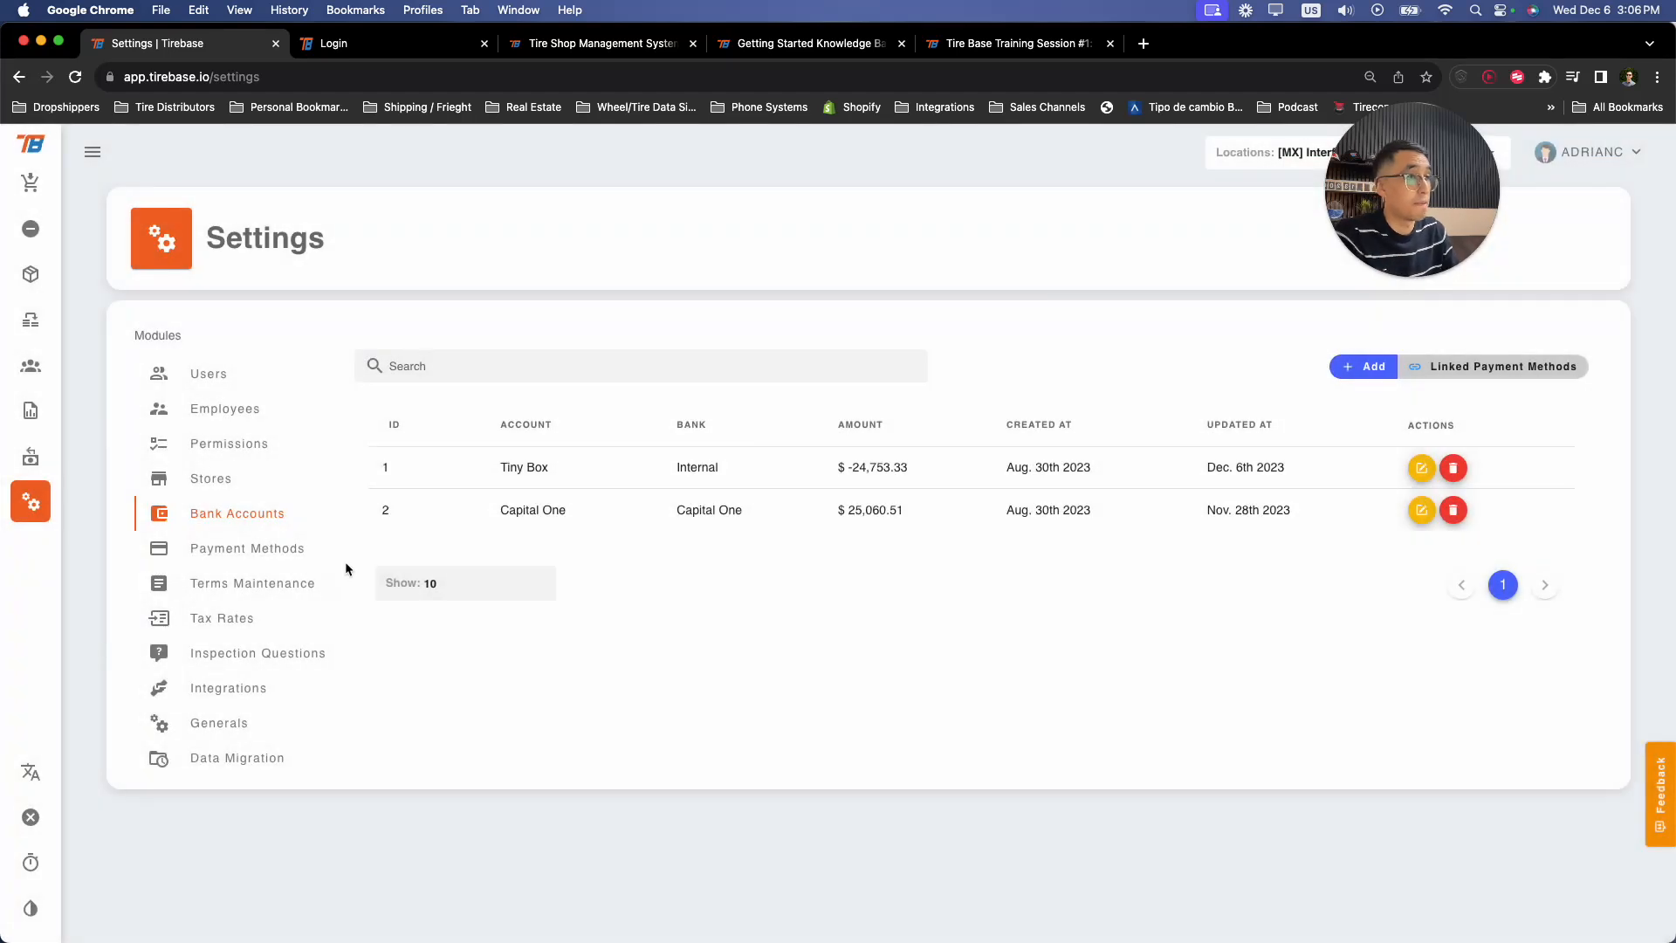
- Look through the settings for payment methods, terms maintenance, tax rates and inspection questions
{"action": "left_click", "coordinate": [262, 547]}
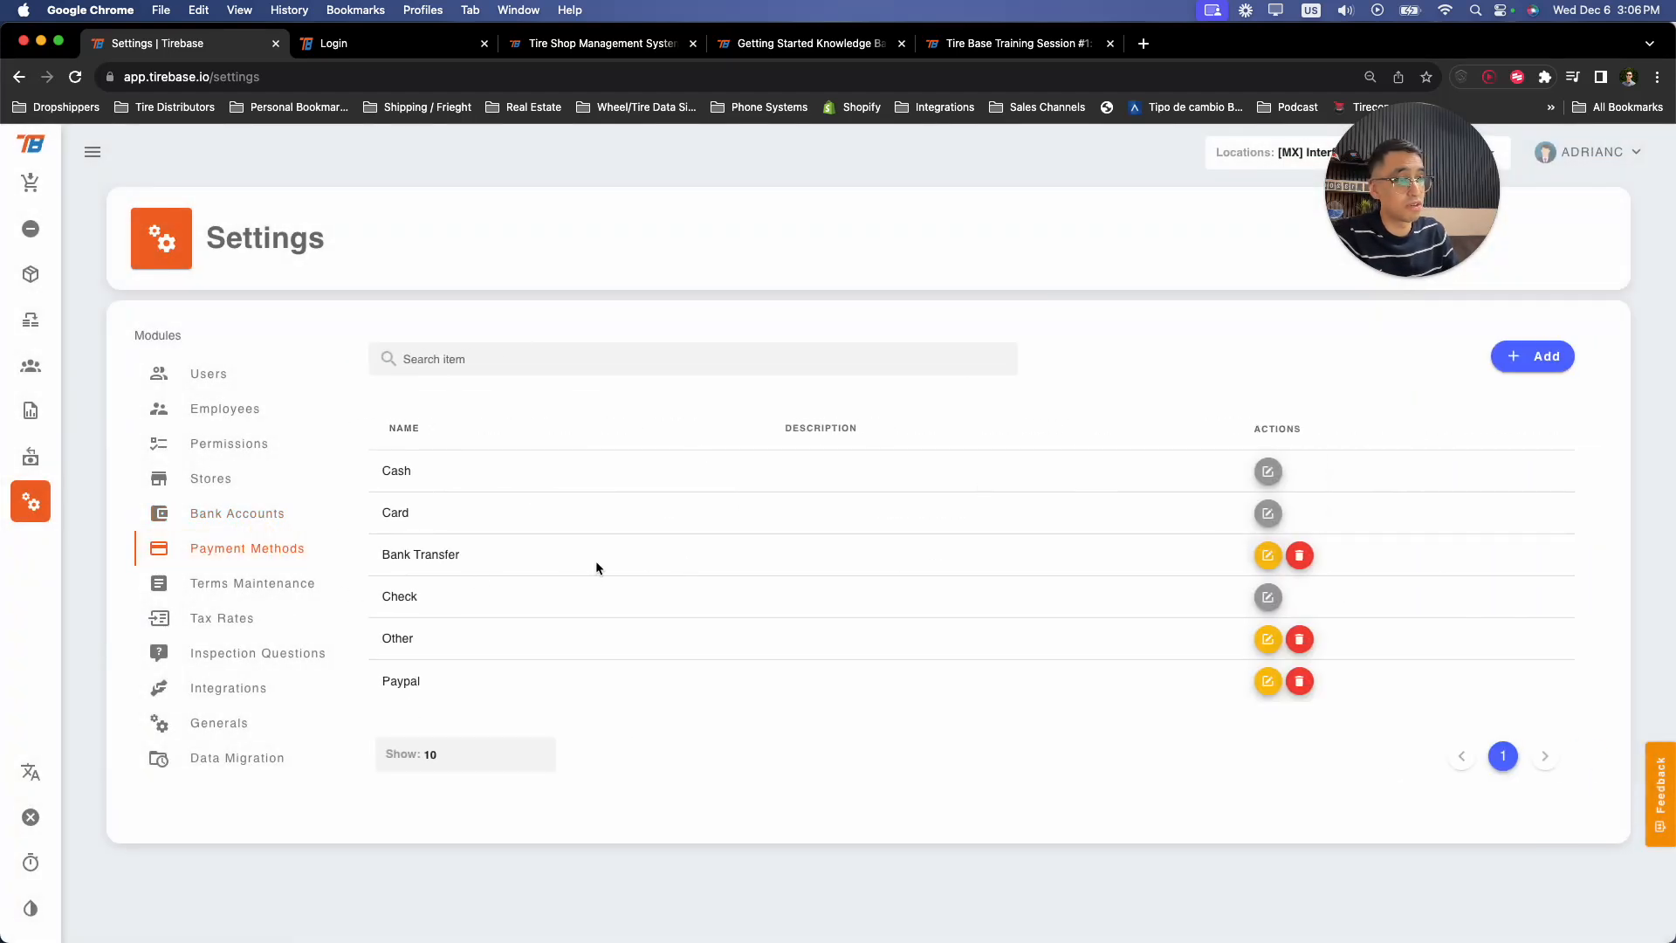
{"action": "left_click", "coordinate": [245, 596]}
{"action": "left_click", "coordinate": [224, 618]}
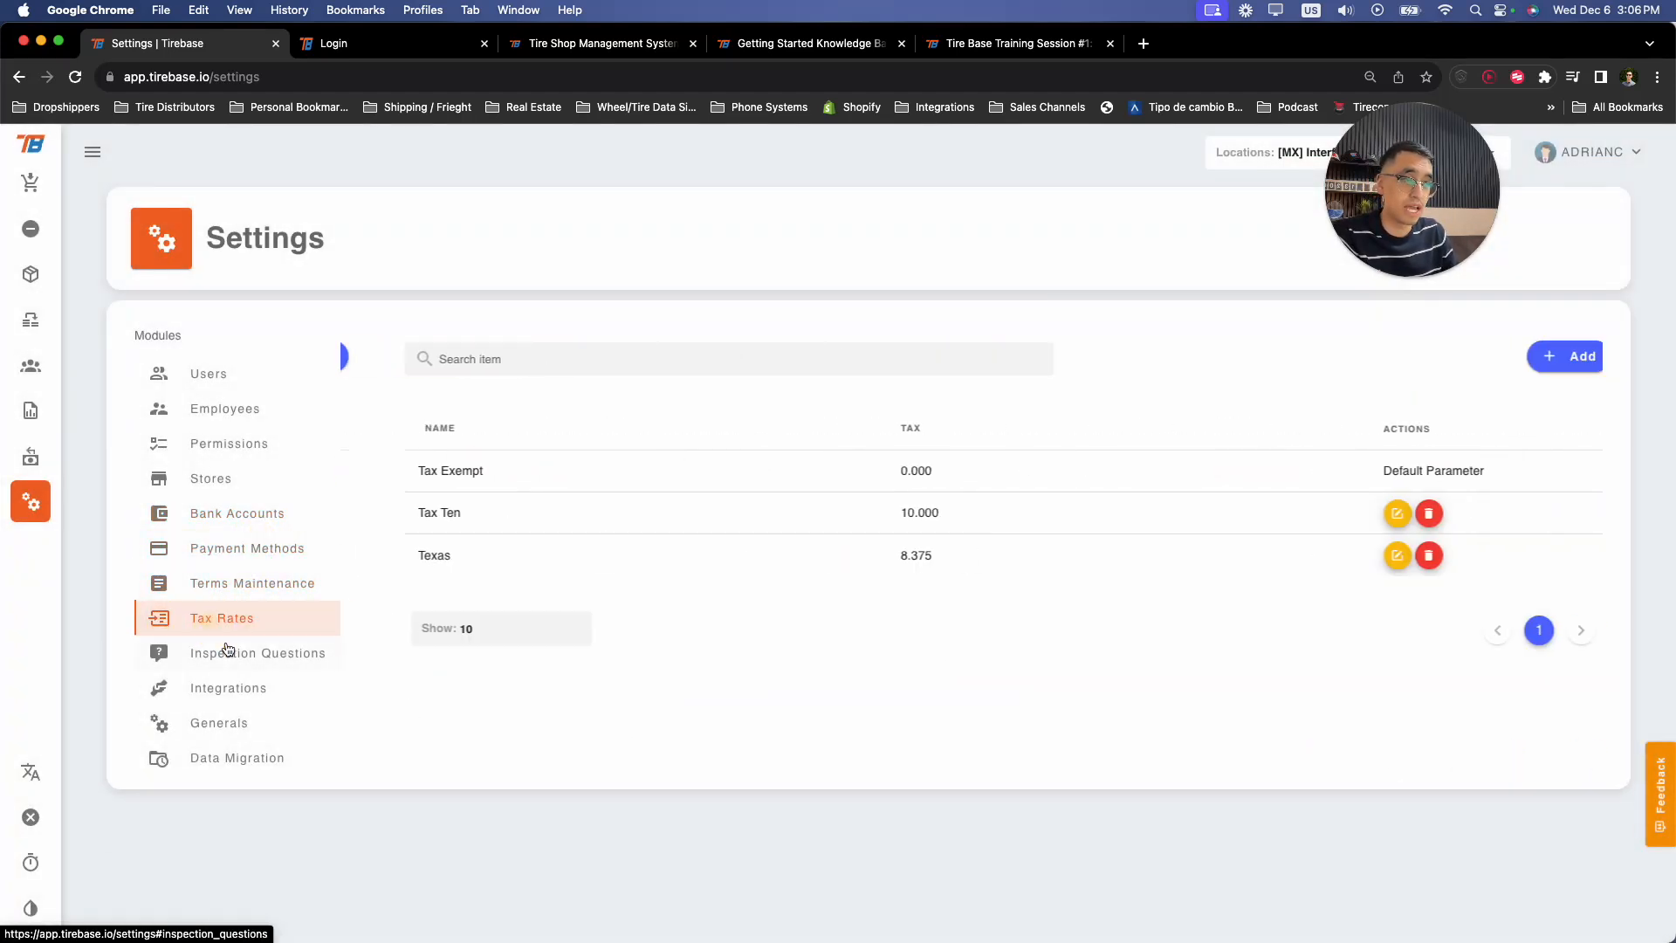
{"action": "left_click", "coordinate": [224, 665]}
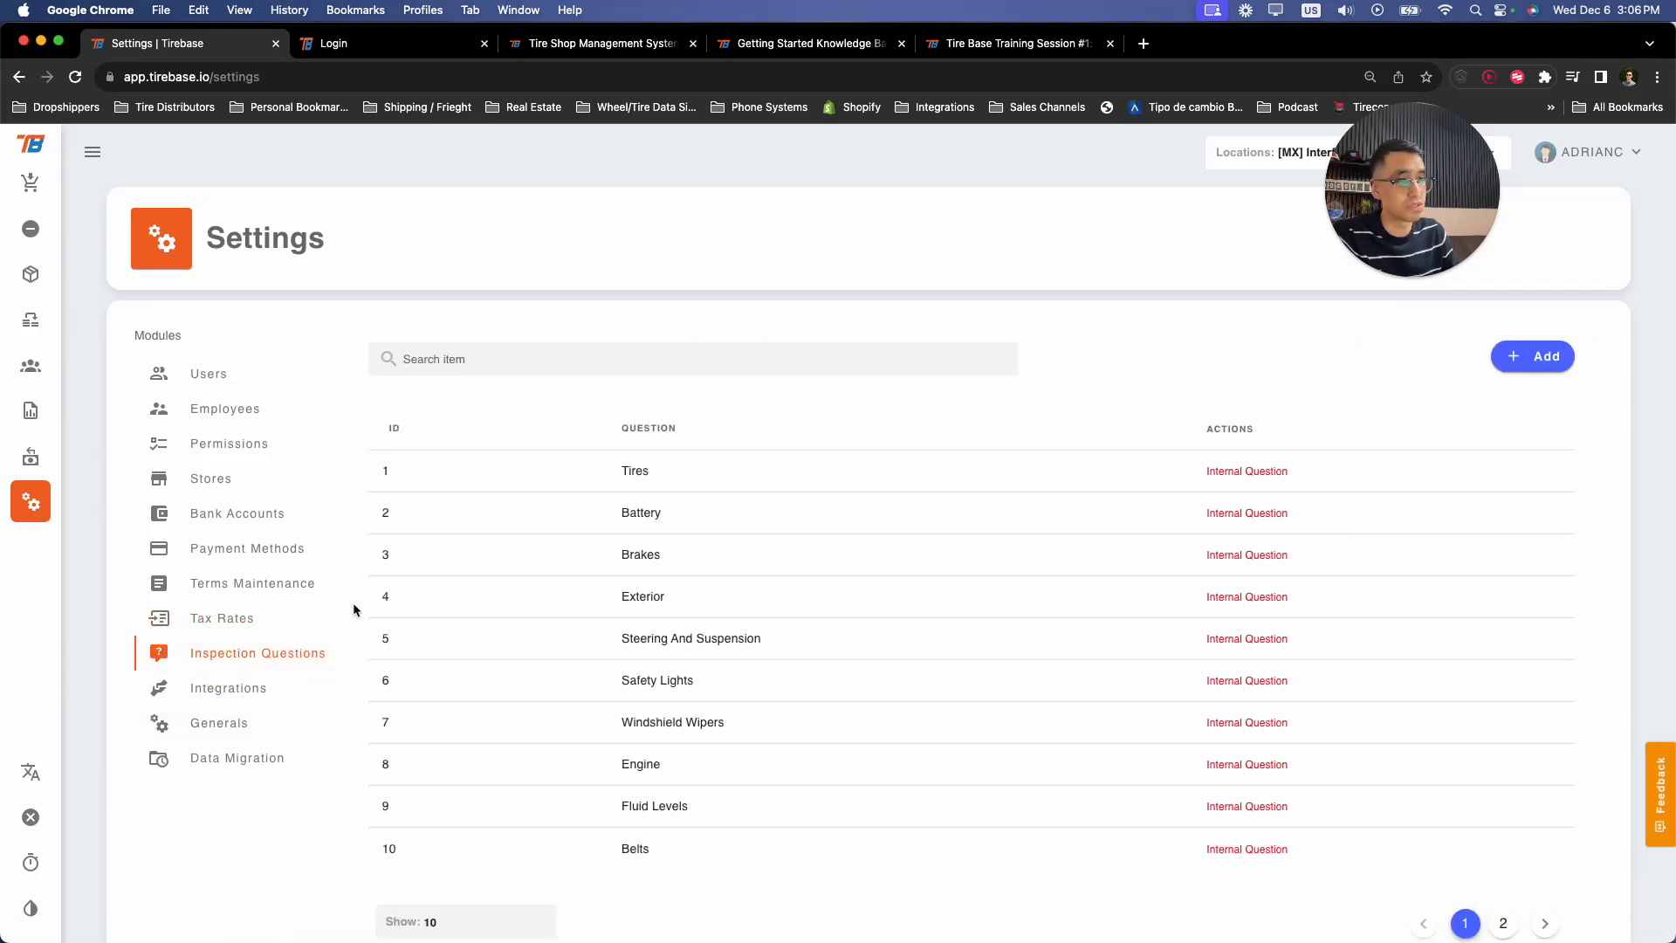
- View the available integrations and expand the QuickBooks section to inspect it, collapsing it again
{"action": "left_click", "coordinate": [245, 692]}
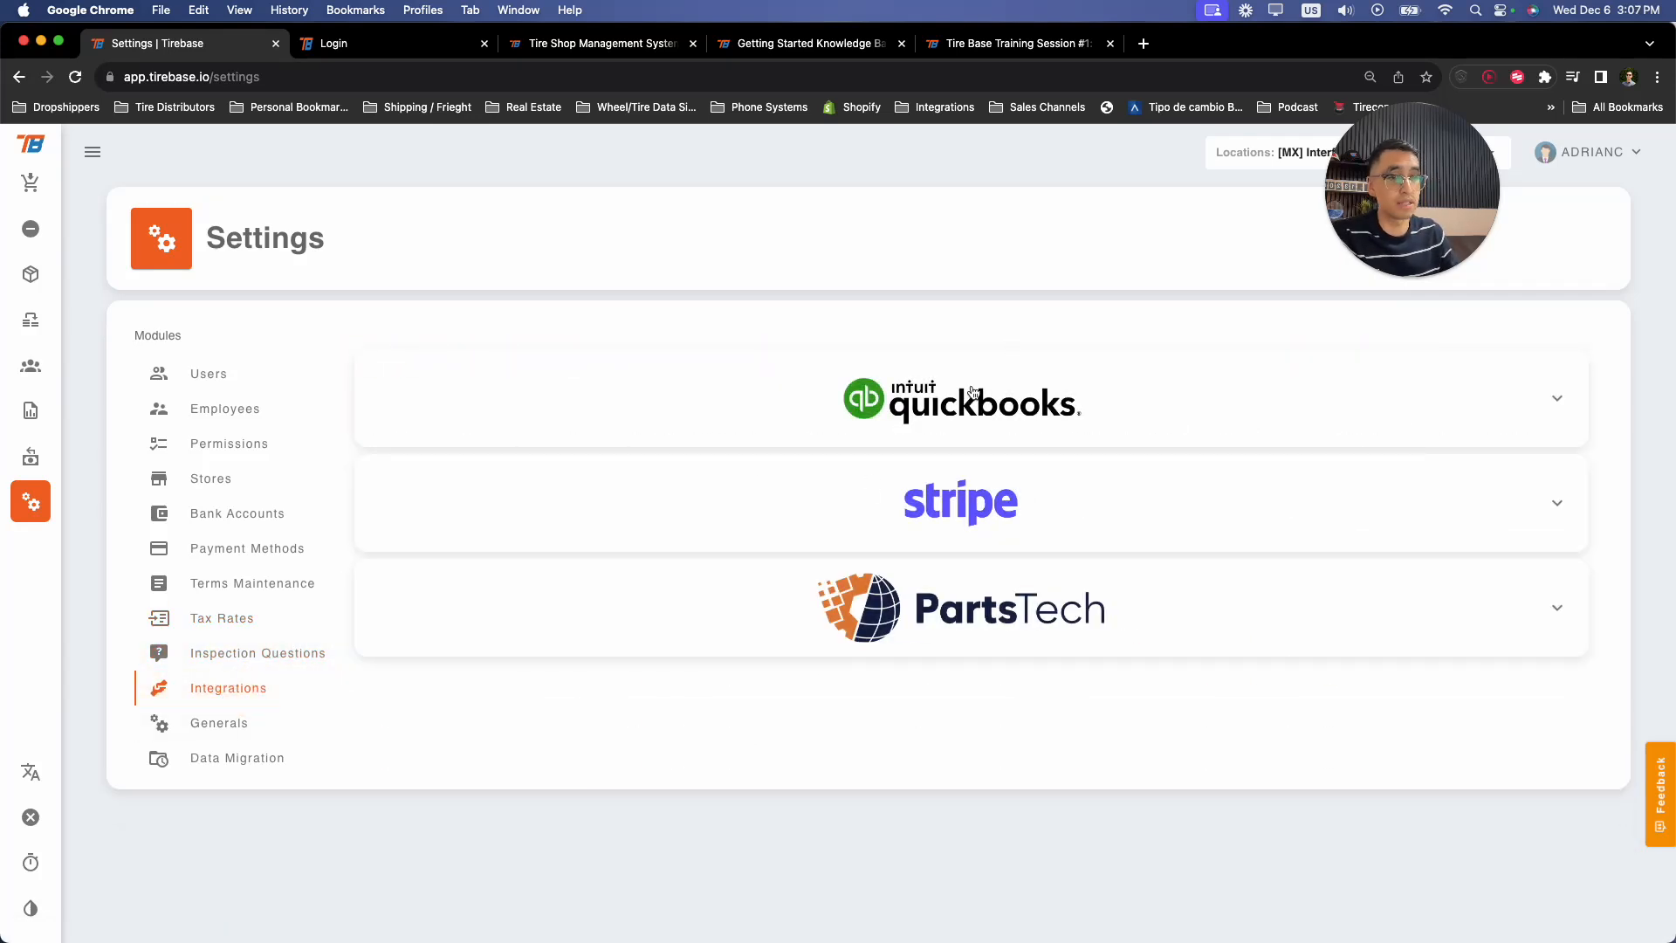
{"action": "left_click", "coordinate": [973, 392]}
{"action": "left_click", "coordinate": [972, 381]}
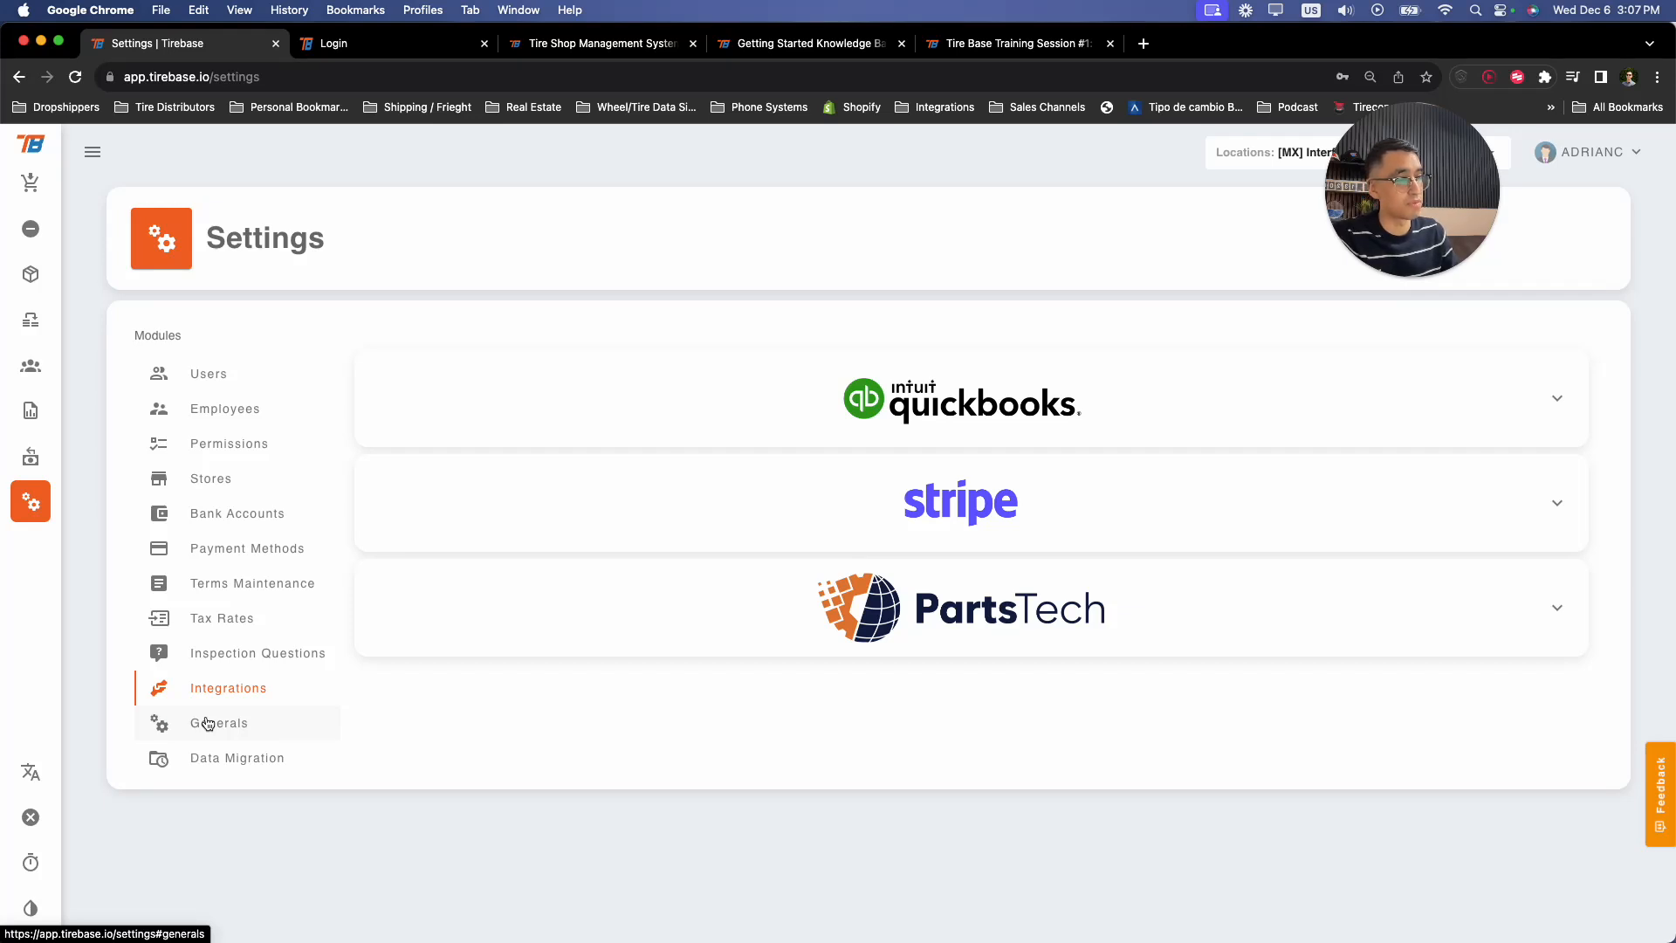
- Review the general settings, including notifications, work order options and Tire Access text, and view the data migration import page
{"action": "left_click", "coordinate": [244, 723]}
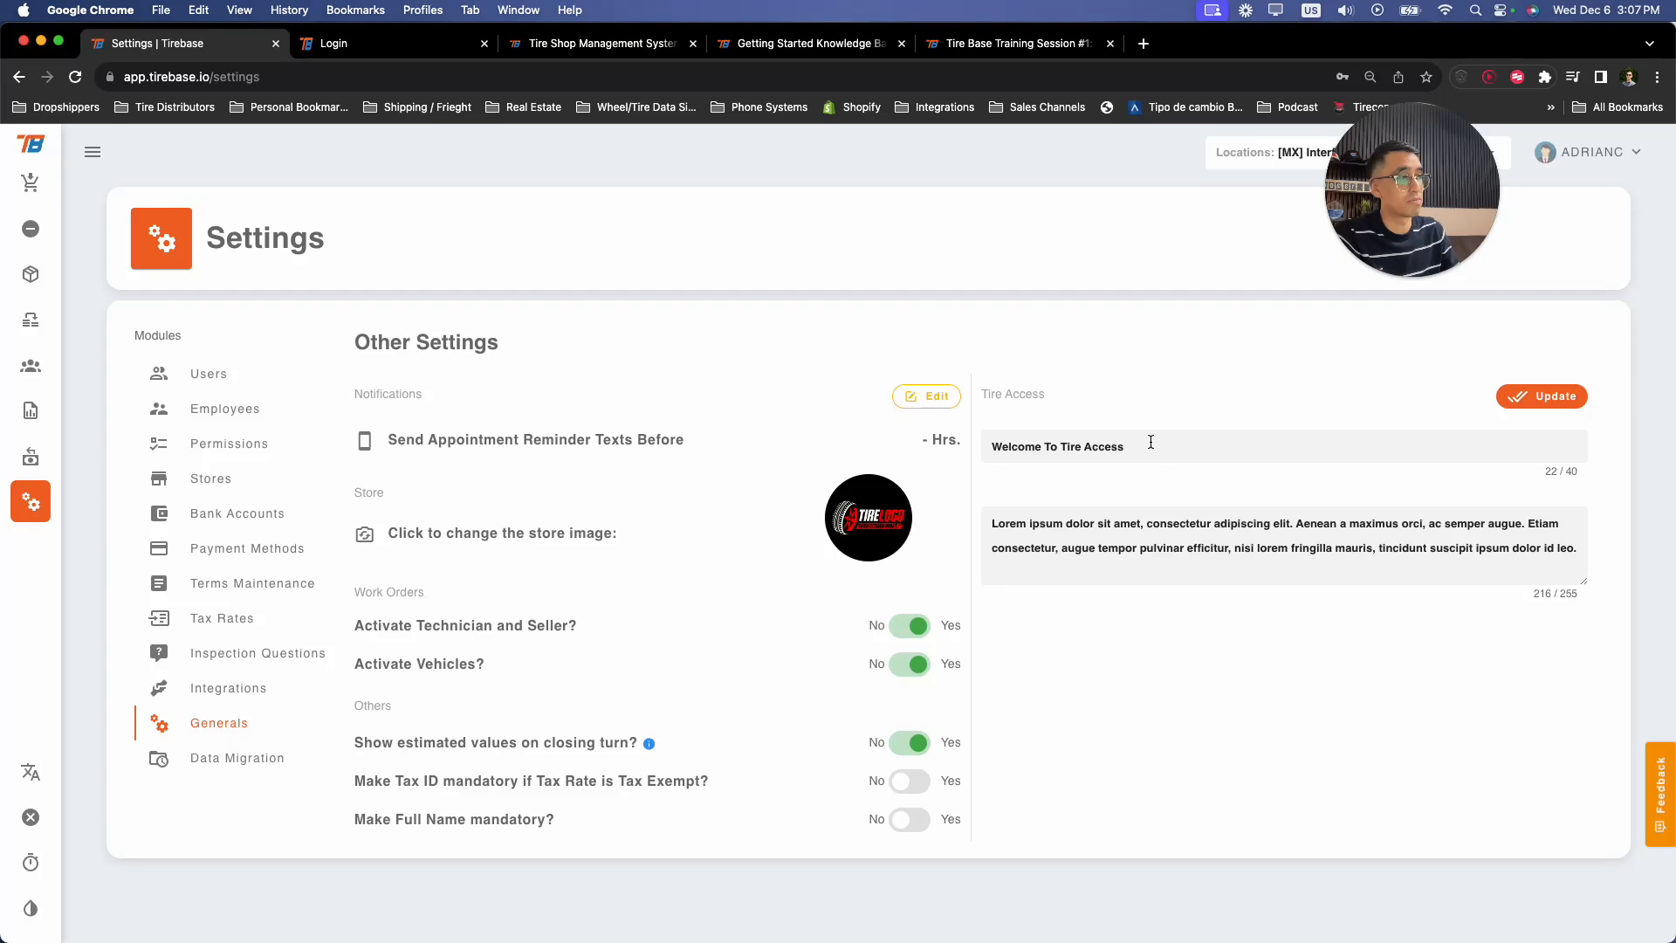
{"action": "left_click", "coordinate": [227, 774]}
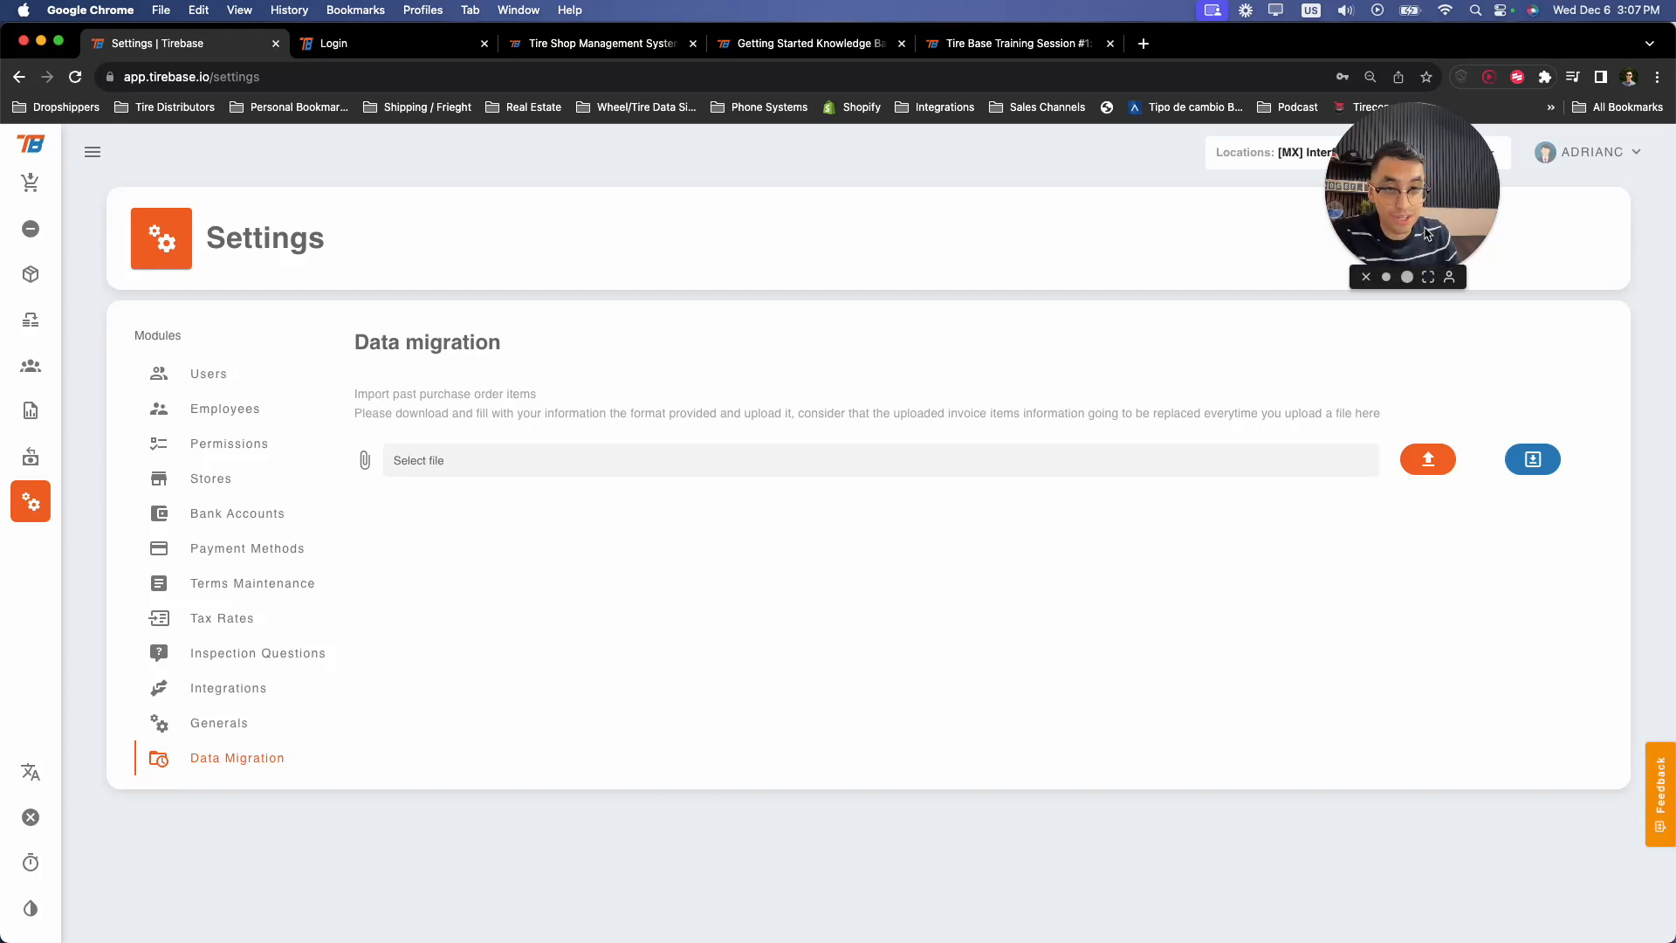
{"action": "left_click_drag", "start_coordinate": [1419, 227], "coordinate": [969, 223]}
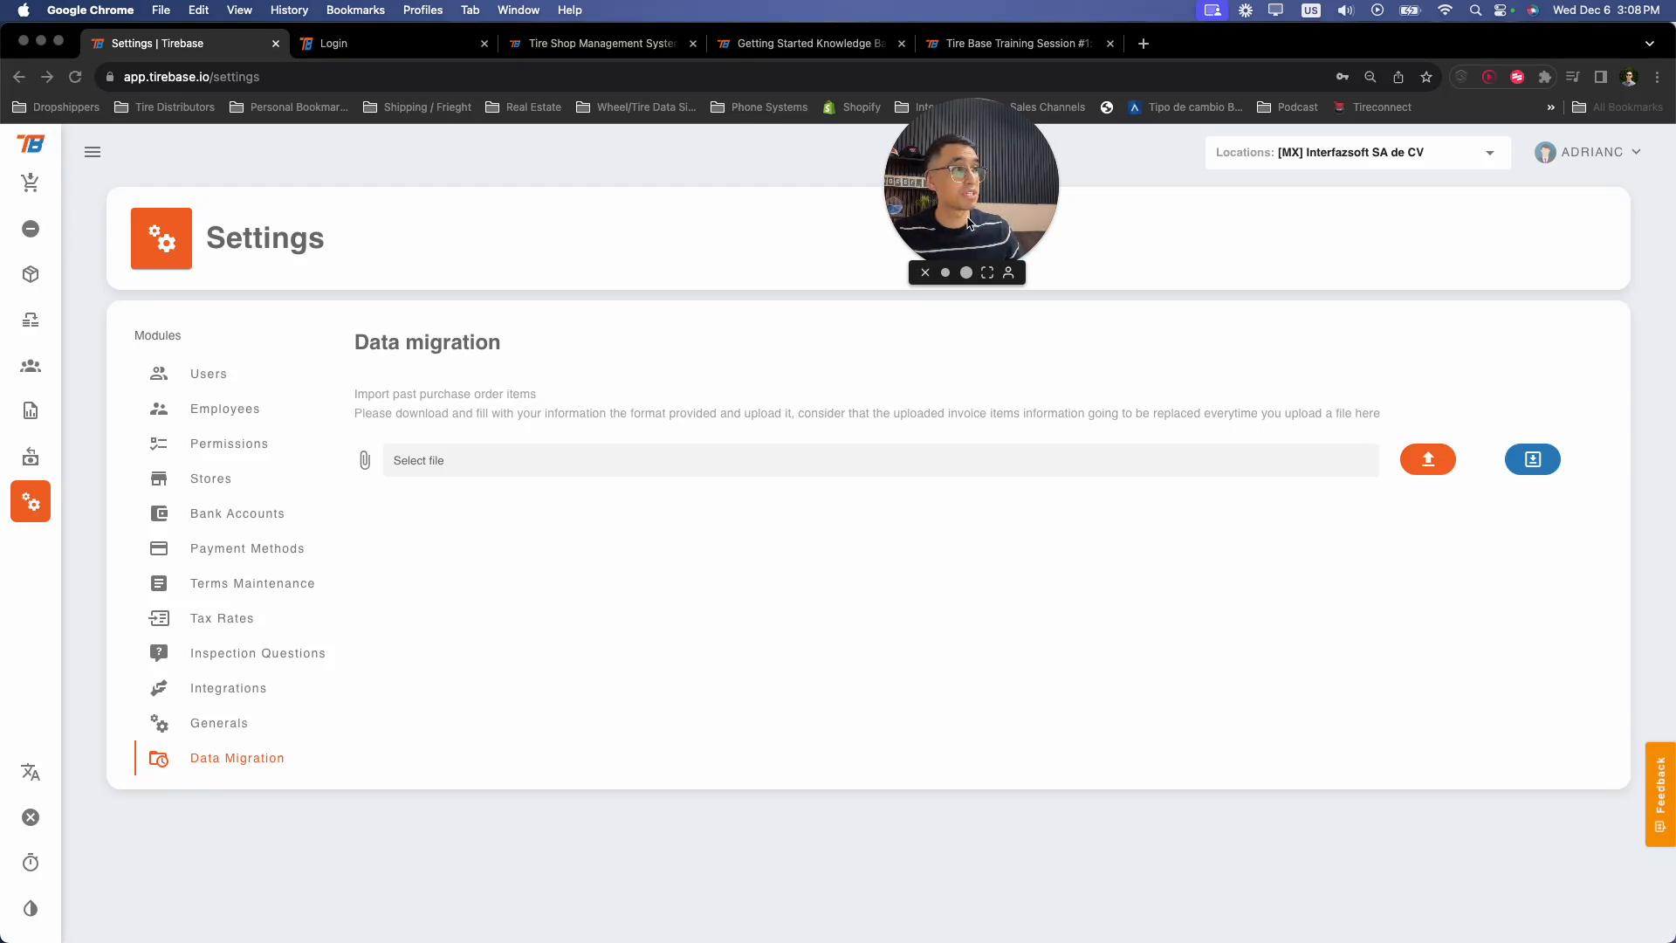
- Switch to the Getting Started knowledge base and look through its training articles down to the ticket submission section
{"action": "left_click", "coordinate": [761, 43]}
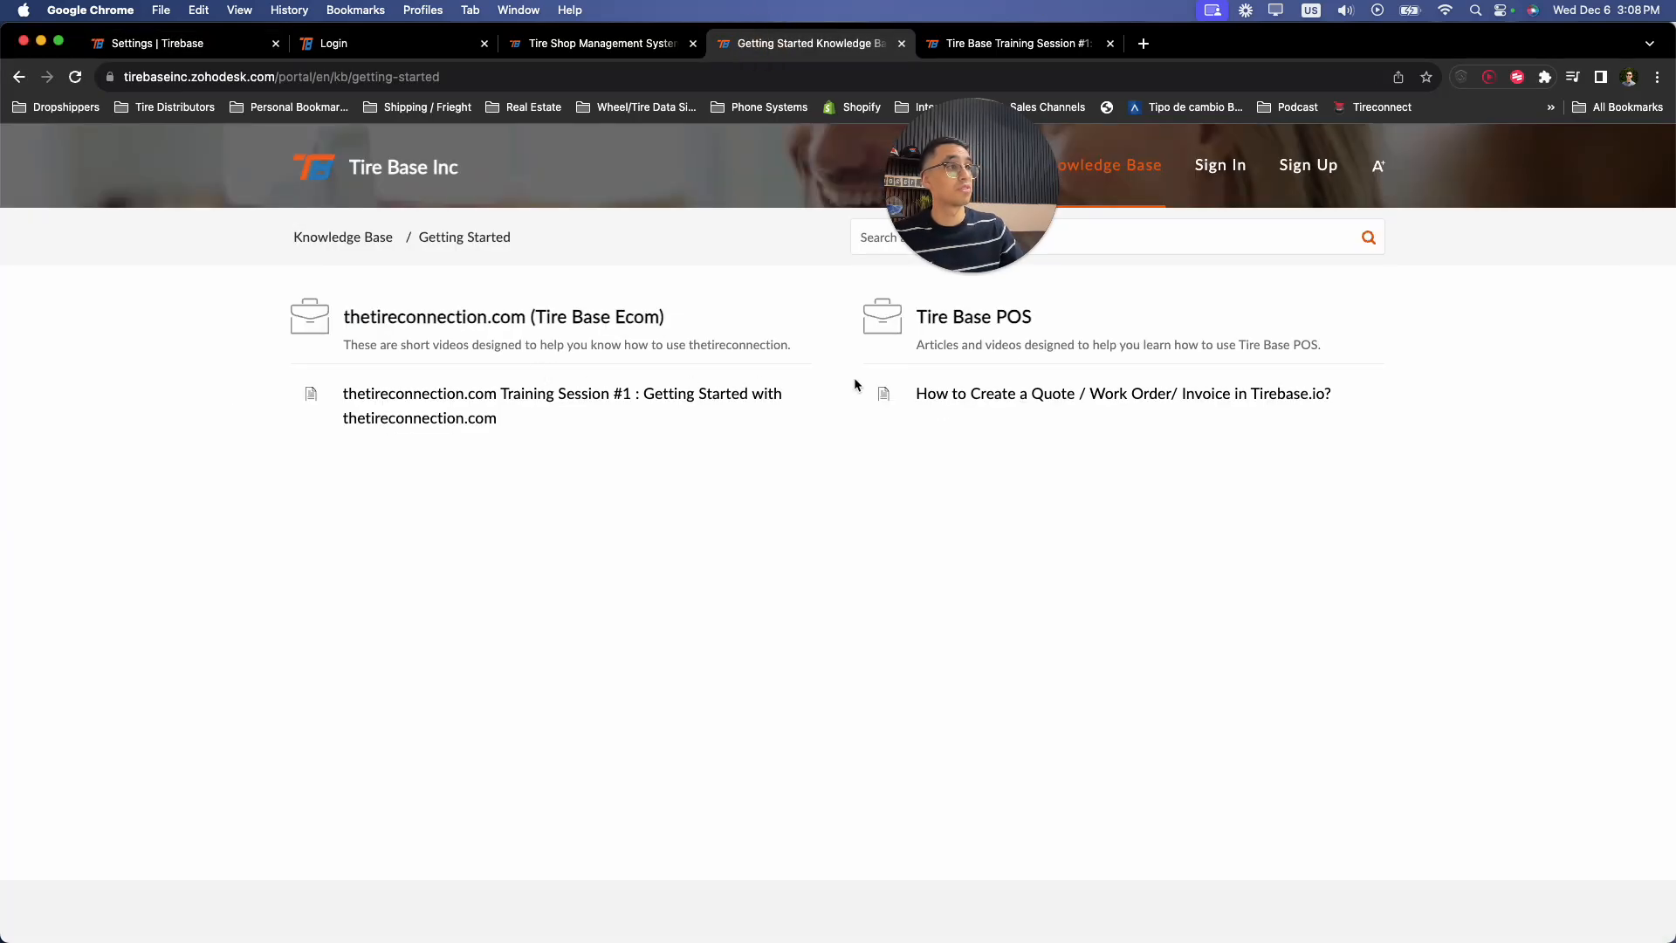
{"action": "scroll", "coordinate": [785, 332], "scroll_direction": "down", "scroll_amount": 5}
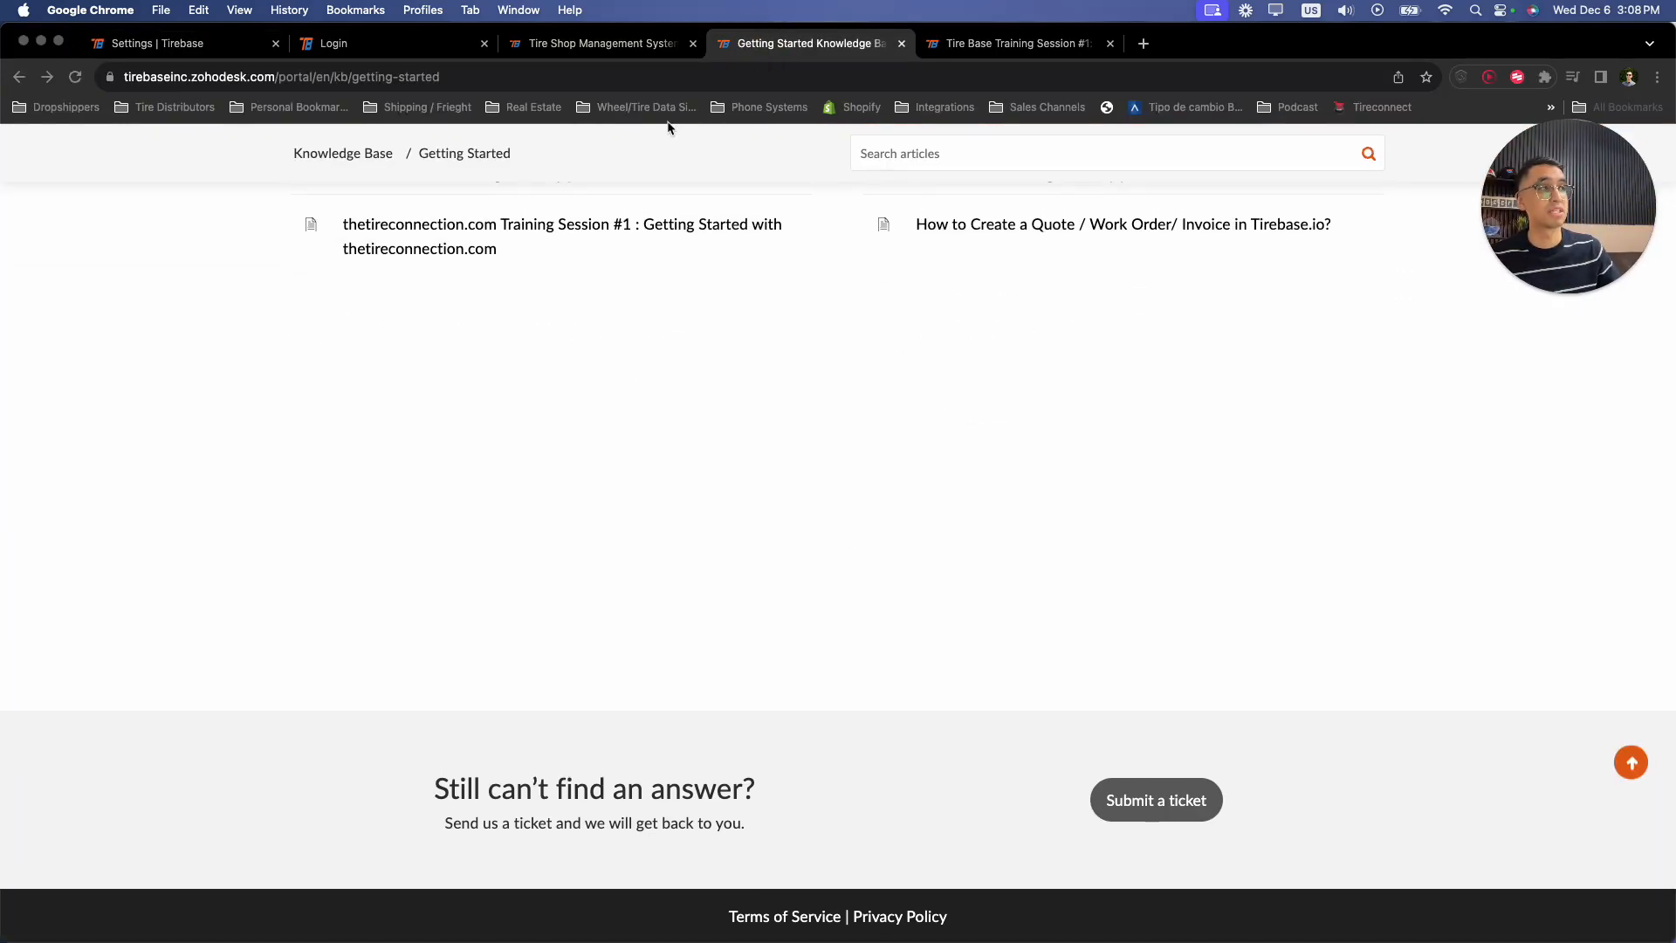
- Switch back from the help pages to Tirebase, open its home dashboard and highlight the support email in the footer
{"action": "left_click", "coordinate": [597, 46]}
{"action": "left_click", "coordinate": [366, 42]}
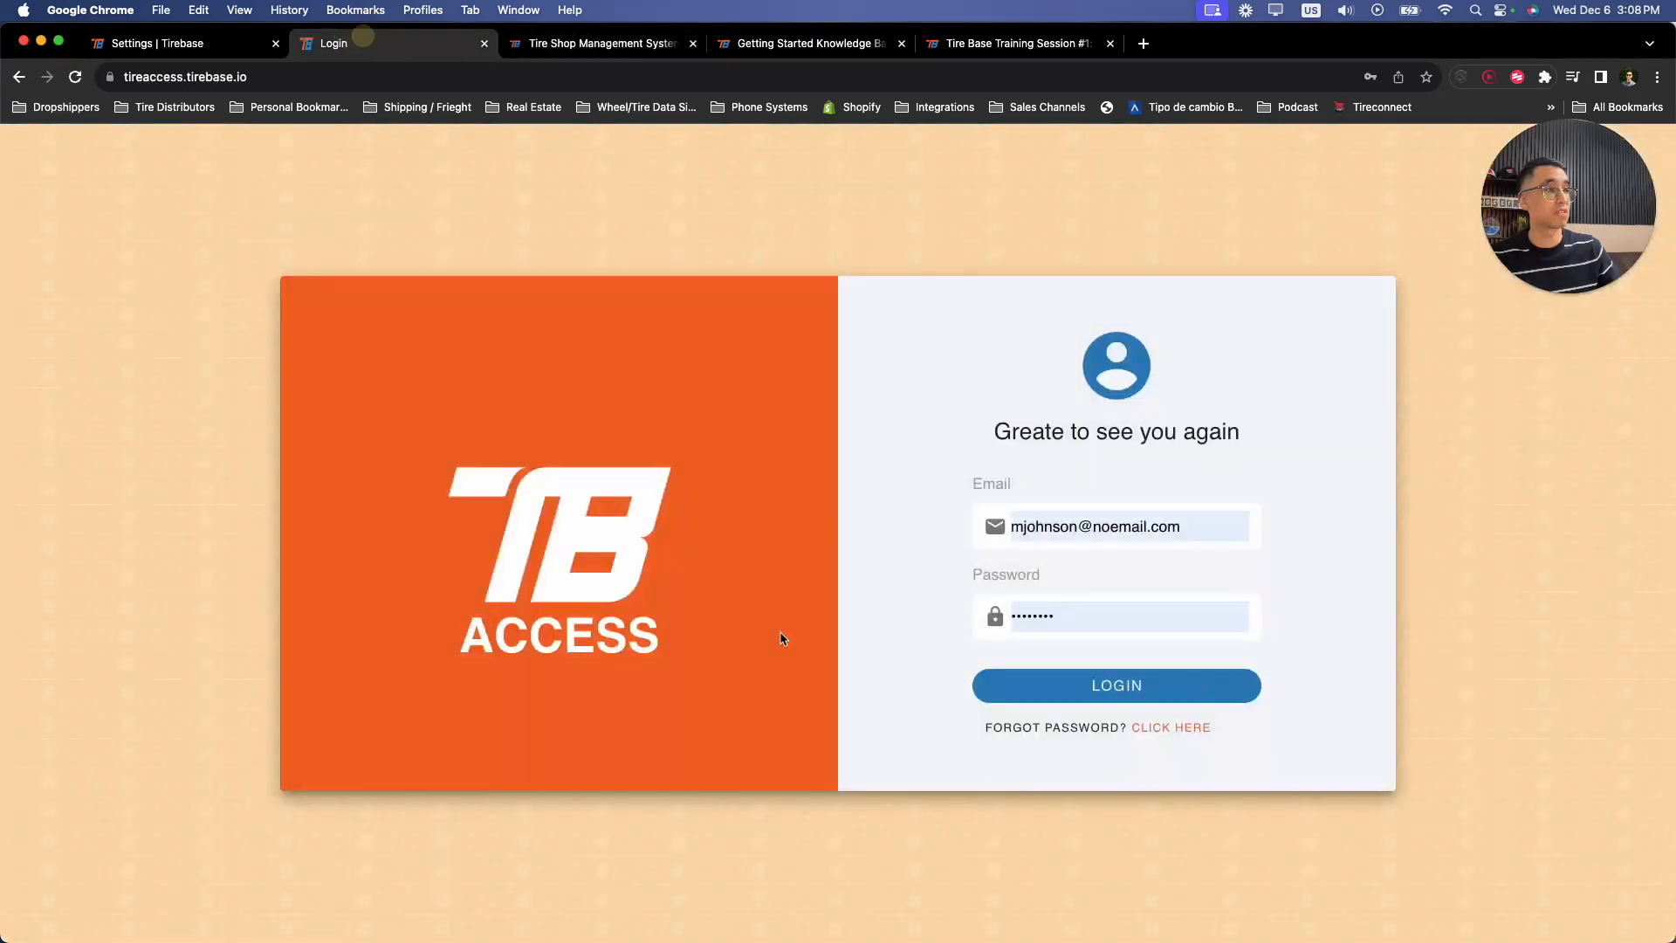
{"action": "left_click", "coordinate": [201, 43]}
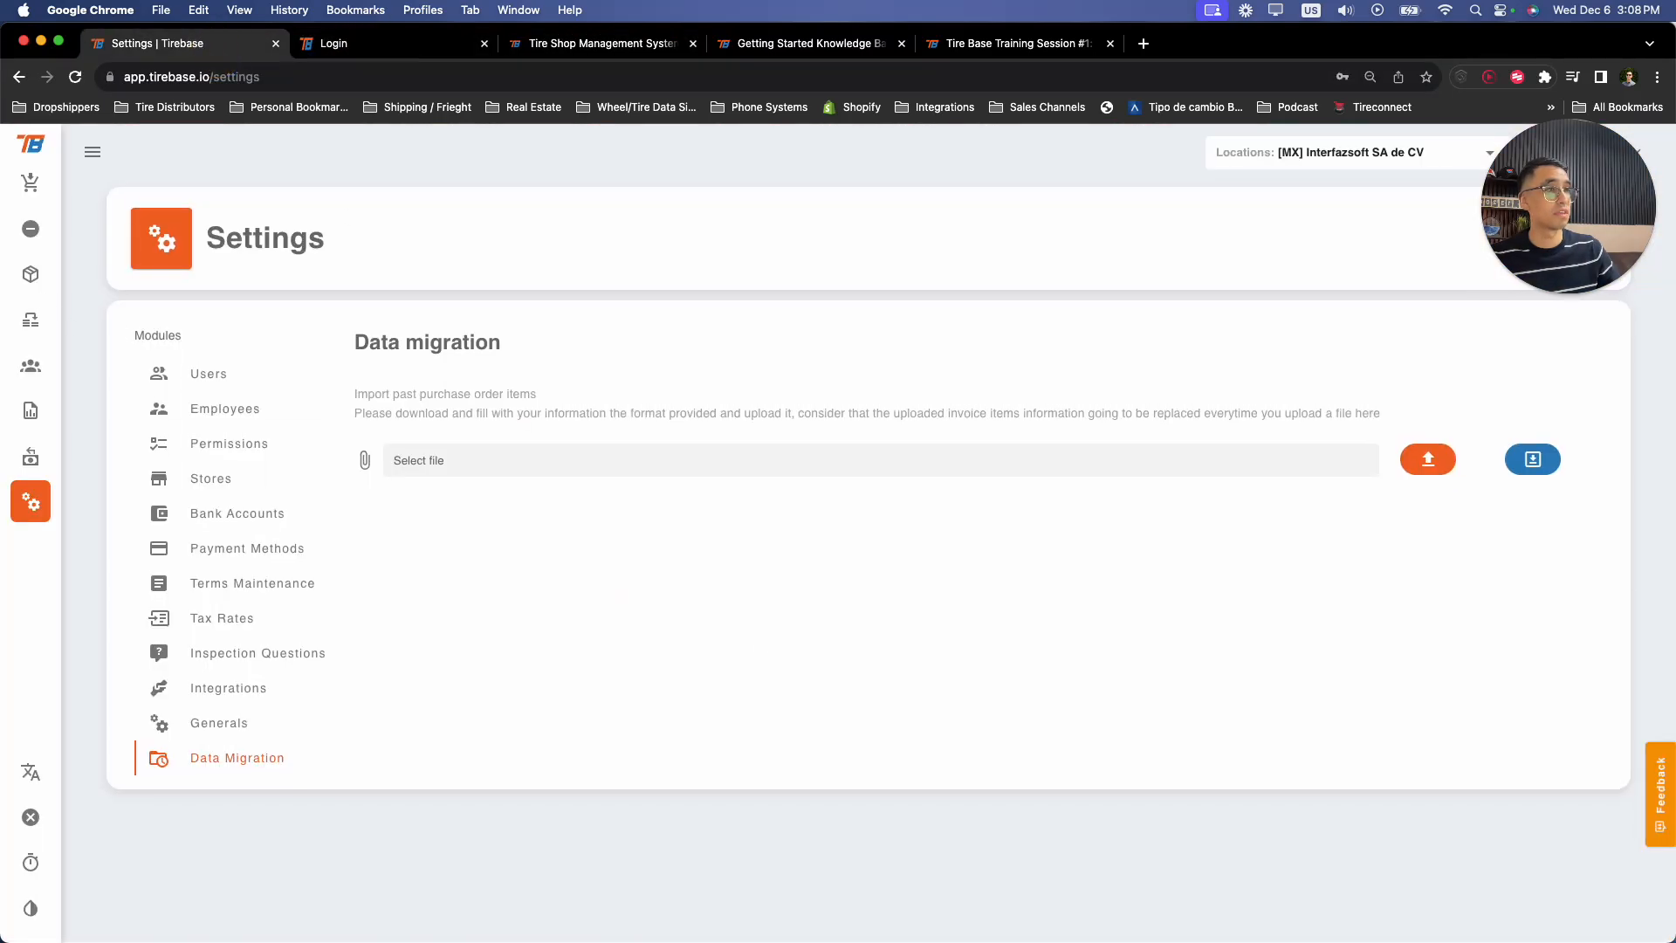
{"action": "left_click", "coordinate": [30, 144]}
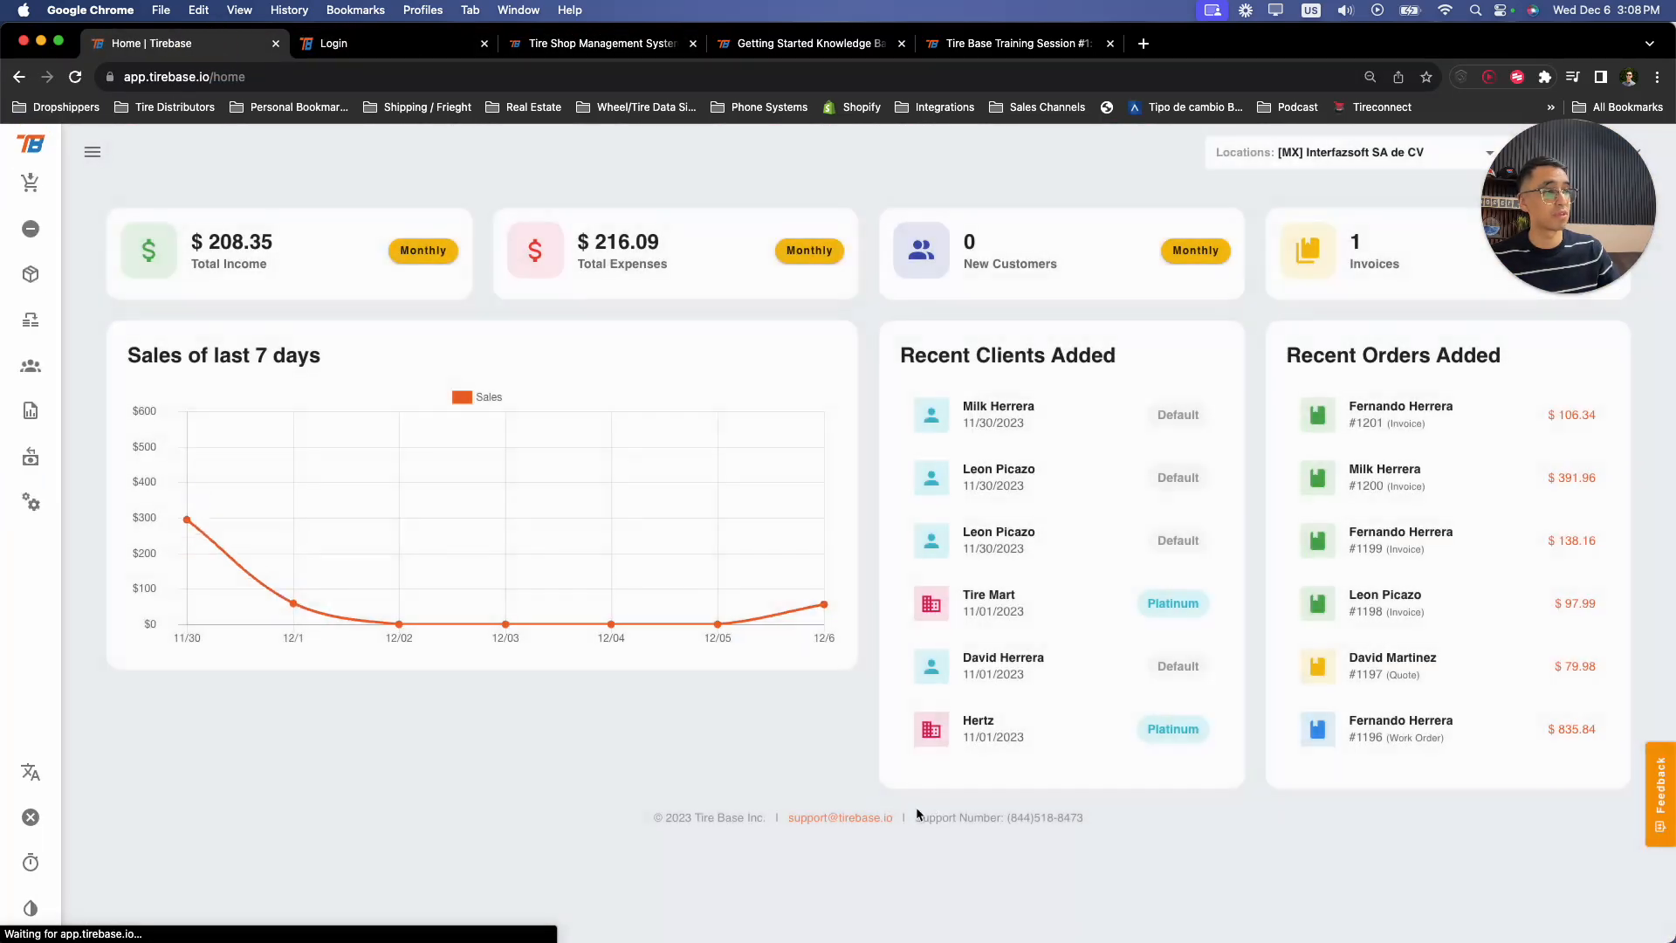
{"action": "left_click_drag", "start_coordinate": [892, 818], "coordinate": [775, 818]}
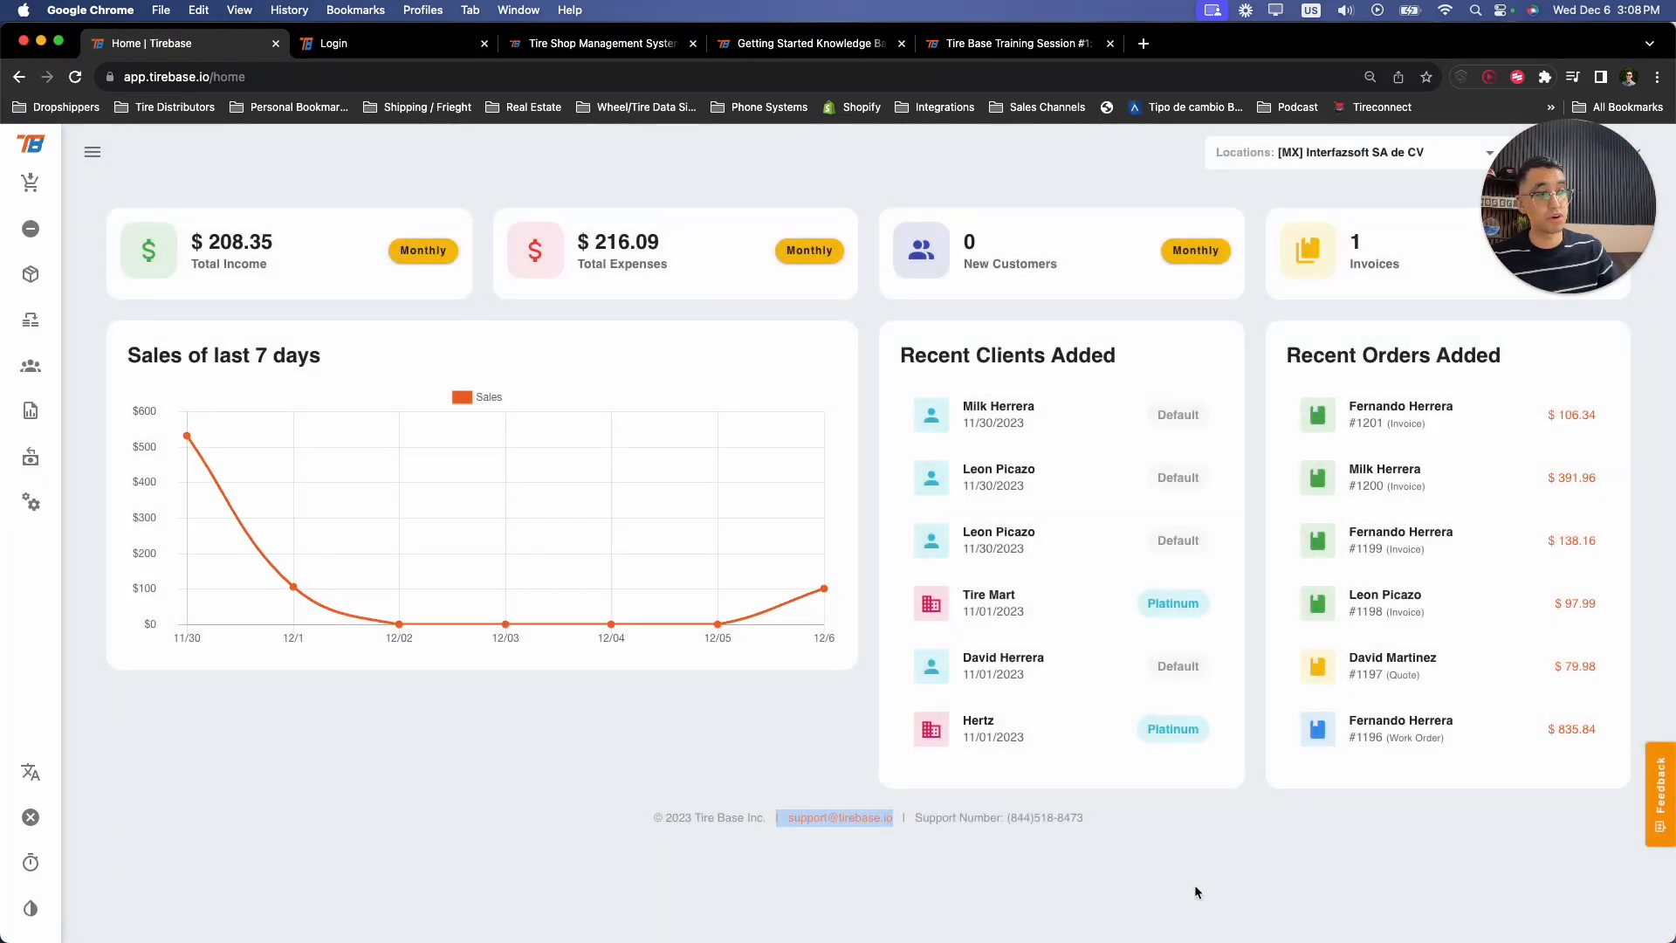